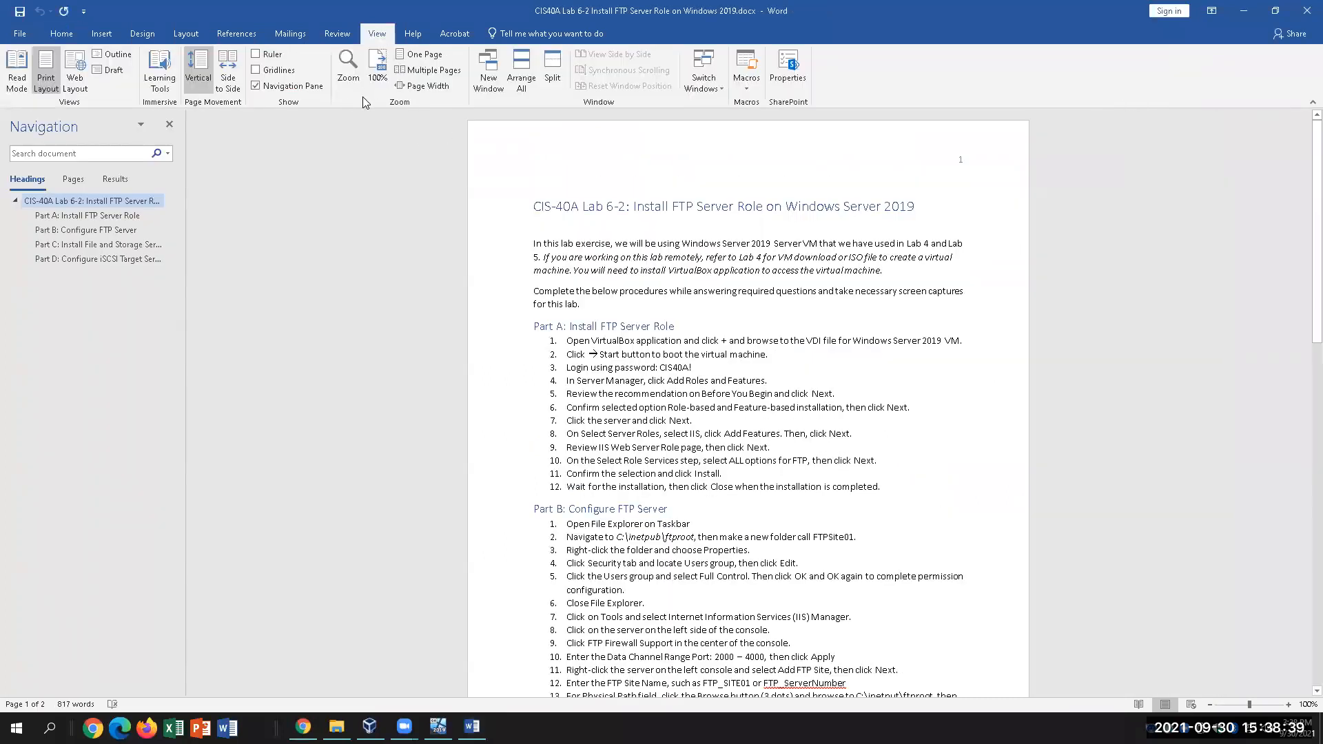
Zoom the Word lab document to 150% and hide the navigation pane, then switch to the VM
{"action": "left_click", "coordinate": [348, 68]}
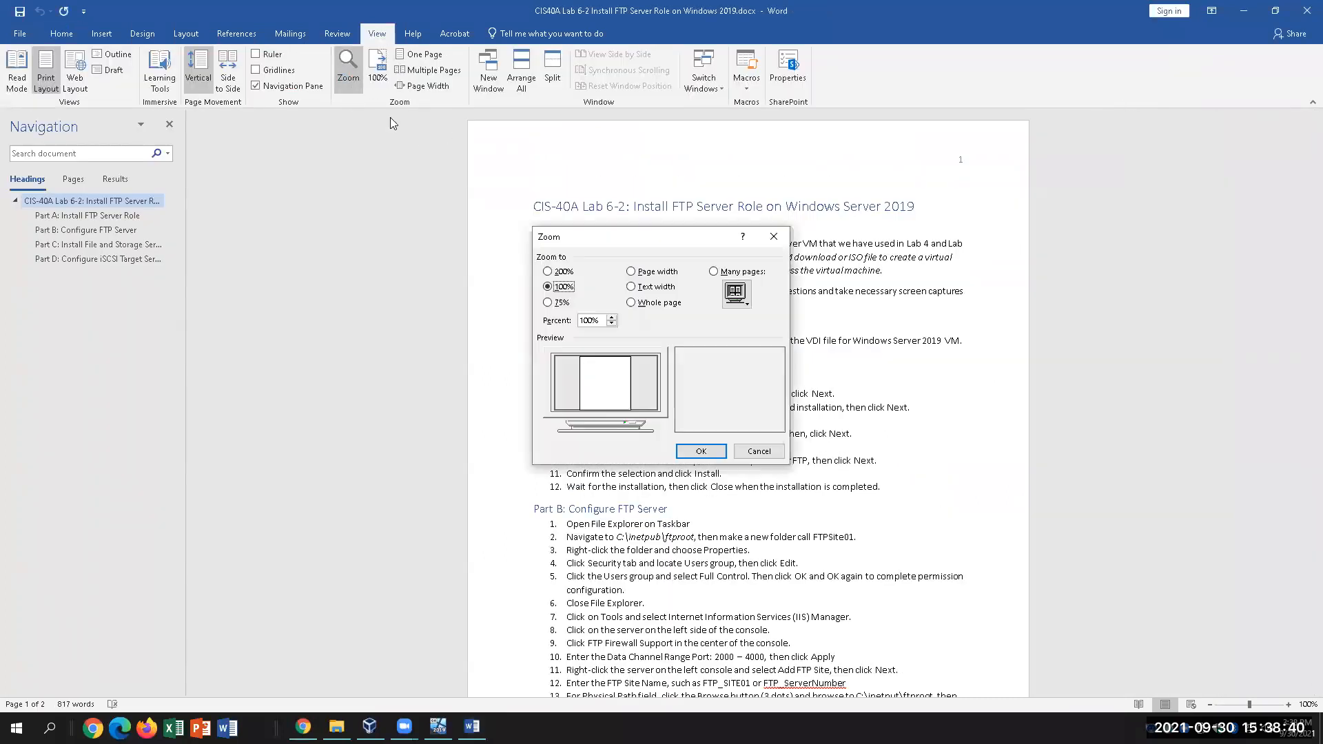
{"action": "double_click", "coordinate": [594, 320]}
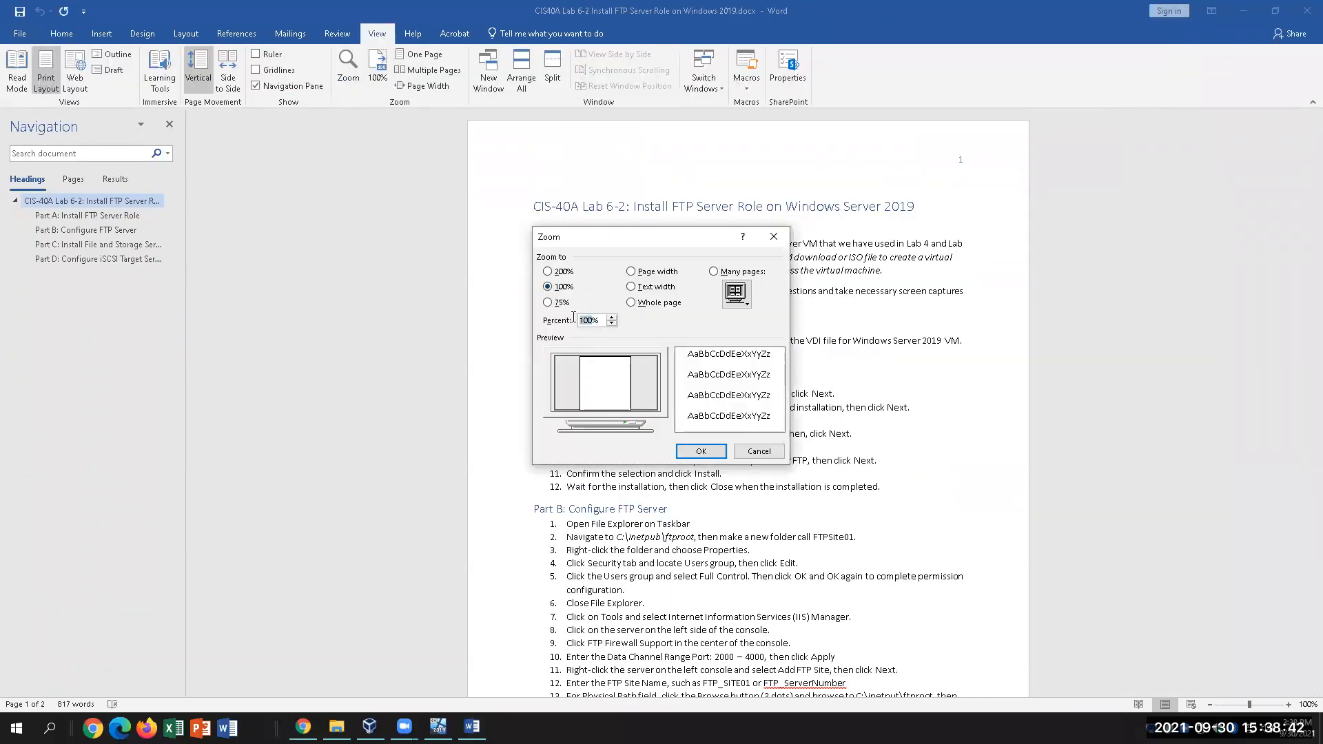
{"action": "type", "text": "150"}
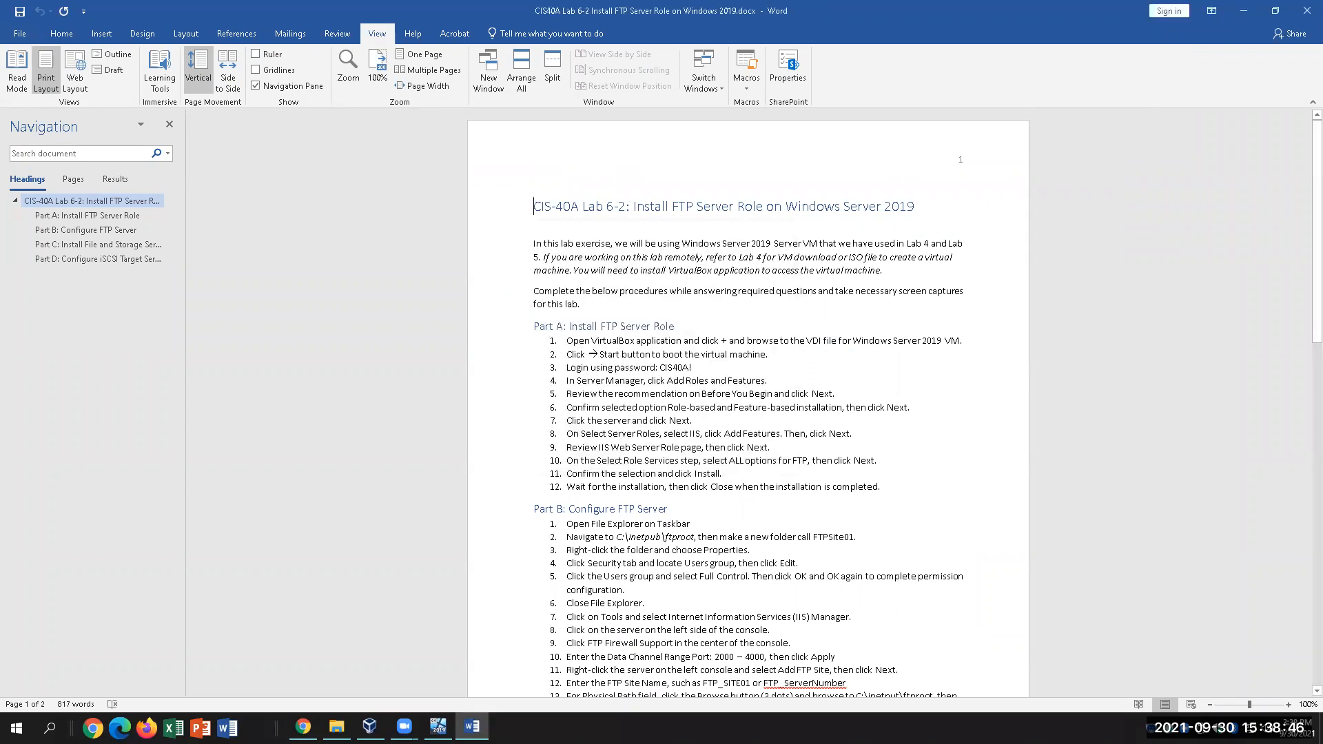
{"action": "key", "text": "Return"}
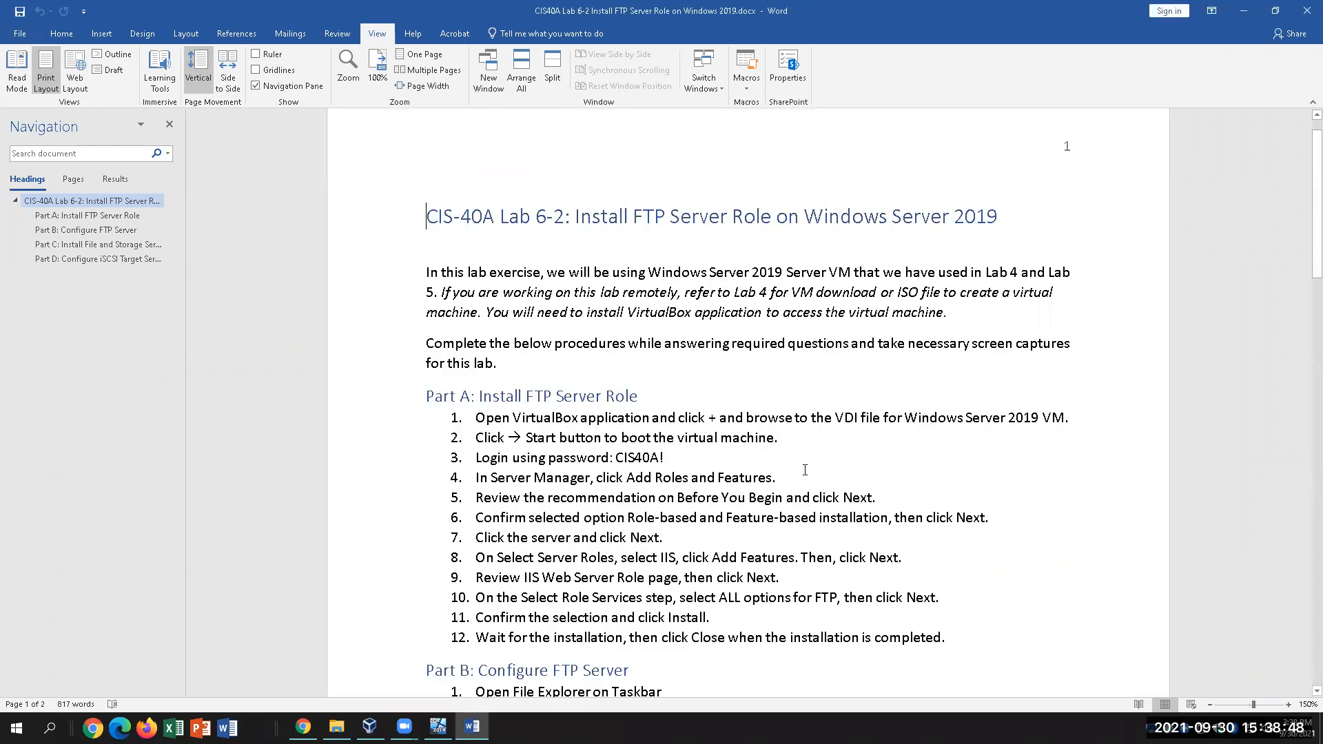
{"action": "left_click", "coordinate": [169, 124]}
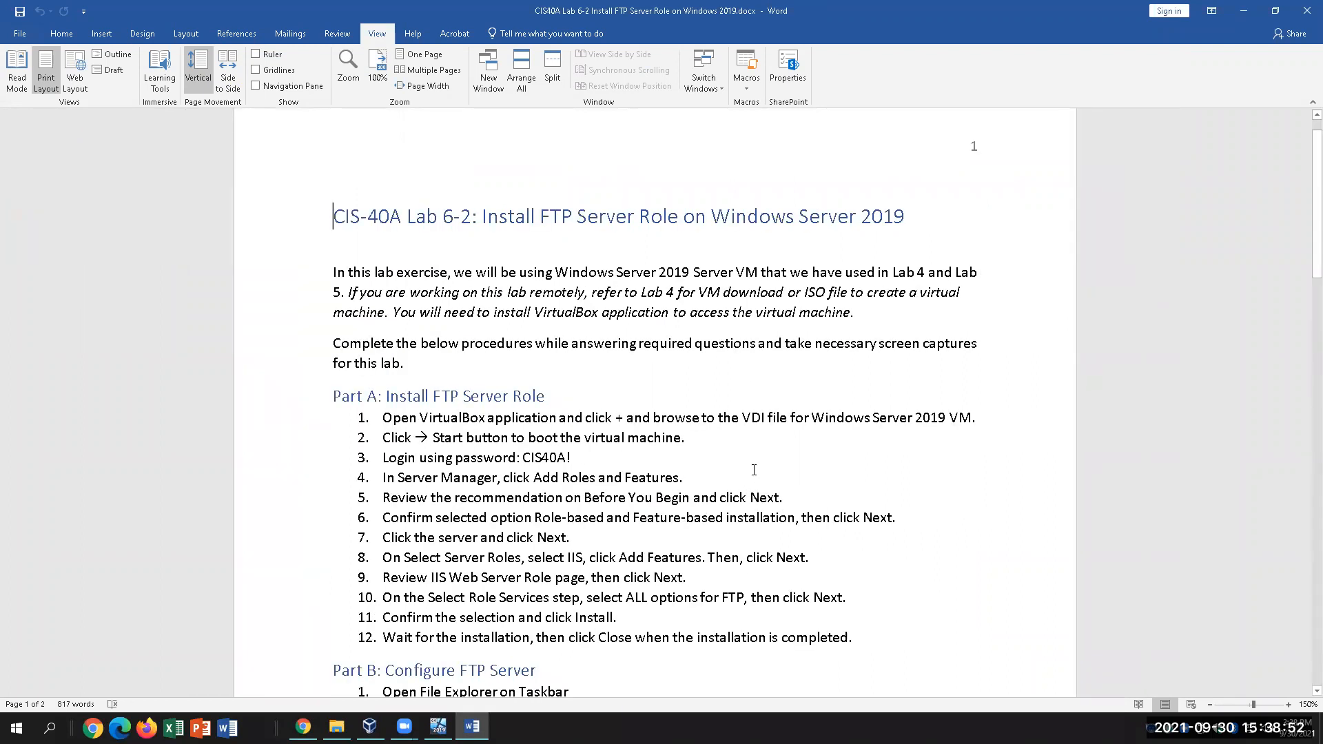
{"action": "left_click", "coordinate": [438, 726]}
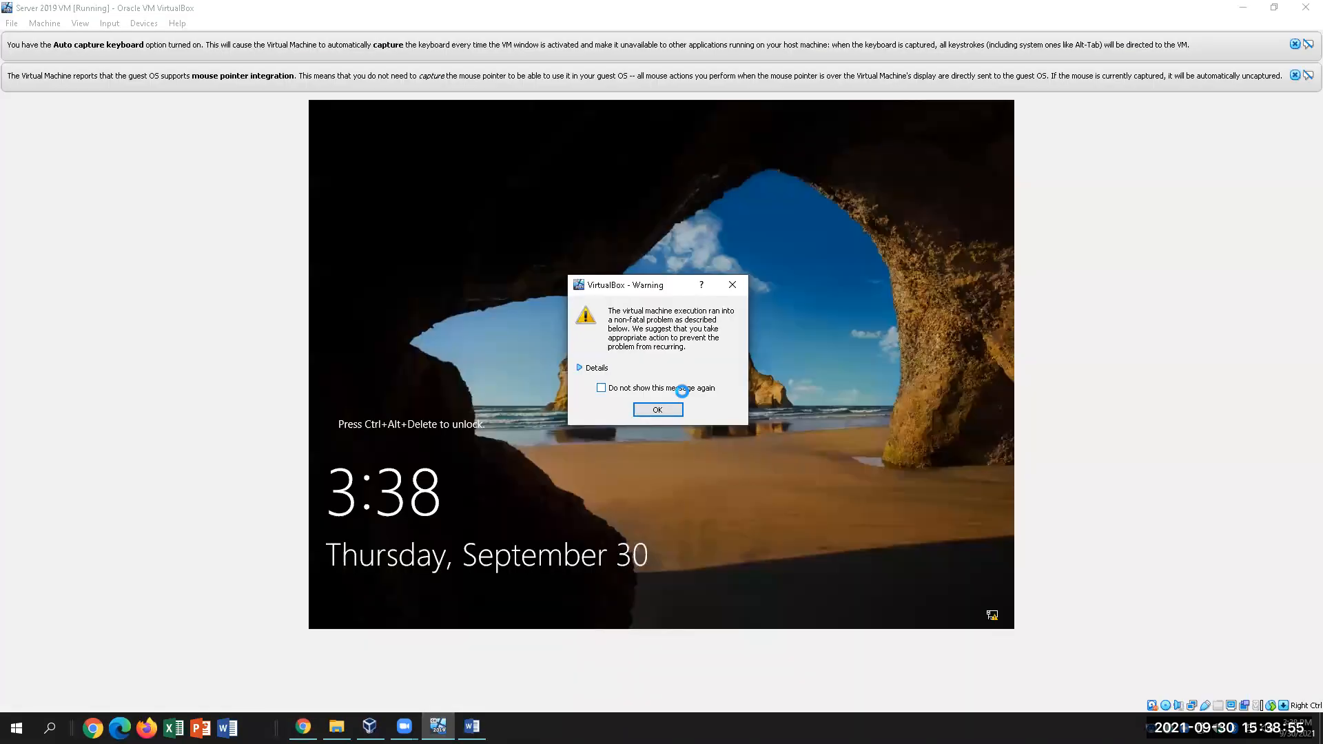
Dismiss the VM execution warning and the mouse integration and keyboard auto-capture notices
{"action": "left_click", "coordinate": [740, 287]}
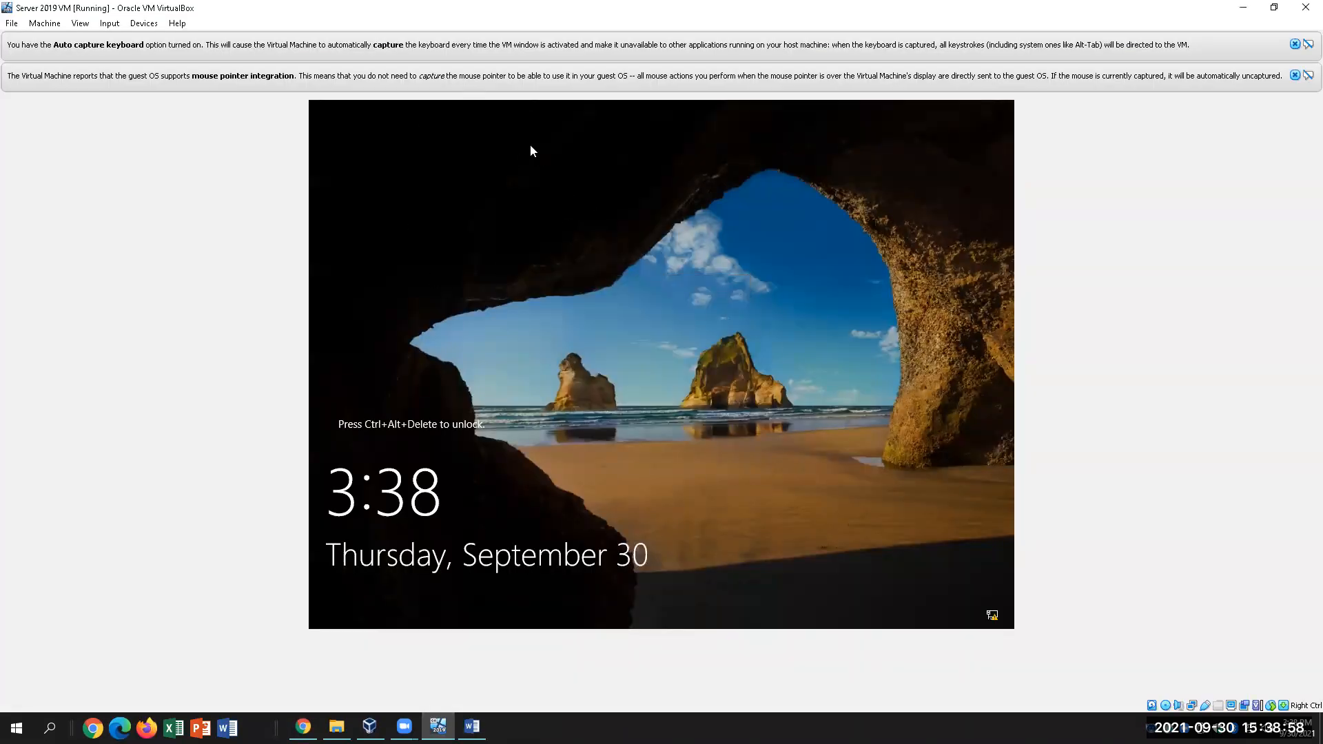
{"action": "left_click", "coordinate": [1295, 75]}
{"action": "left_click", "coordinate": [1295, 44]}
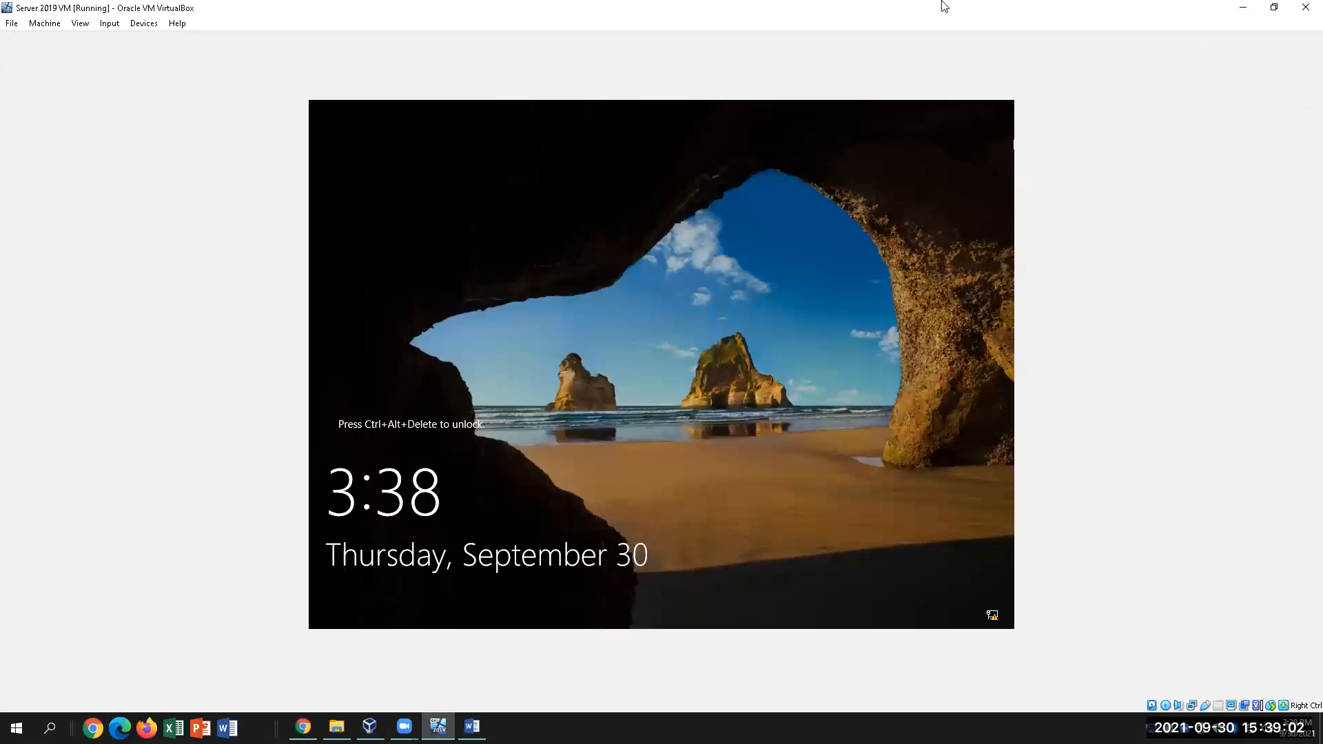
Send Ctrl-Alt-Del to the VM and sign in as Administrator with the account password
{"action": "left_click", "coordinate": [147, 23]}
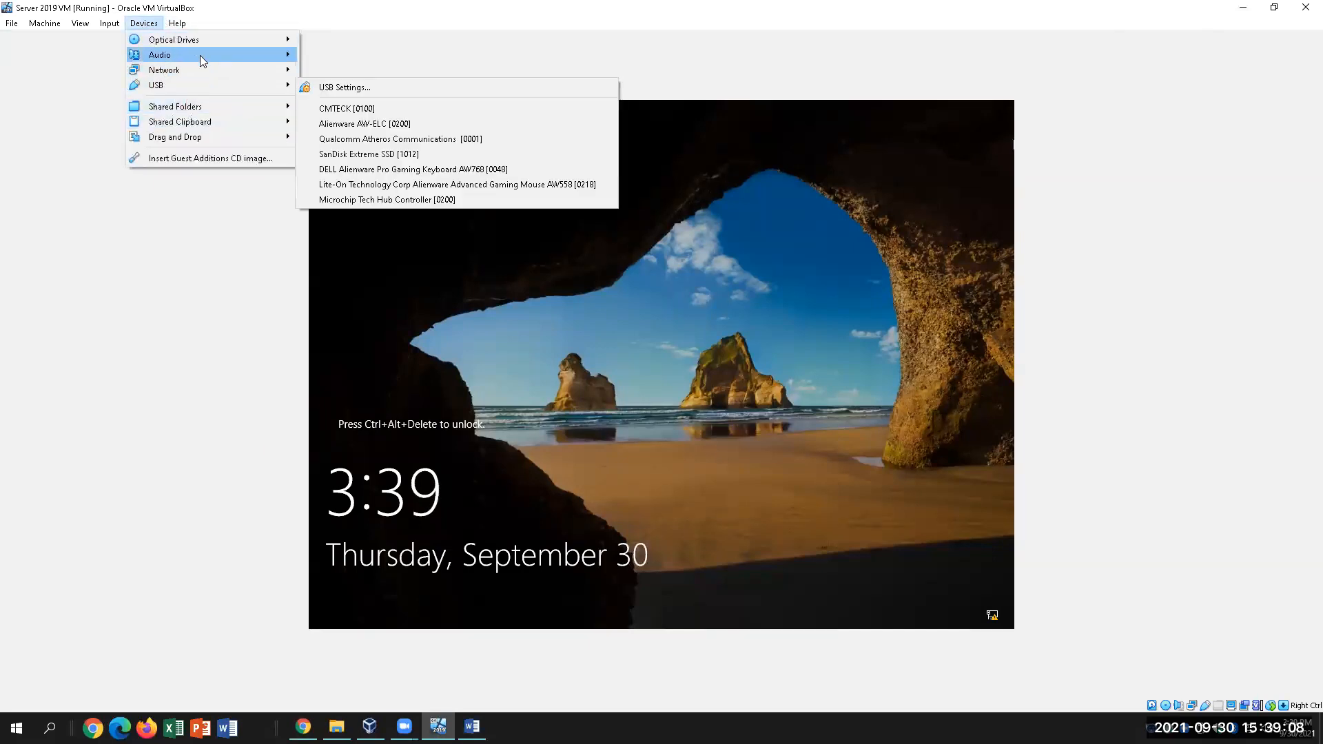
{"action": "mouse_move", "coordinate": [104, 23]}
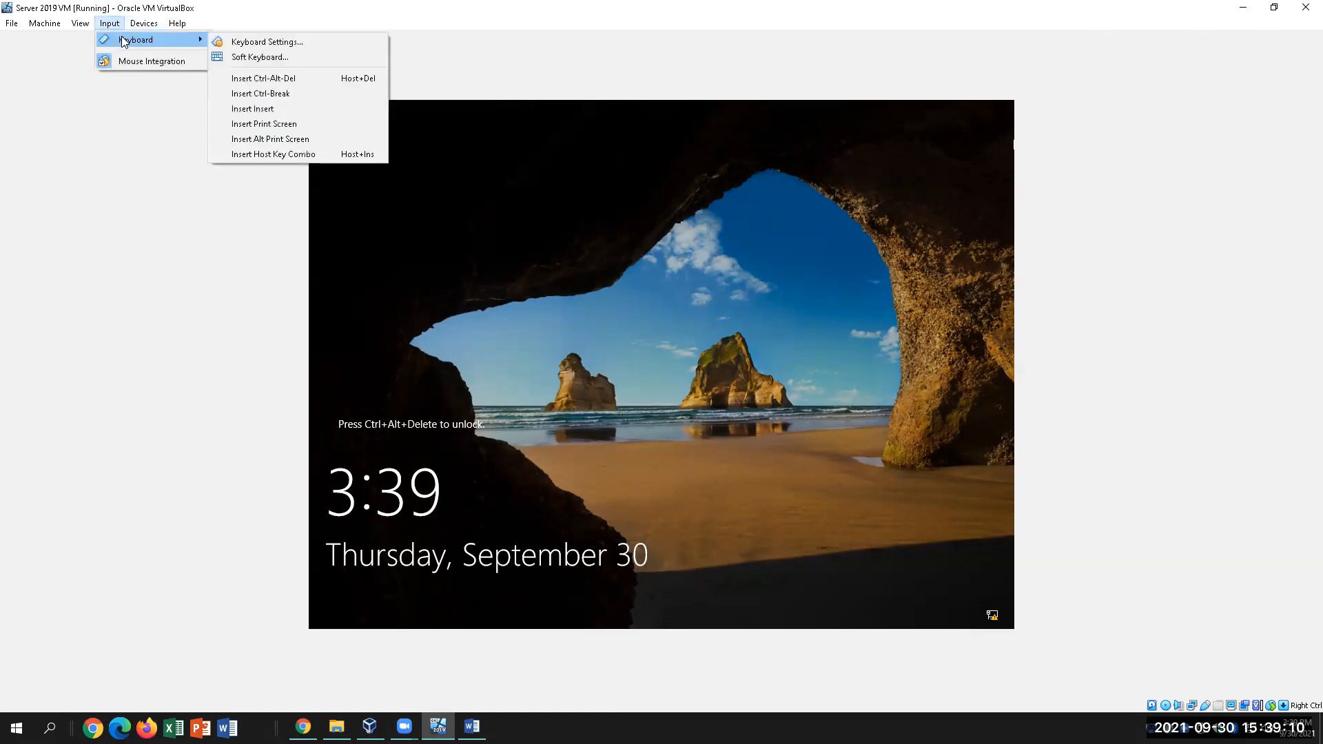
{"action": "left_click", "coordinate": [238, 81]}
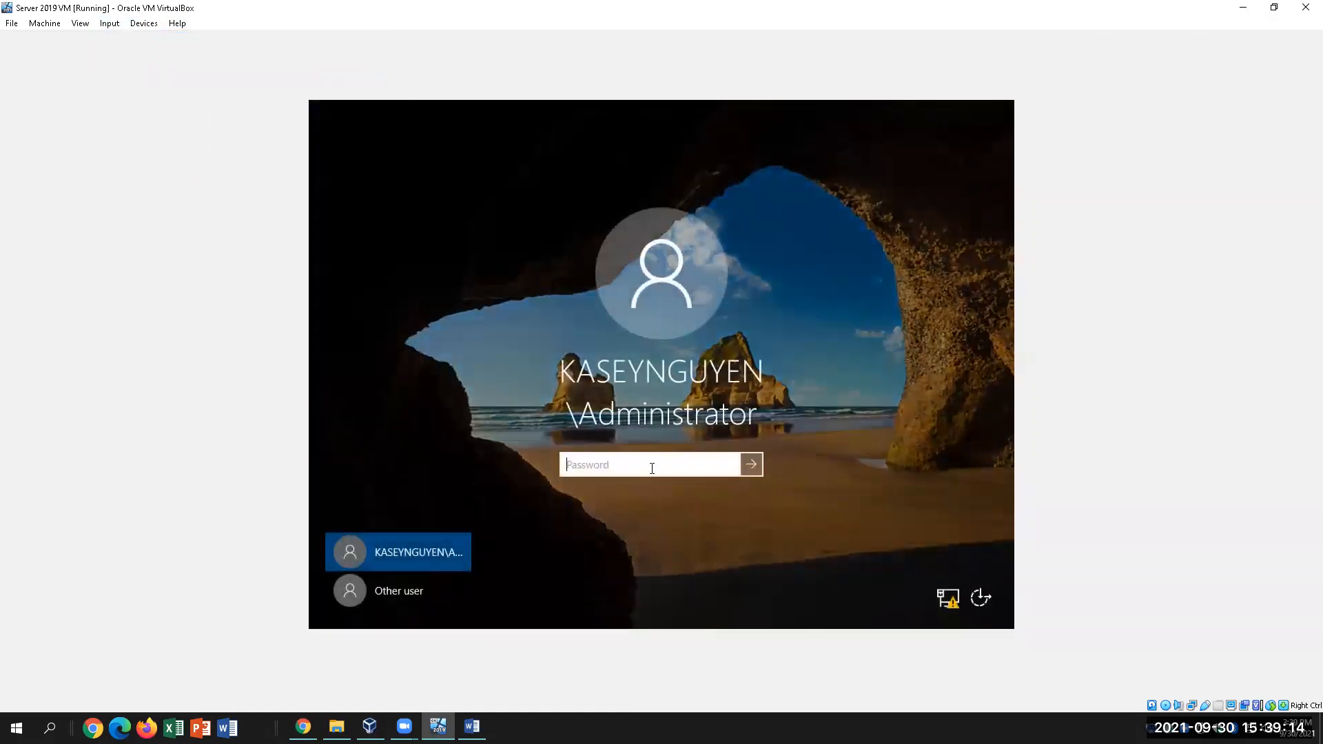
{"action": "type", "text": "Pa$$w0rd"}
{"action": "key", "text": "Return"}
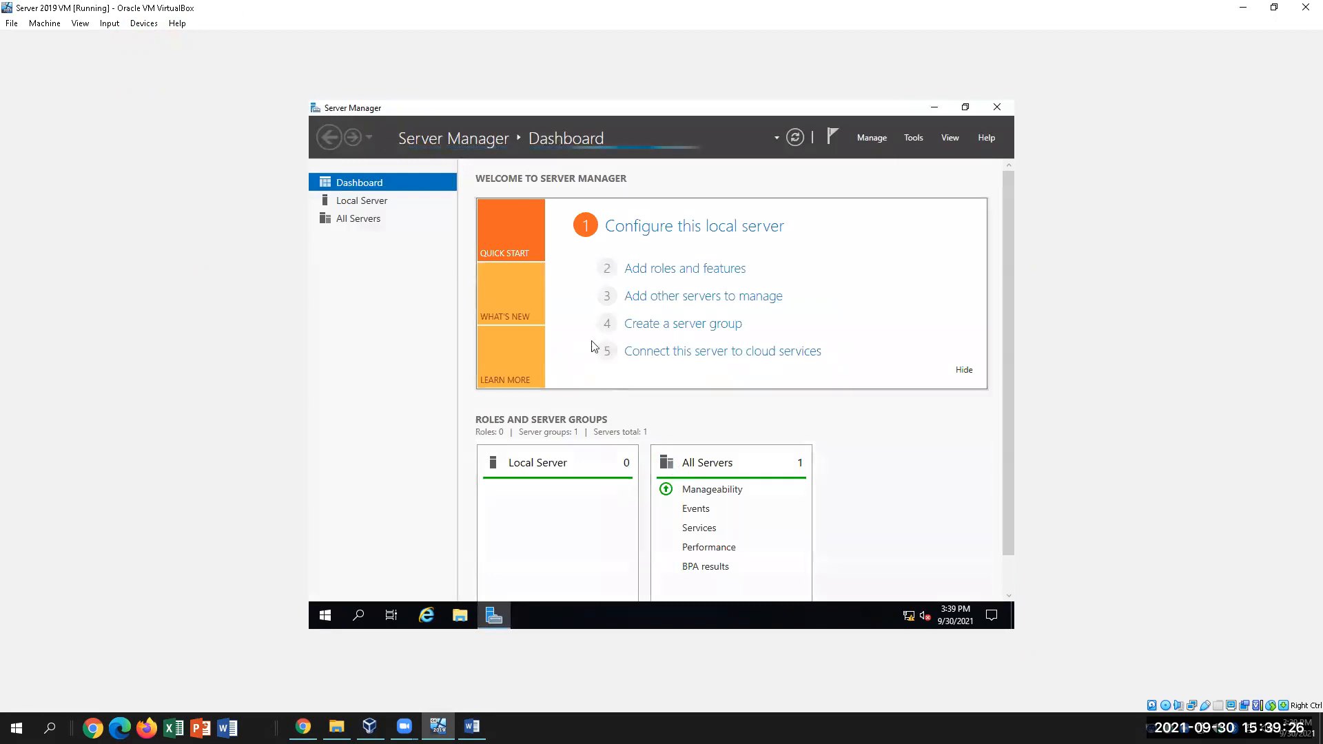
Show the Local Server page in Server Manager, then open the VM's Settings from the Machine menu
{"action": "left_click", "coordinate": [351, 201]}
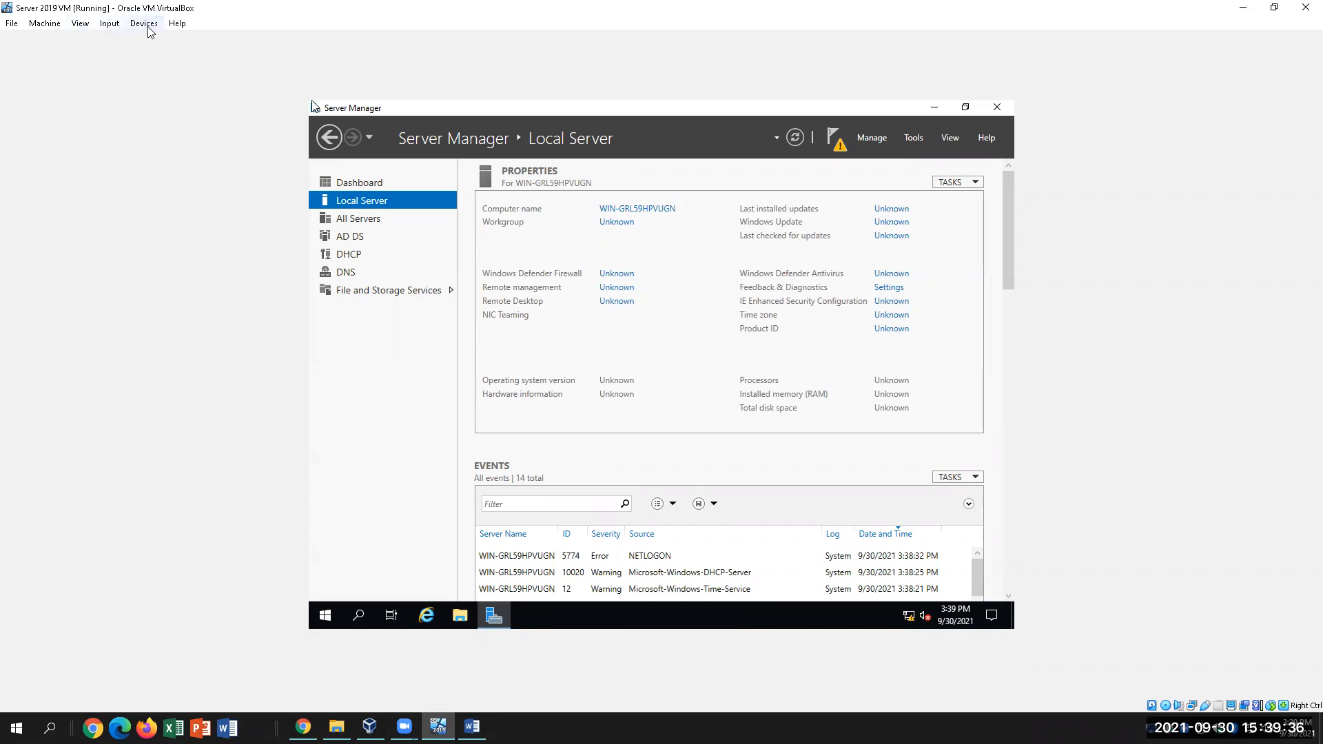
{"action": "left_click", "coordinate": [51, 24]}
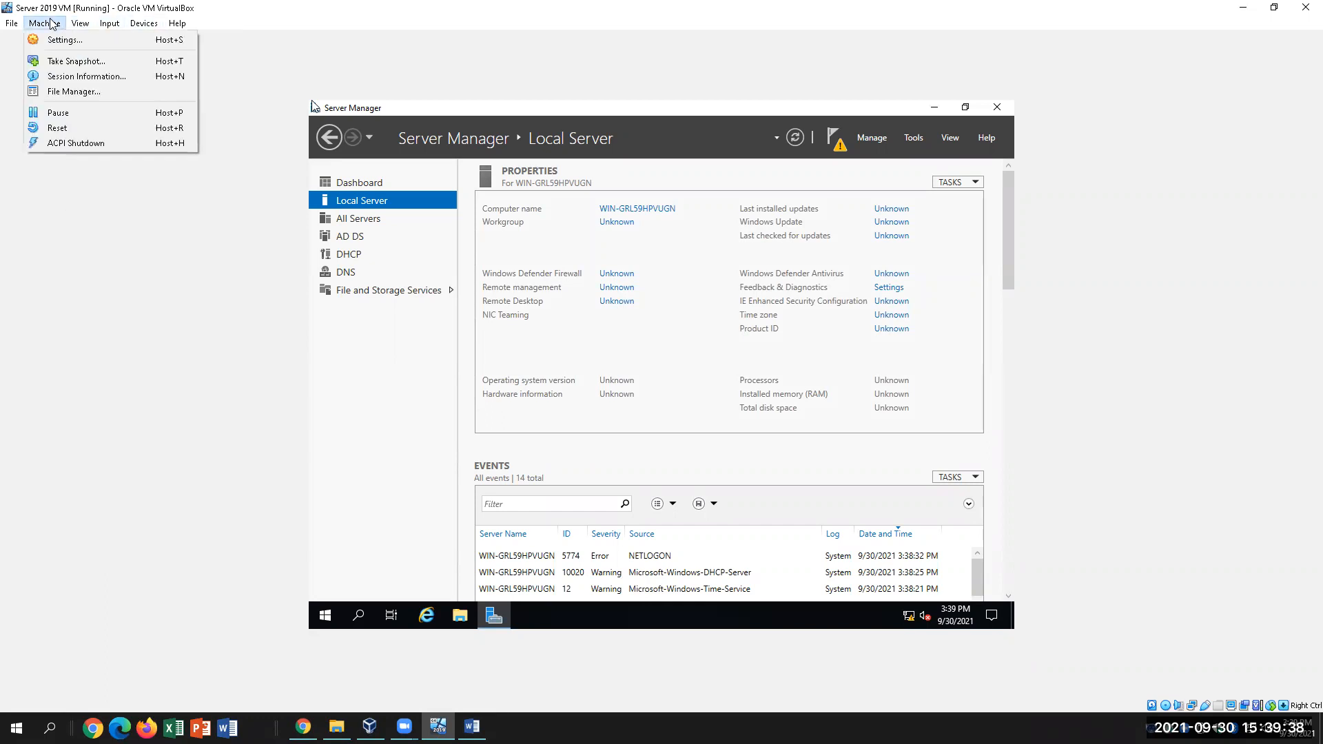
{"action": "left_click", "coordinate": [64, 39]}
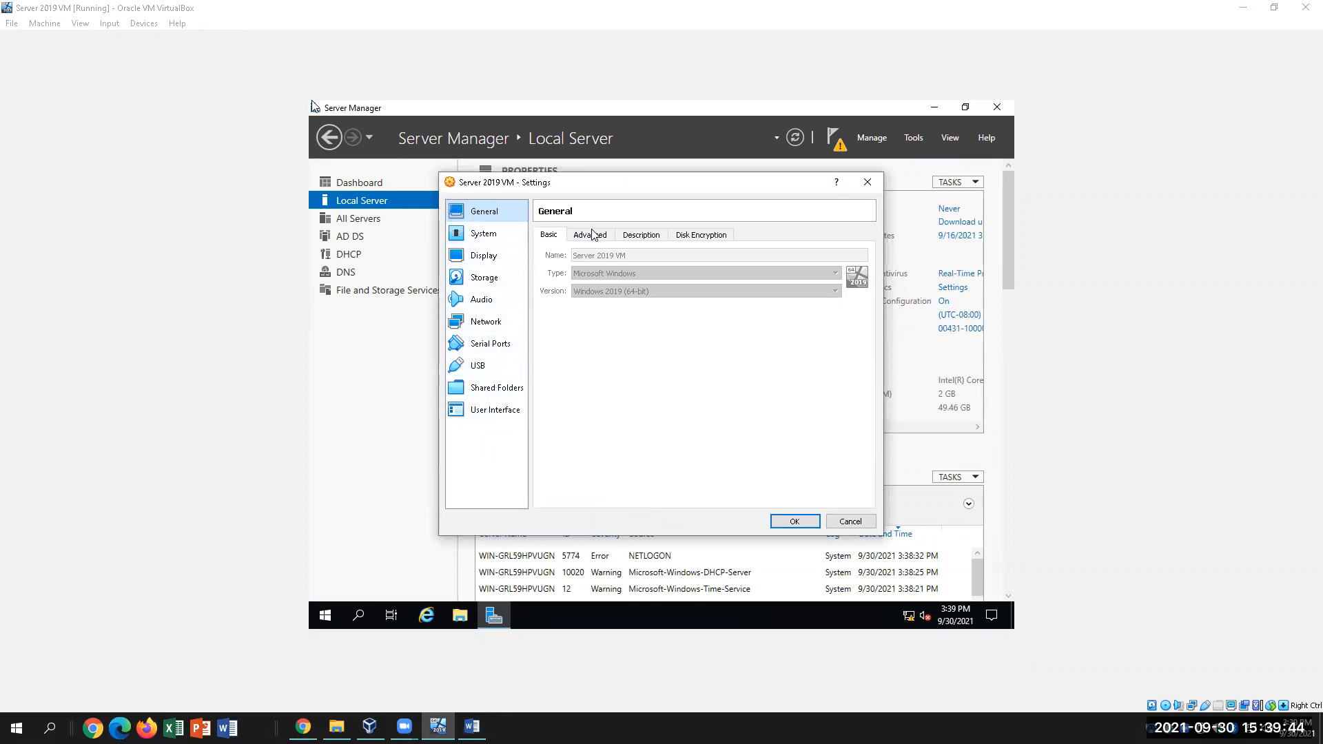
In the Network settings, attach Adapter 1 to Host-only Adapter and confirm with OK
{"action": "left_click", "coordinate": [510, 324]}
{"action": "left_click", "coordinate": [669, 271]}
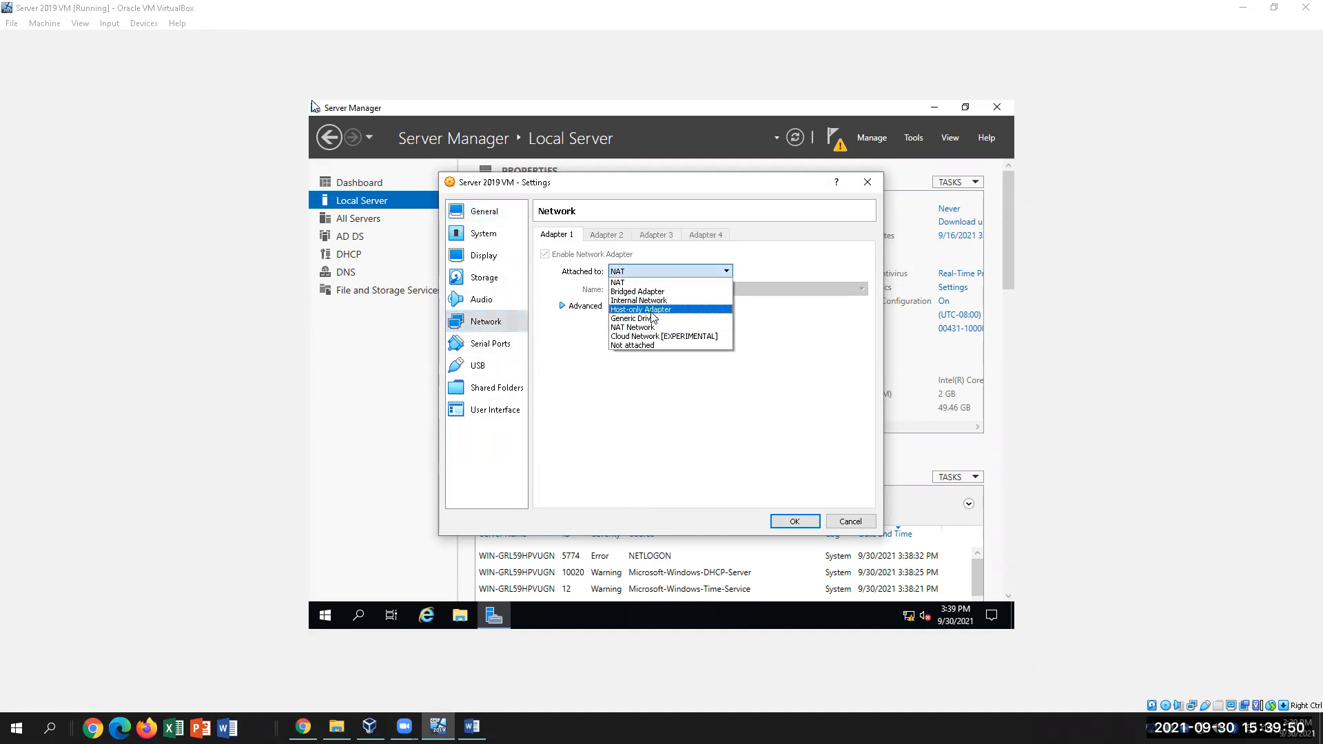
{"action": "left_click", "coordinate": [656, 310]}
{"action": "left_click", "coordinate": [792, 521]}
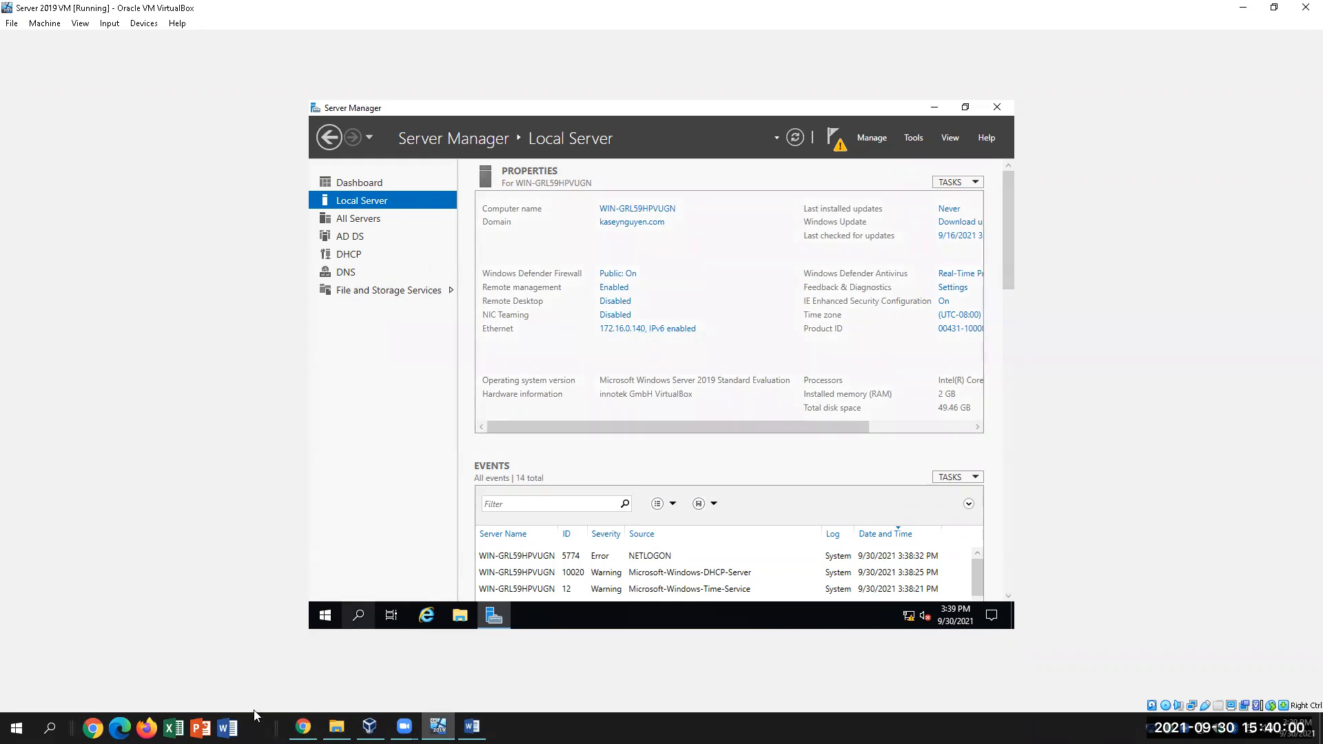
Launch Notepad from the host Windows search
{"action": "left_click", "coordinate": [49, 728]}
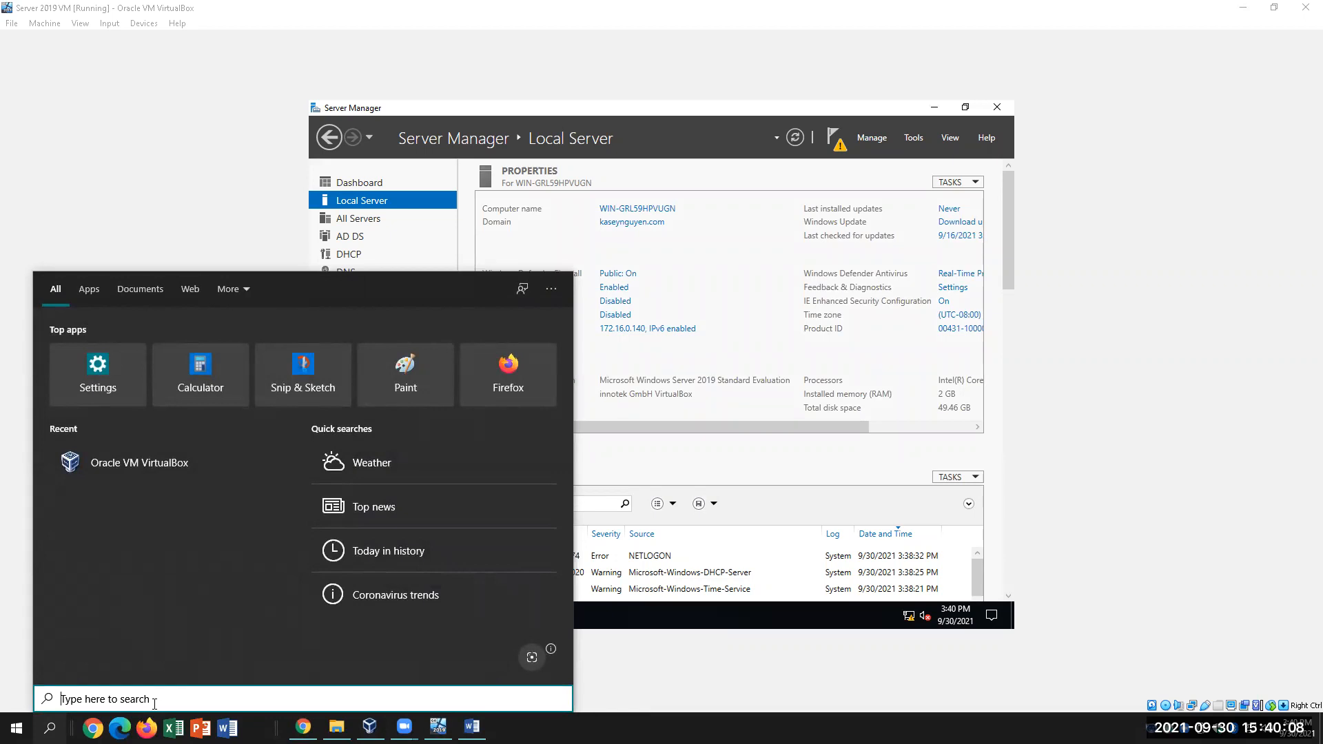
{"action": "type", "text": "no\\"}
{"action": "key", "text": "Return"}
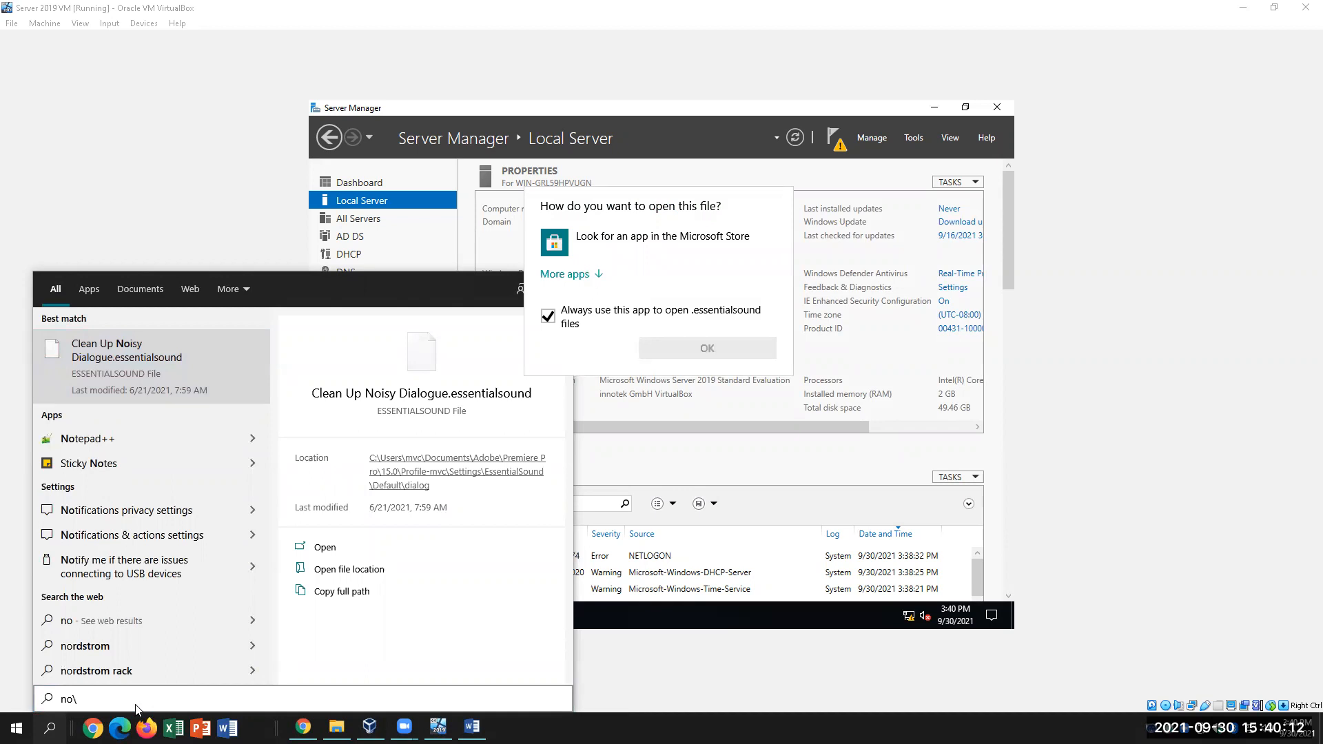
{"action": "left_click", "coordinate": [96, 698]}
{"action": "left_click", "coordinate": [50, 729]}
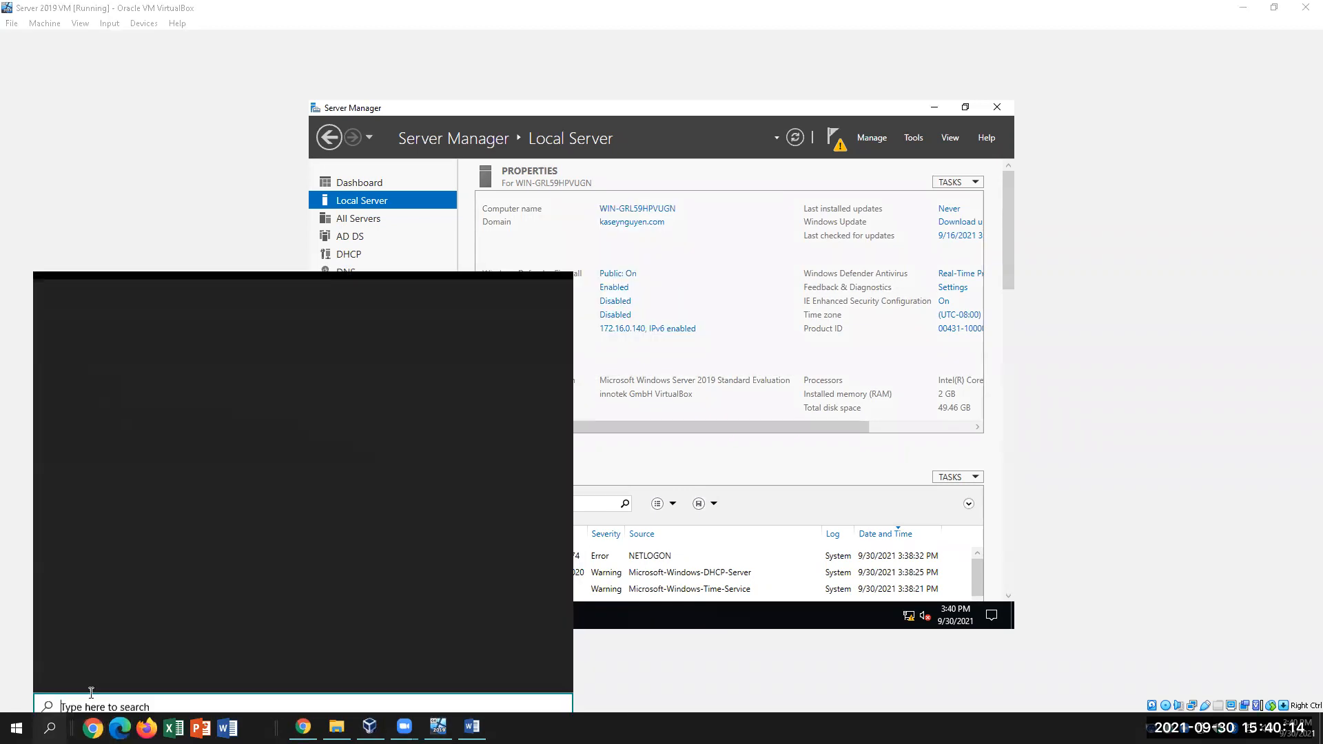
{"action": "type", "text": "not"}
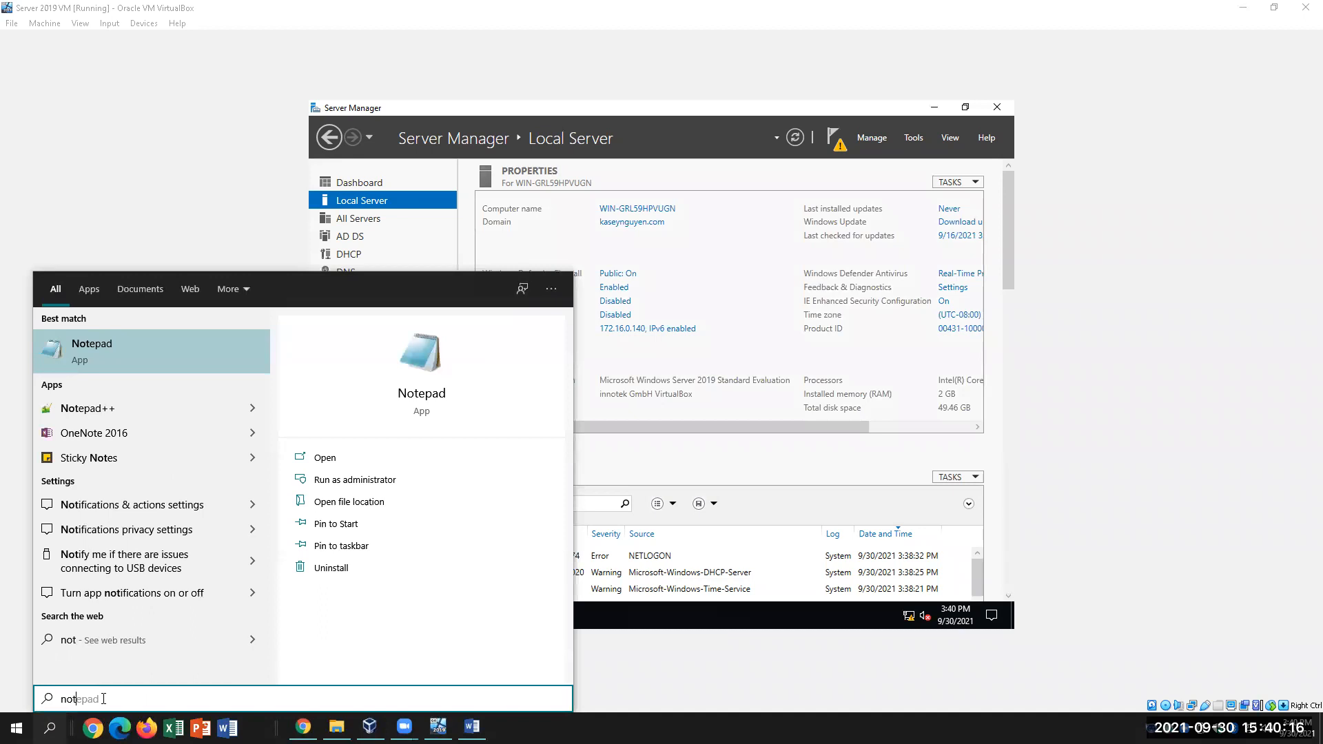
{"action": "left_click", "coordinate": [163, 348]}
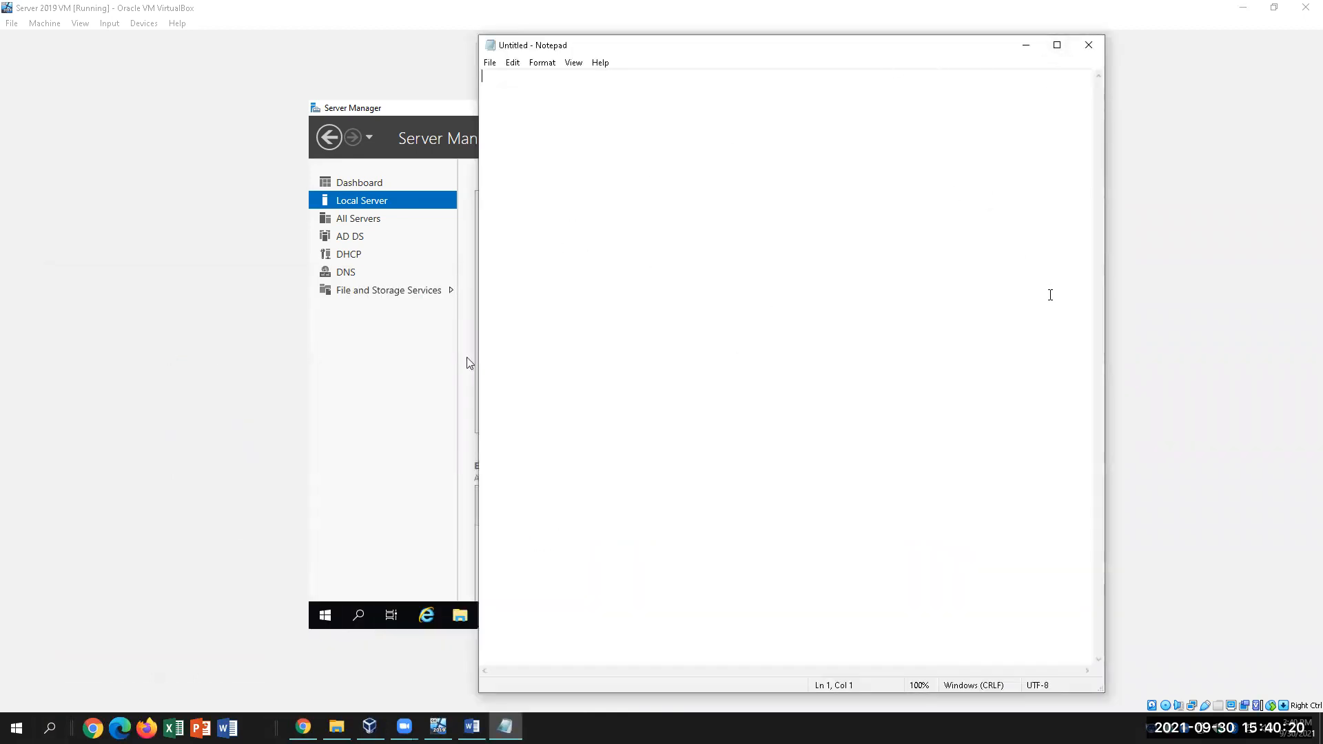
Move Notepad aside and type the server IP 172.16.0.140 into the new note
{"action": "left_click_drag", "start_coordinate": [876, 53], "coordinate": [963, 197]}
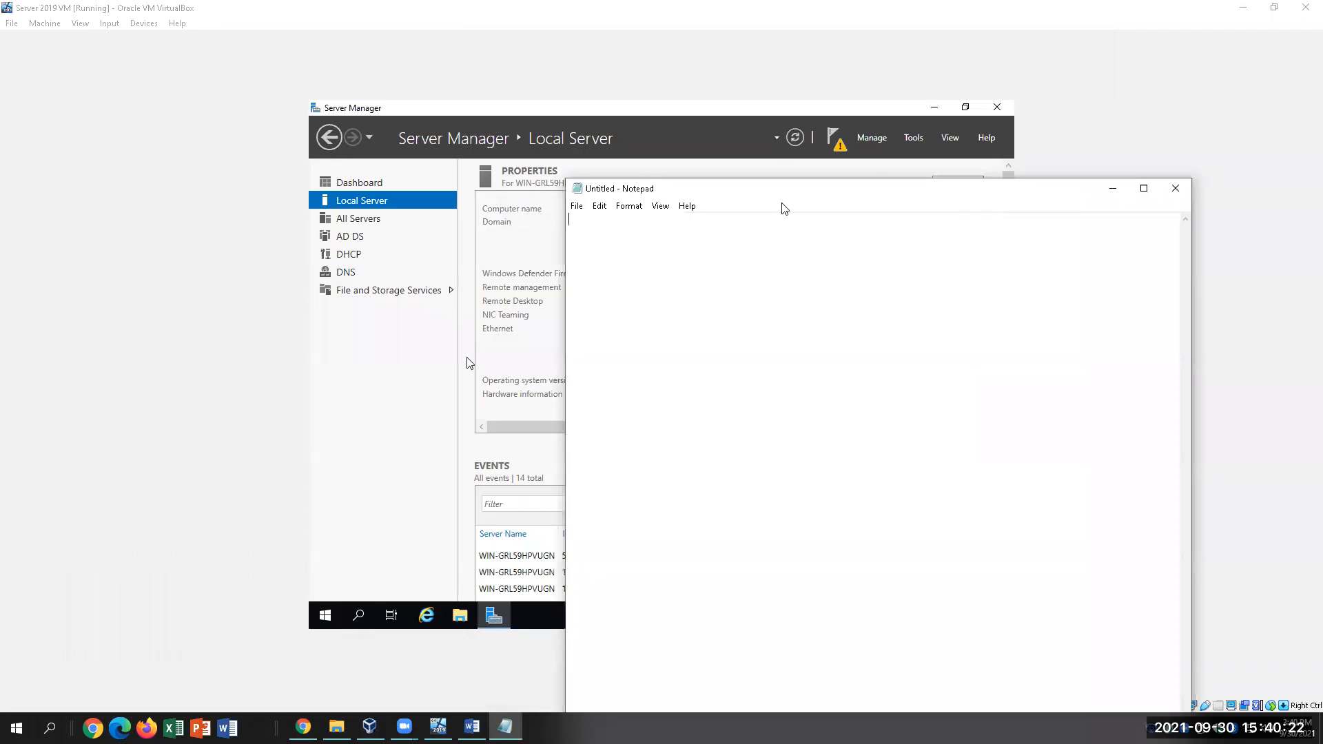
{"action": "left_click_drag", "start_coordinate": [877, 191], "coordinate": [1050, 191]}
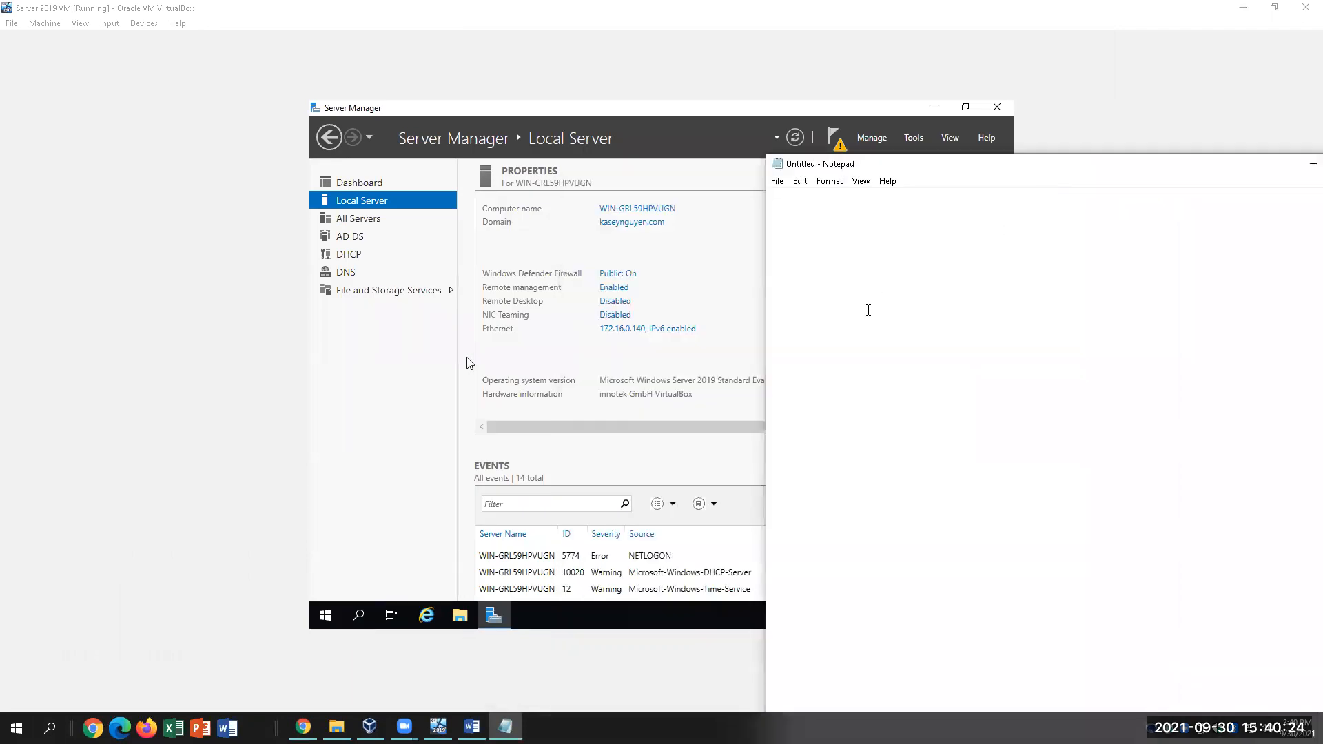
{"action": "type", "text": "172.16.0.140"}
{"action": "left_click_drag", "start_coordinate": [1026, 172], "coordinate": [855, 169]}
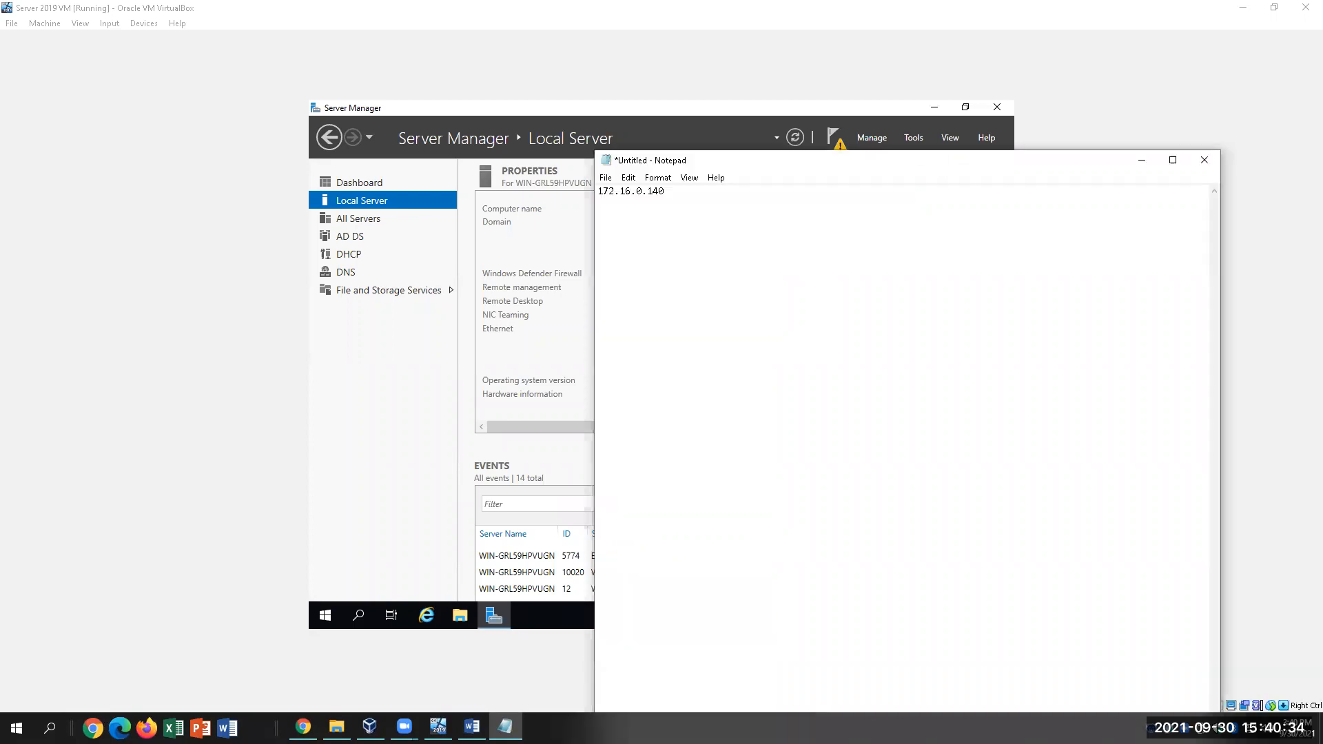
Minimize Notepad so Server Manager's Local Server page is back in front
{"action": "left_click", "coordinate": [653, 103]}
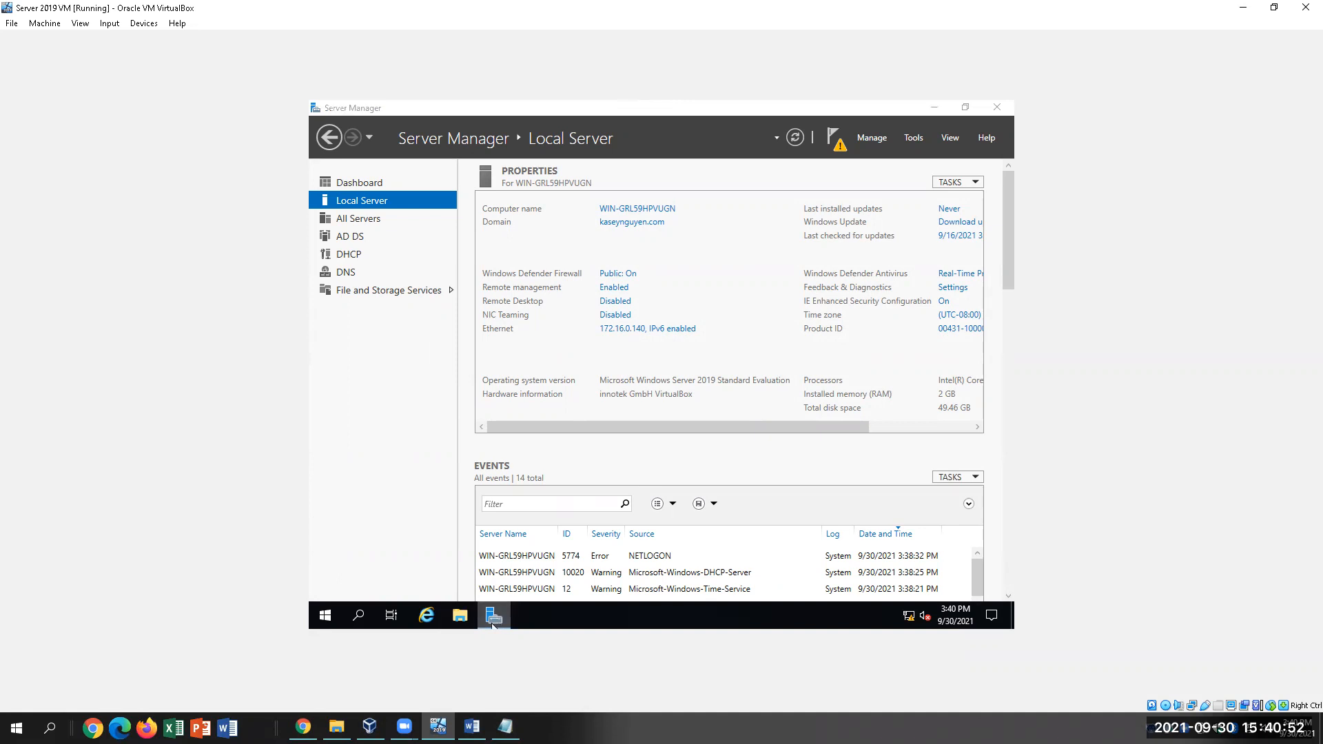
{"action": "left_click", "coordinate": [502, 621]}
{"action": "left_click", "coordinate": [496, 619]}
{"action": "left_click", "coordinate": [506, 728]}
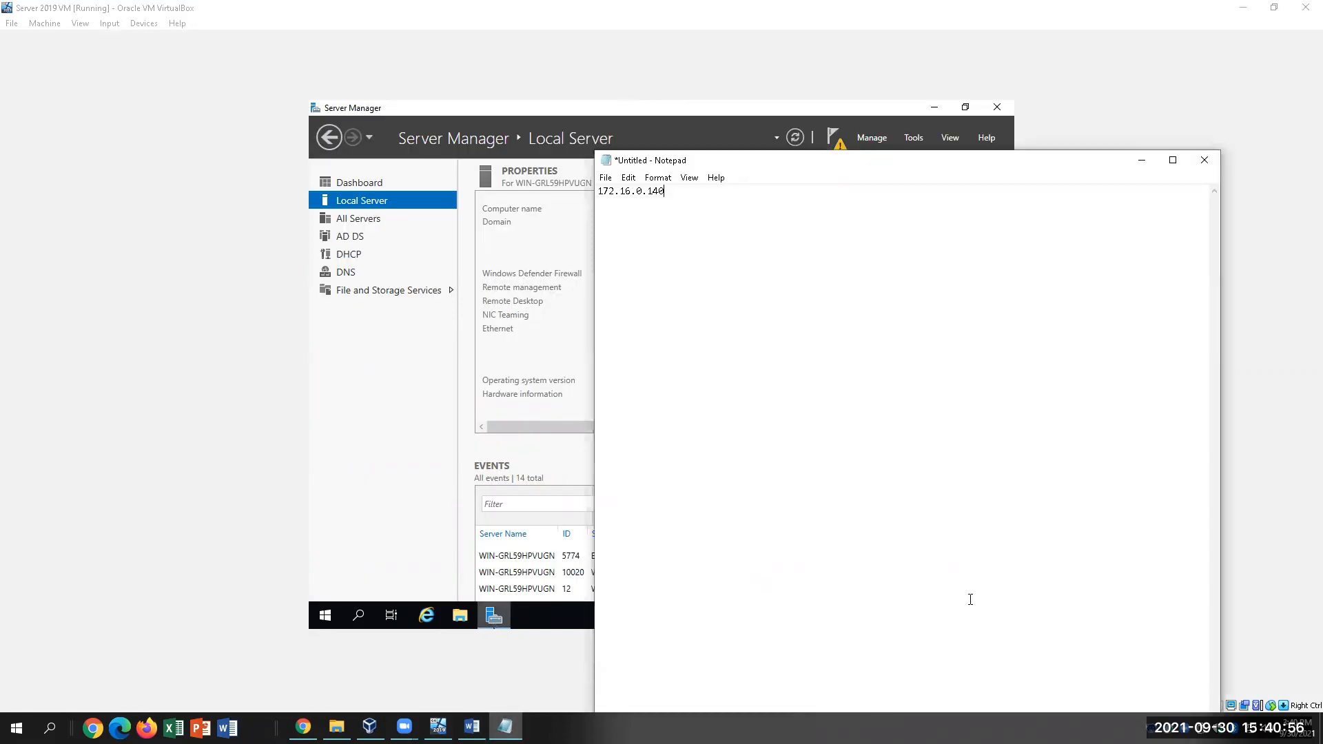
{"action": "left_click", "coordinate": [1143, 162]}
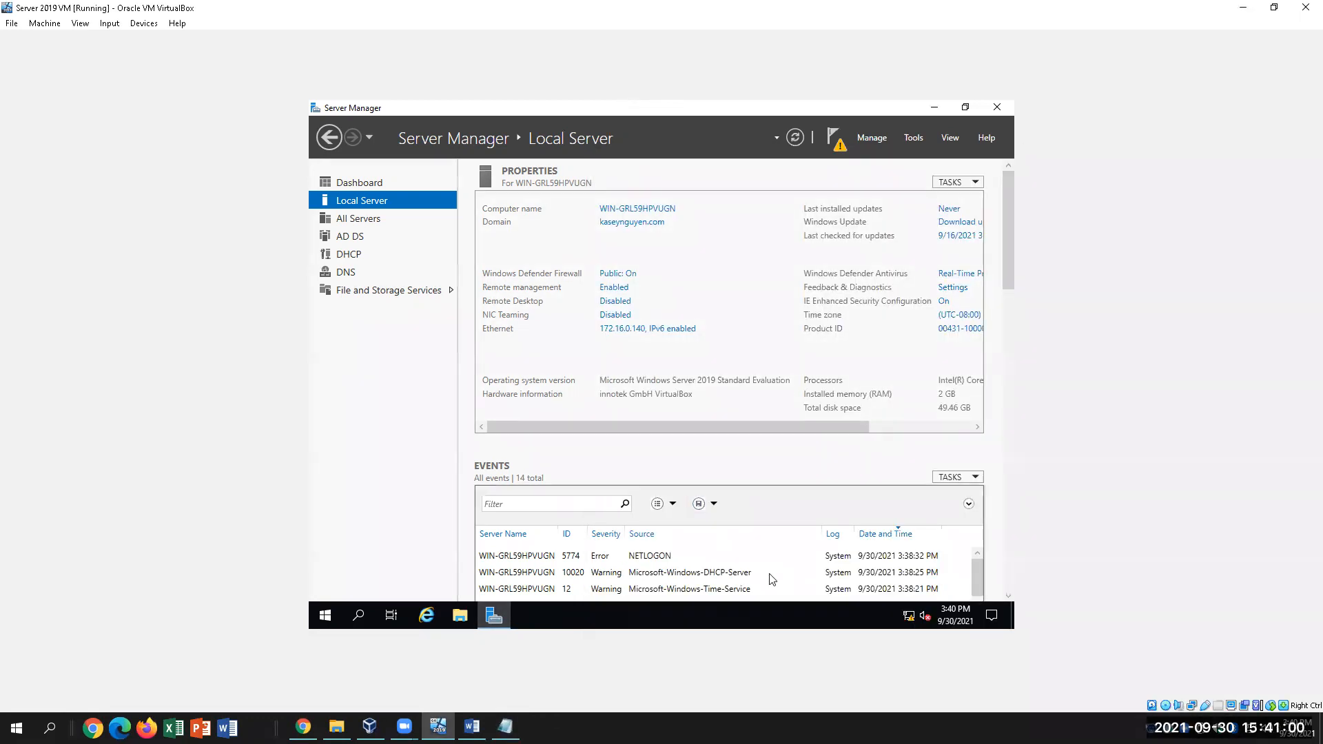
{"action": "left_click", "coordinate": [360, 185]}
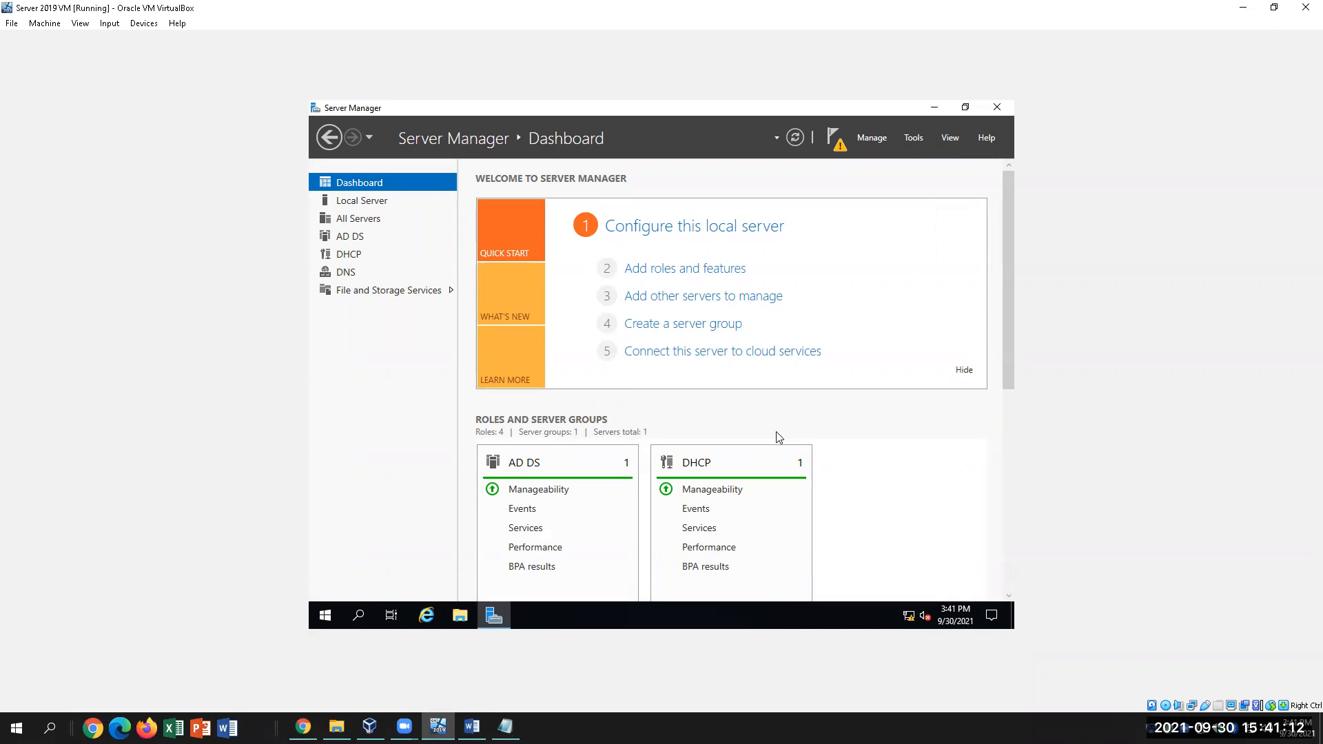
{"action": "left_click", "coordinate": [837, 142]}
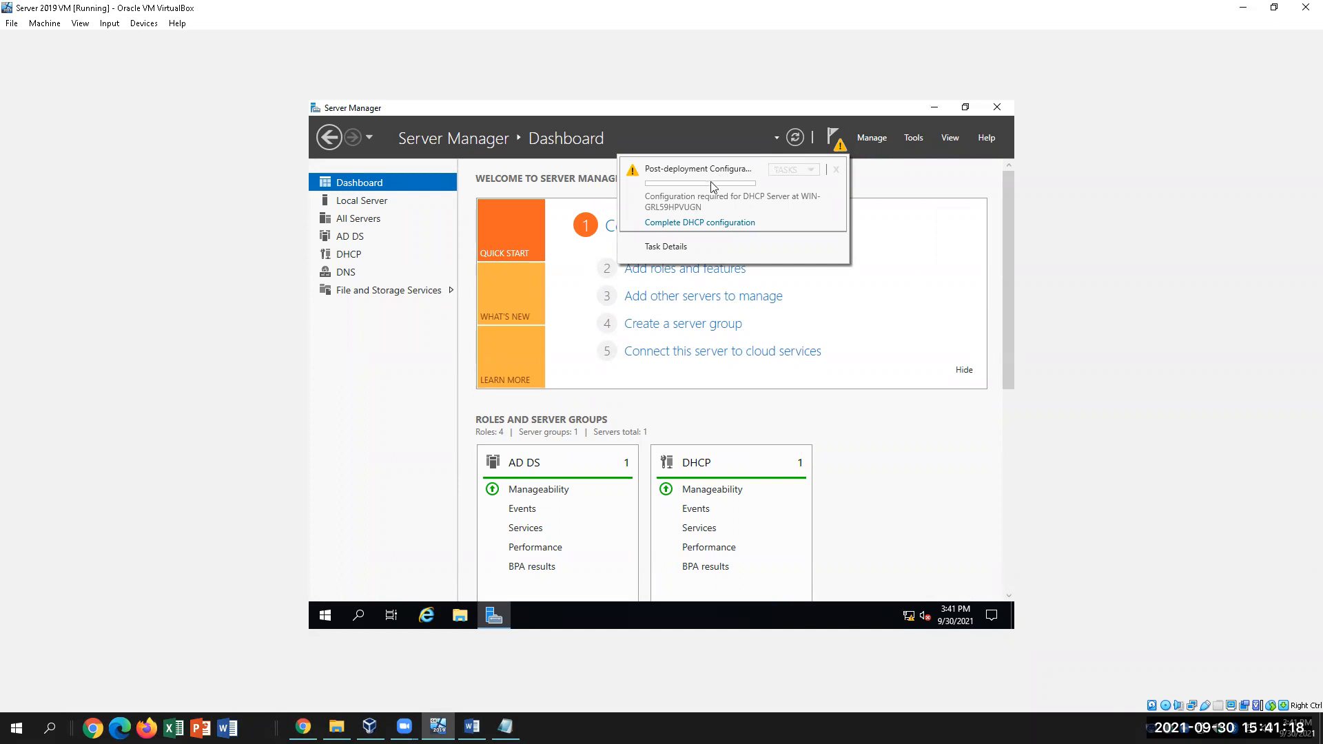
{"action": "left_click", "coordinate": [732, 224]}
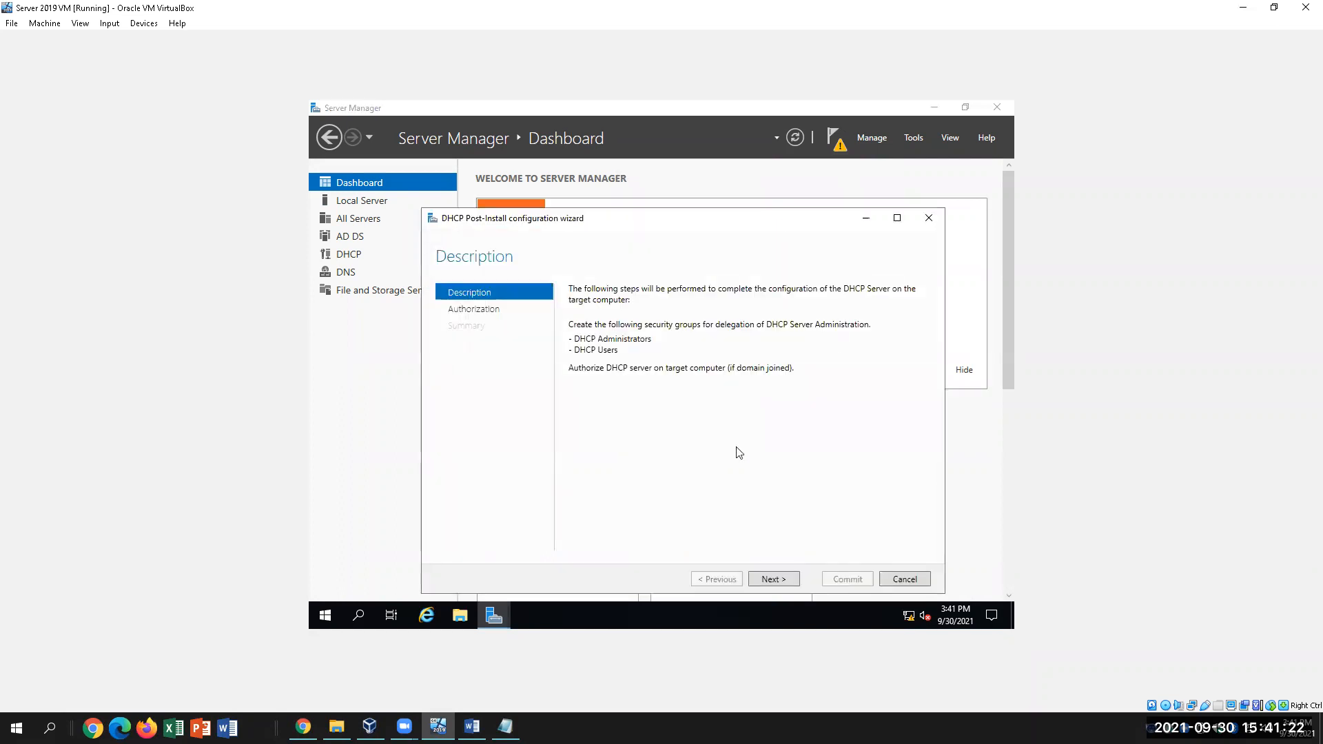
{"action": "left_click", "coordinate": [904, 582]}
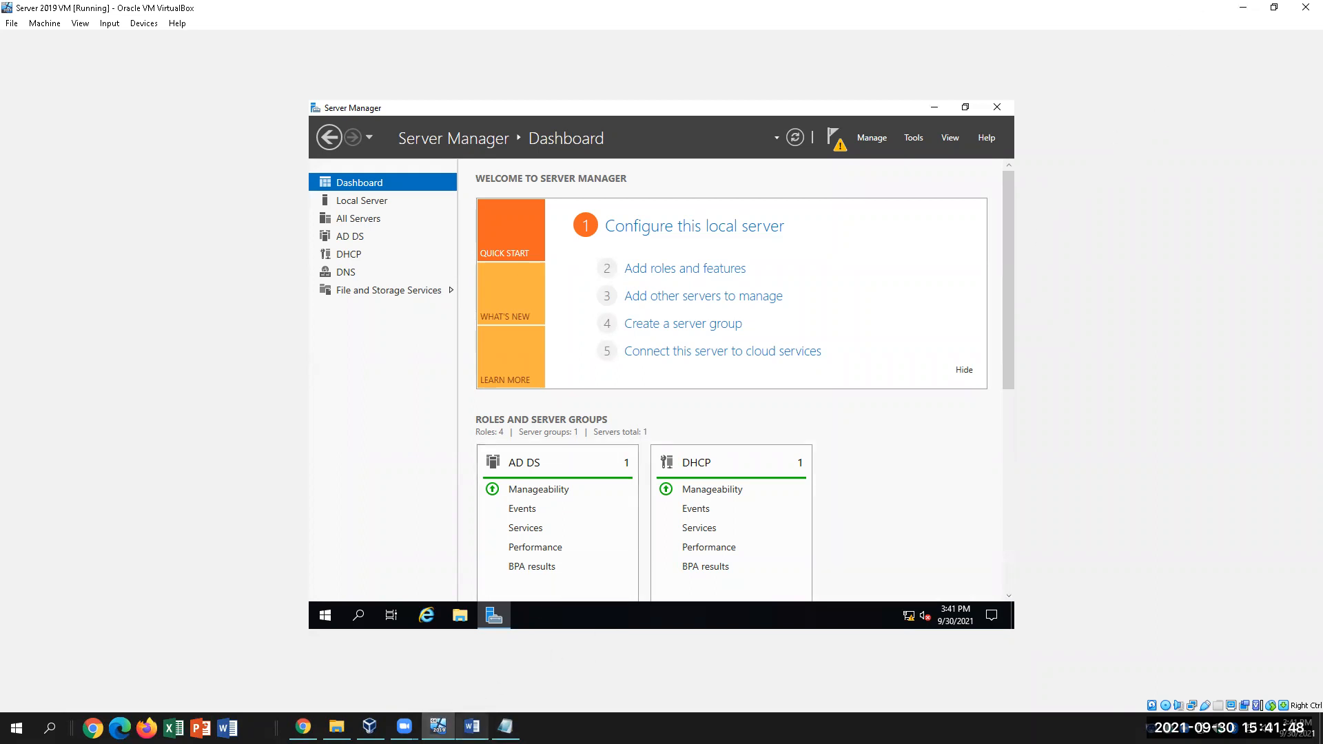
Scroll through the Lab 6-2 FTP Server instructions in Word and back up, then switch to Canvas
{"action": "left_click", "coordinate": [471, 726]}
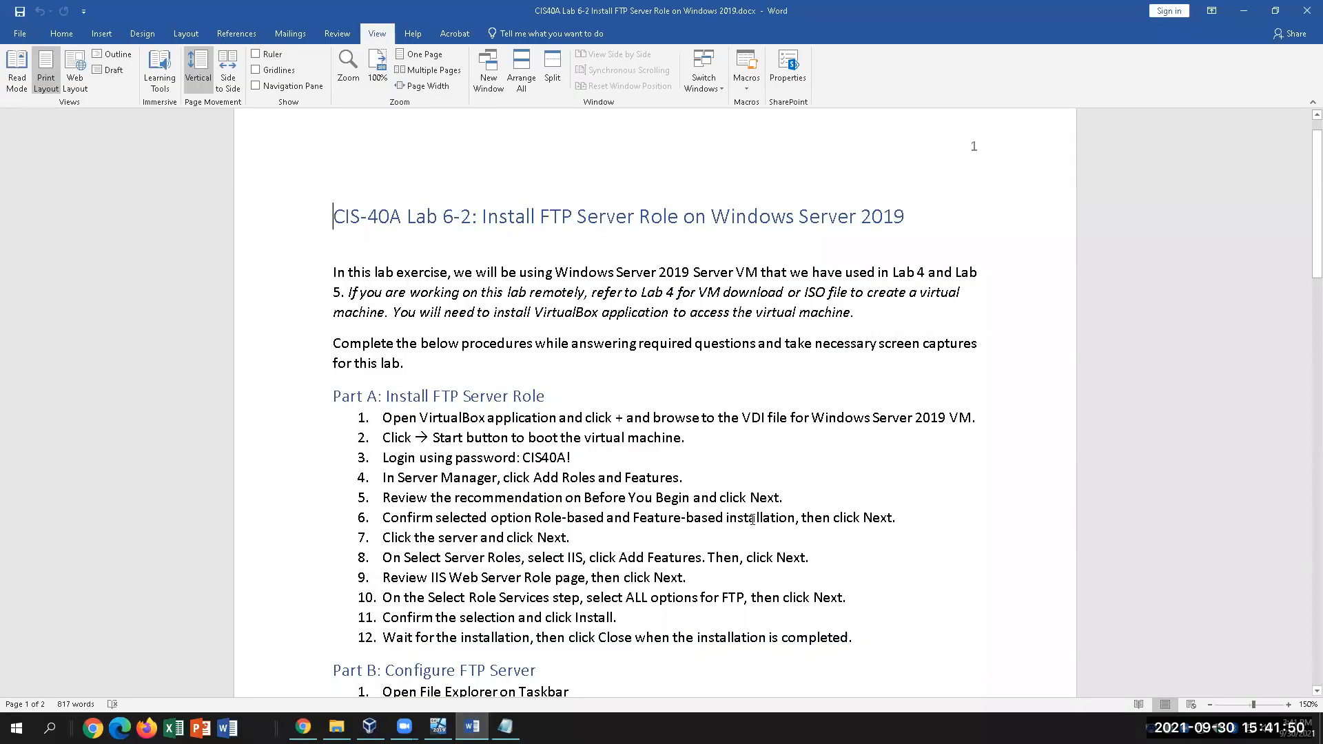
{"action": "scroll", "coordinate": [727, 613], "scroll_direction": "down", "scroll_amount": 3}
{"action": "scroll", "coordinate": [728, 613], "scroll_direction": "down", "scroll_amount": 18}
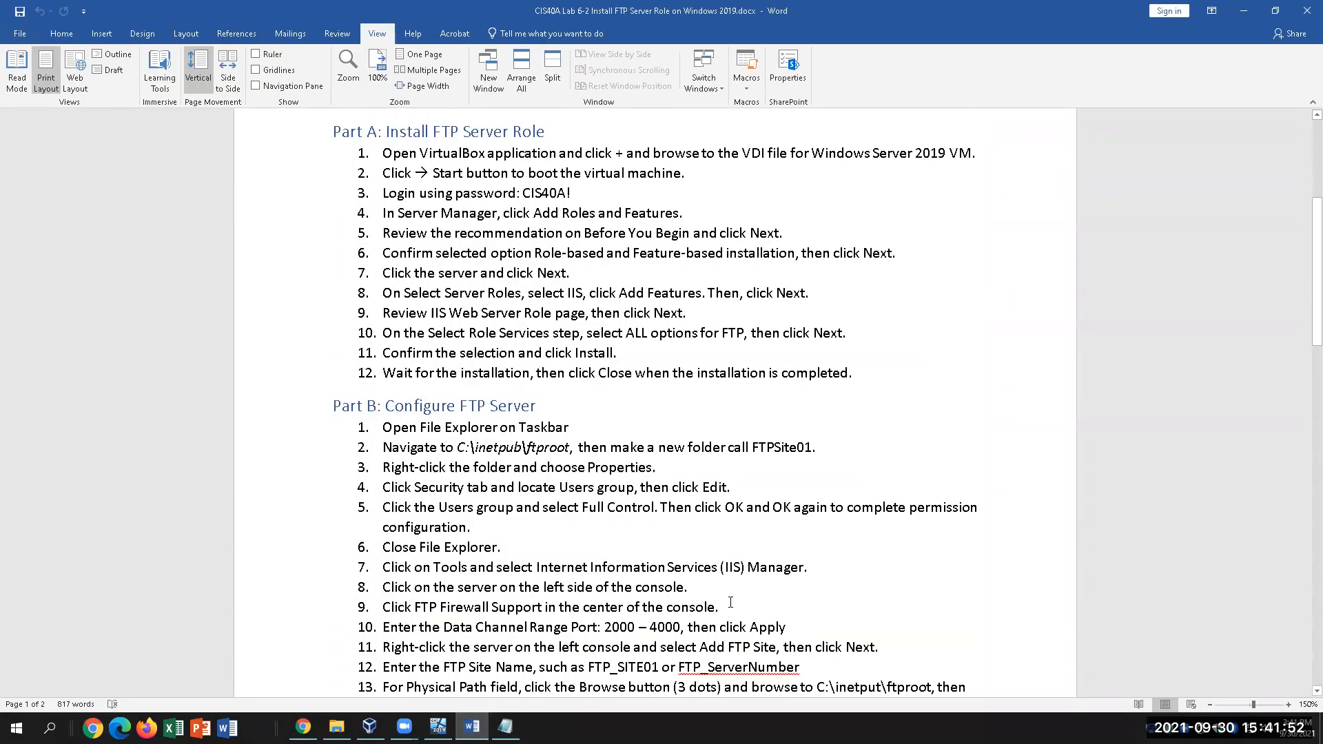
{"action": "scroll", "coordinate": [731, 601], "scroll_direction": "down", "scroll_amount": 8}
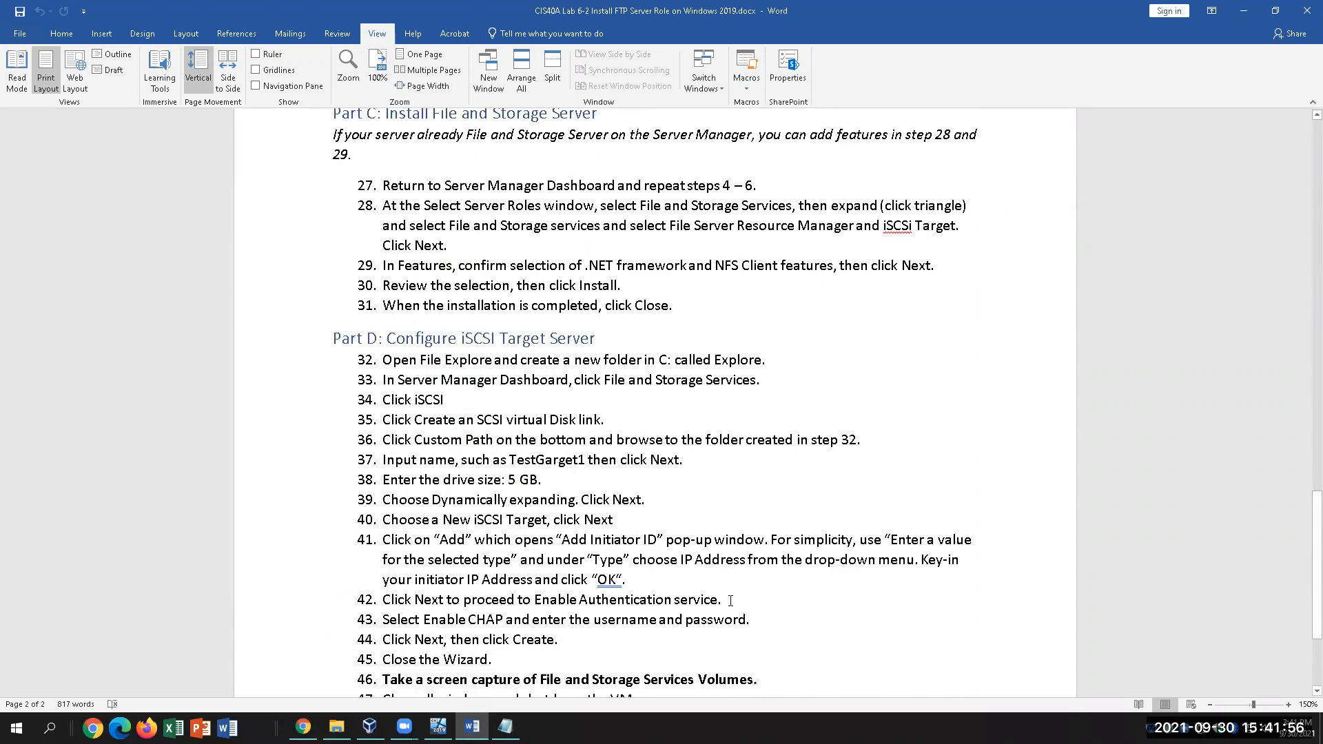
{"action": "scroll", "coordinate": [730, 601], "scroll_direction": "down", "scroll_amount": 1}
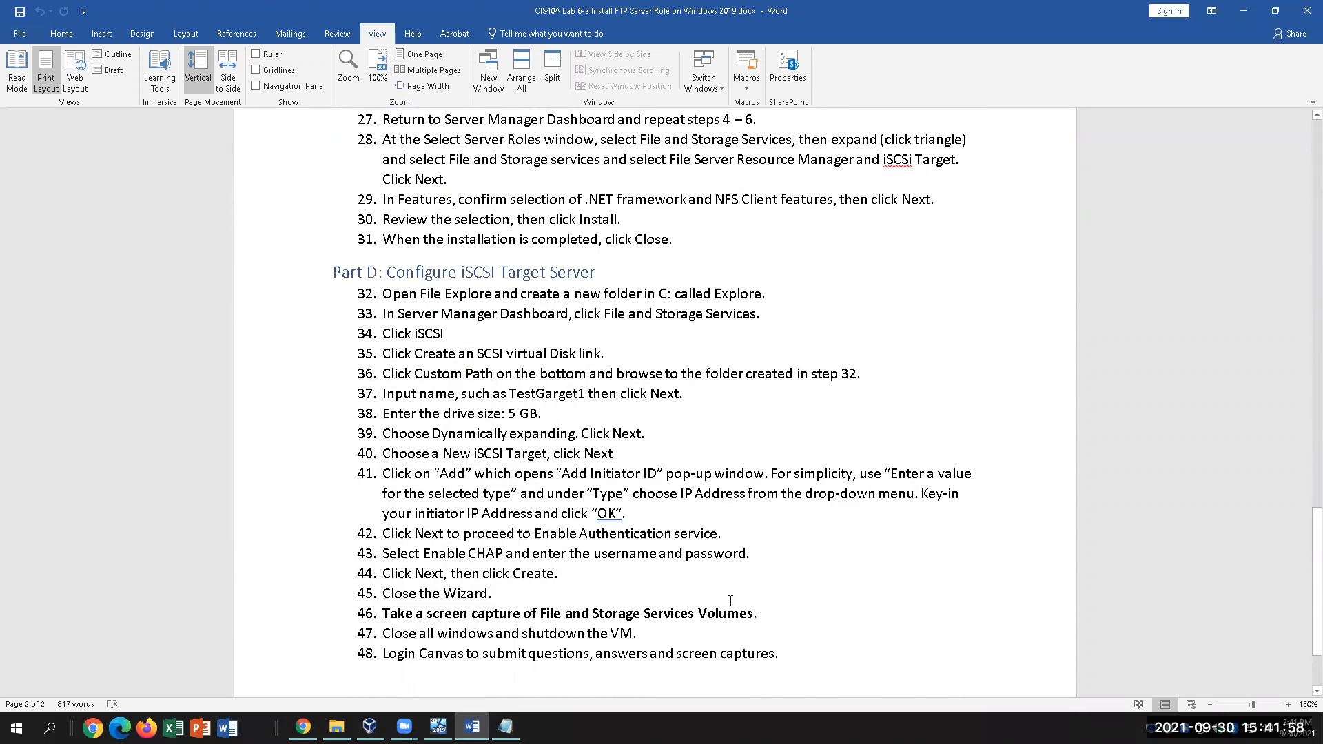
{"action": "scroll", "coordinate": [731, 601], "scroll_direction": "down", "scroll_amount": 1}
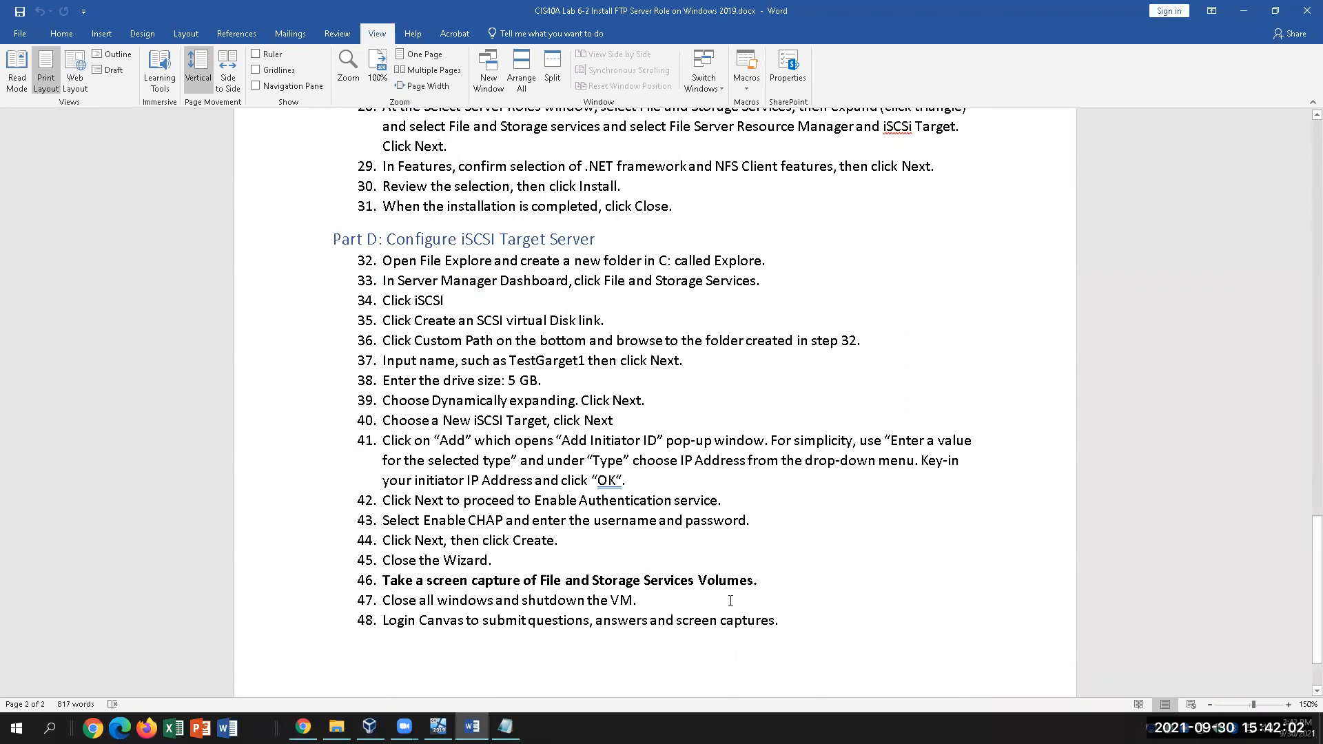
{"action": "scroll", "coordinate": [730, 601], "scroll_direction": "down", "scroll_amount": 2}
{"action": "scroll", "coordinate": [730, 601], "scroll_direction": "up", "scroll_amount": 4}
{"action": "scroll", "coordinate": [730, 601], "scroll_direction": "up", "scroll_amount": 8}
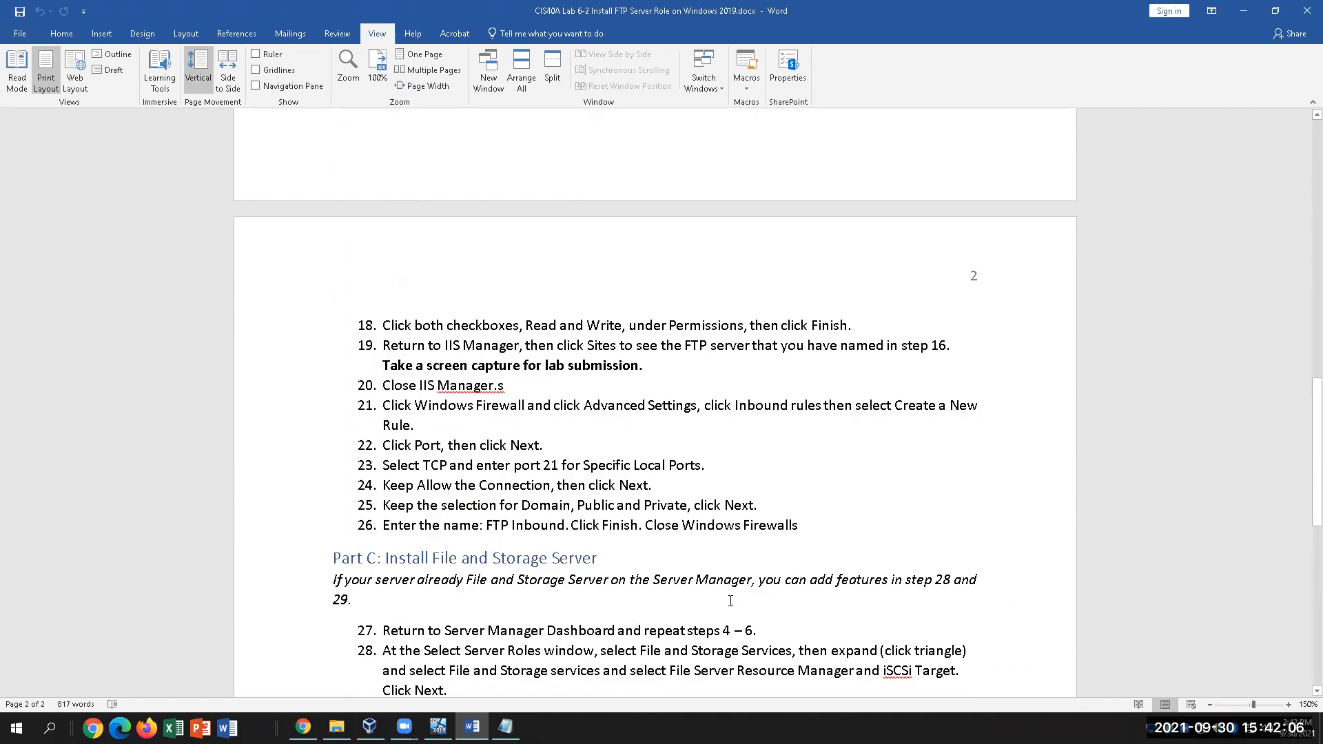
{"action": "scroll", "coordinate": [731, 601], "scroll_direction": "up", "scroll_amount": 6}
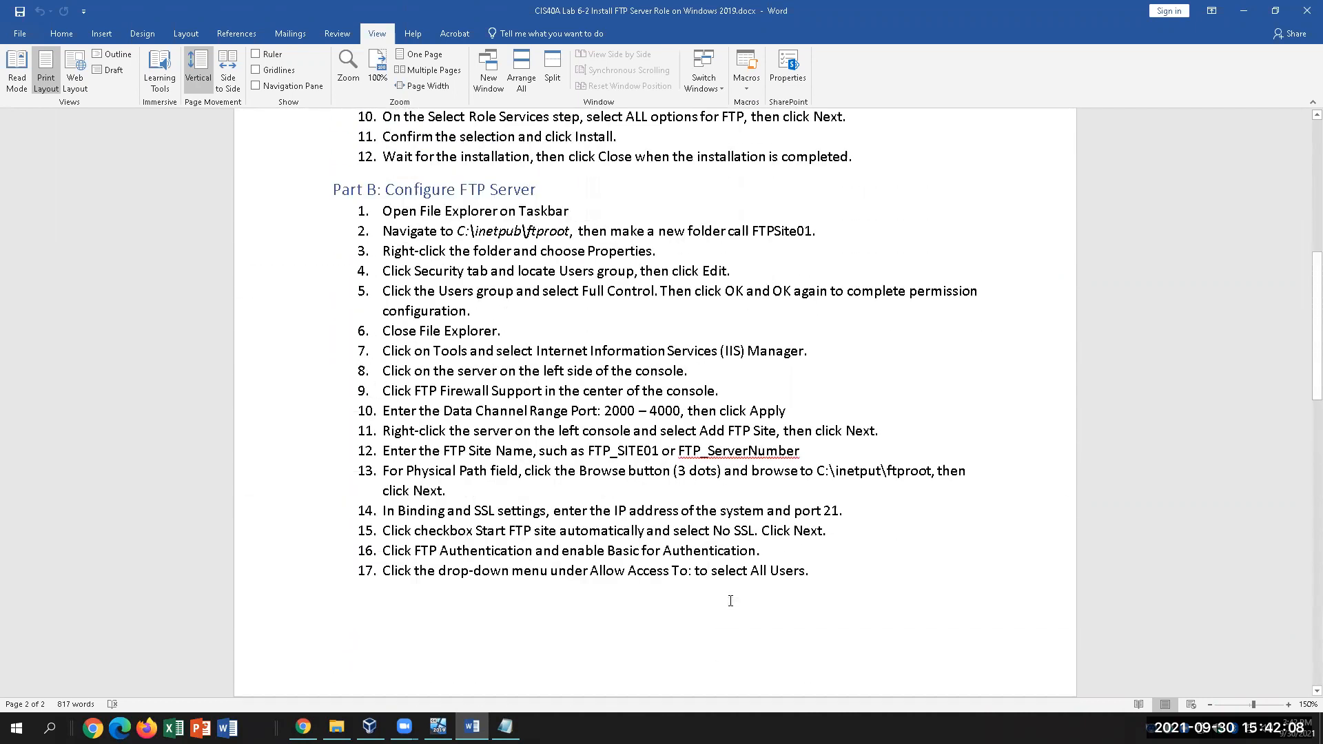
{"action": "scroll", "coordinate": [731, 601], "scroll_direction": "up", "scroll_amount": 4}
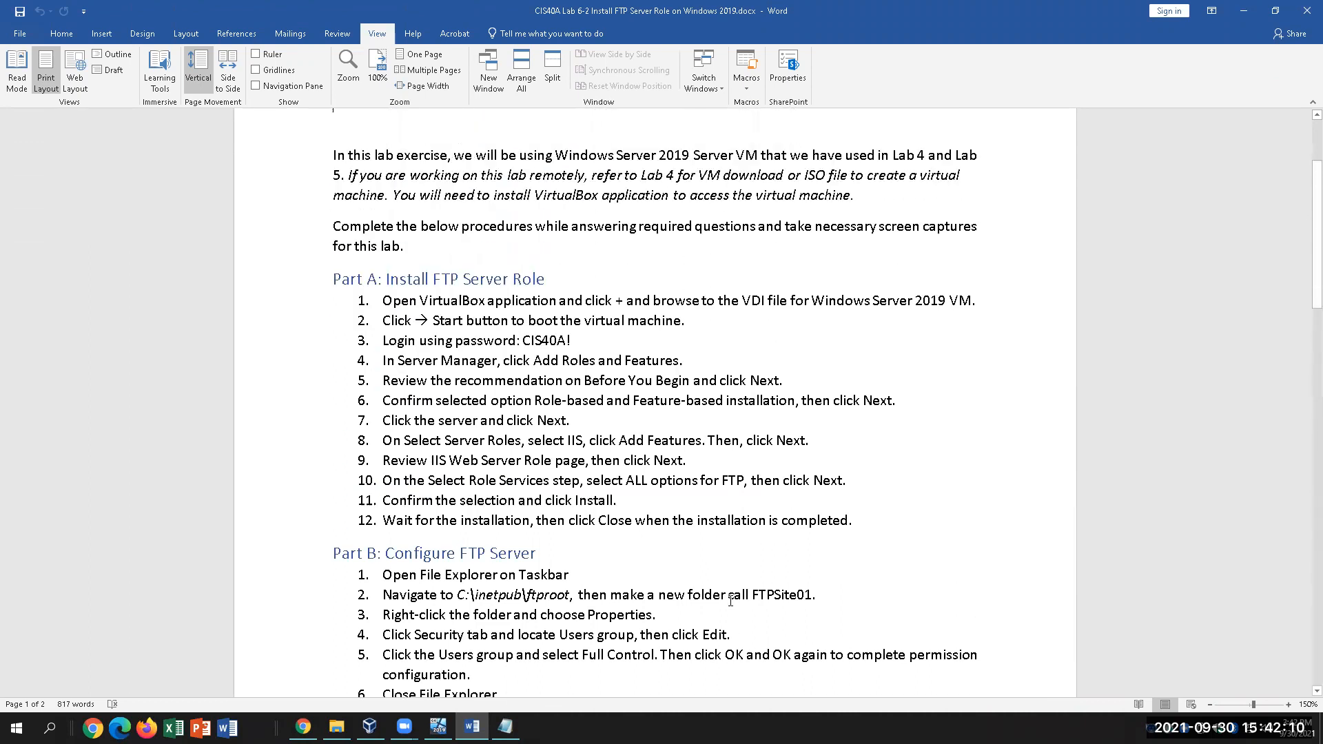
{"action": "scroll", "coordinate": [731, 601], "scroll_direction": "up", "scroll_amount": 1}
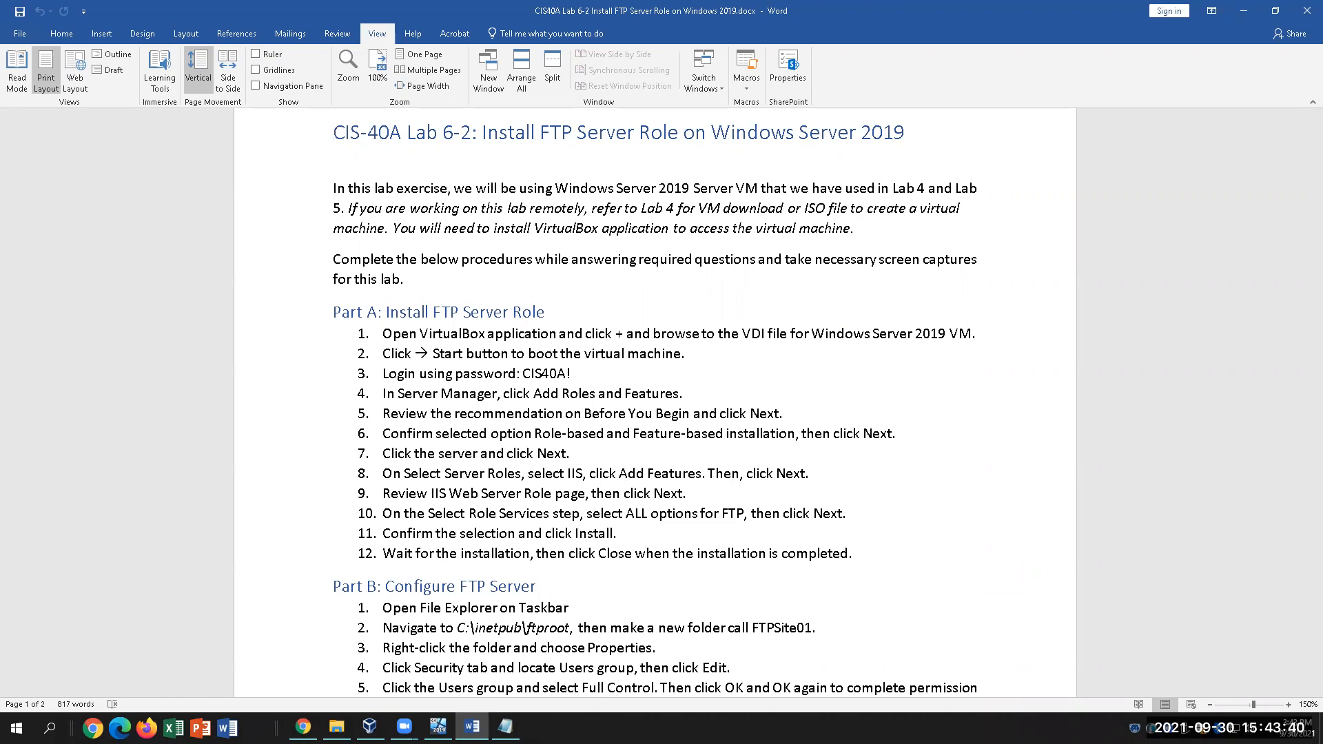
{"action": "left_click", "coordinate": [303, 727]}
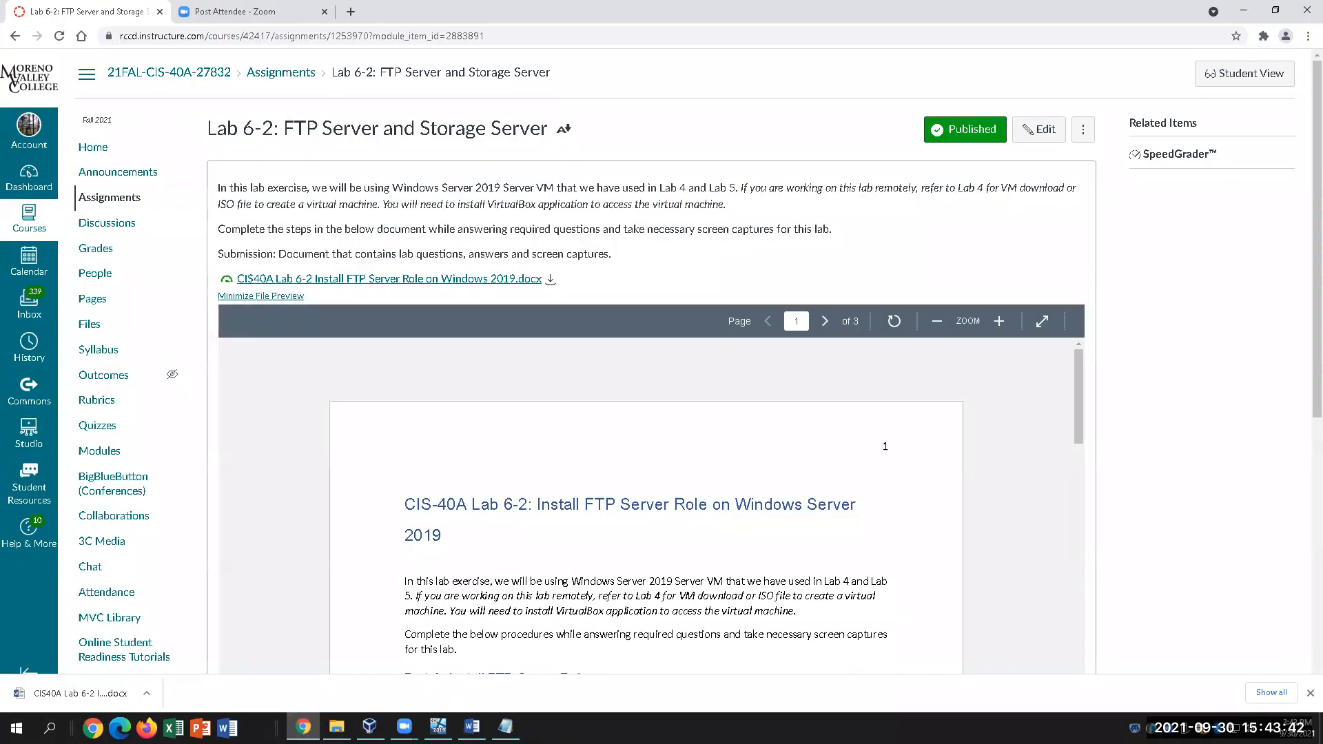
Switch from the Canvas Lab 6-2 assignment page back to the Server 2019 VM
{"action": "left_click", "coordinate": [438, 727]}
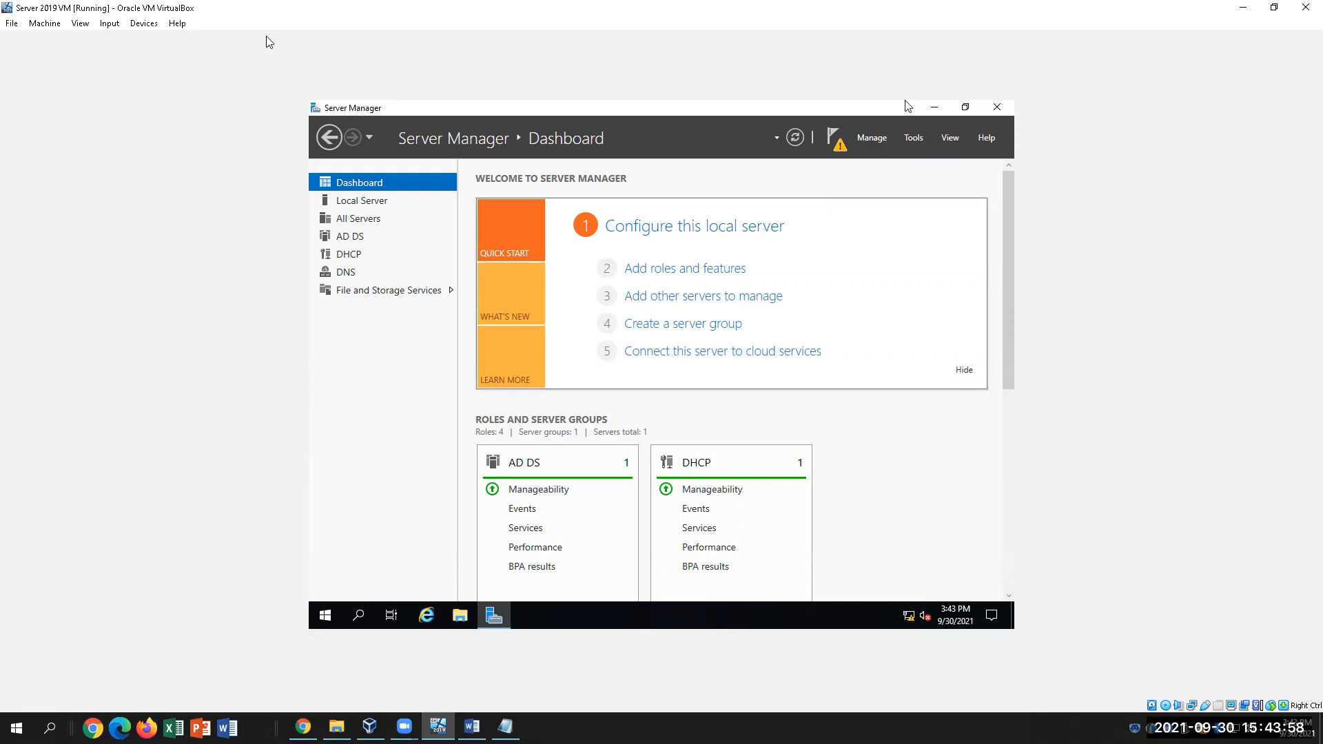
{"action": "left_click", "coordinate": [44, 23]}
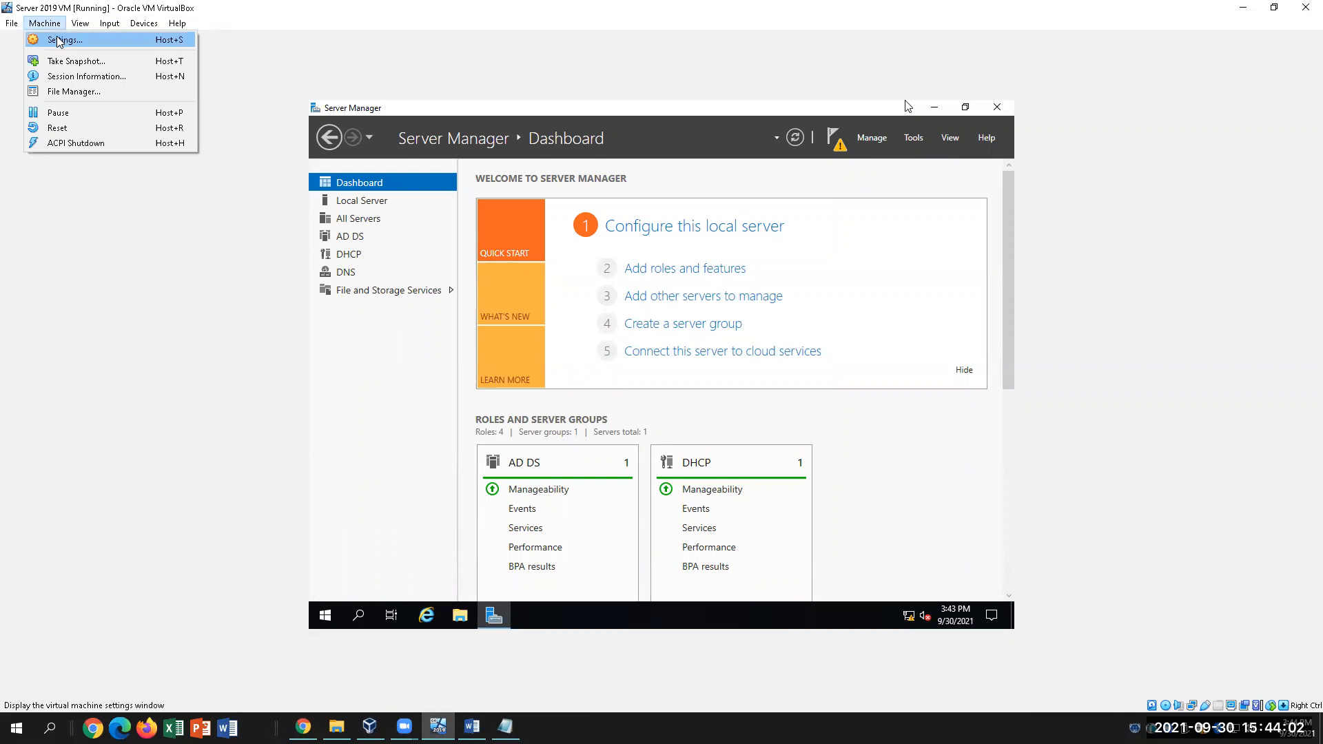
{"action": "left_click", "coordinate": [60, 40]}
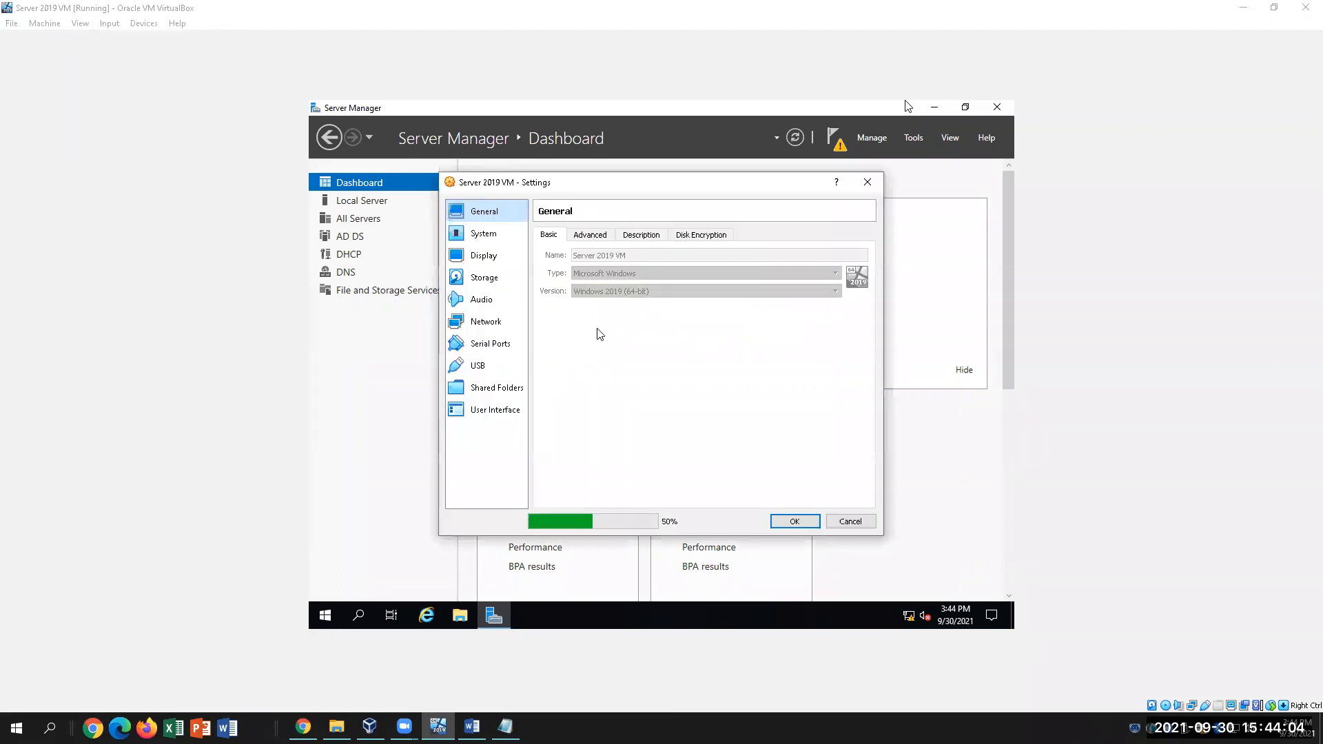
{"action": "left_click", "coordinate": [486, 321]}
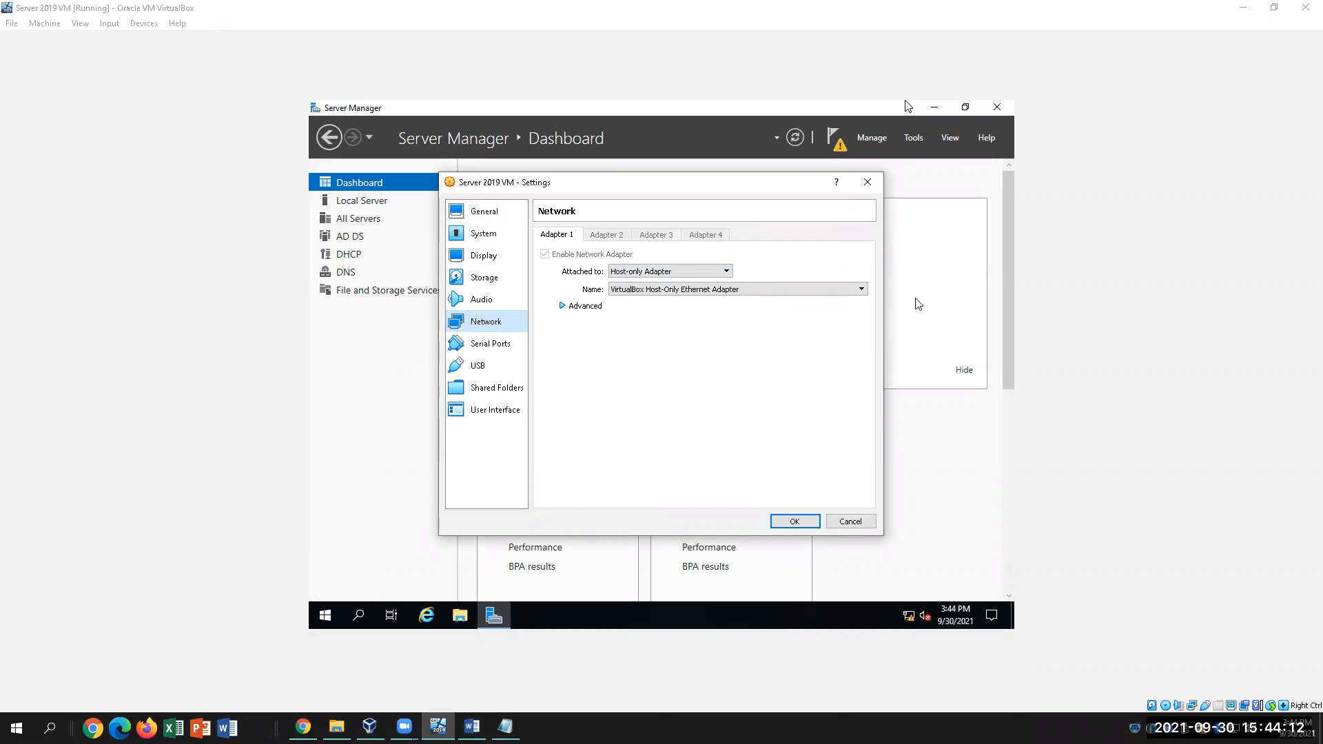
{"action": "left_click", "coordinate": [867, 183]}
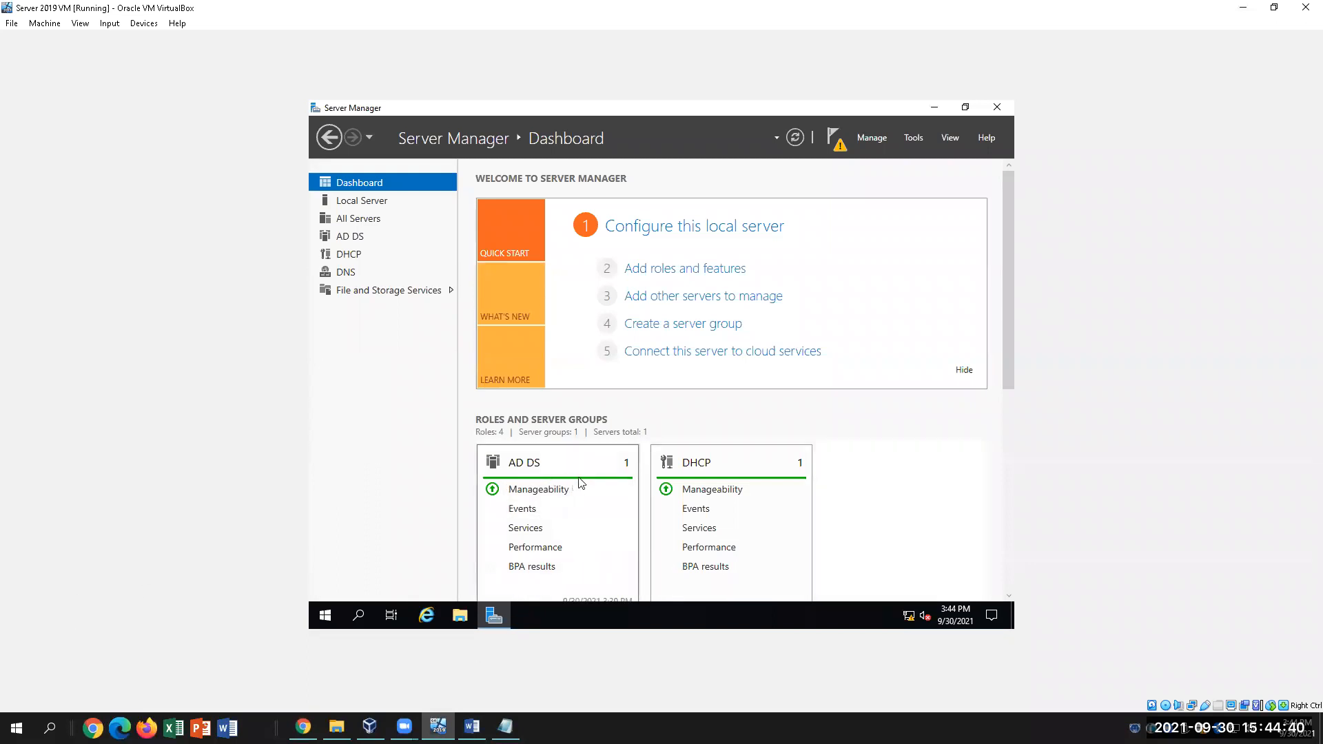
Check the pending DHCP post-deployment notification in Server Manager, then return to the Word instructions
{"action": "left_click", "coordinate": [471, 726]}
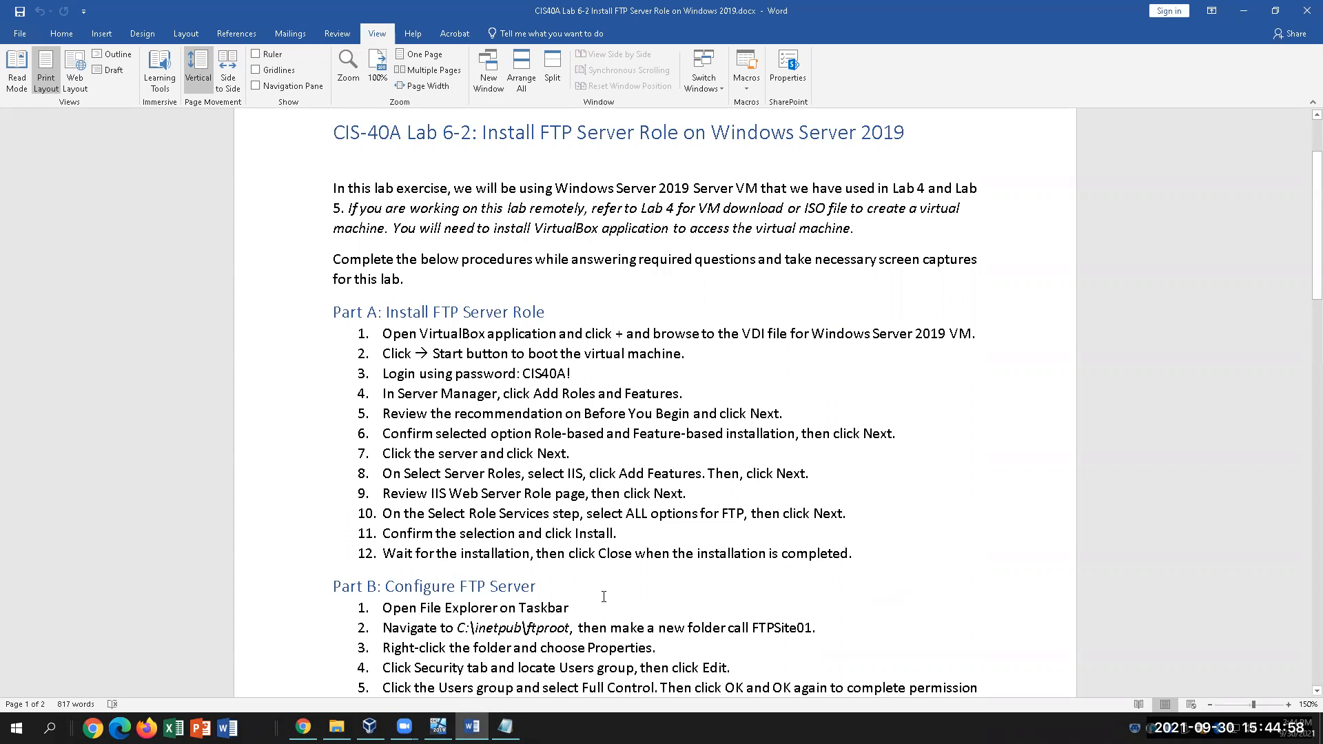
{"action": "left_click", "coordinate": [438, 727]}
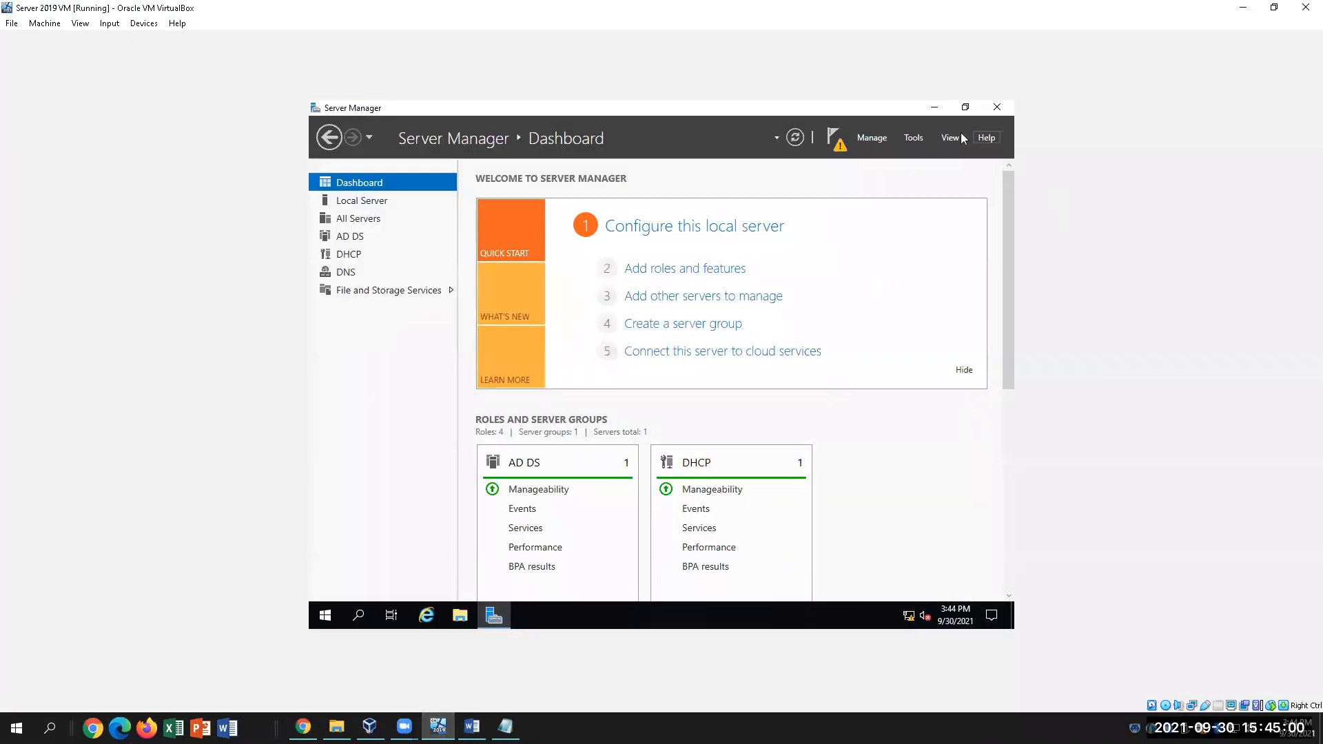
{"action": "left_click", "coordinate": [840, 146]}
{"action": "left_click", "coordinate": [471, 727]}
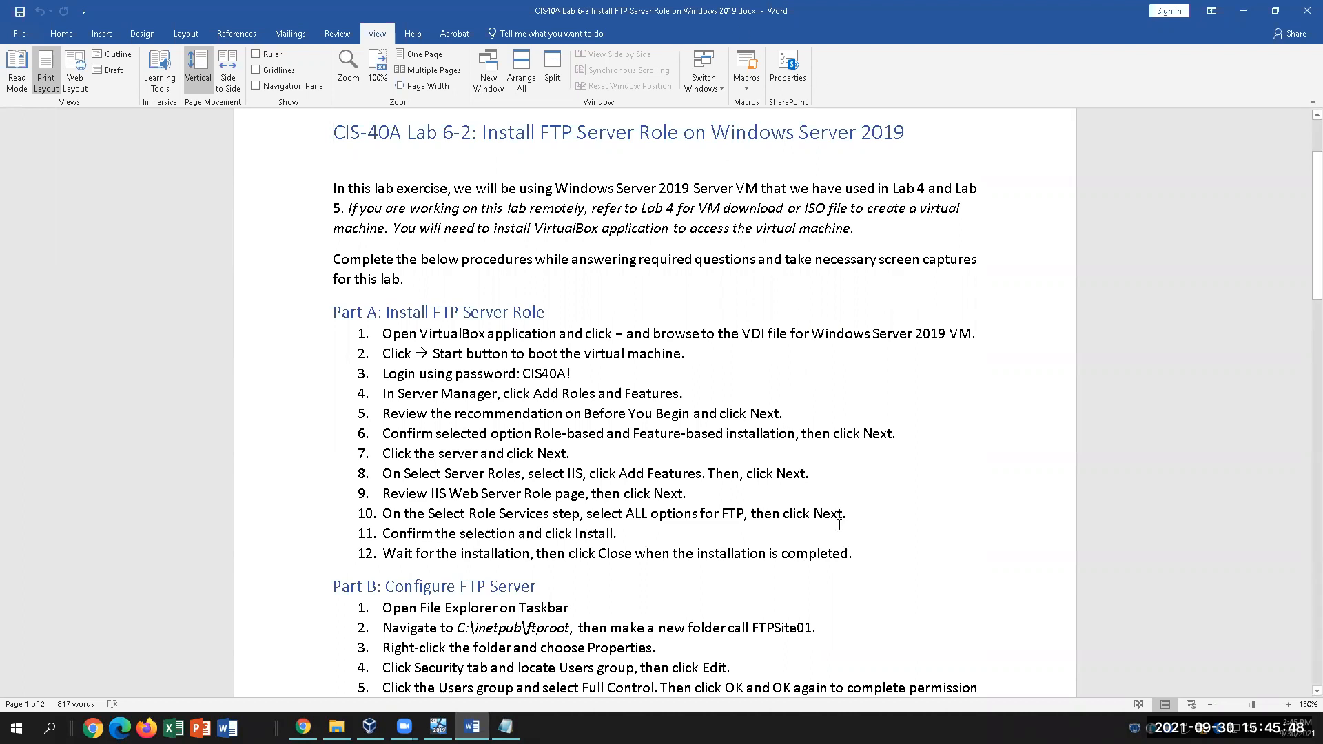
Scroll briefly through the opening Word instructions, then switch back to the Server 2019 VM
{"action": "scroll", "coordinate": [824, 506], "scroll_direction": "down", "scroll_amount": 1}
{"action": "scroll", "coordinate": [839, 525], "scroll_direction": "down", "scroll_amount": 2}
{"action": "scroll", "coordinate": [840, 526], "scroll_direction": "up", "scroll_amount": 2}
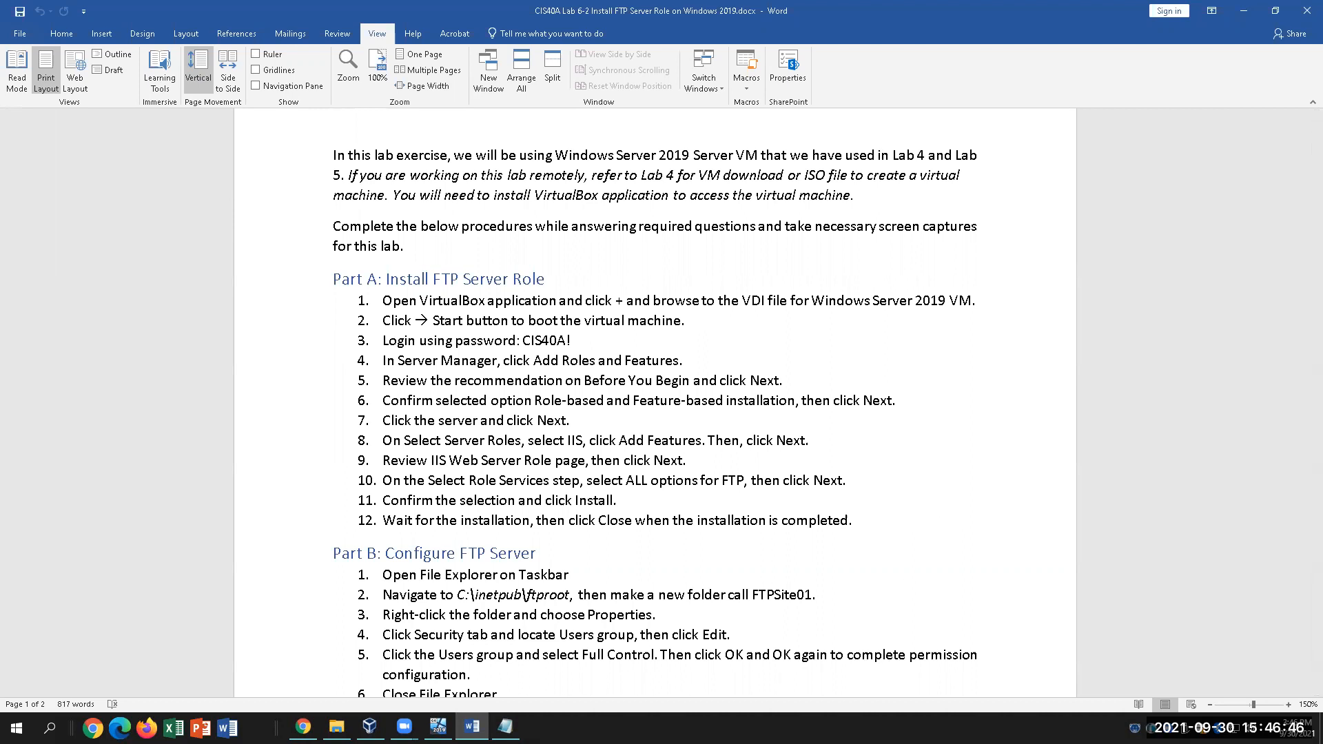
{"action": "left_click", "coordinate": [438, 727]}
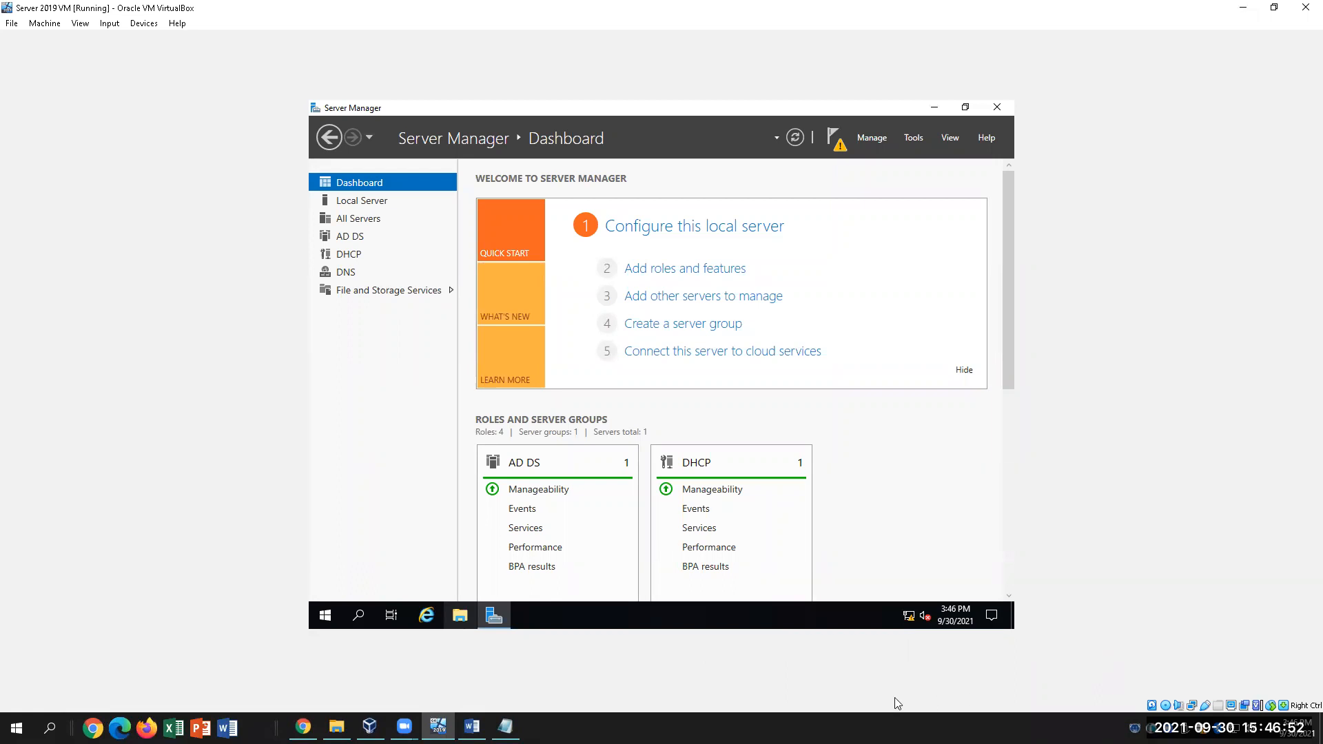
Highlight Part A steps 1–3 and the 'Role-based and Feature-based installation' phrase, then return to the VM
{"action": "left_click", "coordinate": [471, 727]}
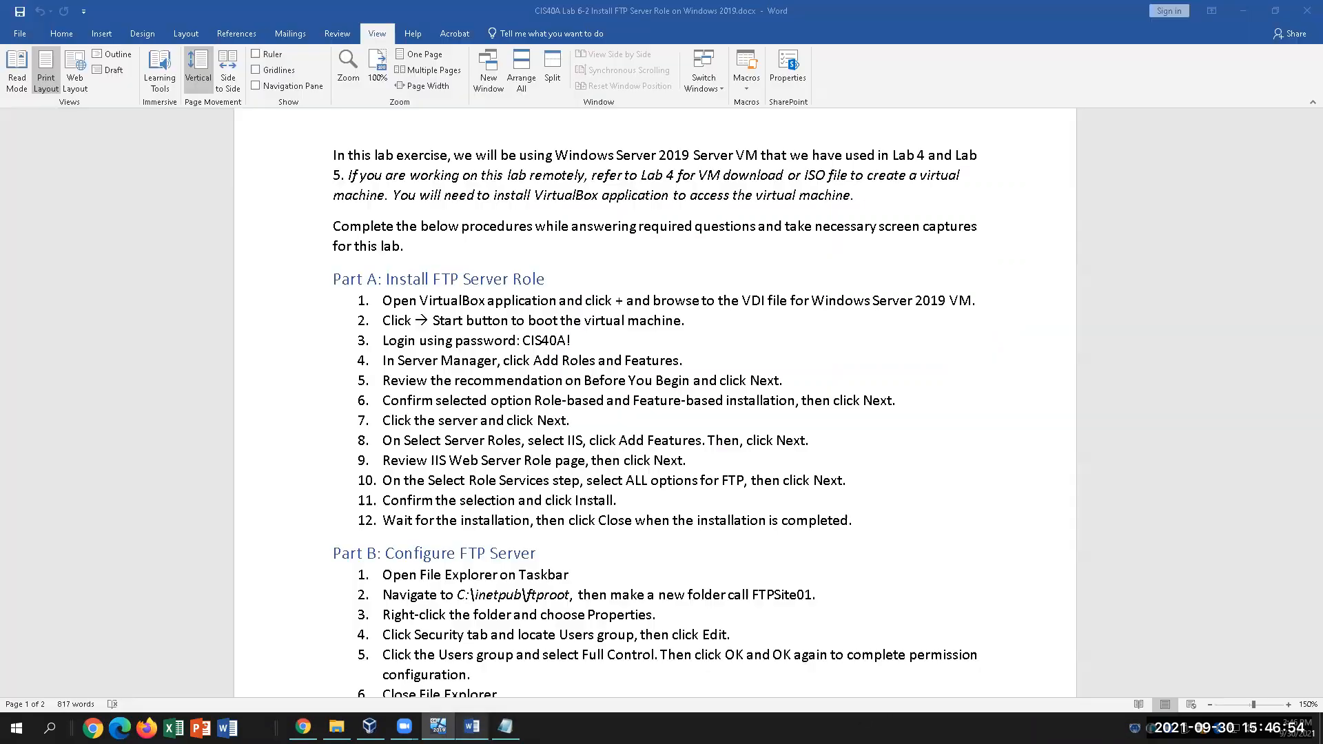
{"action": "left_click_drag", "start_coordinate": [595, 344], "coordinate": [383, 300]}
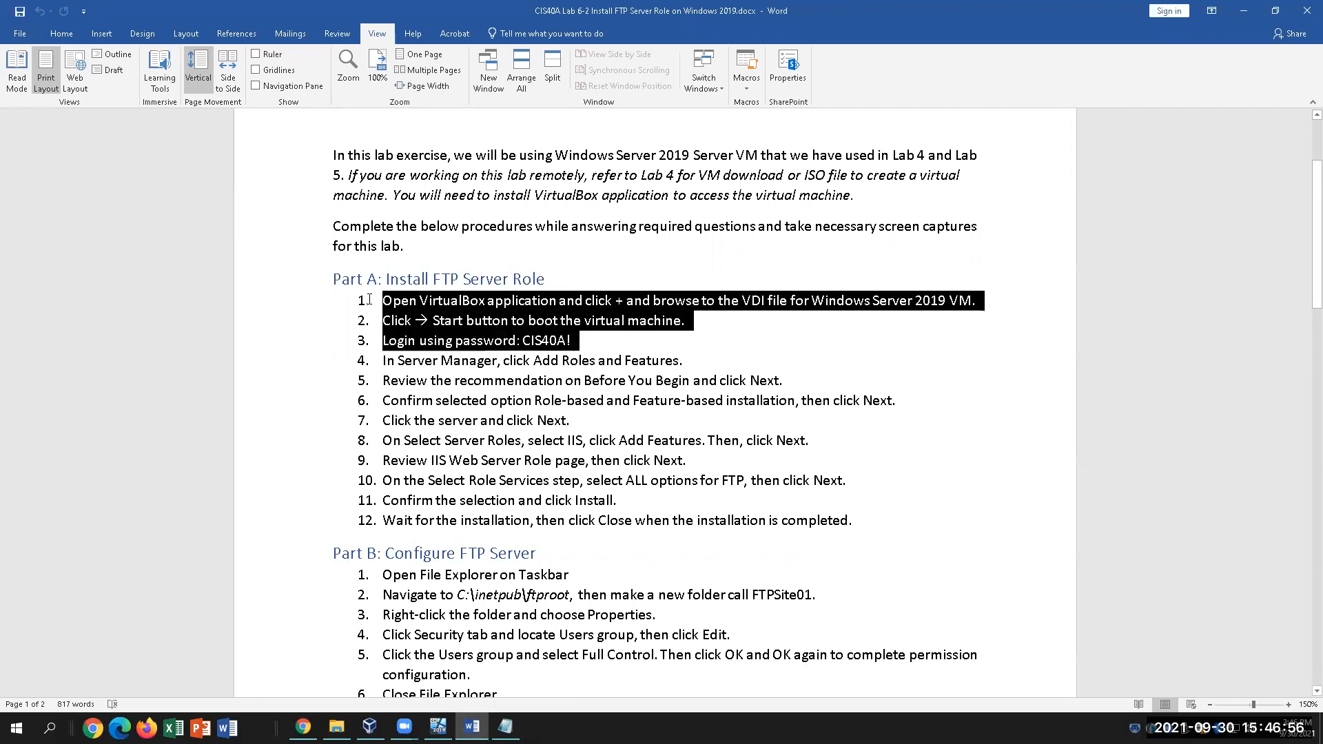
{"action": "left_click", "coordinate": [693, 357]}
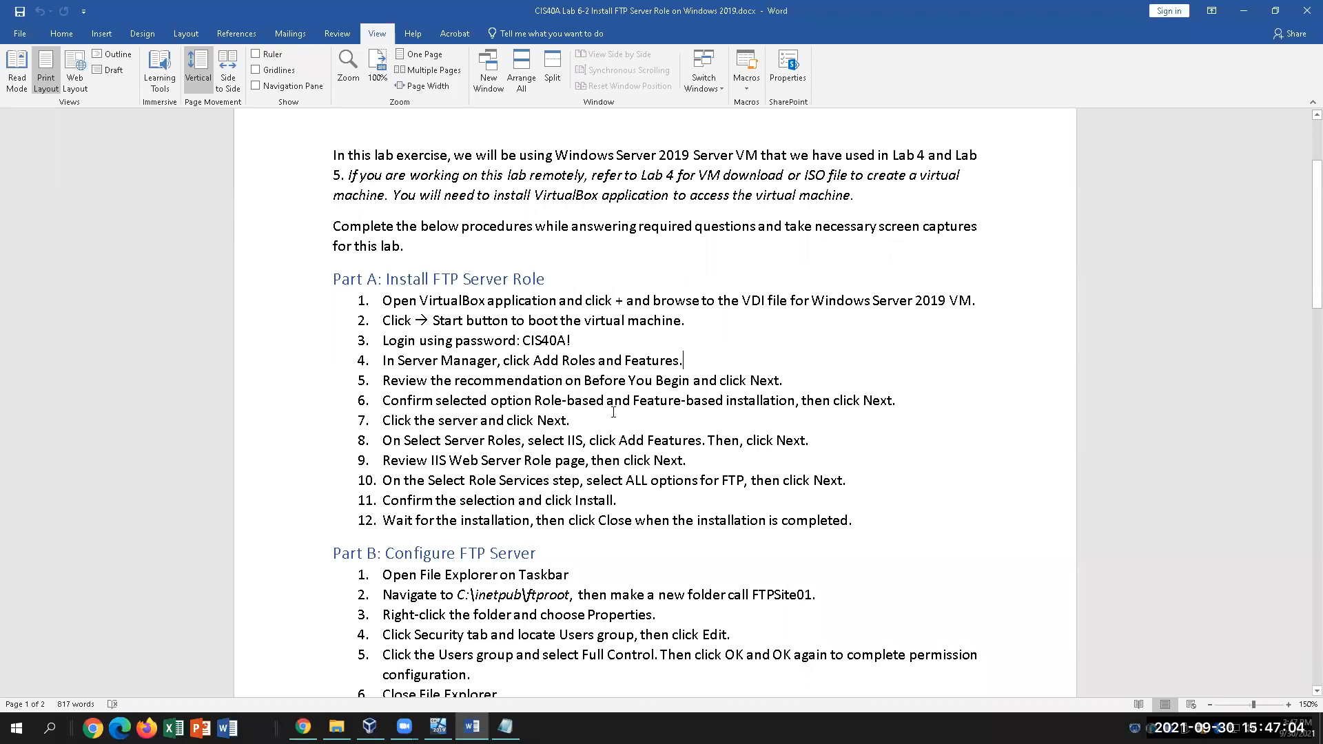
{"action": "left_click_drag", "start_coordinate": [552, 399], "coordinate": [796, 401]}
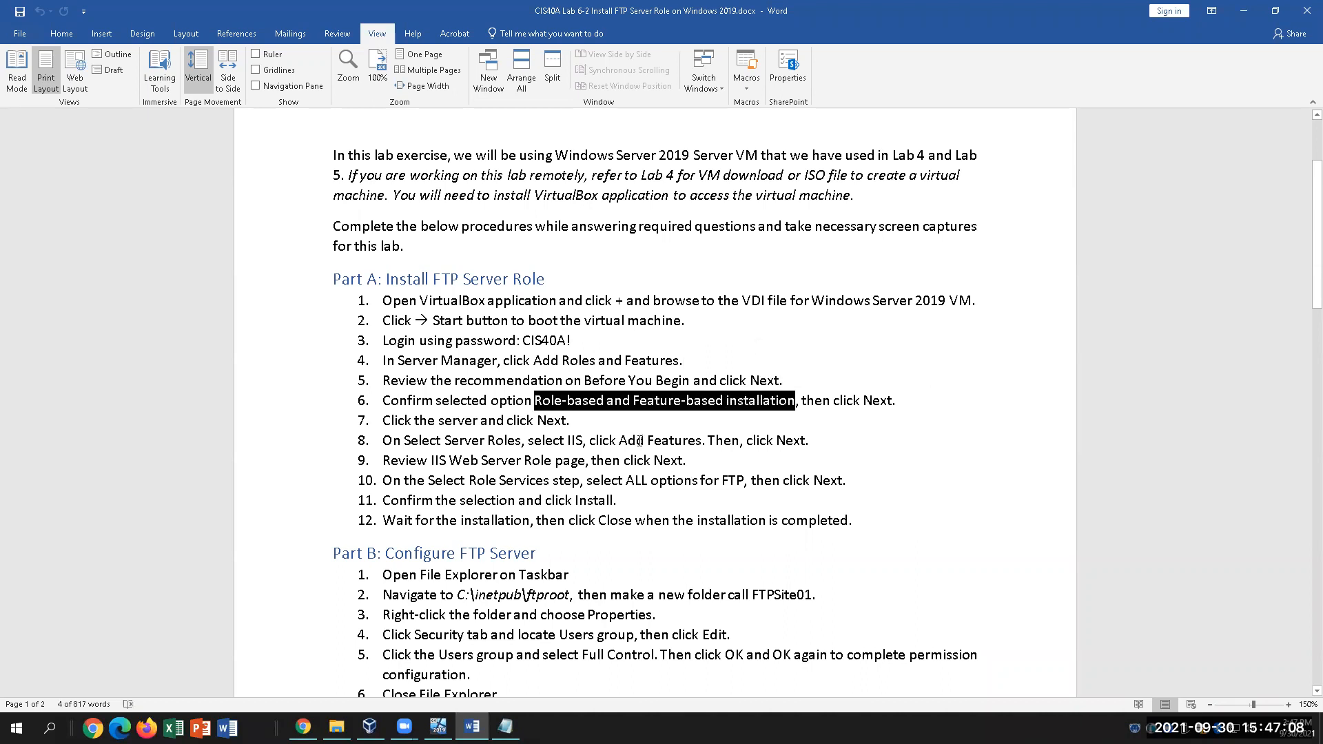
{"action": "left_click", "coordinate": [616, 429]}
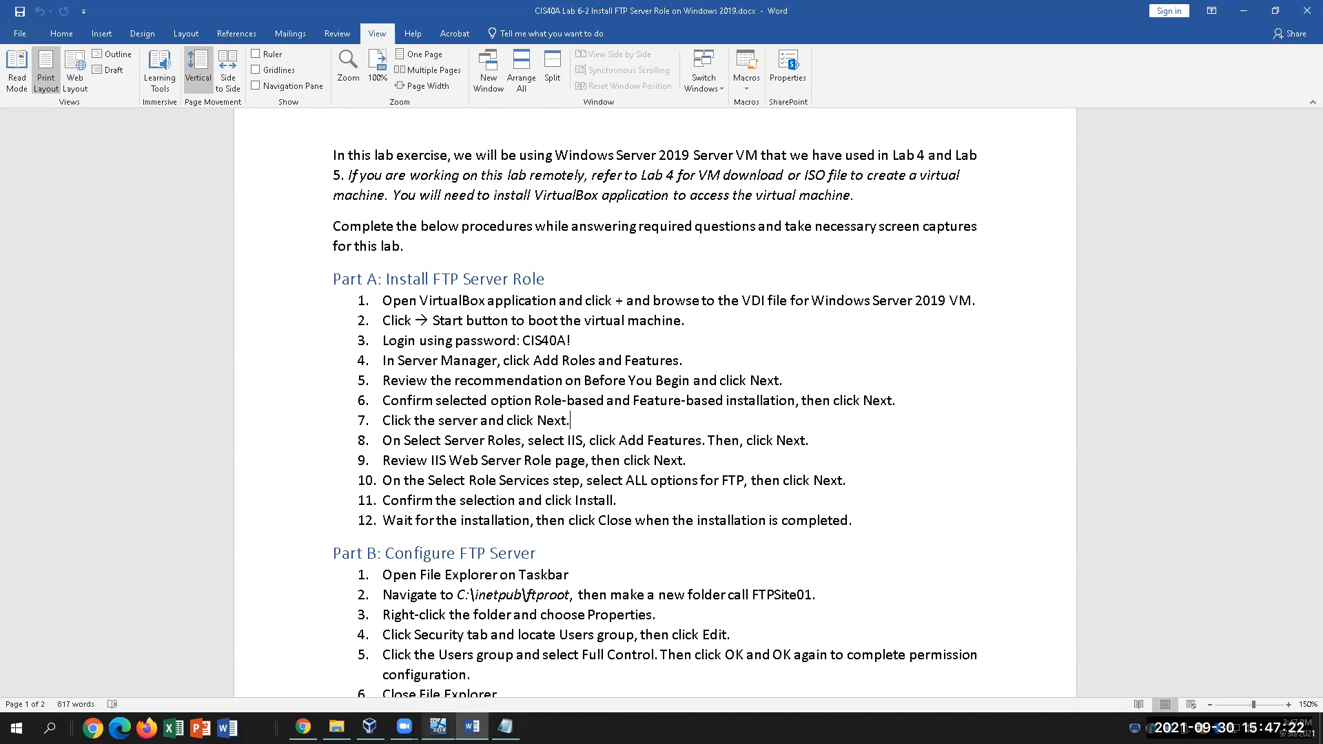
{"action": "mouse_move", "coordinate": [438, 728]}
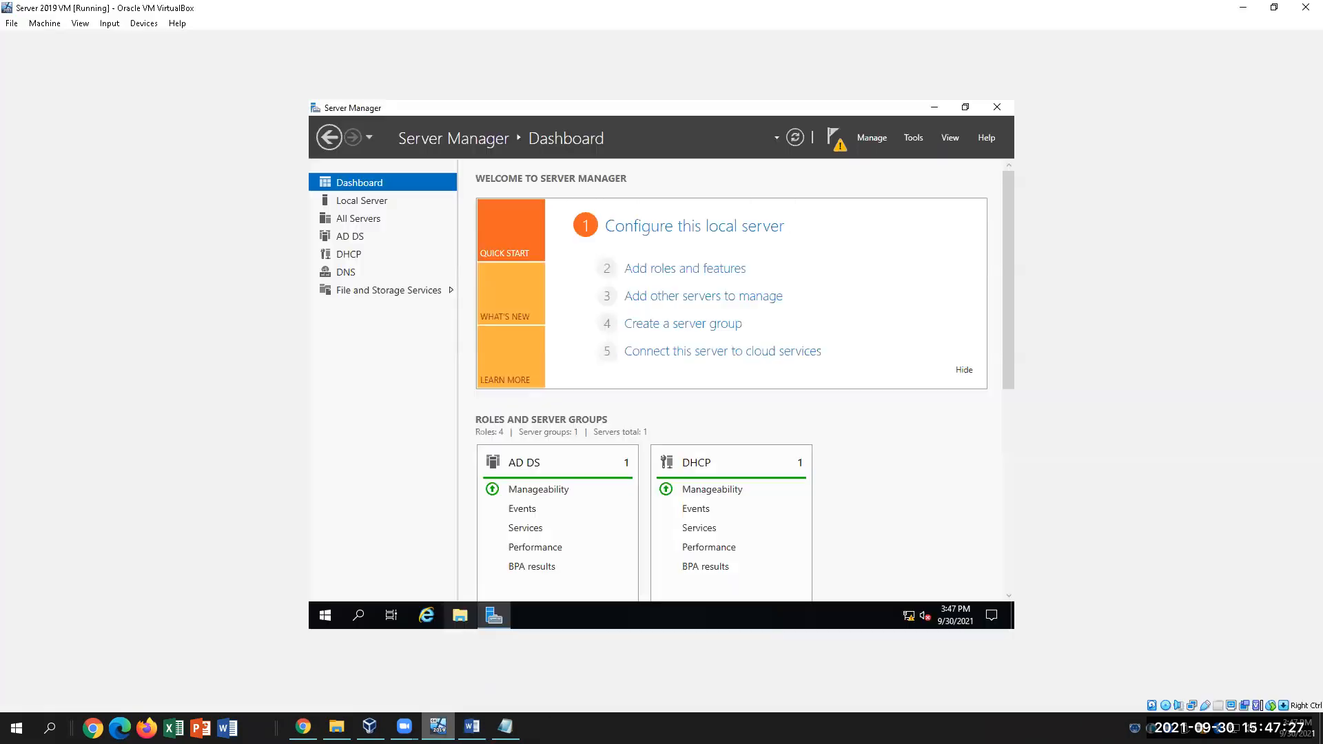
{"action": "left_click", "coordinate": [438, 665]}
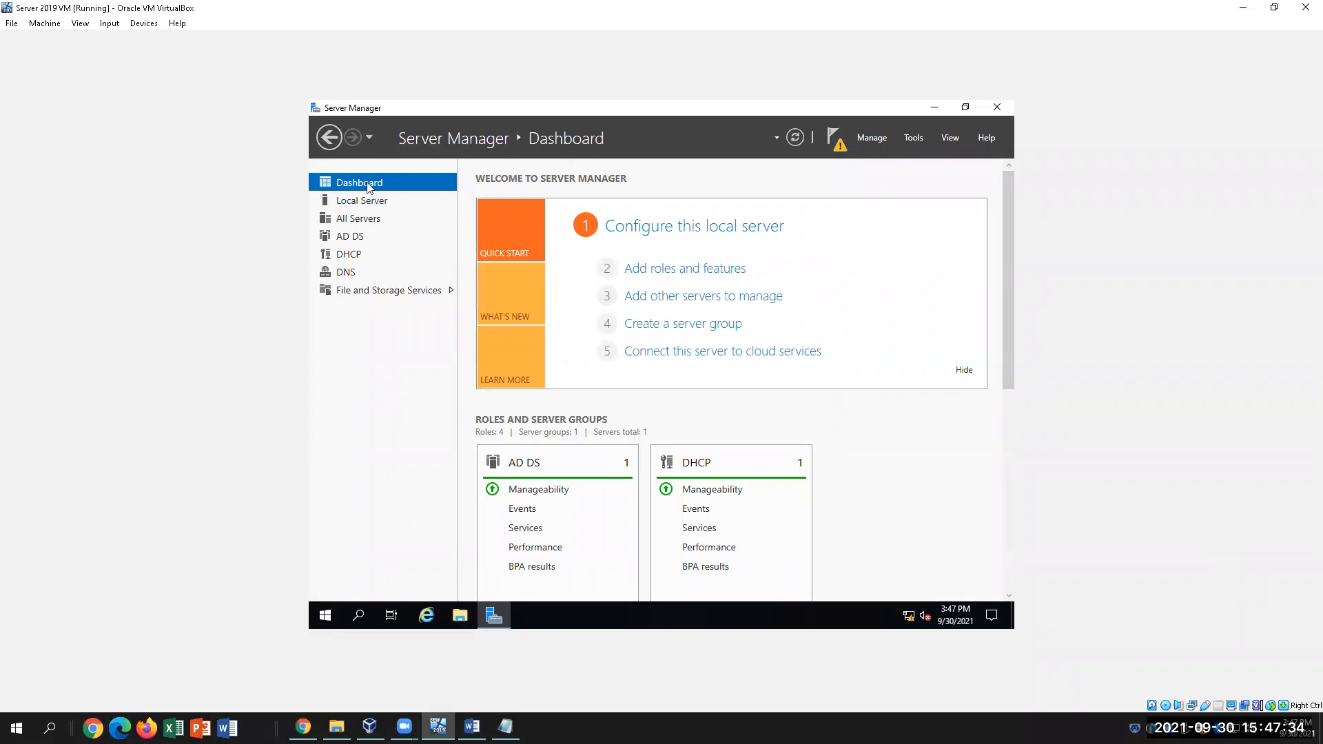
Start the Add Roles and Features wizard with role-based installation and reach Select server roles
{"action": "left_click", "coordinate": [700, 273]}
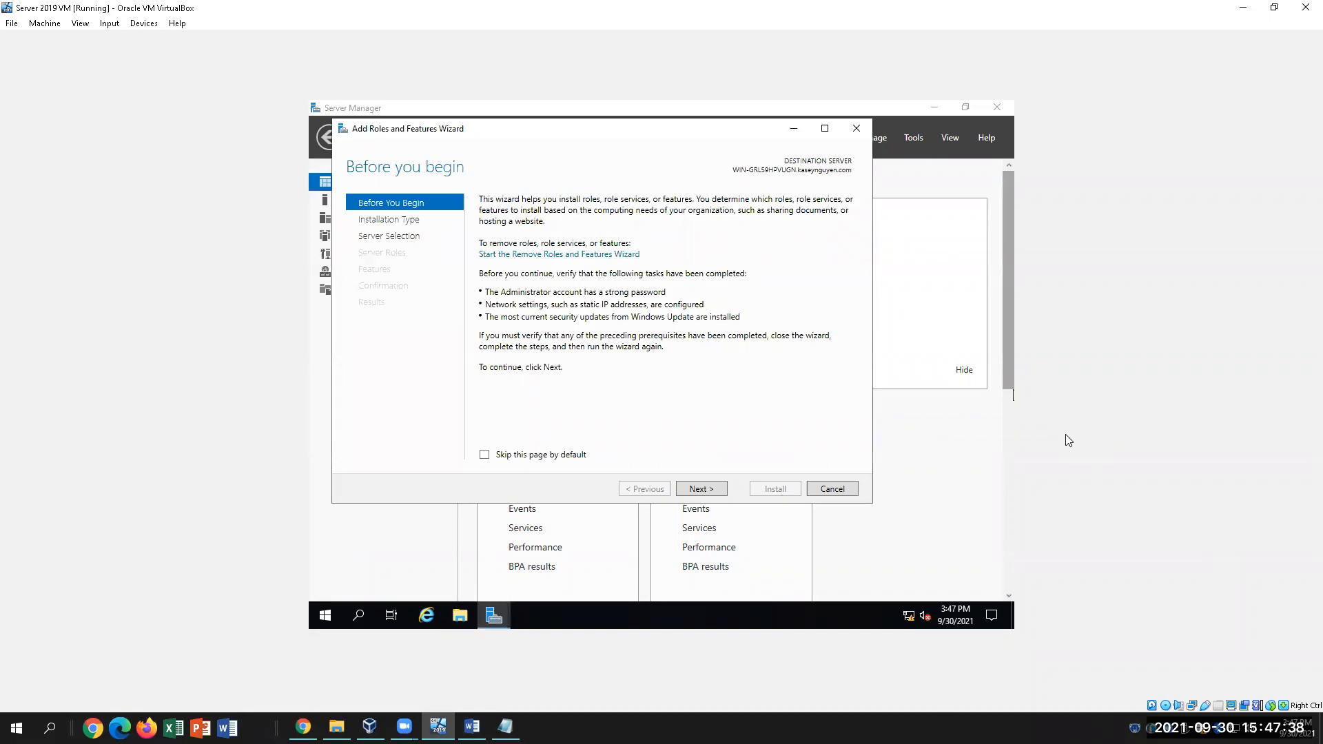
{"action": "left_click", "coordinate": [712, 490]}
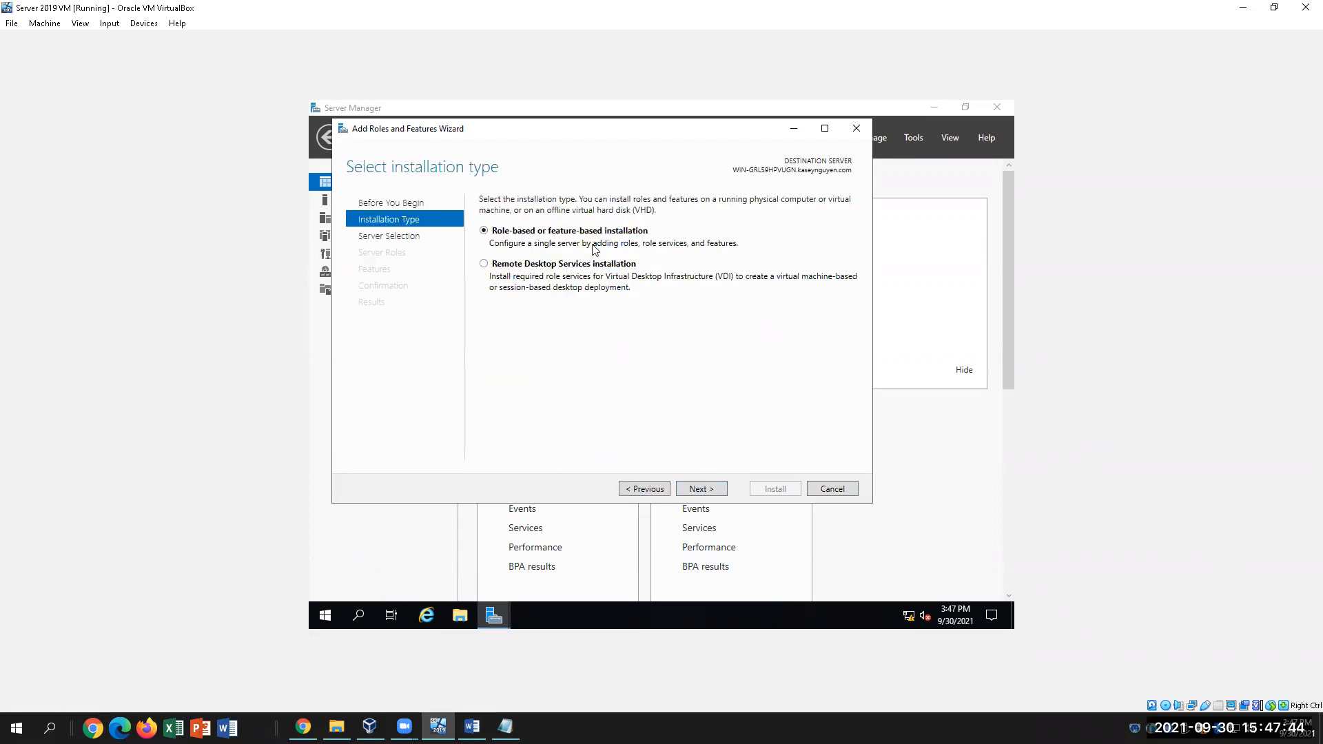
{"action": "left_click", "coordinate": [704, 492]}
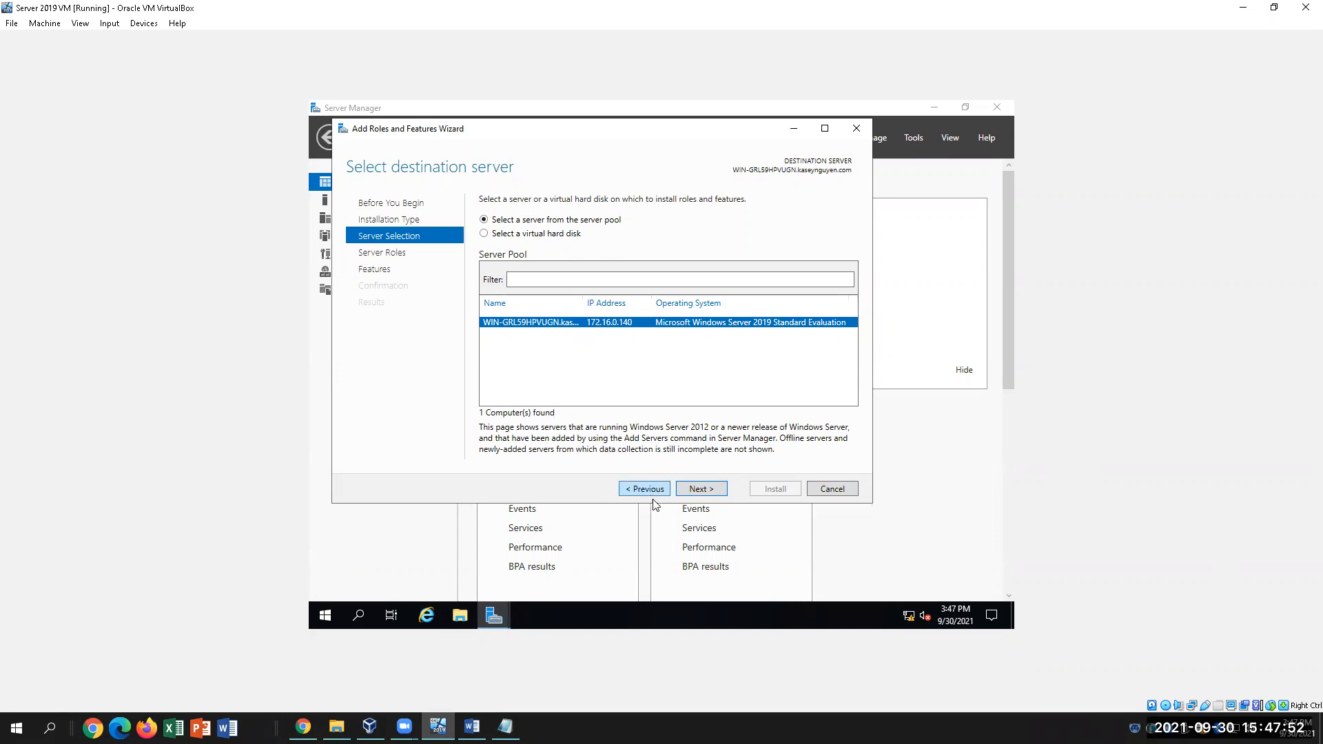
{"action": "left_click", "coordinate": [713, 490]}
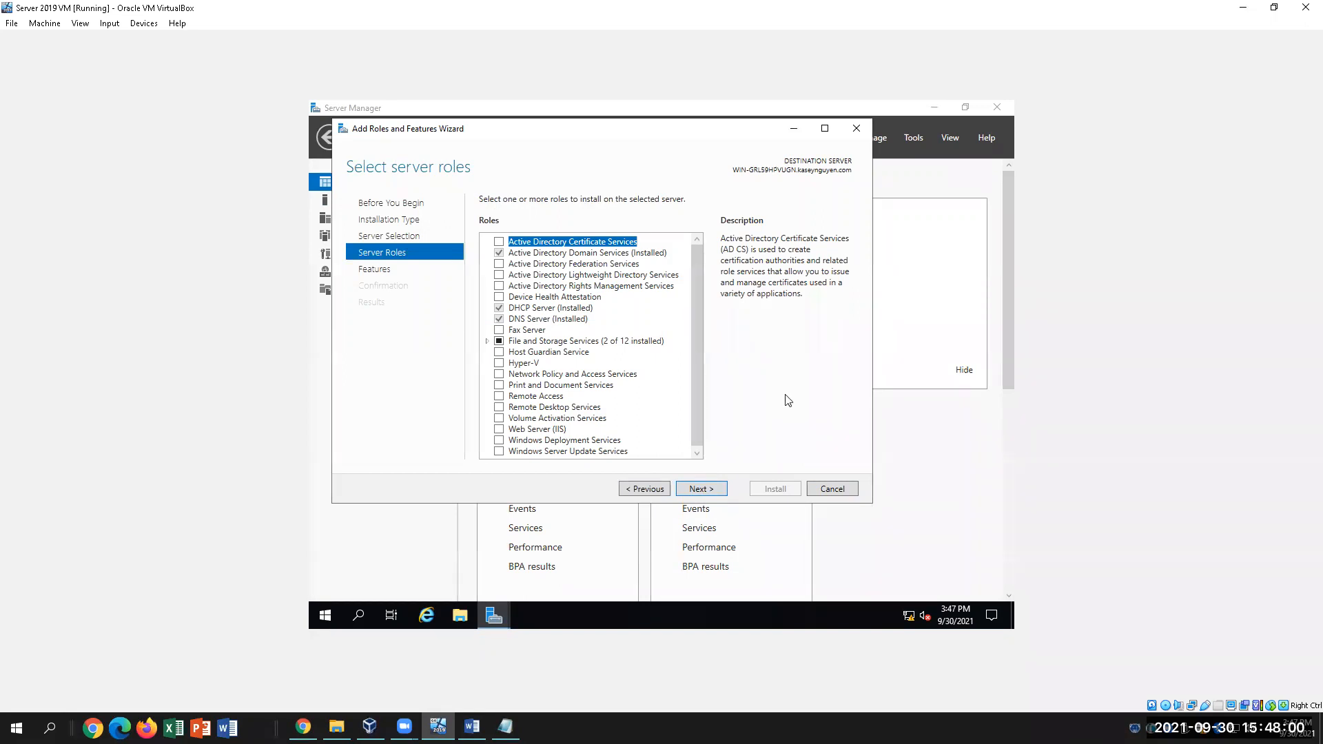
Tick Web Server (IIS) and bring the Word lab instructions forward
{"action": "left_click", "coordinate": [500, 430]}
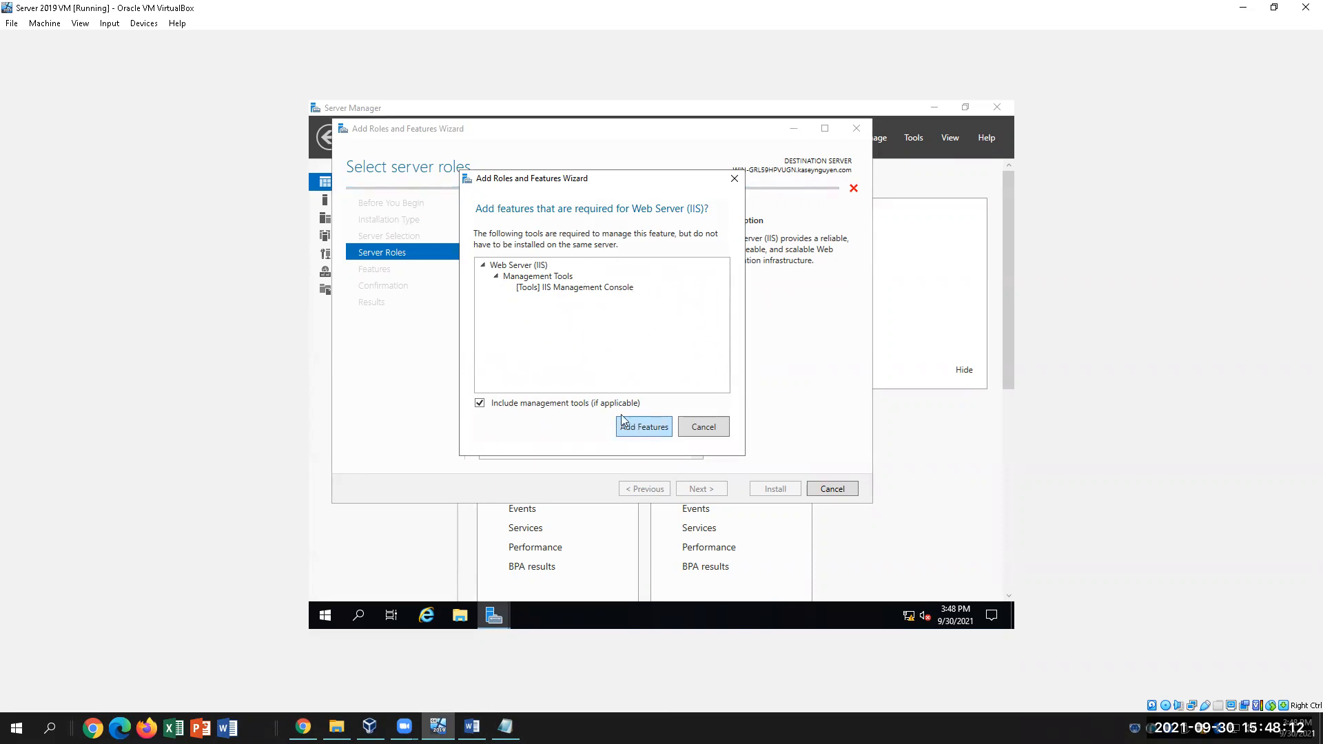
{"action": "mouse_move", "coordinate": [493, 615]}
{"action": "left_click", "coordinate": [472, 727]}
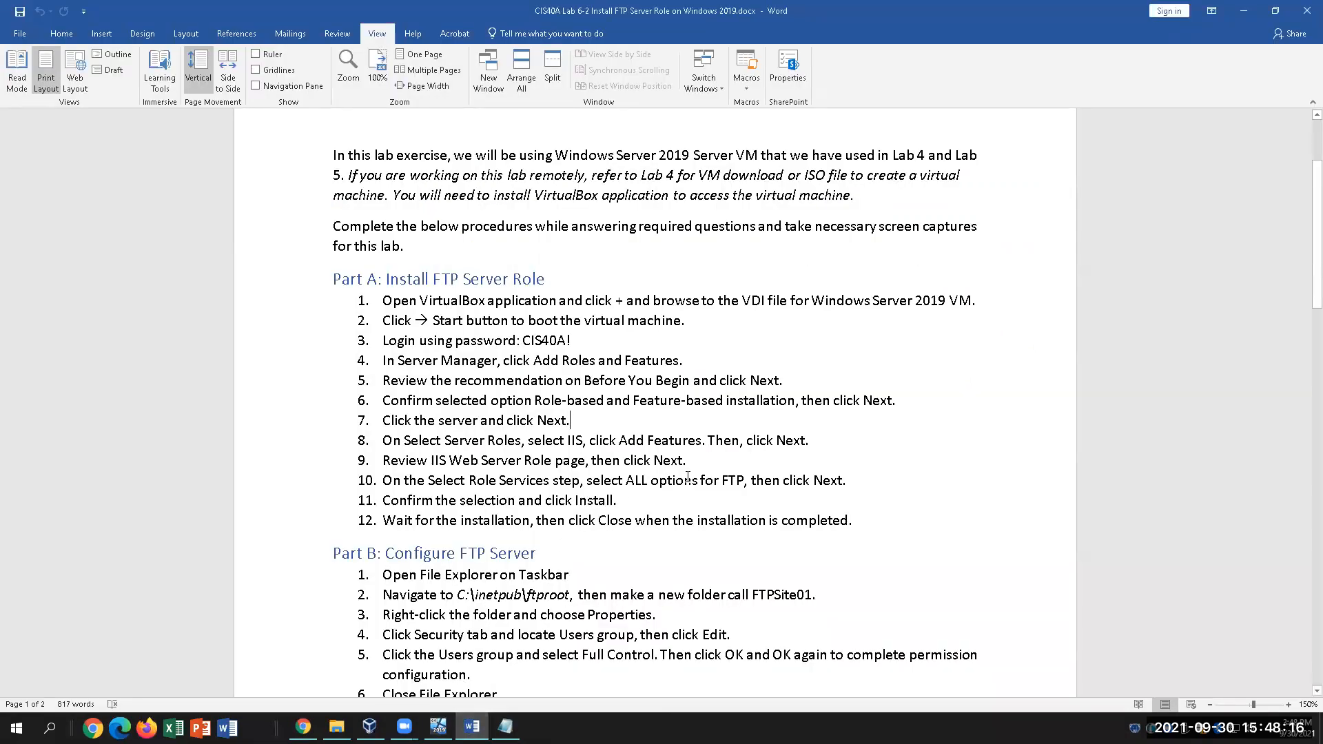
Highlight steps 8–10 in Word, including Role Services and FTP, then return to the VM
{"action": "left_click_drag", "start_coordinate": [382, 440], "coordinate": [830, 443]}
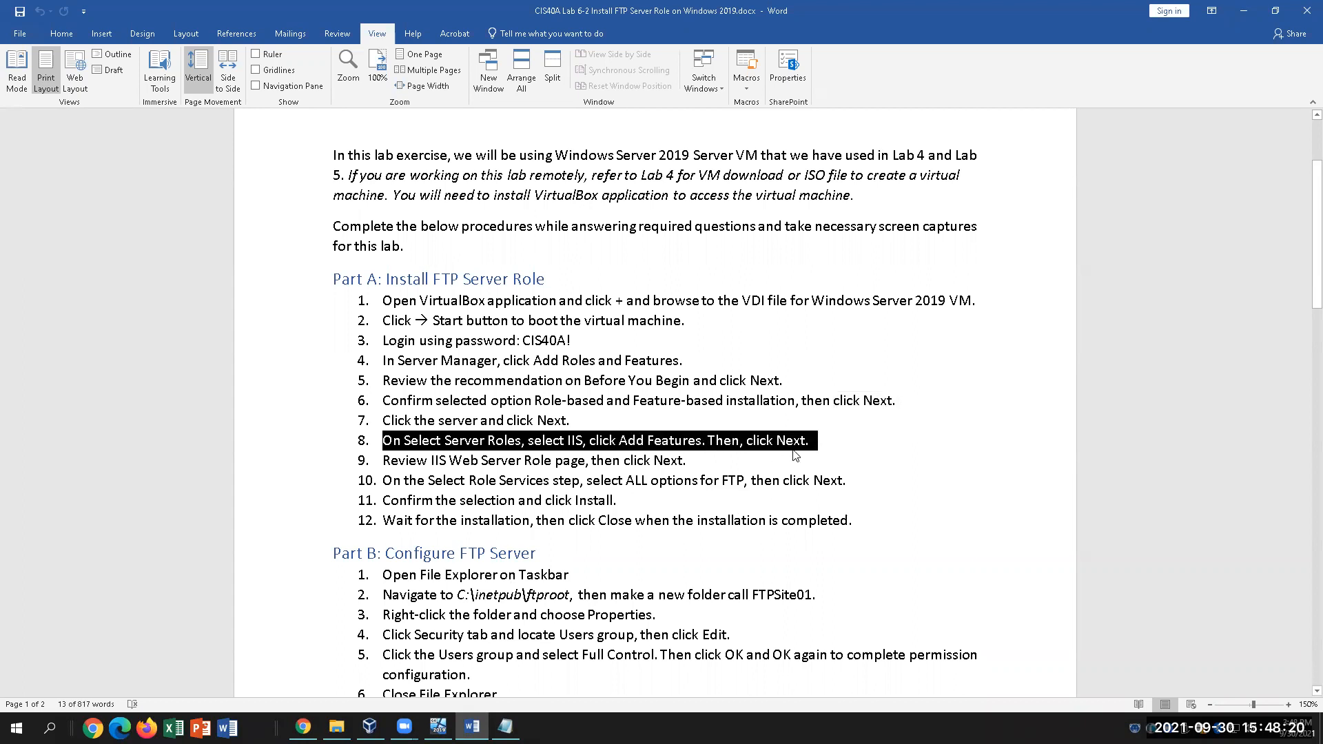
{"action": "left_click_drag", "start_coordinate": [384, 460], "coordinate": [592, 457]}
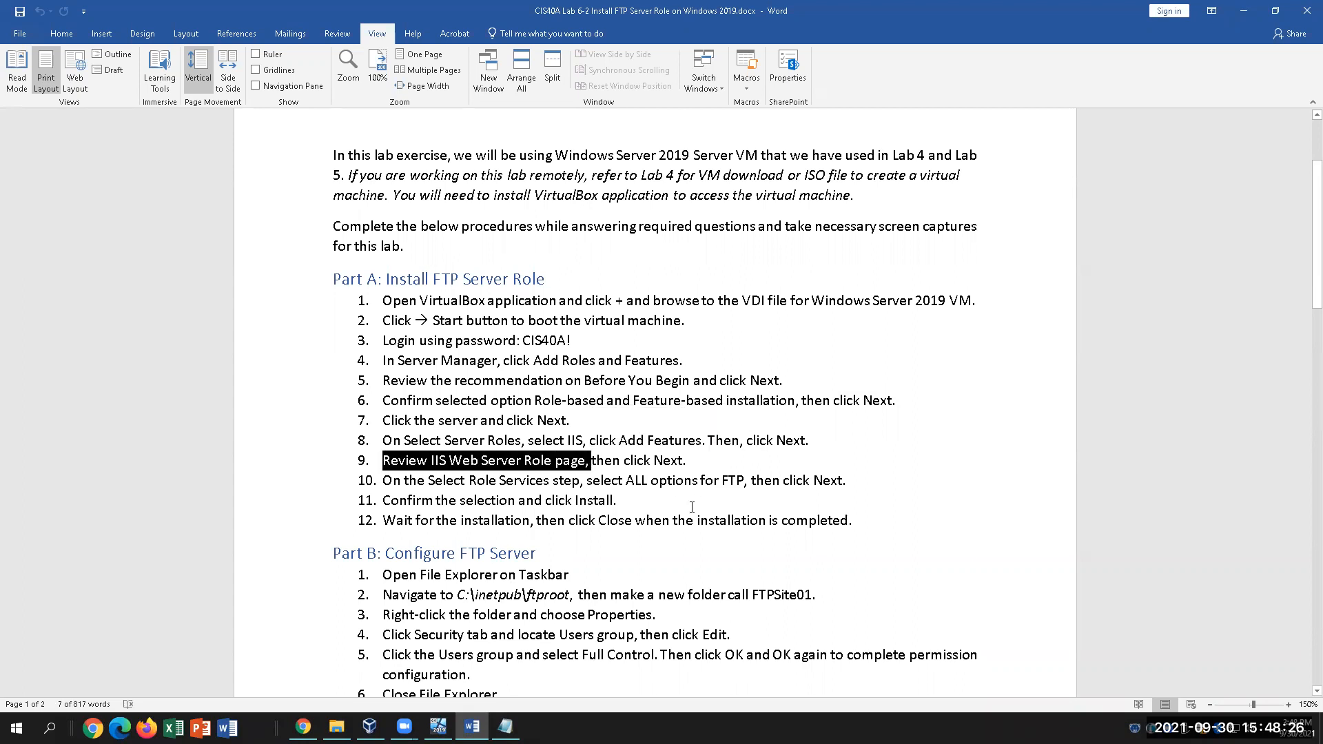
{"action": "left_click", "coordinate": [697, 466]}
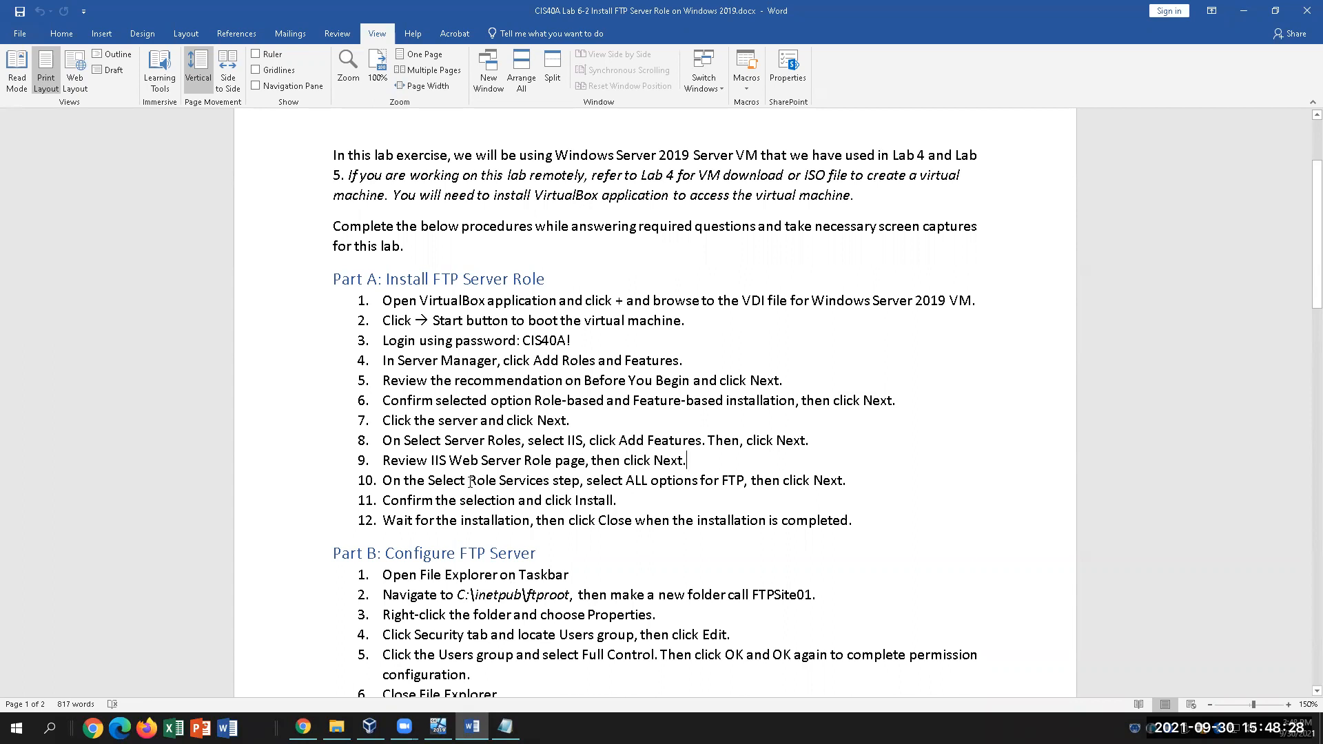
{"action": "left_click_drag", "start_coordinate": [474, 481], "coordinate": [550, 480]}
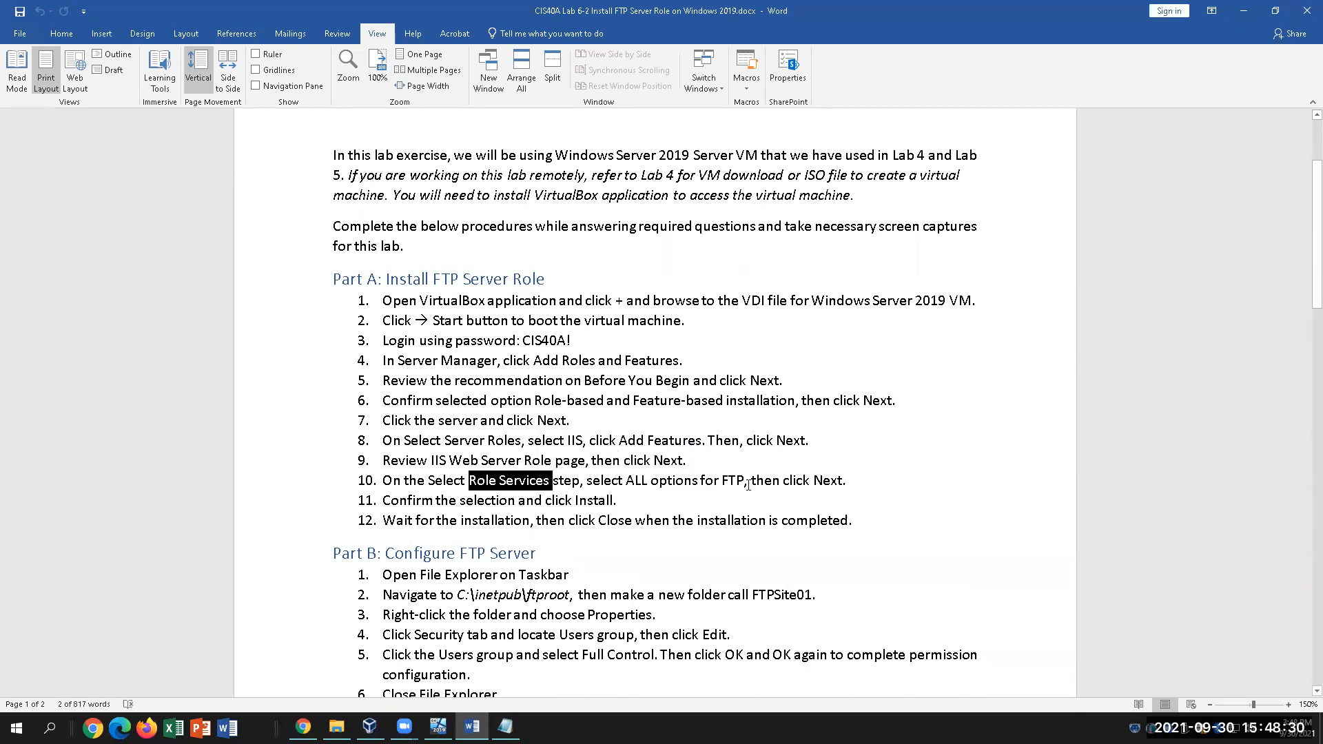
{"action": "left_click_drag", "start_coordinate": [751, 481], "coordinate": [706, 481]}
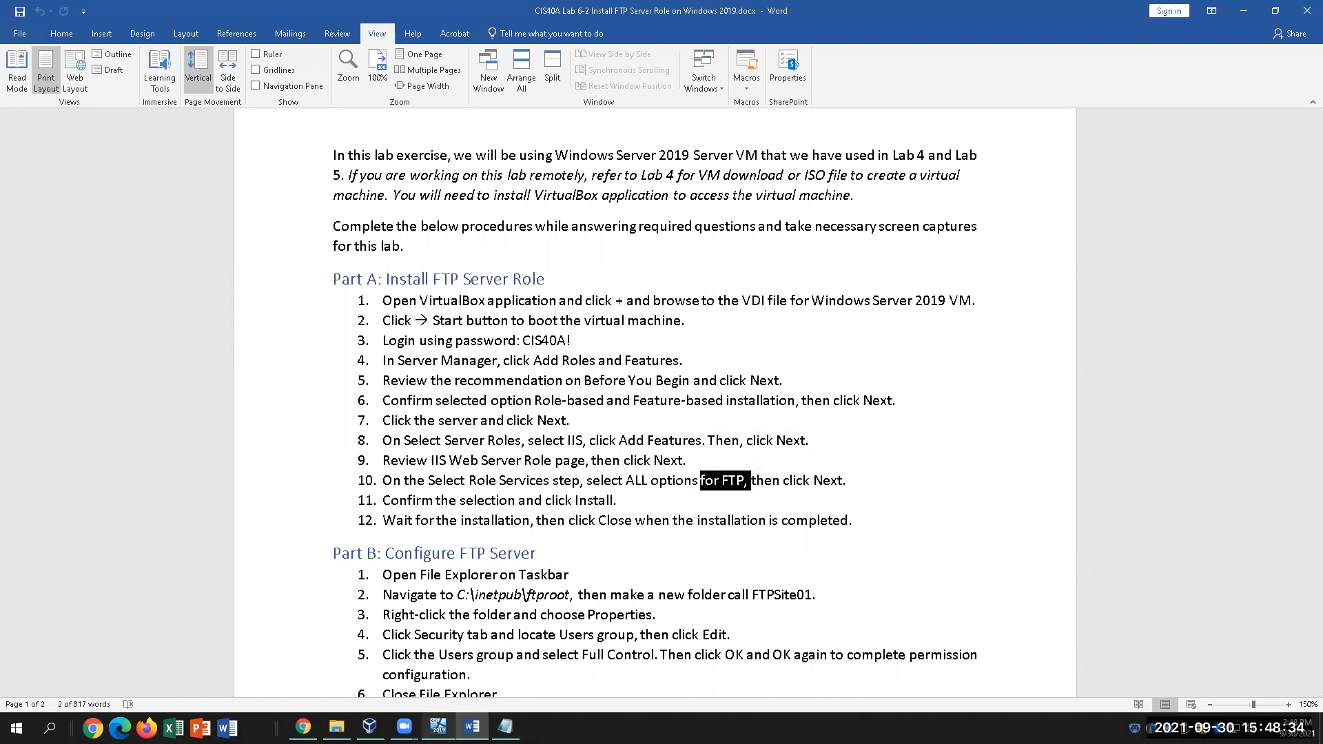
{"action": "left_click", "coordinate": [438, 728]}
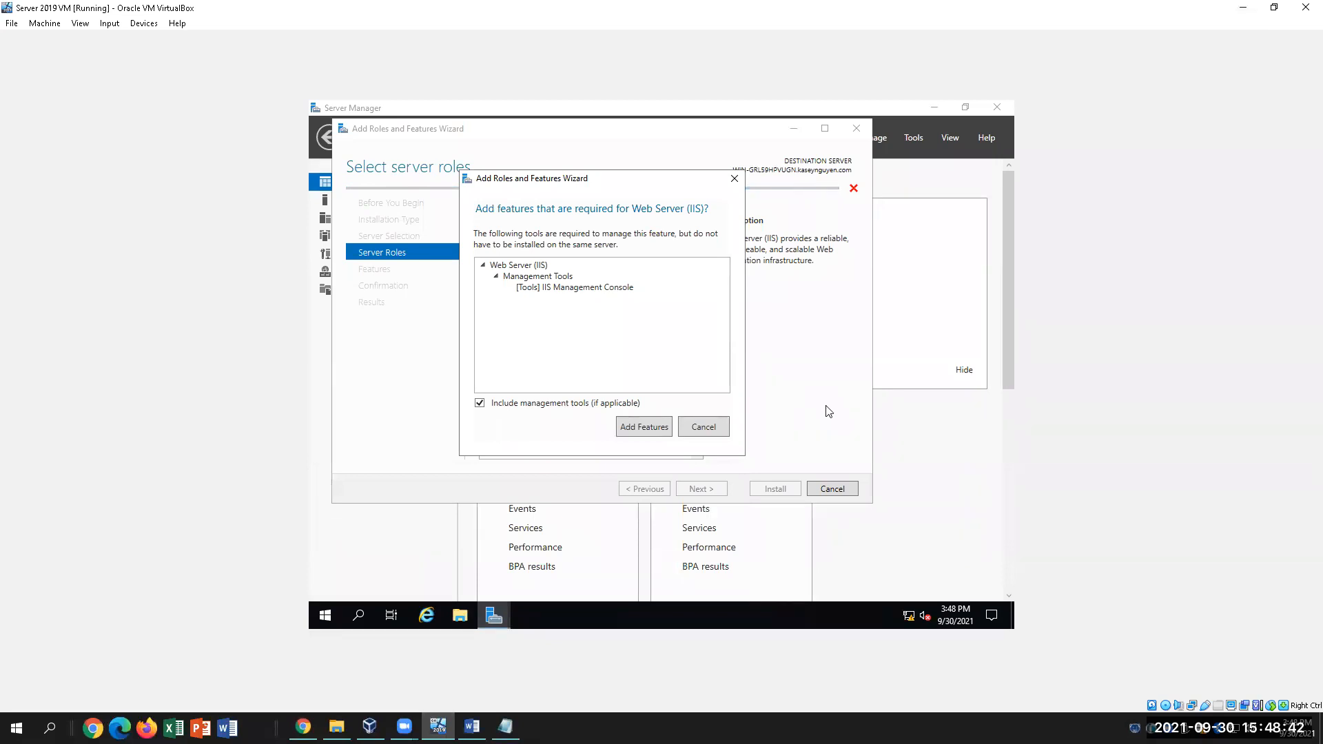
Add the required IIS management tools, then browse the Select features list
{"action": "left_click", "coordinate": [643, 426]}
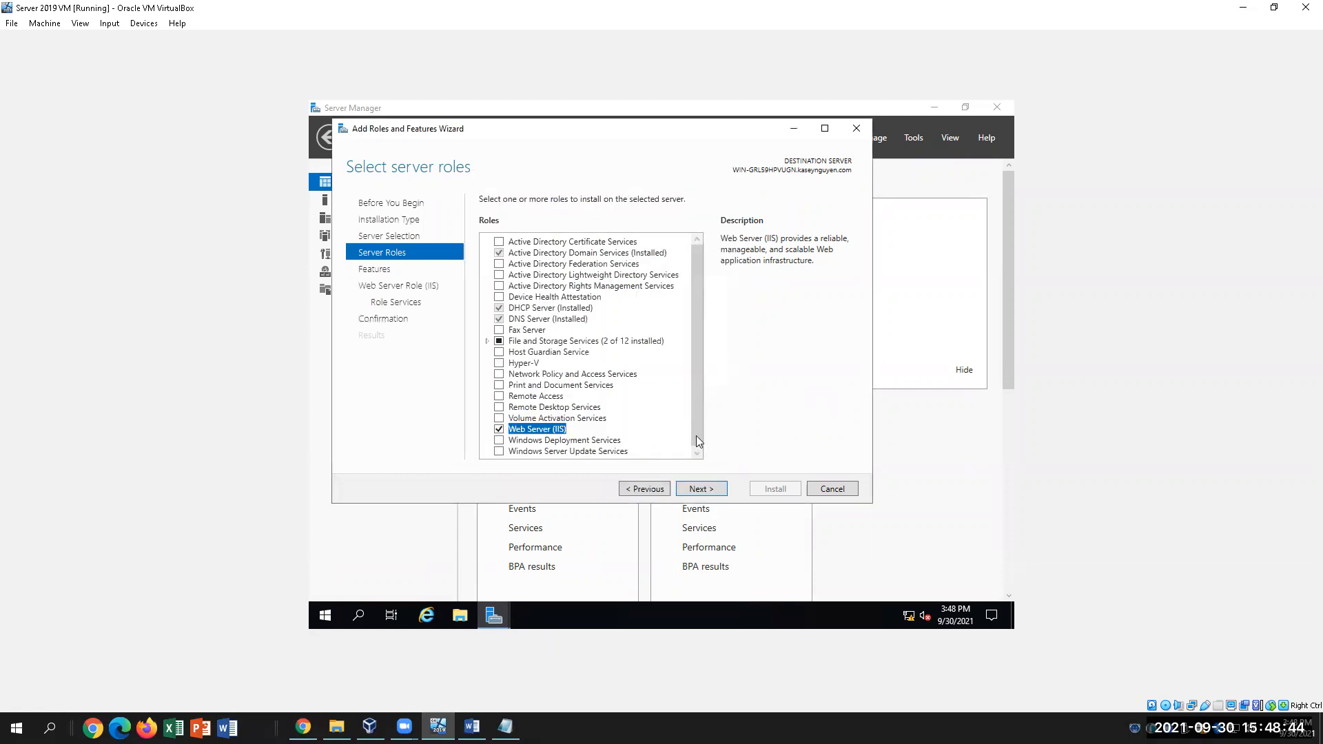
{"action": "left_click", "coordinate": [712, 490]}
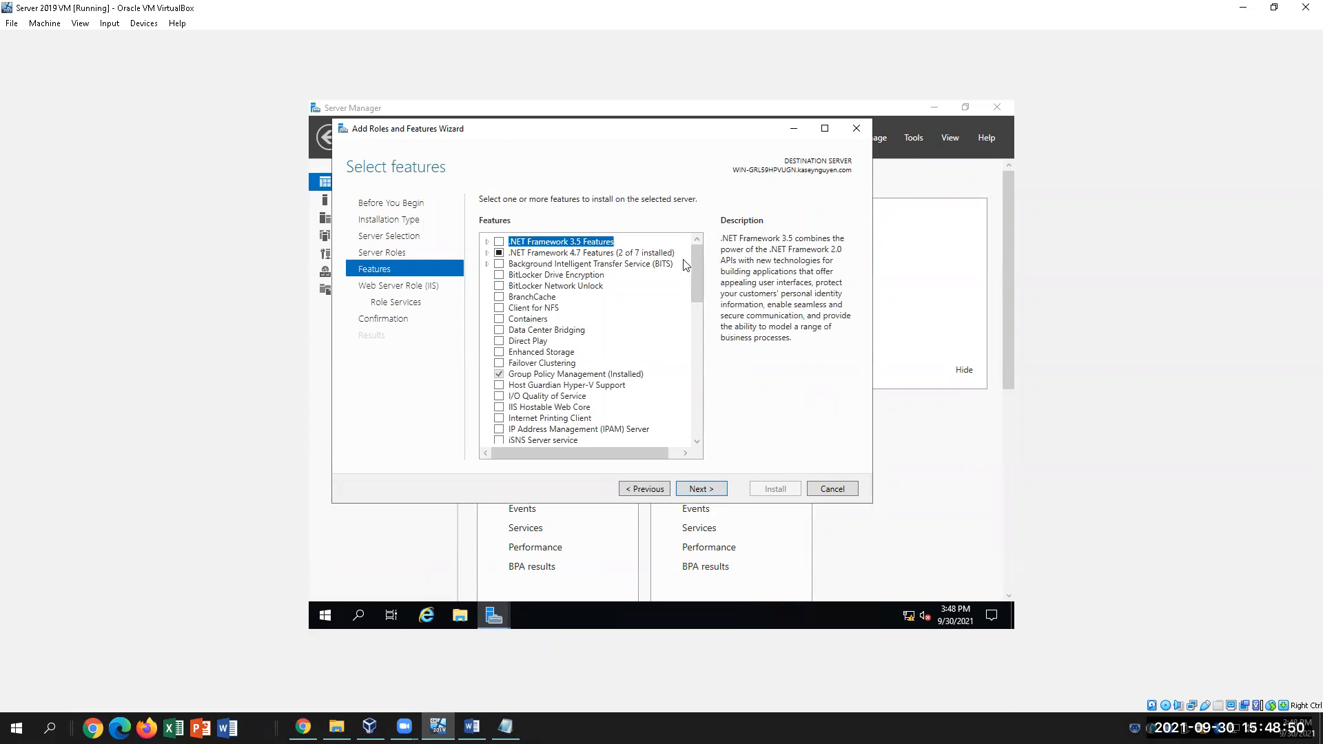
{"action": "mouse_move", "coordinate": [699, 269]}
{"action": "left_mouse_down"}
{"action": "mouse_move", "coordinate": [698, 280]}
{"action": "mouse_move", "coordinate": [705, 256]}
{"action": "left_mouse_up"}
{"action": "scroll", "coordinate": [651, 402], "scroll_direction": "down", "scroll_amount": 2}
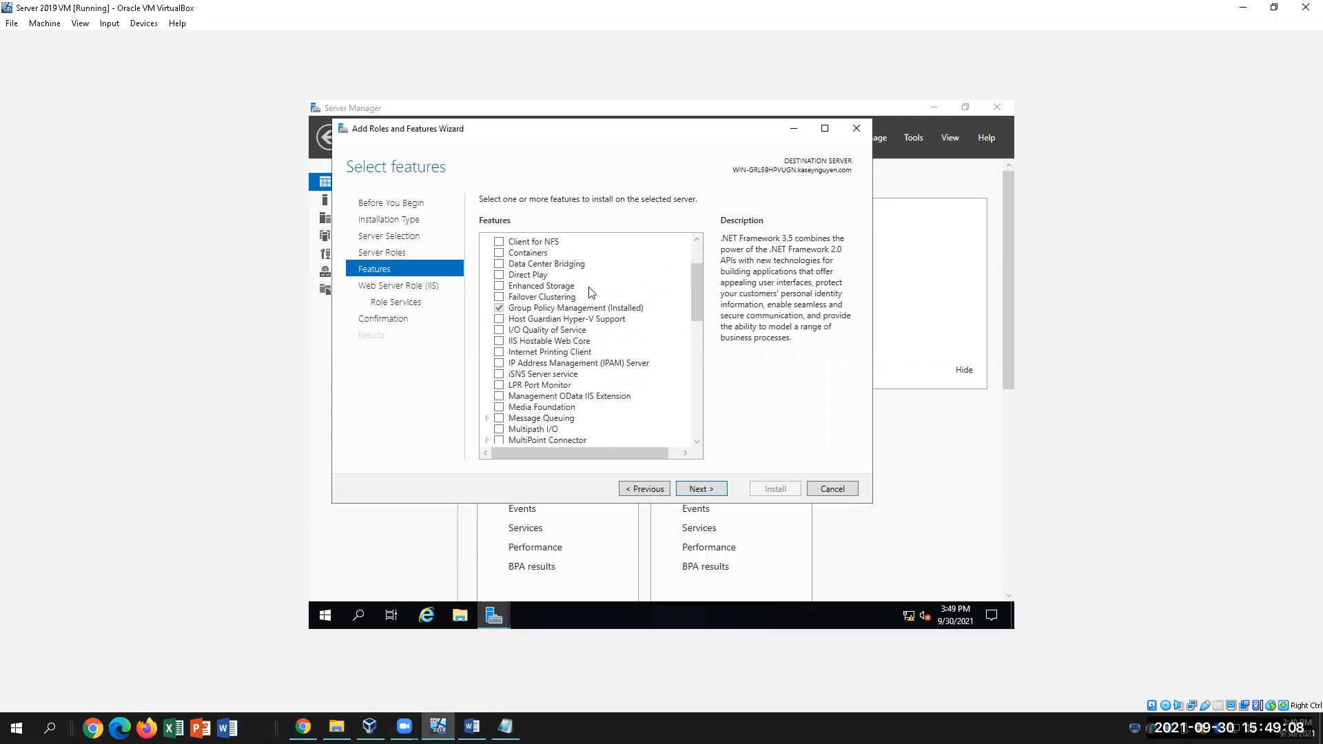
{"action": "scroll", "coordinate": [661, 362], "scroll_direction": "down", "scroll_amount": 3}
{"action": "scroll", "coordinate": [661, 362], "scroll_direction": "down", "scroll_amount": 5}
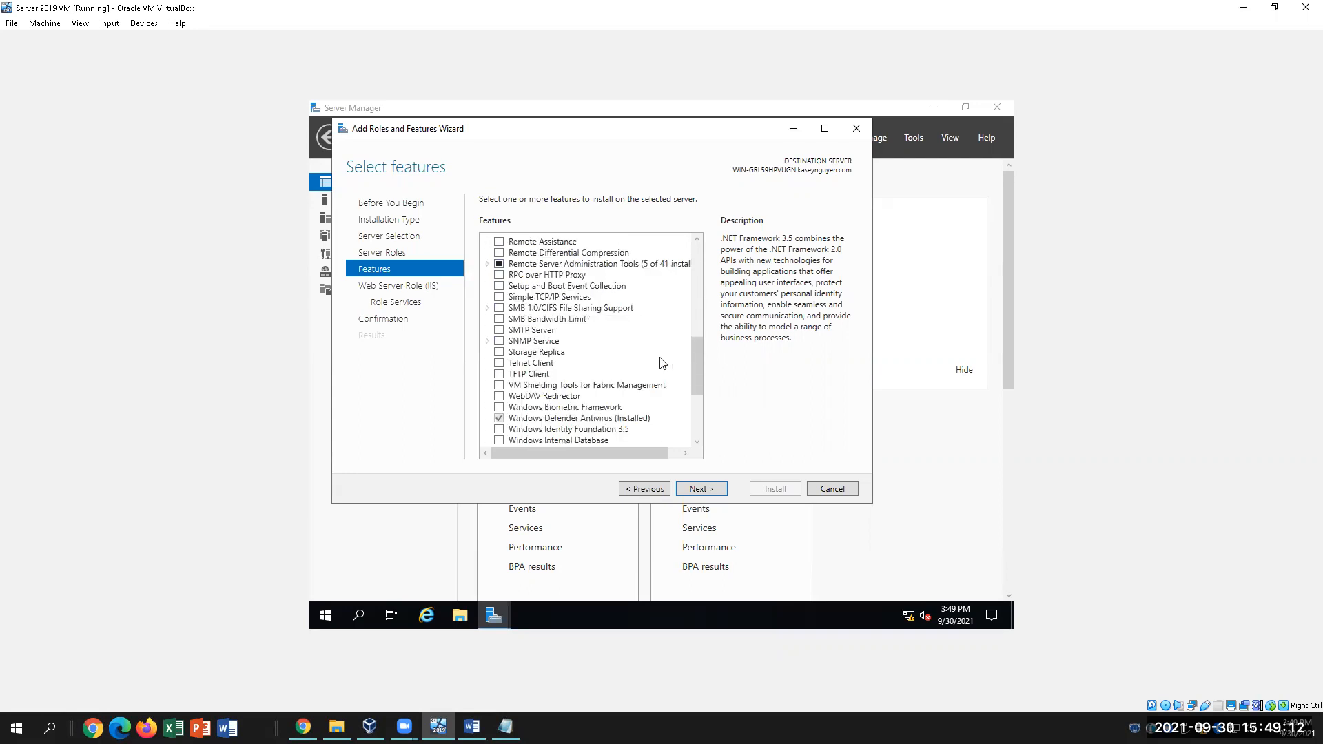
{"action": "scroll", "coordinate": [660, 364], "scroll_direction": "up", "scroll_amount": 2}
{"action": "scroll", "coordinate": [660, 362], "scroll_direction": "up", "scroll_amount": 2}
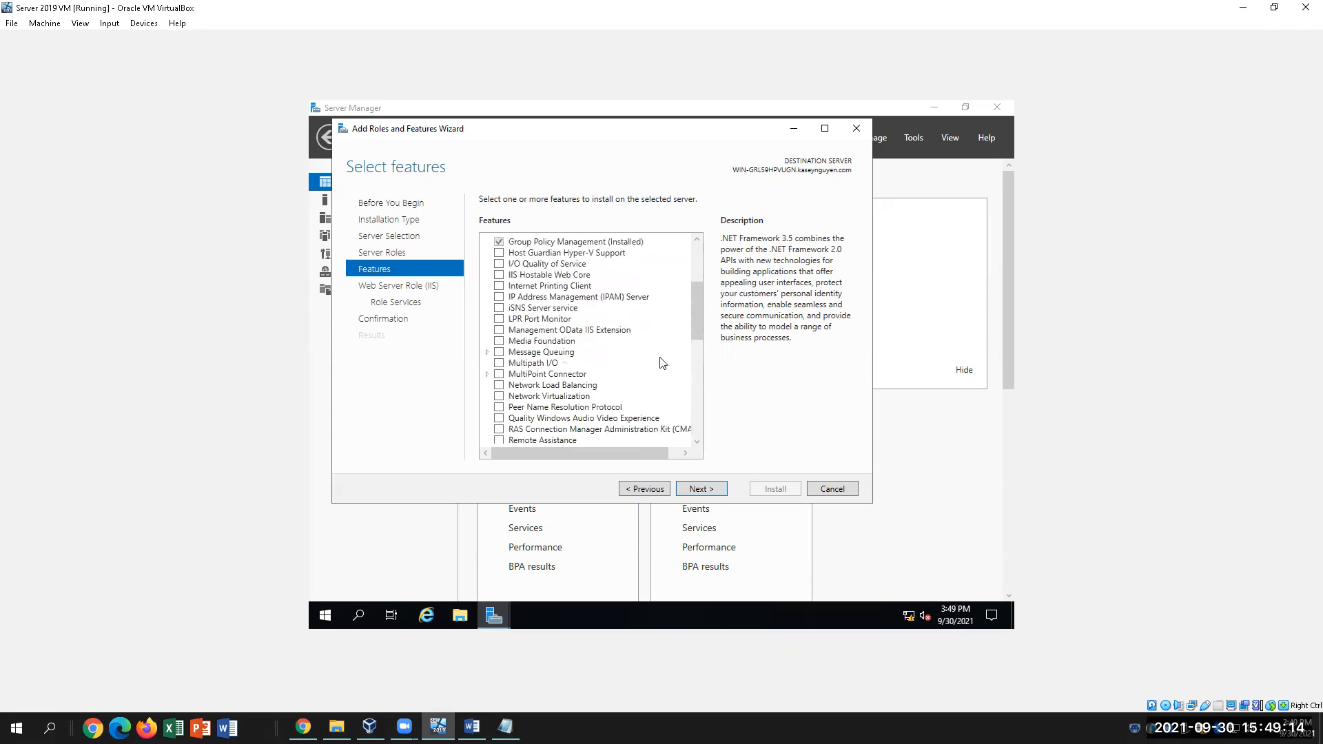
Advance past Features and the Web Server Role (IIS) page, scrolling role services to FTP Server
{"action": "left_click", "coordinate": [701, 489]}
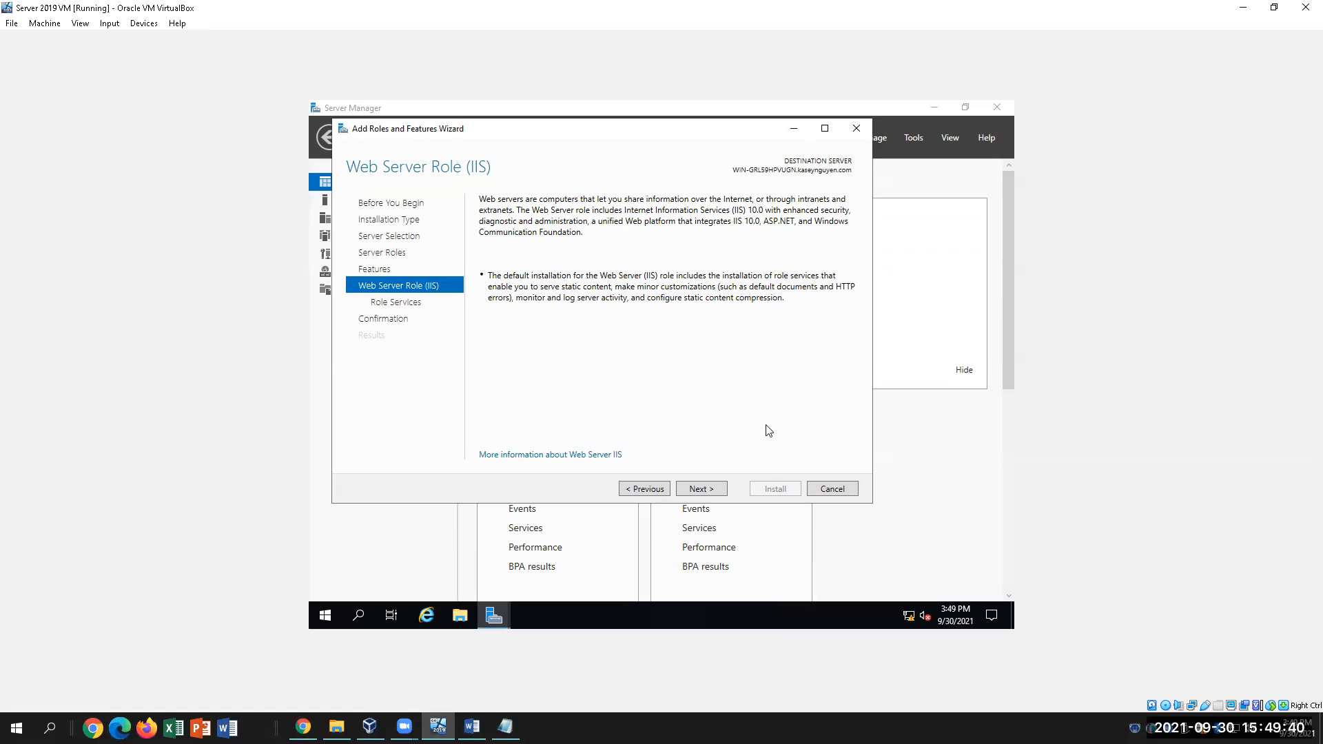
{"action": "left_click", "coordinate": [702, 490]}
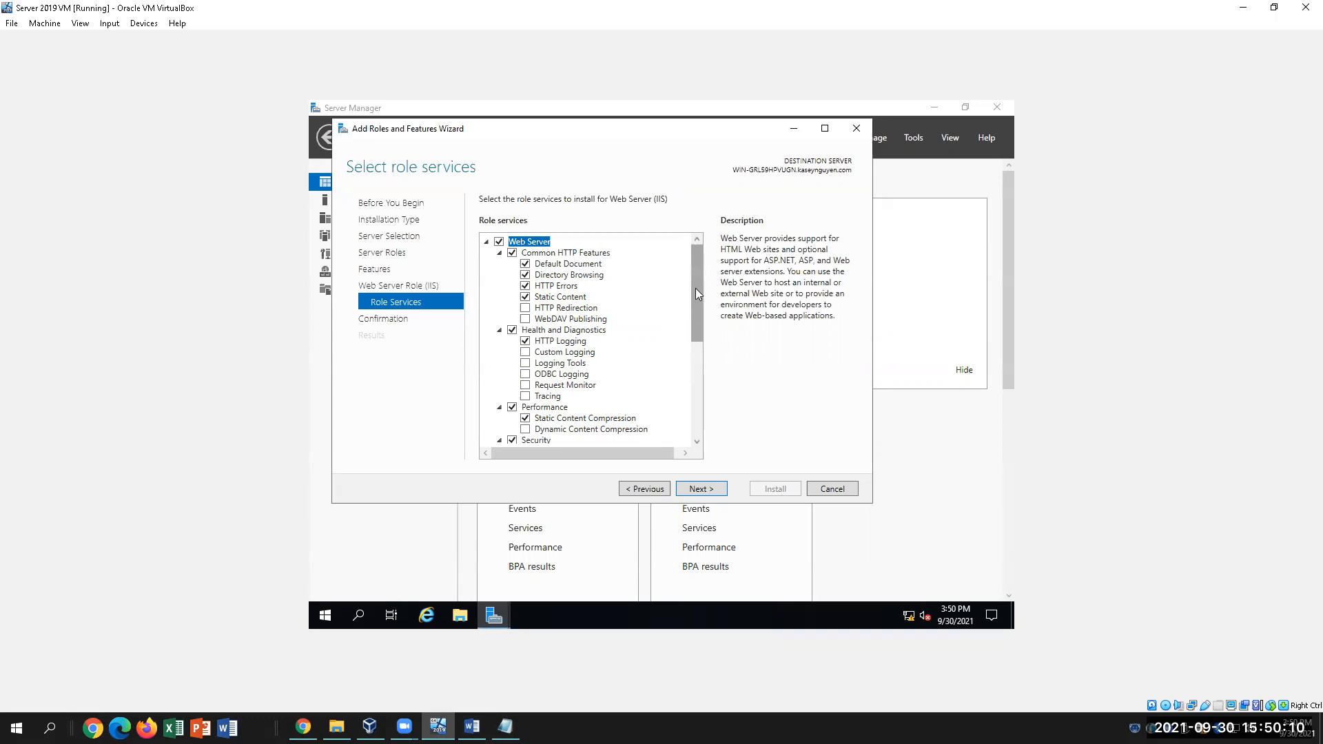
{"action": "left_click_drag", "start_coordinate": [694, 328], "coordinate": [668, 436]}
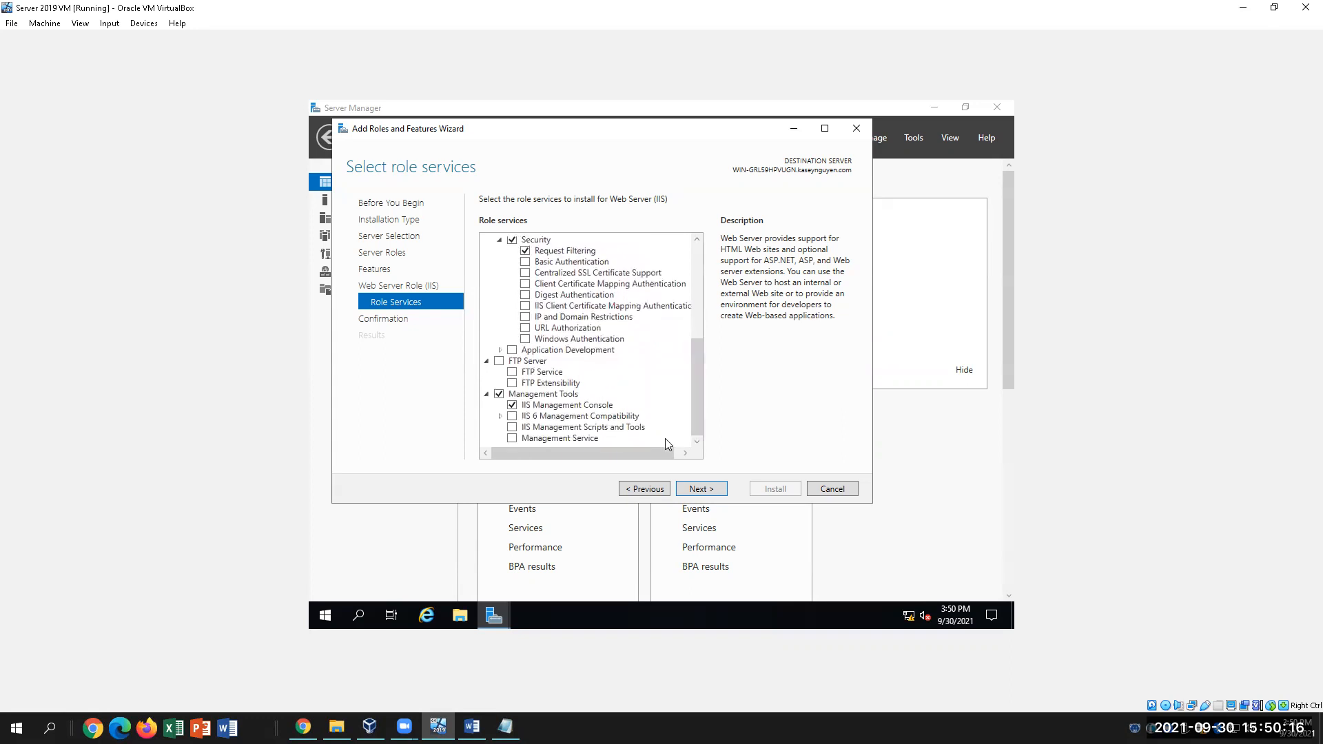
Check FTP Server so FTP Service and FTP Extensibility are both included
{"action": "left_click", "coordinate": [499, 361]}
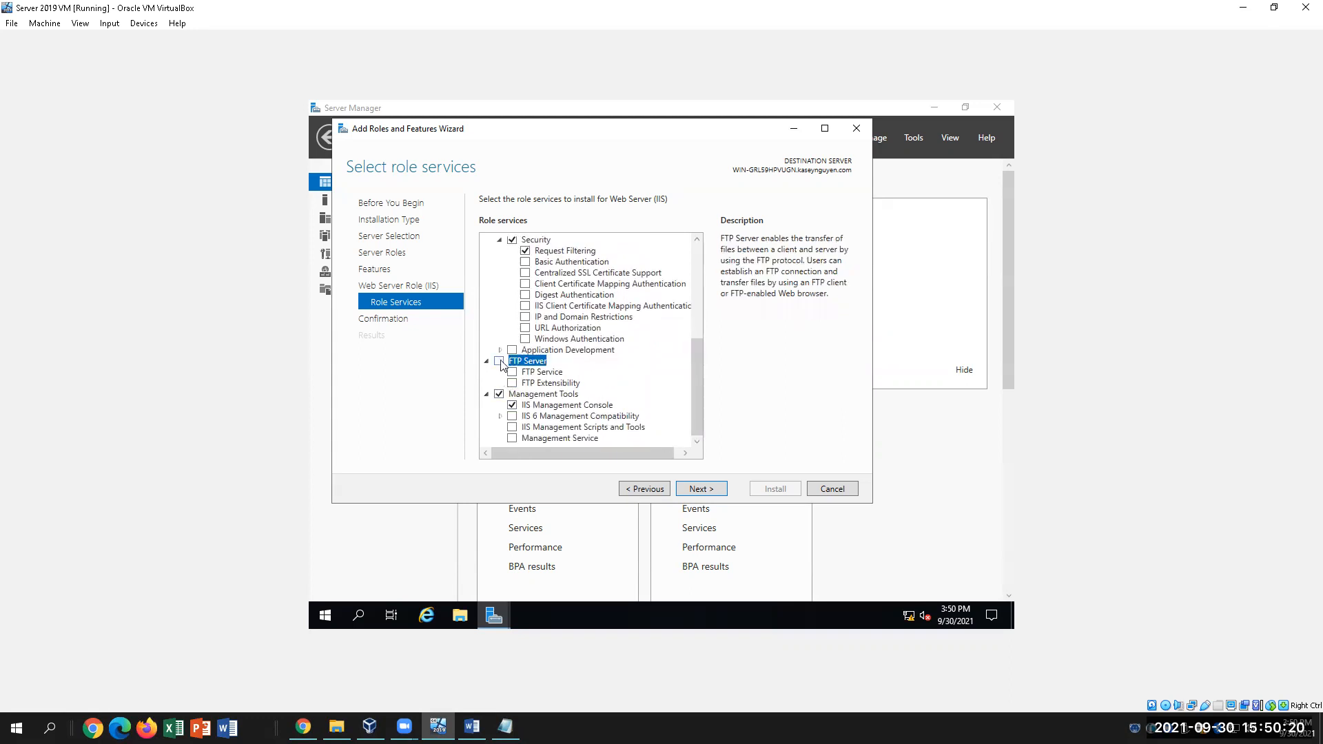
{"action": "left_click", "coordinate": [513, 384]}
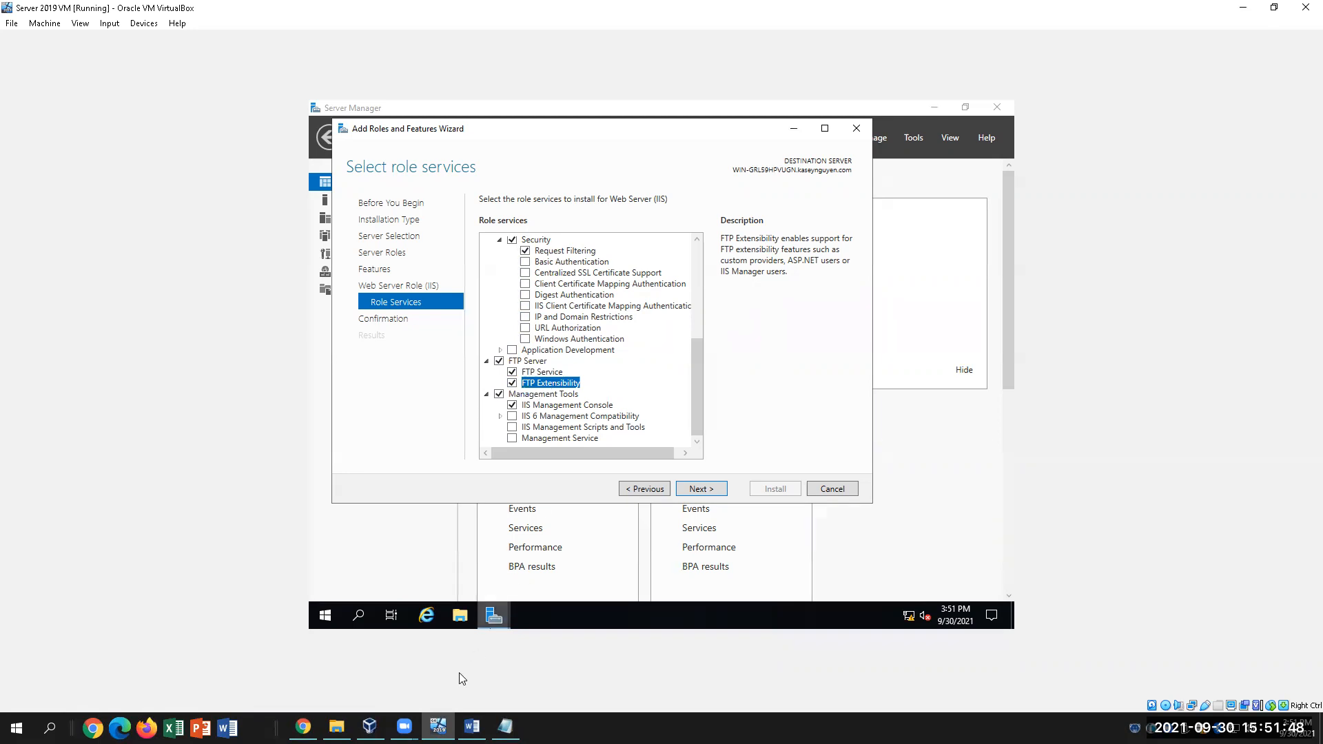
{"action": "mouse_move", "coordinate": [494, 615]}
{"action": "left_click", "coordinate": [472, 728]}
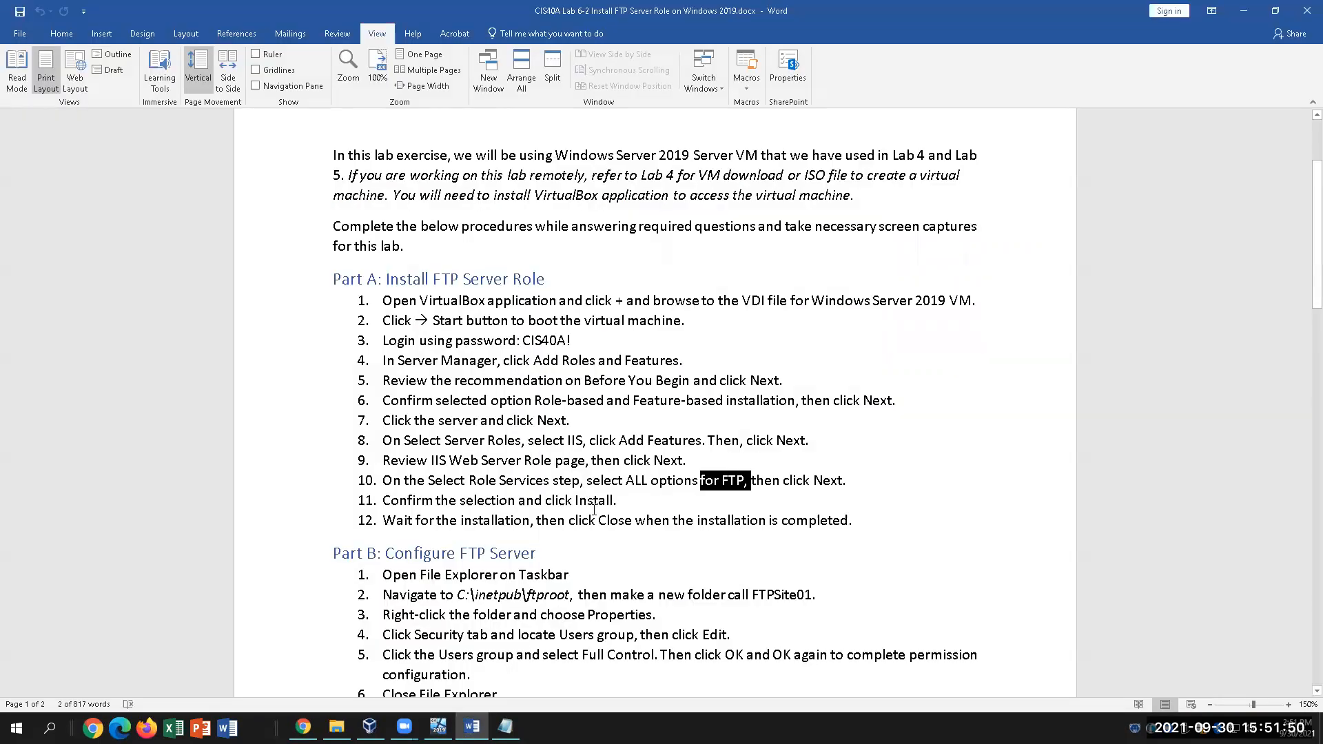
{"action": "left_click_drag", "start_coordinate": [626, 481], "coordinate": [700, 481]}
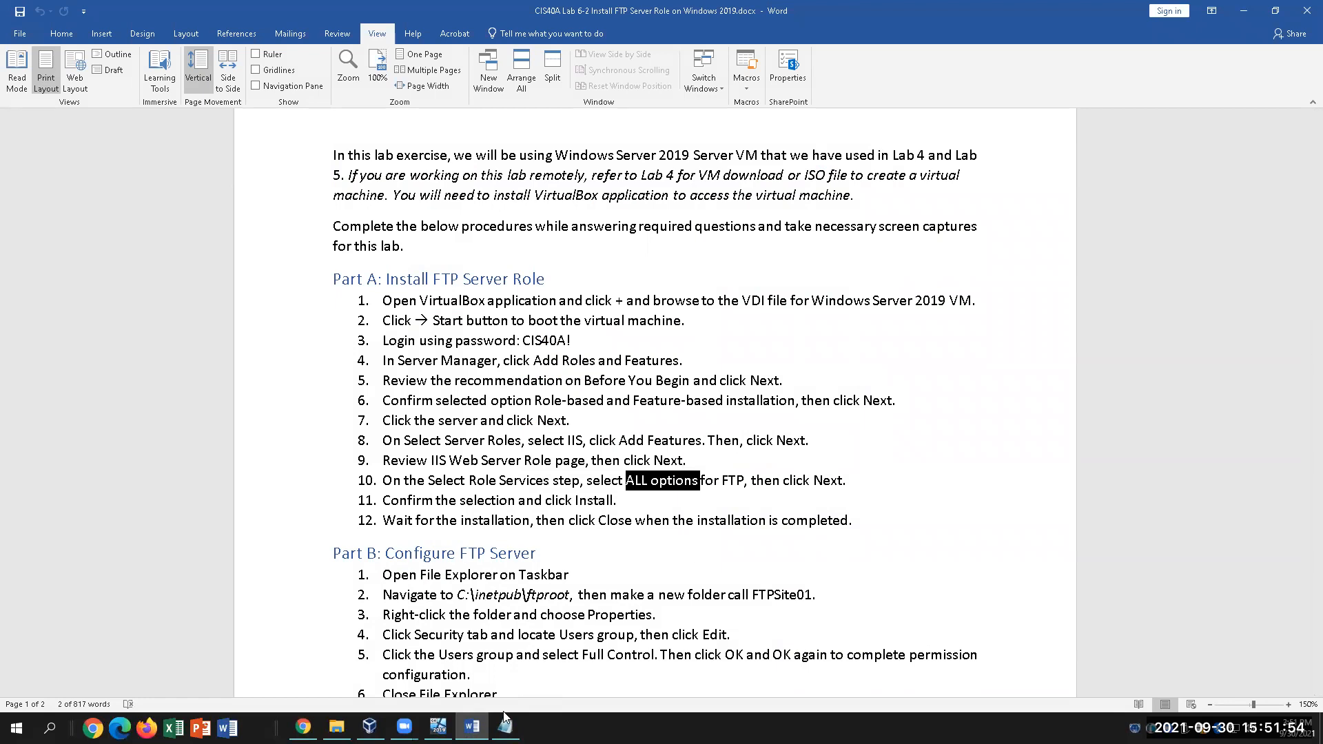
{"action": "left_click", "coordinate": [438, 726]}
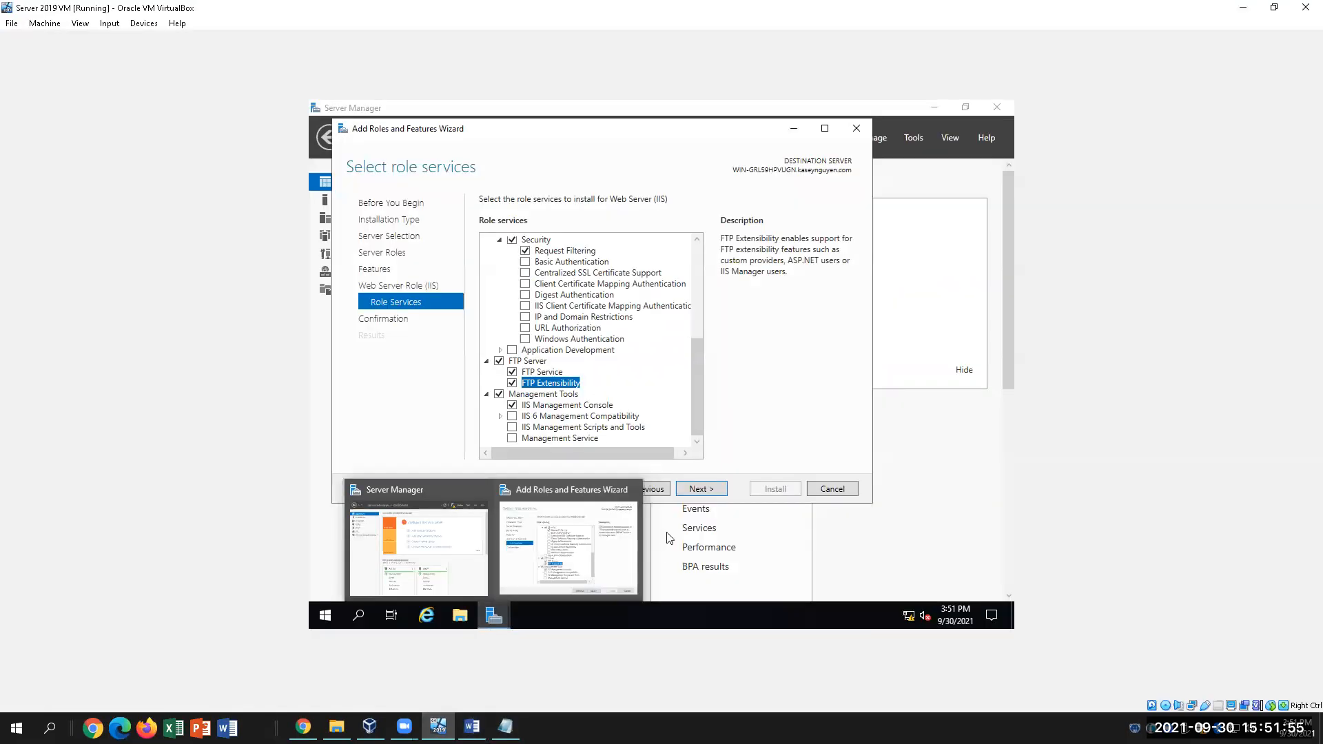
Review the confirmation list, install IIS with FTP Server, and switch to the Word instructions
{"action": "left_click", "coordinate": [717, 488]}
{"action": "scroll", "coordinate": [736, 362], "scroll_direction": "down", "scroll_amount": 1}
{"action": "scroll", "coordinate": [736, 361], "scroll_direction": "up", "scroll_amount": 1}
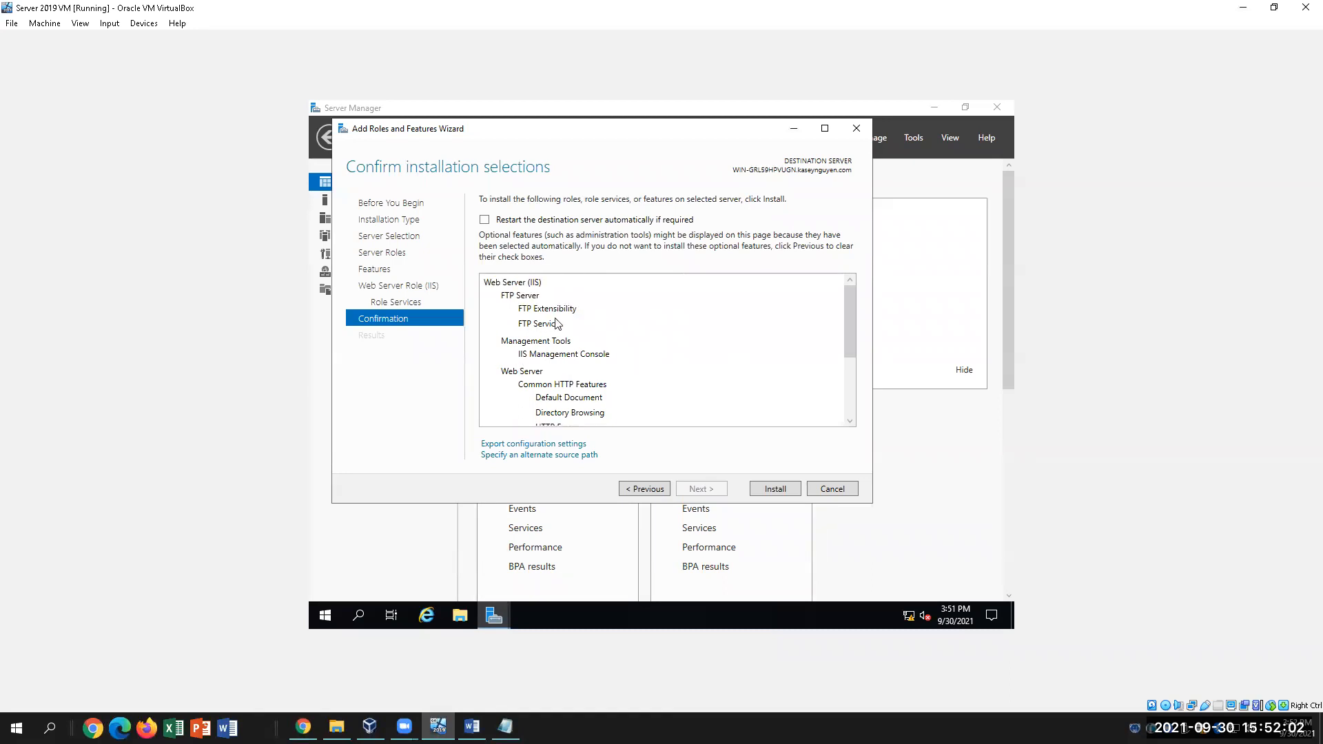
{"action": "scroll", "coordinate": [607, 374], "scroll_direction": "down", "scroll_amount": 2}
{"action": "scroll", "coordinate": [607, 374], "scroll_direction": "down", "scroll_amount": 1}
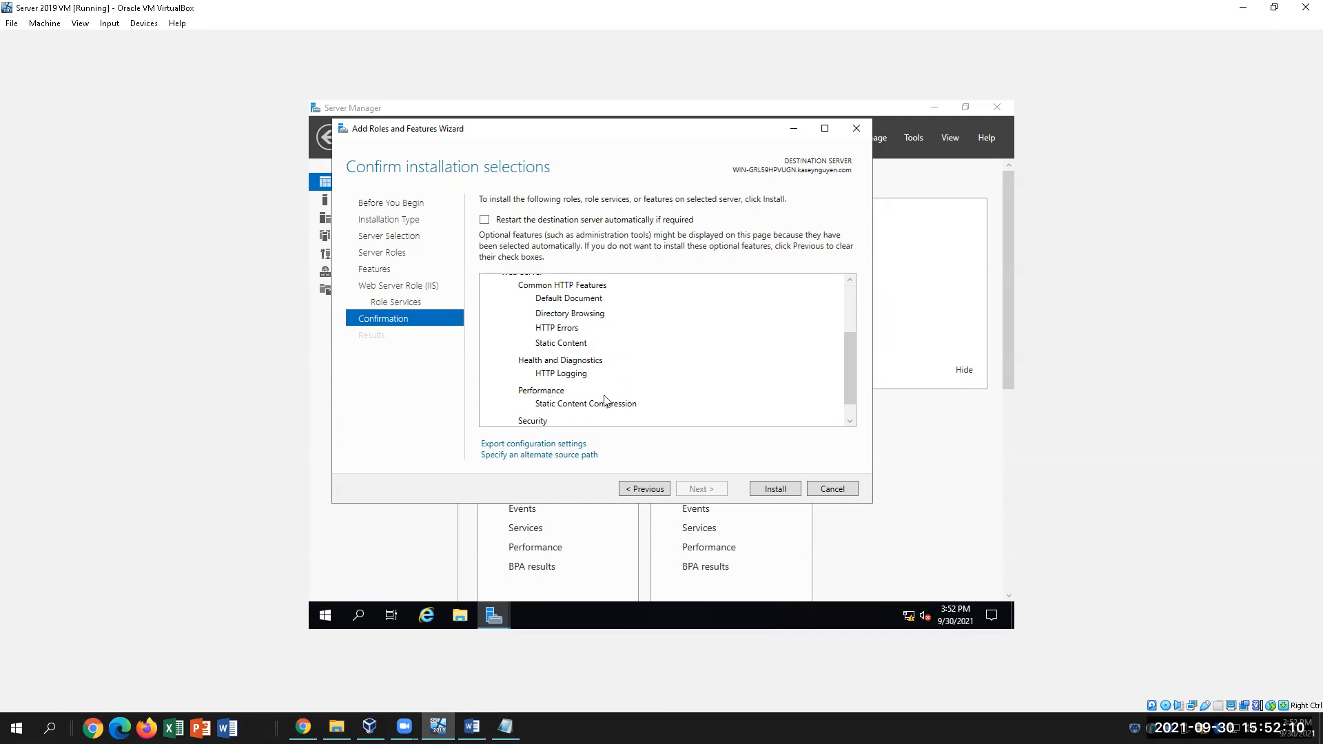
{"action": "scroll", "coordinate": [610, 398], "scroll_direction": "down", "scroll_amount": 1}
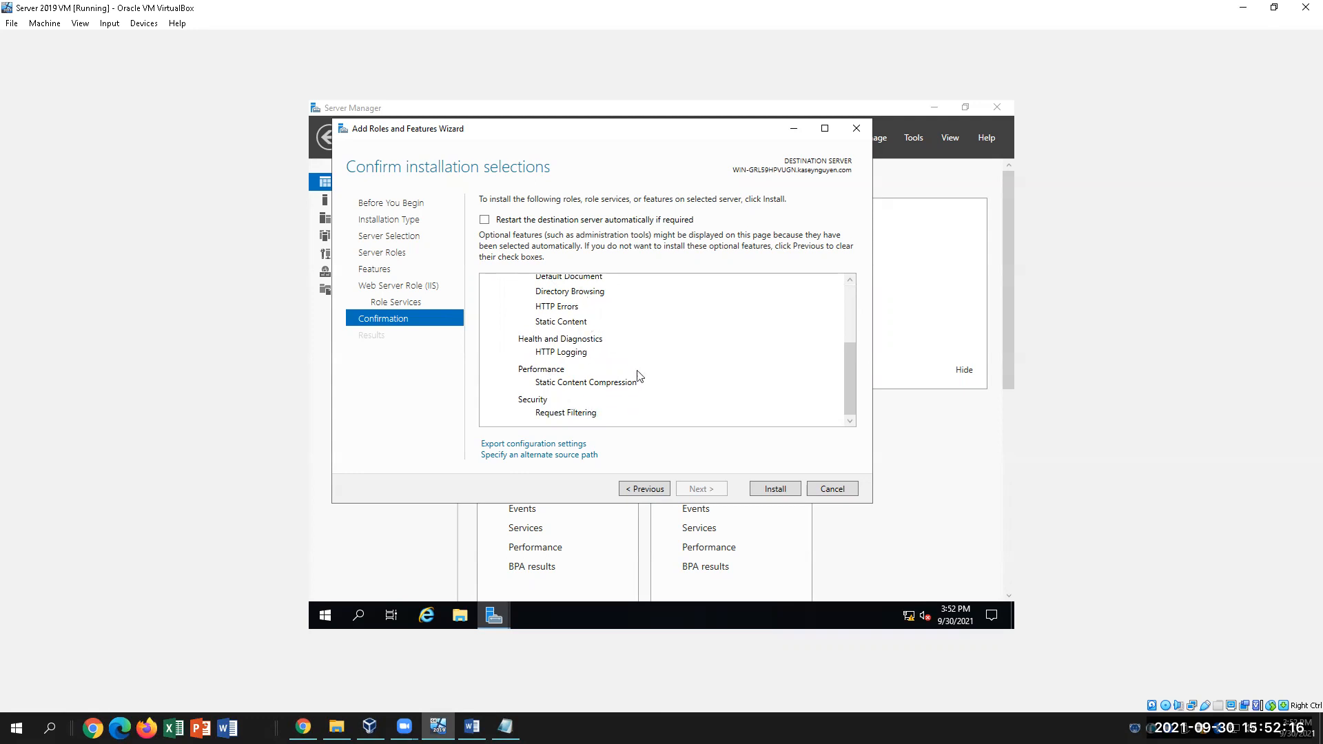
{"action": "left_click", "coordinate": [772, 494]}
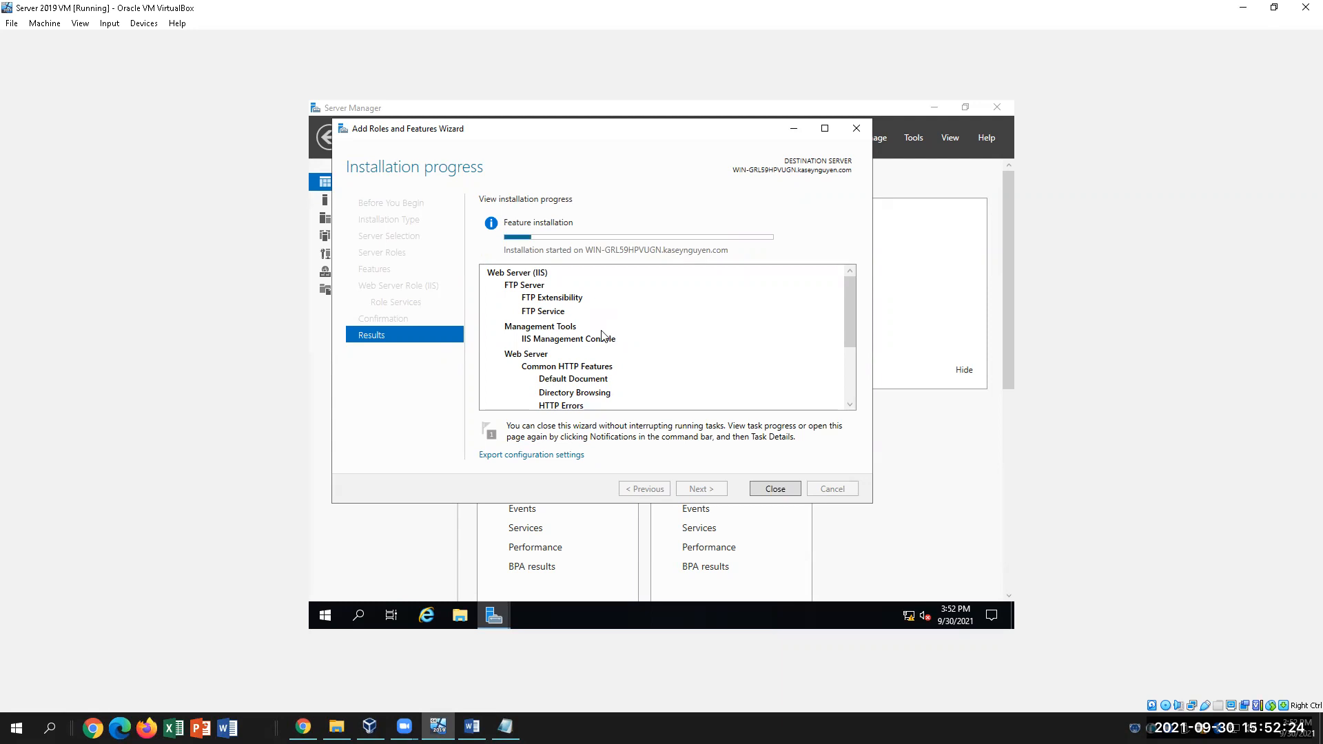
{"action": "left_click", "coordinate": [471, 727]}
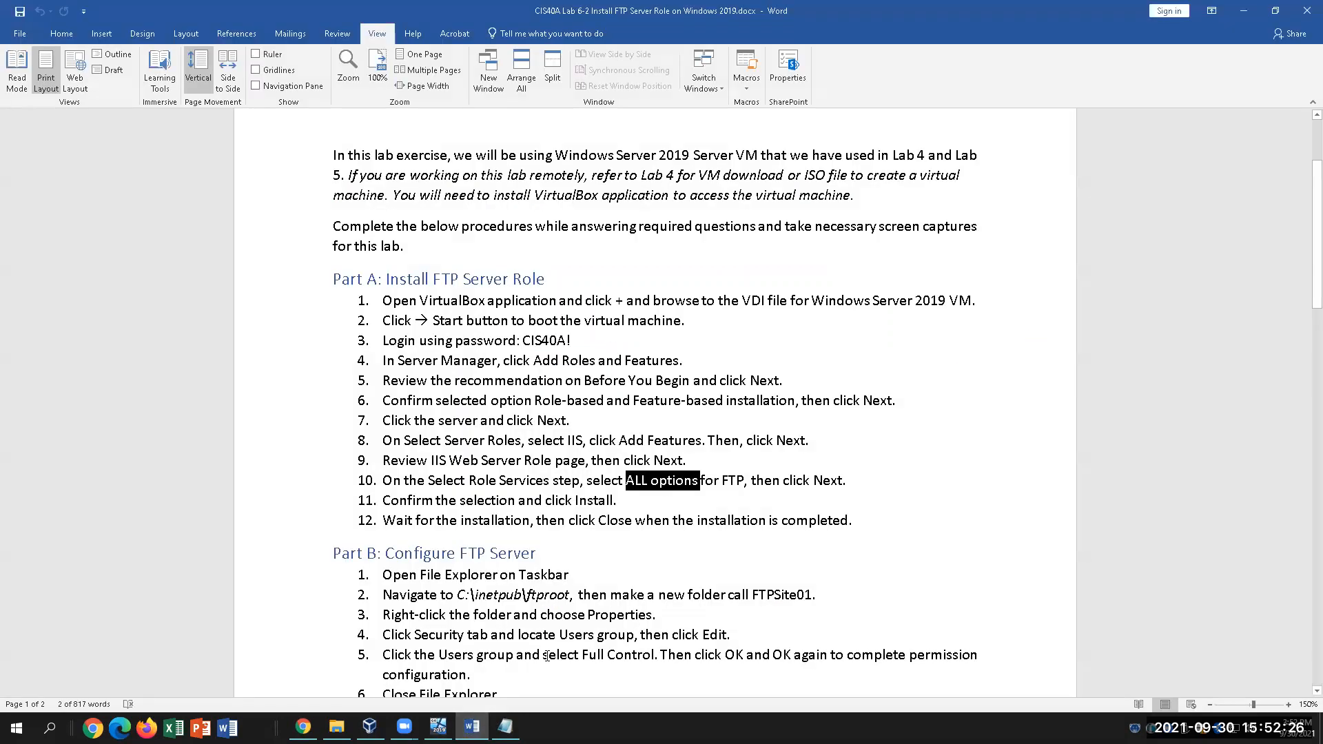
Read through Part B's configuration steps in Word, then return to the server VM
{"action": "left_click", "coordinate": [725, 539]}
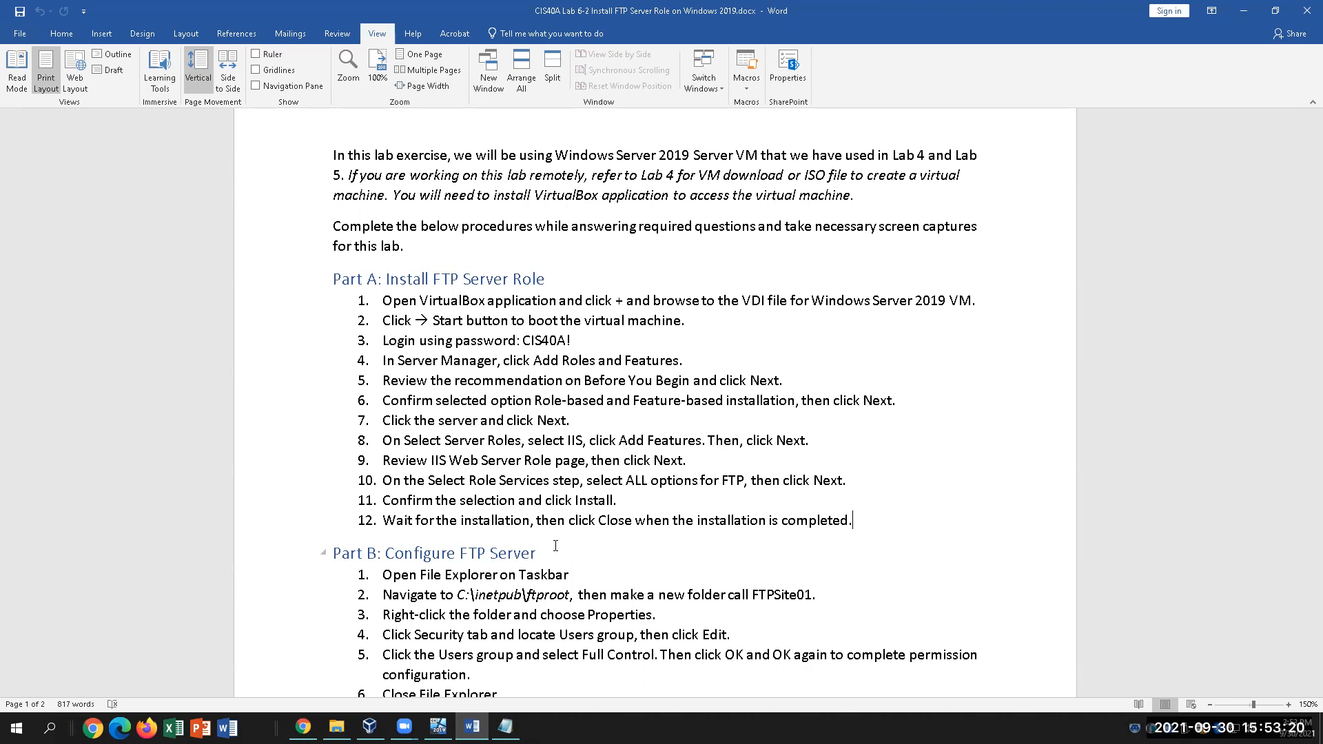
{"action": "left_click", "coordinate": [590, 577]}
{"action": "scroll", "coordinate": [621, 579], "scroll_direction": "down", "scroll_amount": 1}
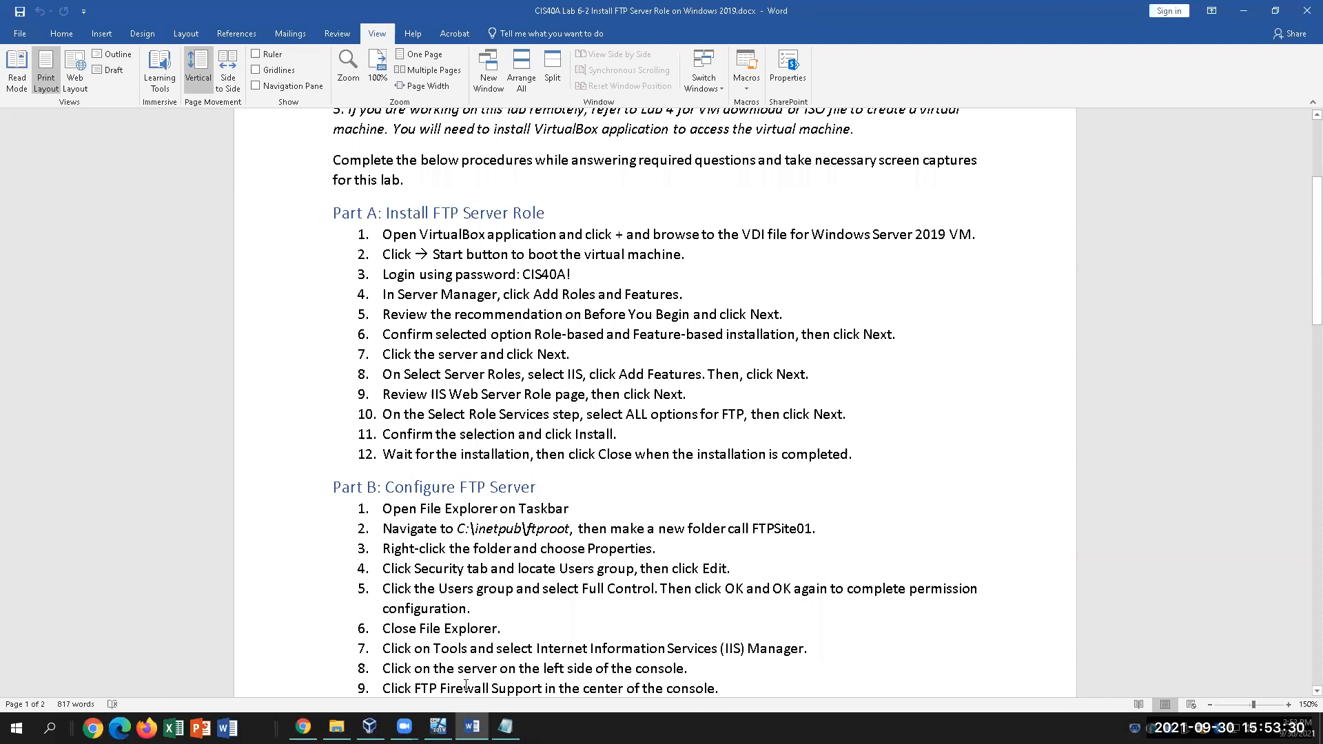
{"action": "left_click", "coordinate": [439, 727]}
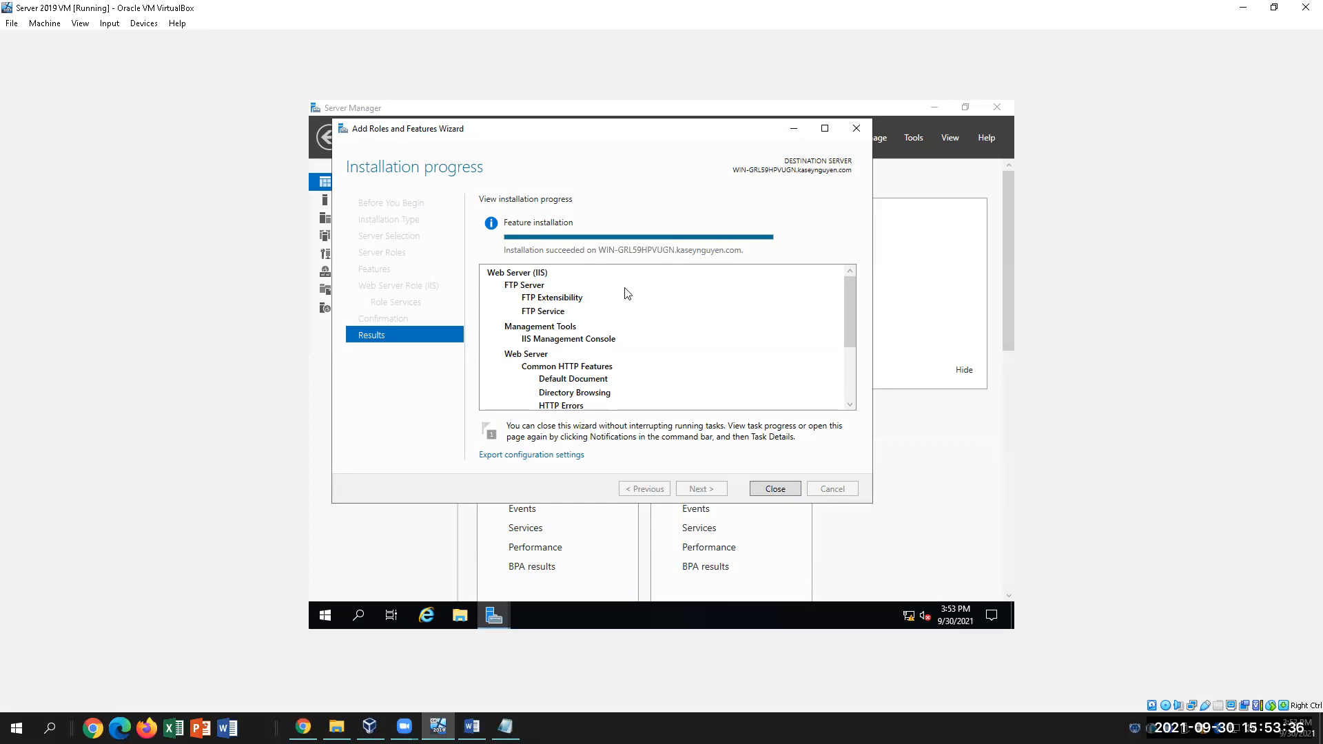
Close the finished installation wizard to return to the Server Manager Dashboard
{"action": "left_click", "coordinate": [775, 489]}
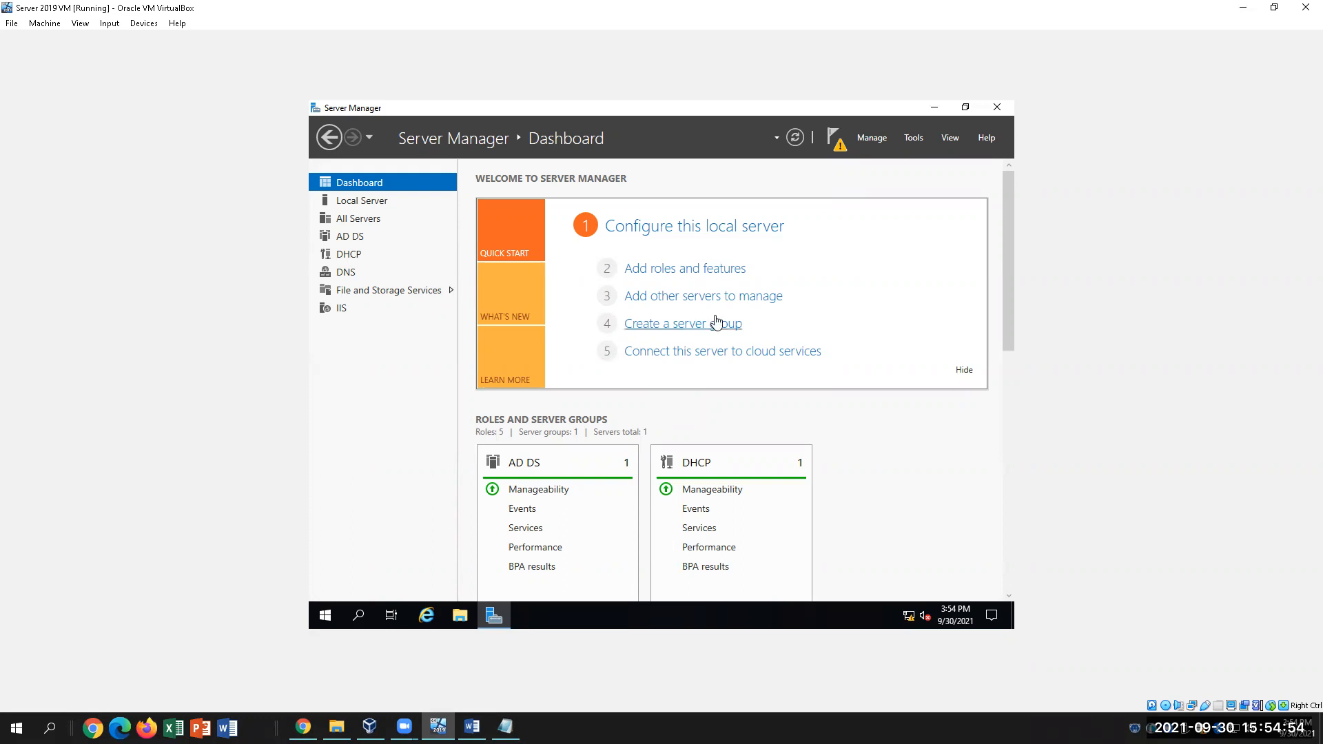
{"action": "left_click", "coordinate": [472, 726]}
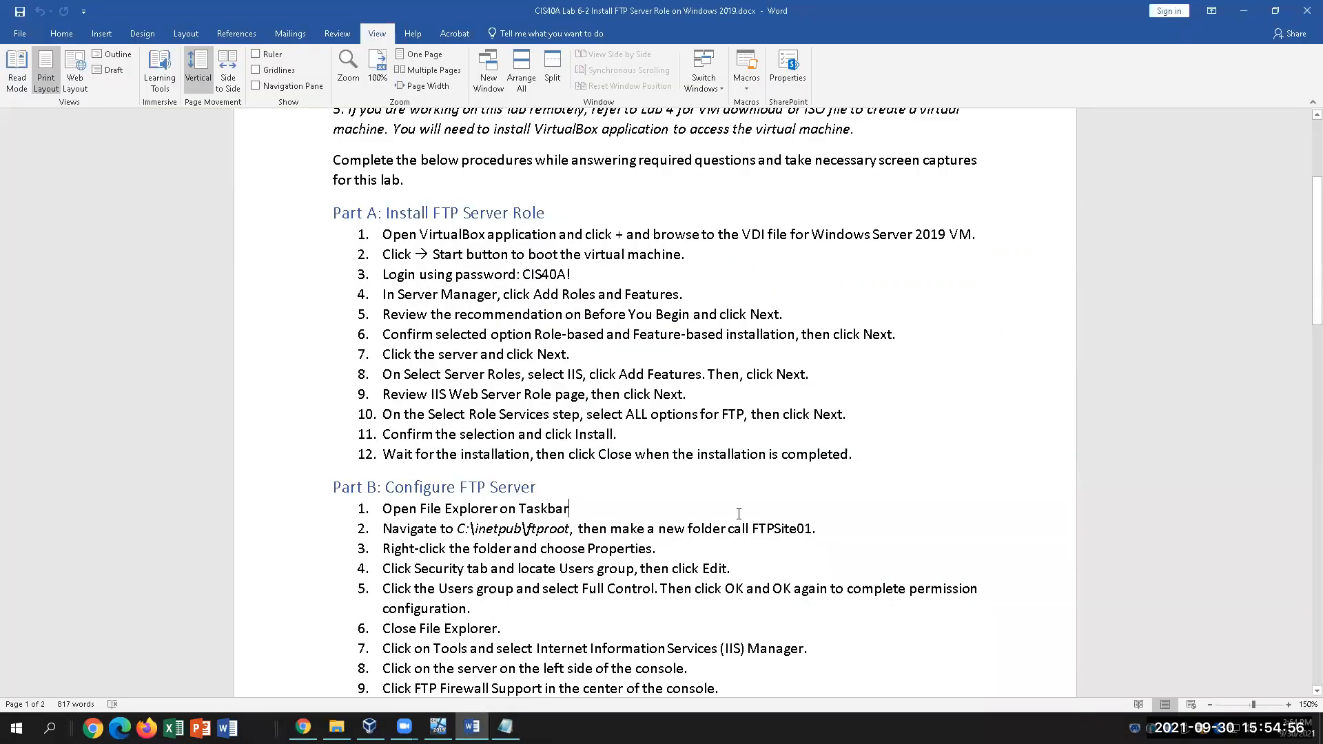
{"action": "left_click", "coordinate": [874, 452]}
{"action": "left_click_drag", "start_coordinate": [422, 509], "coordinate": [569, 529]}
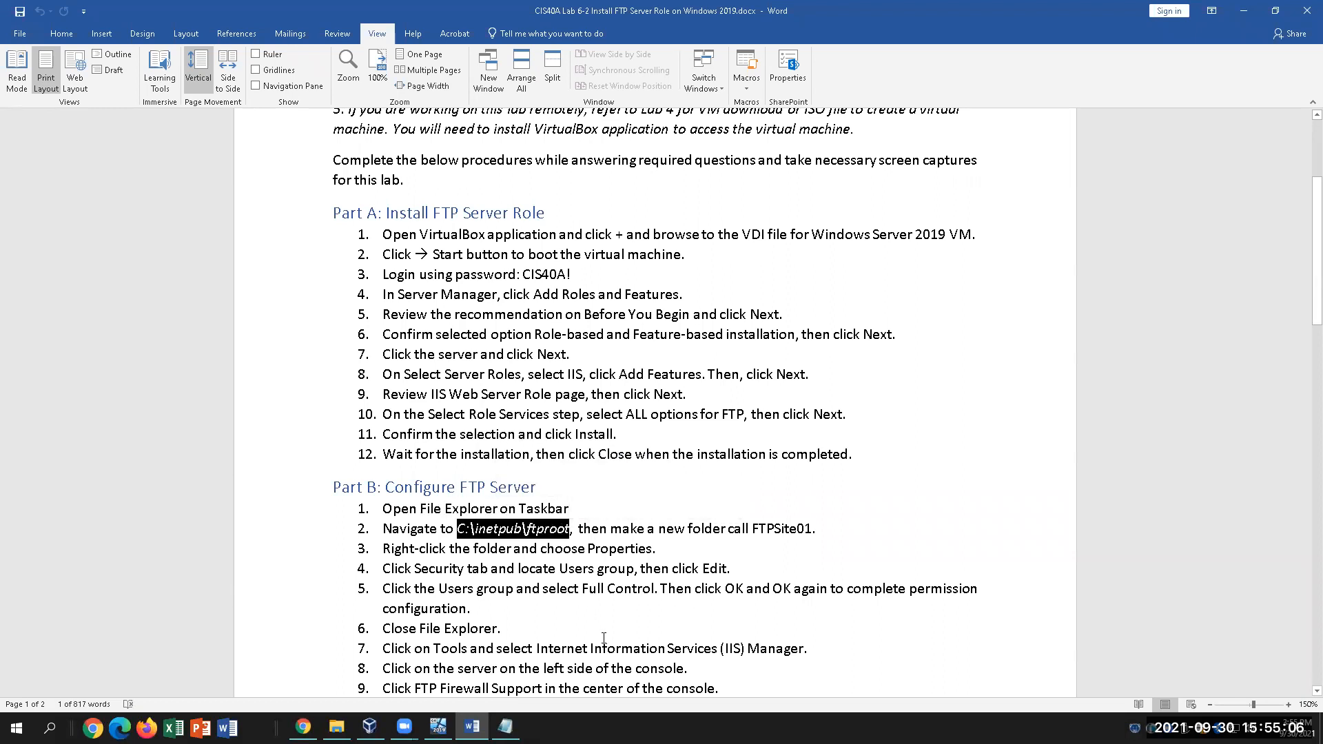
{"action": "left_click", "coordinate": [821, 533]}
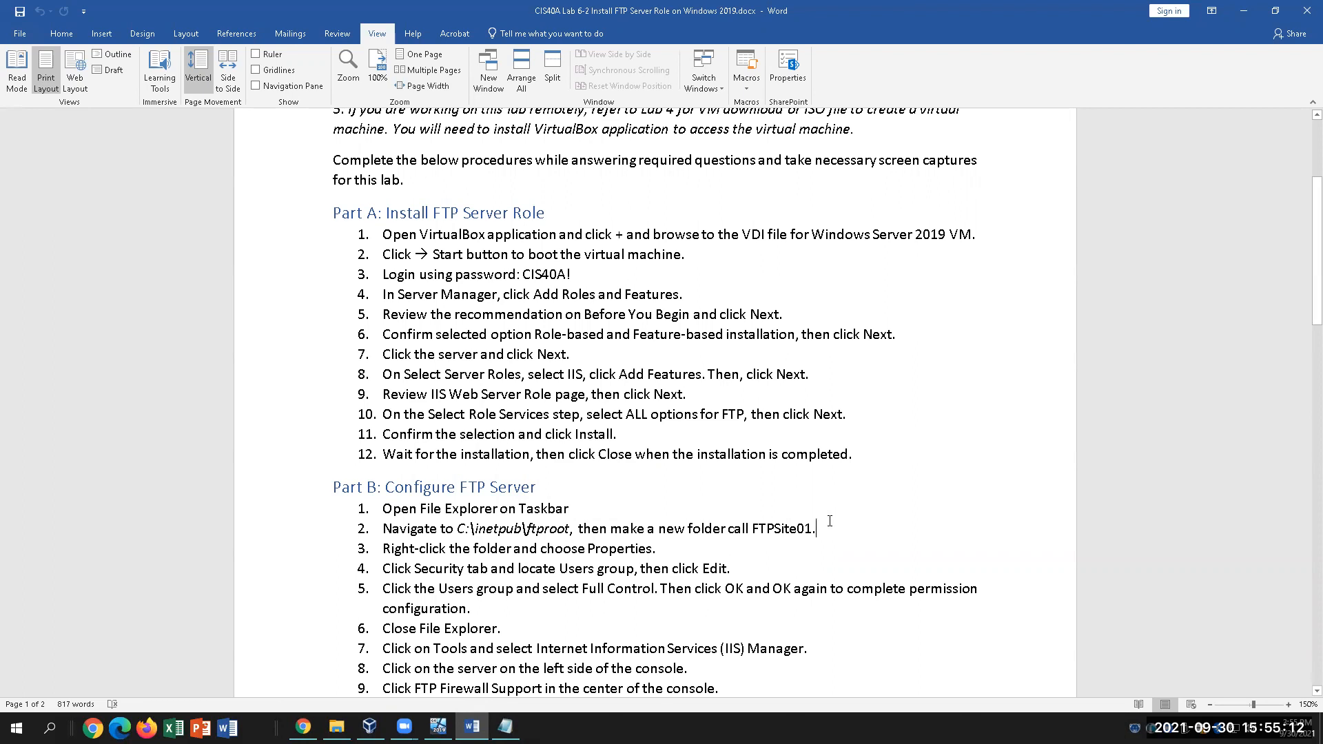
{"action": "left_click_drag", "start_coordinate": [830, 523], "coordinate": [778, 531]}
{"action": "left_click_drag", "start_coordinate": [756, 531], "coordinate": [755, 531]}
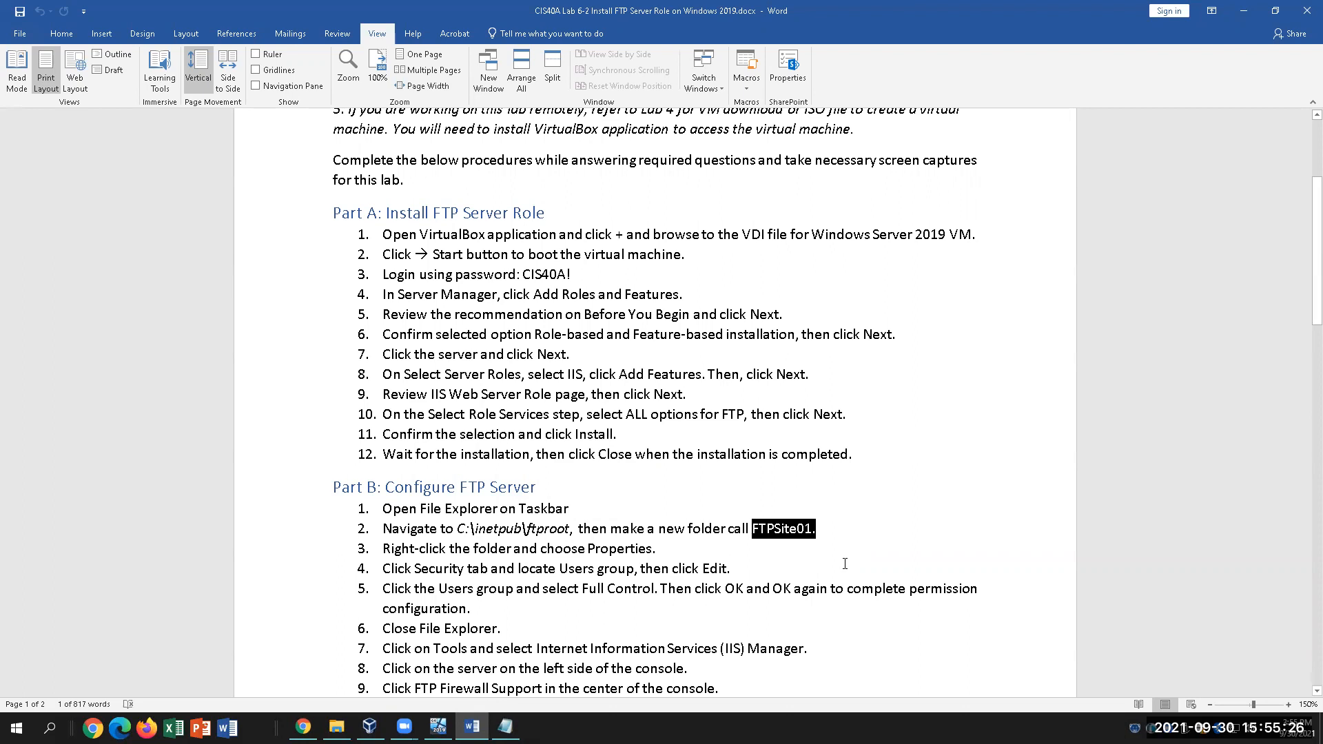
{"action": "left_click", "coordinate": [439, 727]}
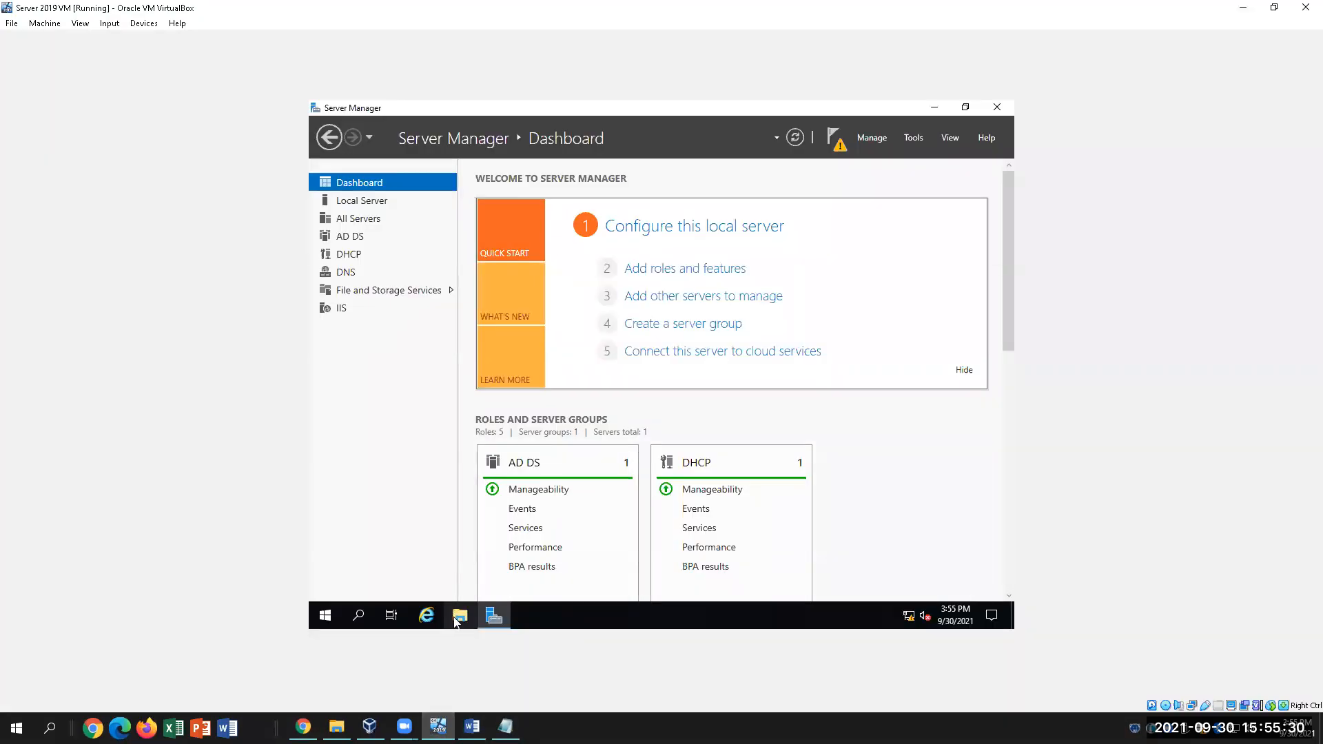
Browse in File Explorer through This PC and Local Disk (C:) to C:\inetpub\ftproot
{"action": "left_click", "coordinate": [458, 616]}
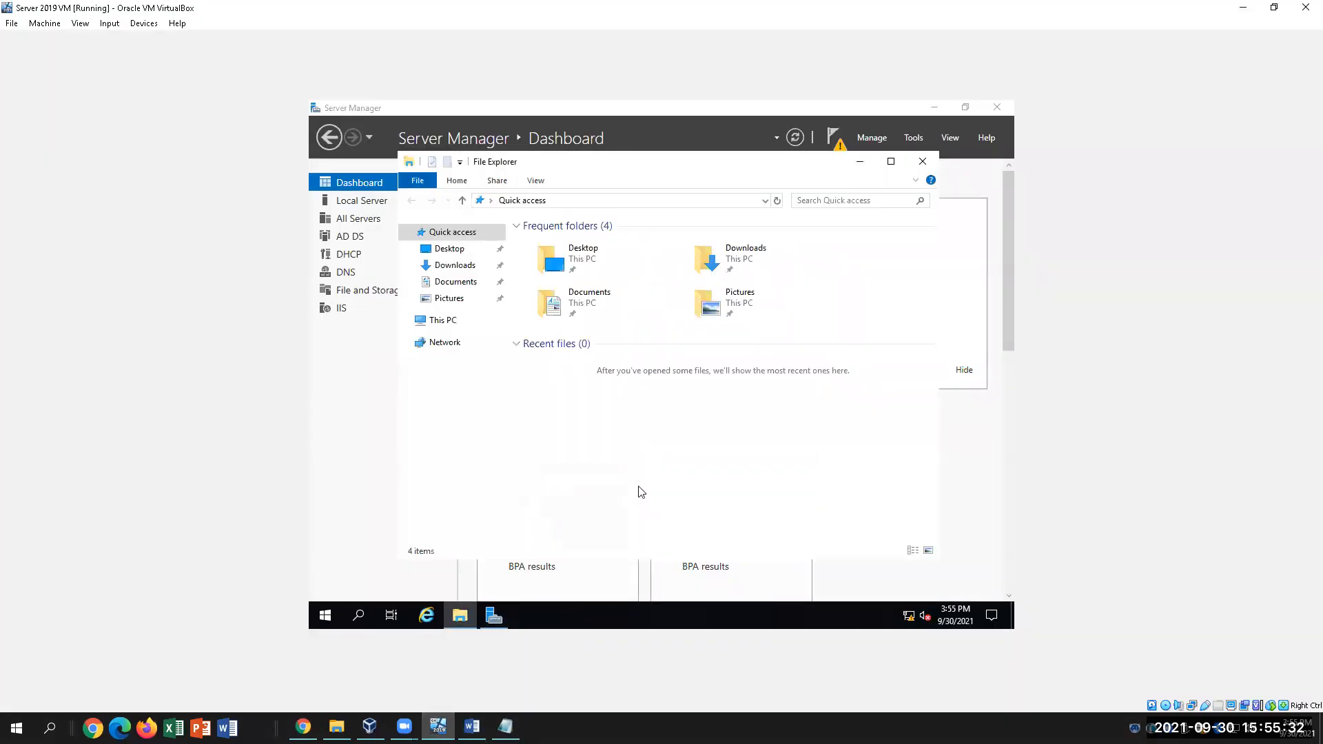
{"action": "left_click", "coordinate": [439, 321]}
{"action": "double_click", "coordinate": [619, 420]}
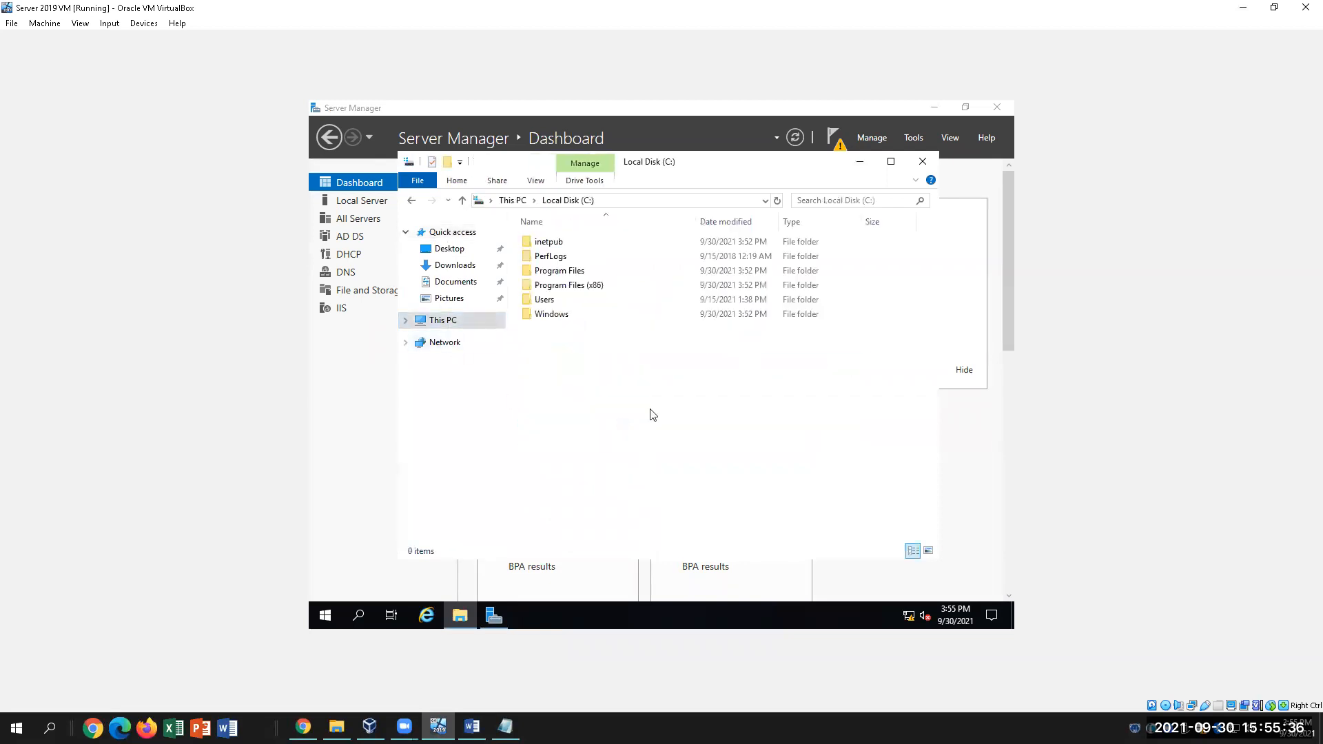
{"action": "left_click", "coordinate": [595, 244]}
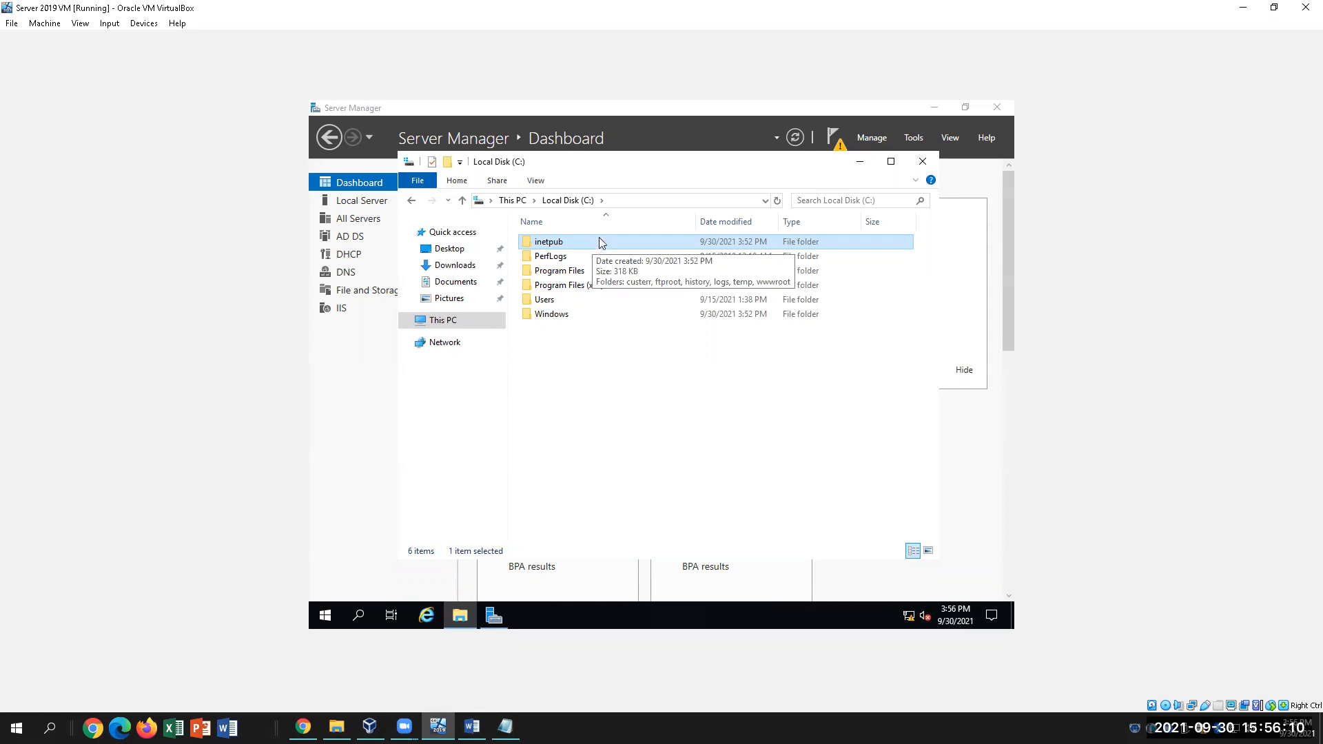
{"action": "double_click", "coordinate": [598, 242]}
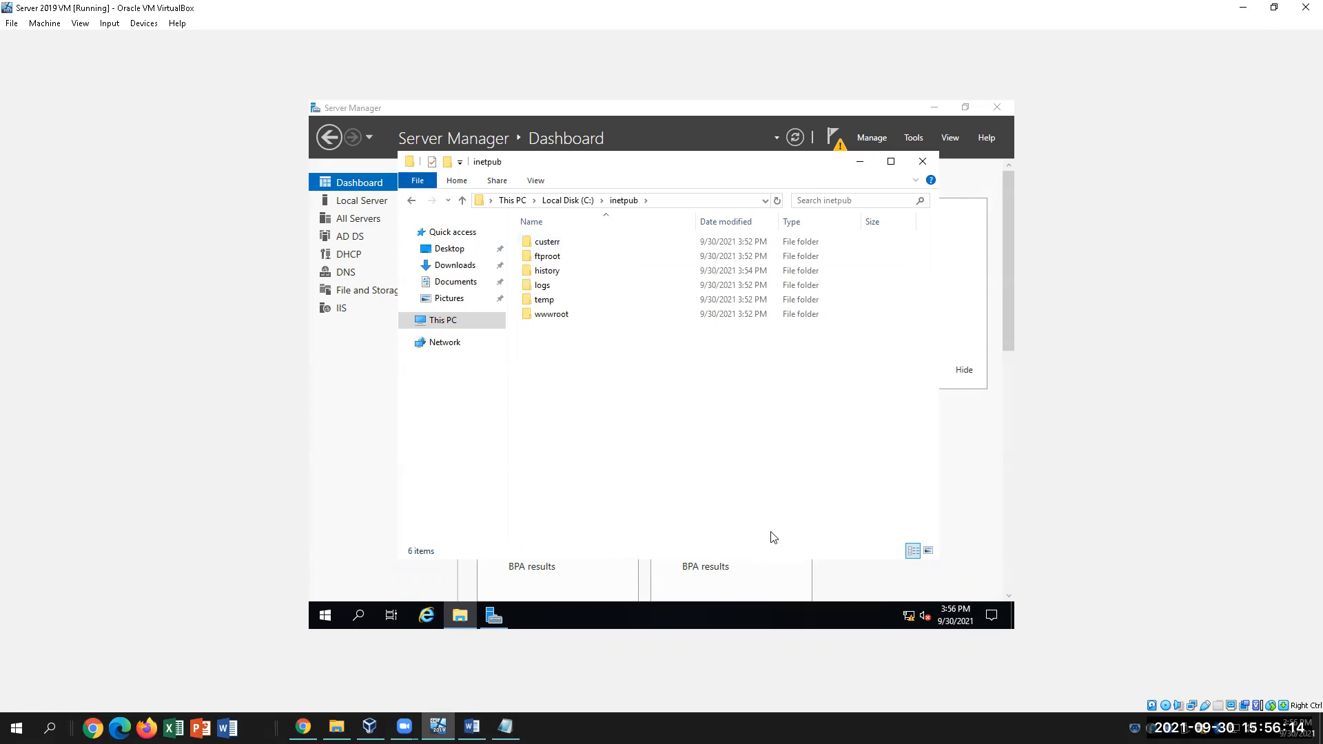
{"action": "double_click", "coordinate": [548, 256]}
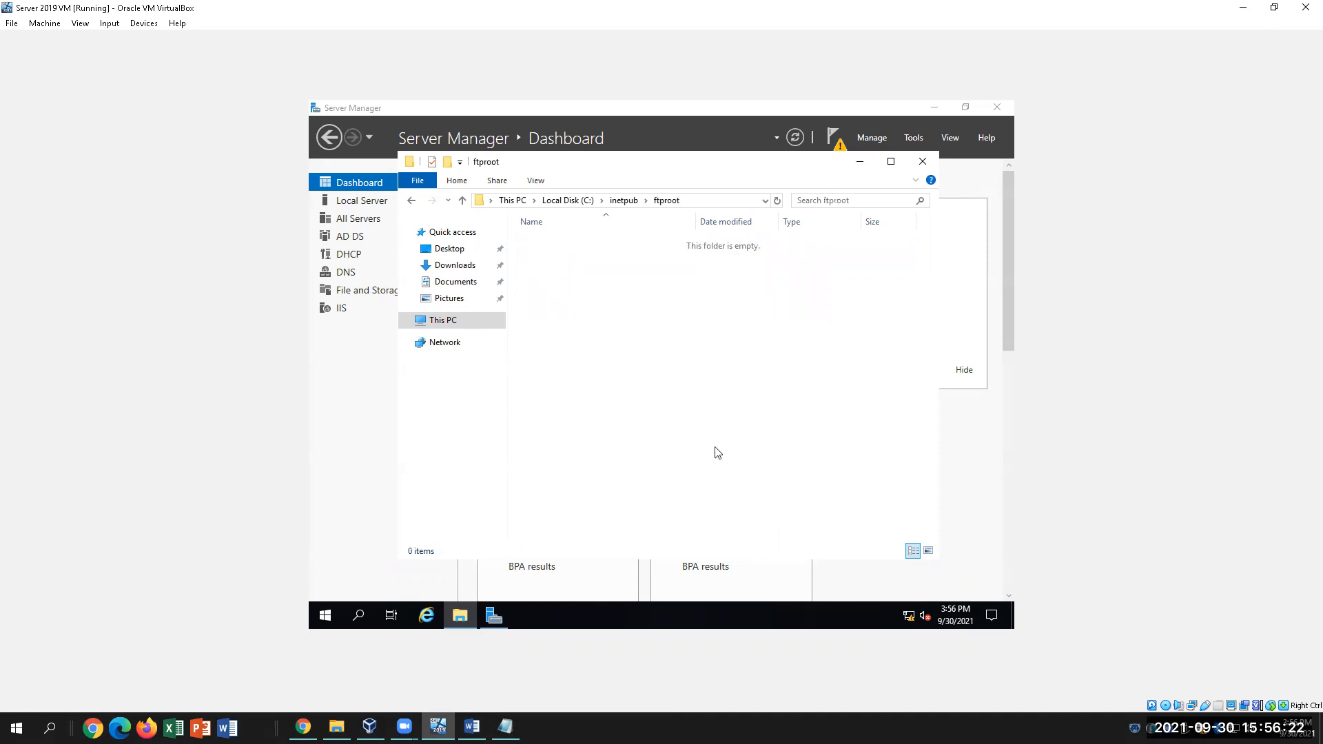
Create a new folder named FTPSite01 inside the ftproot folder
{"action": "left_click", "coordinate": [472, 726]}
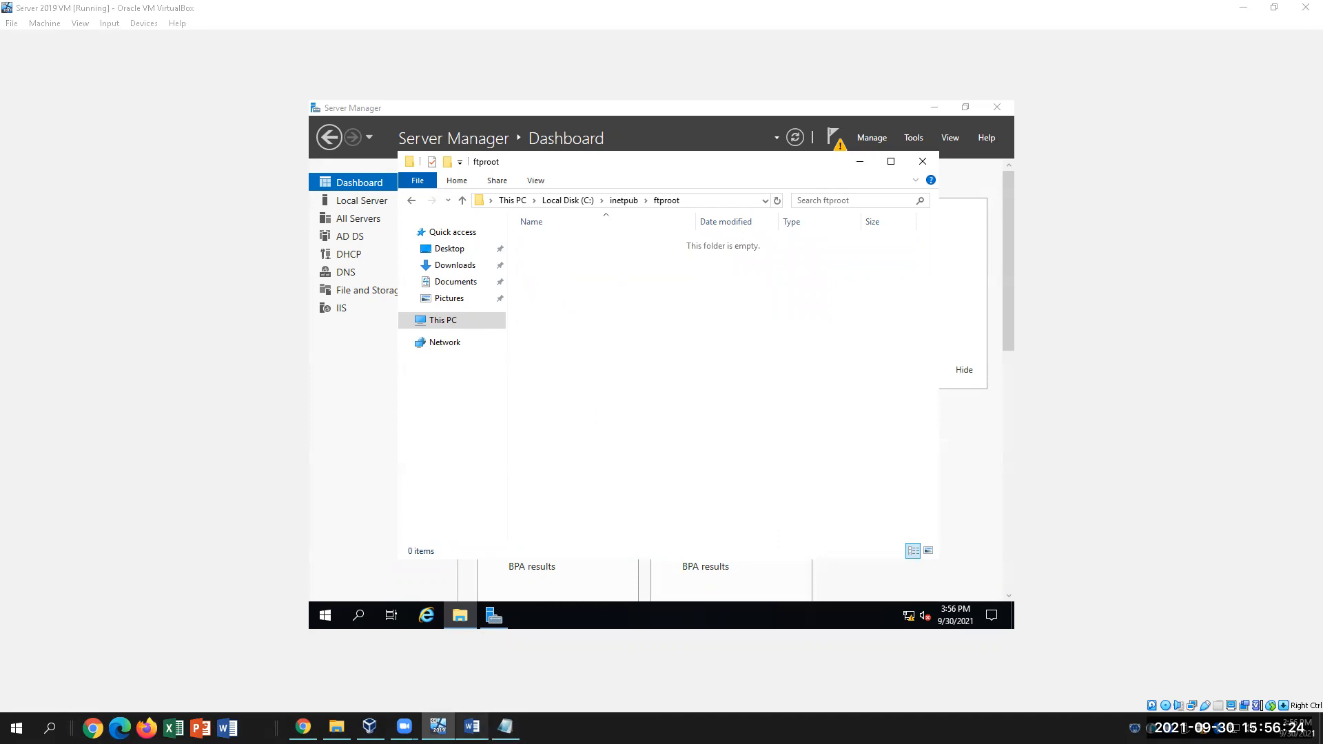
{"action": "key", "text": "alt+Tab"}
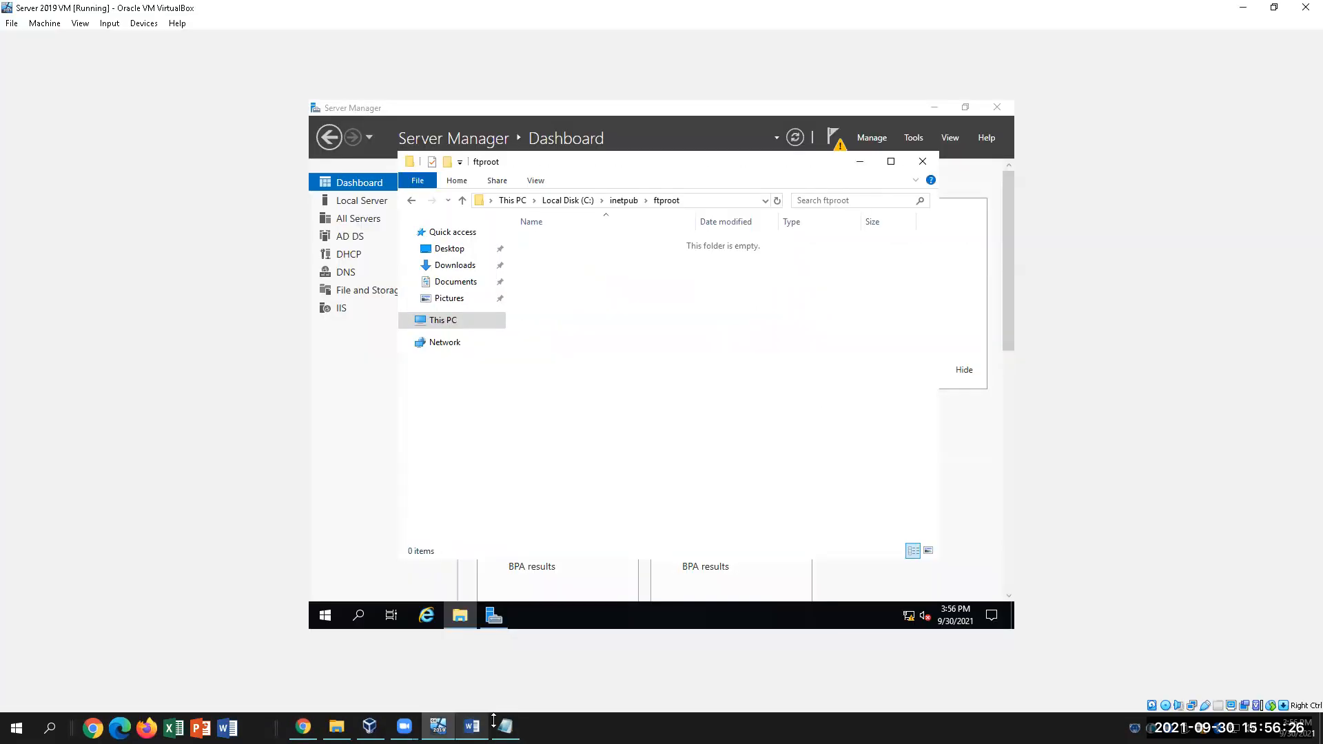
{"action": "right_click", "coordinate": [609, 330]}
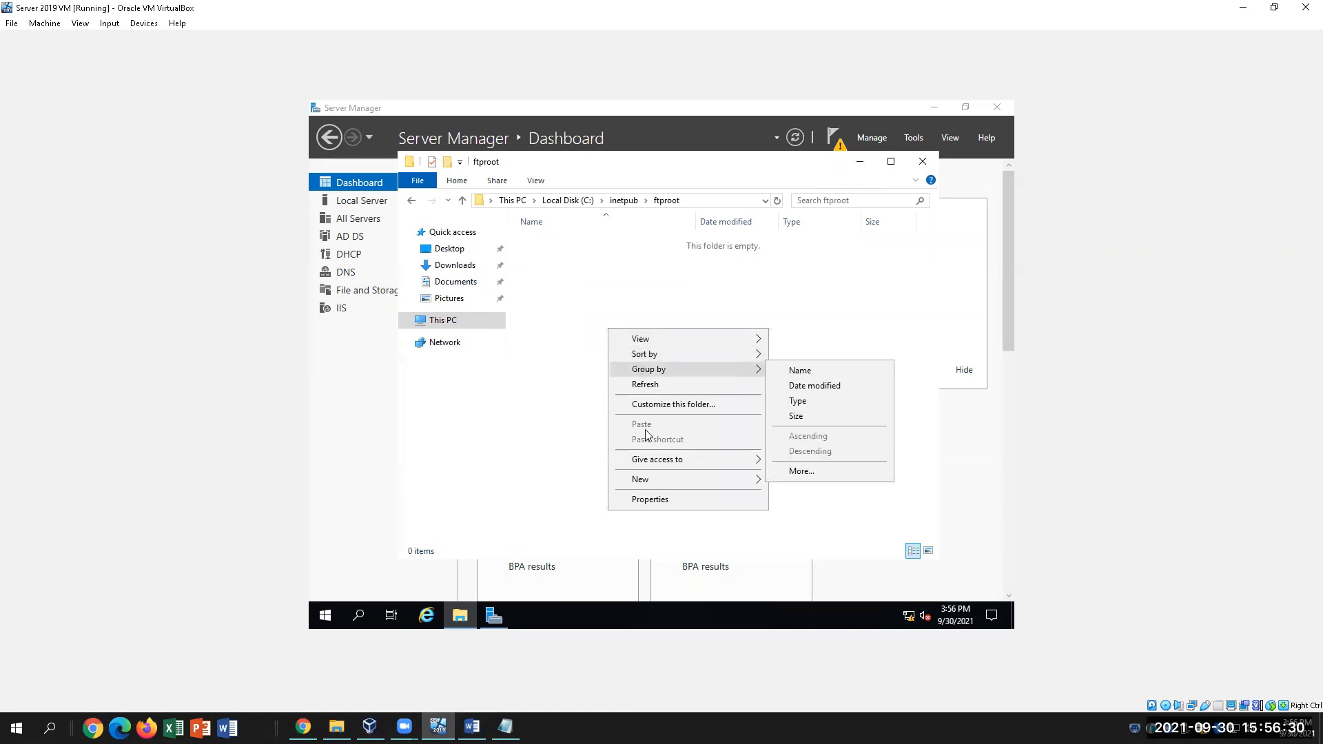
{"action": "mouse_move", "coordinate": [672, 485]}
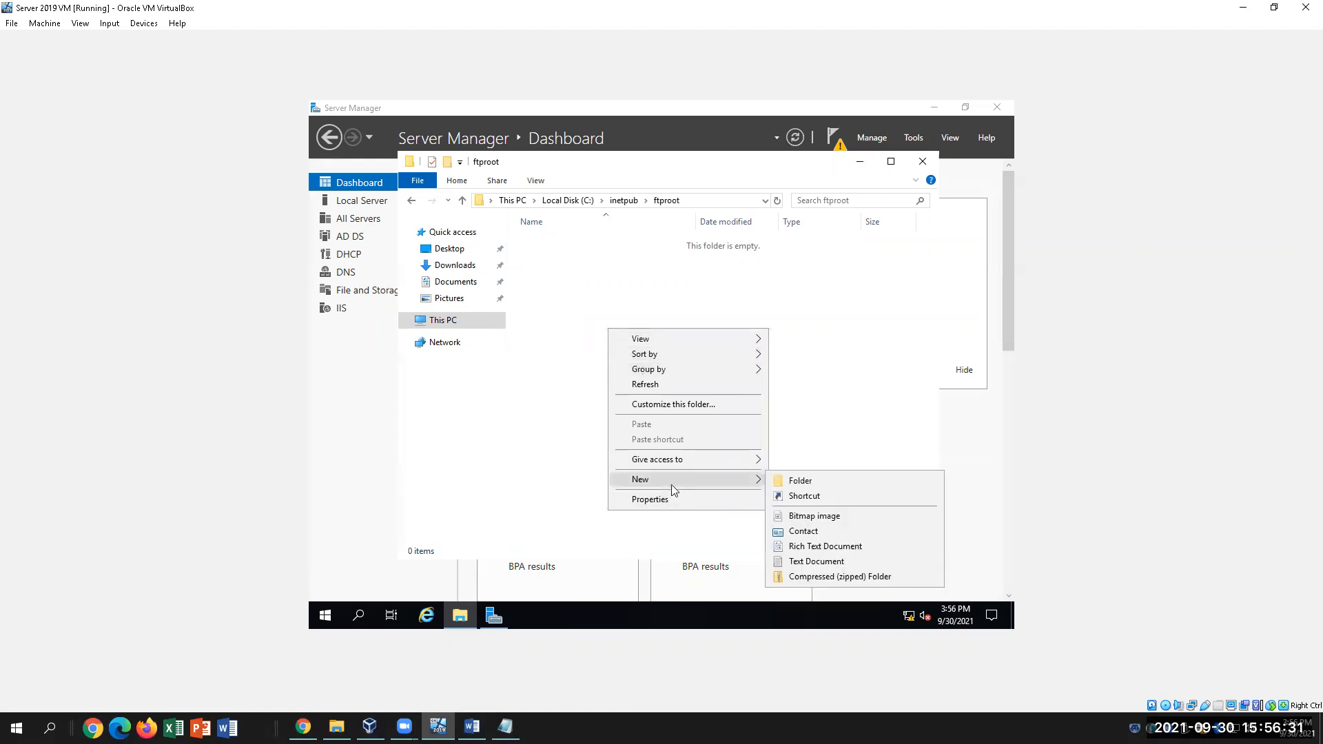
{"action": "left_click", "coordinate": [801, 481]}
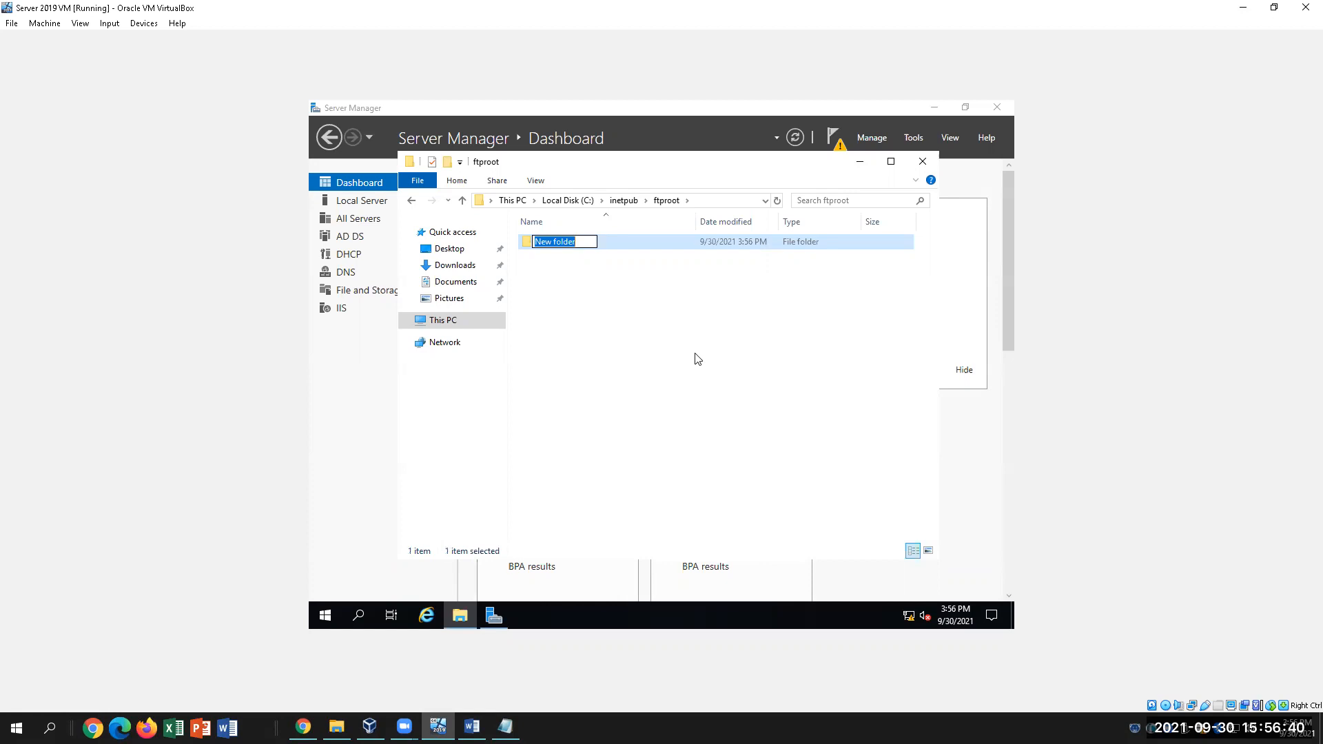
{"action": "type", "text": "FTPSite01"}
{"action": "left_click", "coordinate": [658, 349]}
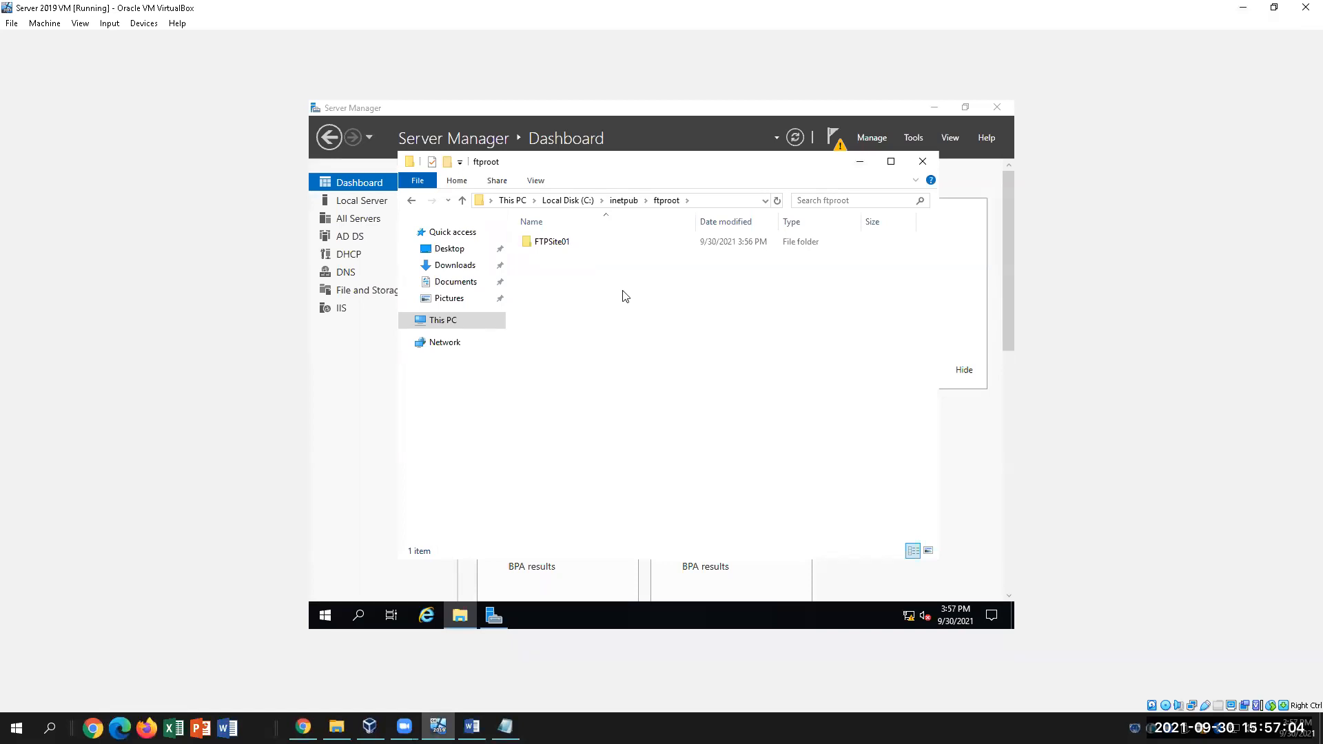
{"action": "left_click", "coordinate": [578, 249]}
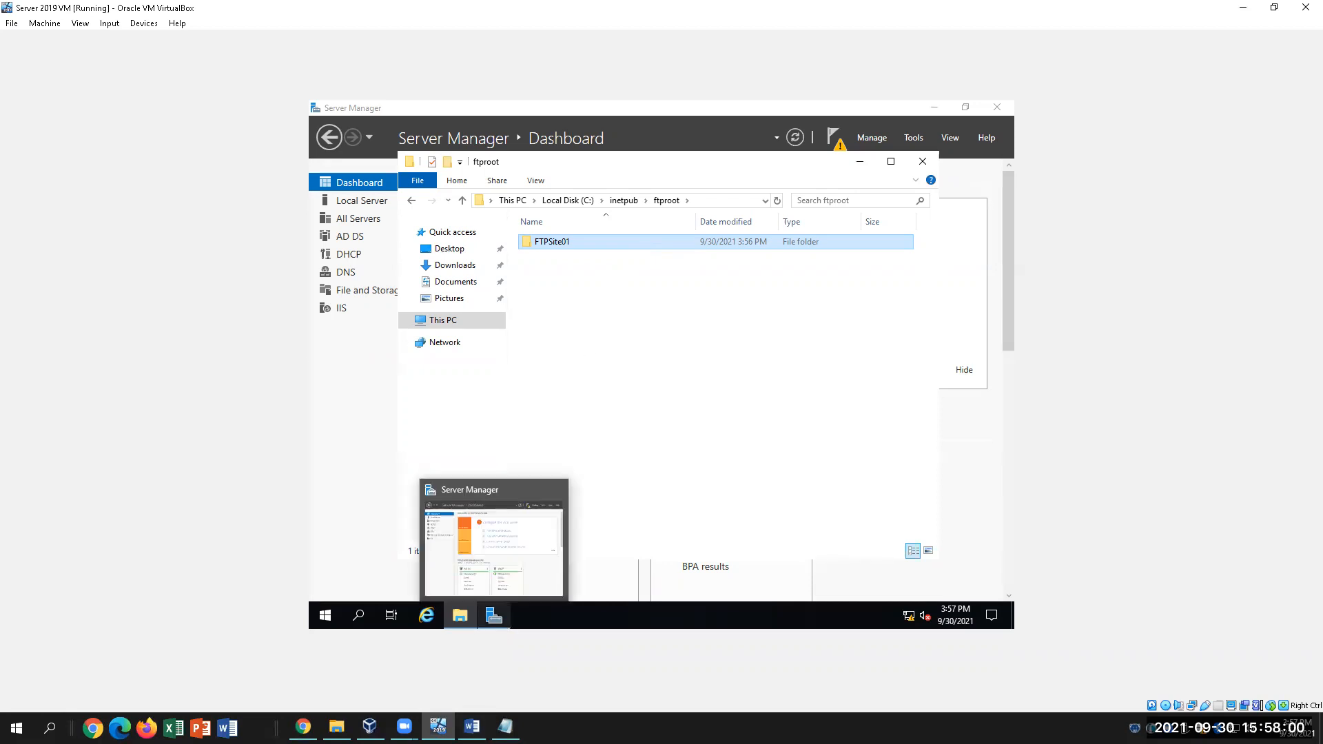
{"action": "left_click", "coordinate": [472, 726]}
{"action": "scroll", "coordinate": [681, 571], "scroll_direction": "down", "scroll_amount": 2}
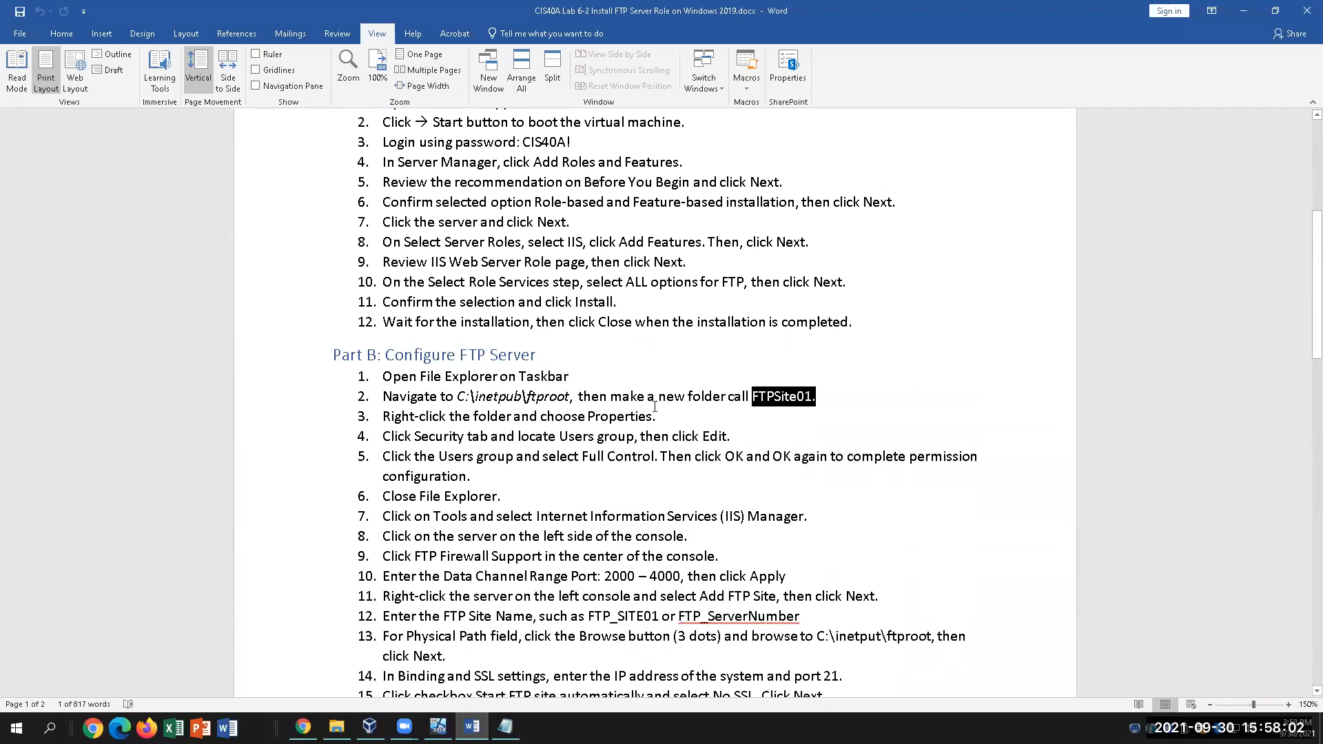
{"action": "left_click", "coordinate": [681, 413]}
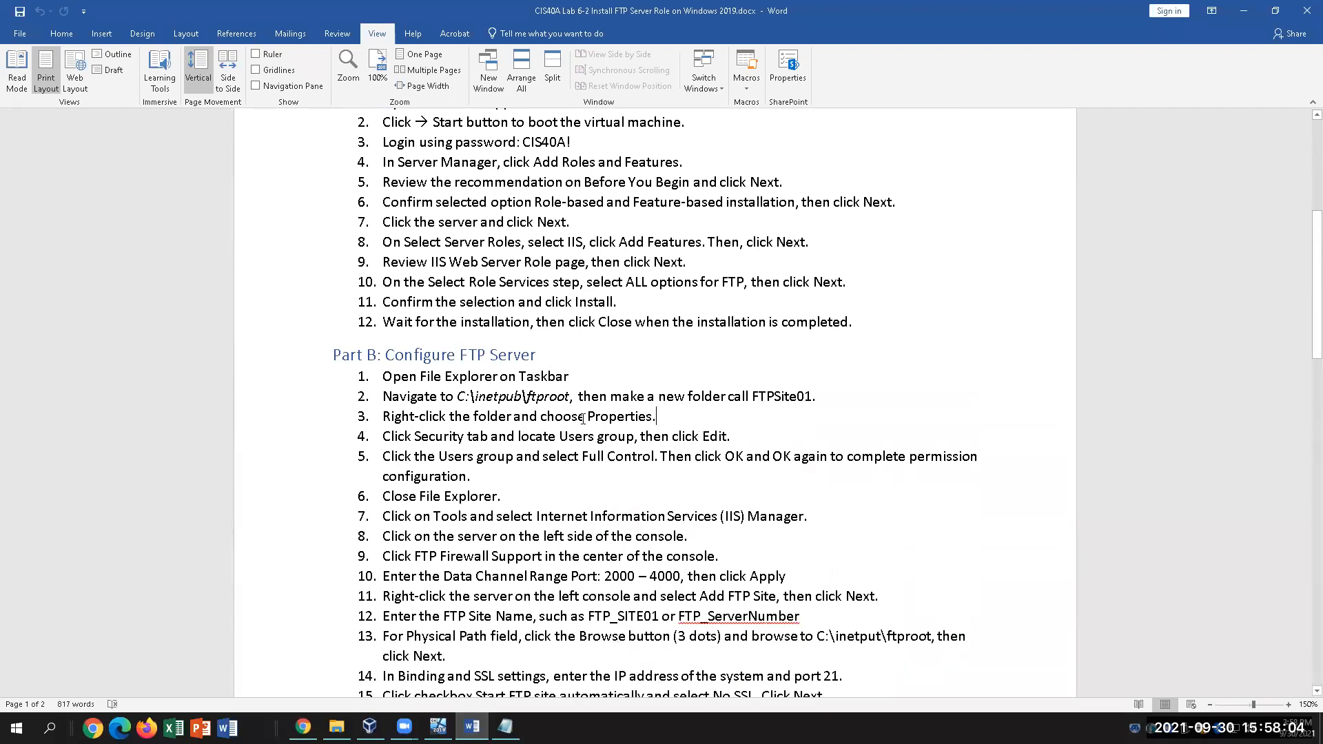
{"action": "left_click_drag", "start_coordinate": [656, 420], "coordinate": [419, 418]}
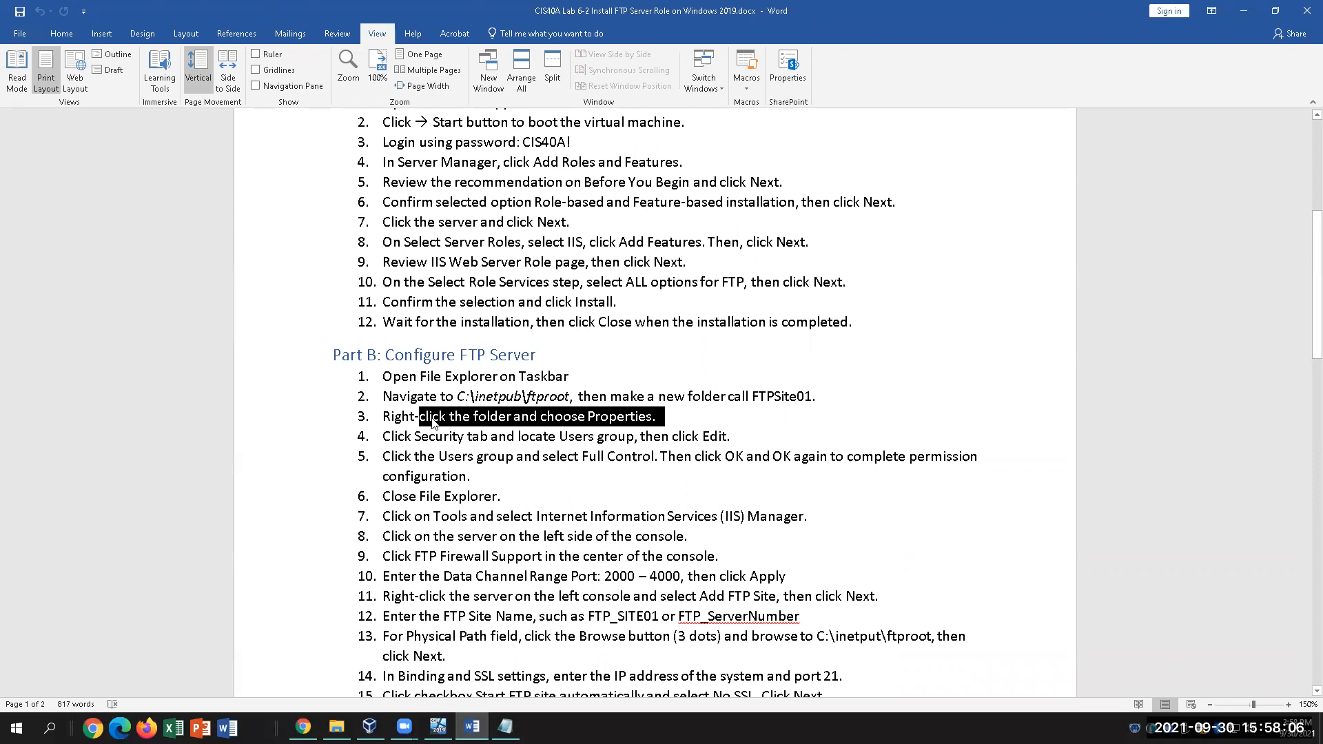
{"action": "left_click", "coordinate": [423, 439]}
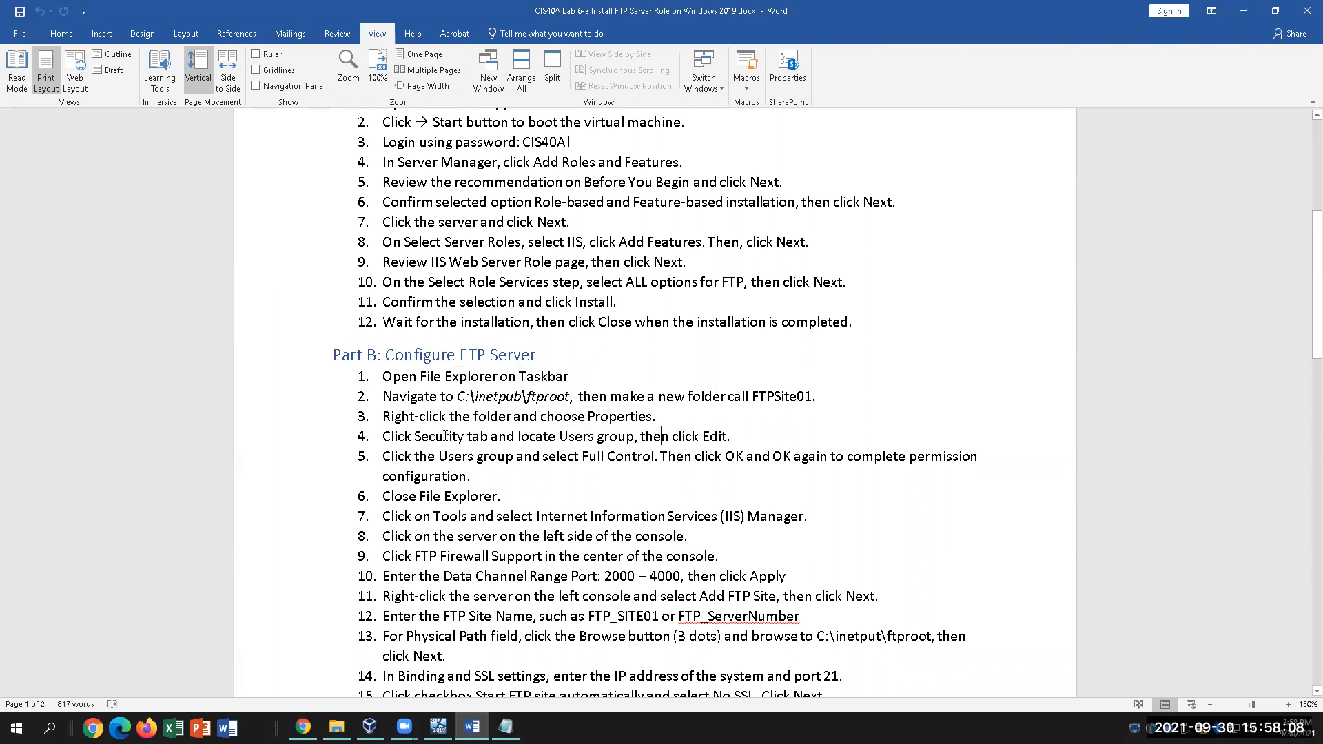
{"action": "left_click_drag", "start_coordinate": [423, 439], "coordinate": [634, 439]}
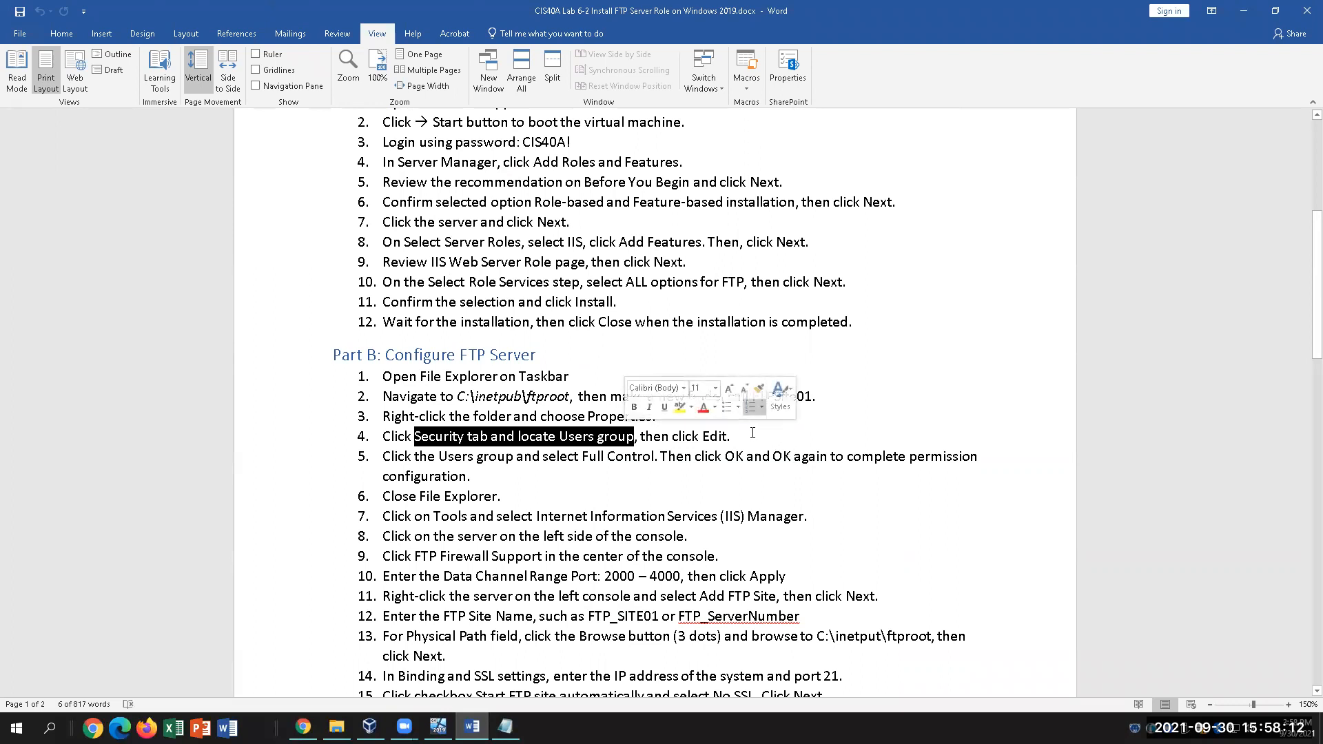
{"action": "left_click", "coordinate": [754, 434]}
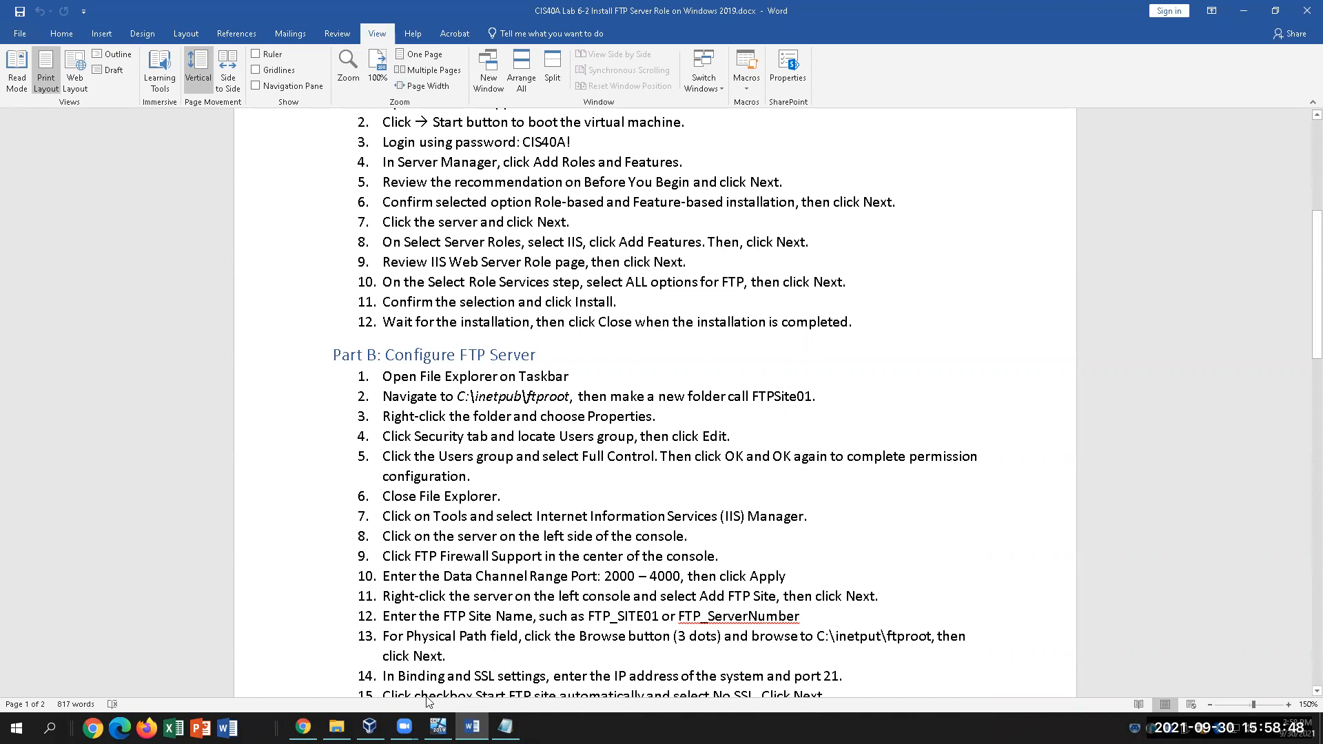
{"action": "left_click", "coordinate": [336, 727]}
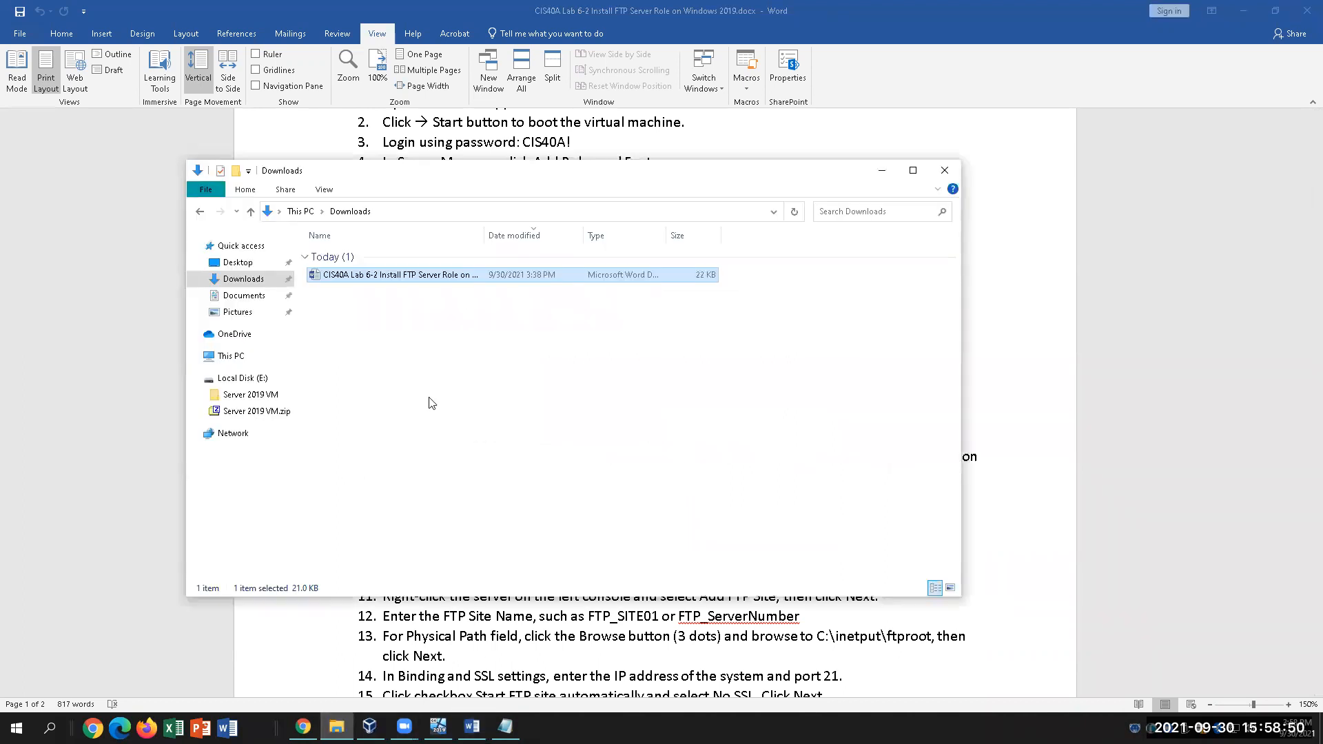
{"action": "left_click", "coordinate": [657, 674]}
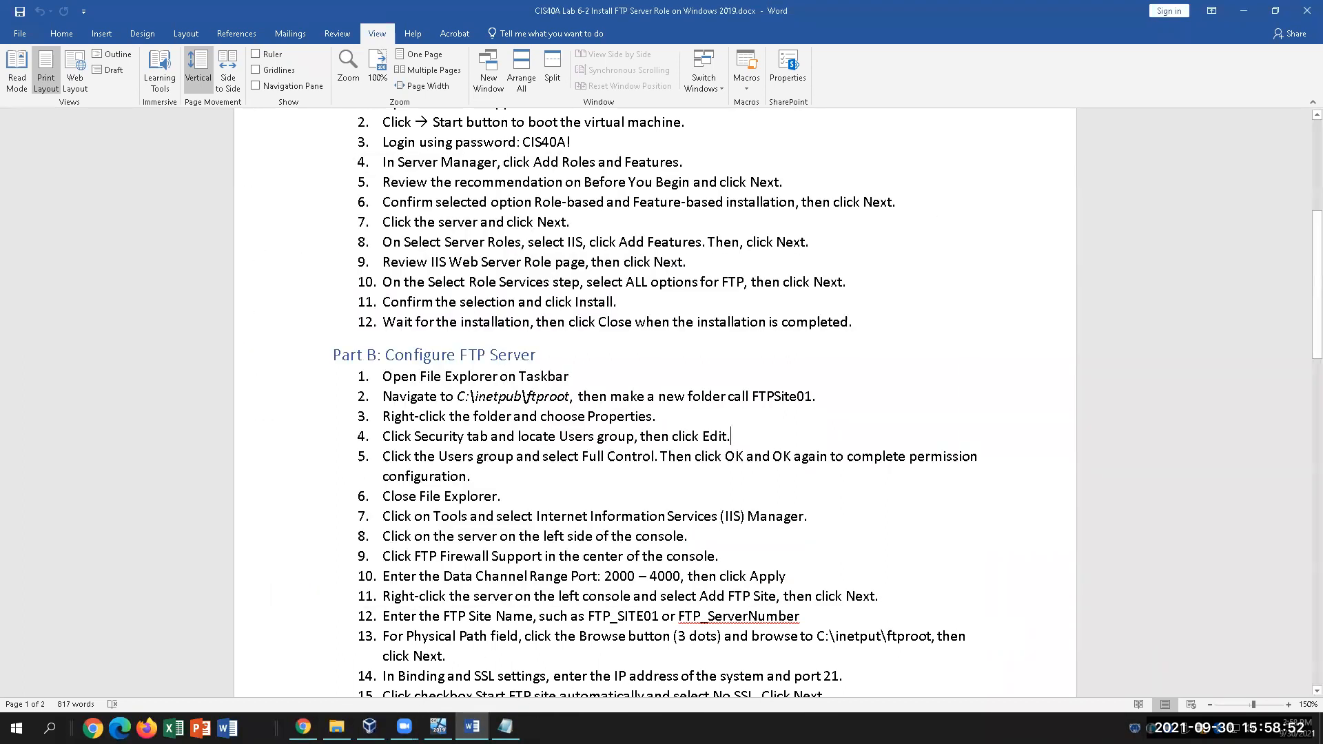
{"action": "left_click", "coordinate": [438, 727]}
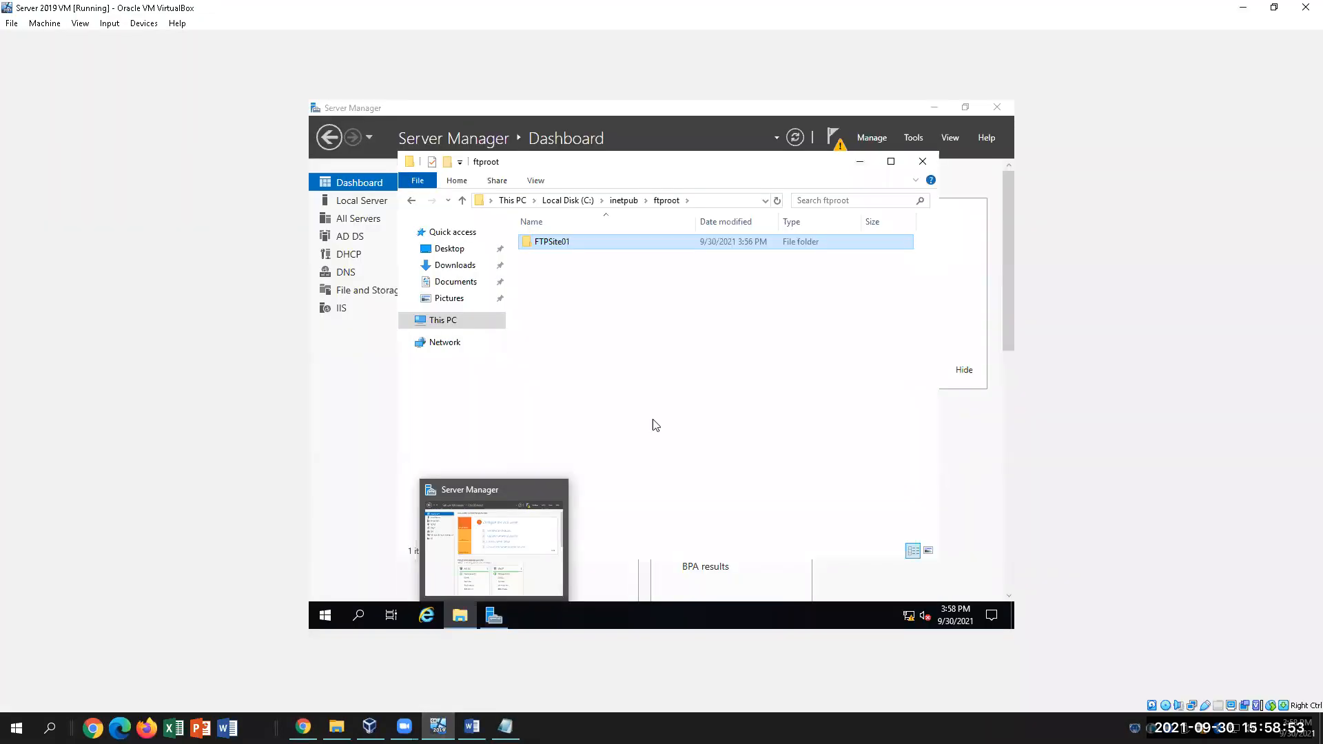
From FTPSite01's Properties Security tab, select the Users group and open its permission editor
{"action": "right_click", "coordinate": [583, 243]}
{"action": "left_click", "coordinate": [632, 481]}
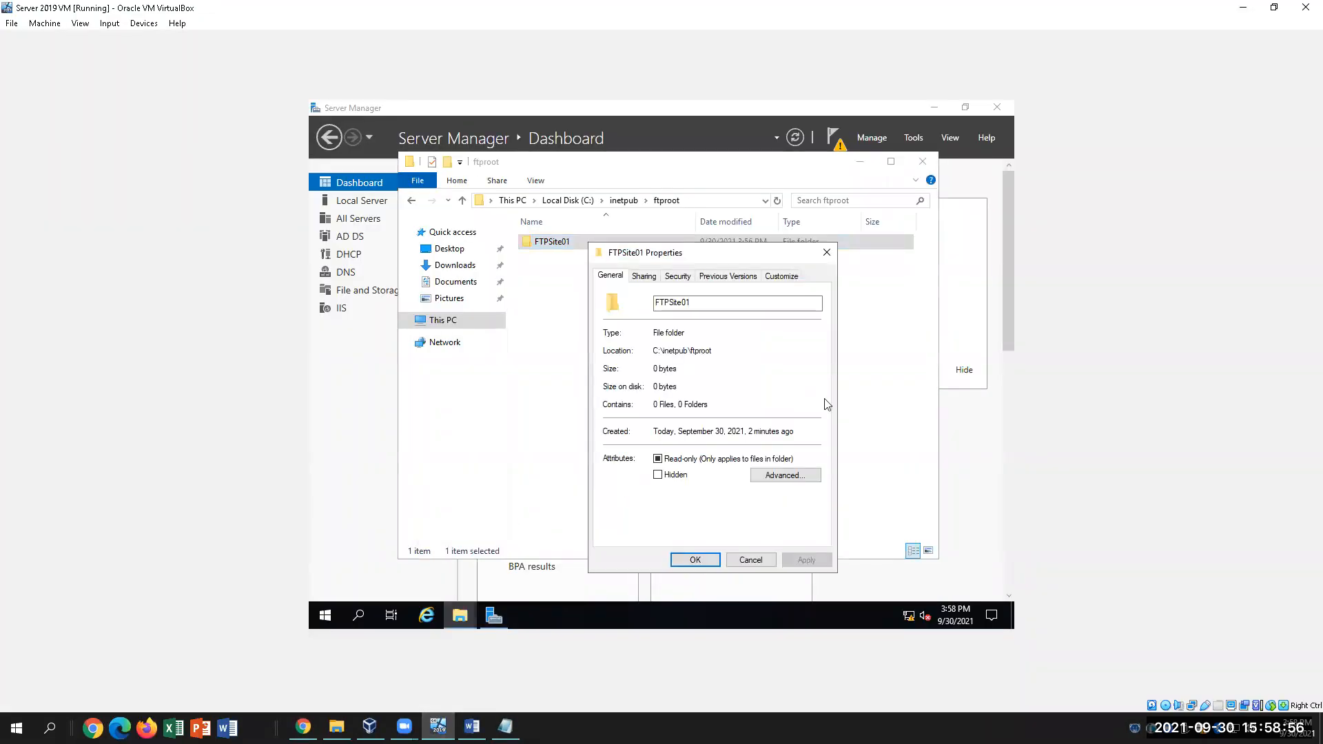
{"action": "left_click", "coordinate": [678, 277]}
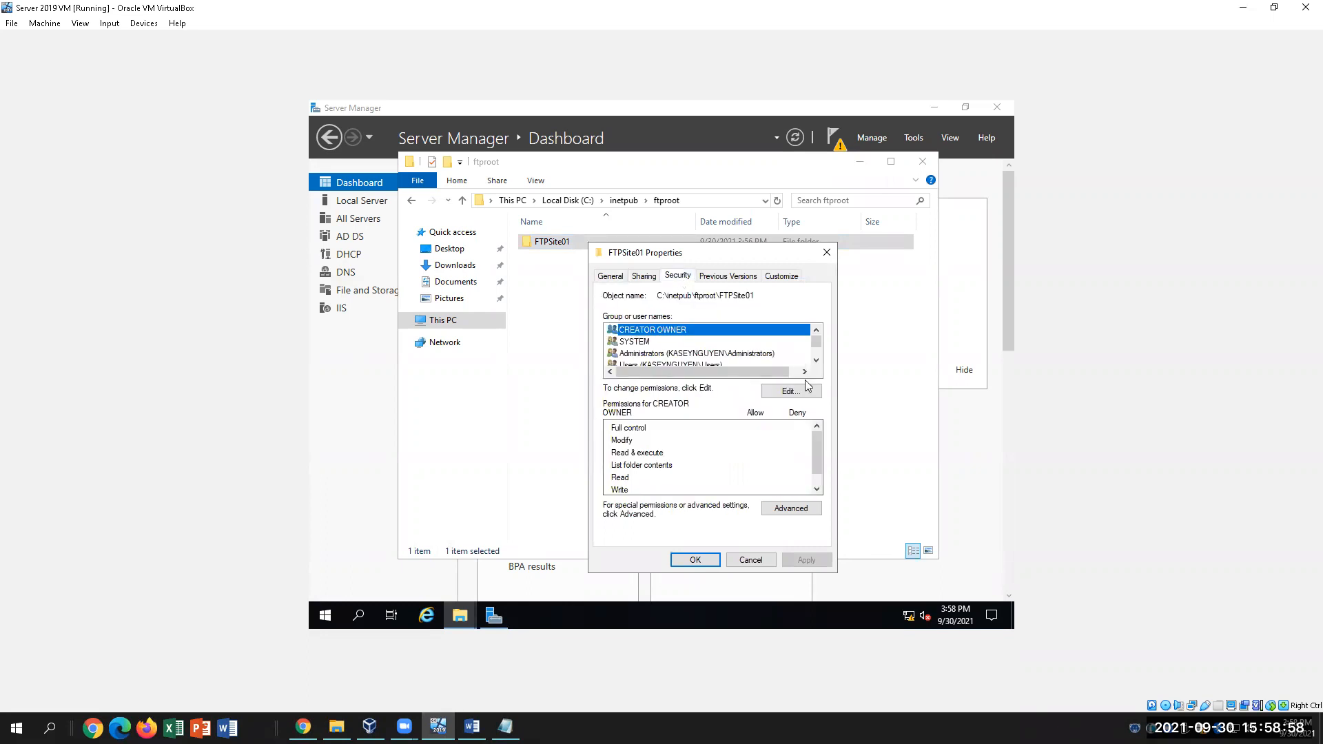
{"action": "left_click", "coordinate": [816, 360]}
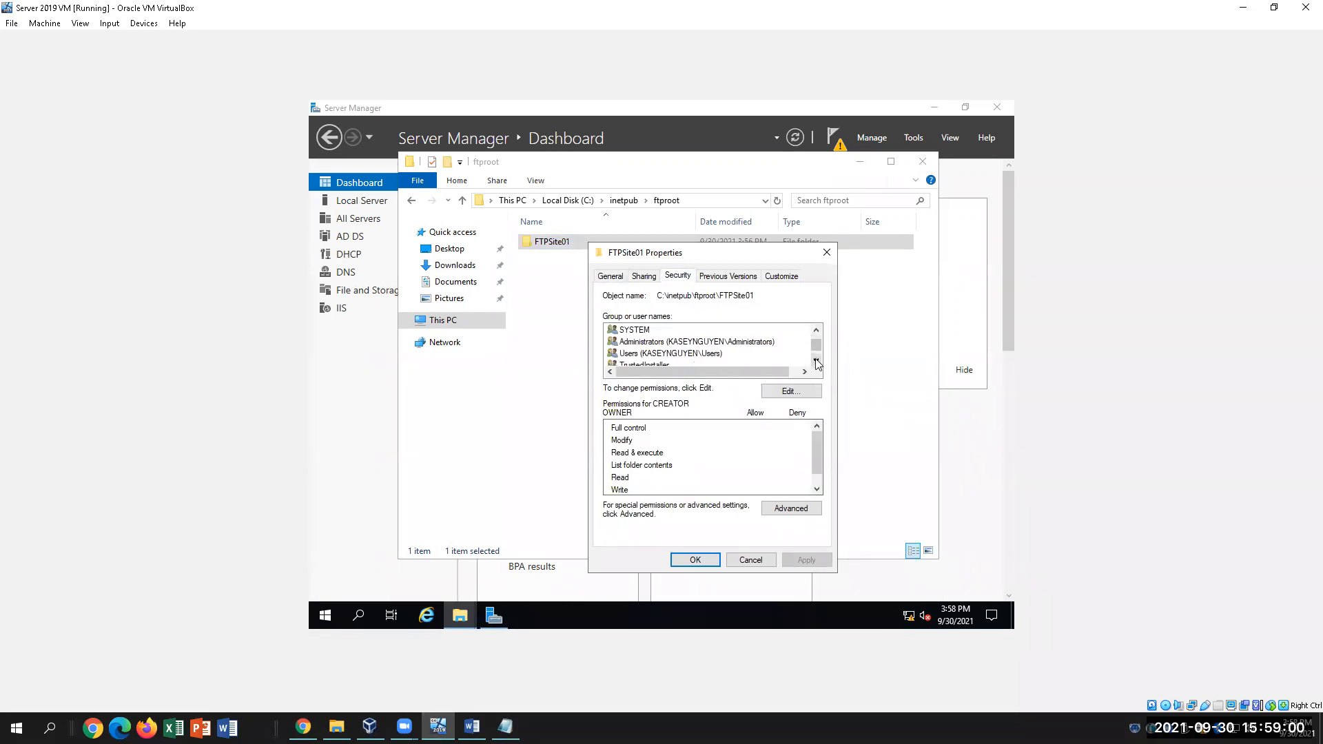
{"action": "left_click", "coordinate": [654, 354]}
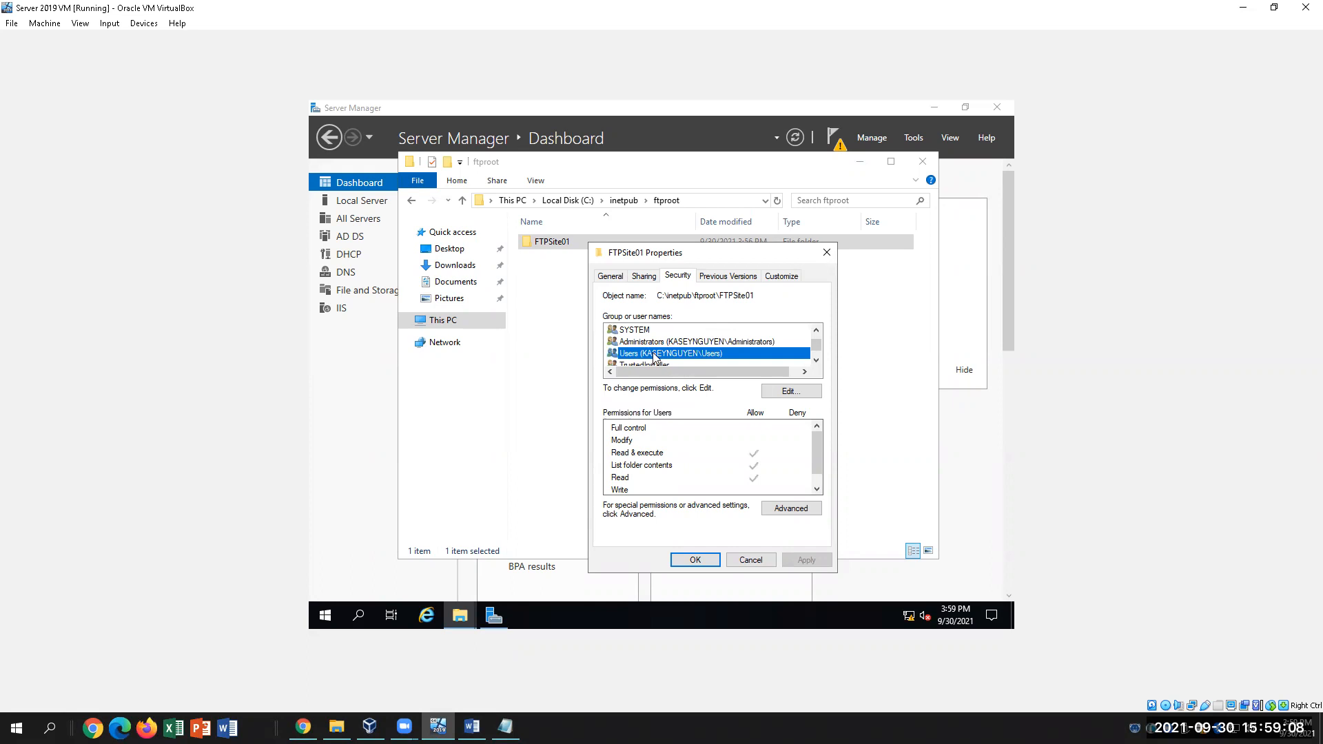
{"action": "left_click", "coordinate": [787, 391]}
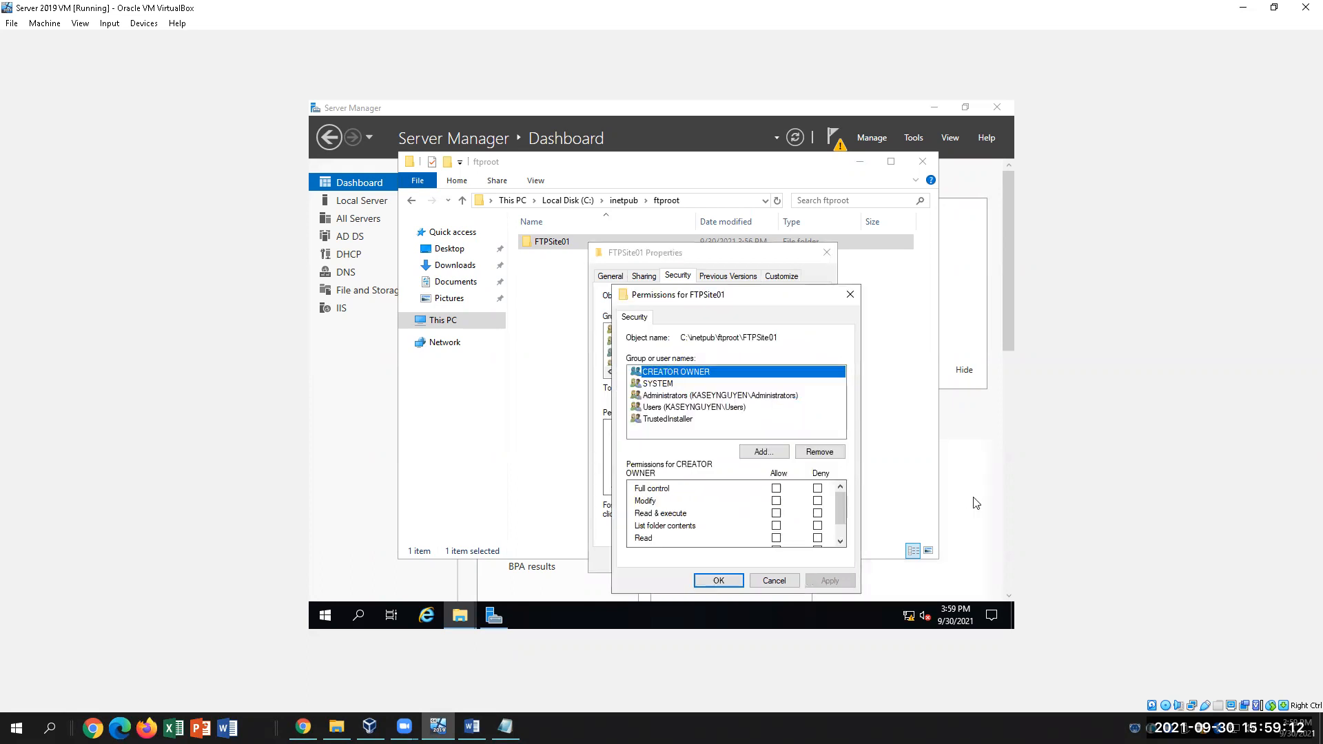
Allow Full control for Users on FTPSite01, apply it, and close both permission dialogs
{"action": "left_click", "coordinate": [660, 408]}
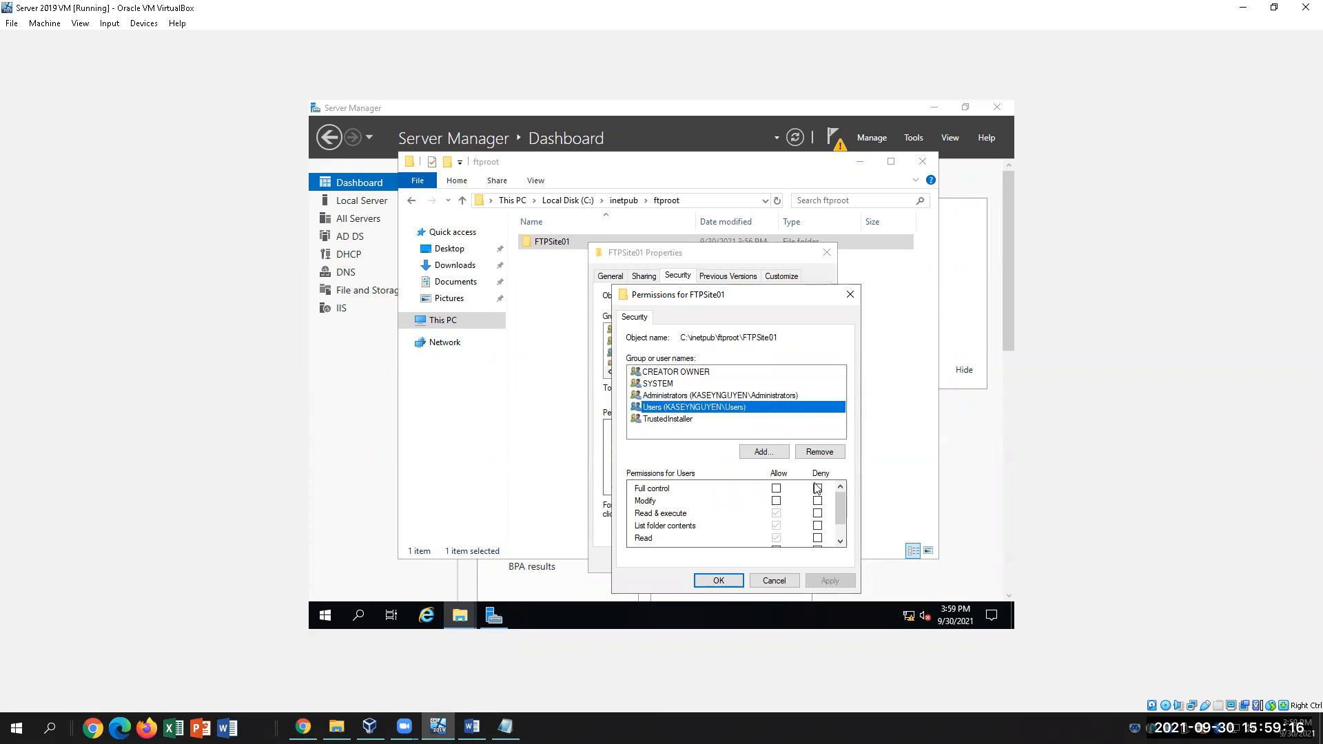
{"action": "left_click", "coordinate": [776, 489]}
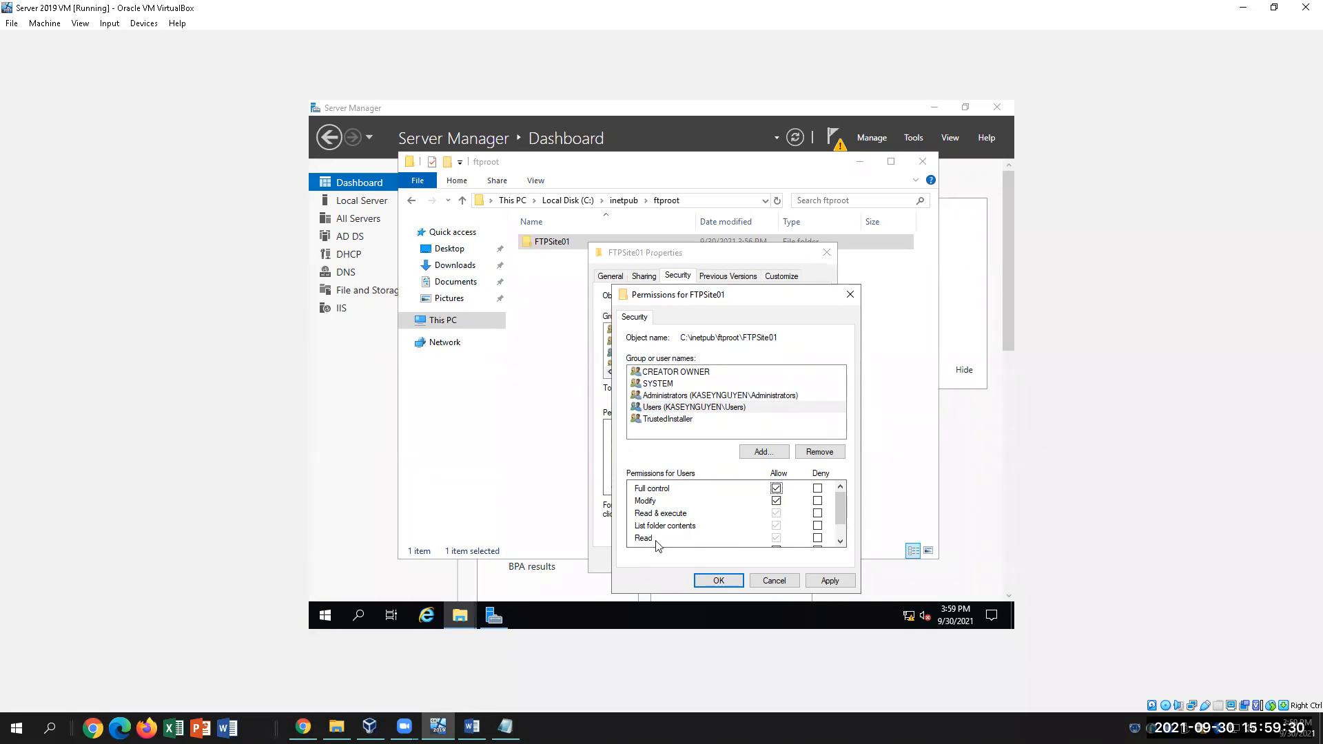
{"action": "mouse_move", "coordinate": [841, 510]}
{"action": "left_mouse_down"}
{"action": "mouse_move", "coordinate": [841, 532]}
{"action": "mouse_move", "coordinate": [839, 507]}
{"action": "left_mouse_up"}
{"action": "left_click", "coordinate": [826, 585]}
{"action": "left_click", "coordinate": [718, 580]}
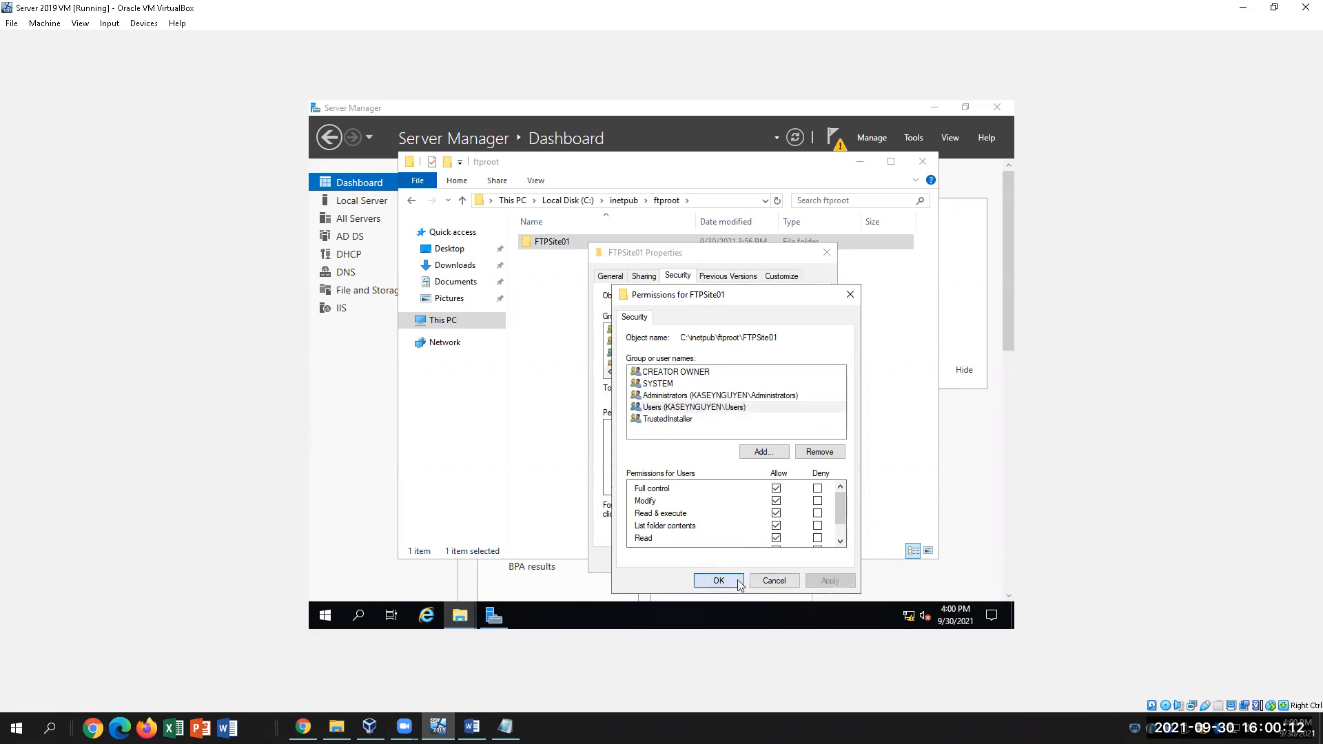
{"action": "left_click", "coordinate": [708, 559]}
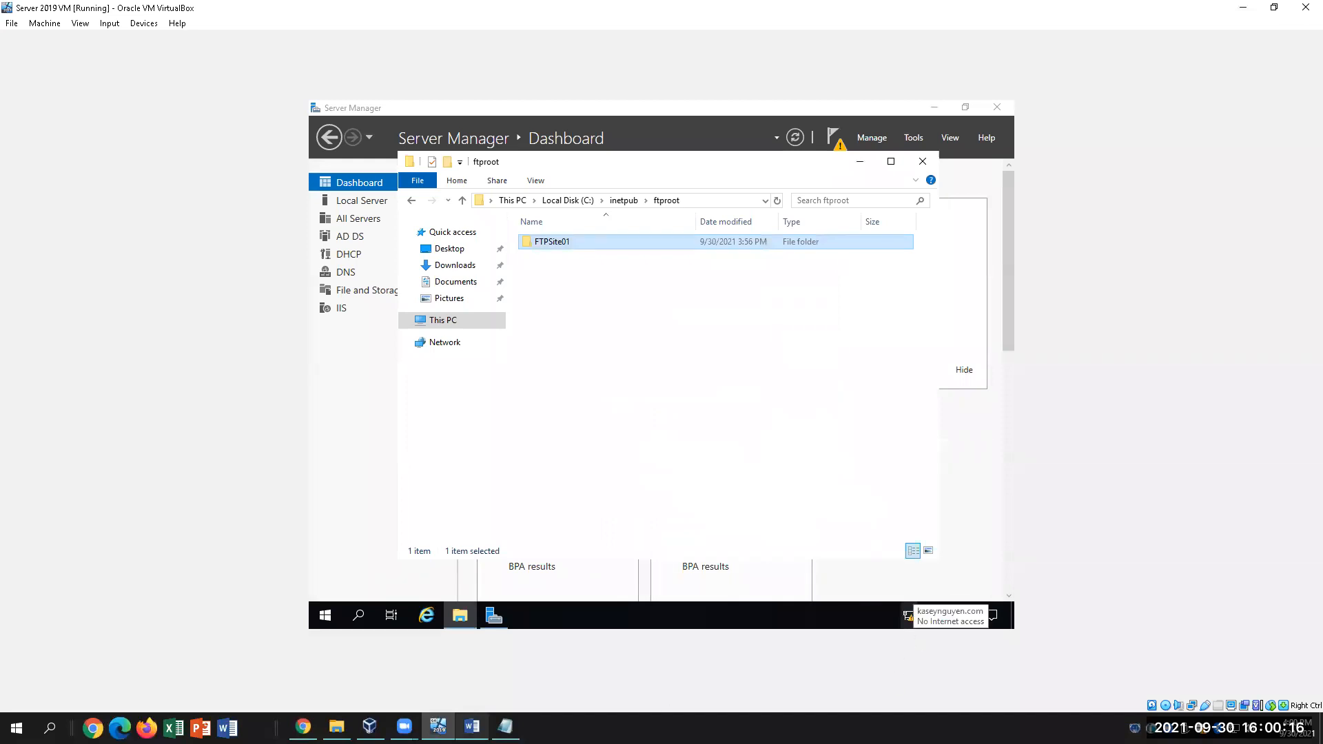
In the Word lab instructions, highlight 'Information Services (IIS) Manager.' in step 7
{"action": "left_click", "coordinate": [472, 726]}
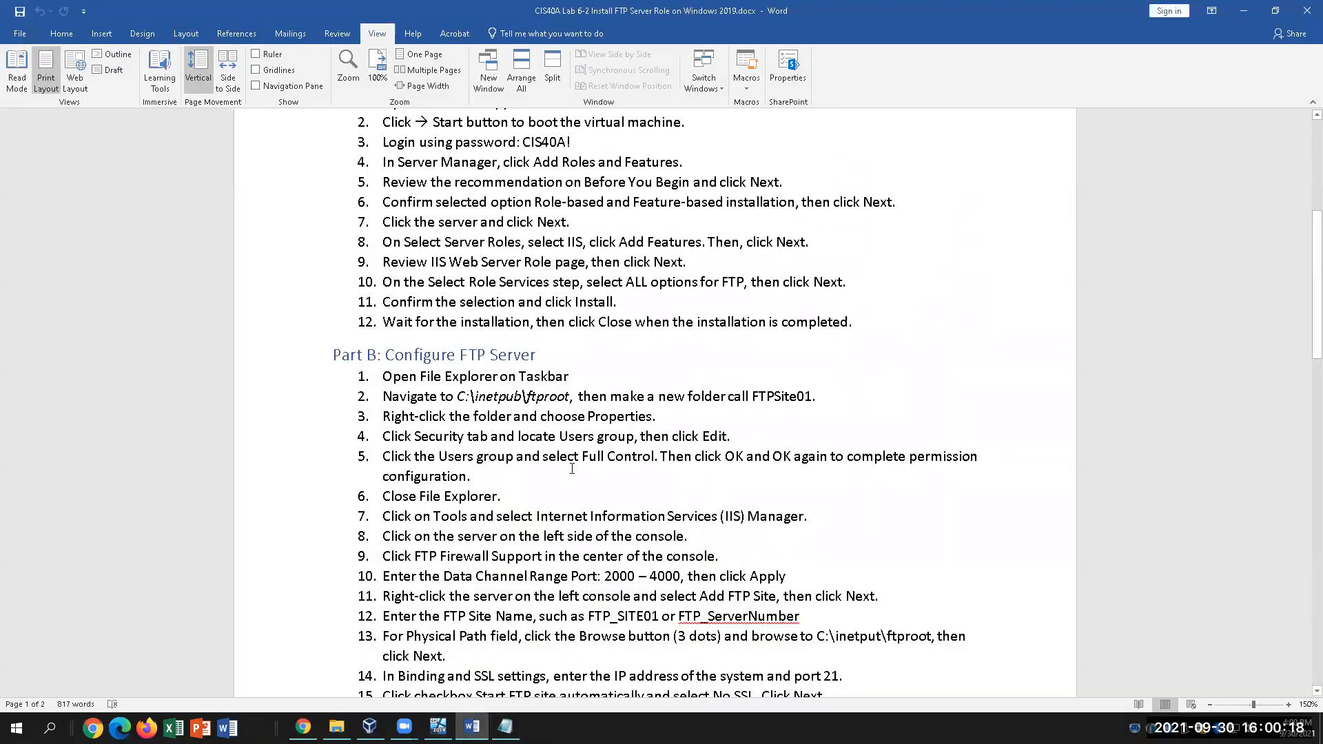
{"action": "scroll", "coordinate": [819, 535], "scroll_direction": "down", "scroll_amount": 1}
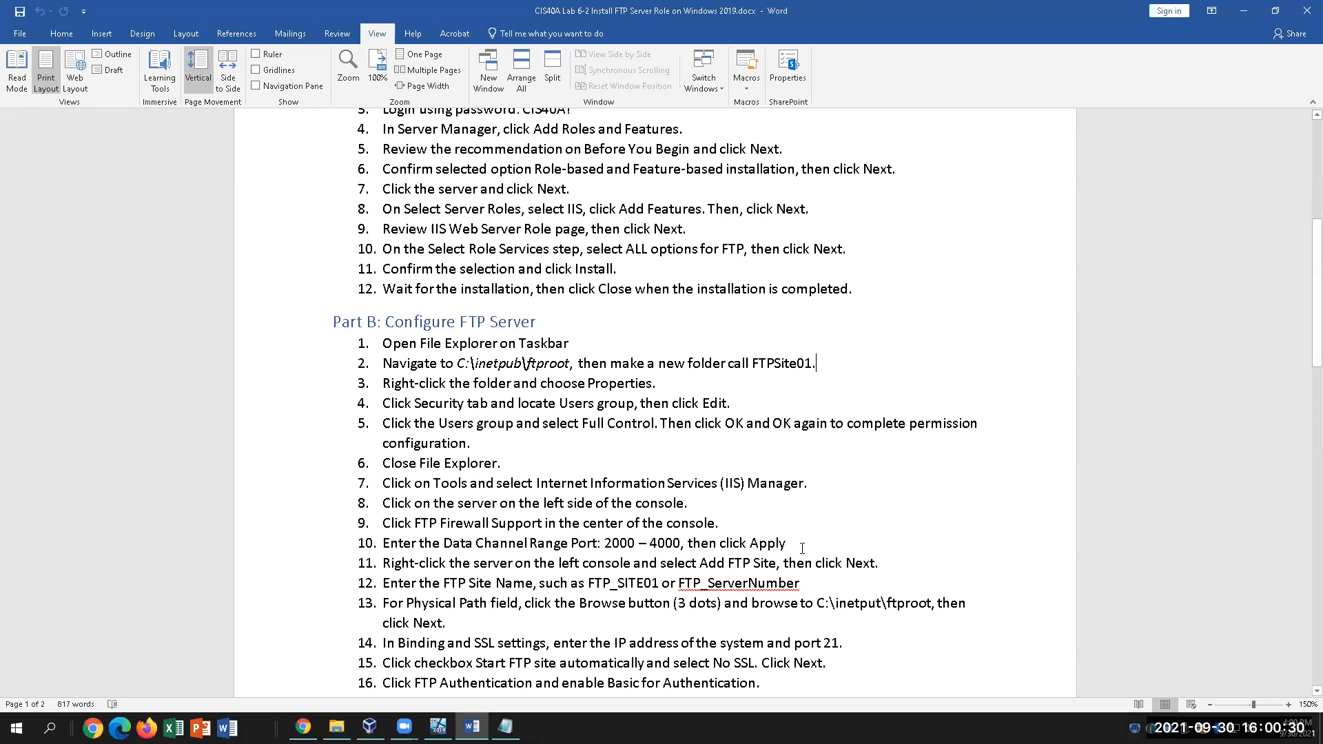
{"action": "scroll", "coordinate": [690, 527], "scroll_direction": "down", "scroll_amount": 1}
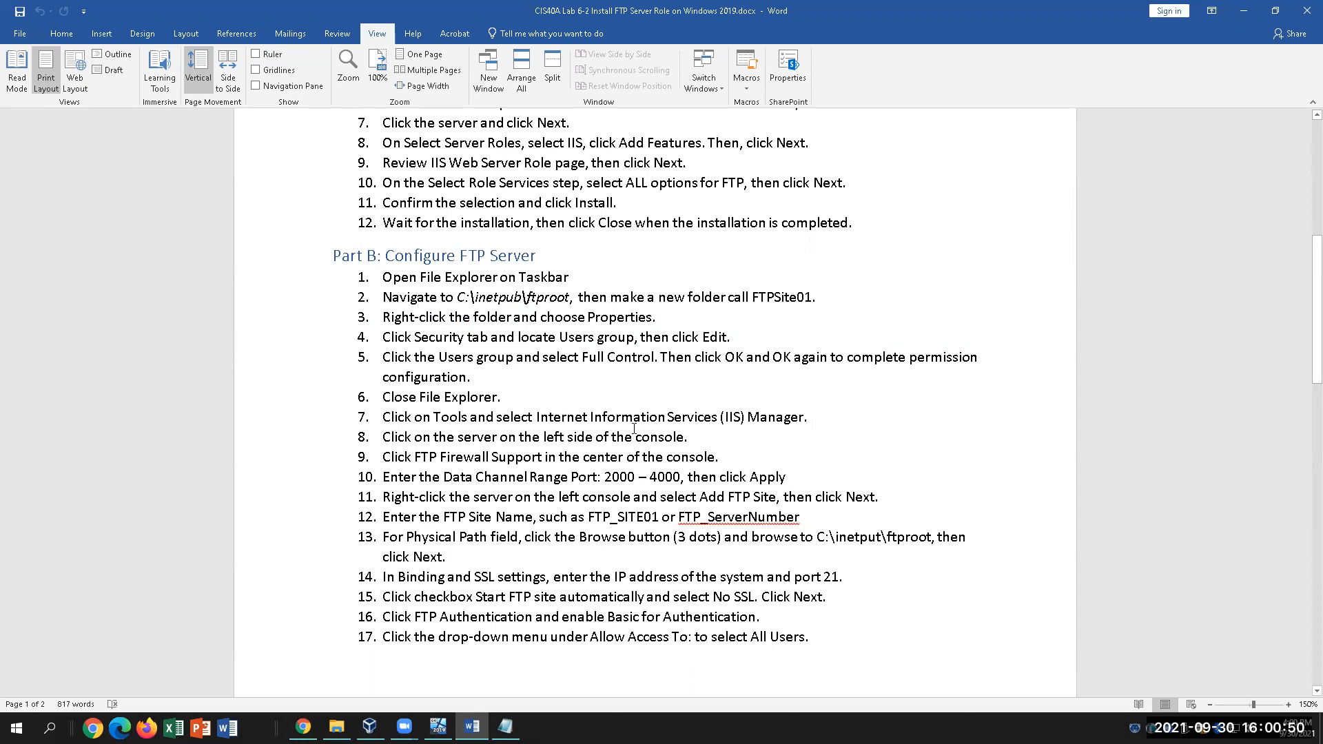
{"action": "left_click", "coordinate": [528, 394]}
{"action": "left_click", "coordinate": [471, 417]}
{"action": "left_click_drag", "start_coordinate": [815, 425], "coordinate": [590, 422]}
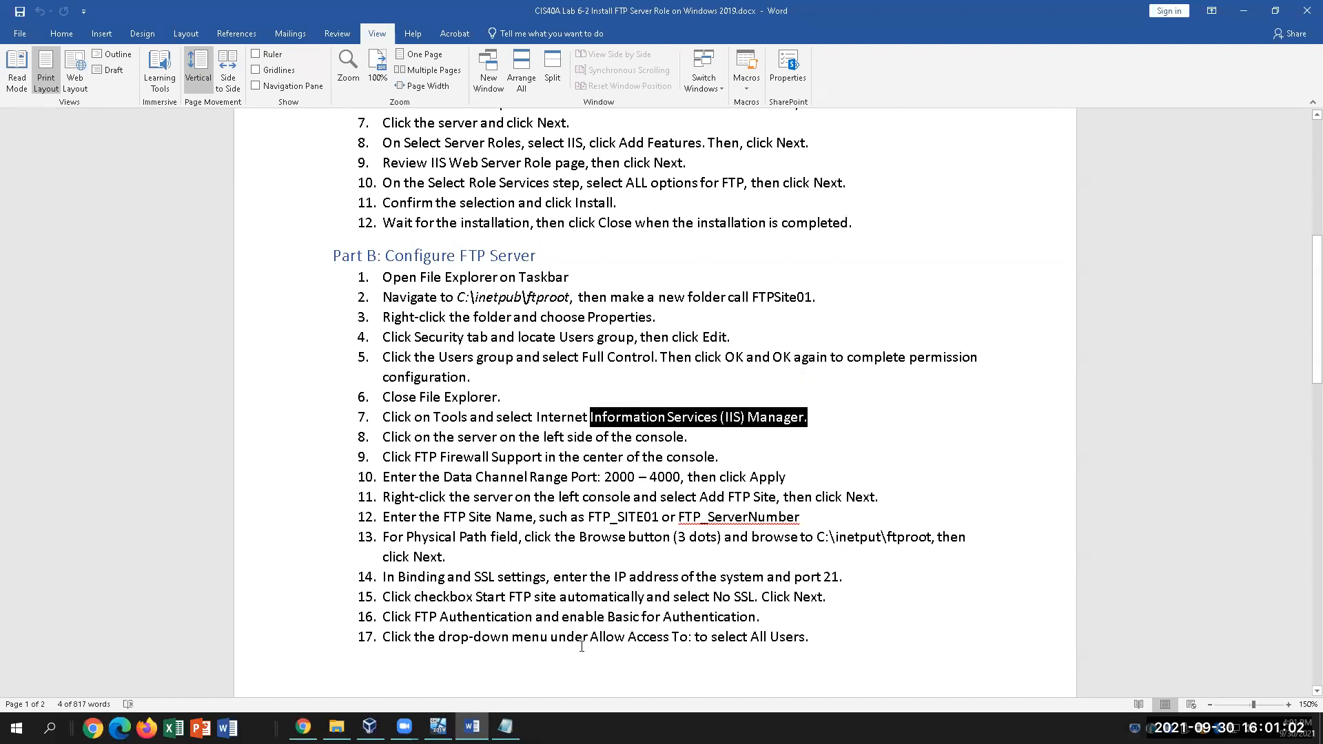
Close File Explorer and start IIS Manager maximized from Server Manager's Tools menu
{"action": "left_click", "coordinate": [438, 727]}
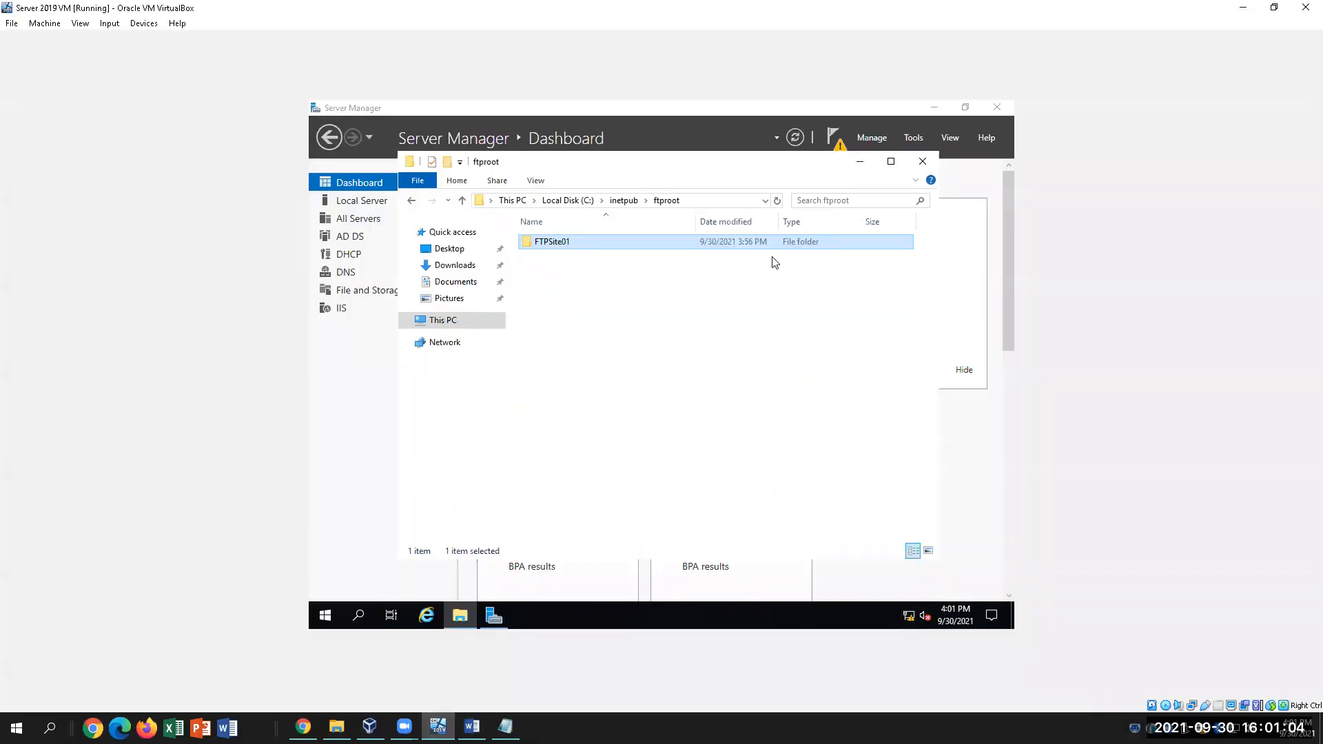
{"action": "left_click", "coordinate": [925, 161]}
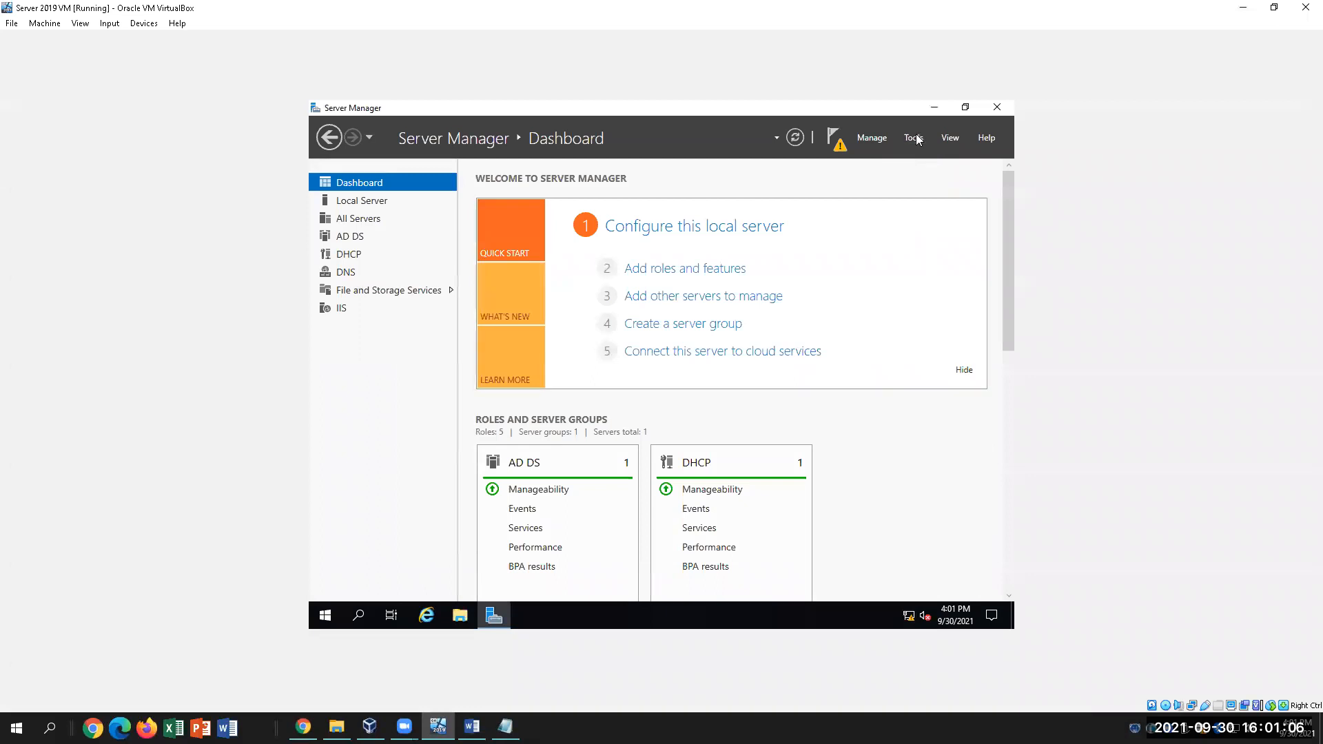
{"action": "left_click", "coordinate": [914, 137]}
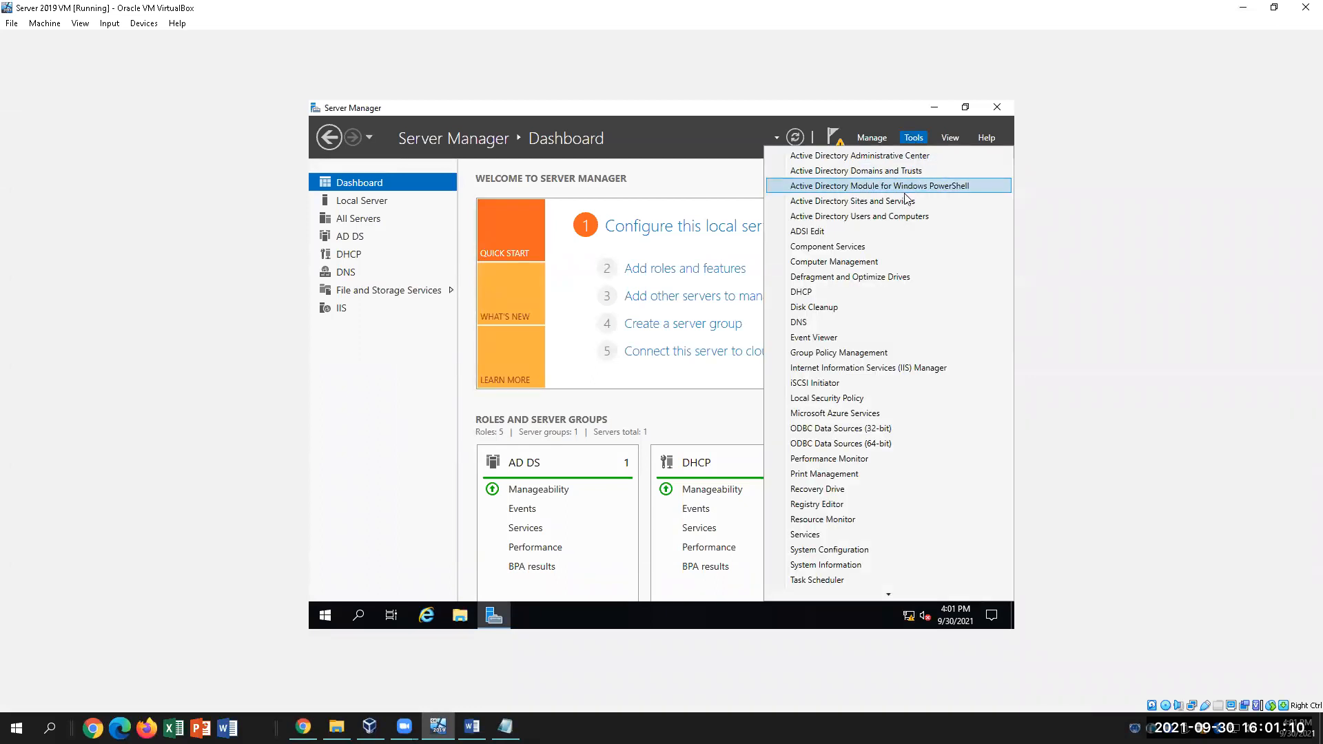
{"action": "left_click", "coordinate": [863, 367]}
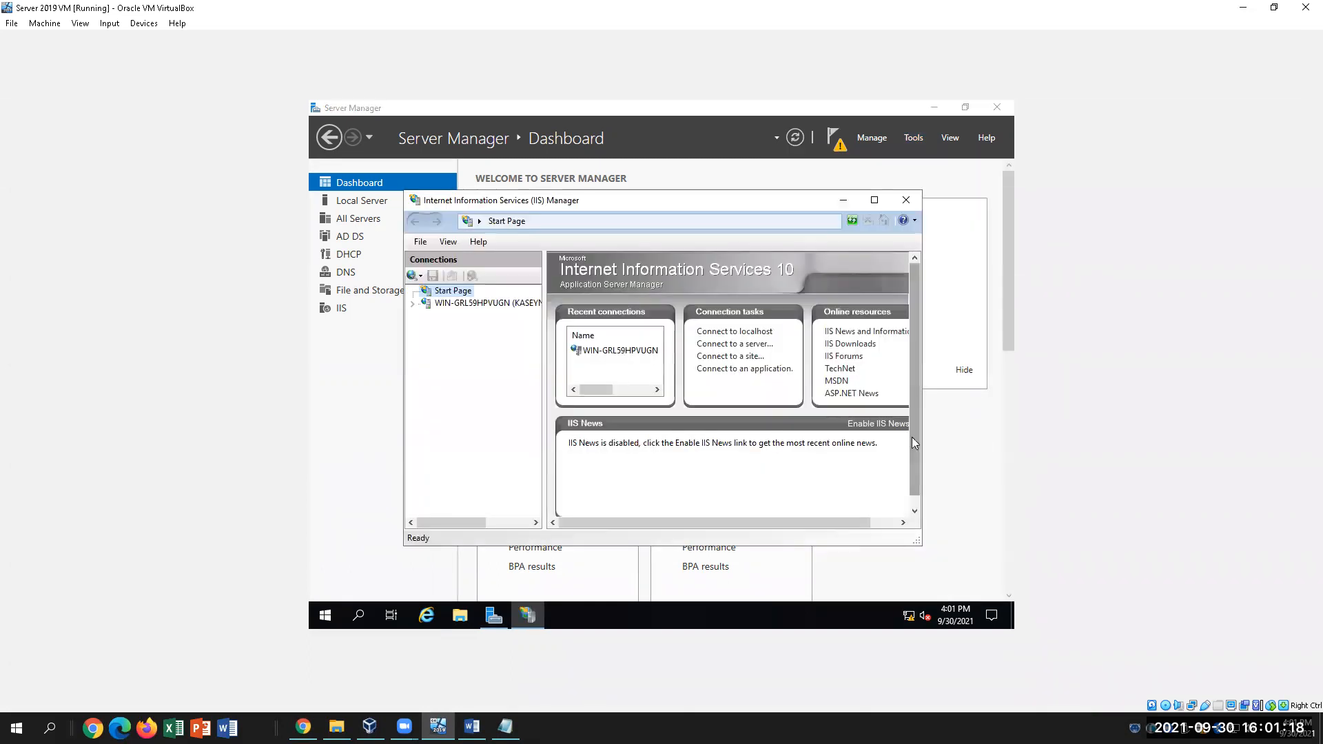
{"action": "left_click", "coordinate": [875, 200]}
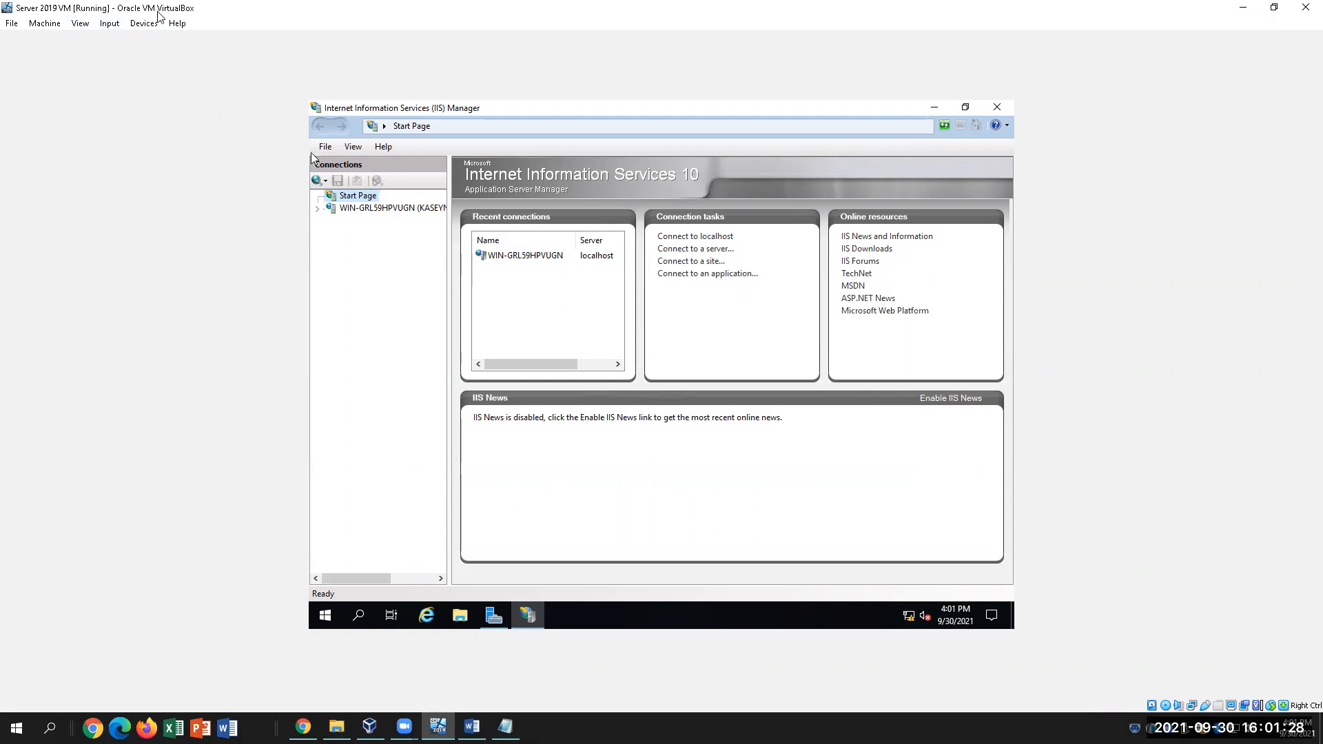
In the VM's Network settings, switch Adapter 1 from Host-only Adapter to NAT and save
{"action": "left_click", "coordinate": [47, 23]}
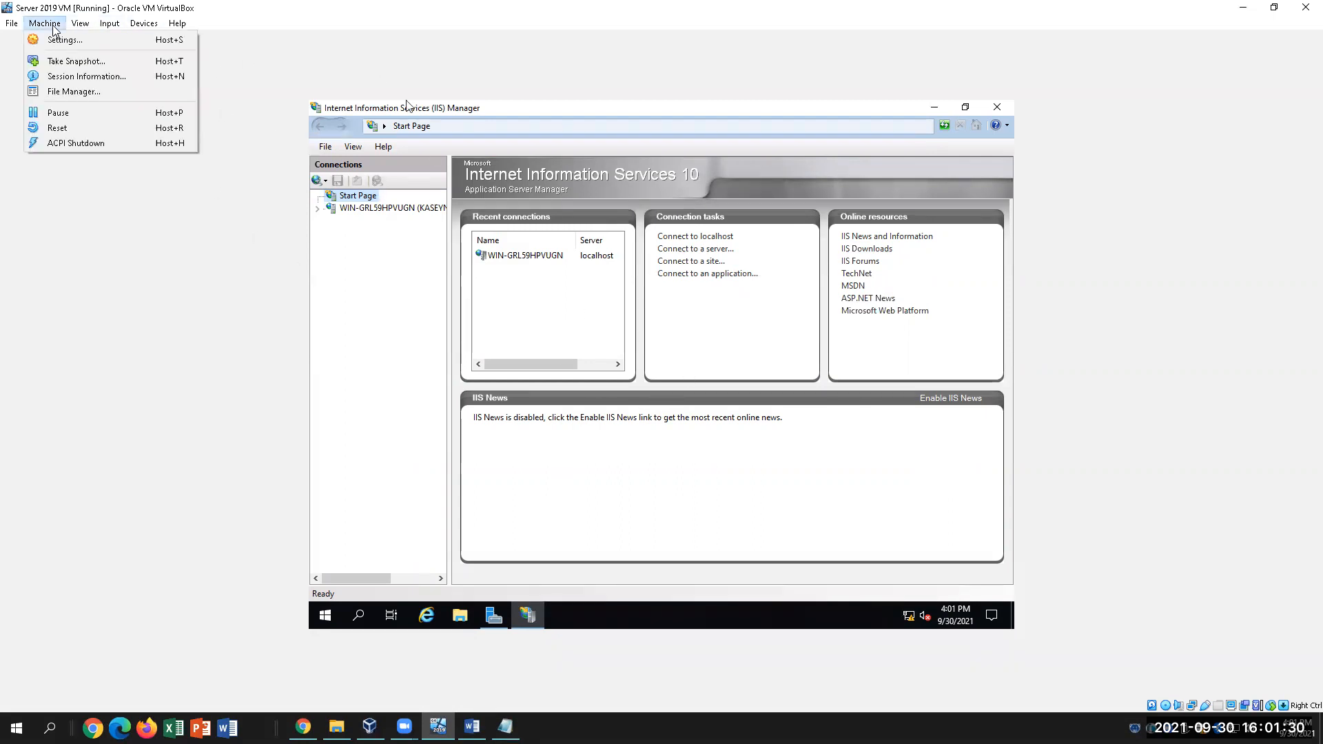
{"action": "left_click", "coordinate": [86, 42]}
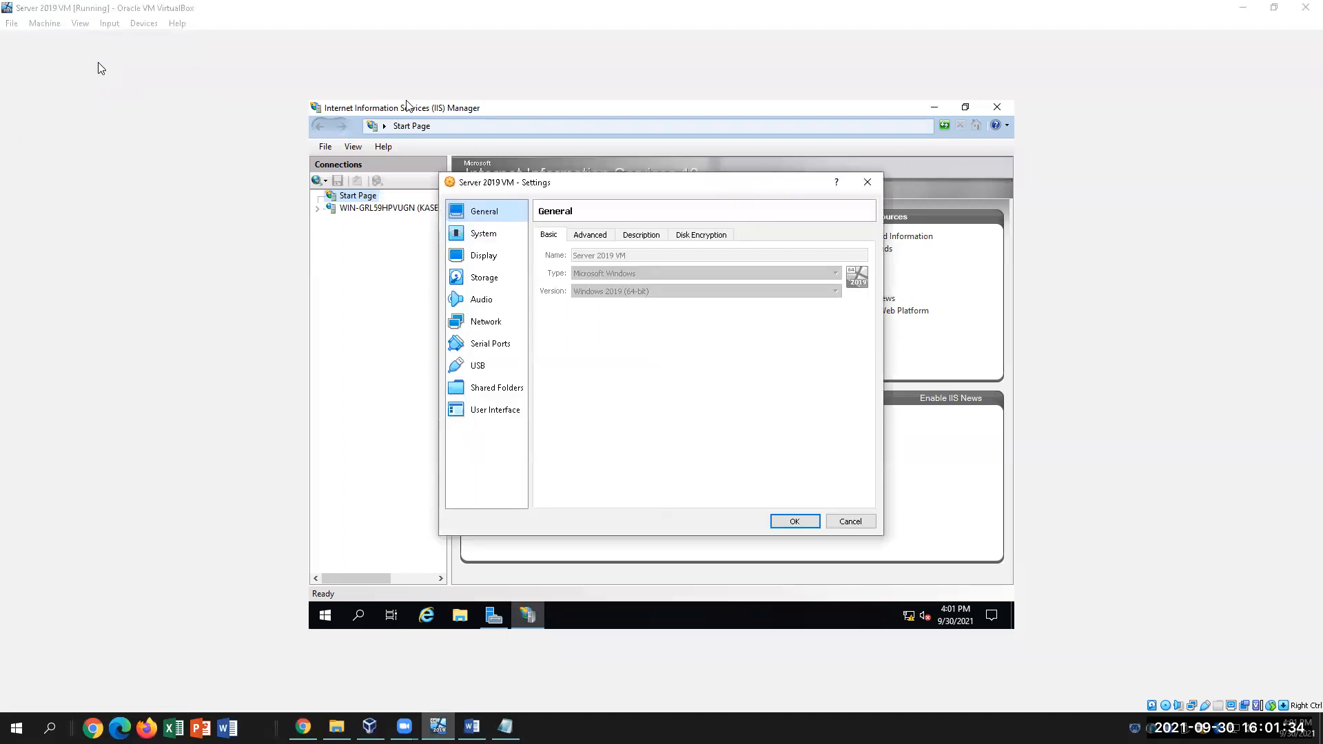
{"action": "left_click", "coordinate": [486, 321]}
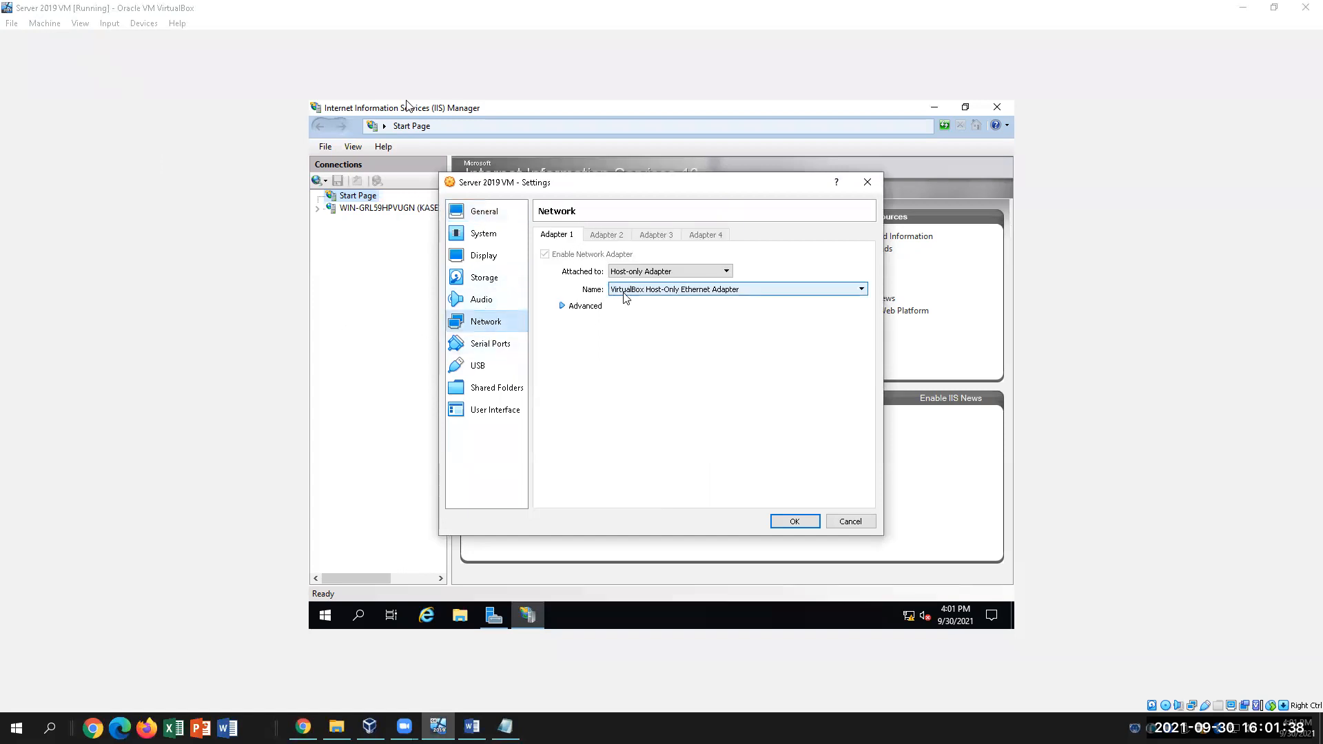
{"action": "left_click", "coordinate": [641, 271]}
{"action": "left_click", "coordinate": [650, 283]}
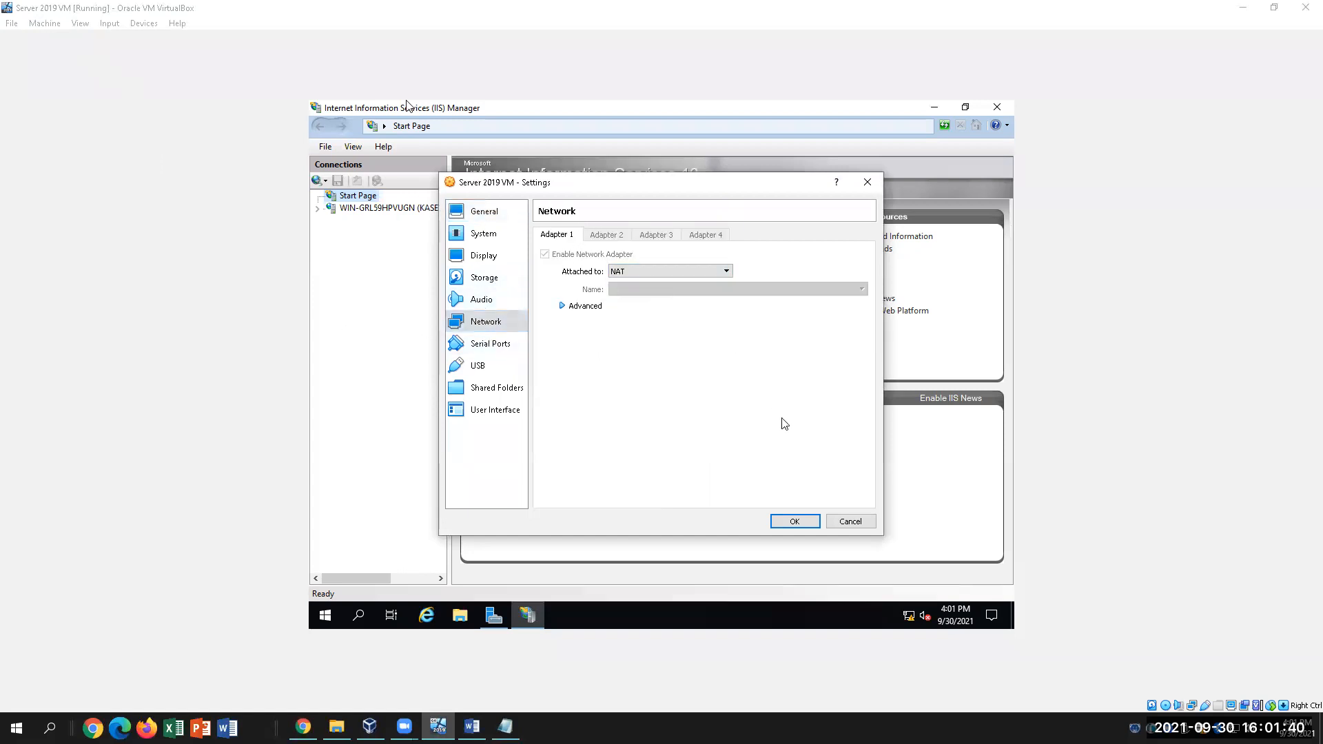
{"action": "left_click", "coordinate": [796, 521]}
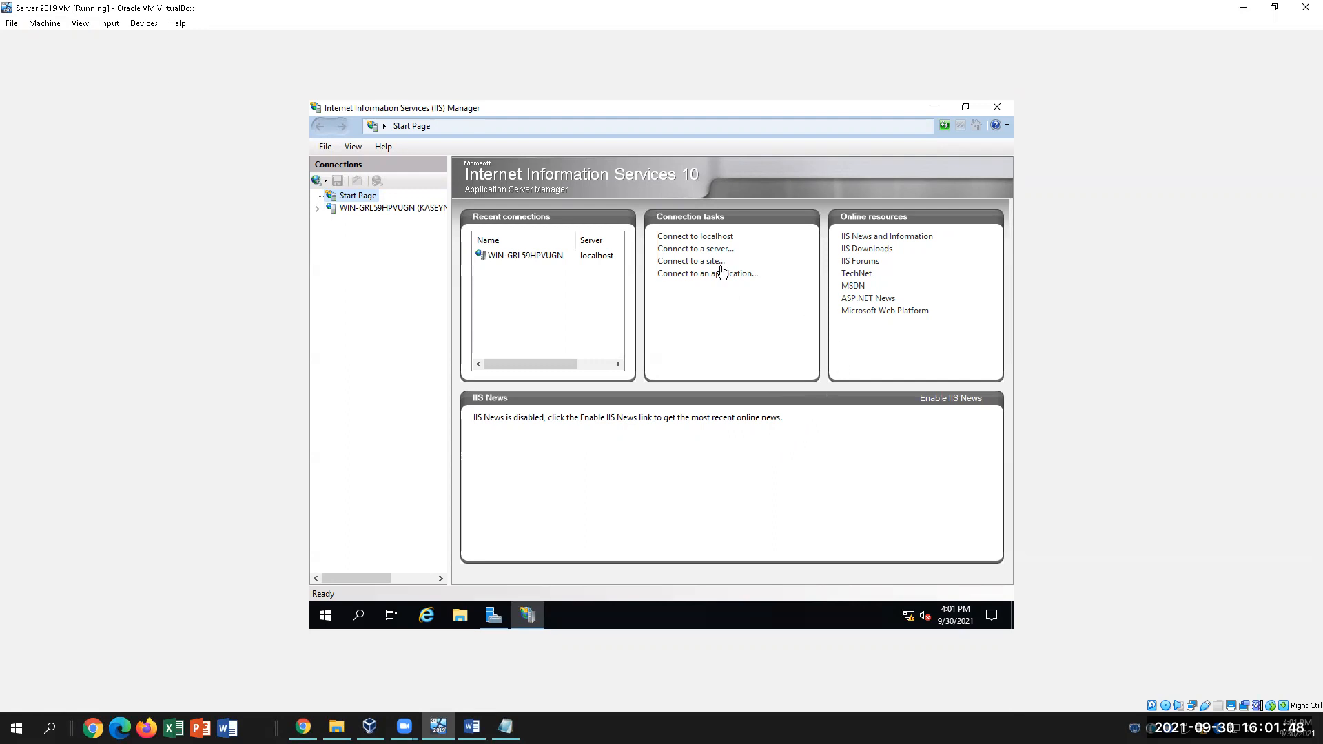
Open the WIN-GRL59HPVUGN Home page, expand it, then return to the Word instructions
{"action": "left_click", "coordinate": [363, 211]}
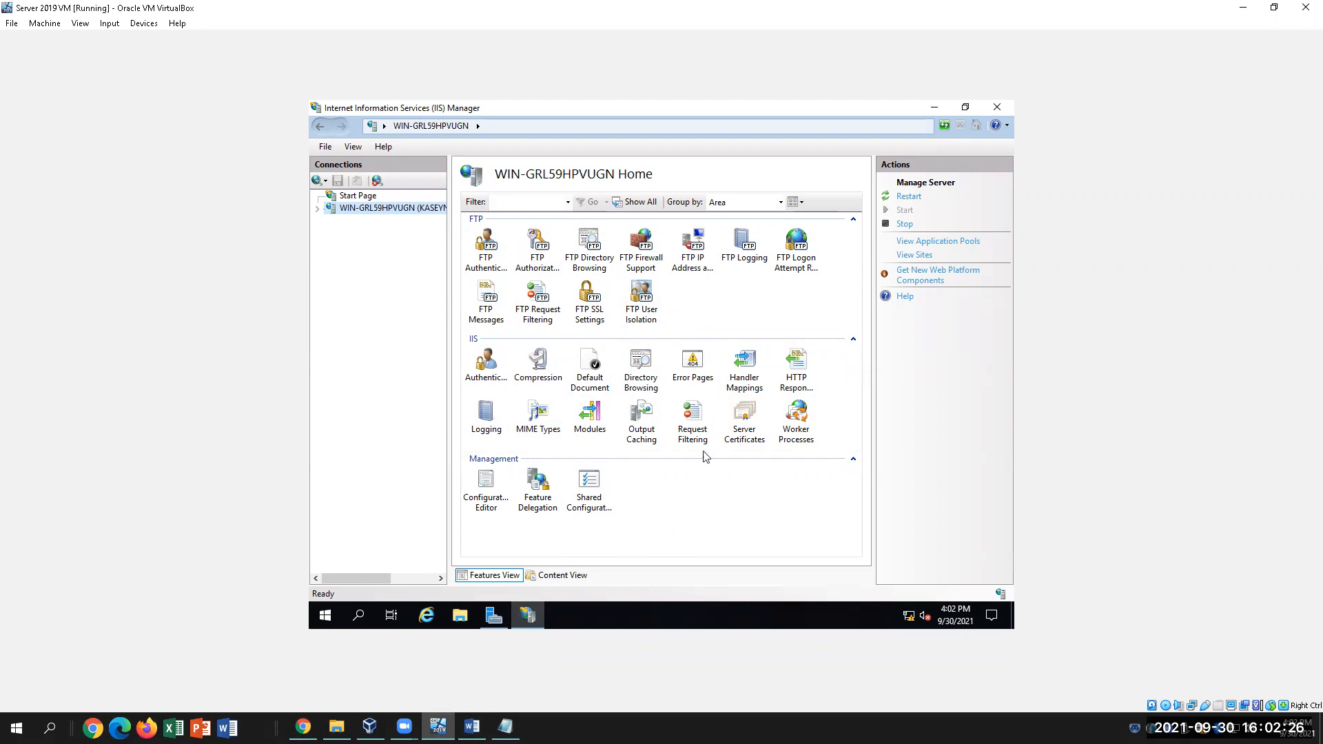
{"action": "left_click", "coordinate": [319, 210]}
{"action": "left_click", "coordinate": [472, 726]}
{"action": "left_click", "coordinate": [726, 442]}
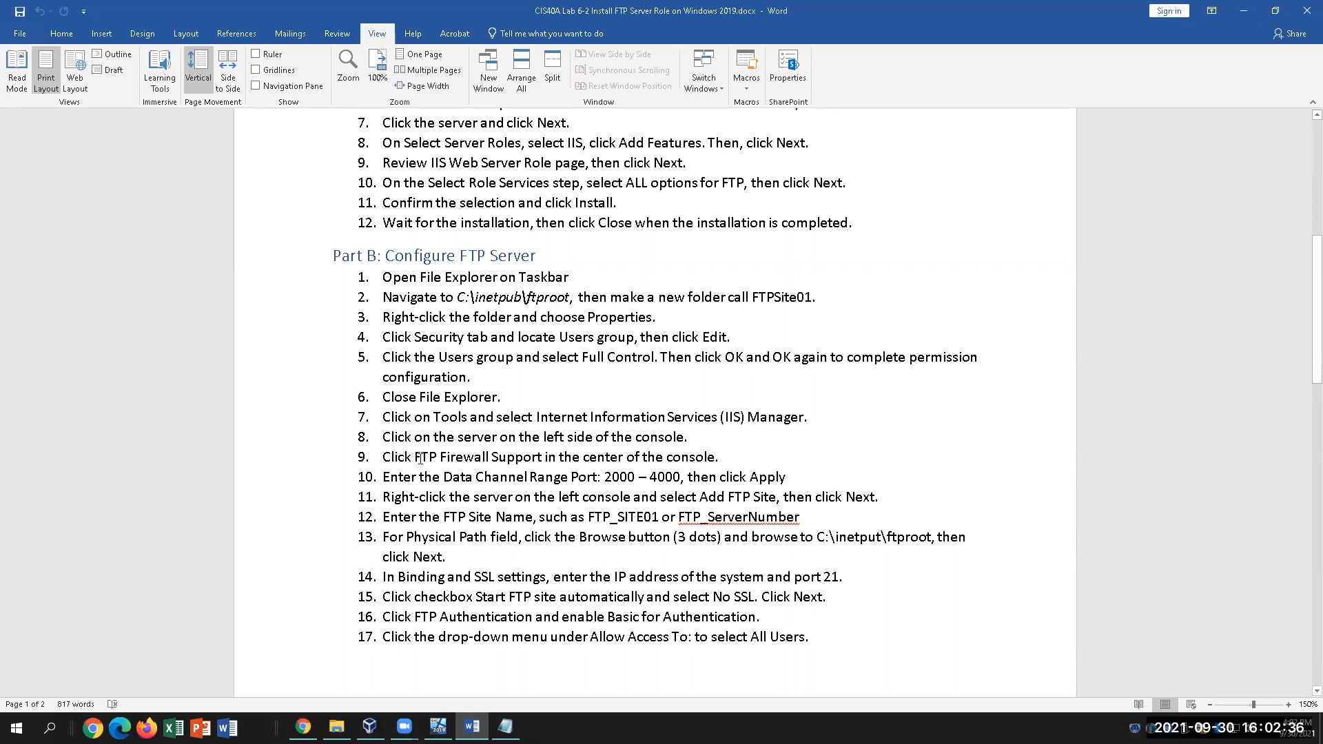
Find 'FTP Firewall Support' in Word's step 9 and select that feature in IIS Manager
{"action": "left_click_drag", "start_coordinate": [420, 459], "coordinate": [511, 458]}
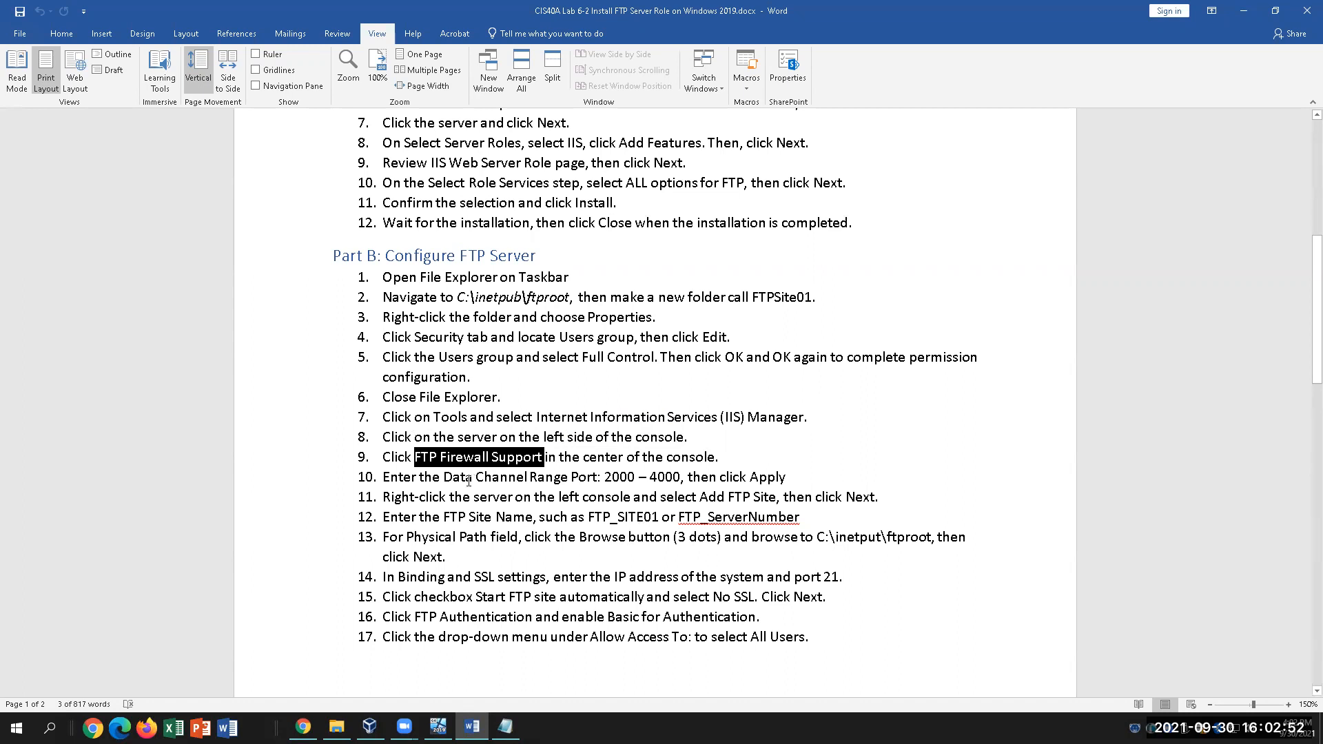
{"action": "left_click", "coordinate": [439, 727]}
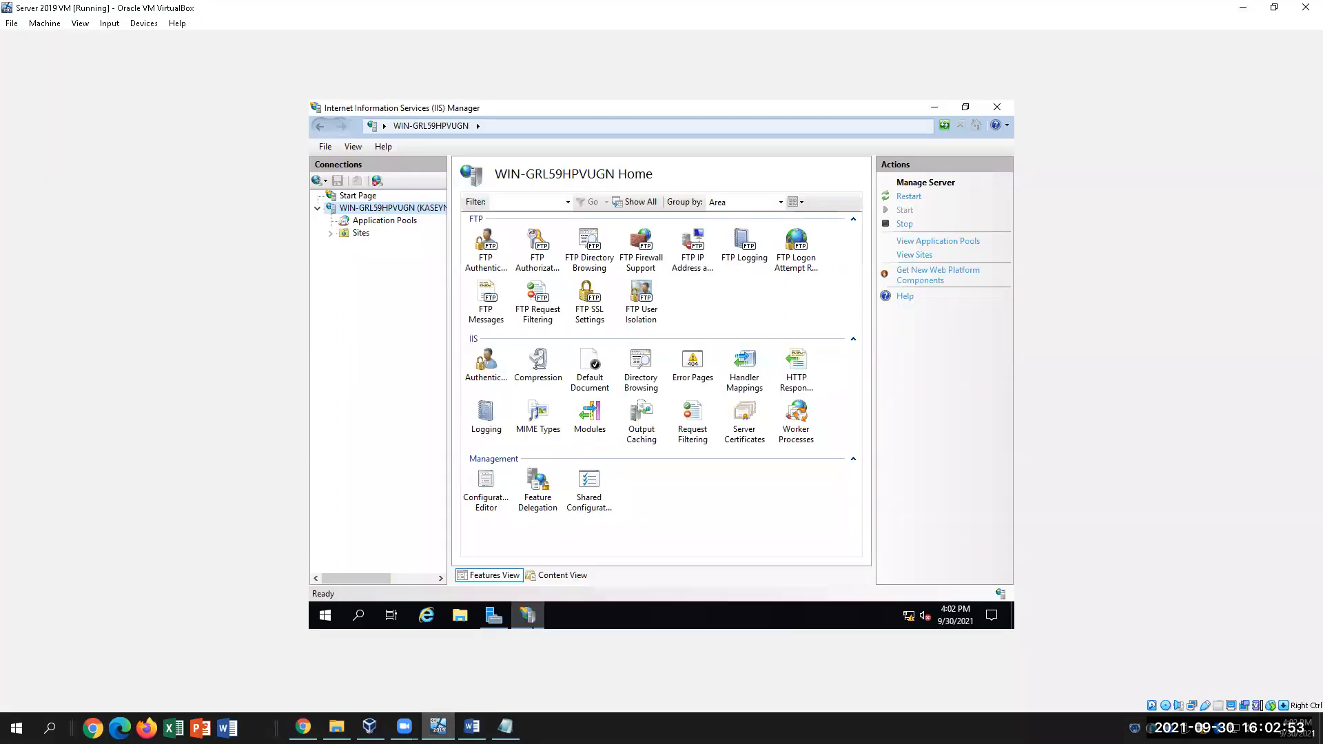
{"action": "left_click", "coordinate": [641, 247]}
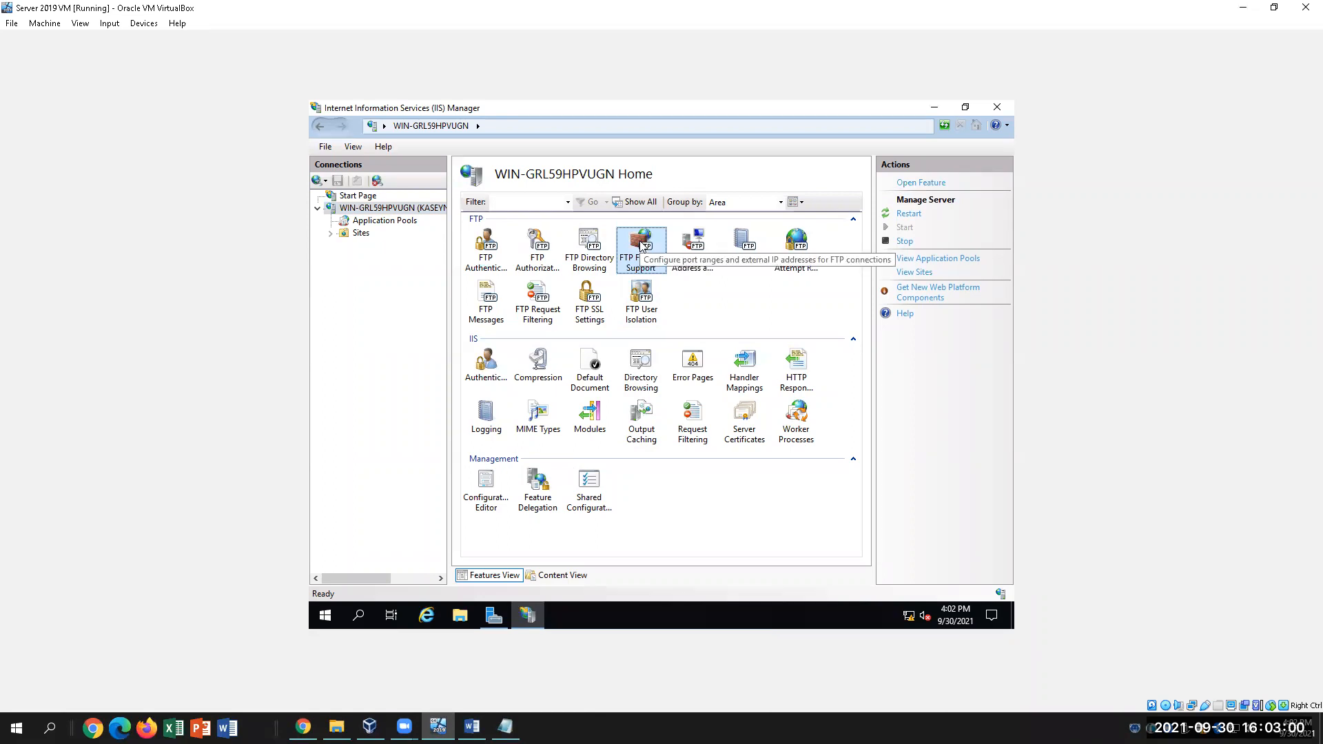
{"action": "left_click", "coordinate": [472, 727]}
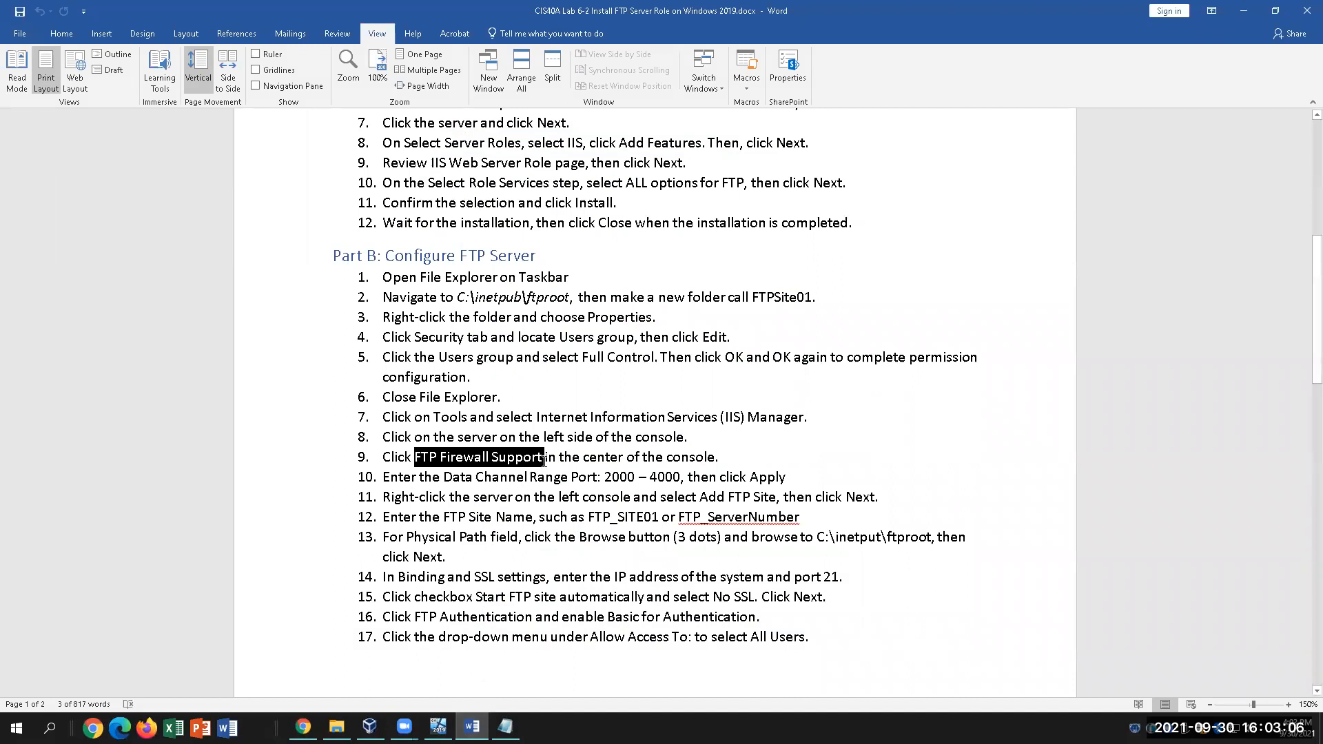
{"action": "left_click", "coordinate": [519, 501]}
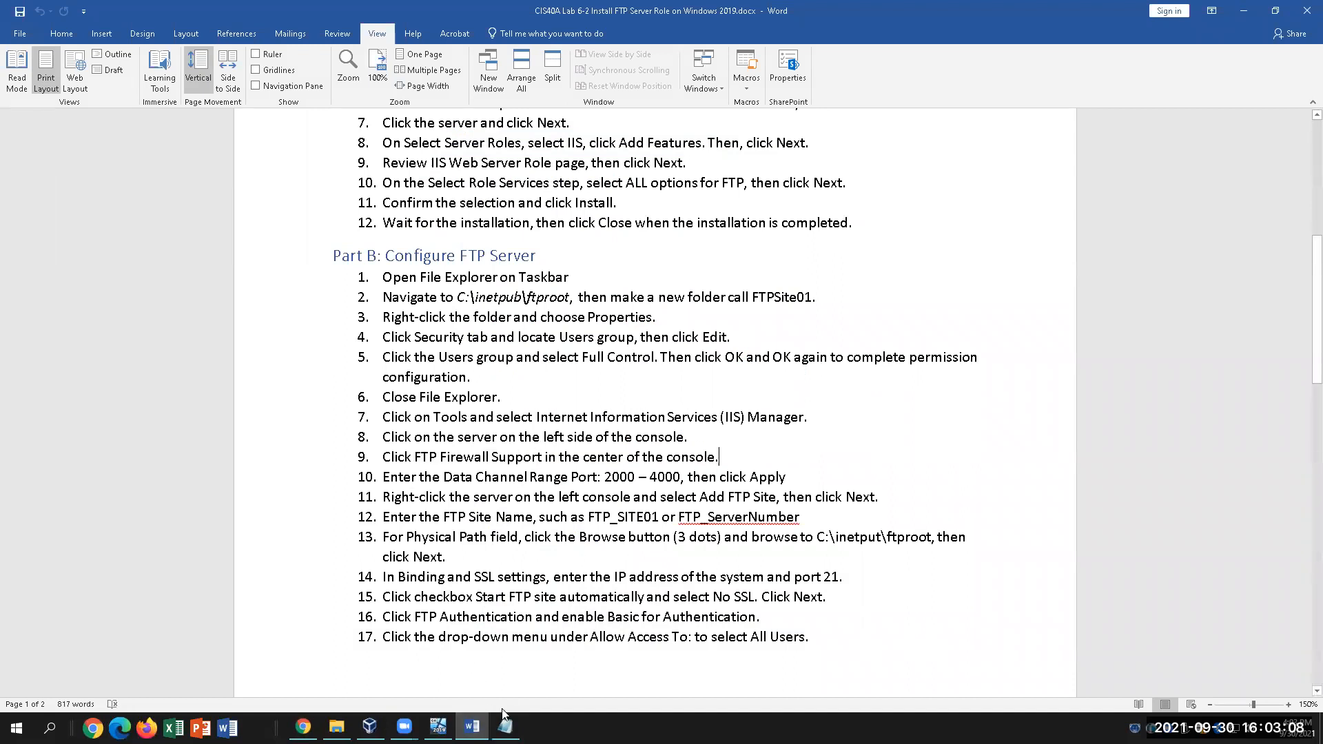
{"action": "left_click", "coordinate": [438, 727]}
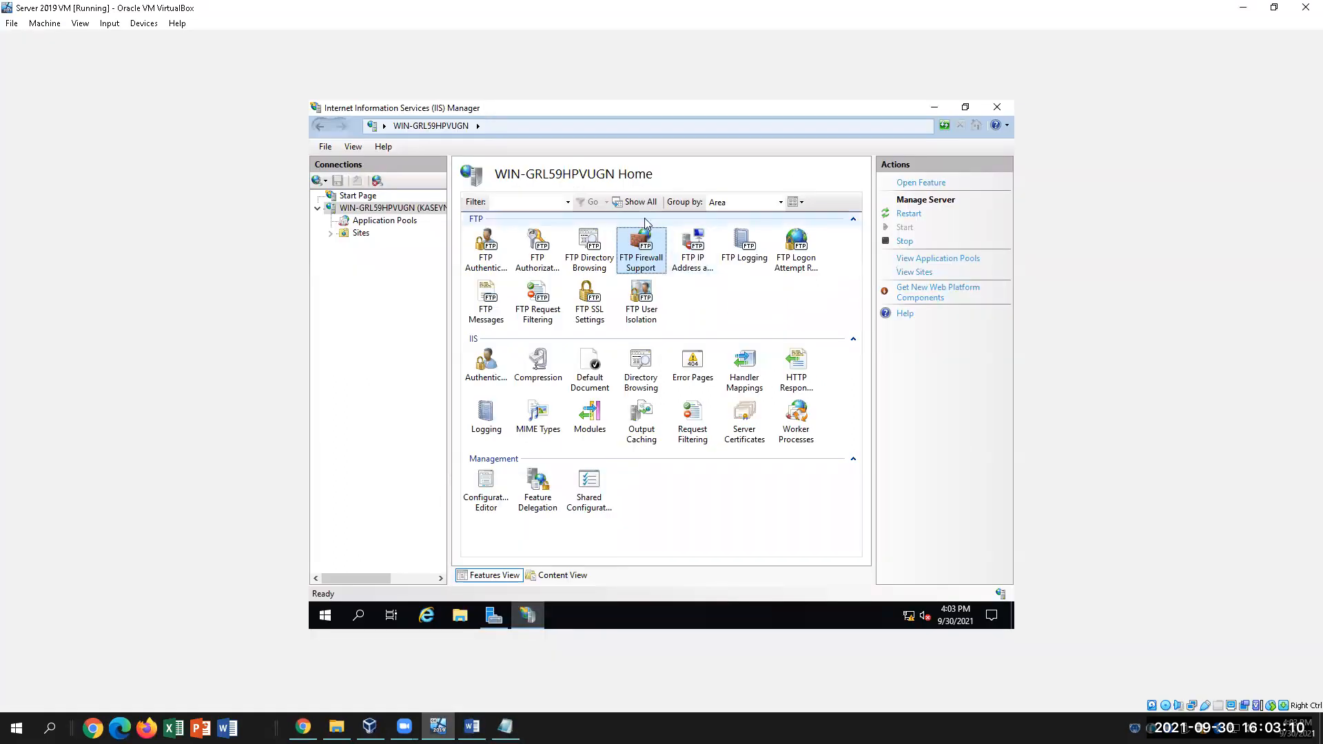
Open FTP Firewall Support and place the cursor in the External IP Address of Firewall box
{"action": "double_click", "coordinate": [651, 252]}
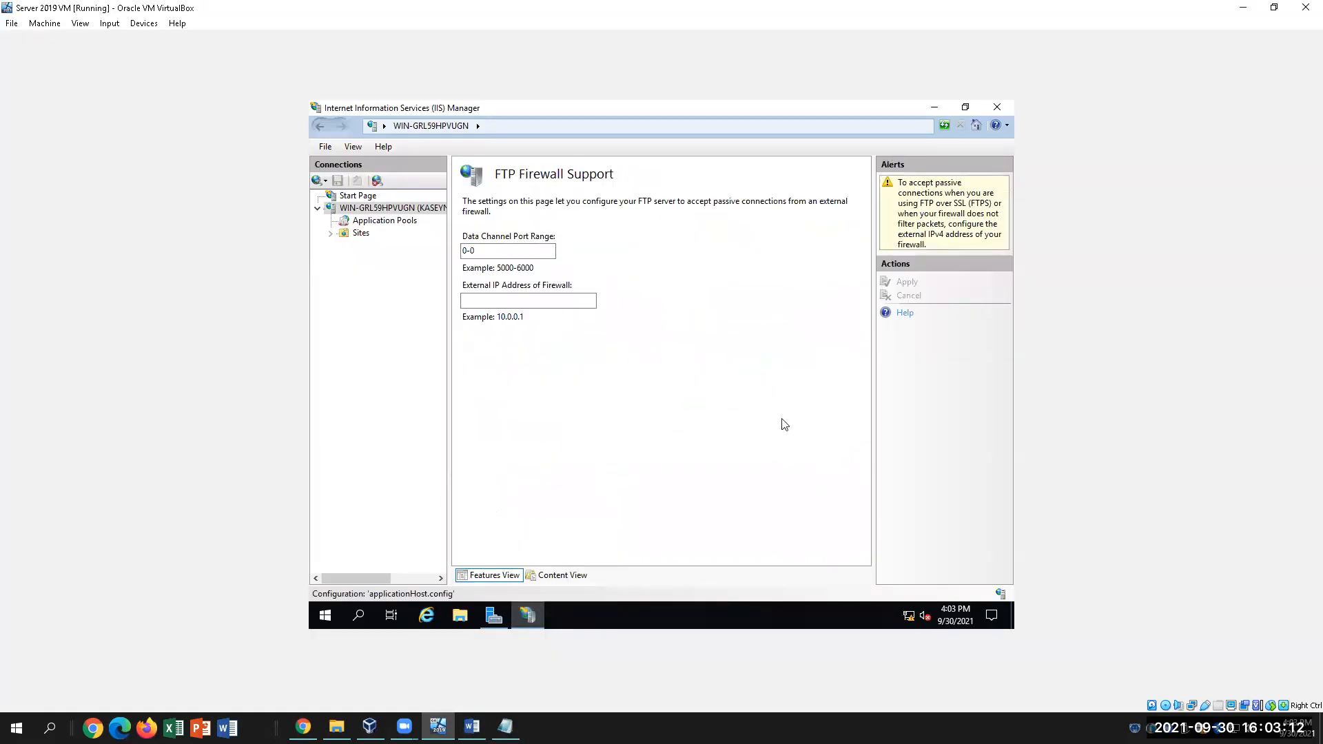
{"action": "left_click", "coordinate": [518, 302]}
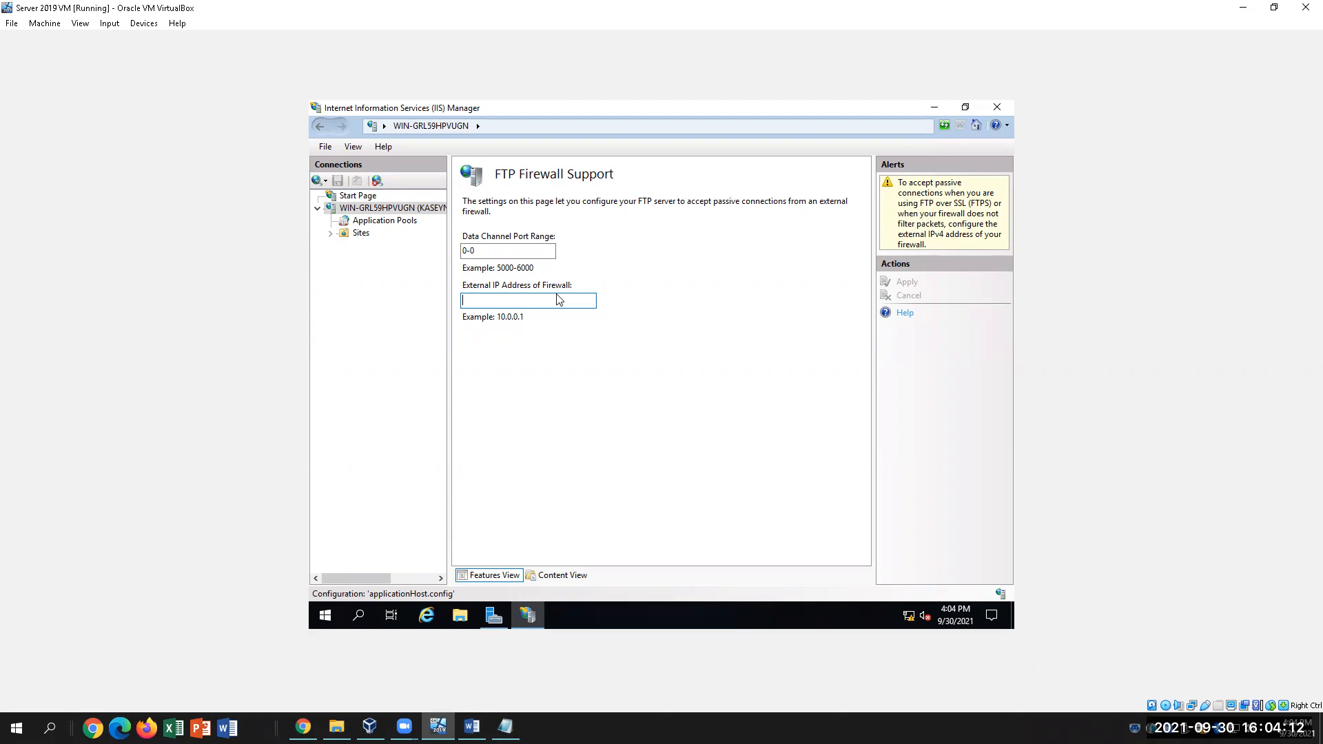
Replace the FTP Firewall Support data channel port range 0-0 with 2000-4000
{"action": "double_click", "coordinate": [498, 250]}
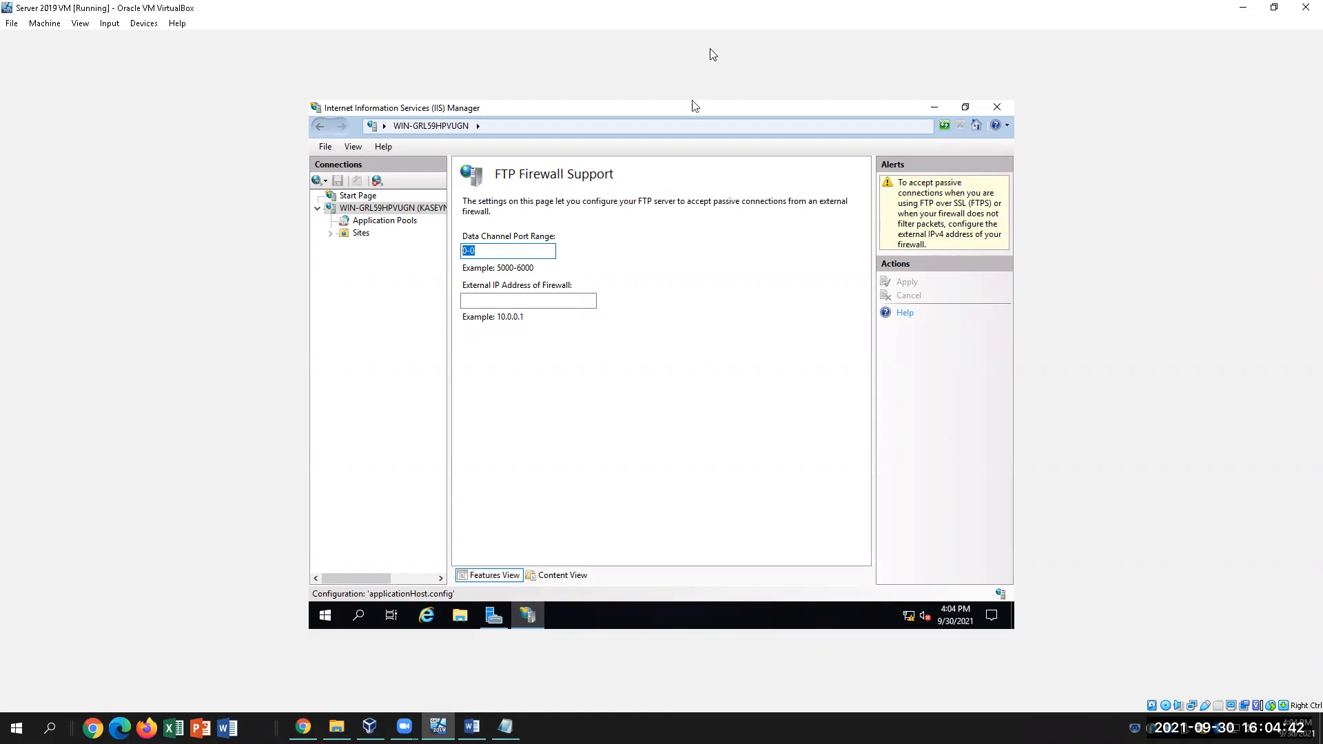
{"action": "left_click", "coordinate": [504, 251]}
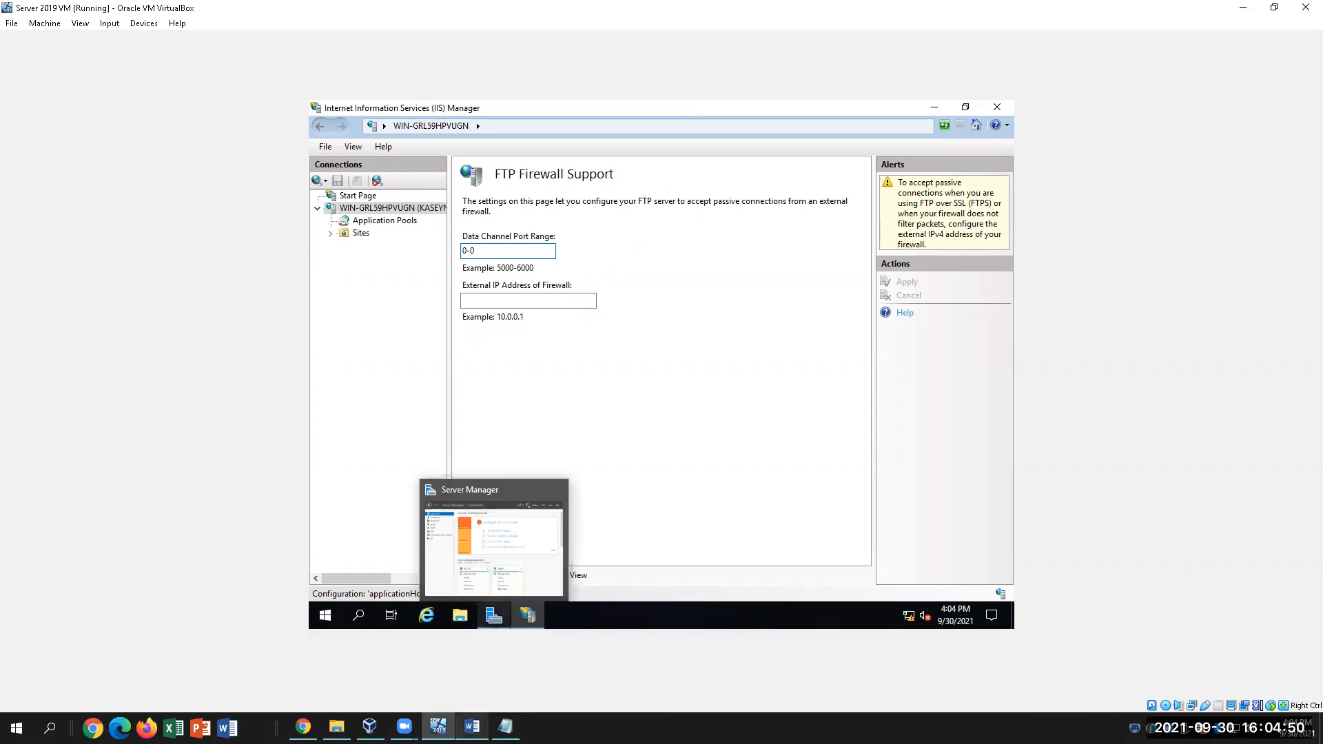
{"action": "left_click", "coordinate": [471, 726]}
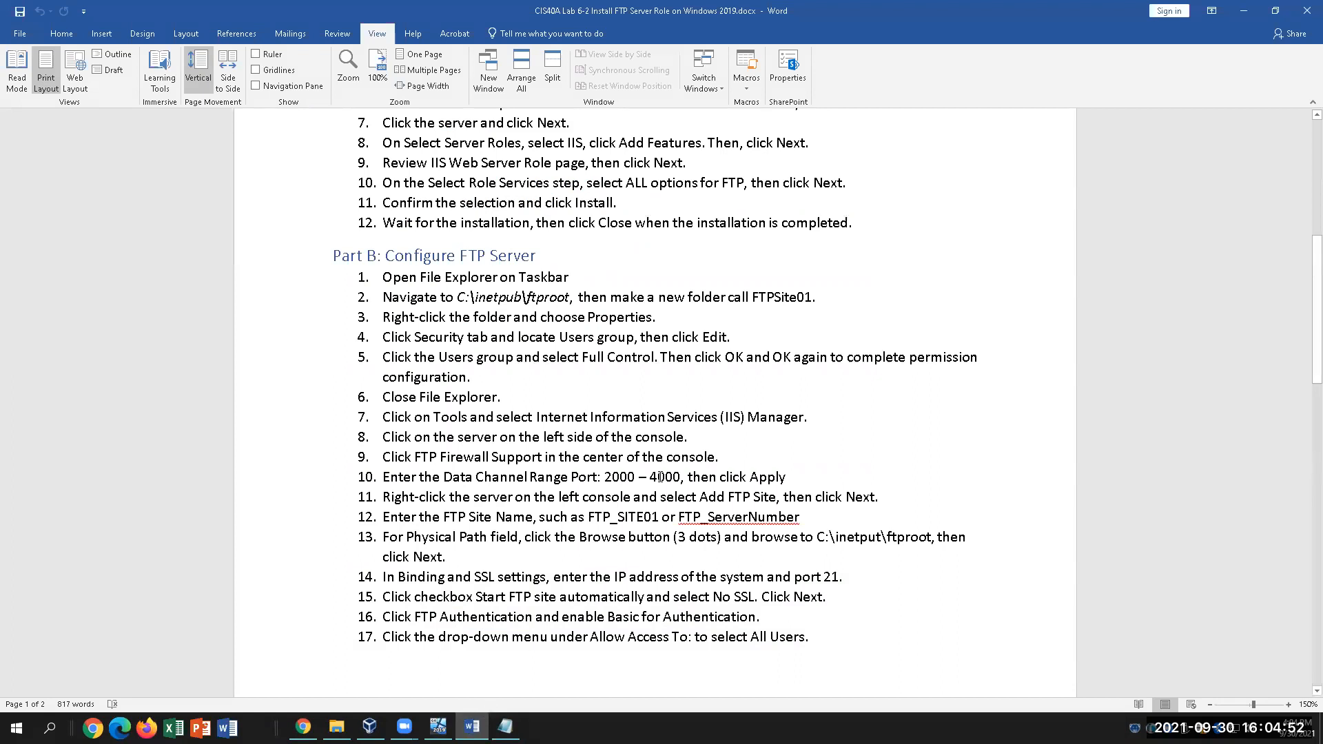
{"action": "mouse_move", "coordinate": [472, 726]}
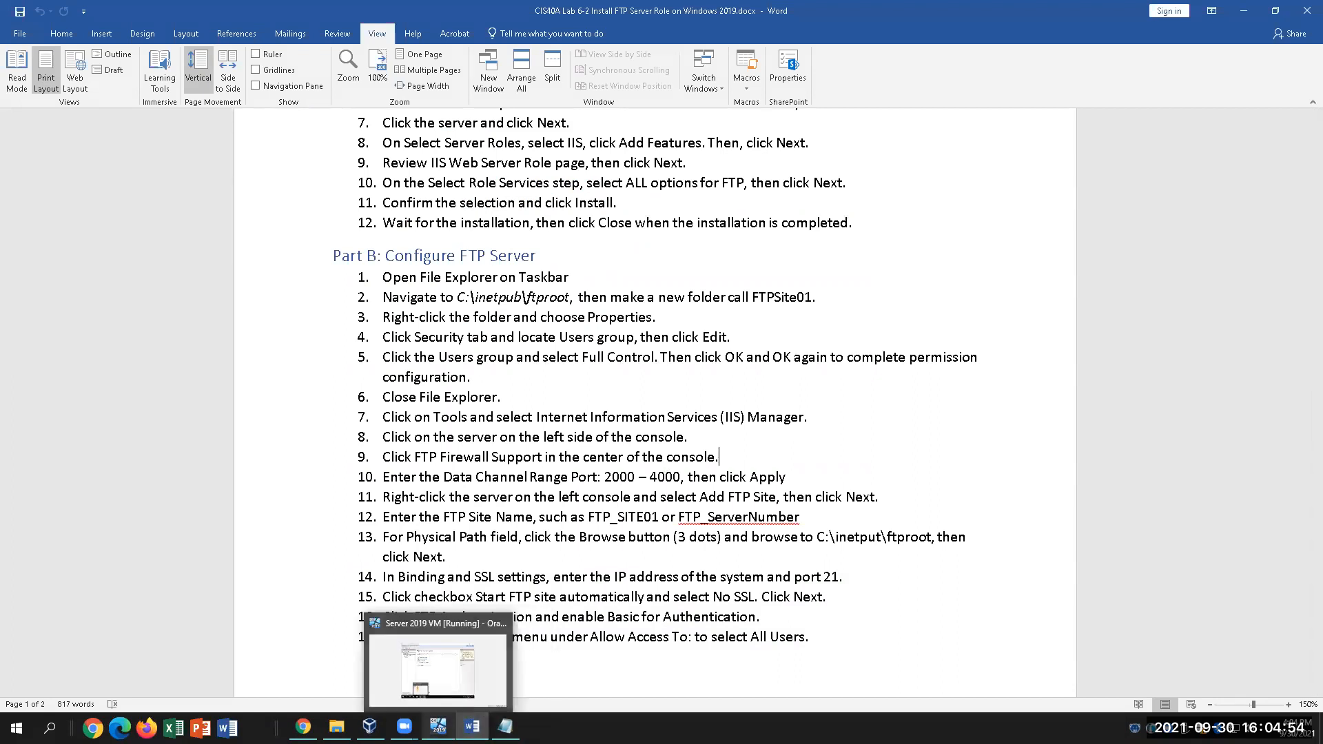
{"action": "left_click", "coordinate": [438, 726]}
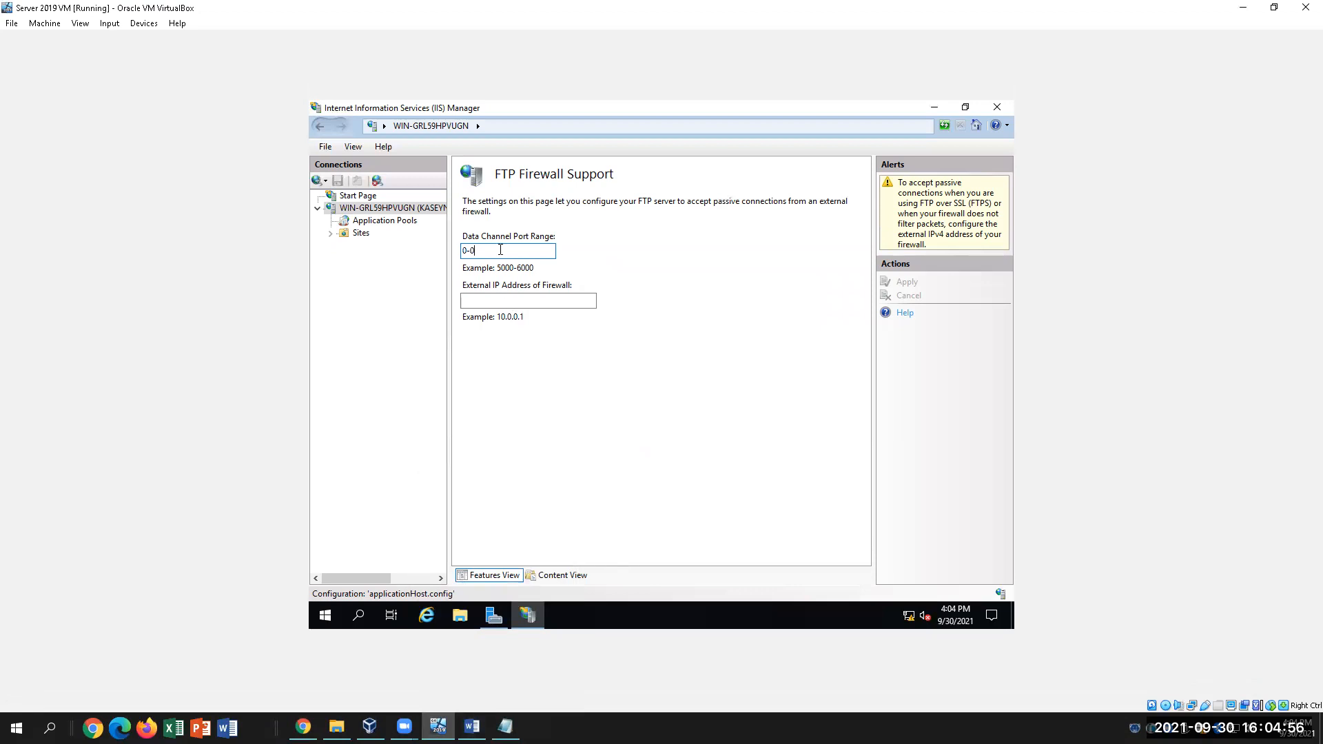
{"action": "type", "text": "2000-4000"}
{"action": "left_click", "coordinate": [472, 728]}
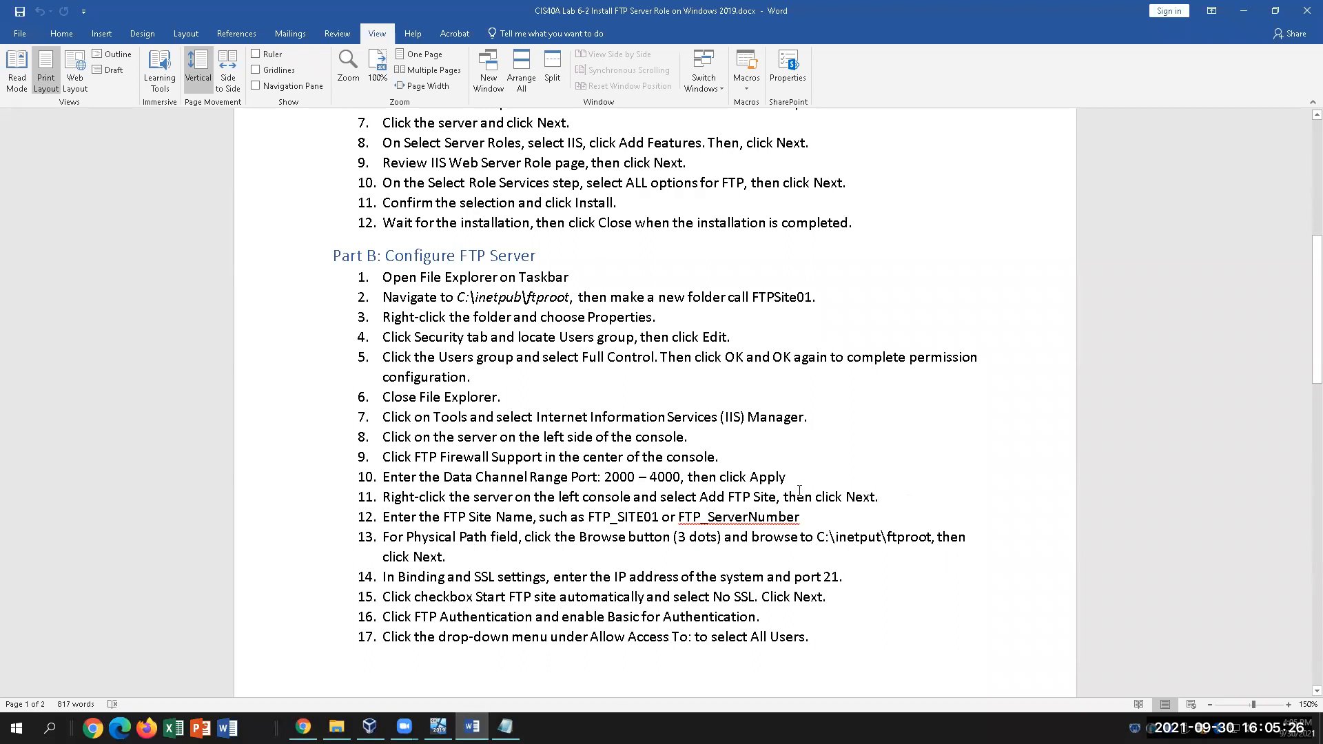
Read step 10's 'then click Apply' note in the Word guide and go back to the VM
{"action": "left_click_drag", "start_coordinate": [787, 477], "coordinate": [688, 477]}
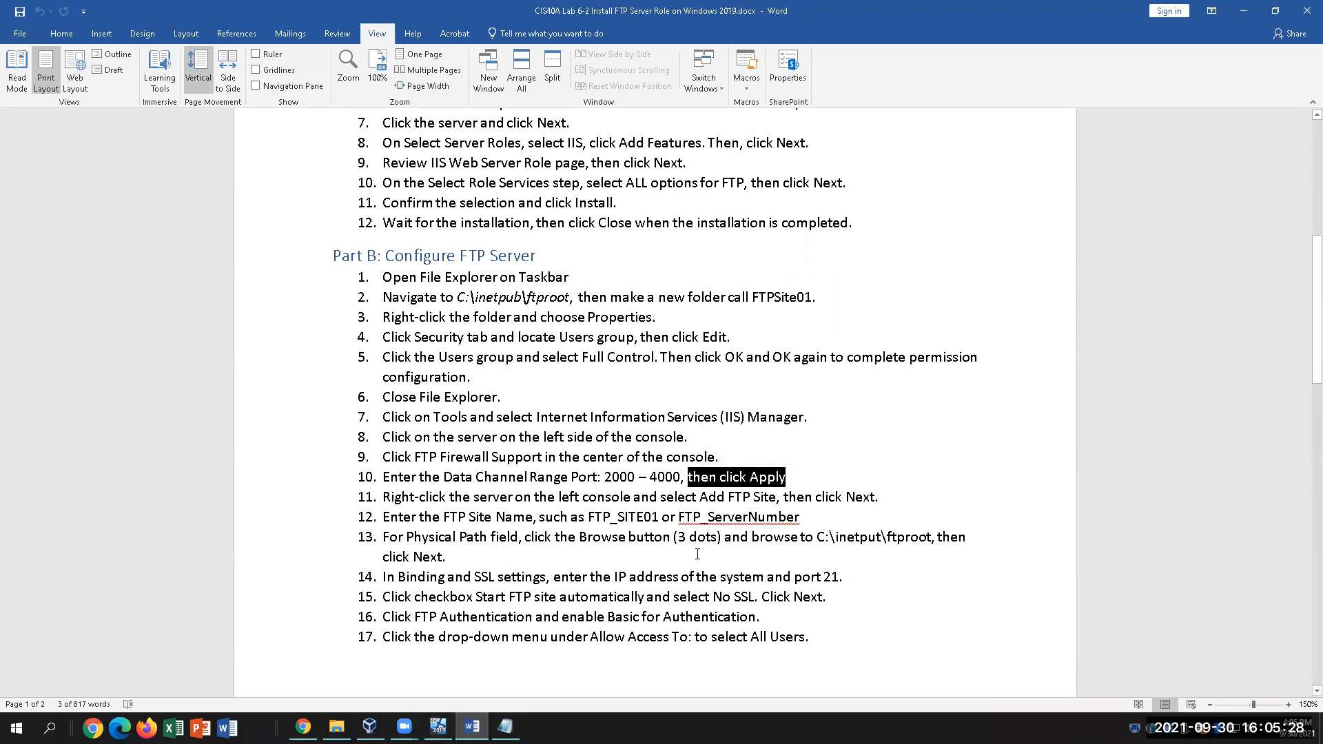
{"action": "left_click", "coordinate": [522, 497]}
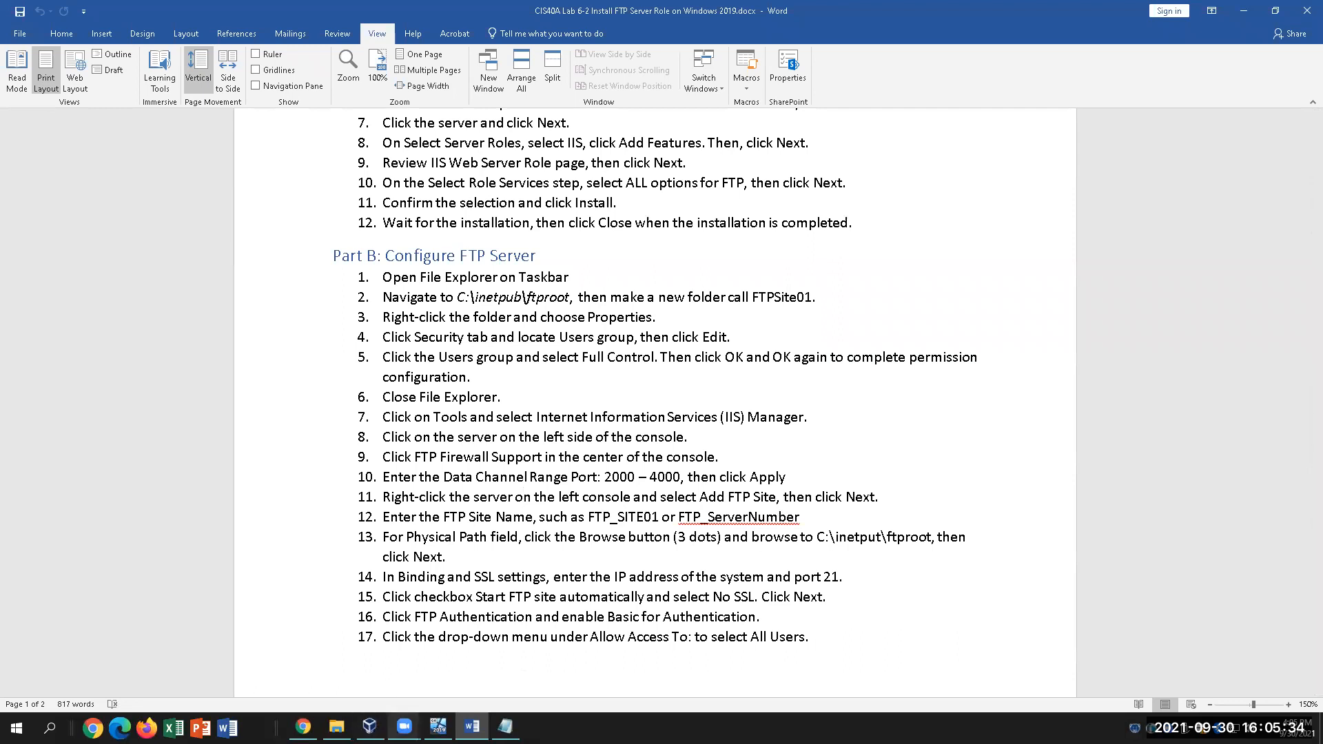
{"action": "left_click", "coordinate": [438, 726]}
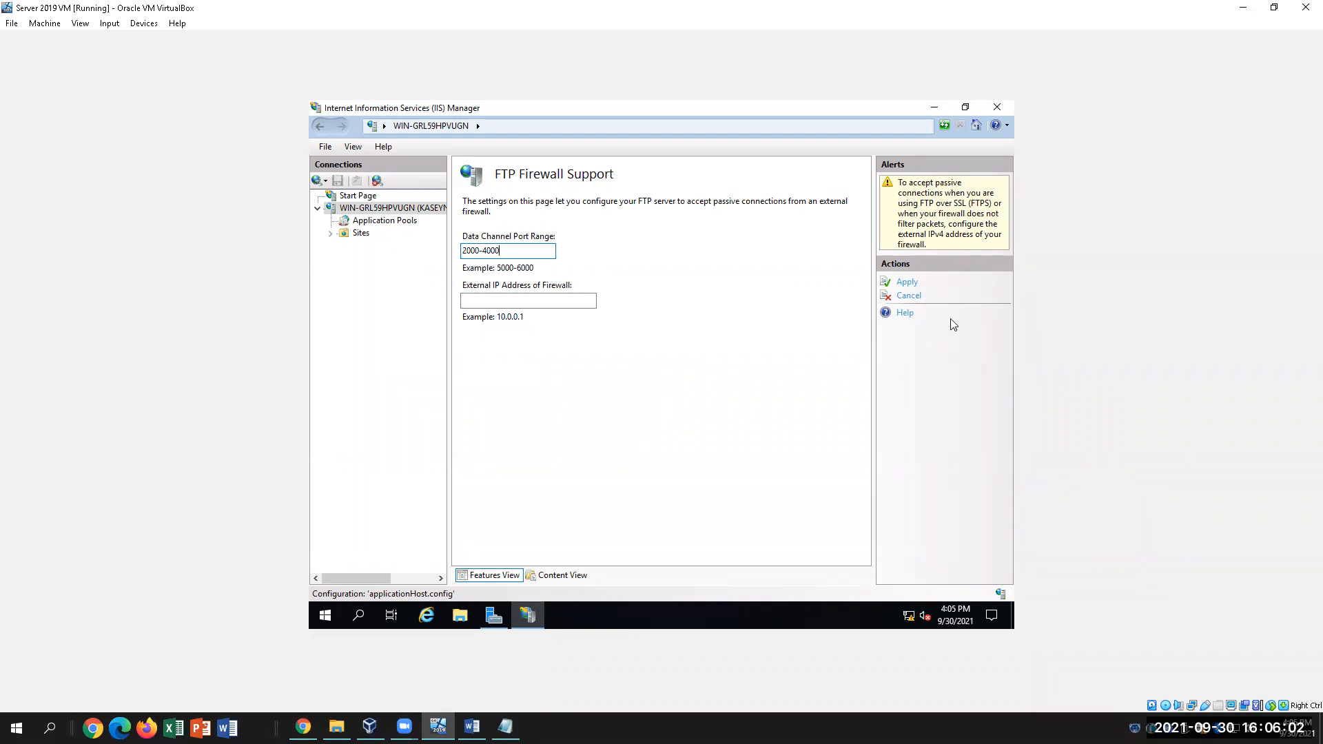
Apply the 2000-4000 port range and dismiss the FTP Firewall Support reminder
{"action": "left_click", "coordinate": [904, 283]}
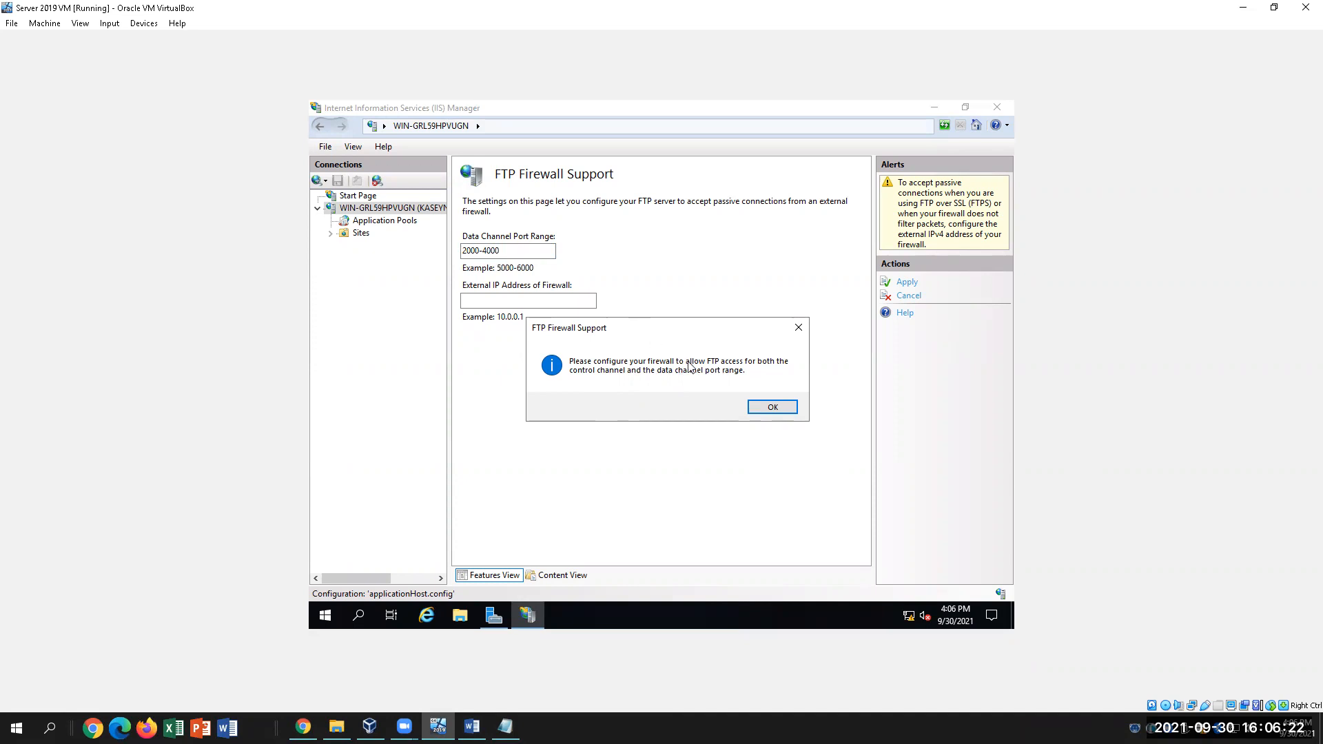
{"action": "left_click", "coordinate": [772, 407]}
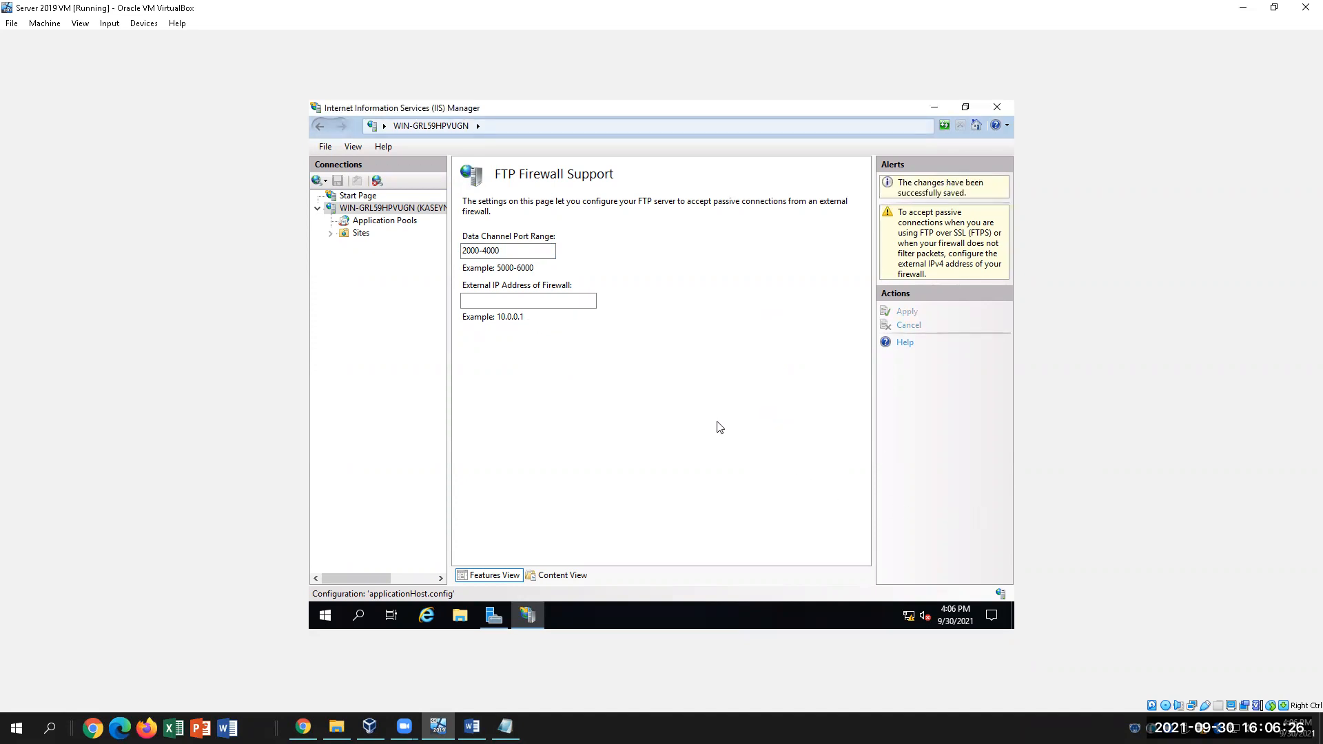
Choose Add FTP Site from the server node's context menu in Connections
{"action": "right_click", "coordinate": [379, 209]}
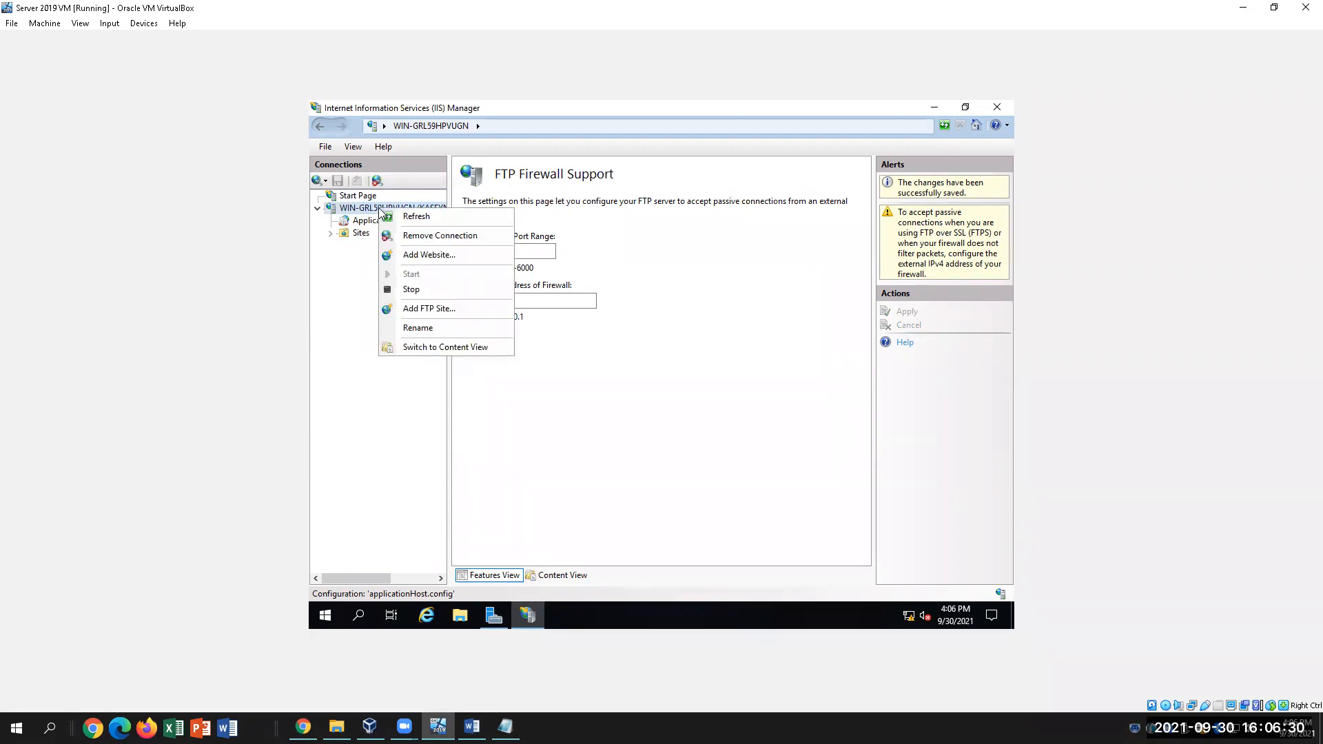
{"action": "left_click", "coordinate": [443, 319]}
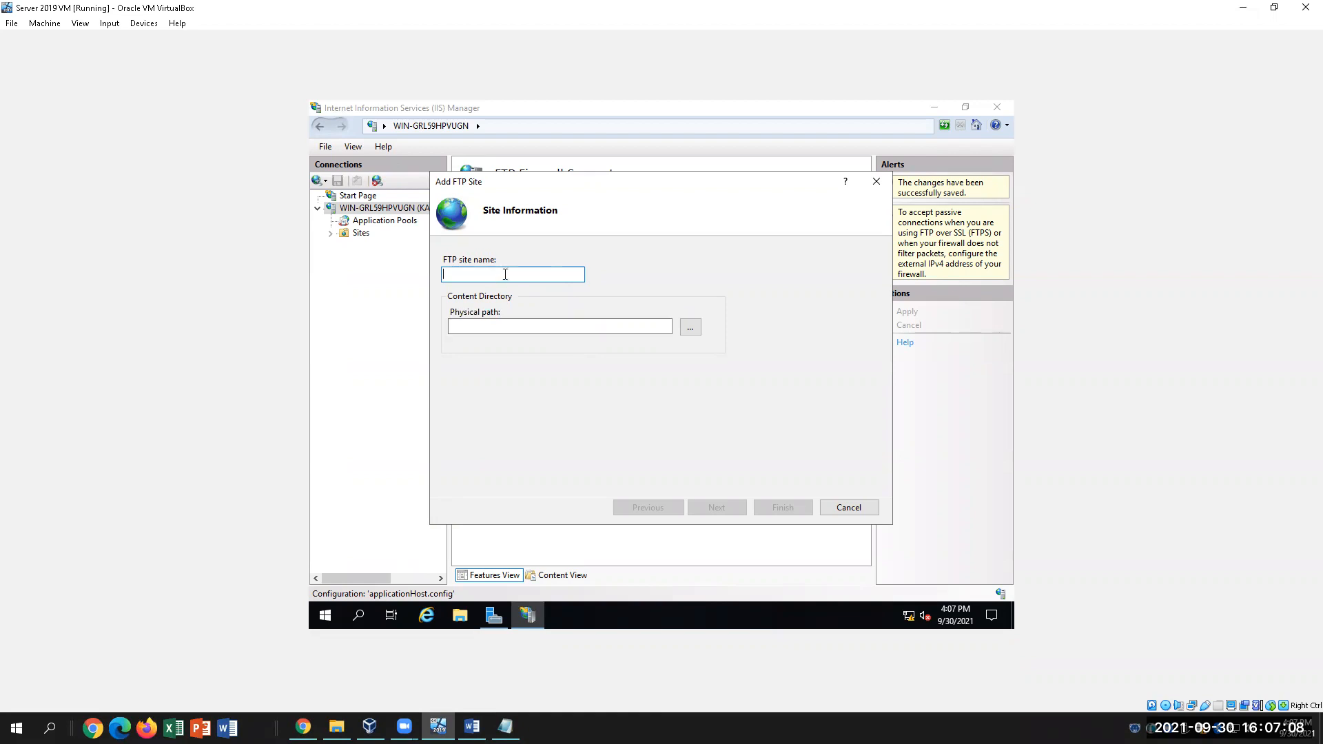
Look up the suggested site name FTP_SITE01 in step 12 of the Word guide
{"action": "mouse_move", "coordinate": [472, 727]}
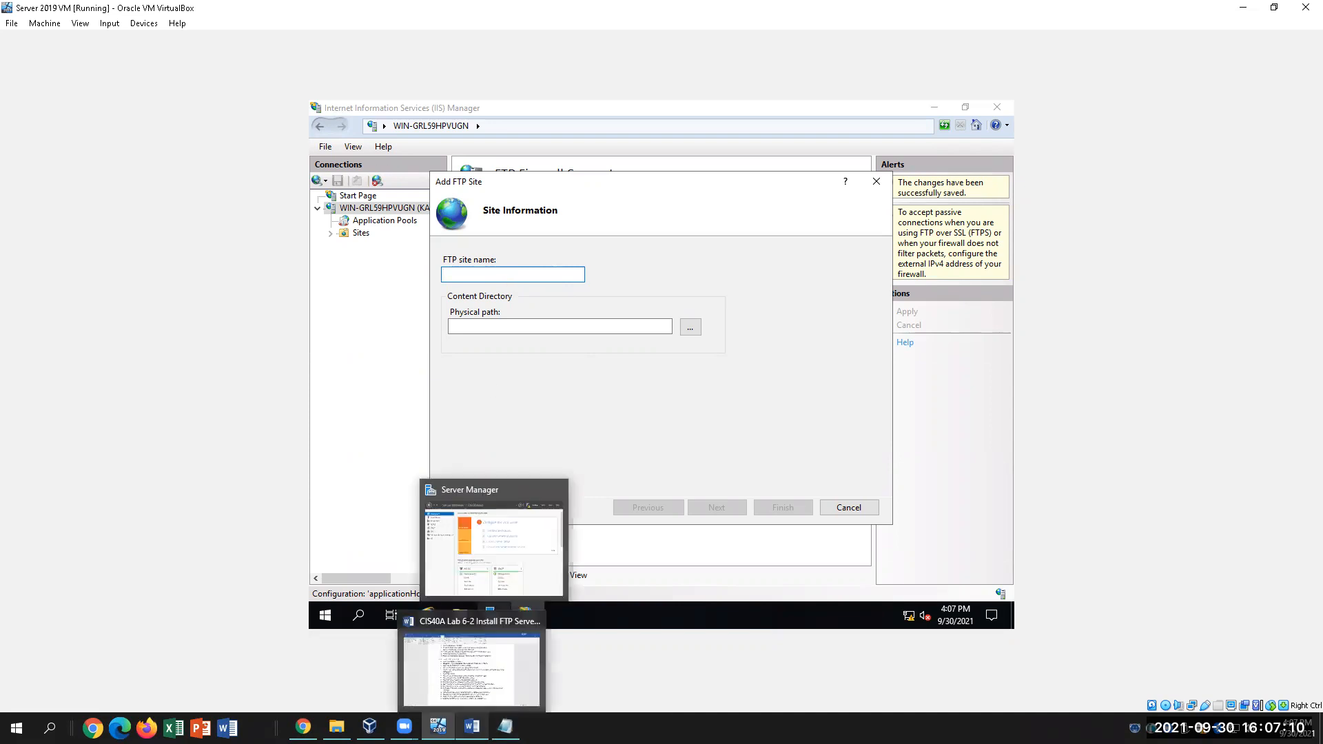
{"action": "left_click", "coordinate": [476, 661]}
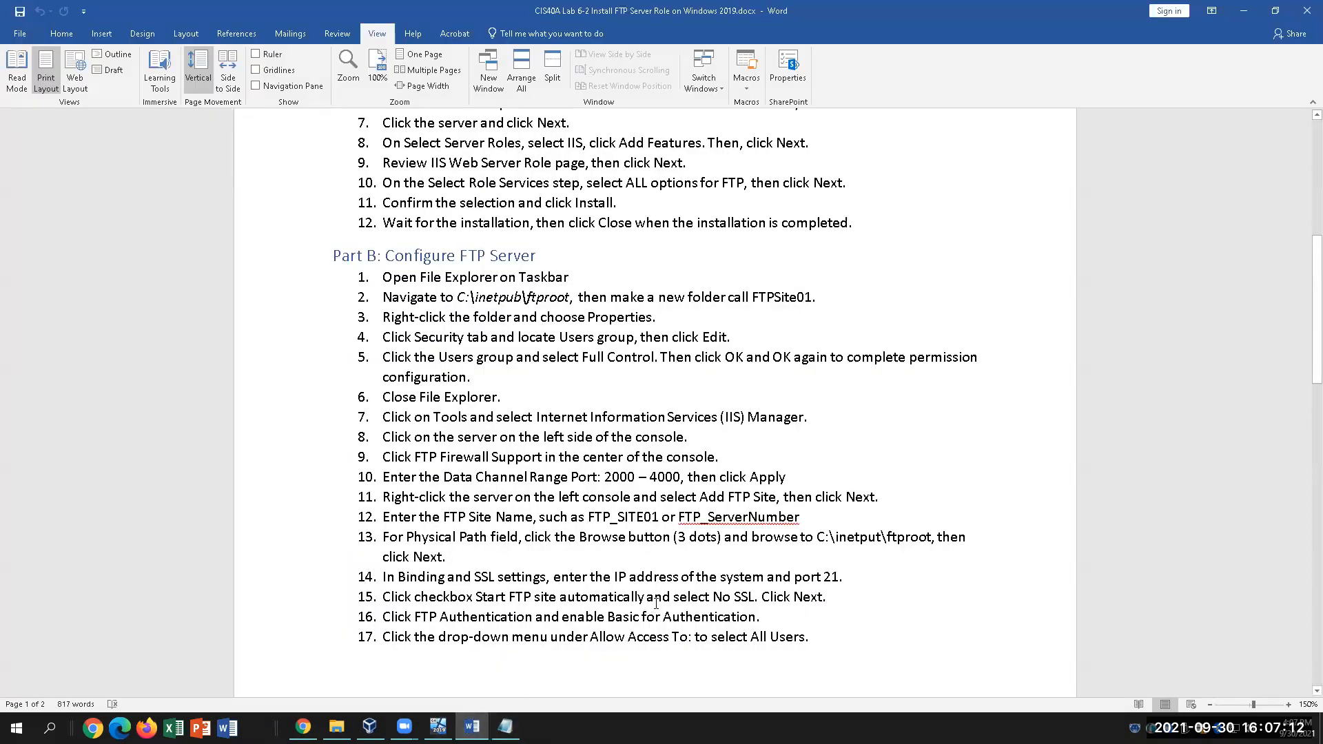
{"action": "left_click_drag", "start_coordinate": [662, 519], "coordinate": [587, 518]}
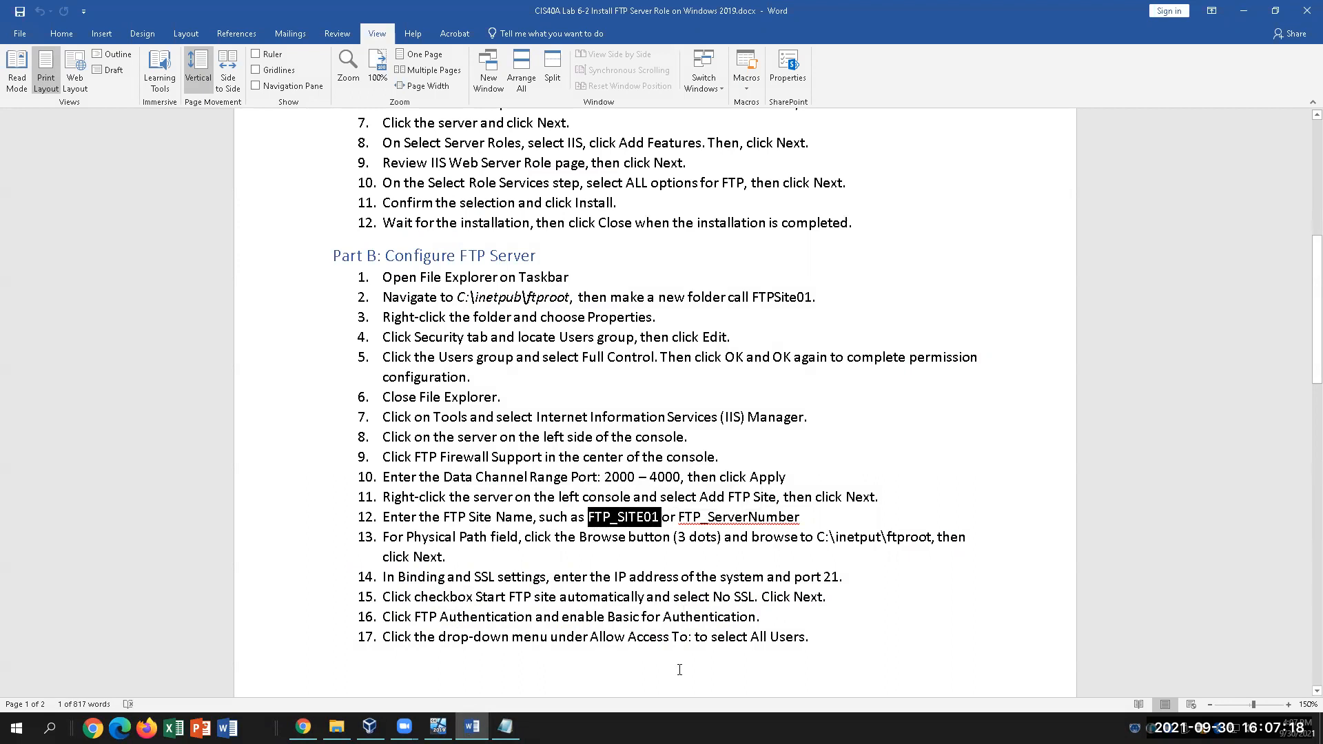
{"action": "left_click", "coordinate": [767, 521]}
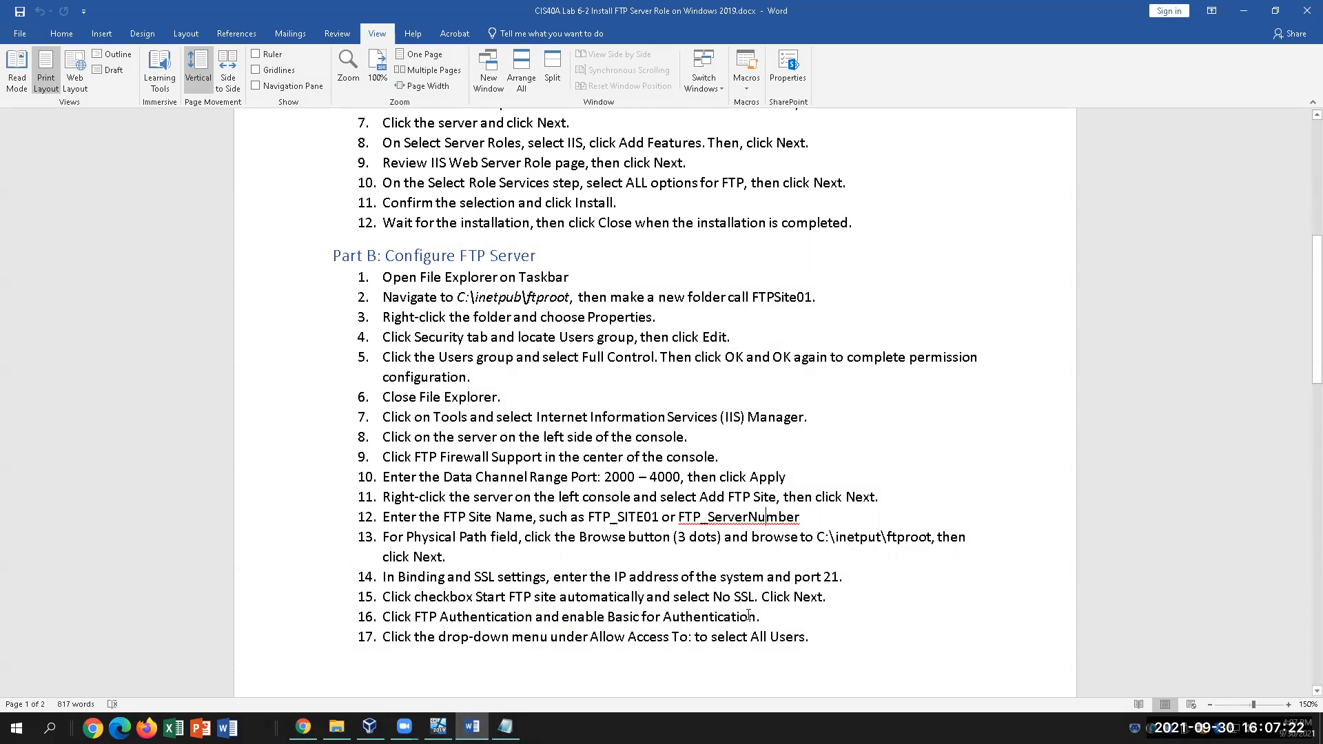
{"action": "left_click", "coordinate": [438, 726]}
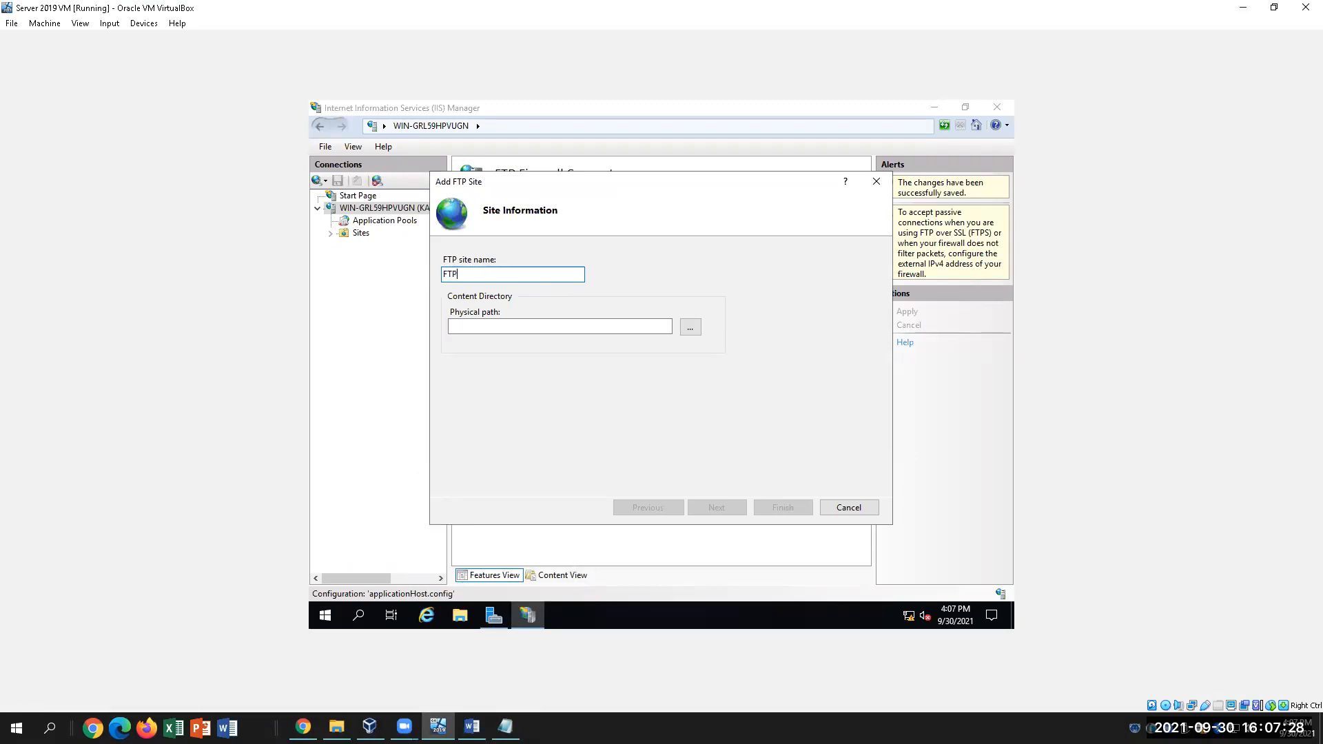
Complete the site name as FTP_SITE01, then check step 13's ftproot path in Word
{"action": "type", "text": "SITE0"}
{"action": "mouse_move", "coordinate": [528, 616]}
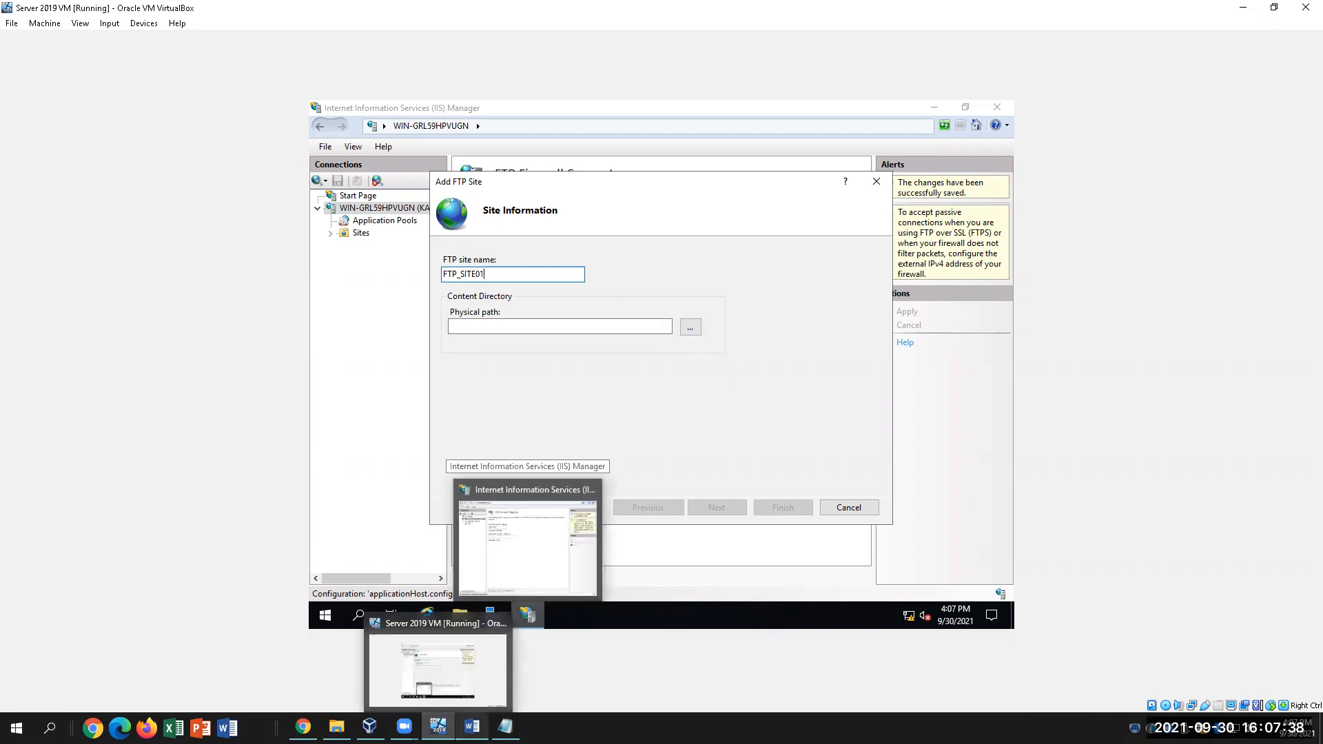
{"action": "left_click", "coordinate": [472, 727]}
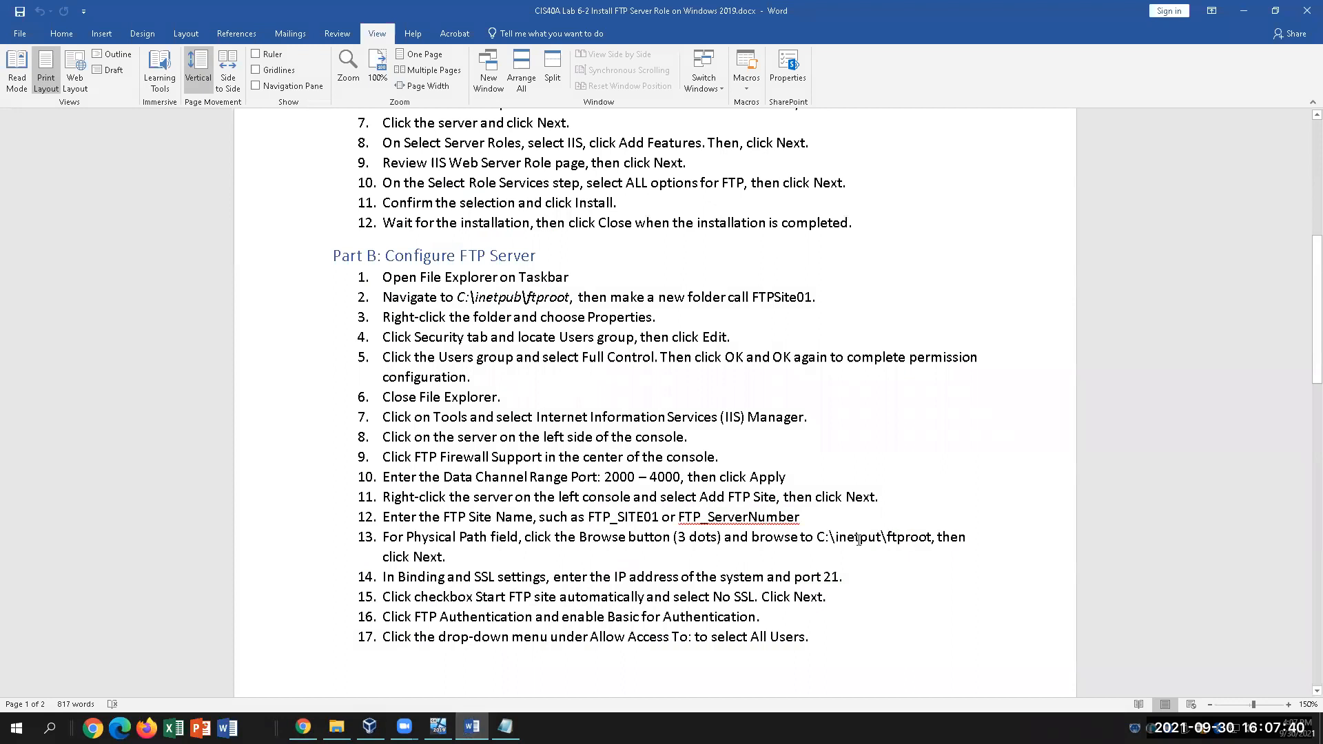
{"action": "left_click_drag", "start_coordinate": [825, 539], "coordinate": [936, 542]}
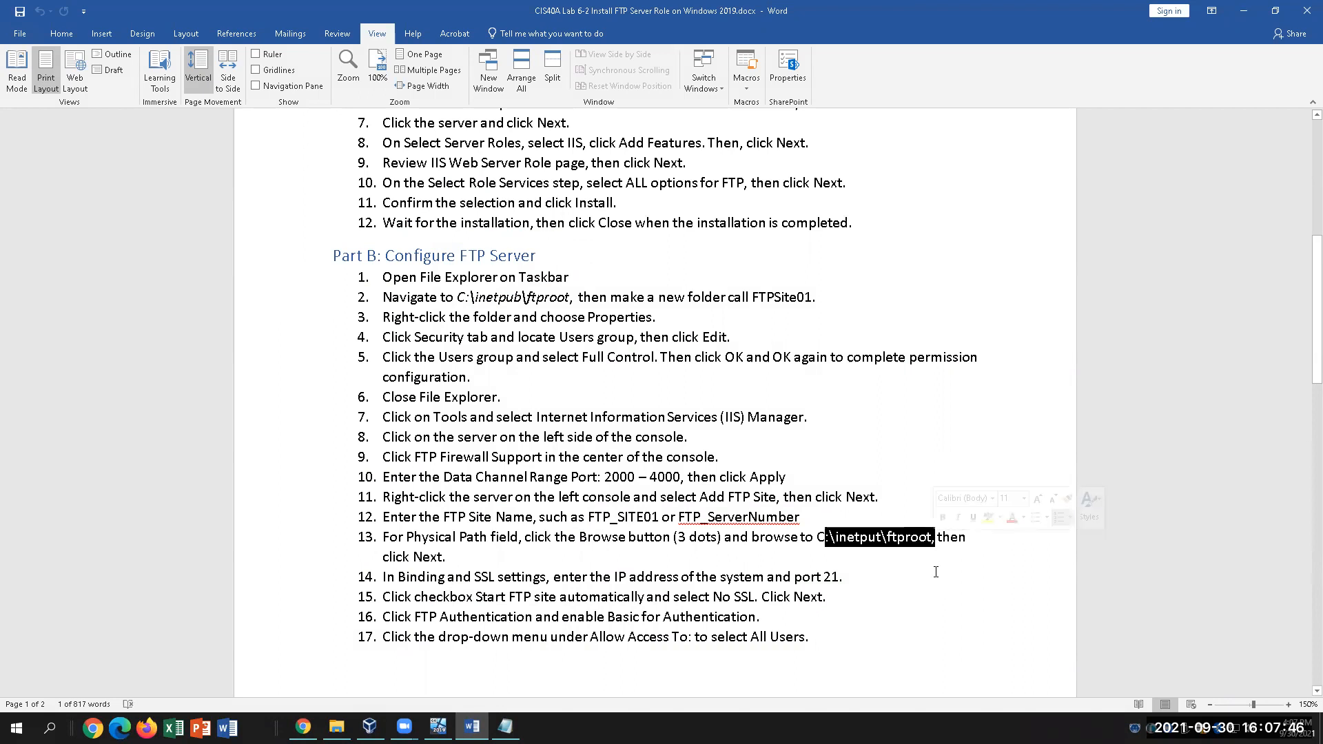
{"action": "left_click", "coordinate": [439, 727]}
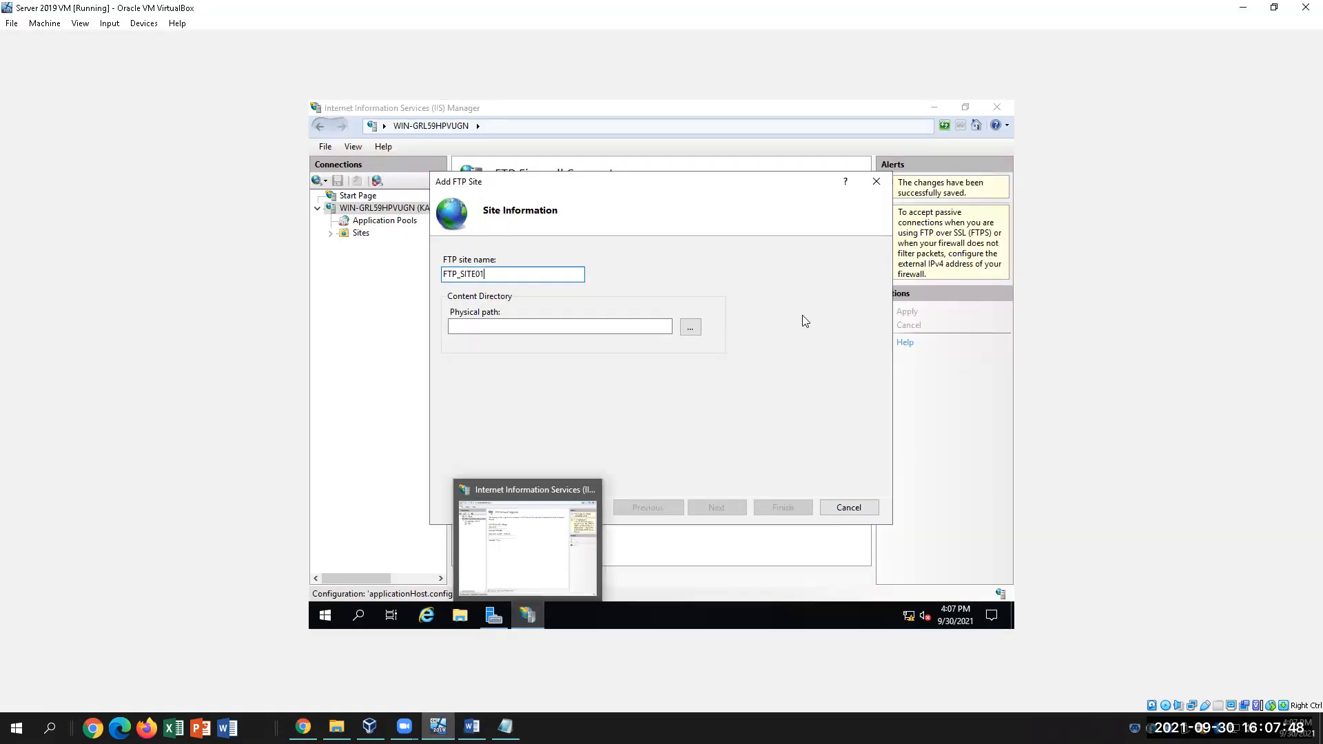
Browse to C:\inetpub\ftproot\FTPSite01 as the site's physical path and continue
{"action": "left_click", "coordinate": [690, 328]}
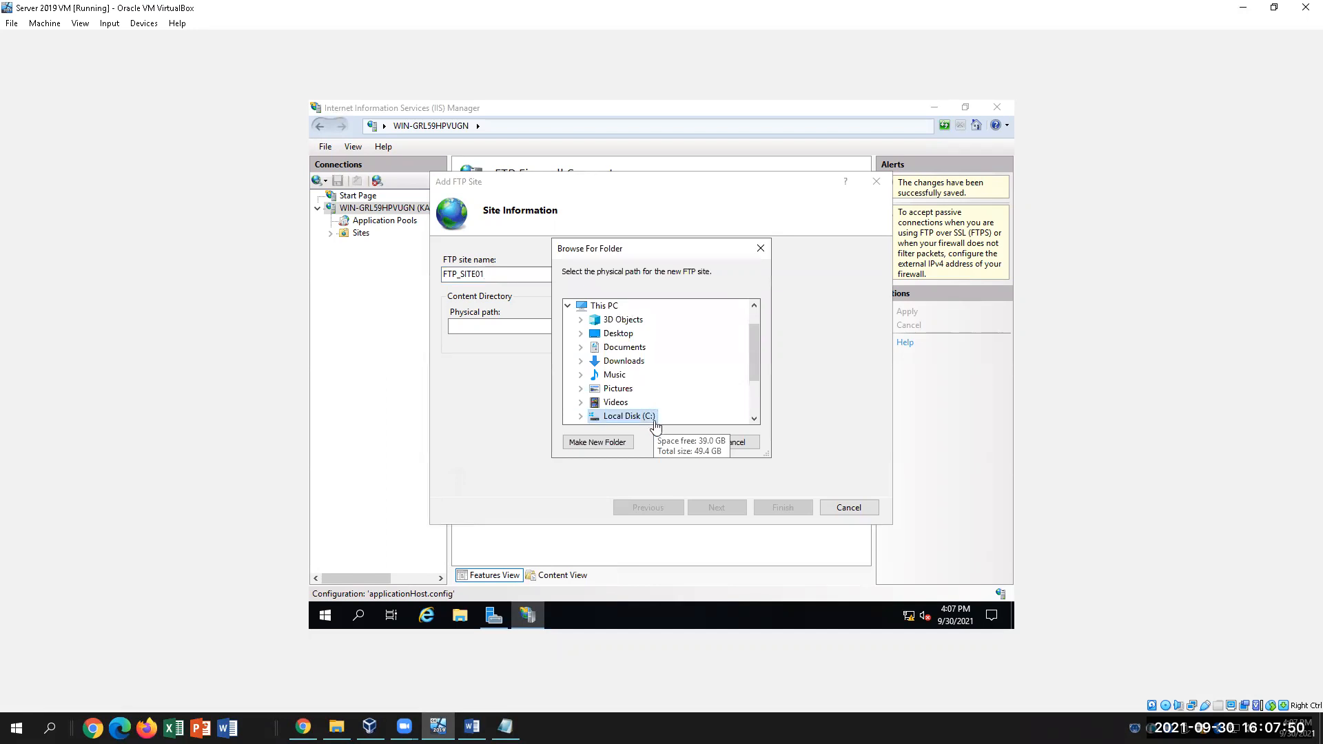
{"action": "double_click", "coordinate": [631, 415]}
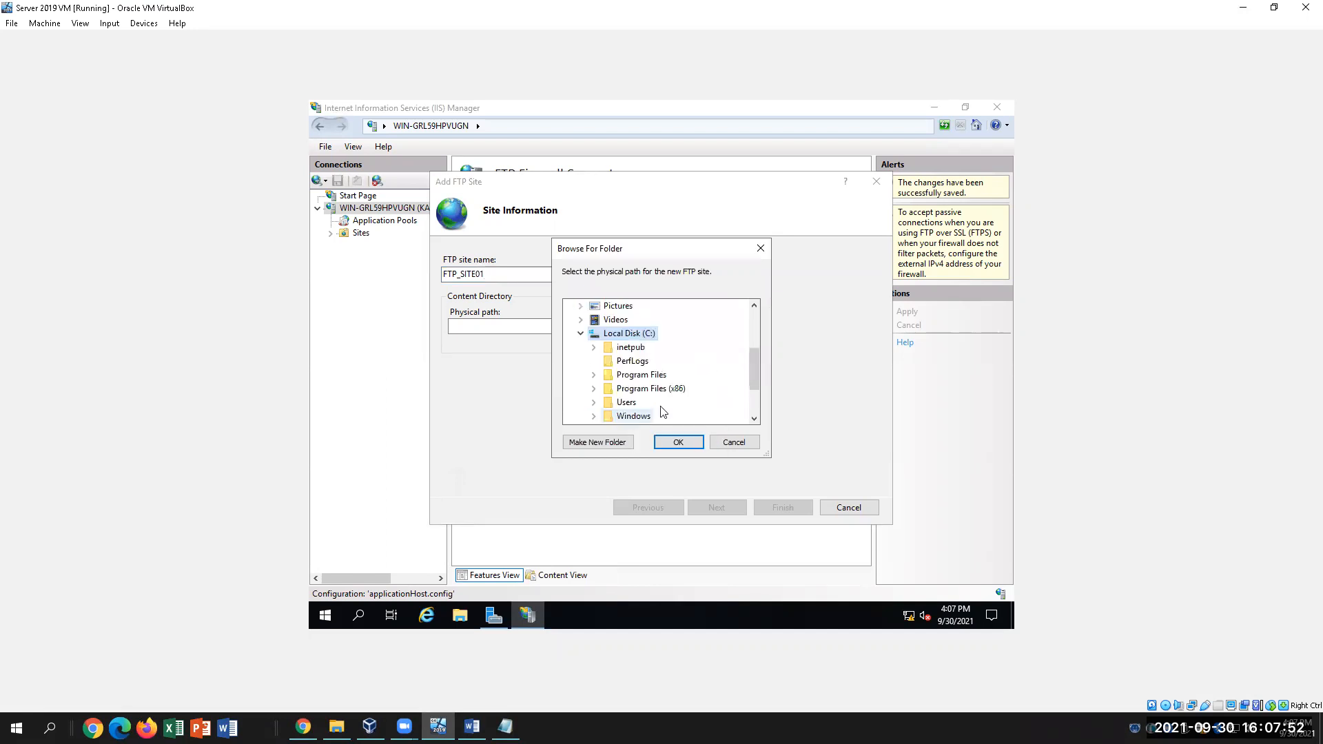
{"action": "double_click", "coordinate": [630, 348]}
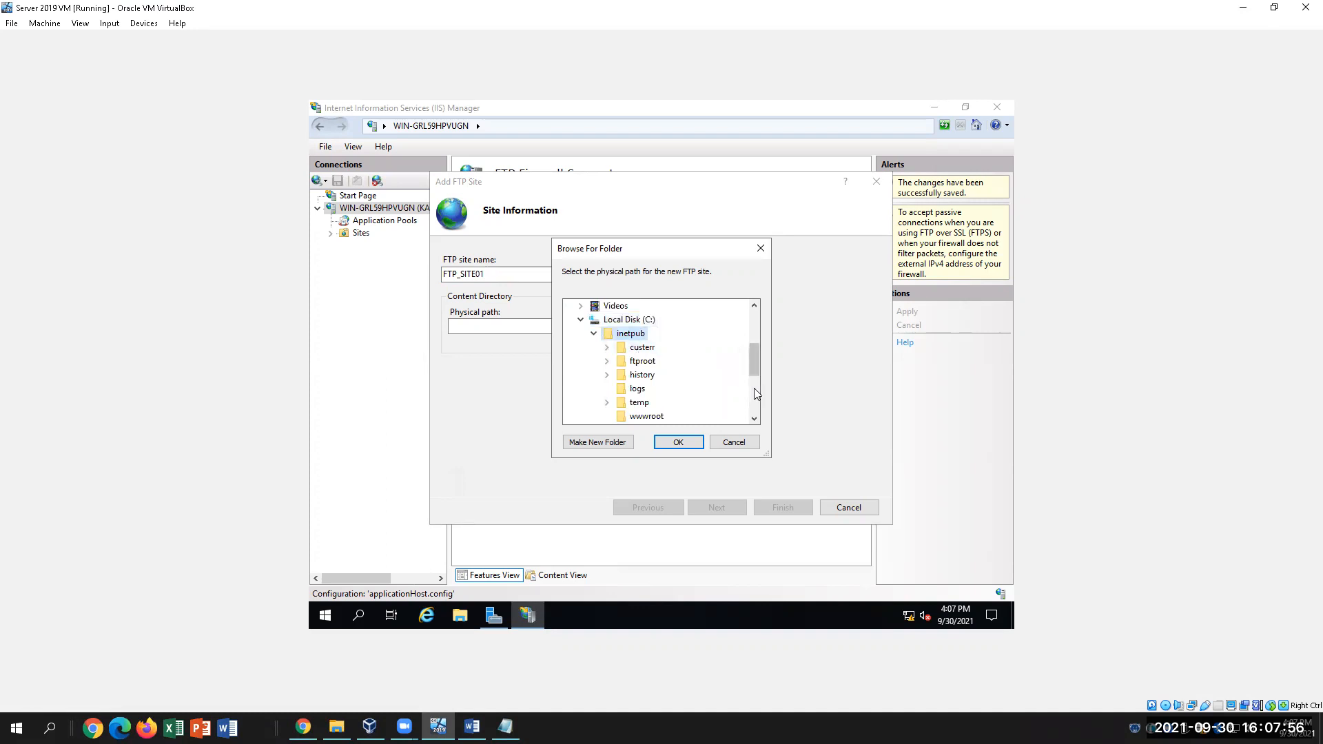
{"action": "double_click", "coordinate": [648, 361]}
{"action": "left_click_drag", "start_coordinate": [755, 346], "coordinate": [748, 376]}
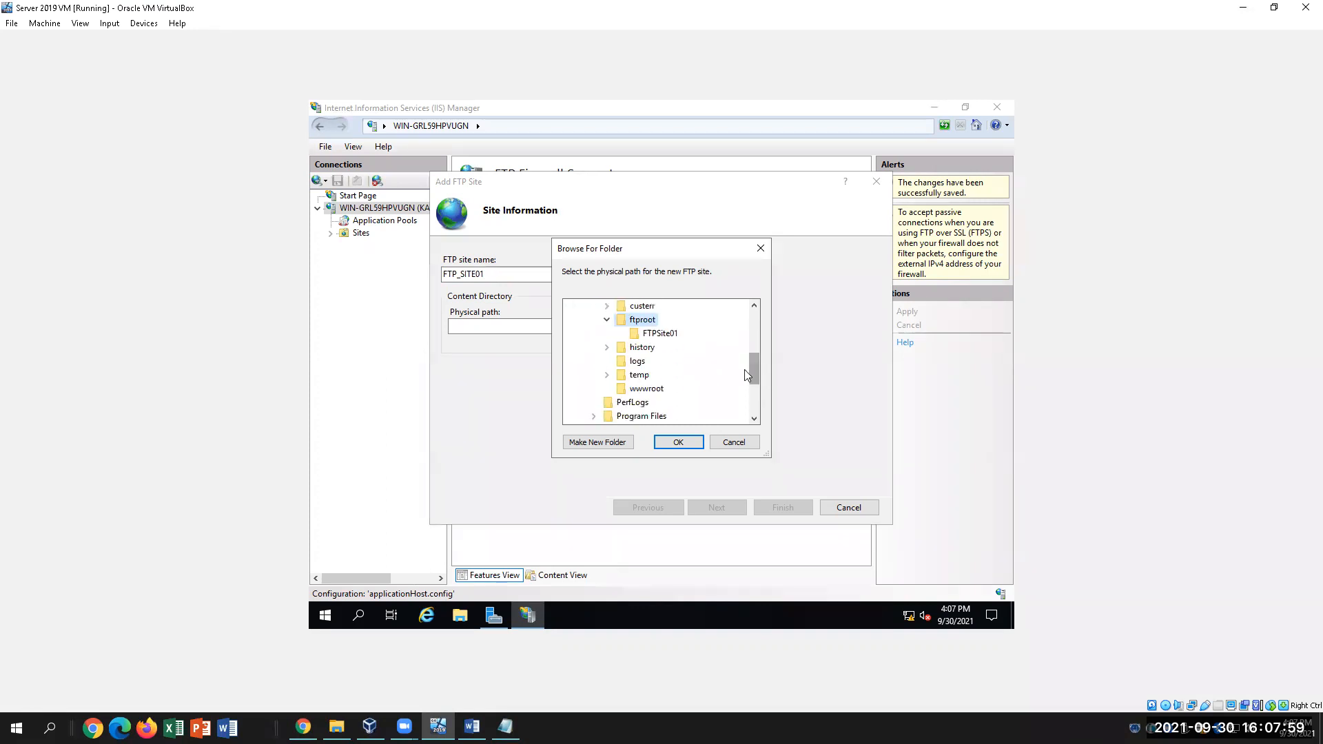
{"action": "left_click", "coordinate": [660, 335]}
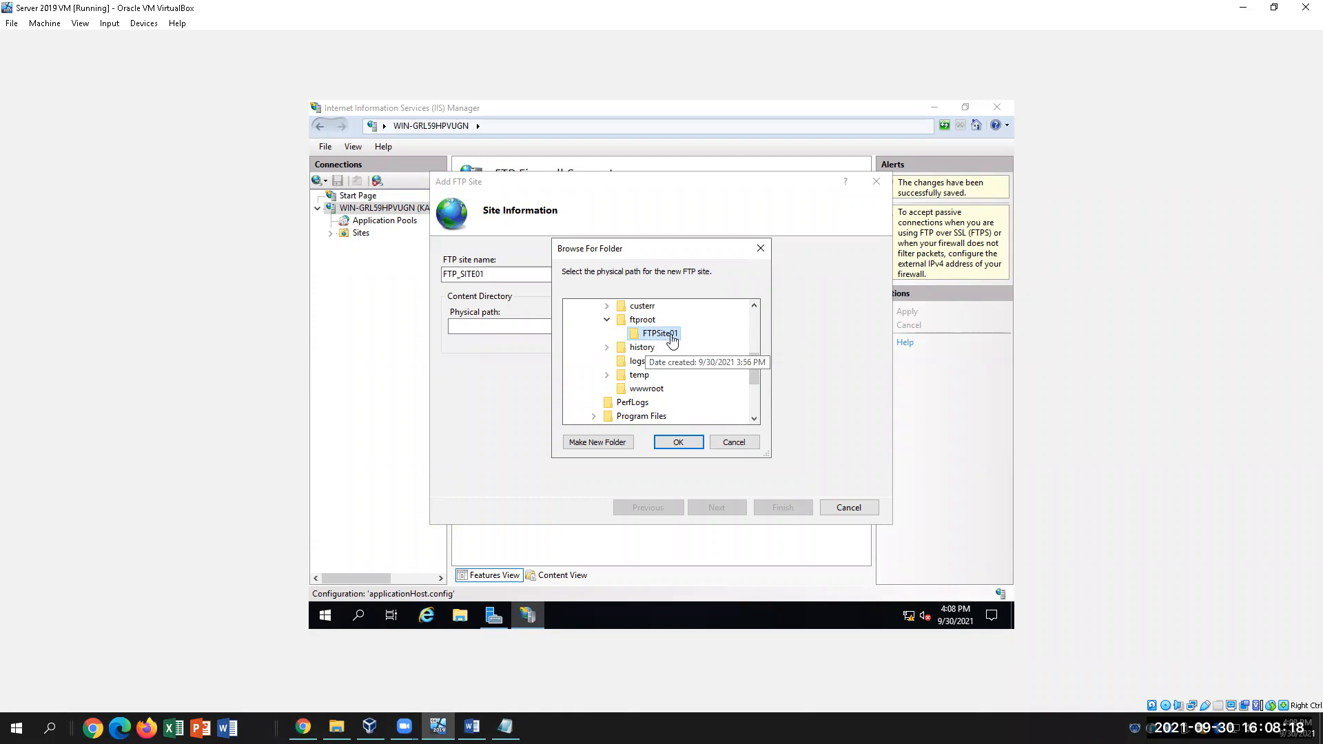
{"action": "left_click", "coordinate": [678, 442]}
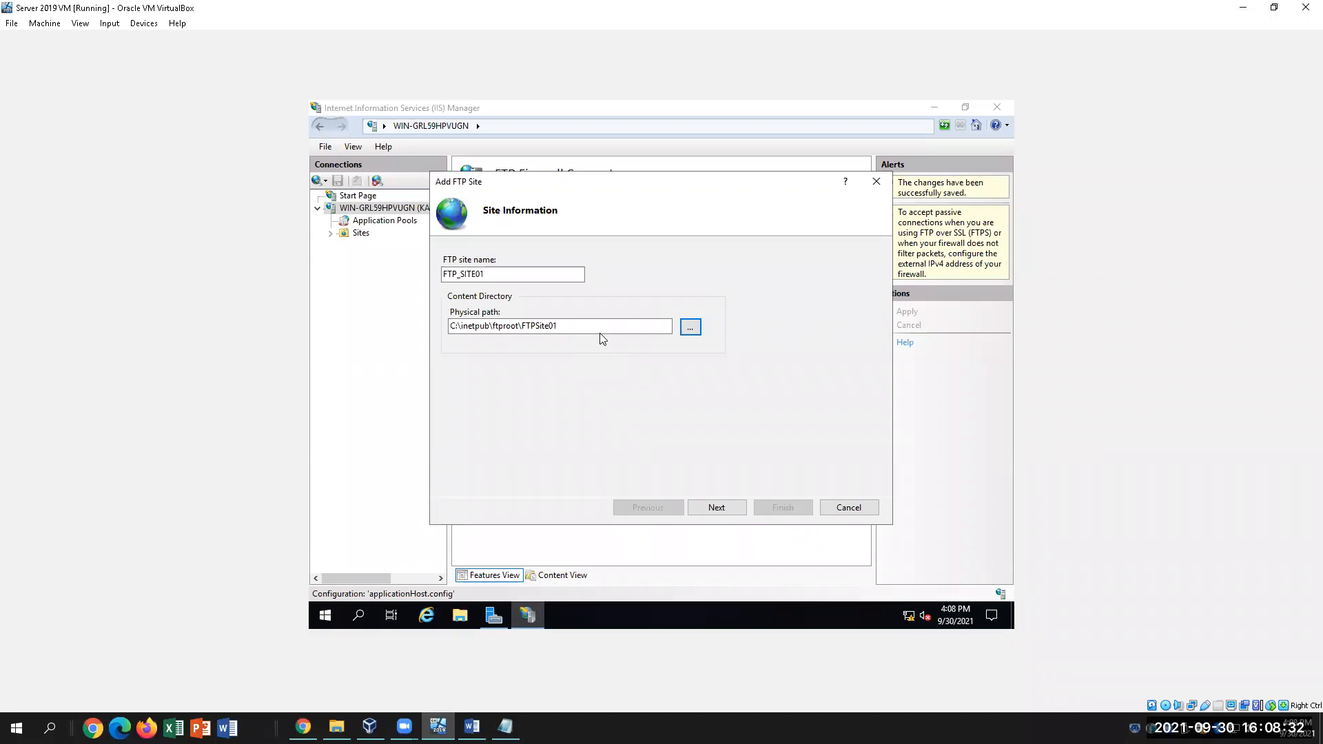
{"action": "left_click", "coordinate": [717, 508]}
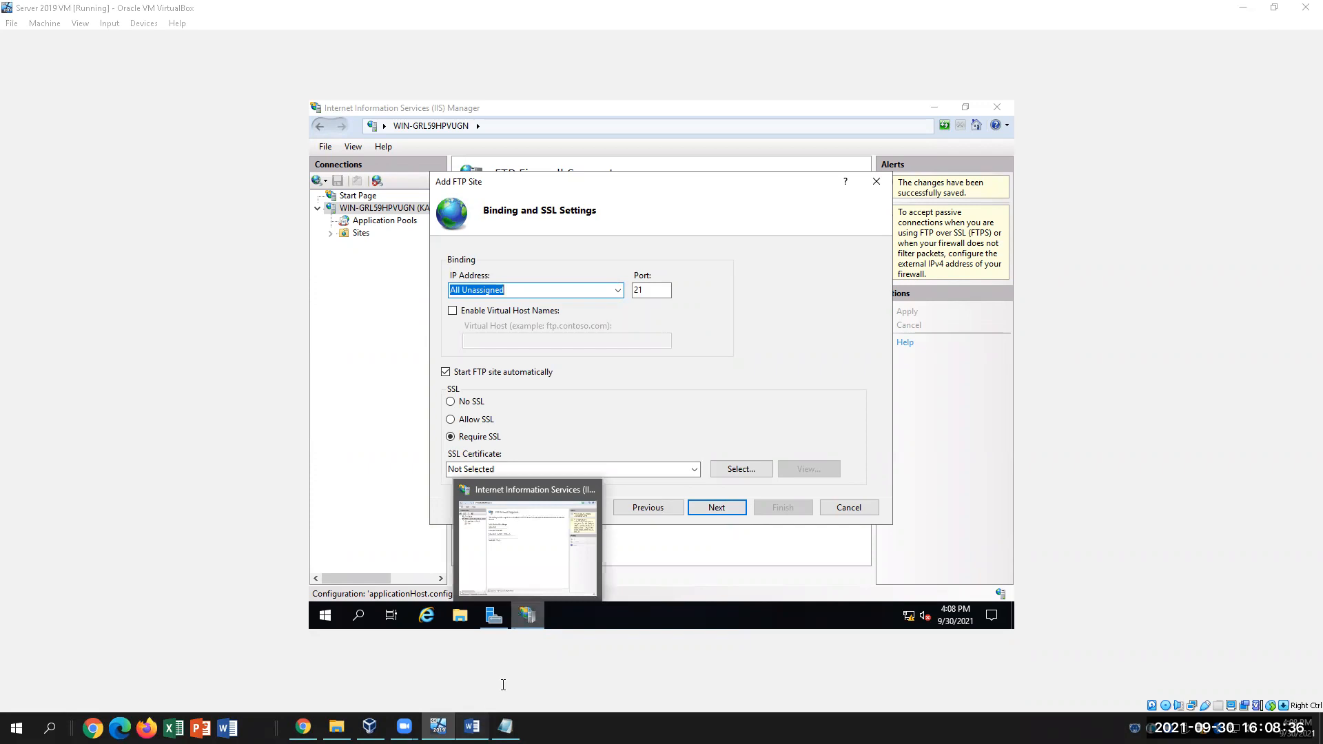
{"action": "left_click", "coordinate": [473, 725]}
{"action": "left_click", "coordinate": [666, 550]}
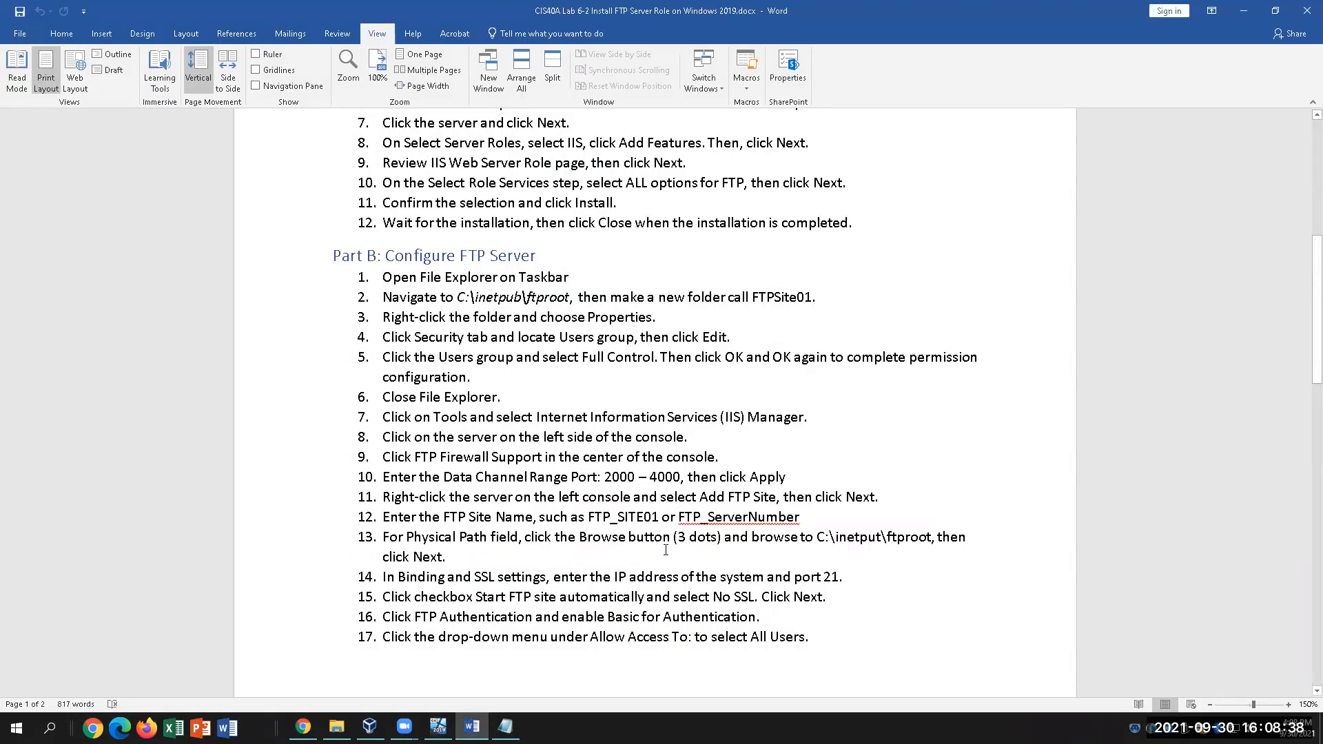
{"action": "scroll", "coordinate": [666, 550], "scroll_direction": "down", "scroll_amount": 2}
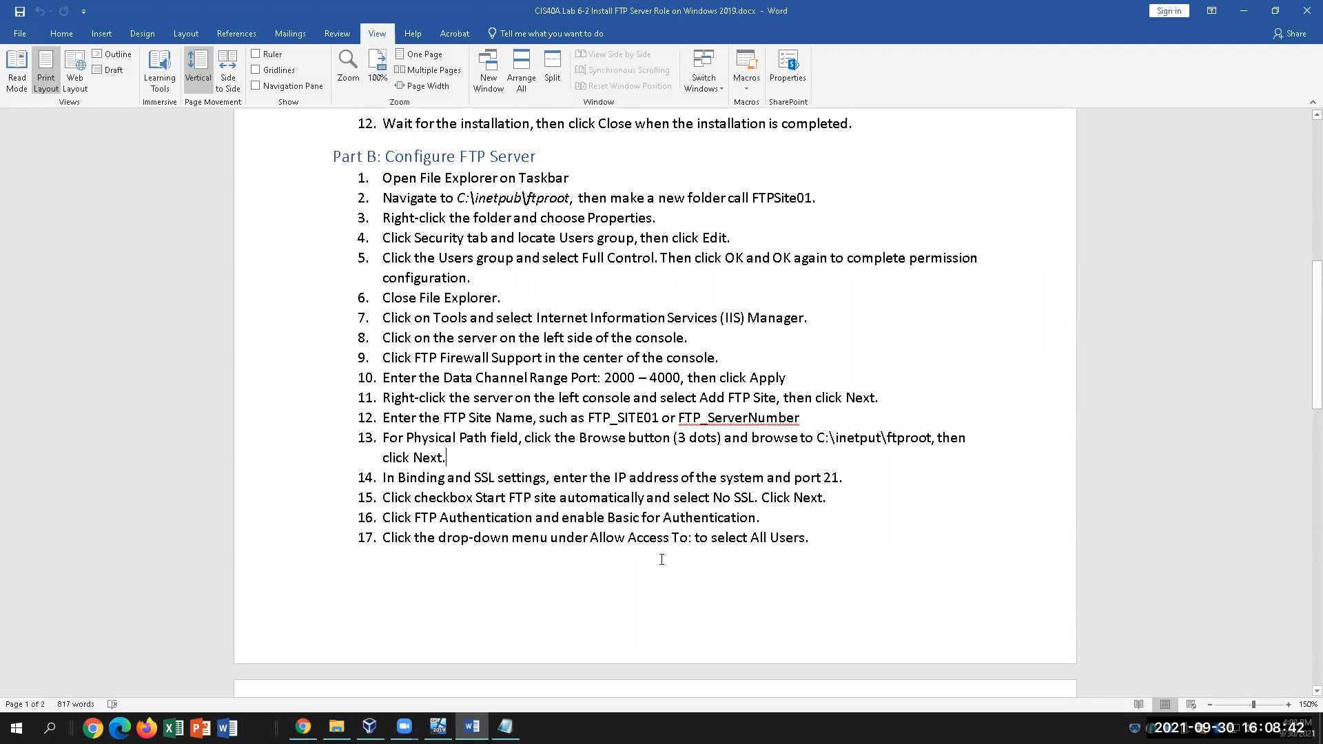
{"action": "left_click_drag", "start_coordinate": [794, 478], "coordinate": [843, 477]}
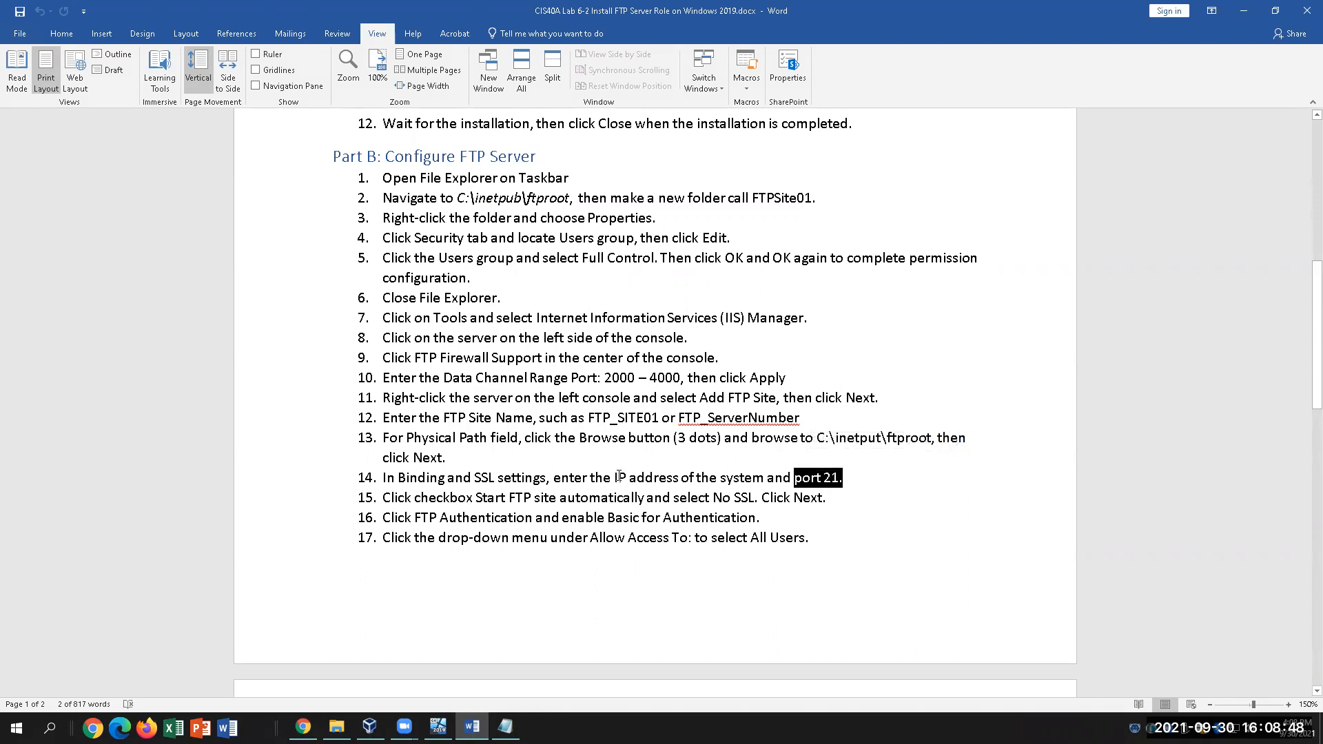
{"action": "left_click_drag", "start_coordinate": [624, 477], "coordinate": [675, 476]}
{"action": "left_click", "coordinate": [839, 480]}
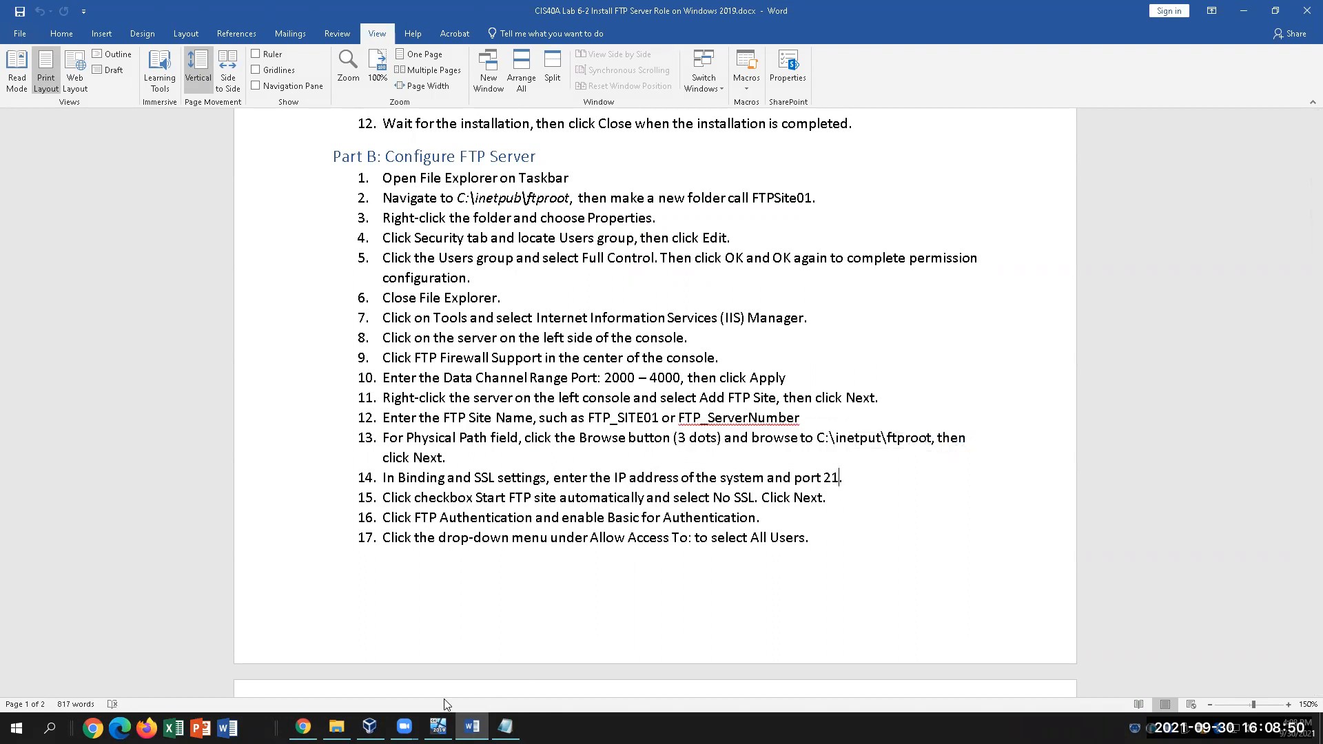
{"action": "mouse_move", "coordinate": [505, 726]}
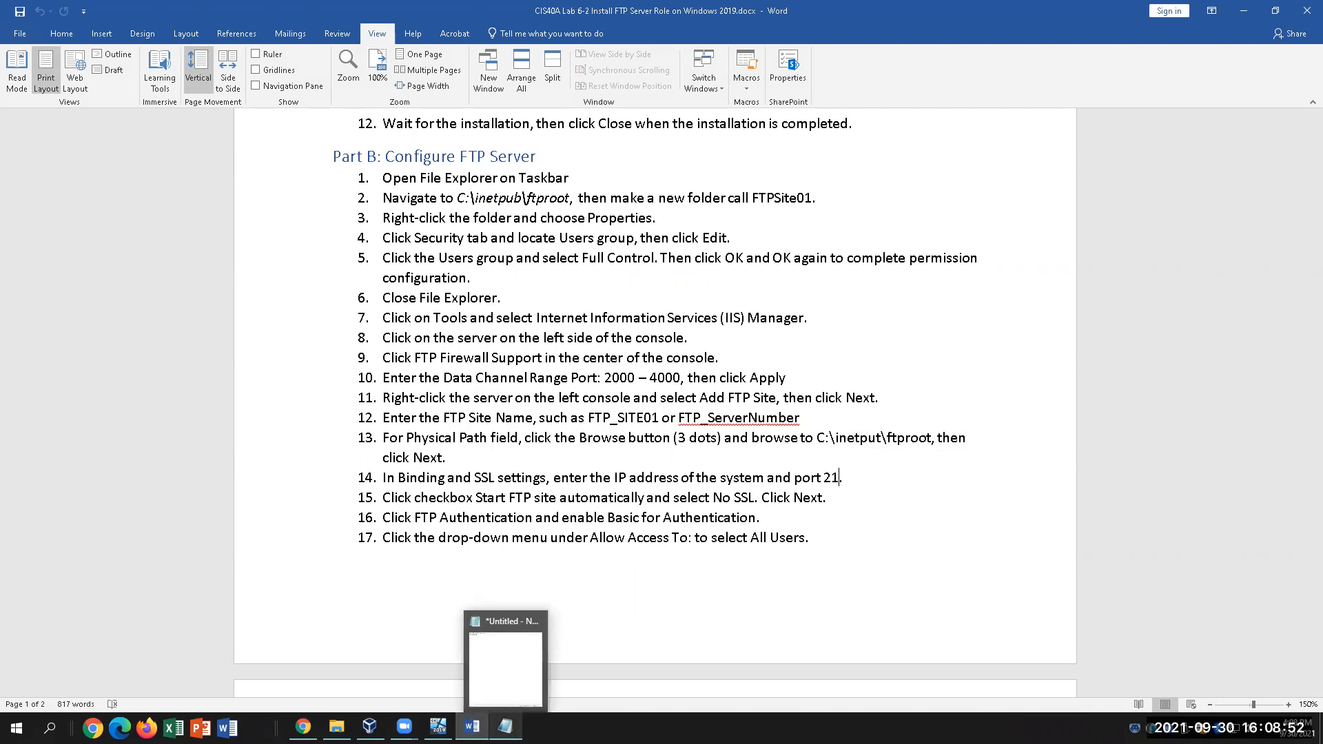
{"action": "left_click", "coordinate": [505, 658]}
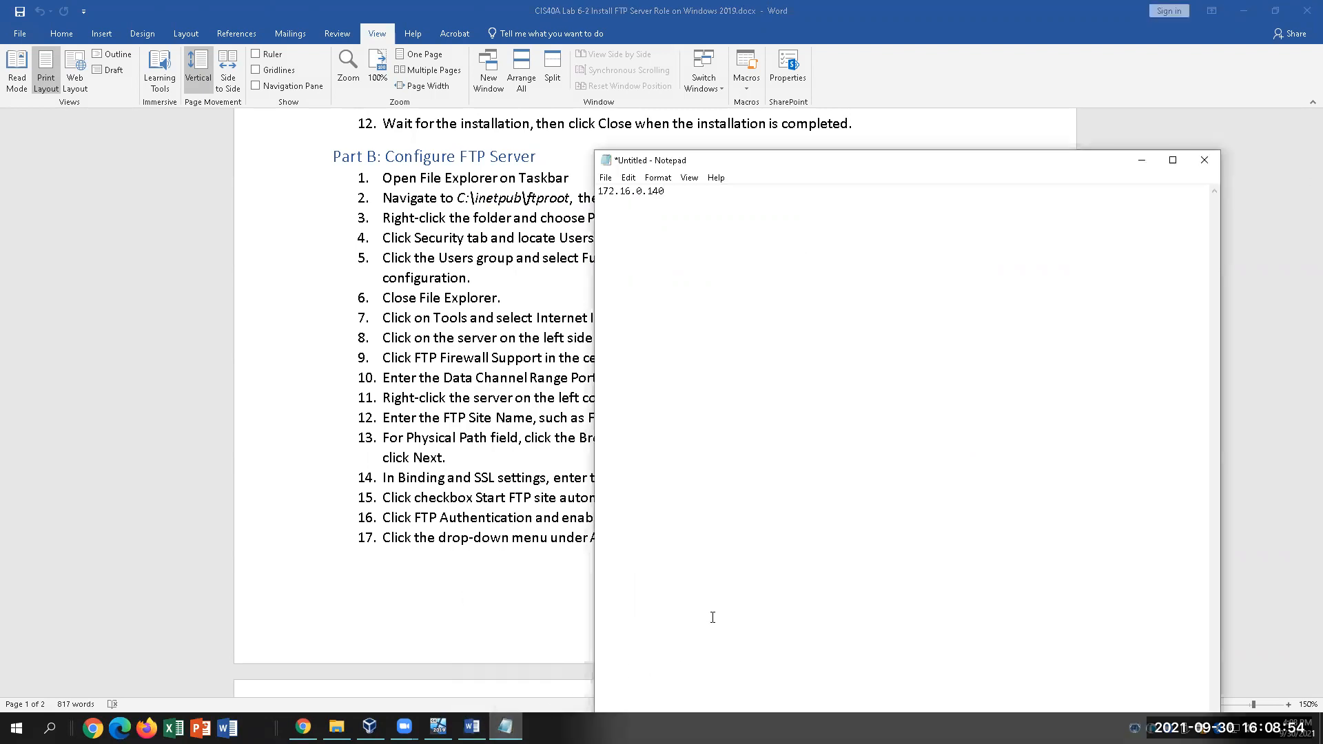
{"action": "left_click", "coordinate": [1141, 160]}
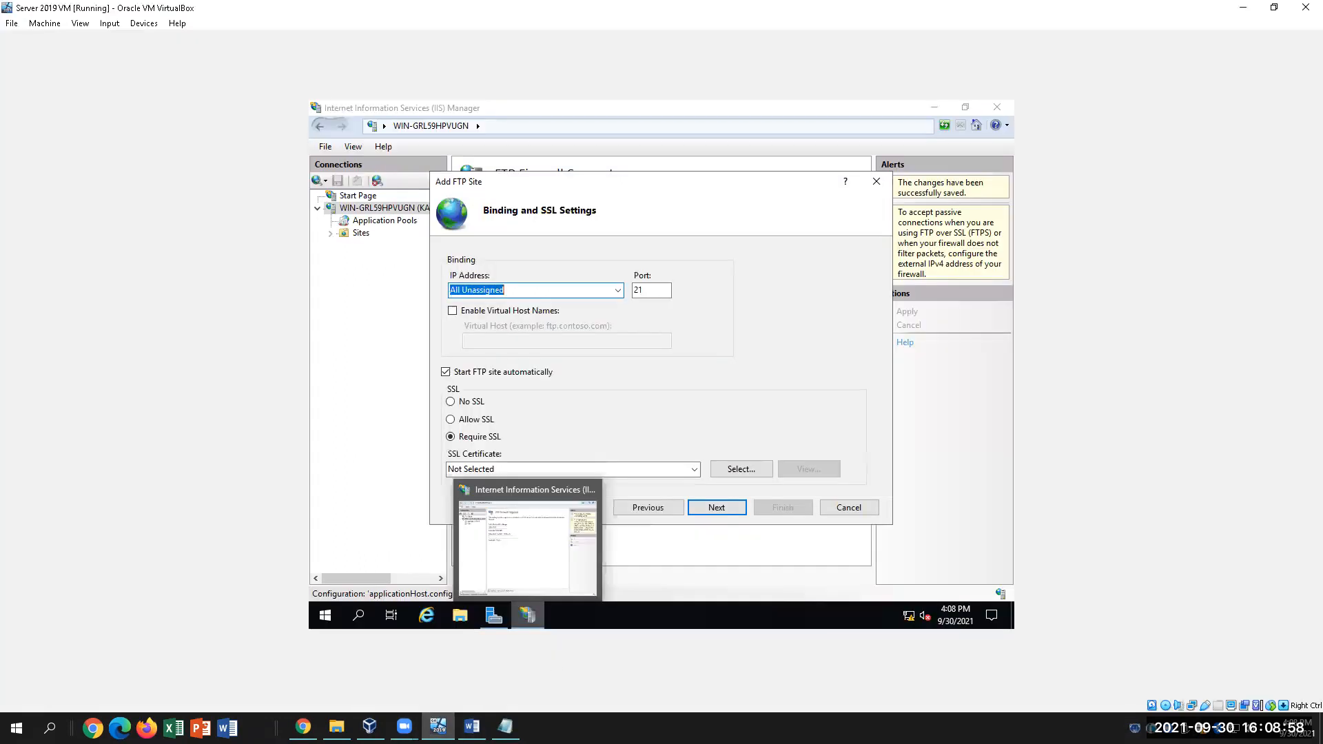
Bind the FTP site to IP address 172.16.0.140 on port 21
{"action": "left_click", "coordinate": [438, 726]}
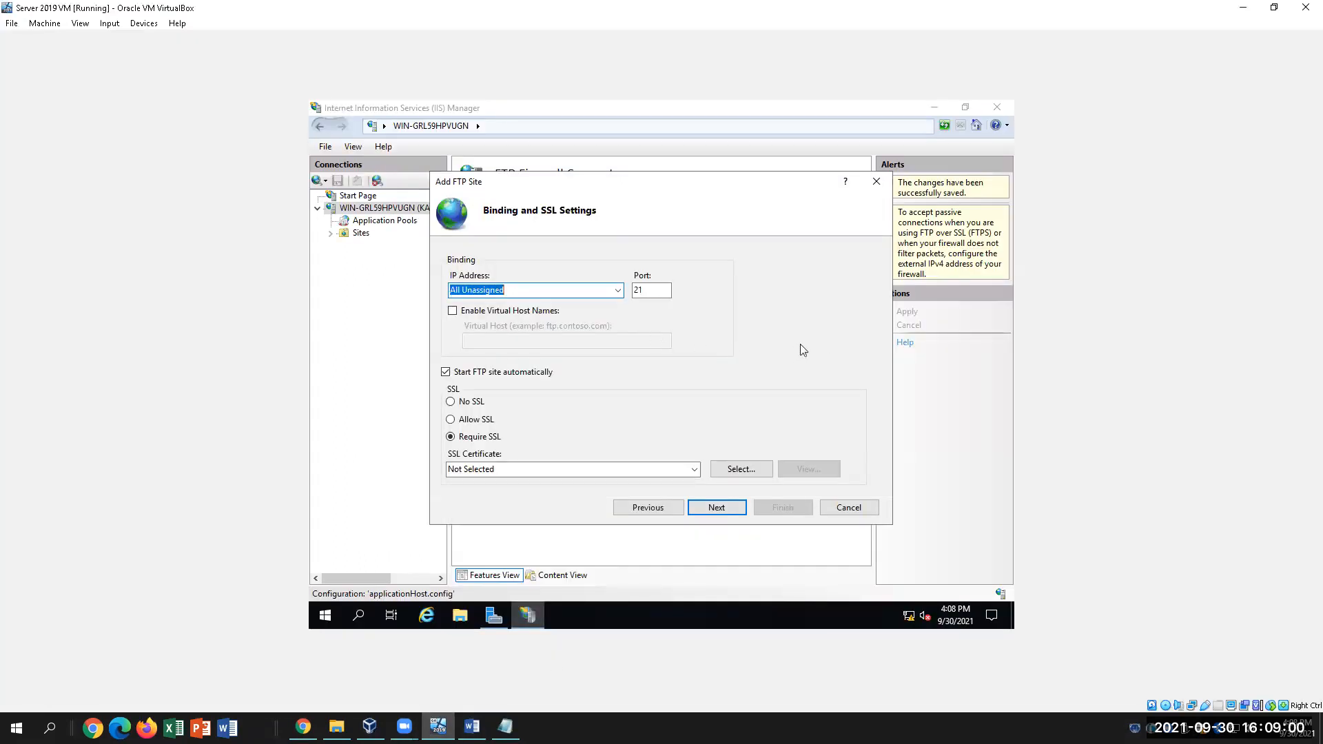
{"action": "left_click", "coordinate": [618, 292]}
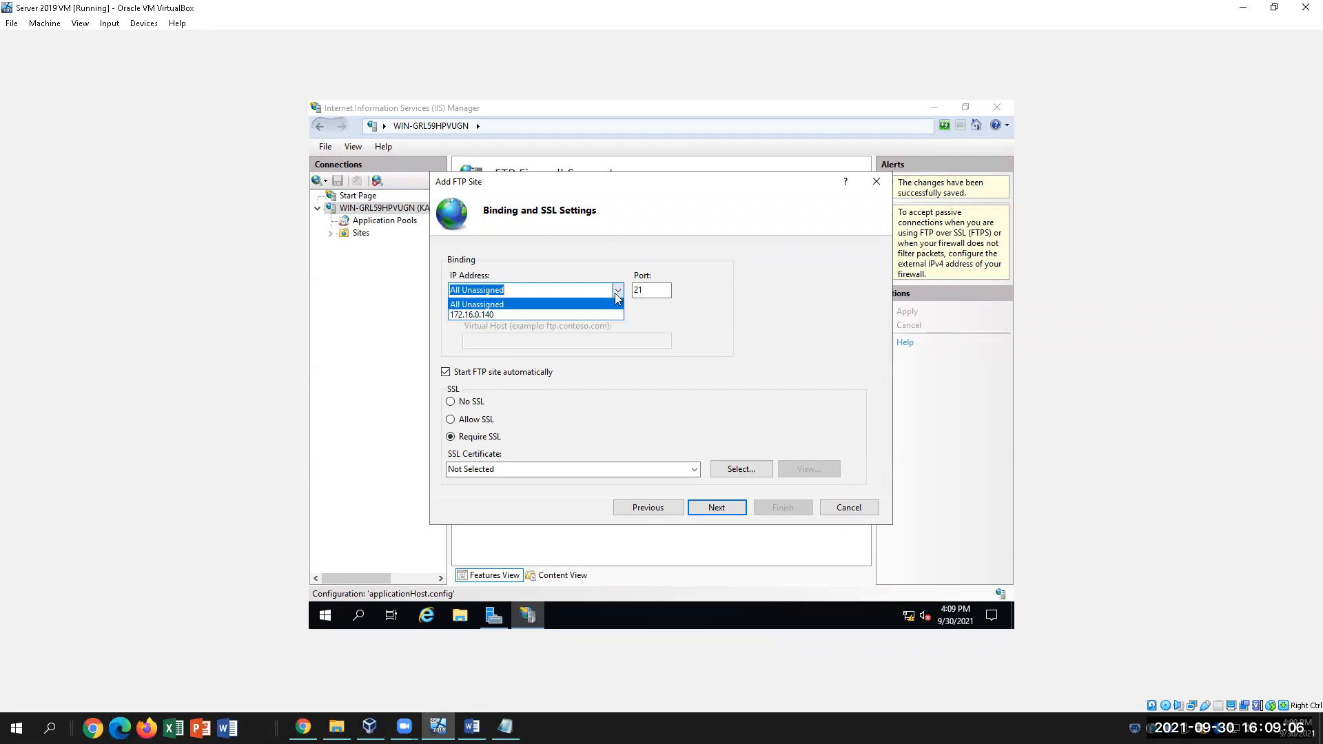
{"action": "left_click", "coordinate": [495, 314]}
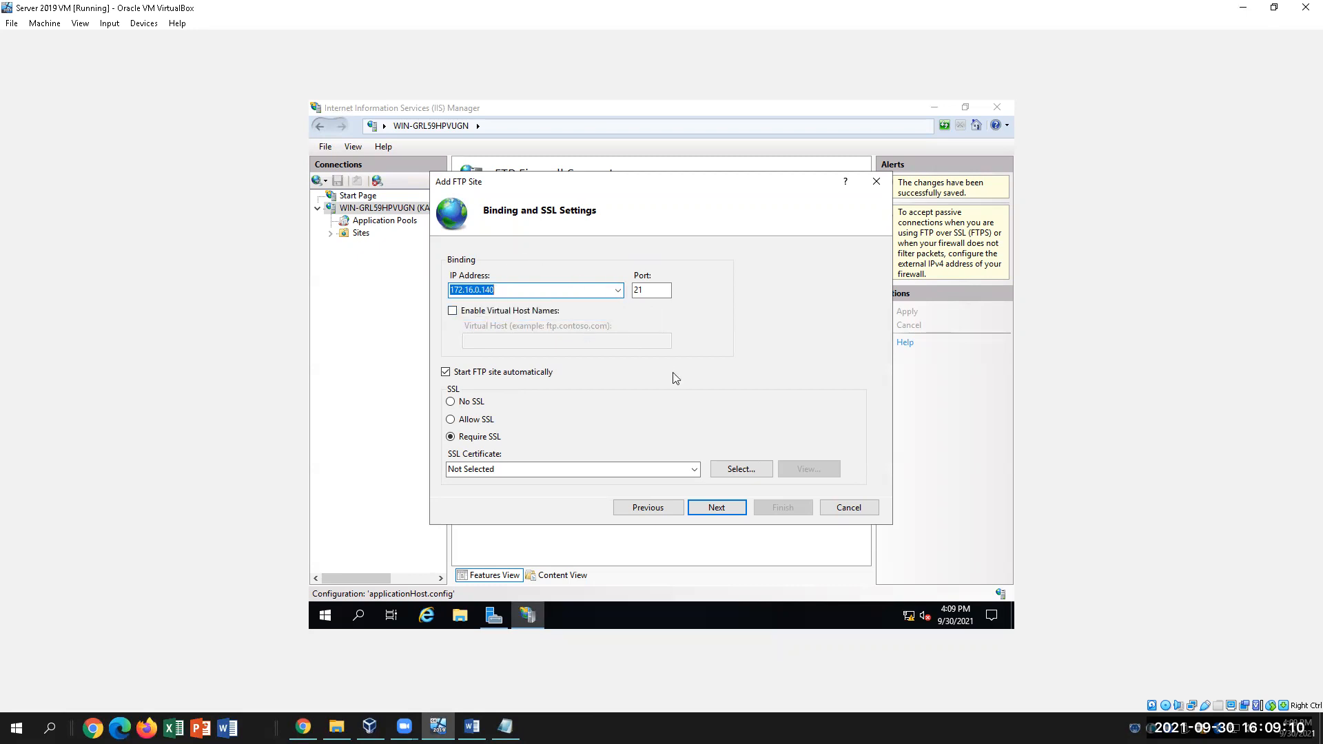
{"action": "left_click", "coordinate": [619, 290]}
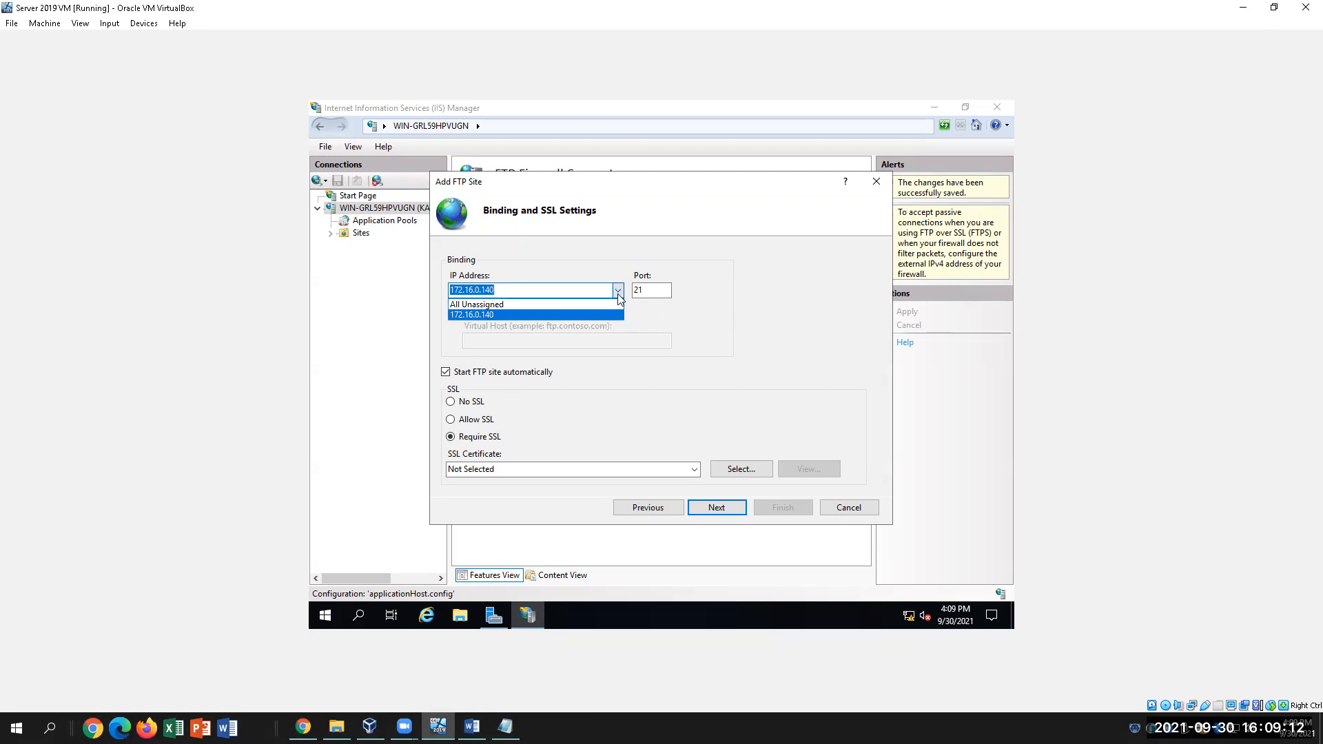
{"action": "left_click", "coordinate": [581, 314]}
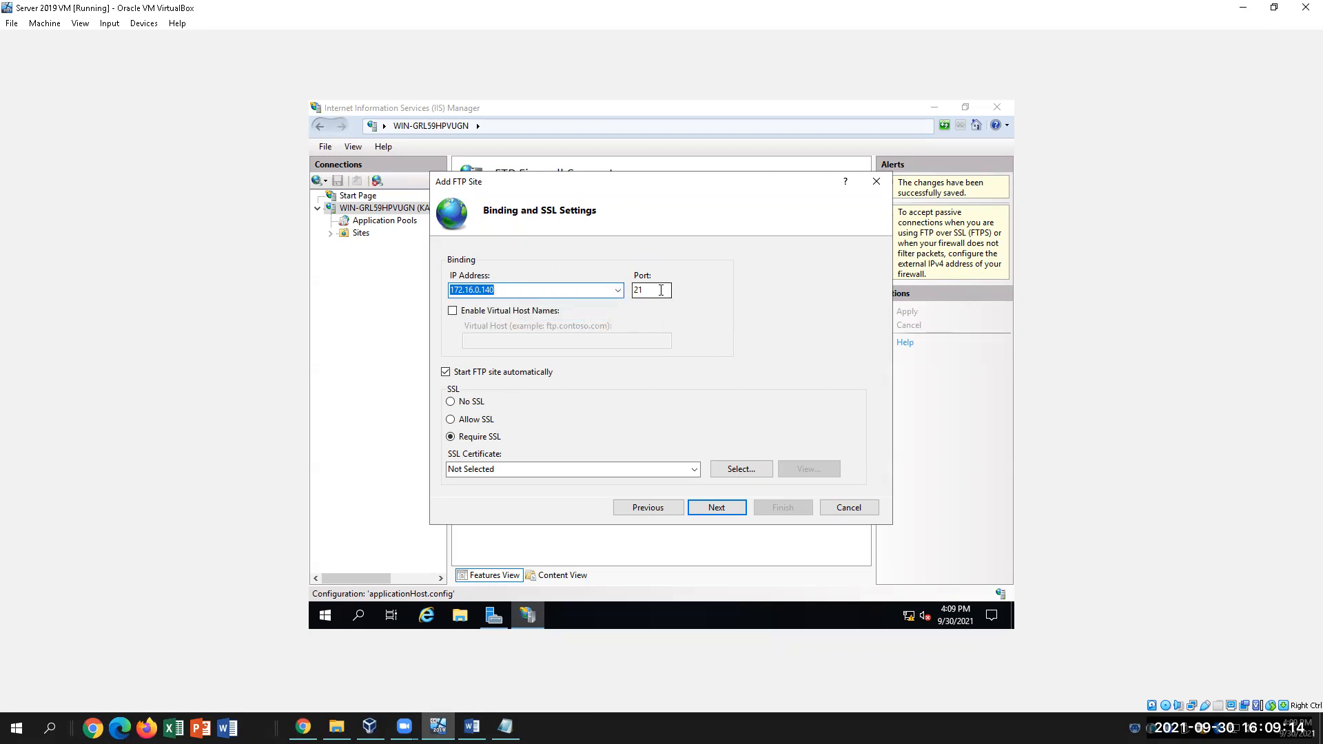
{"action": "left_click", "coordinate": [661, 291]}
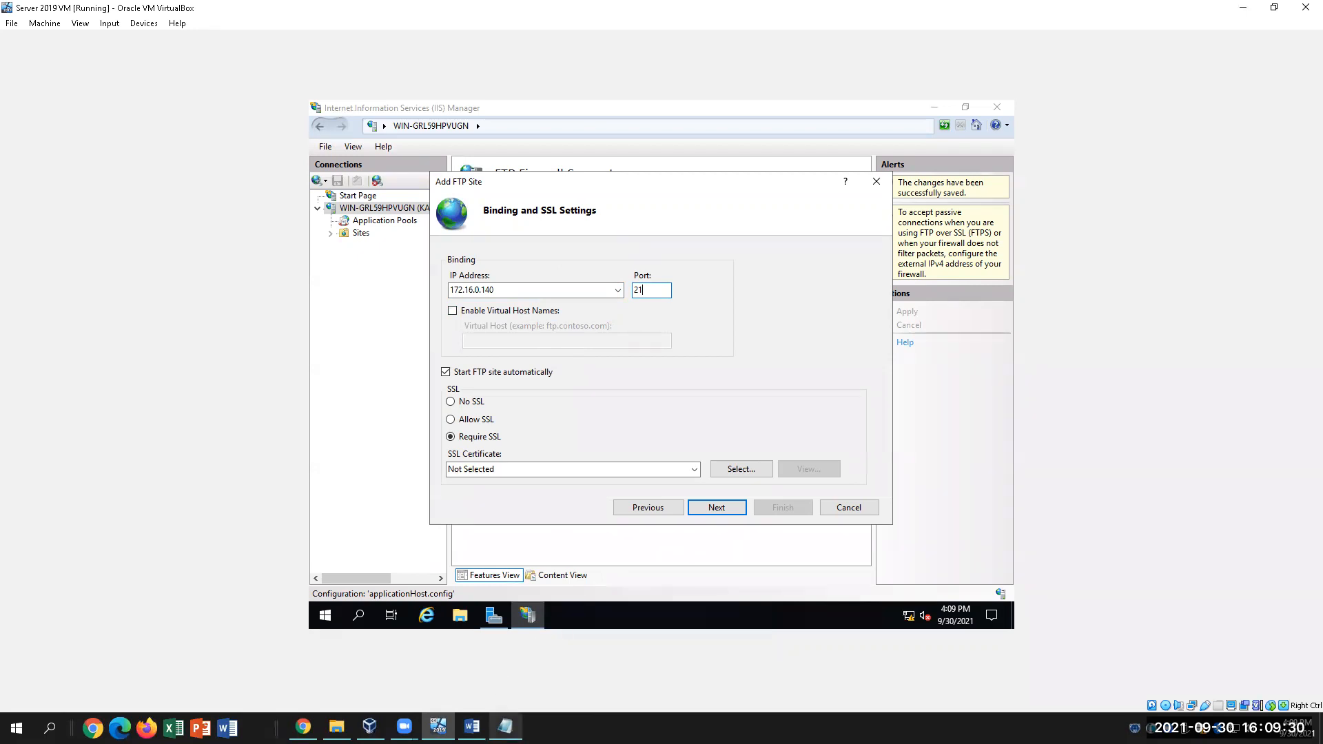
{"action": "left_click", "coordinate": [473, 727]}
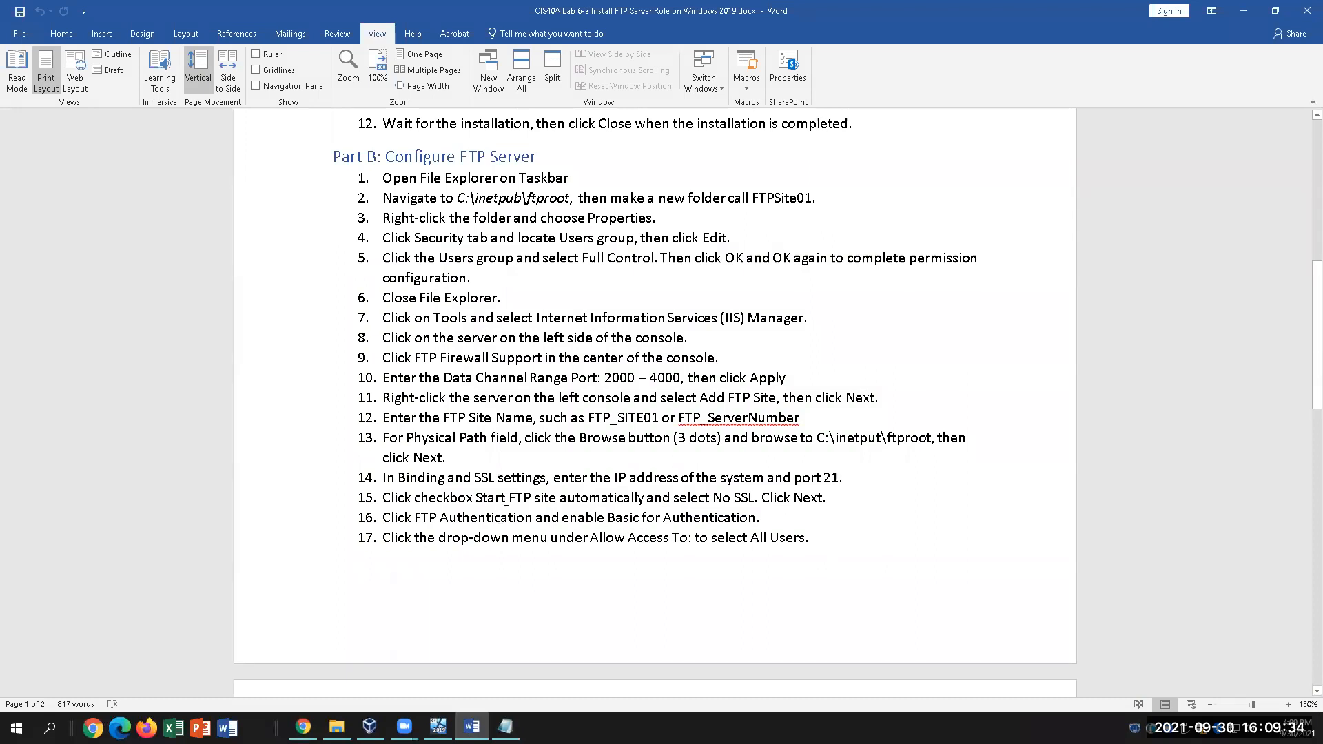
Scroll the Word guide to step 15, then Alt+Tab back to the VM's wizard
{"action": "scroll", "coordinate": [544, 482], "scroll_direction": "down", "scroll_amount": 1}
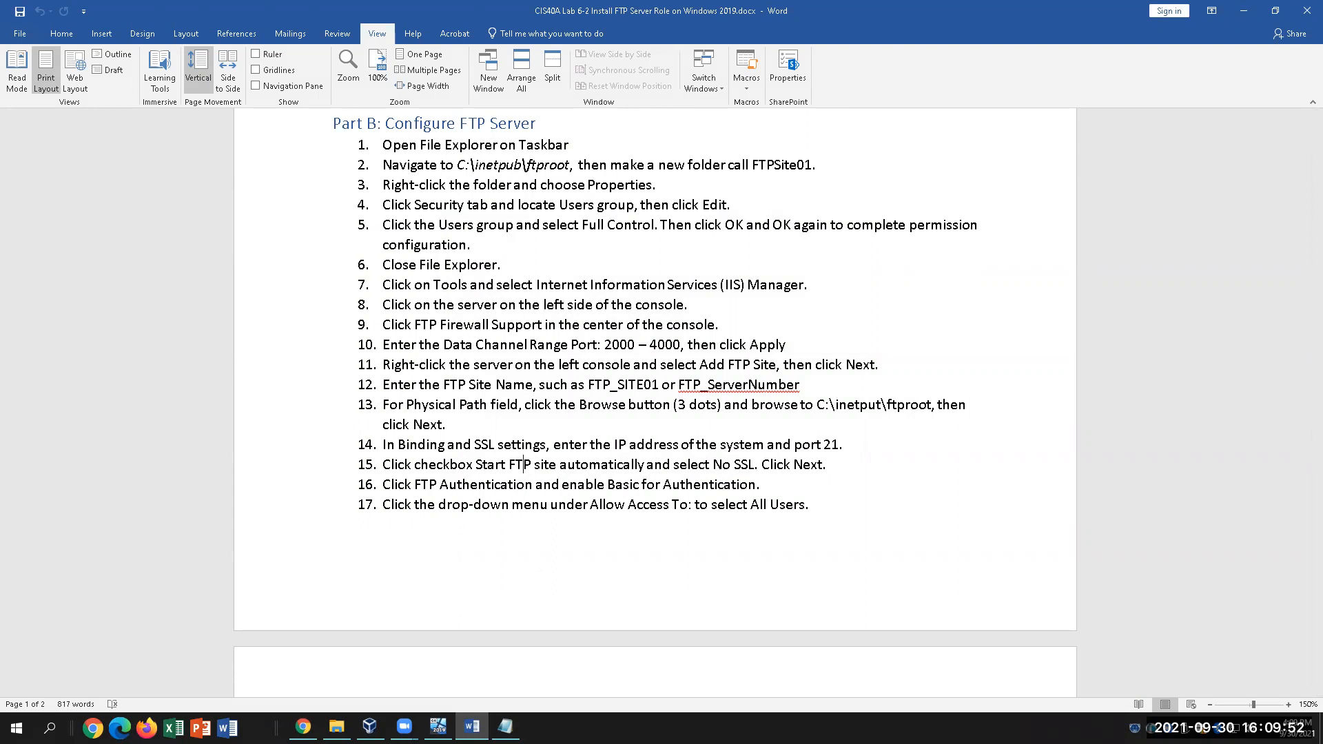
{"action": "key", "text": "alt+Tab"}
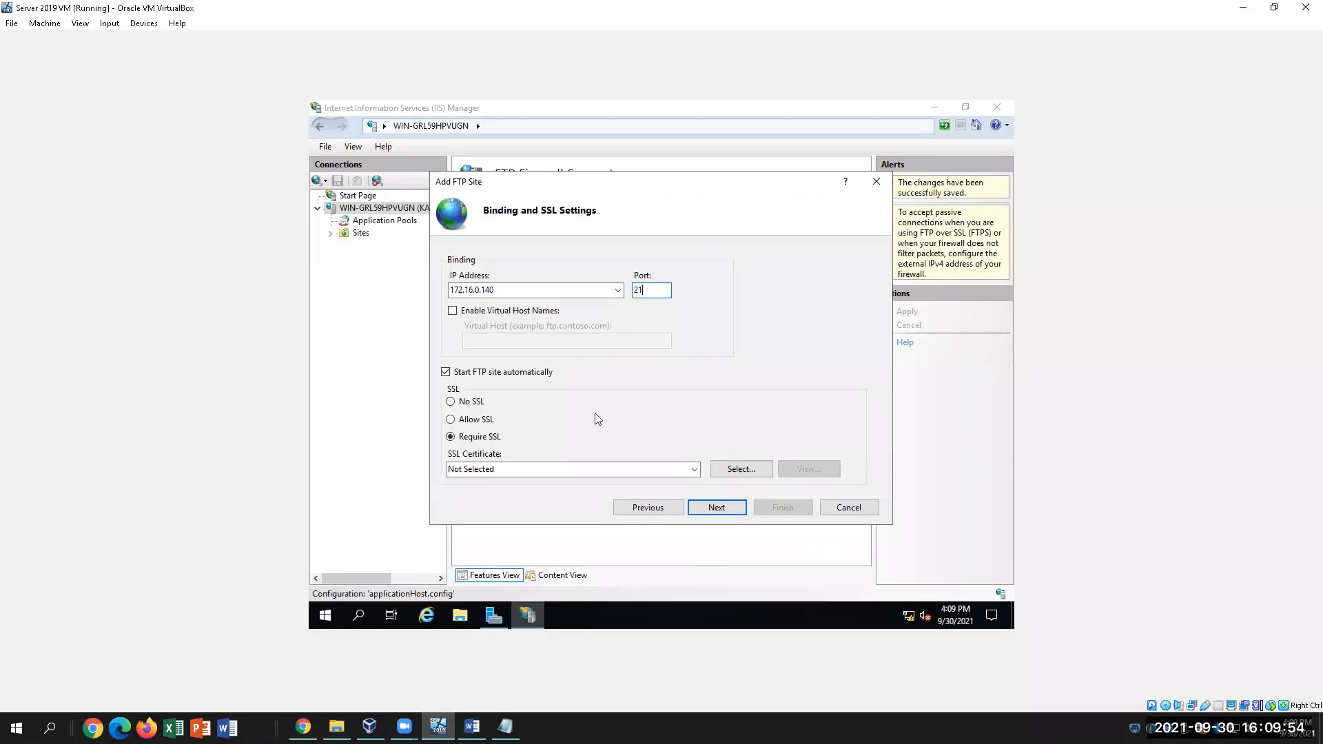
Choose No SSL and advance to the Authentication and Authorization page
{"action": "left_click", "coordinate": [449, 403]}
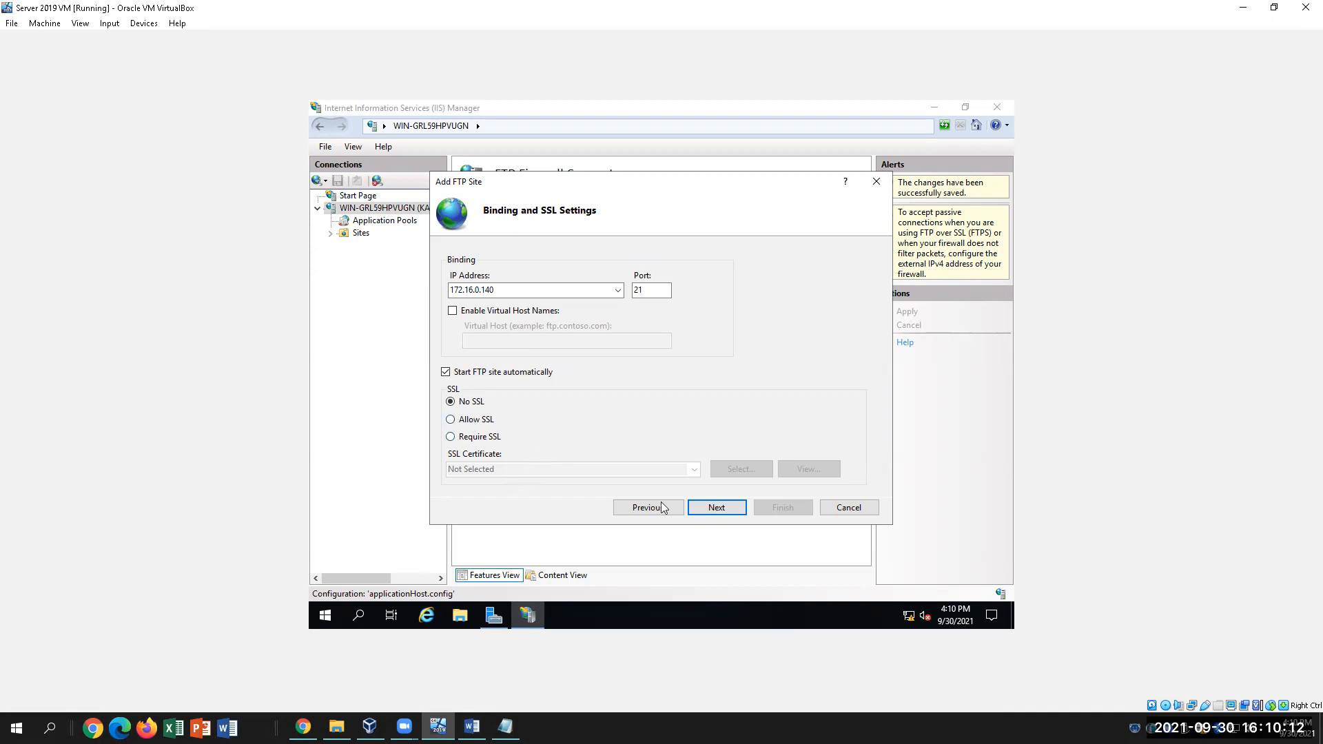
{"action": "left_click", "coordinate": [719, 510]}
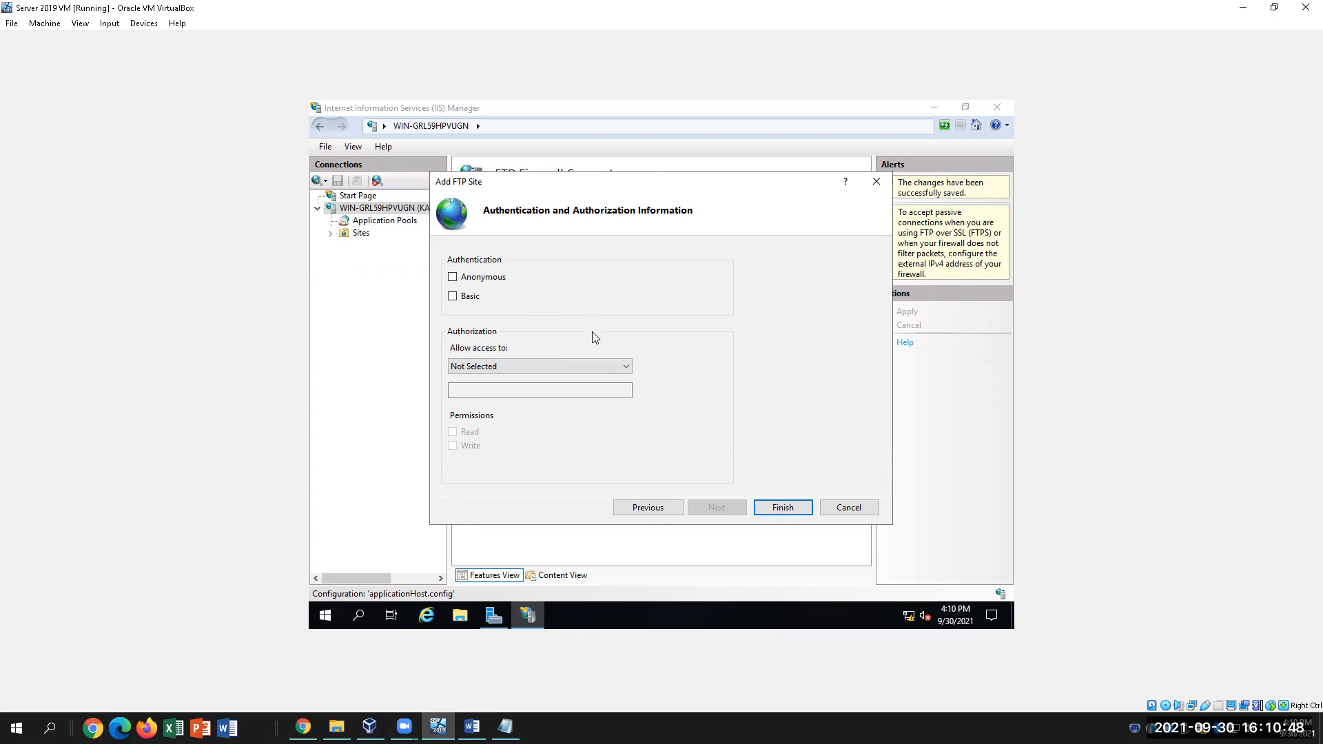
{"action": "left_click", "coordinate": [474, 726]}
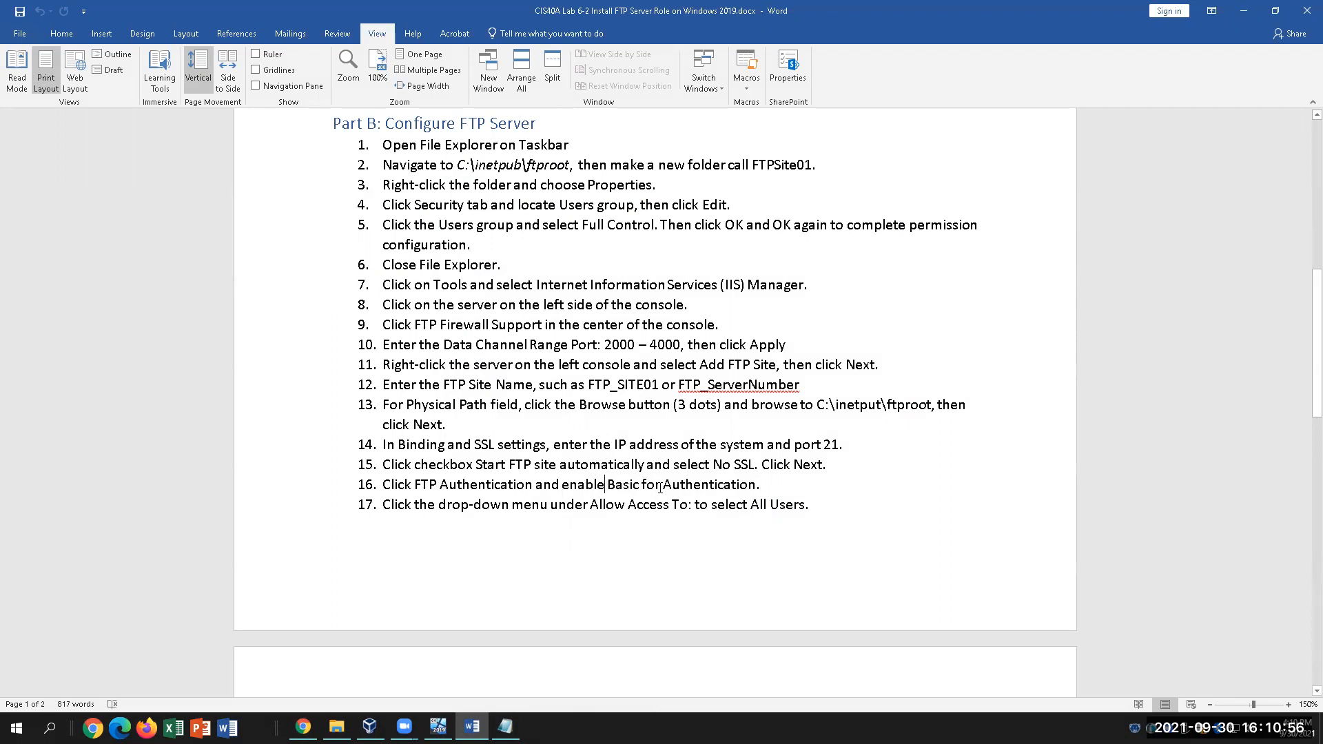
Highlight the Basic authentication instruction in step 16, then go back to the VM's FTP site wizard
{"action": "left_click_drag", "start_coordinate": [600, 485], "coordinate": [725, 487]}
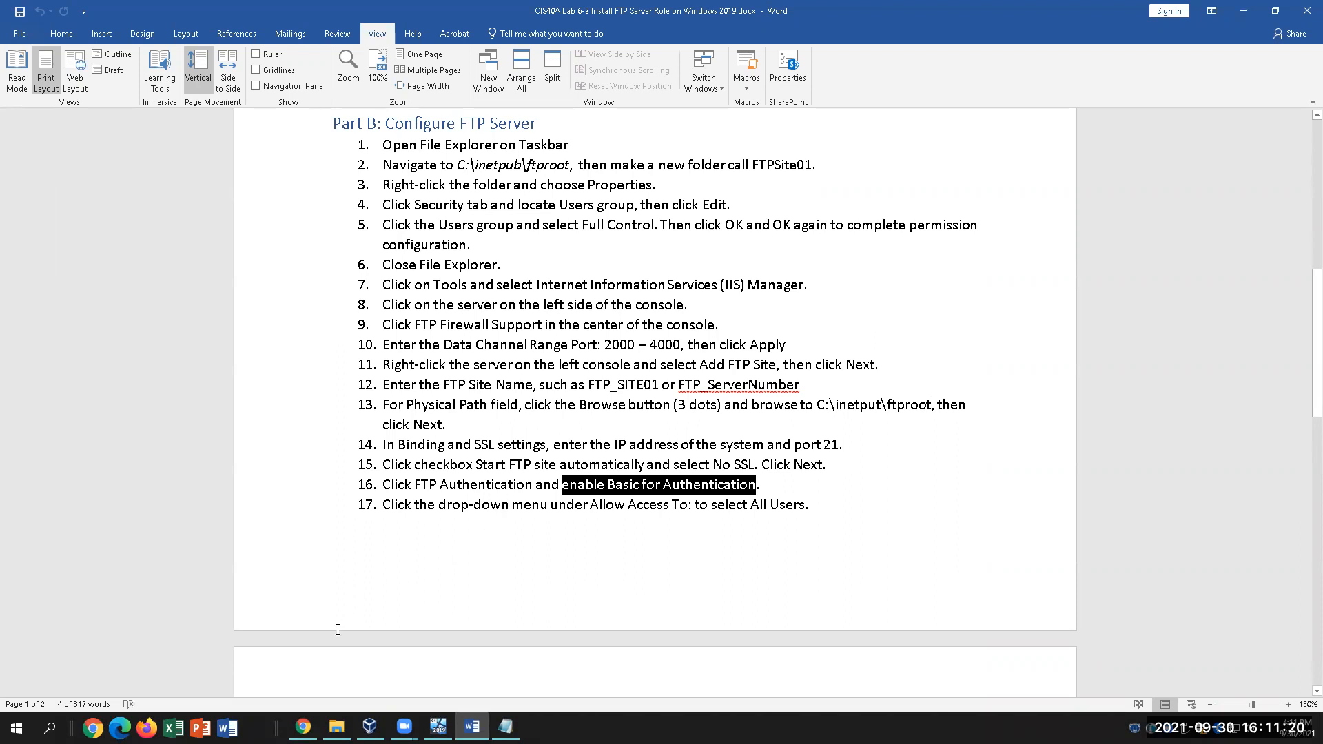
{"action": "left_click", "coordinate": [405, 728]}
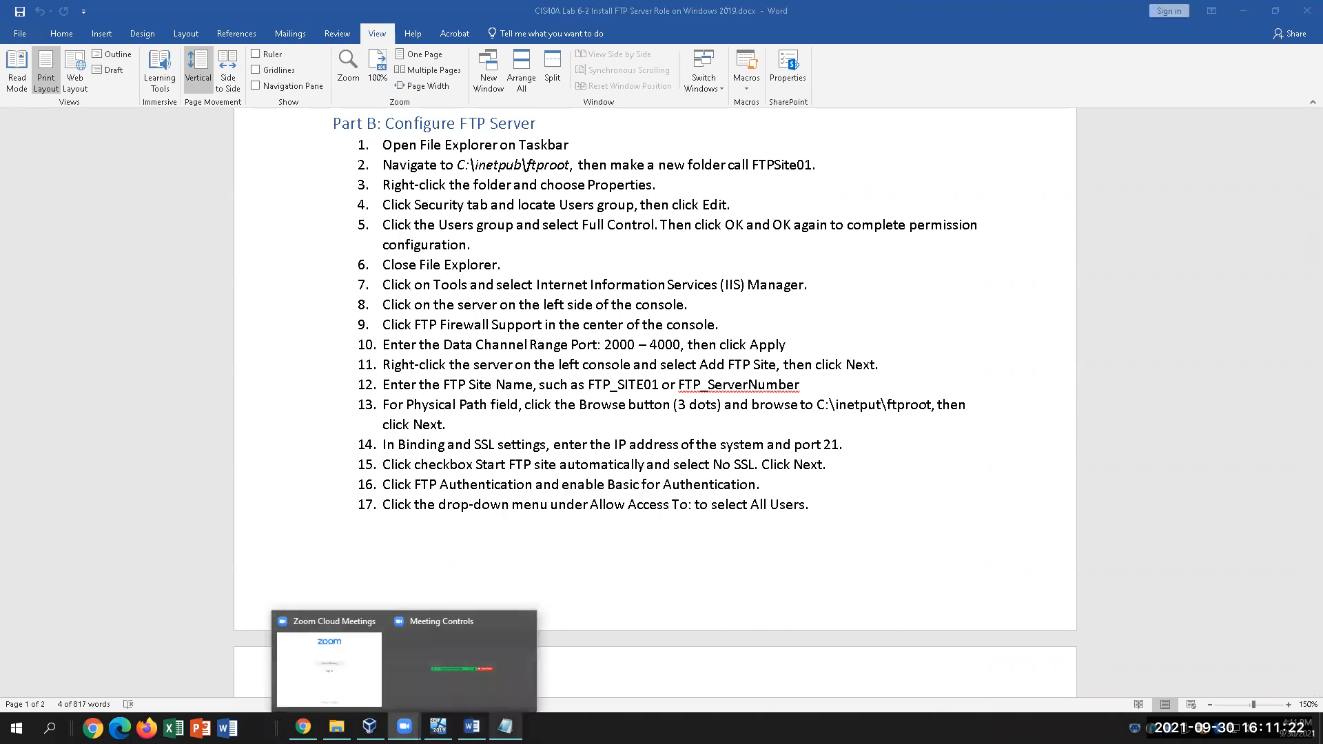
{"action": "left_click", "coordinate": [438, 728]}
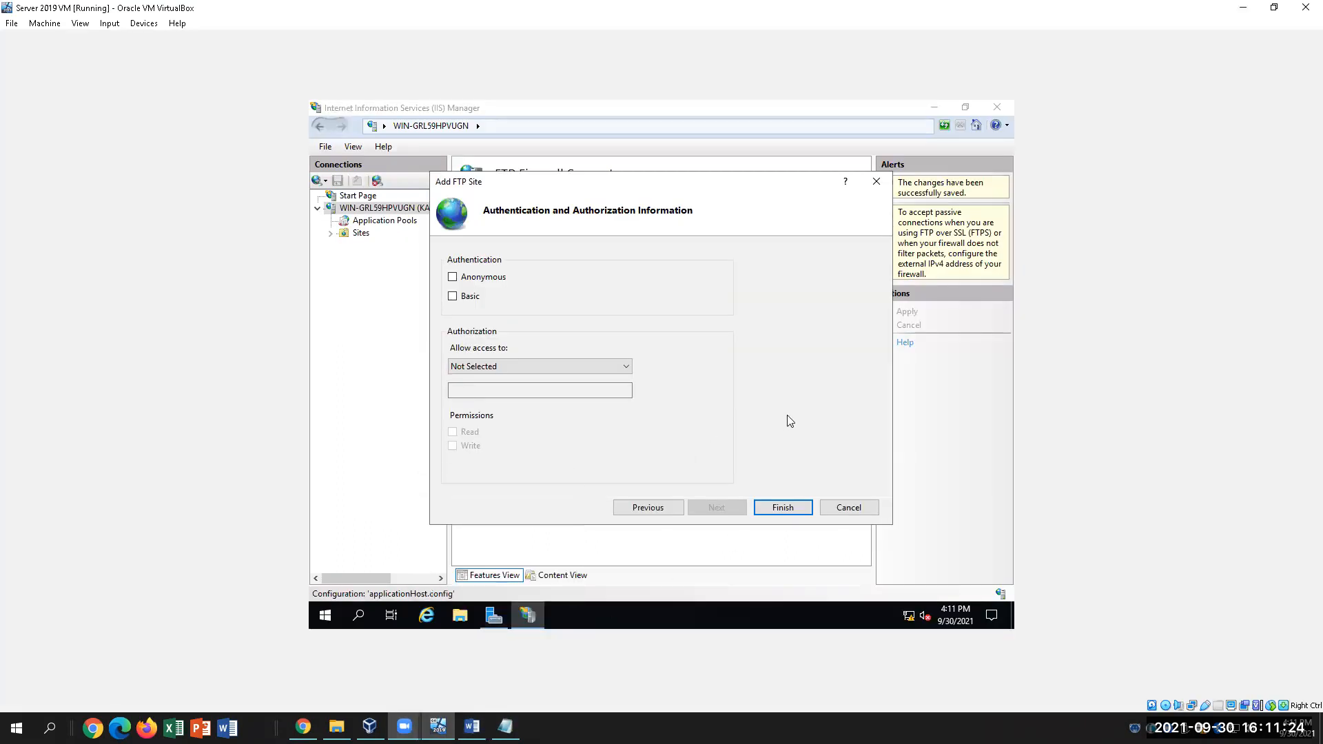
Create FTP_SITE01 with Basic authentication, access for All users and Read and Write permissions
{"action": "left_click", "coordinate": [453, 296]}
{"action": "left_click", "coordinate": [485, 362]}
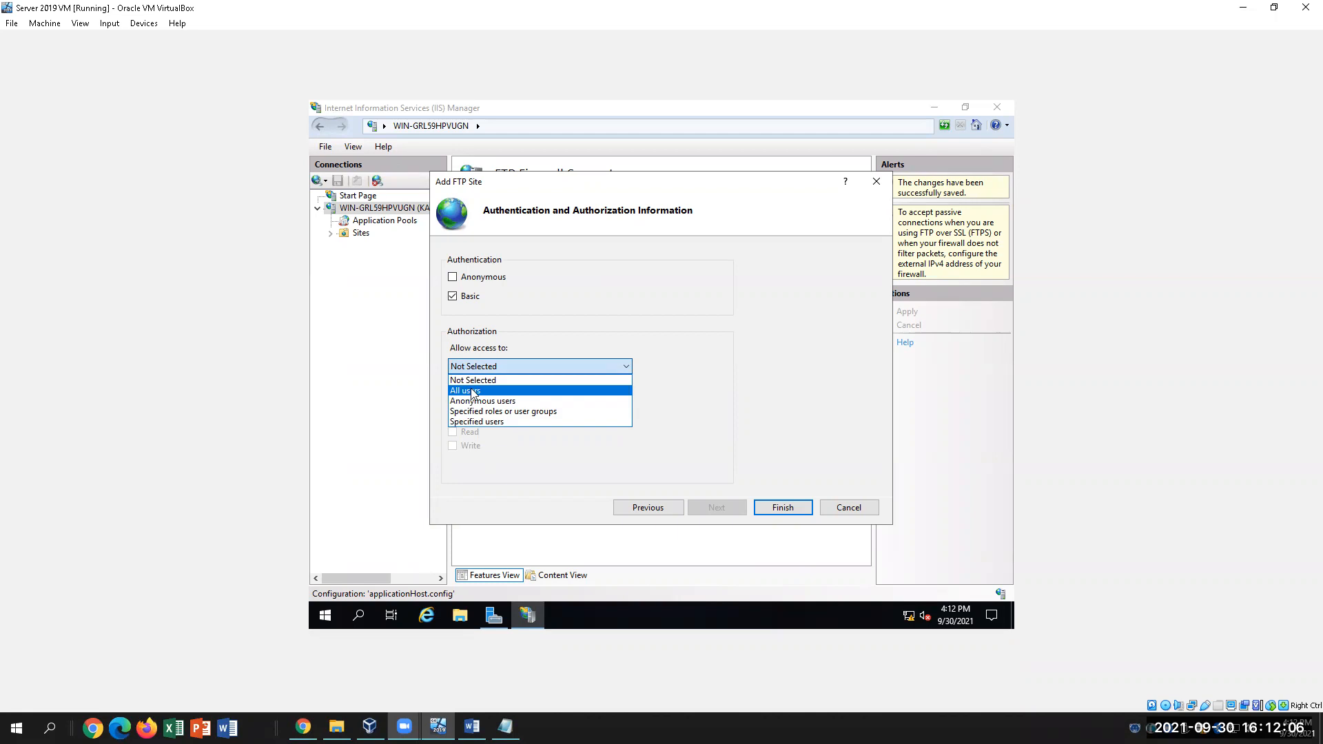
{"action": "left_click", "coordinate": [472, 391]}
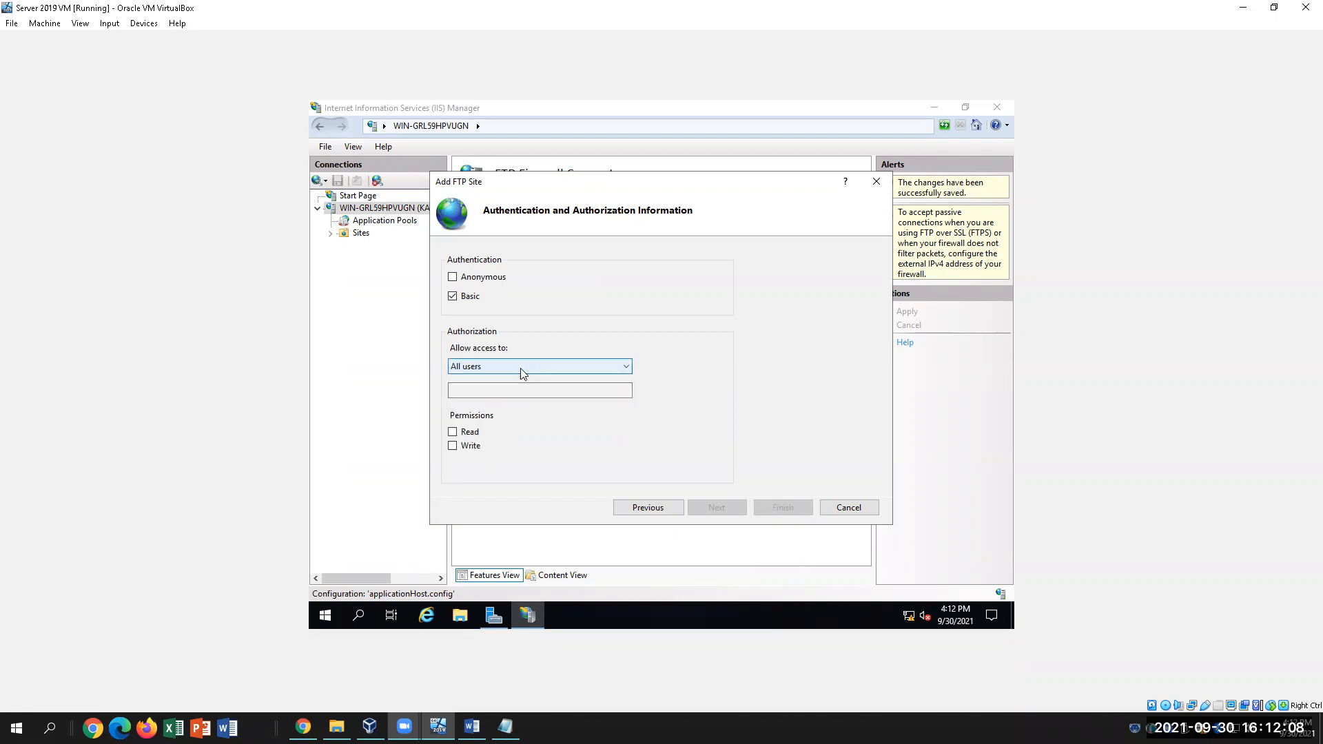
{"action": "left_click", "coordinate": [453, 432]}
{"action": "left_click", "coordinate": [452, 446]}
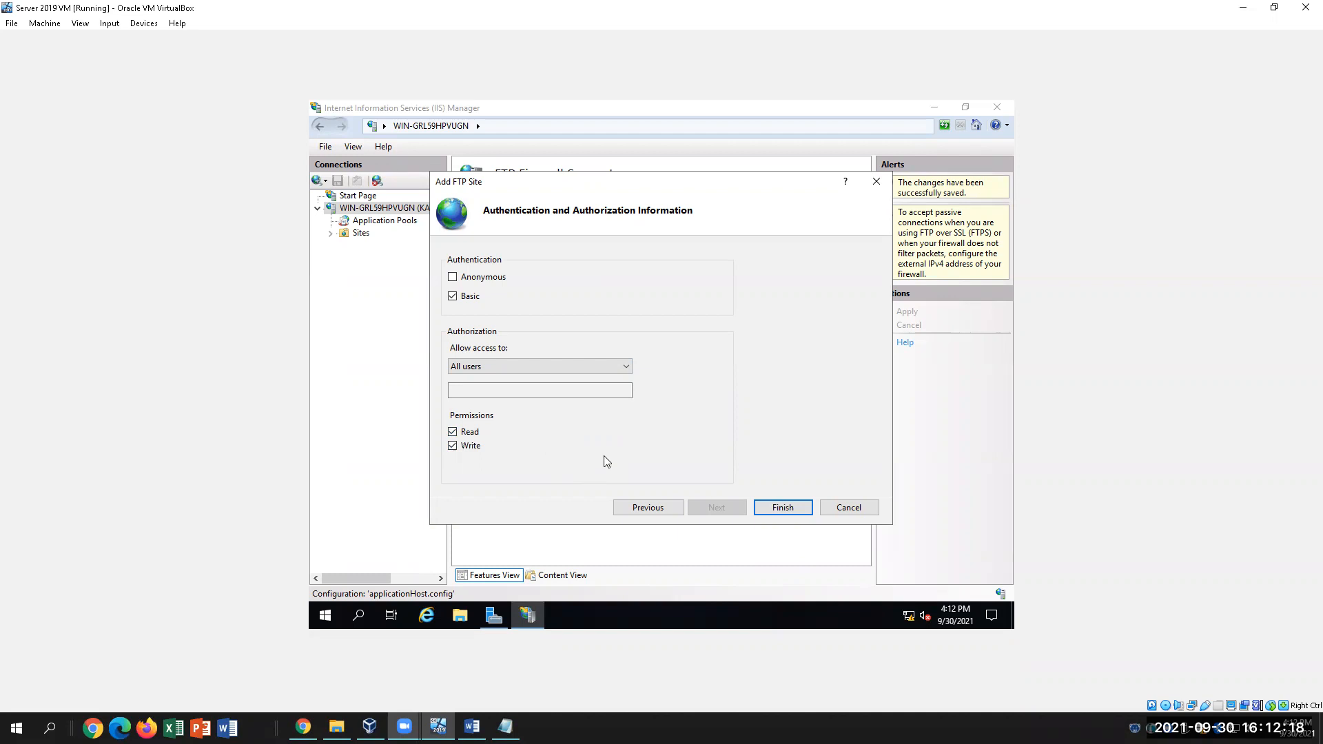
{"action": "left_click", "coordinate": [783, 507]}
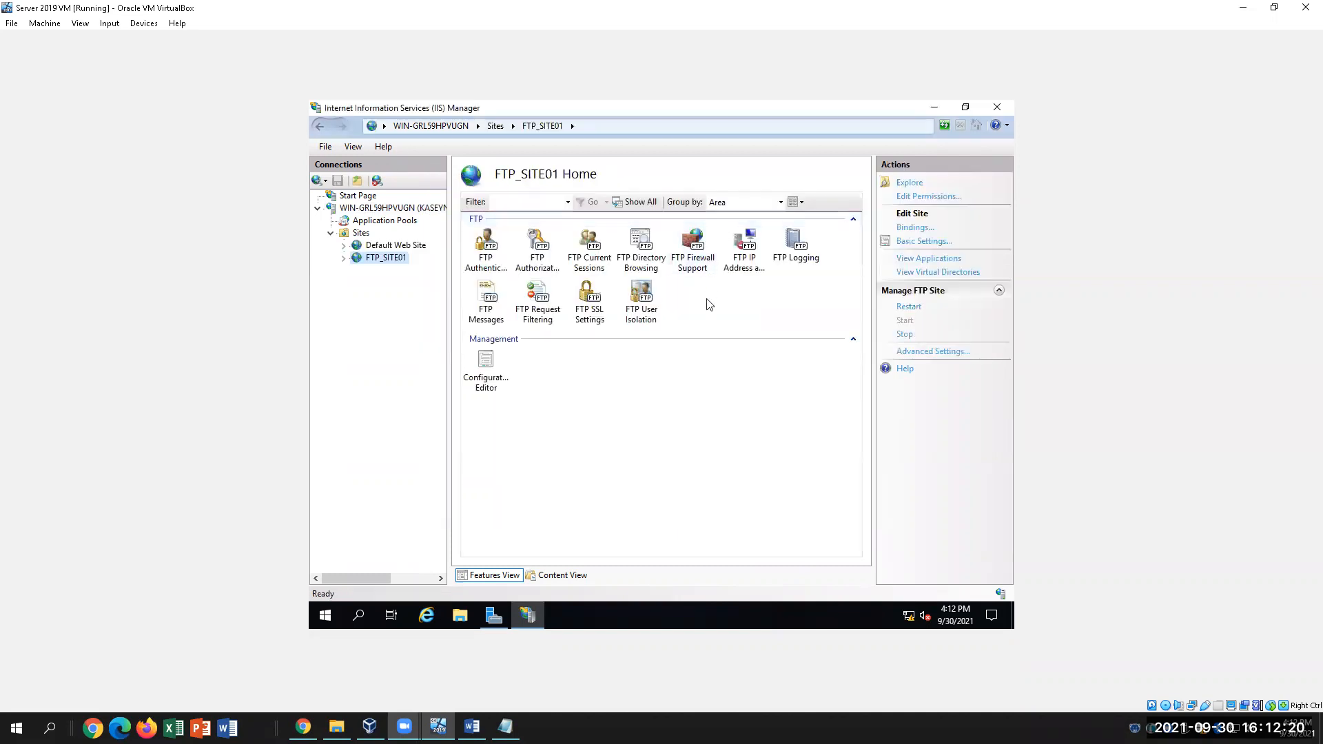
{"action": "left_click", "coordinate": [471, 727]}
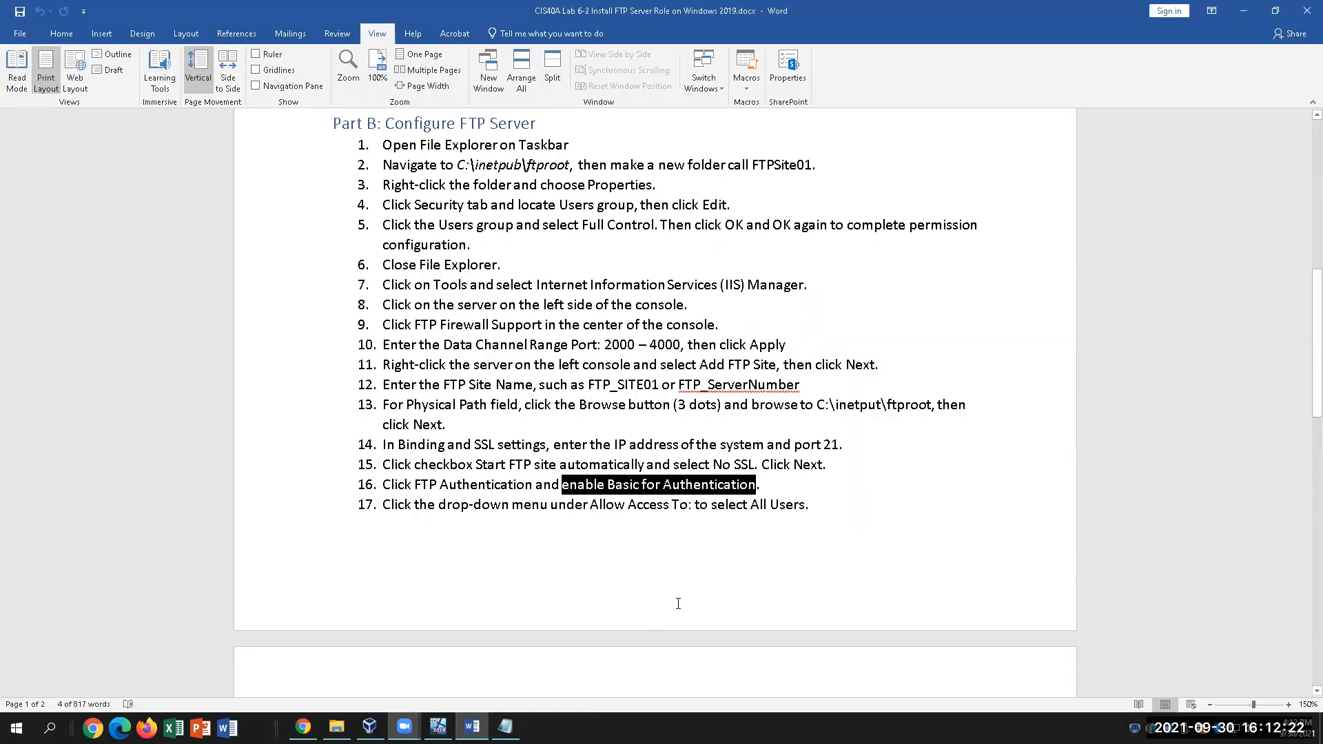
Read steps 17–19 on page 2 of the lab guide, then bring up the VM's IIS Manager
{"action": "left_click", "coordinate": [855, 502]}
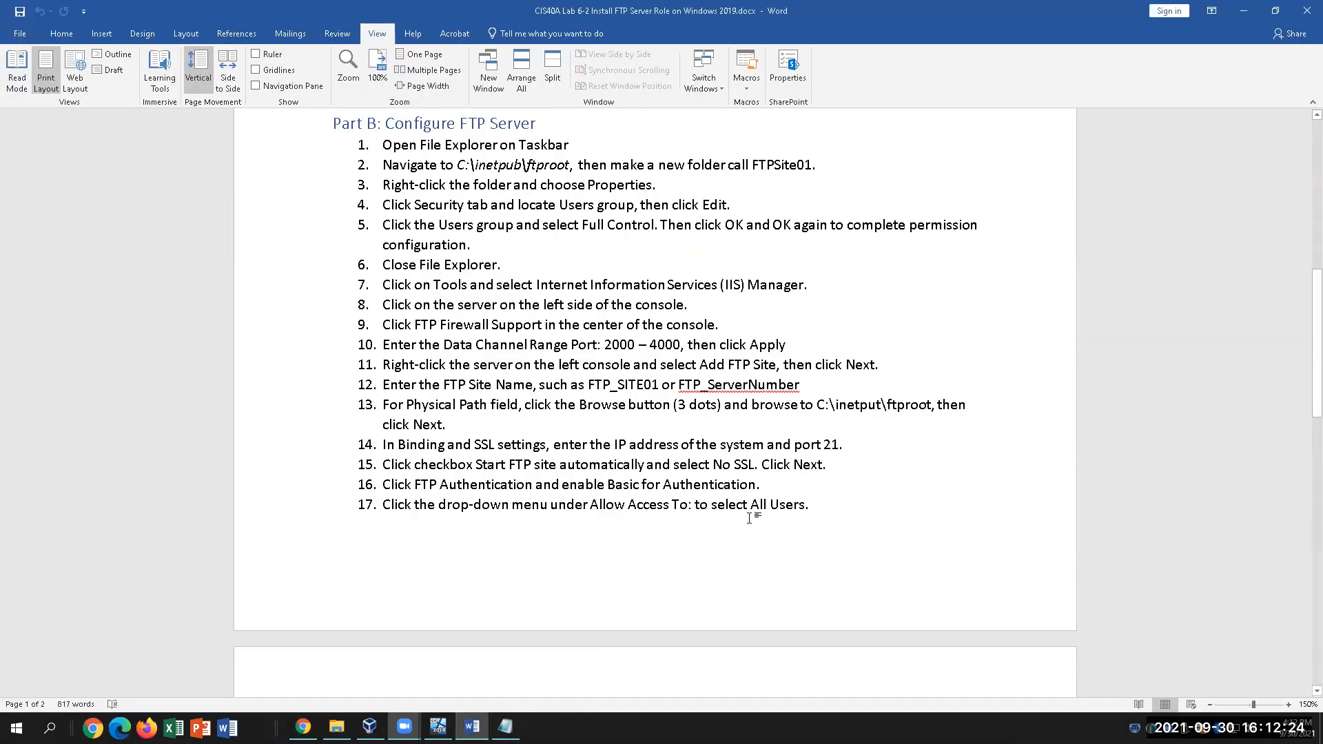
{"action": "left_click_drag", "start_coordinate": [441, 504], "coordinate": [753, 522]}
{"action": "scroll", "coordinate": [851, 434], "scroll_direction": "down", "scroll_amount": 5}
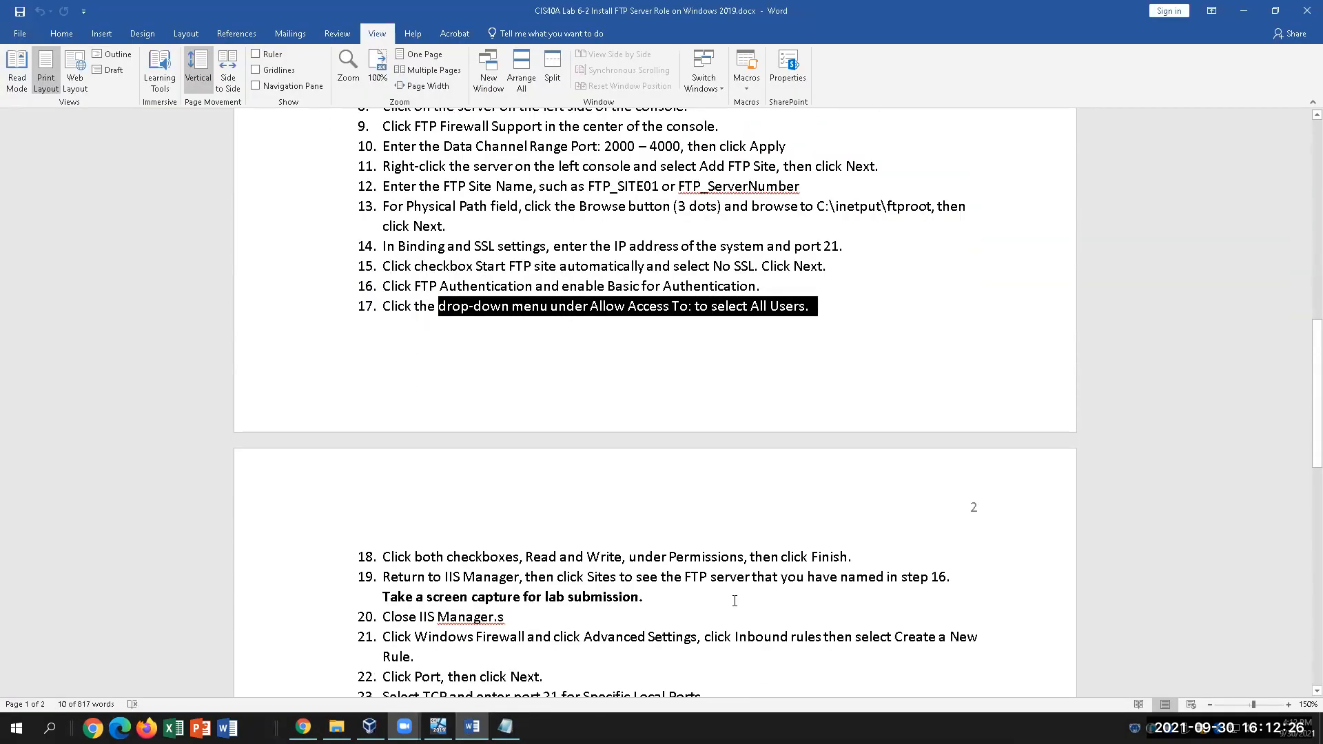
{"action": "left_click", "coordinate": [854, 391]}
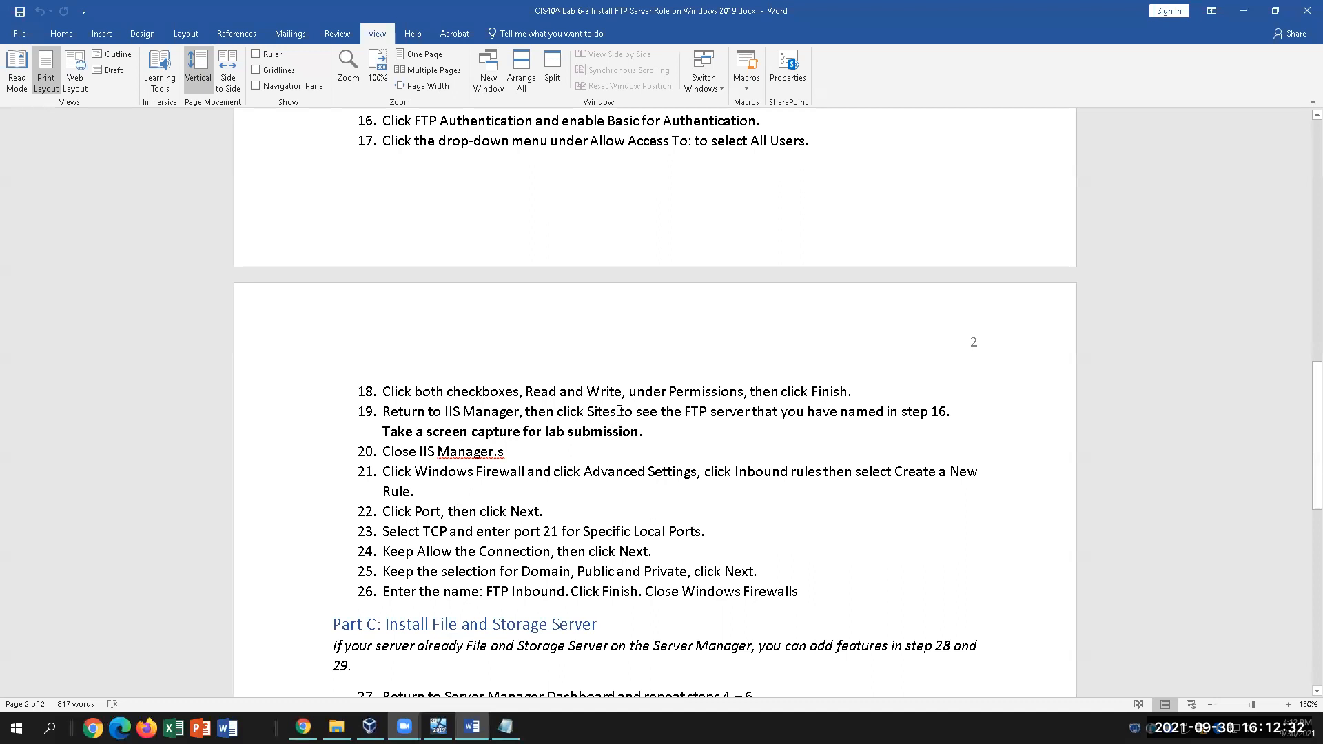
{"action": "key", "text": "ctrl+shift+Right"}
{"action": "key", "text": "ctrl+shift+Right"}
{"action": "key", "text": "ctrl+shift+Right"}
{"action": "key", "text": "ctrl+shift+Right"}
{"action": "key", "text": "ctrl+shift+Right"}
{"action": "key", "text": "ctrl+shift+Right"}
{"action": "key", "text": "ctrl+shift+Right"}
{"action": "key", "text": "ctrl+shift+Right"}
{"action": "key", "text": "ctrl+shift+Right"}
{"action": "key", "text": "ctrl+shift+Right"}
{"action": "key", "text": "ctrl+shift+Right"}
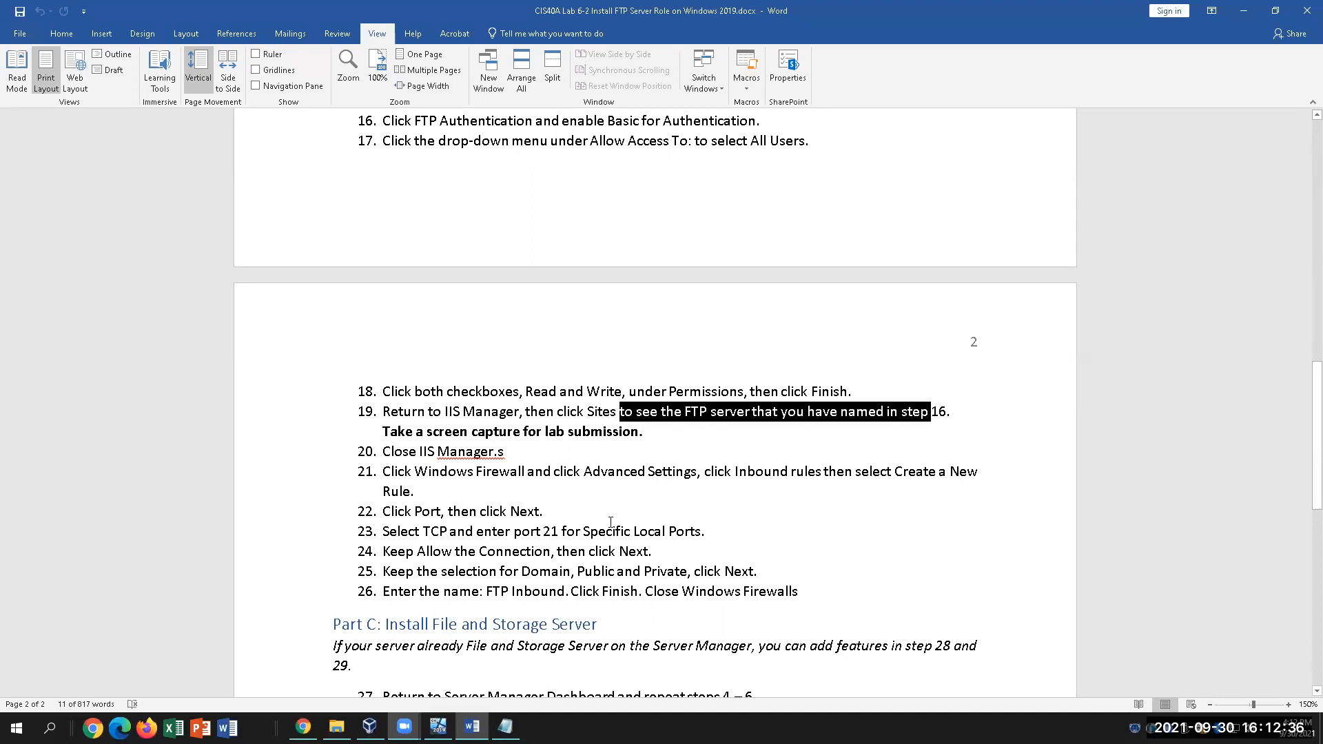
{"action": "key", "text": "alt+Tab"}
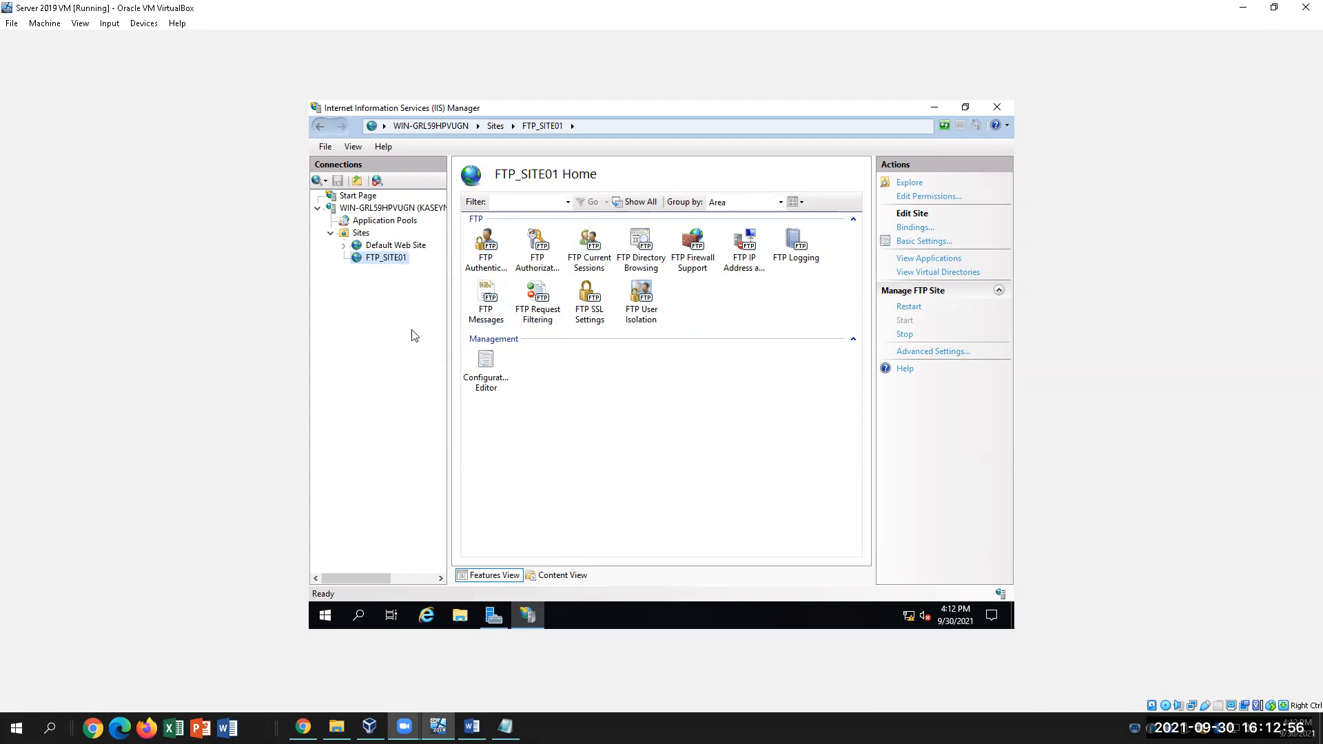
Check an action under Manage FTP Site for FTP_SITE01, then return to the Word guide
{"action": "mouse_move", "coordinate": [527, 616]}
{"action": "left_click", "coordinate": [908, 335]}
{"action": "left_click", "coordinate": [471, 726]}
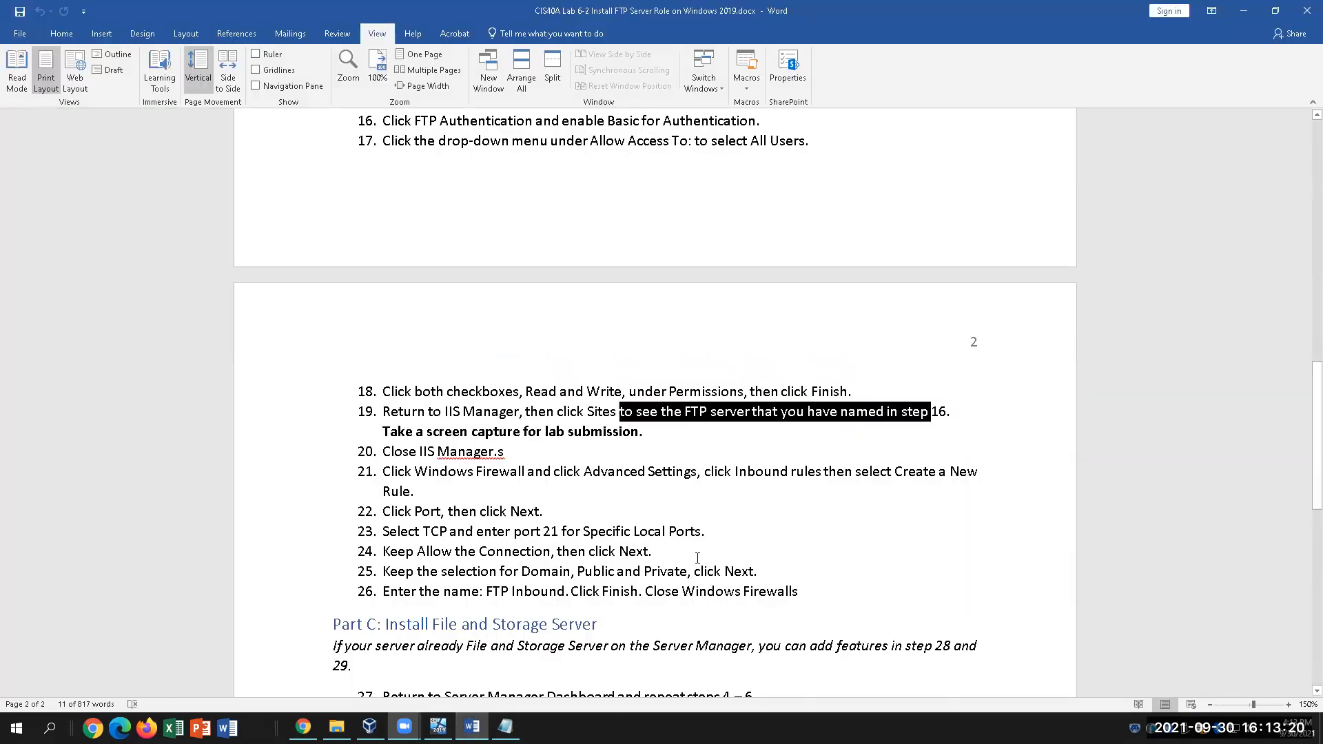
Delete the stray 's' after 'Manager.' in step 20 and go back to the VM
{"action": "left_click", "coordinate": [534, 463]}
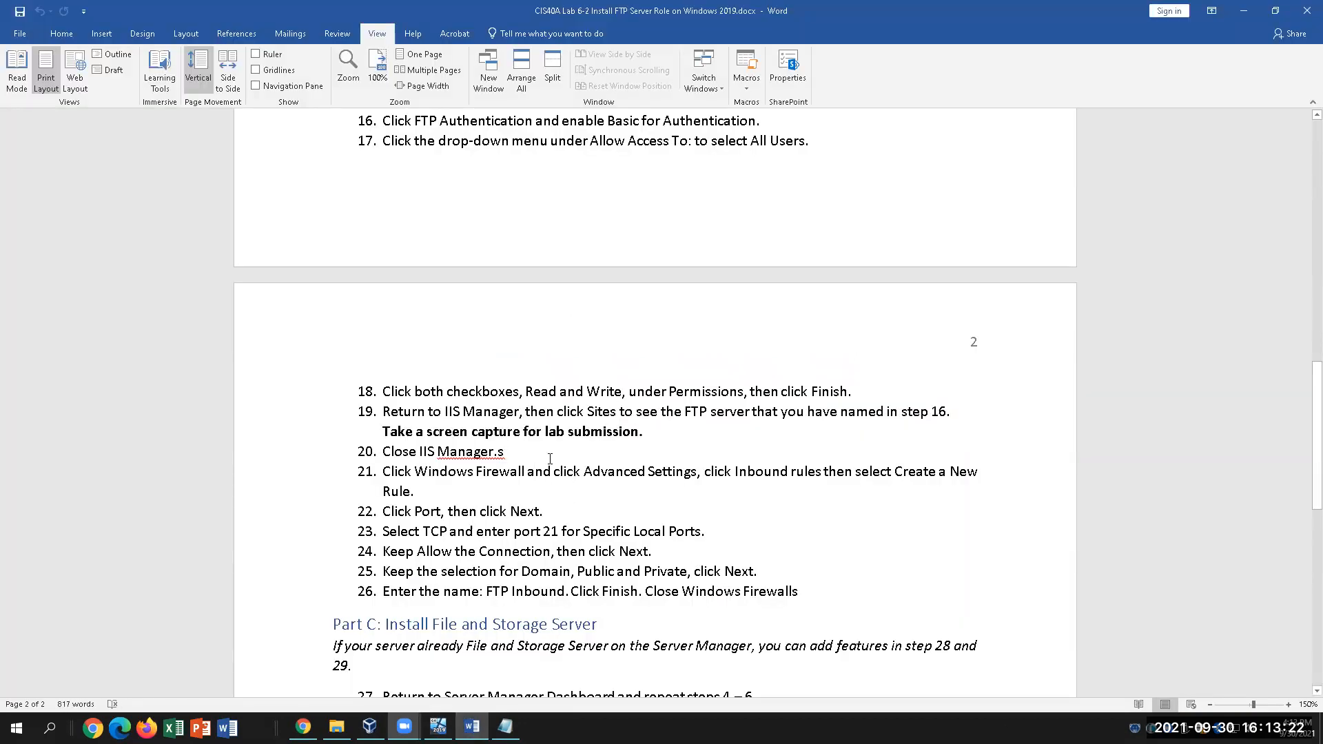
{"action": "left_click", "coordinate": [529, 456]}
{"action": "key", "text": "BackSpace"}
{"action": "left_click", "coordinate": [439, 726]}
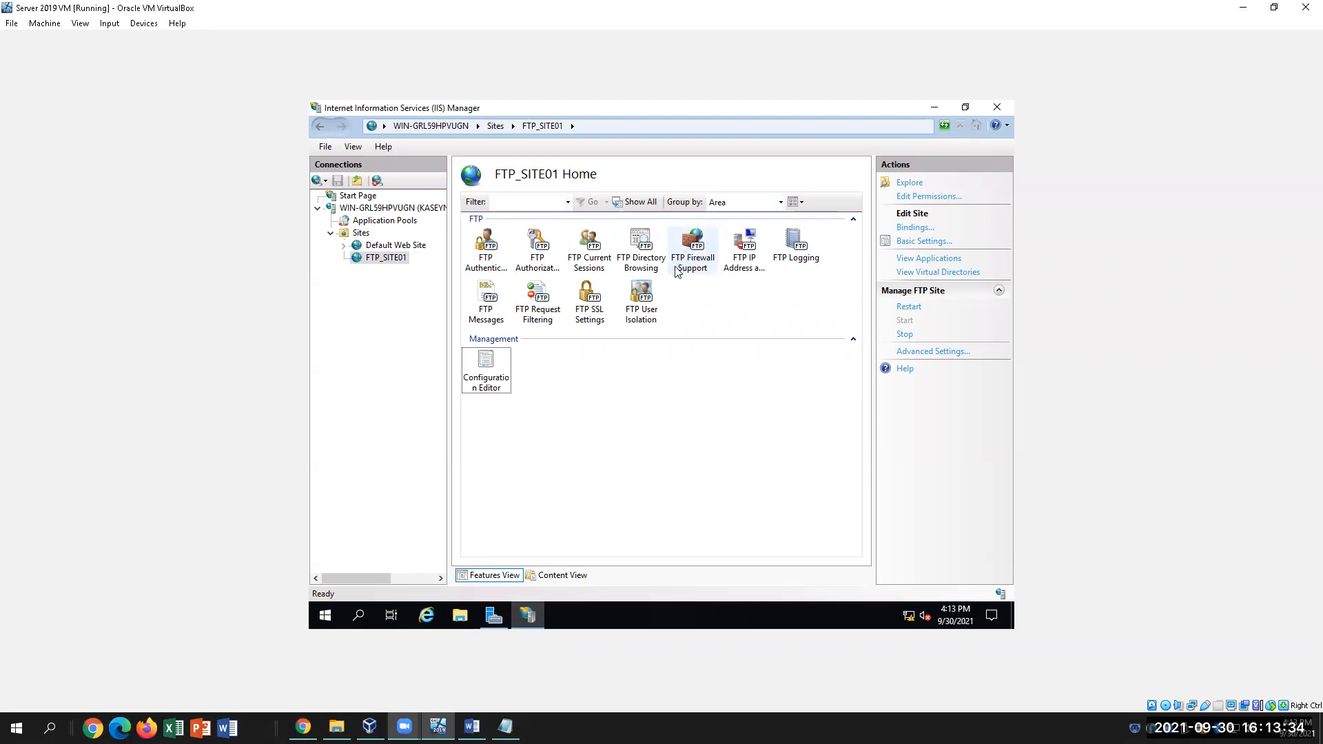
Close IIS Manager and open Windows Defender Firewall by searching 'firewall'
{"action": "left_click", "coordinate": [998, 107]}
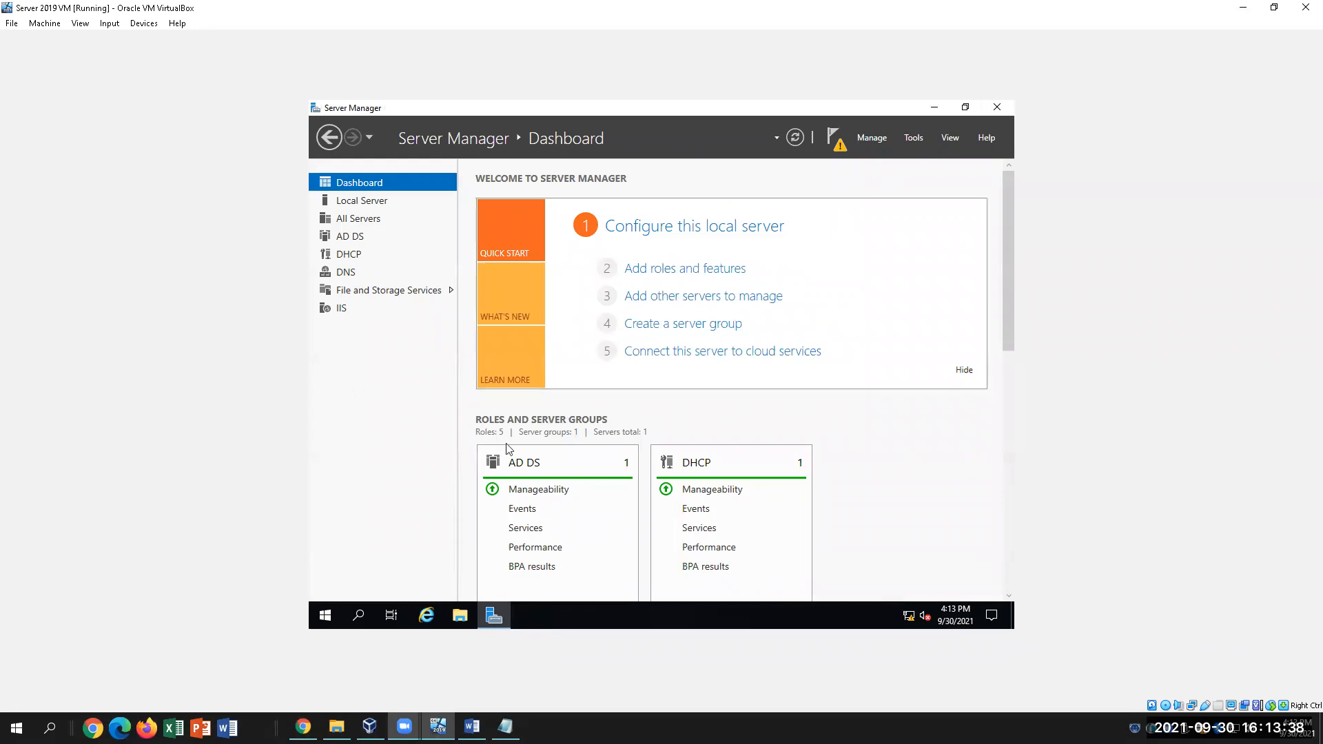
{"action": "left_click", "coordinate": [356, 615]}
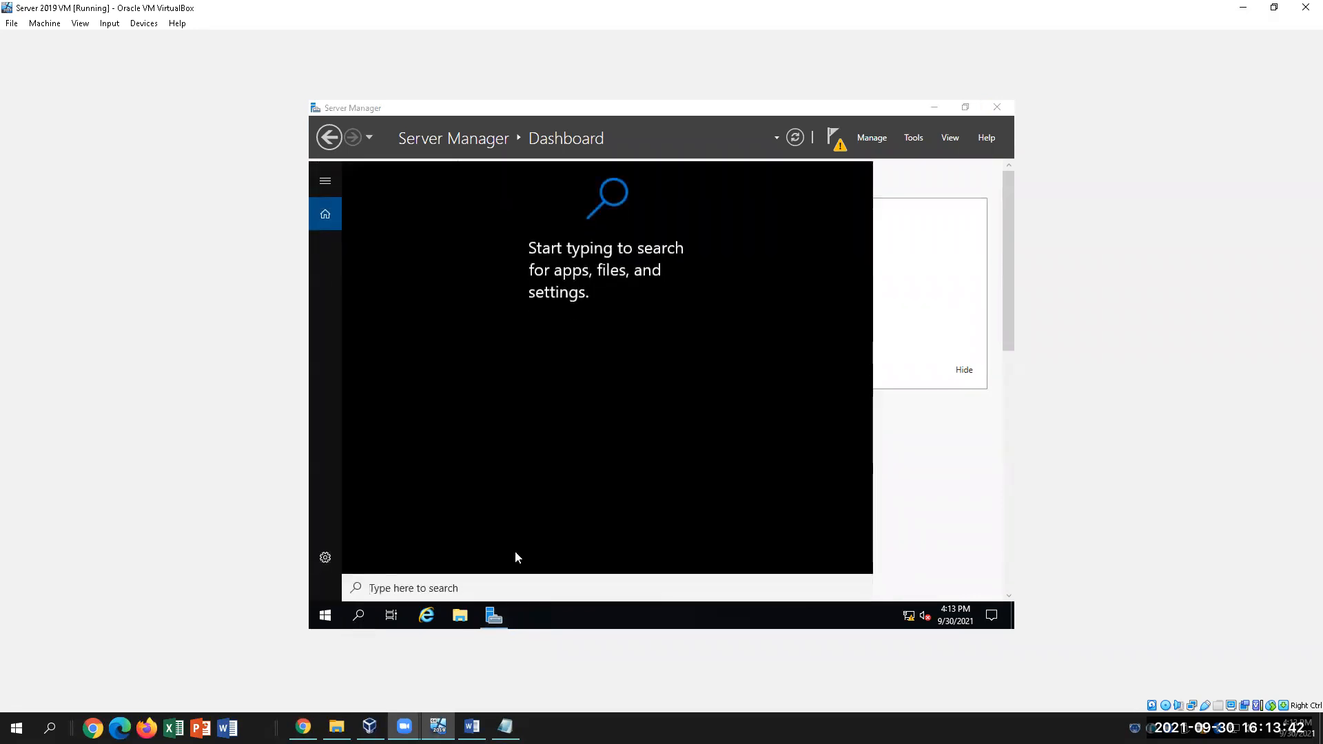
{"action": "type", "text": "wi"}
{"action": "key", "text": "BackSpace"}
{"action": "key", "text": "BackSpace"}
{"action": "type", "text": "firewall"}
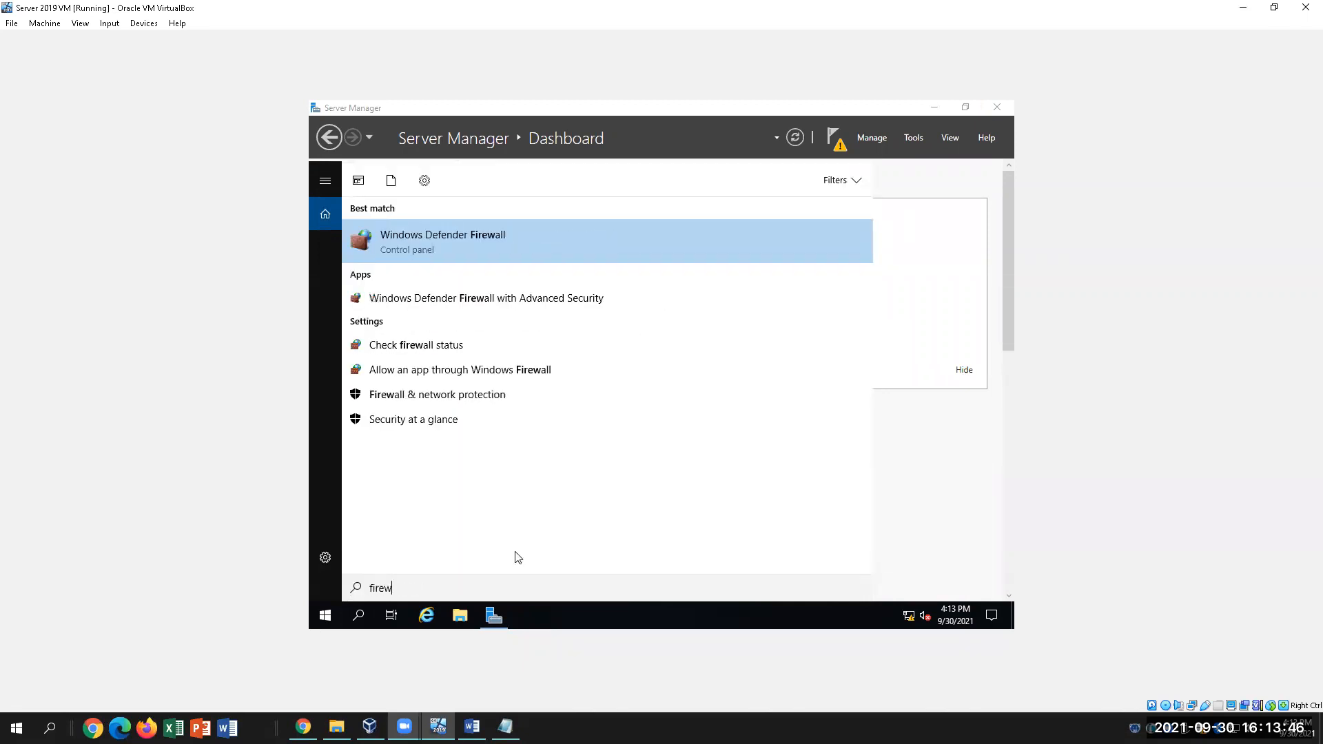
{"action": "left_click", "coordinate": [466, 245]}
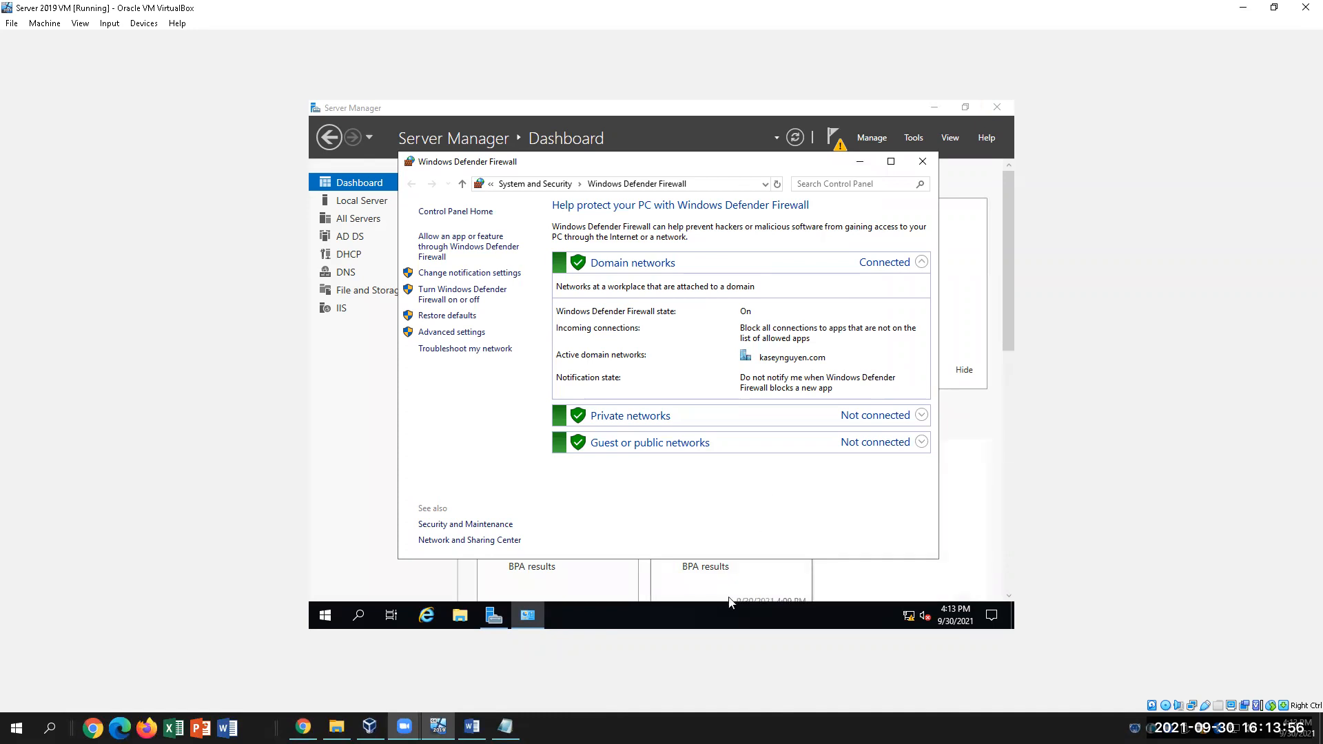
Show the Inbound Rules list in the advanced firewall console, then return to Word
{"action": "left_click", "coordinate": [465, 335]}
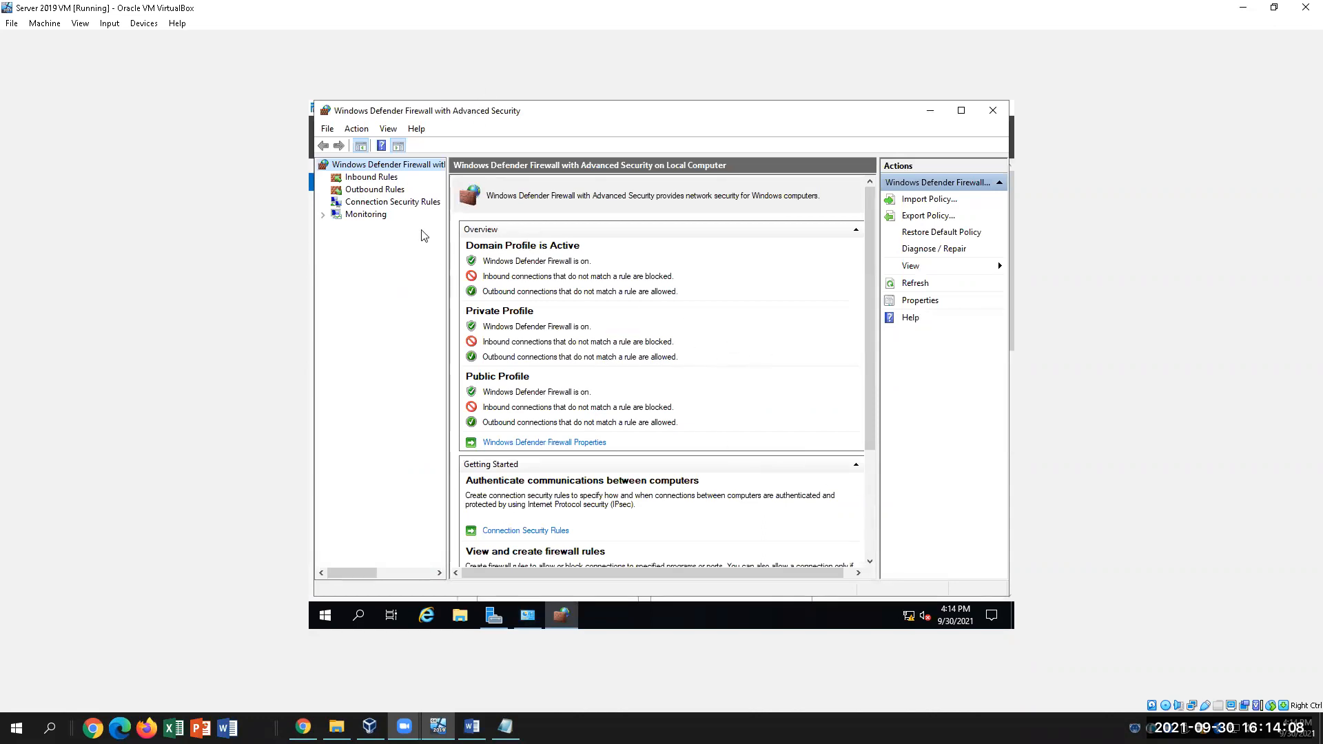
{"action": "left_click", "coordinate": [370, 178]}
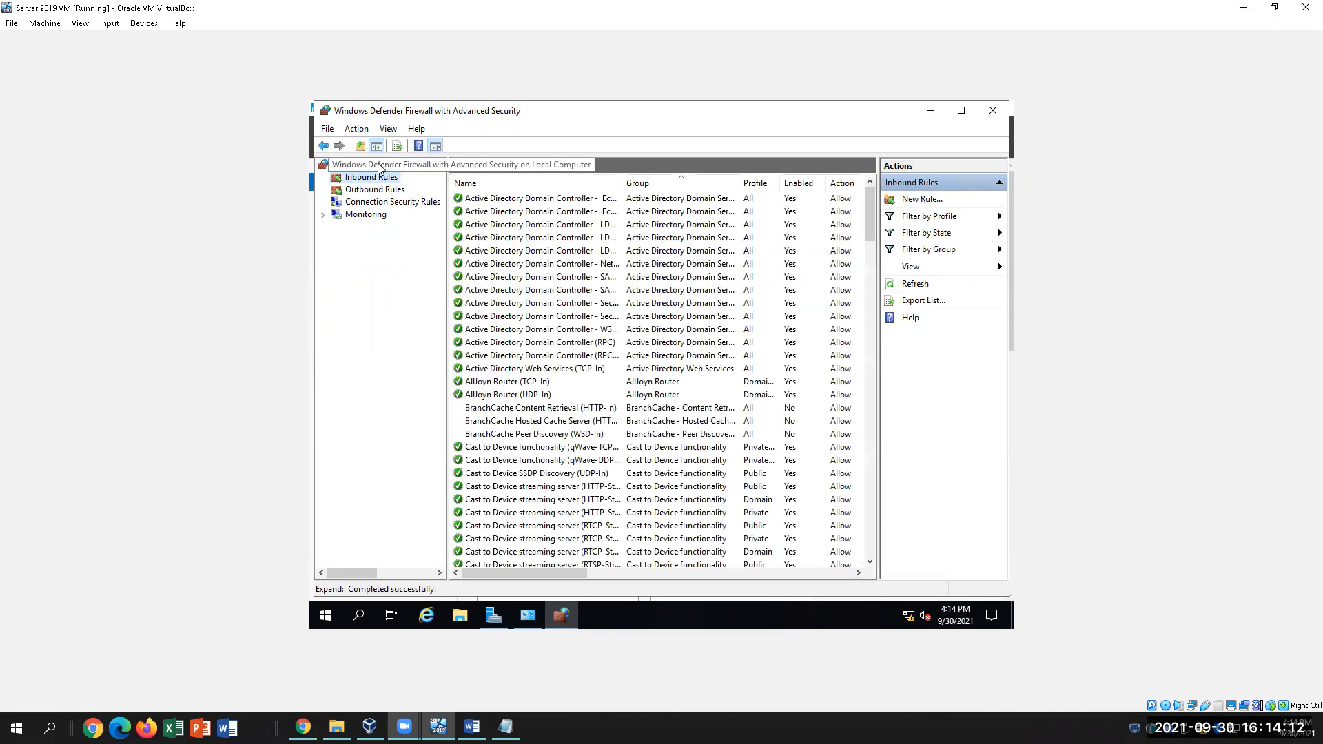
{"action": "left_click", "coordinate": [378, 167]}
{"action": "left_click", "coordinate": [379, 179]}
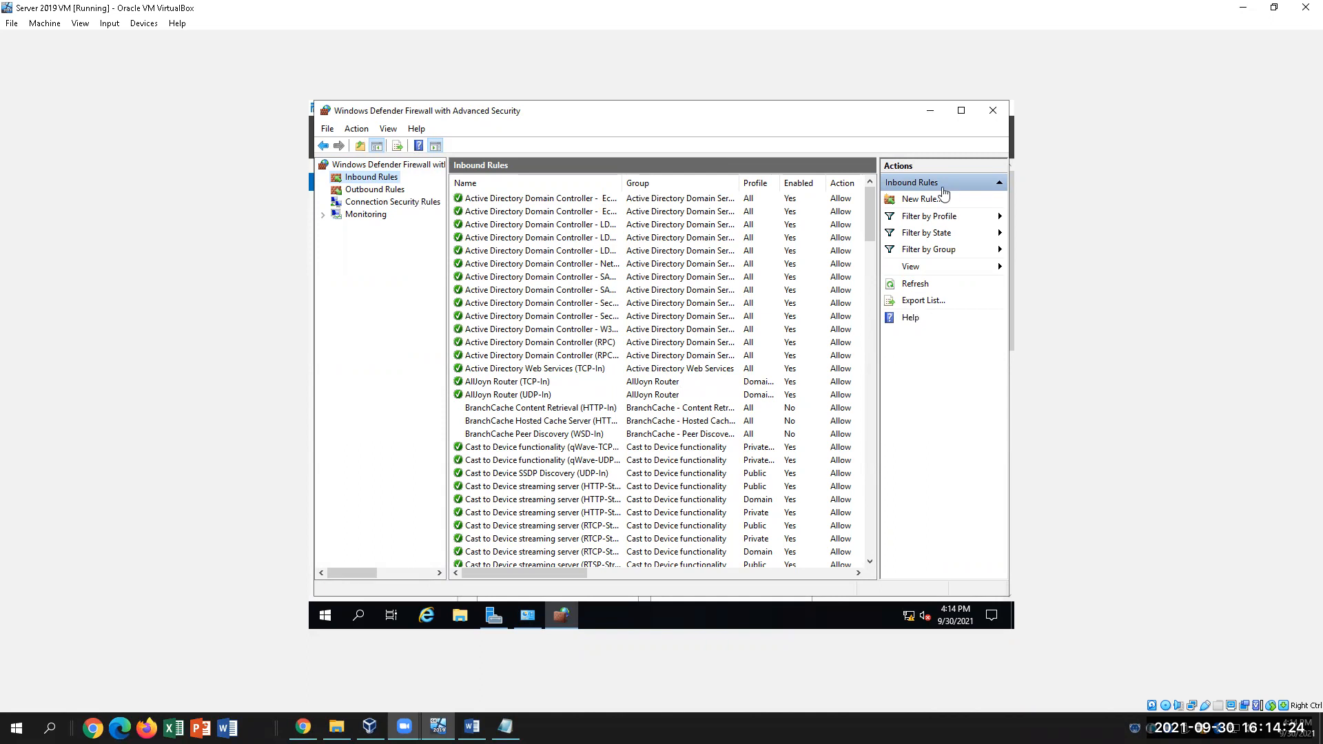
{"action": "left_click", "coordinate": [472, 728]}
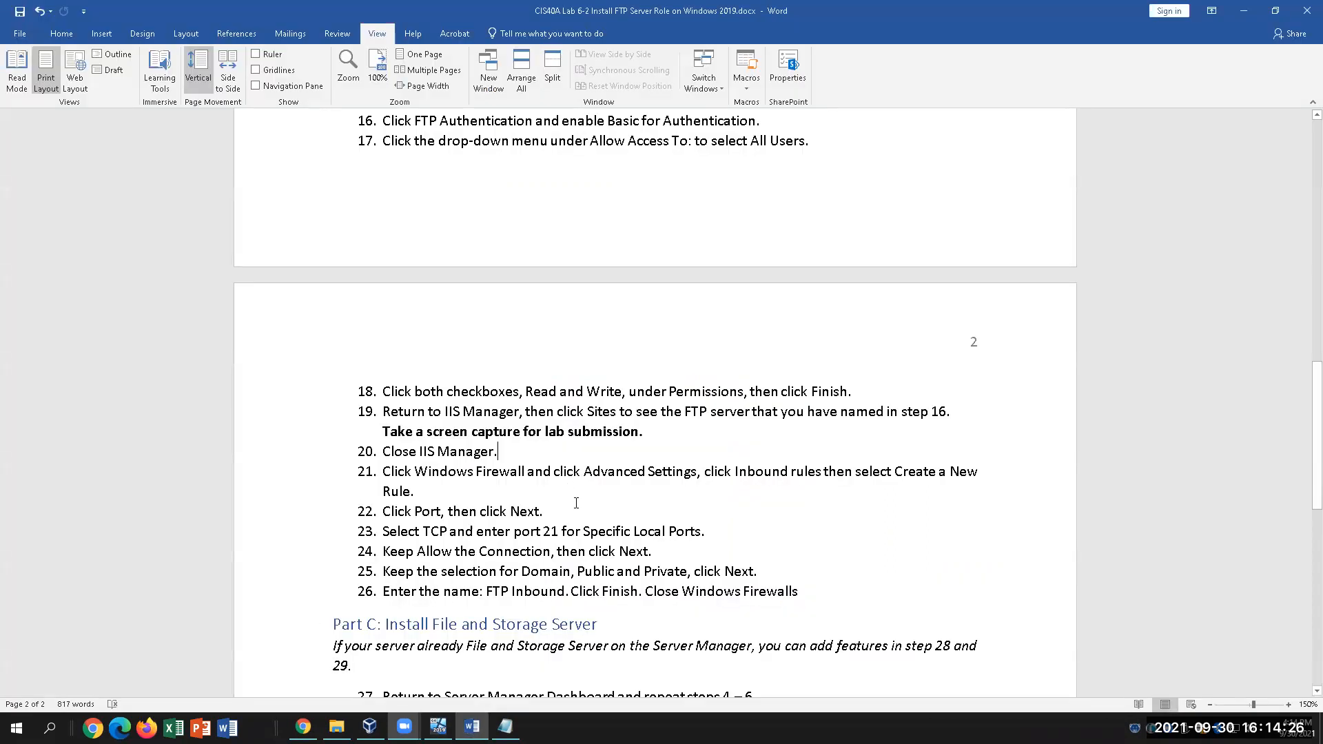
Scroll to steps 22–26 and highlight 'port 21 for' in step 23, then return to the firewall console
{"action": "scroll", "coordinate": [581, 537], "scroll_direction": "down", "scroll_amount": 1}
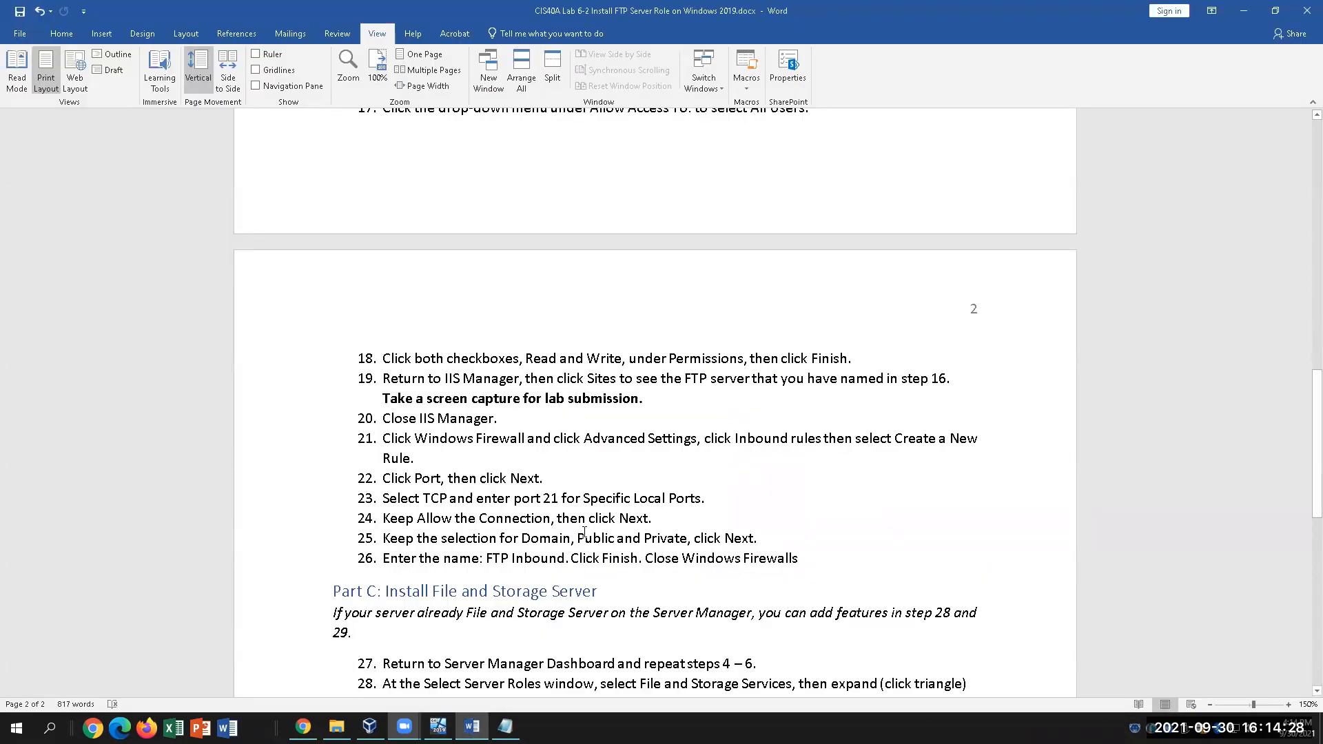
{"action": "scroll", "coordinate": [581, 537], "scroll_direction": "down", "scroll_amount": 1}
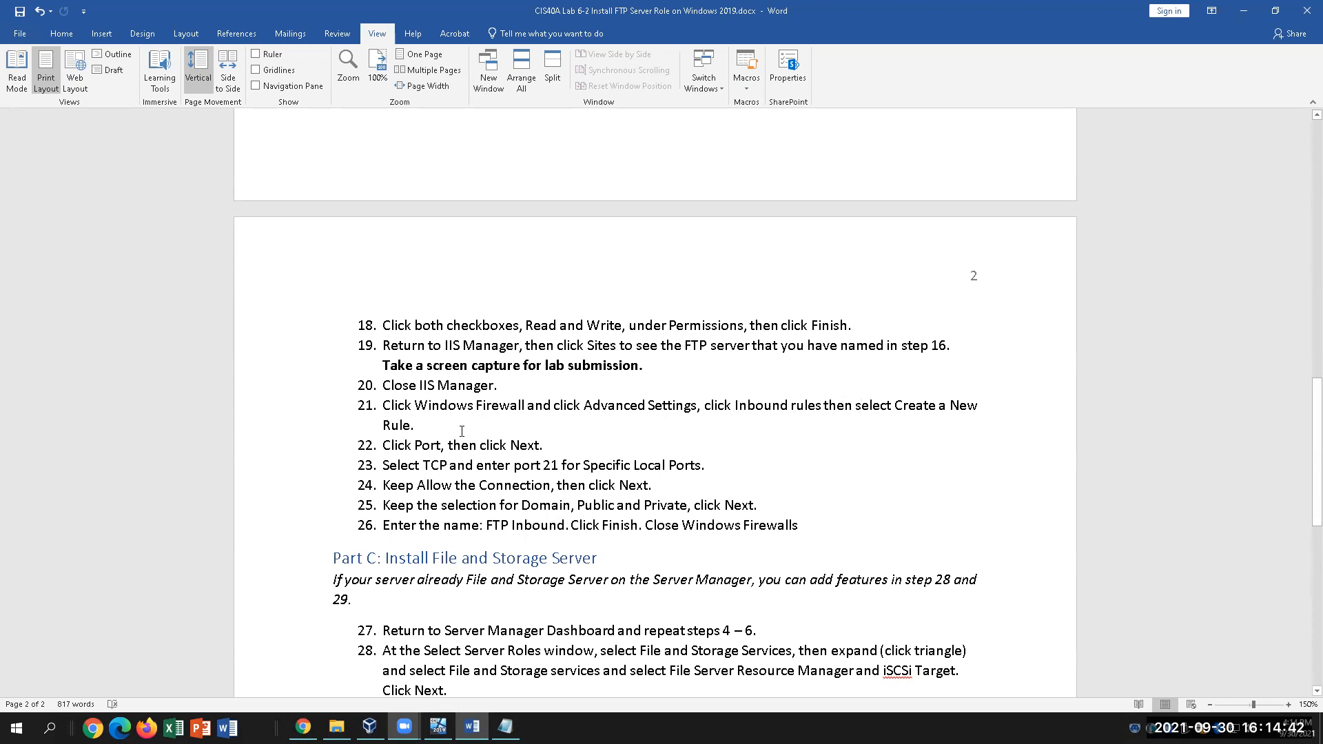
{"action": "left_click_drag", "start_coordinate": [567, 465], "coordinate": [517, 466]}
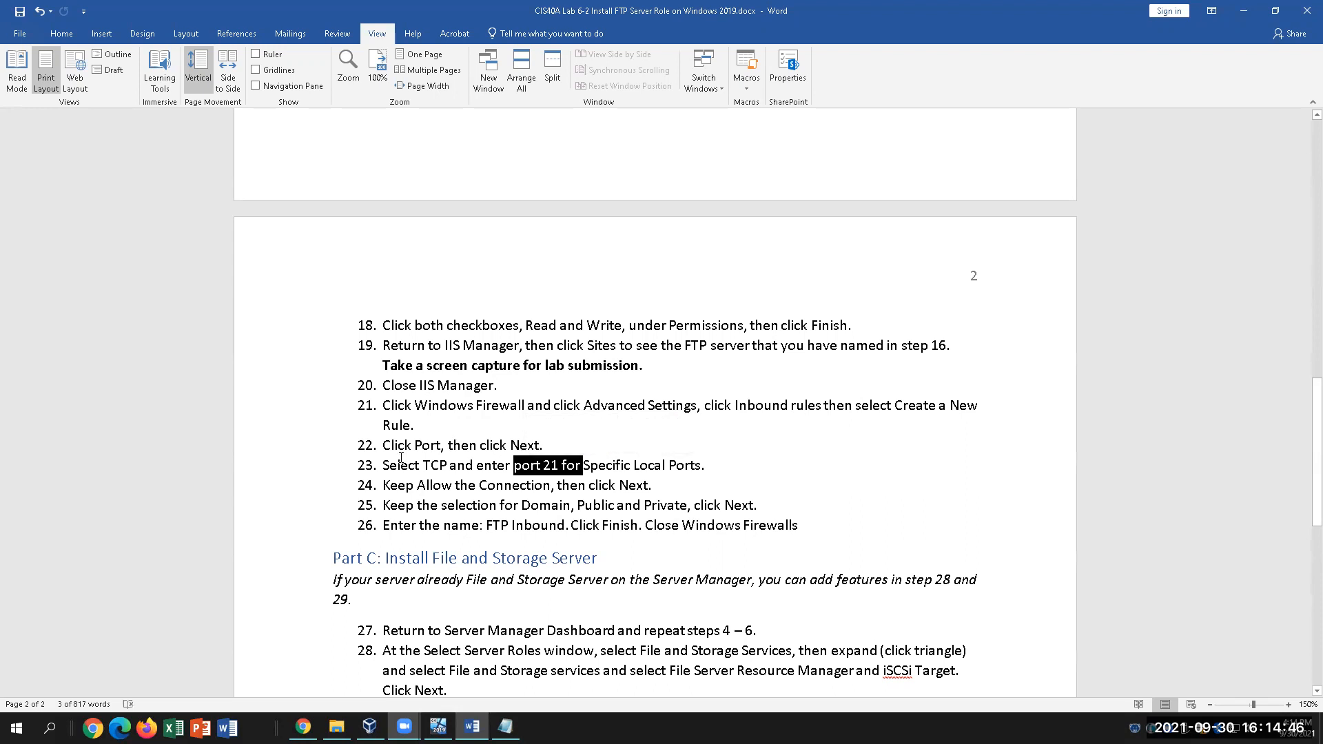
{"action": "left_click", "coordinate": [736, 467]}
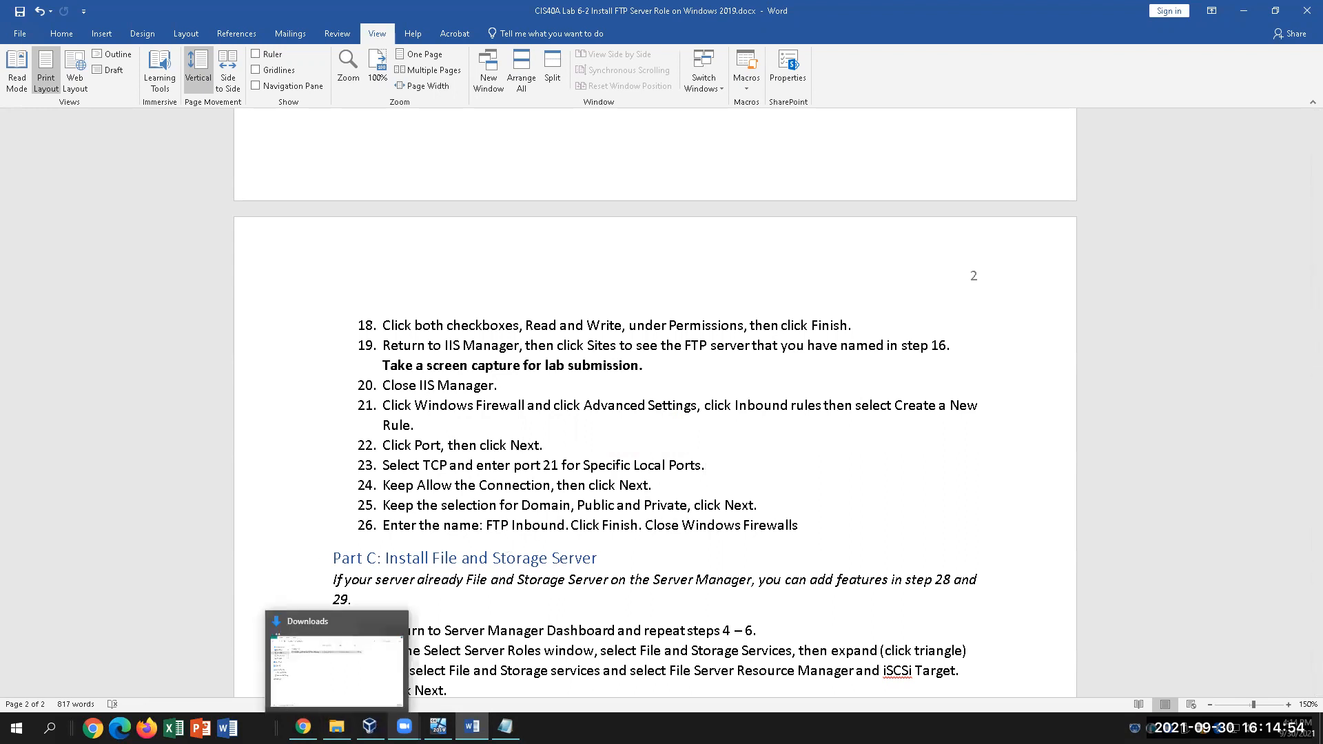
{"action": "left_click", "coordinate": [438, 726]}
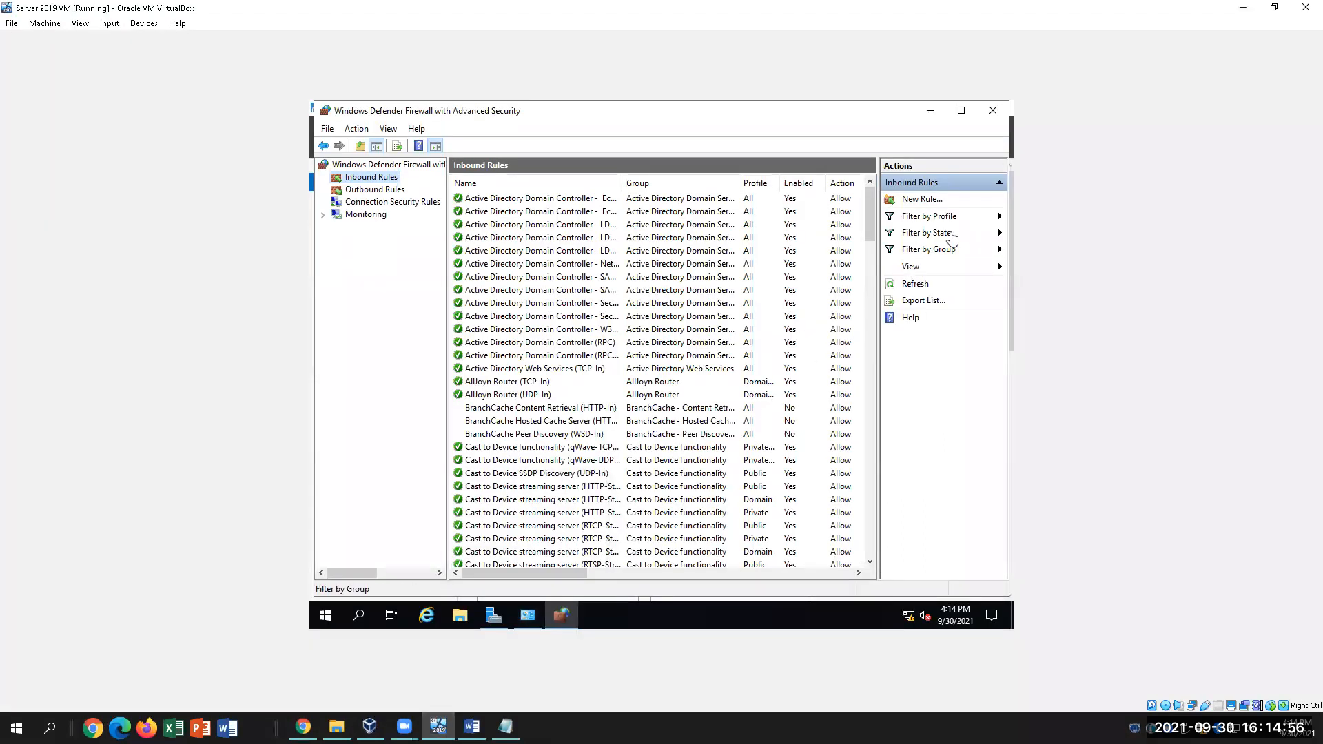
Start a new port-based inbound rule covering TCP specific local ports 2000-4000
{"action": "left_click", "coordinate": [927, 199]}
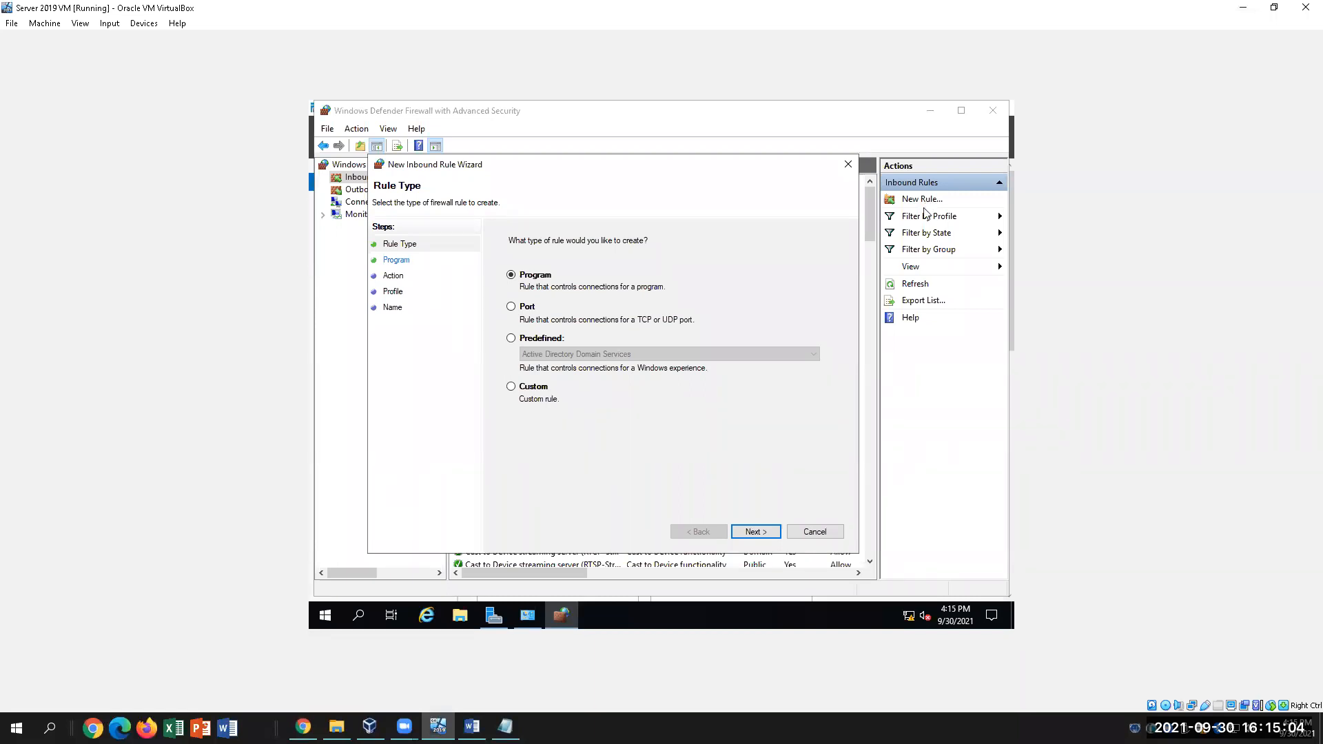
{"action": "left_click", "coordinate": [513, 308]}
{"action": "left_click", "coordinate": [758, 532]}
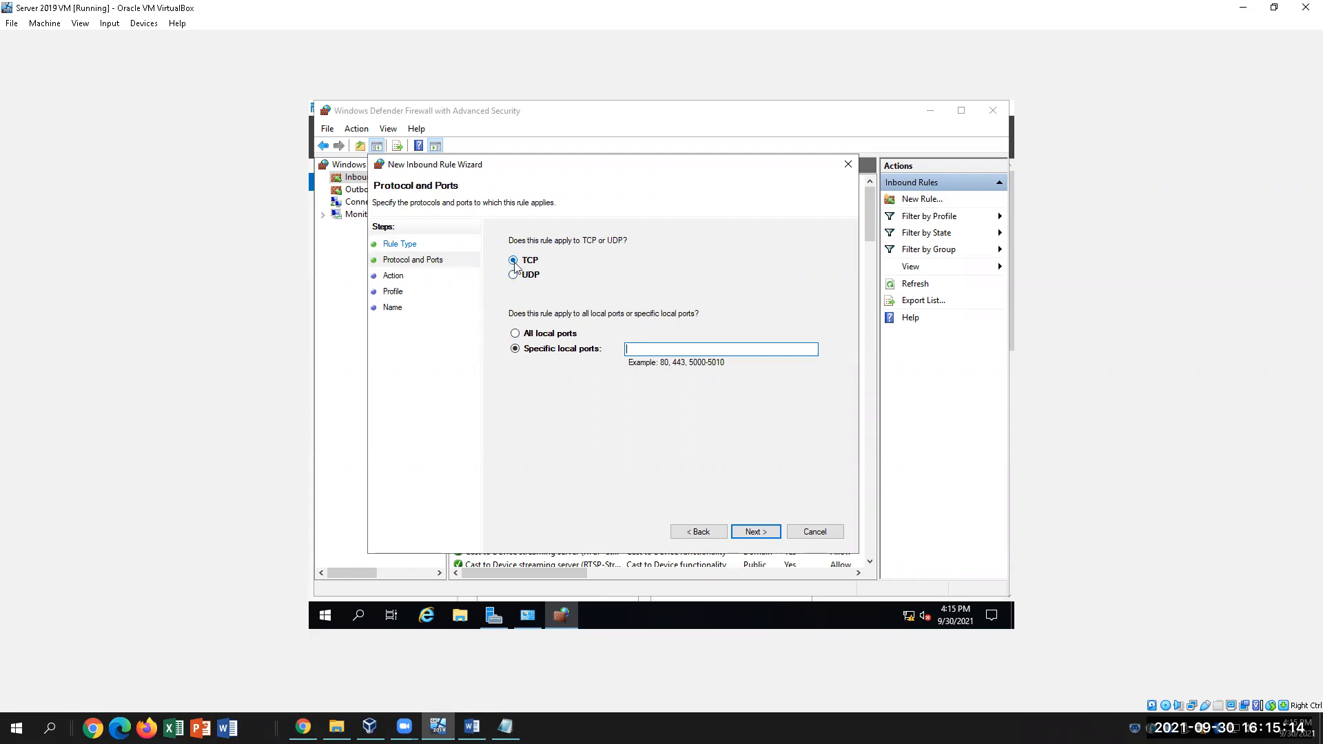
{"action": "left_click", "coordinate": [472, 727]}
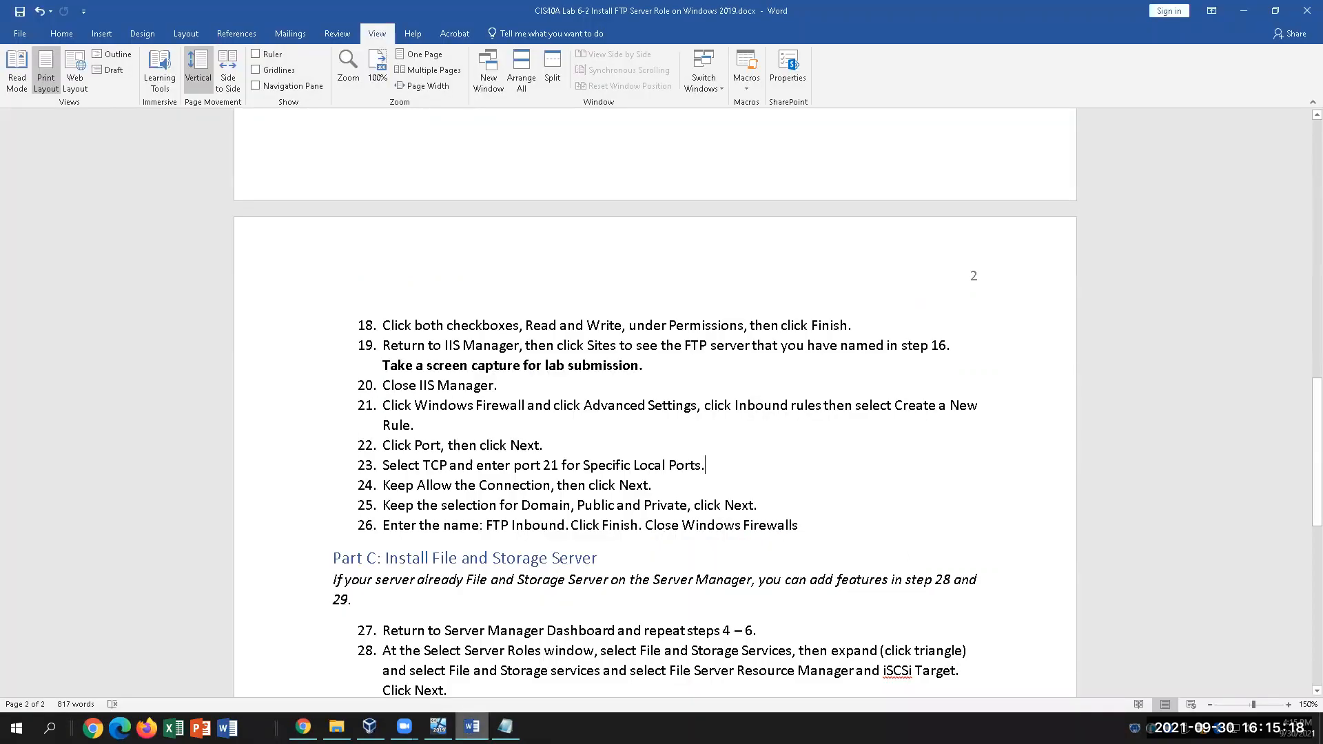
{"action": "key", "text": "alt+Tab"}
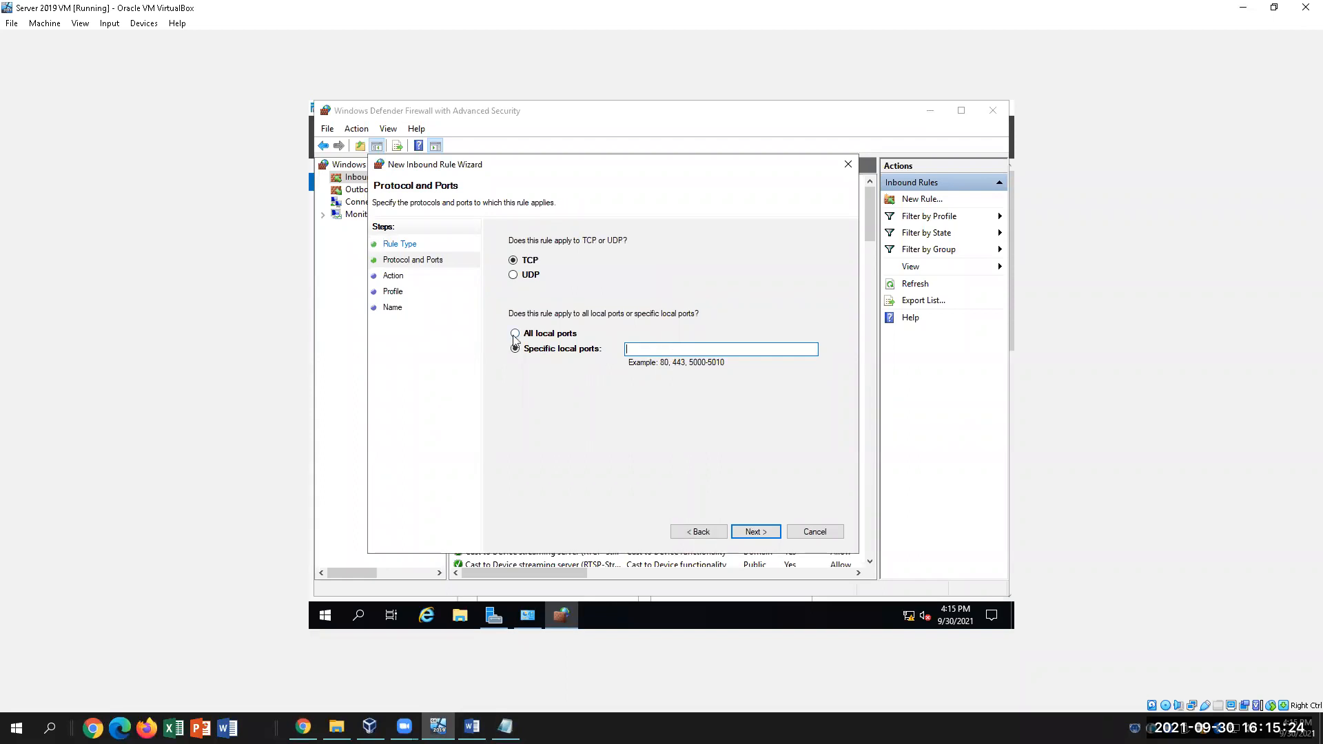
{"action": "left_click", "coordinate": [472, 727]}
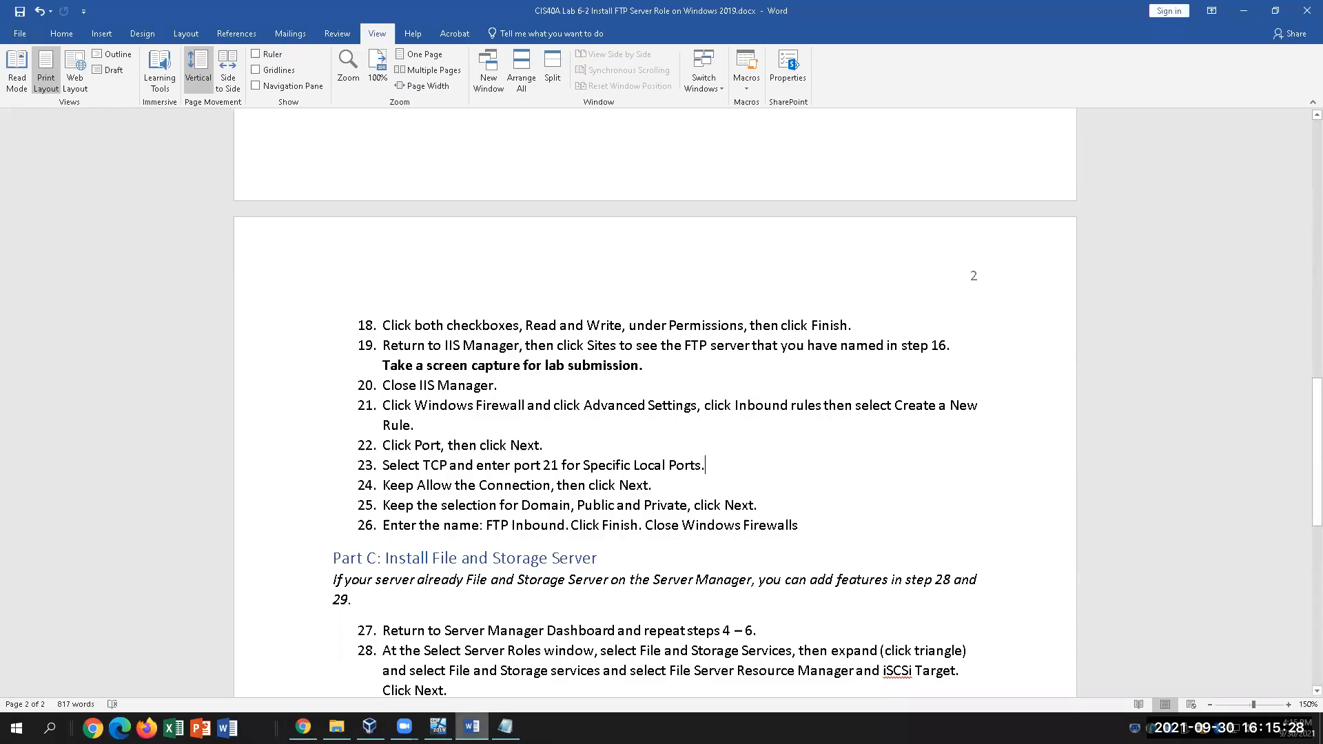
{"action": "key", "text": "alt+Tab"}
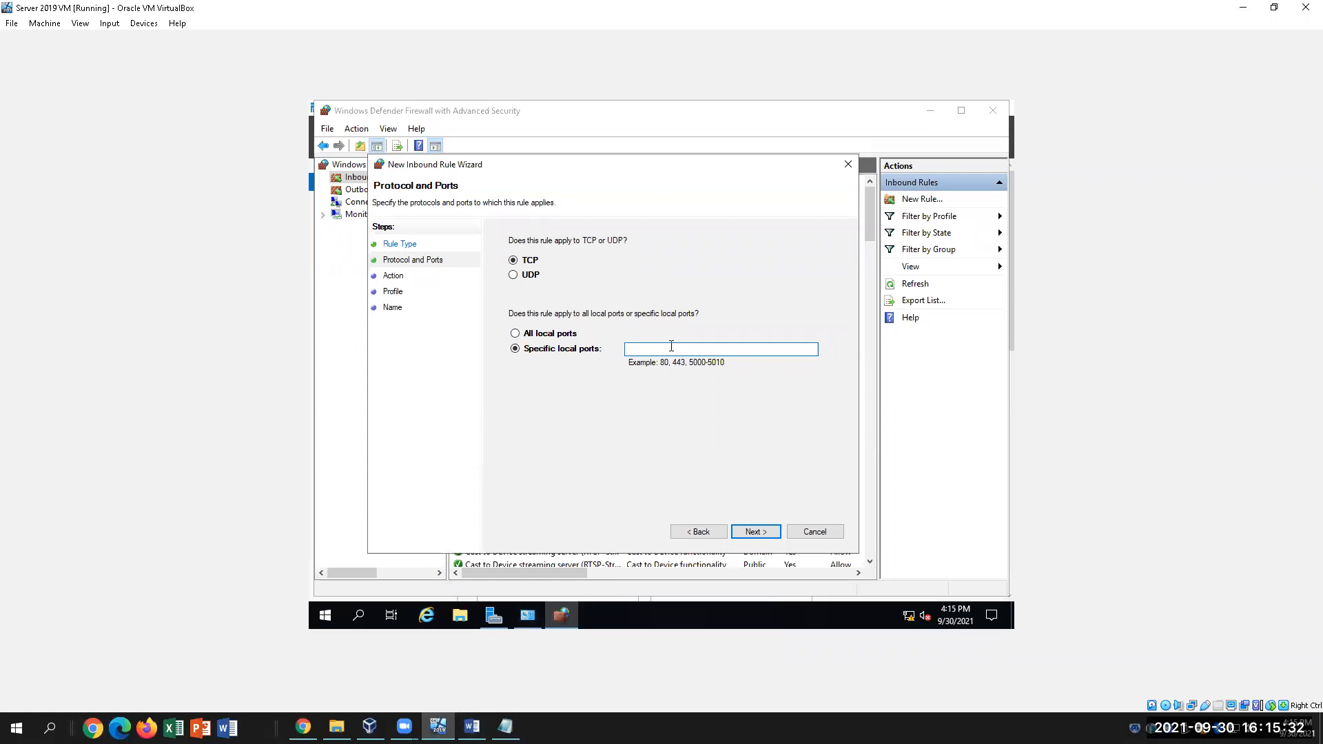
{"action": "type", "text": "00-4000"}
Keep 'Allow the connection' and the Domain, Private and Public profiles, advancing to the Name page
{"action": "left_click", "coordinate": [754, 533]}
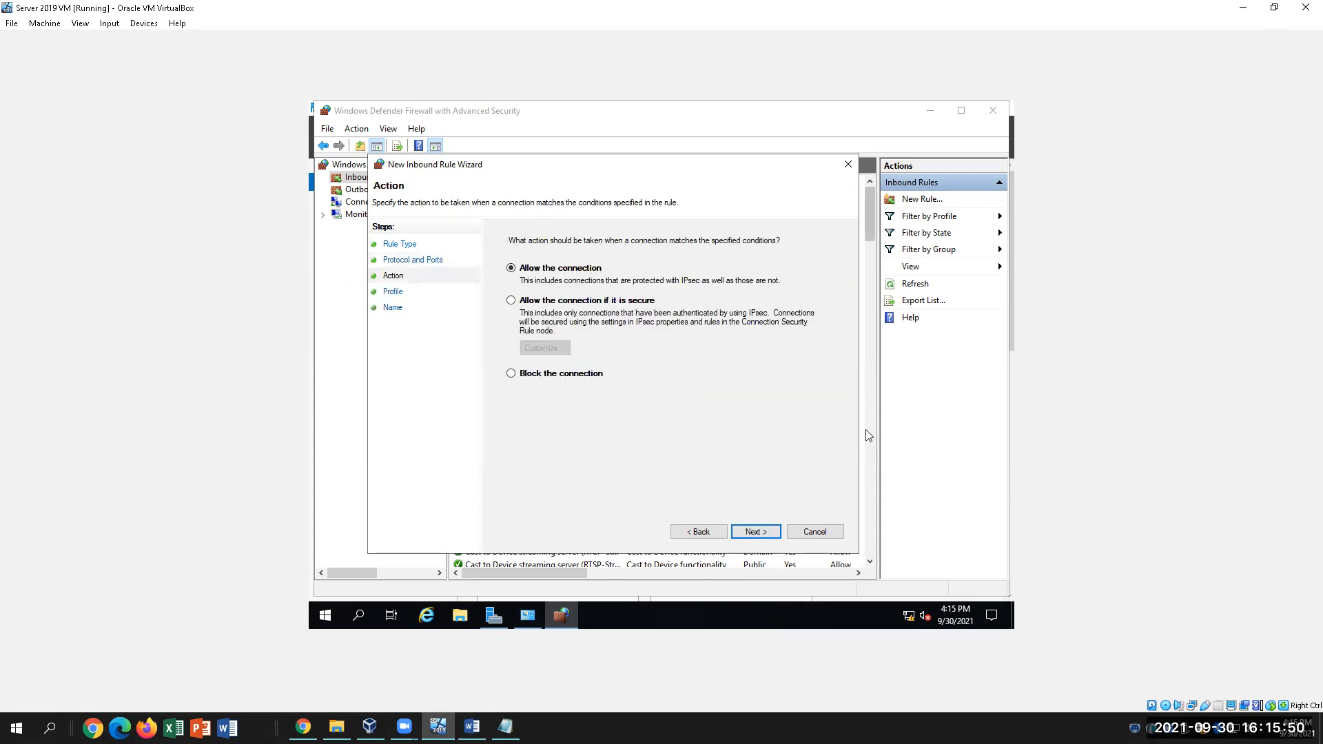
{"action": "left_click", "coordinate": [472, 728]}
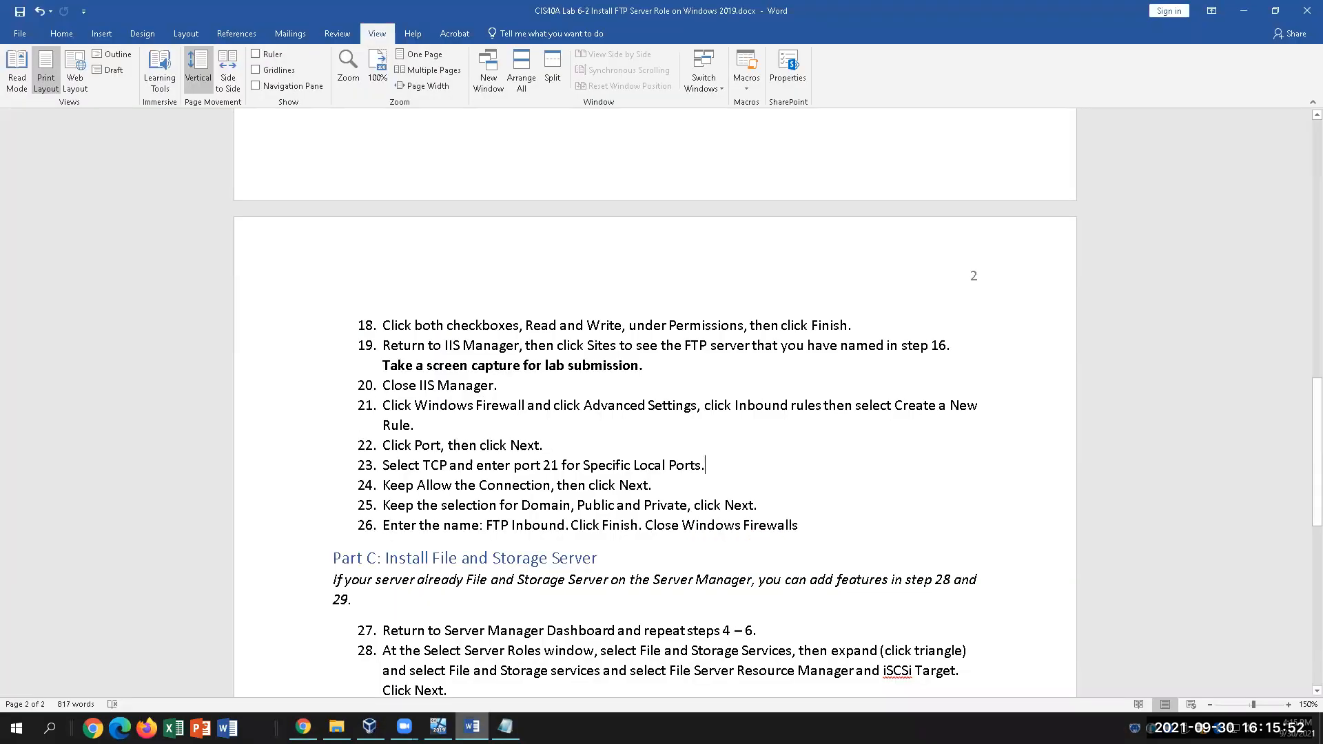
{"action": "left_click", "coordinate": [438, 728]}
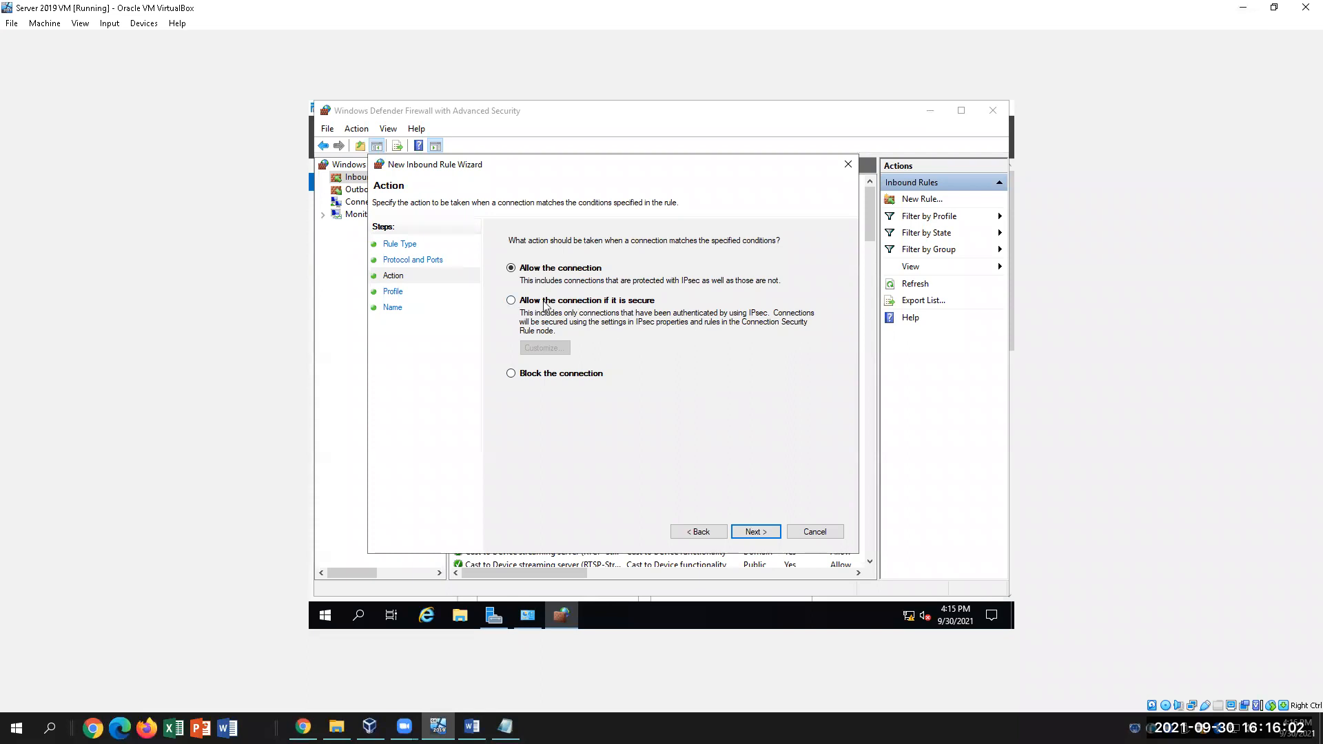
{"action": "left_click", "coordinate": [749, 535]}
{"action": "mouse_move", "coordinate": [563, 625]}
{"action": "left_click", "coordinate": [472, 727]}
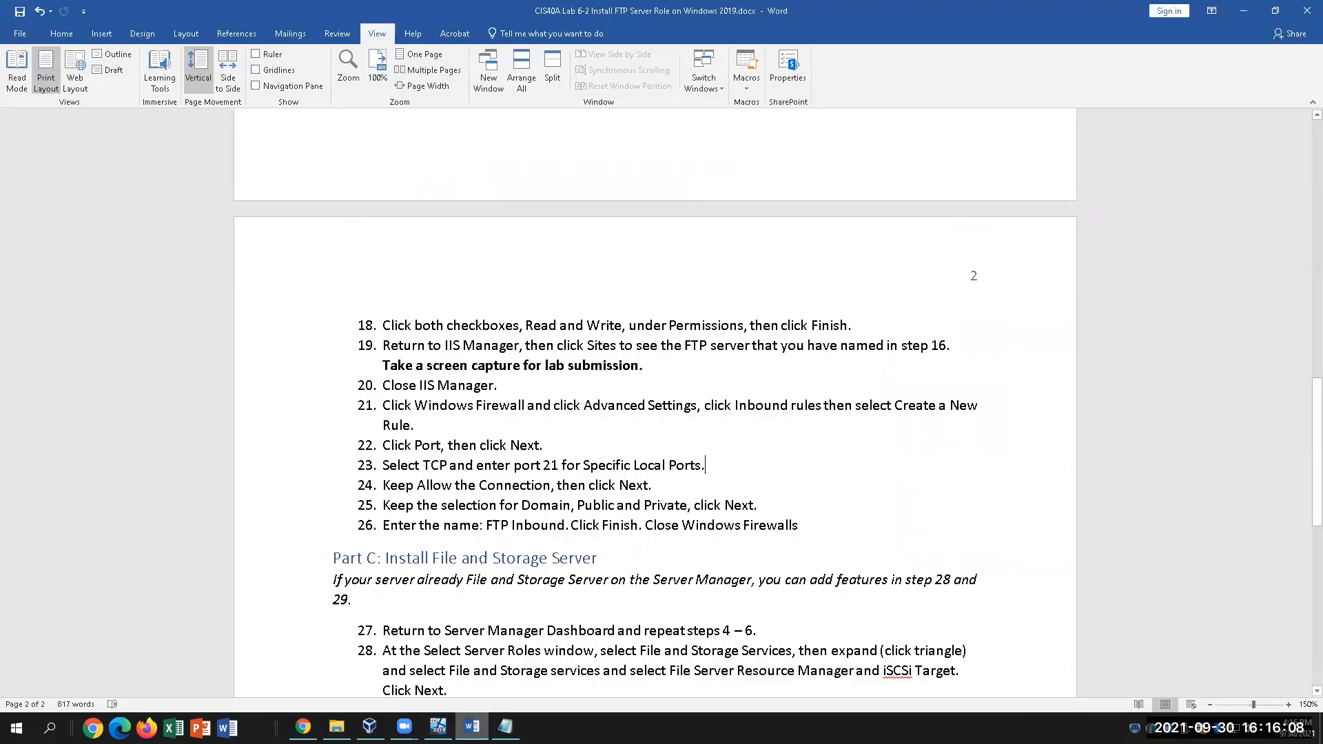
{"action": "key", "text": "alt+Tab"}
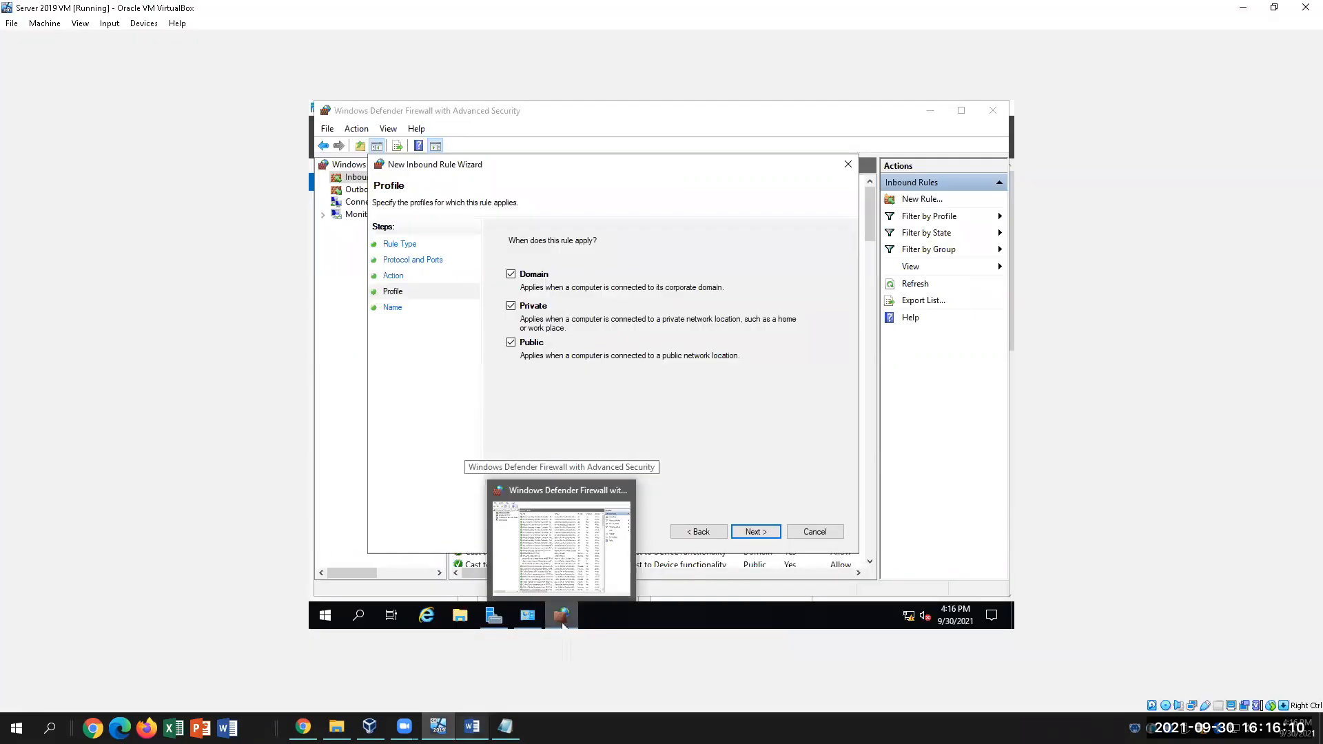
{"action": "key", "text": "alt+Tab"}
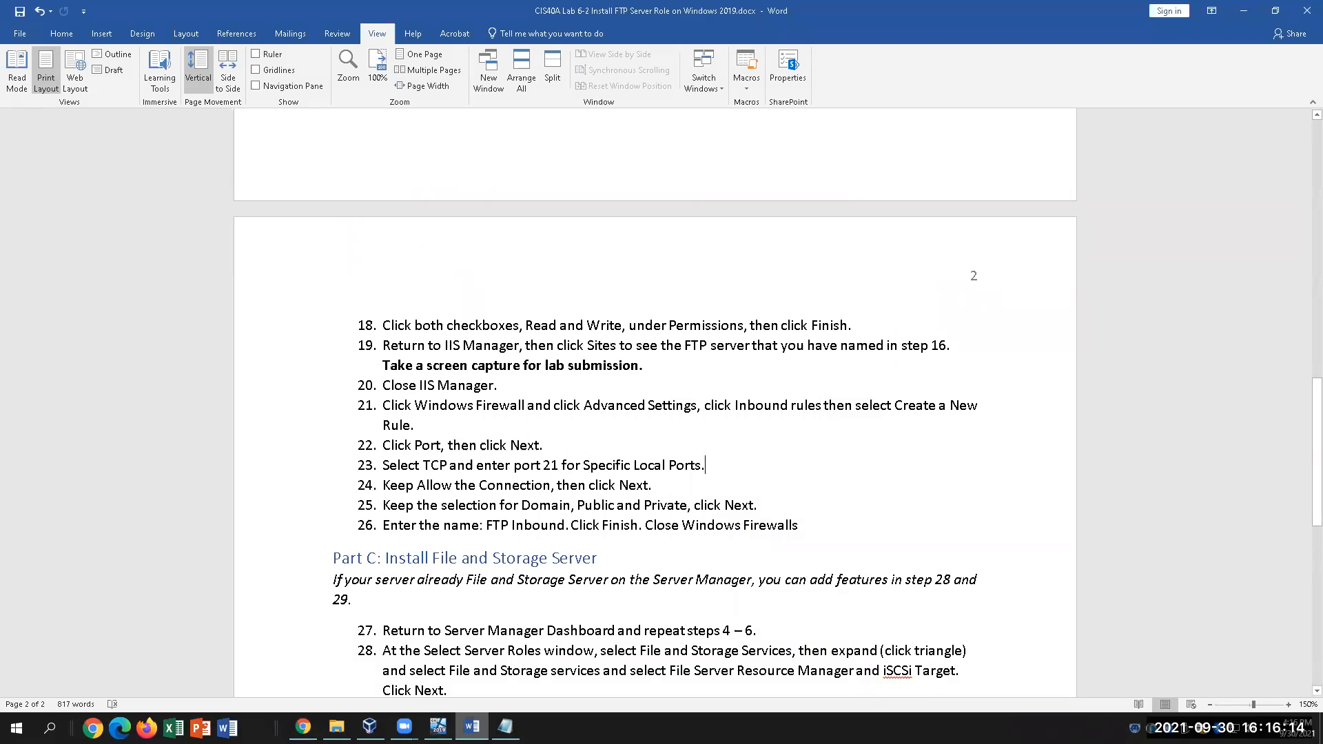
{"action": "key", "text": "alt+Tab"}
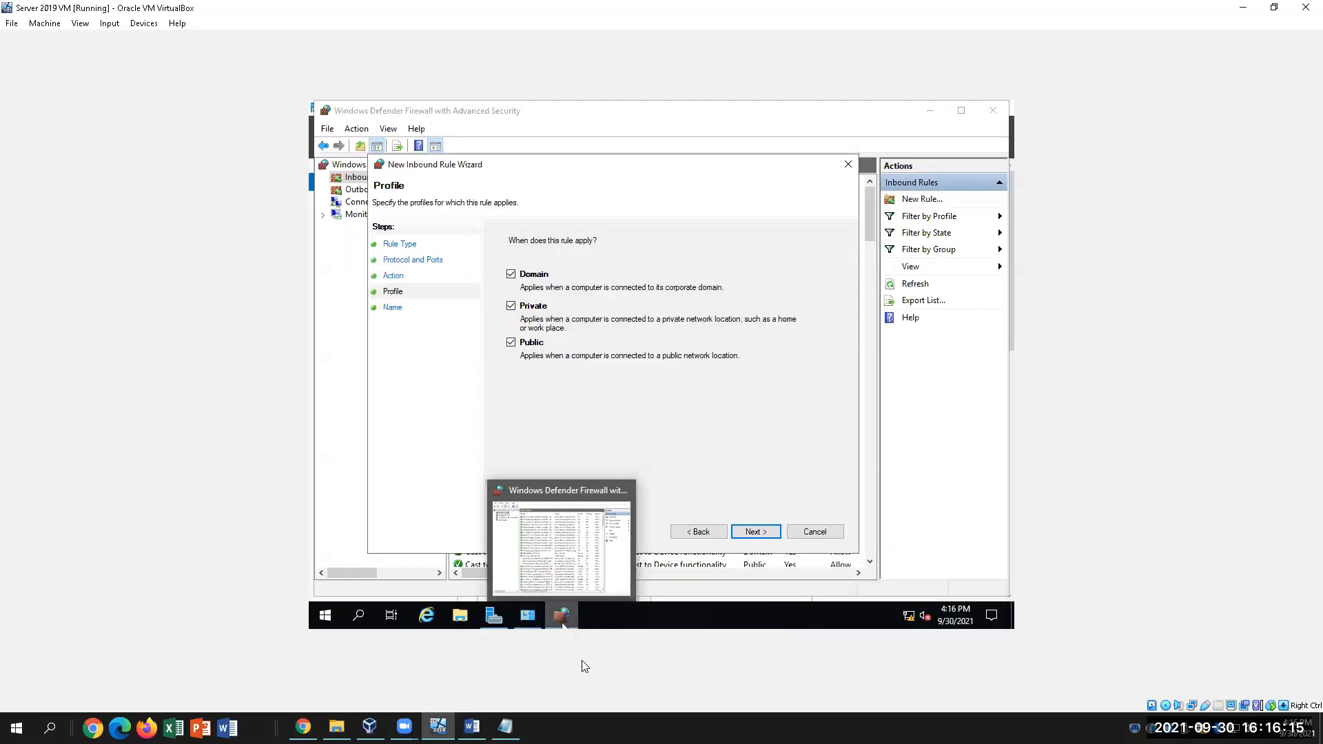
{"action": "left_click", "coordinate": [756, 532]}
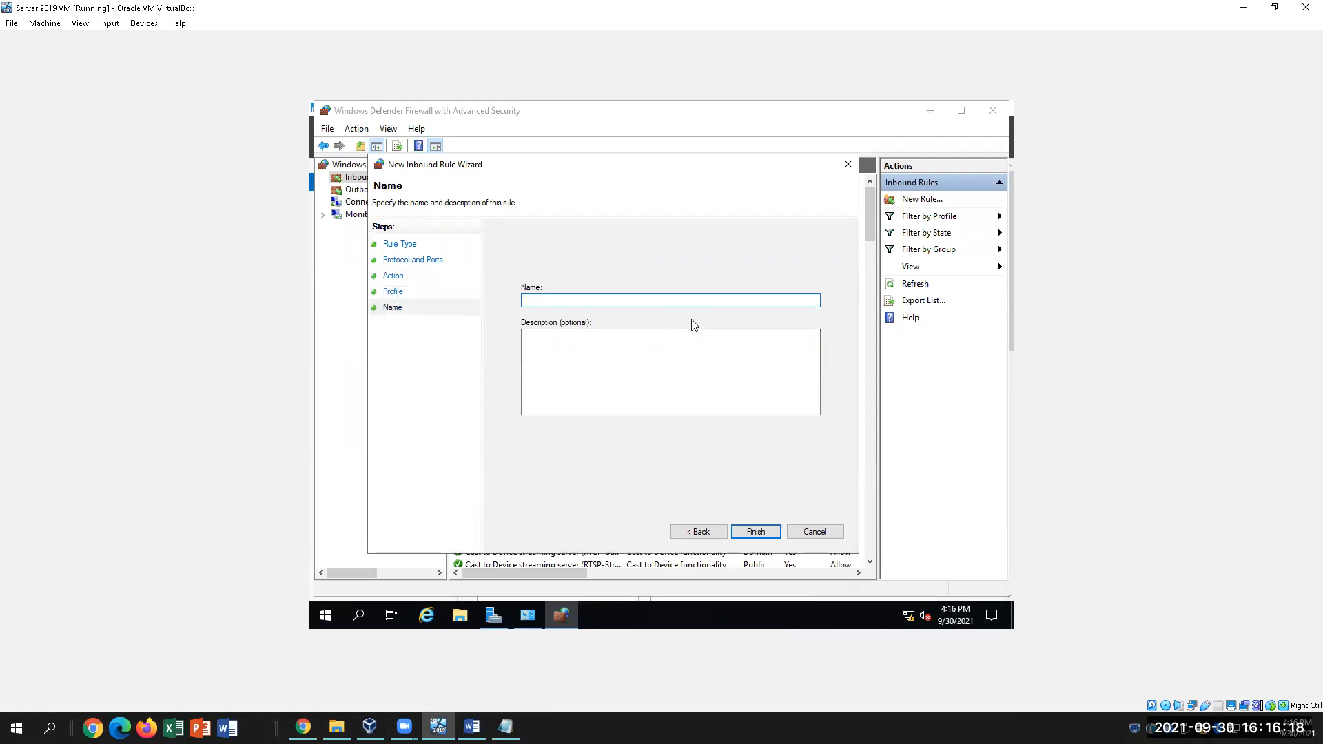
Name the new rule 'FTP Inbound', leave the description blank, and finish the wizard
{"action": "type", "text": "FTP Inbound"}
{"action": "left_click", "coordinate": [630, 368]}
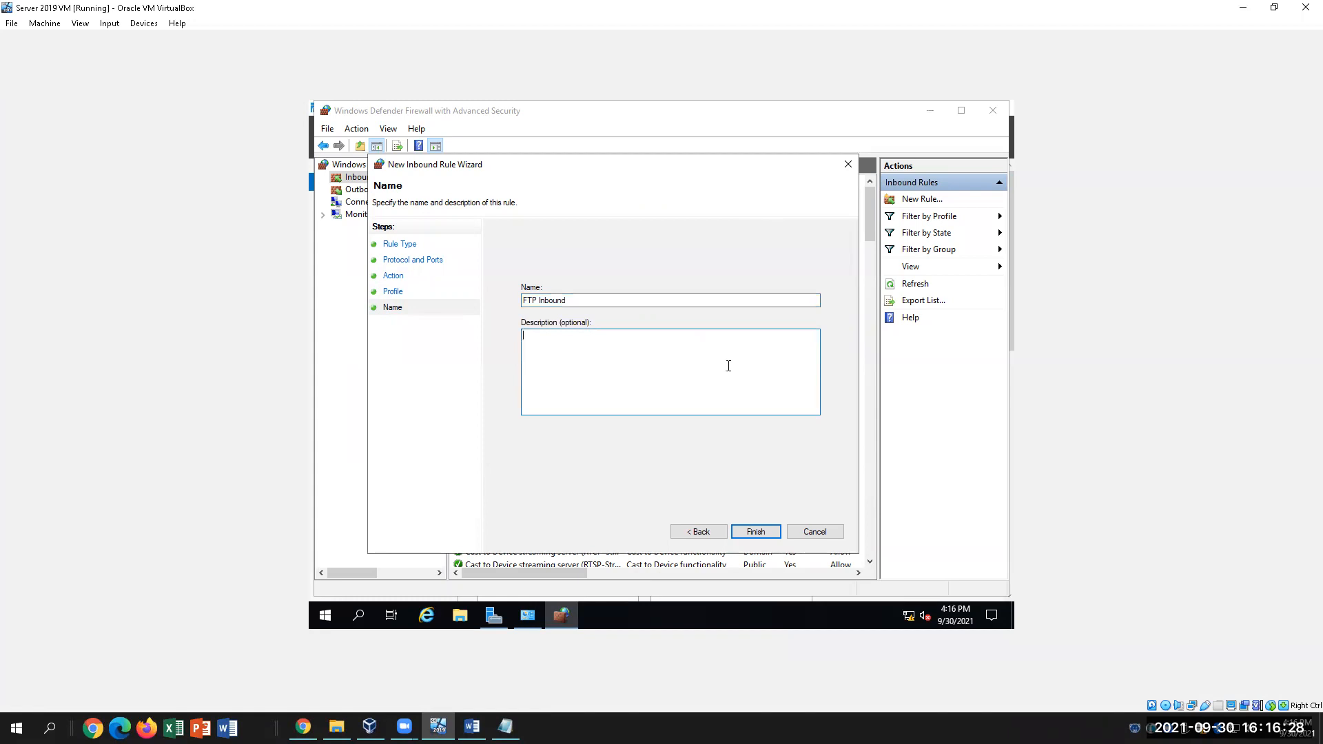
{"action": "left_click", "coordinate": [755, 533]}
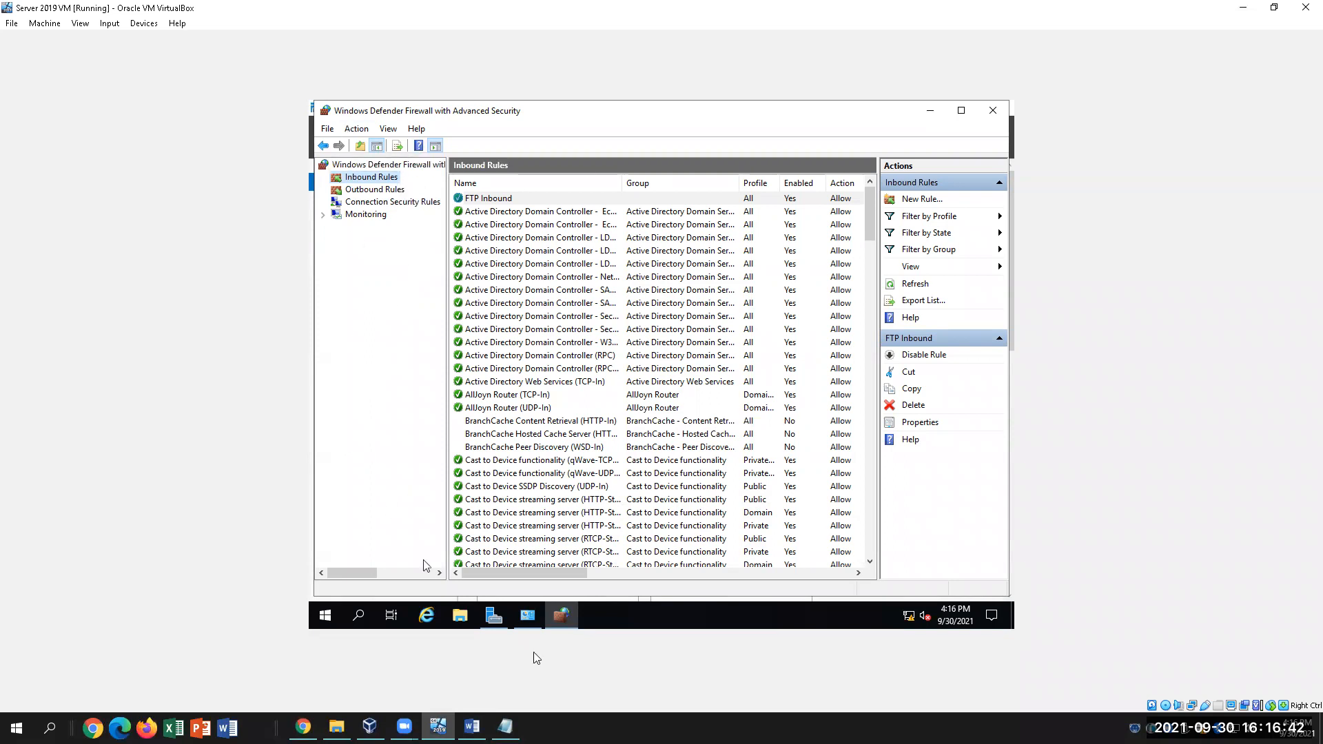
{"action": "left_click", "coordinate": [472, 727]}
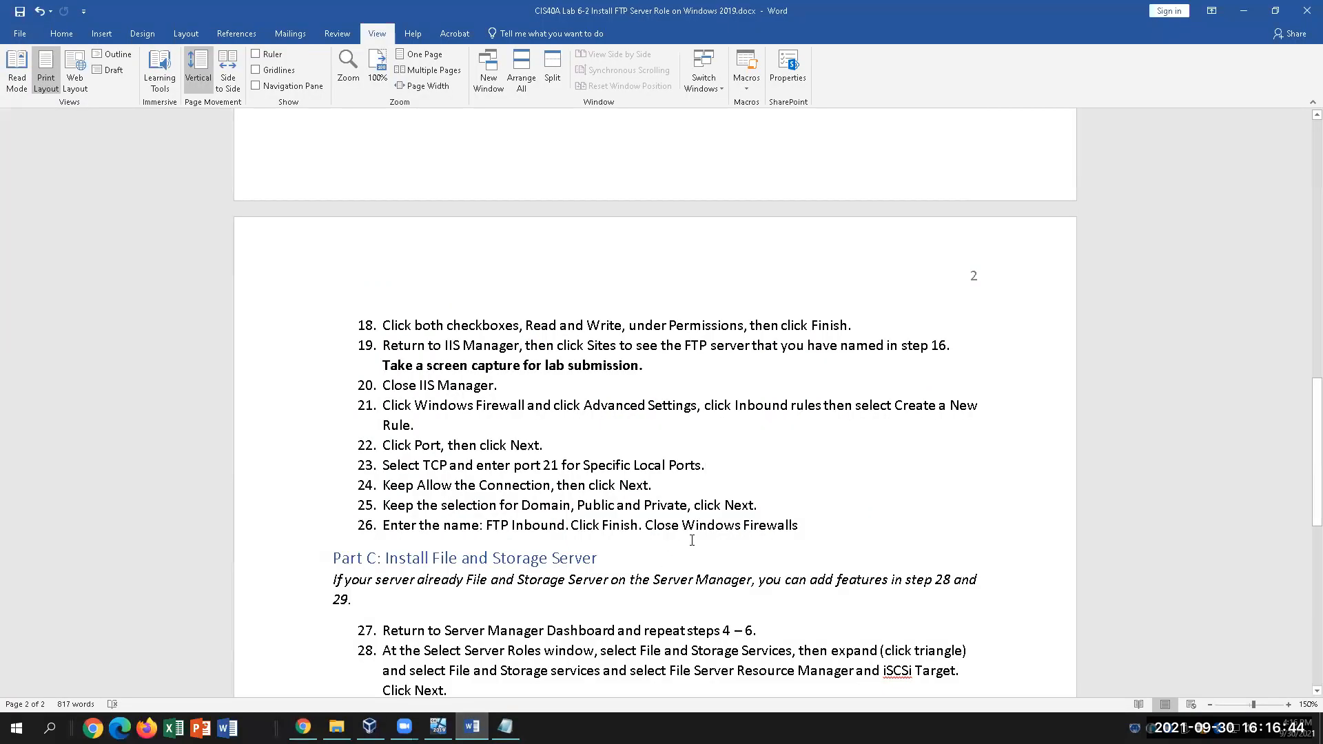
{"action": "scroll", "coordinate": [692, 535], "scroll_direction": "down", "scroll_amount": 4}
{"action": "scroll", "coordinate": [698, 595], "scroll_direction": "down", "scroll_amount": 1}
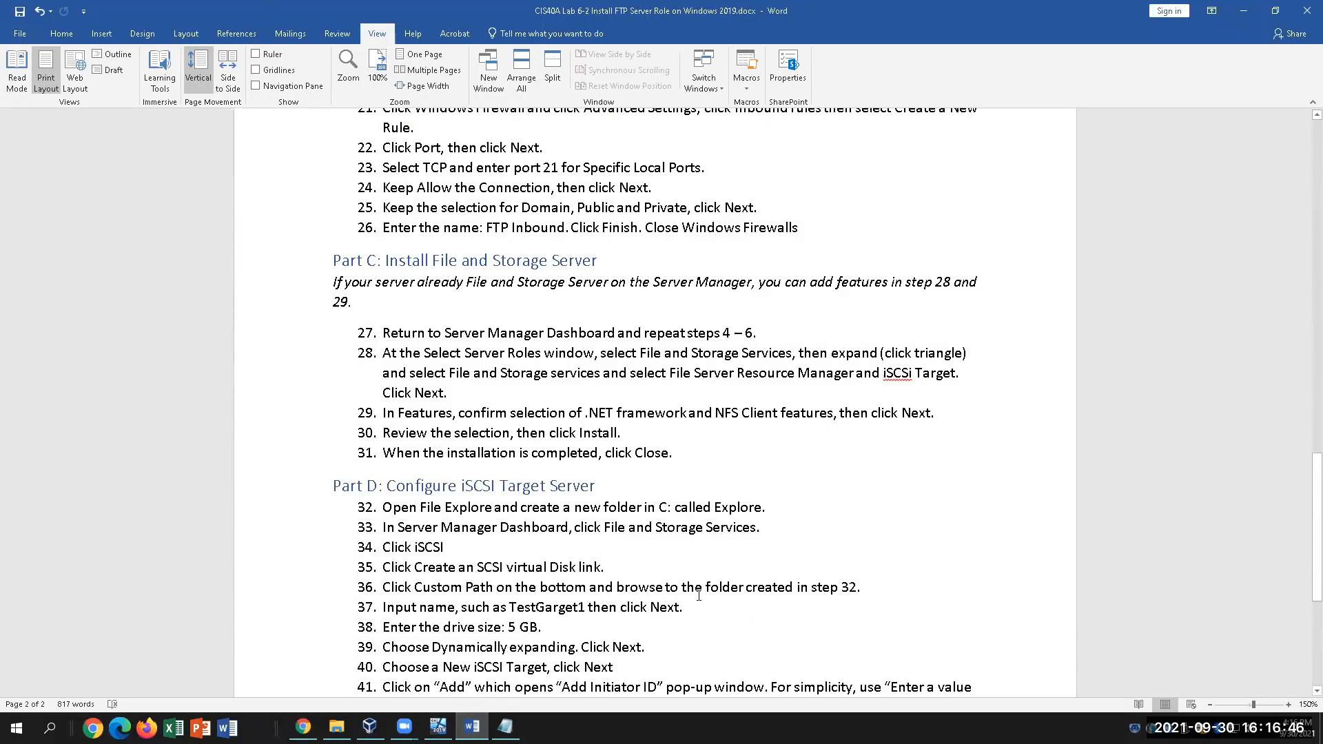
{"action": "scroll", "coordinate": [747, 512], "scroll_direction": "up", "scroll_amount": 2}
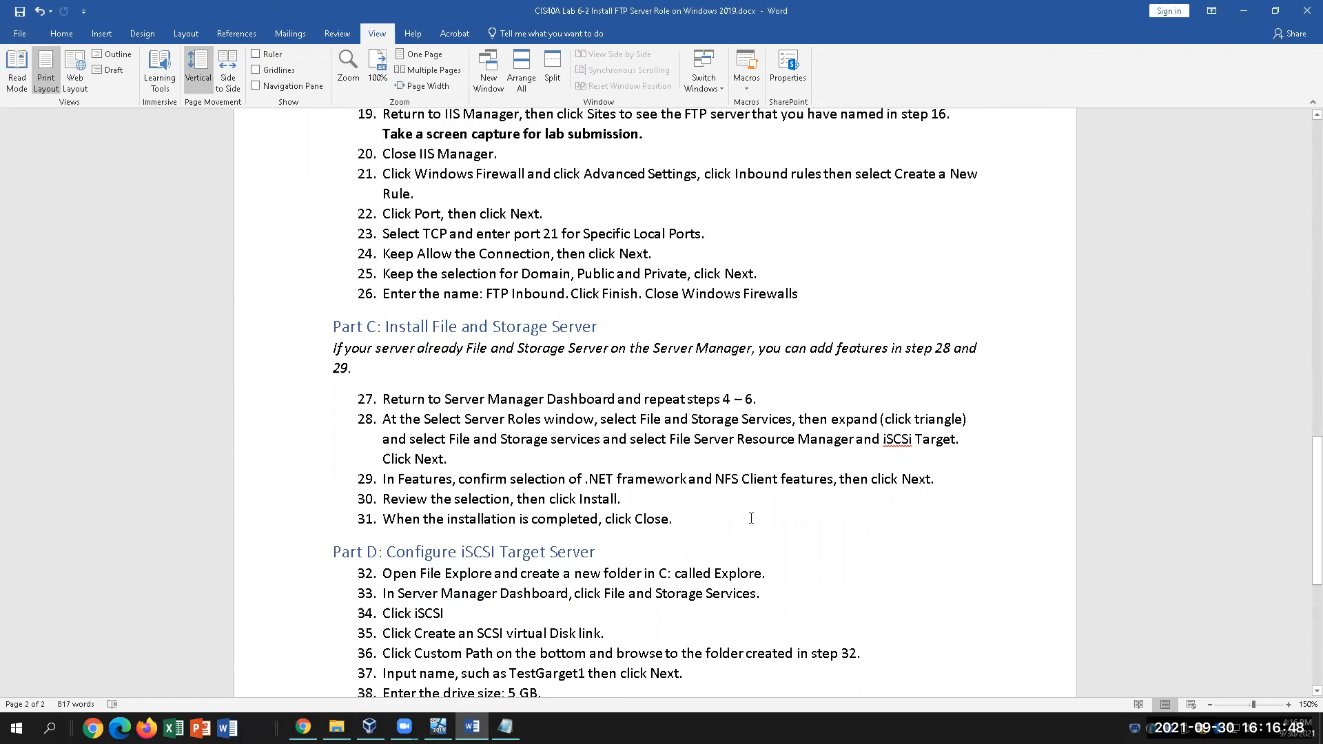
{"action": "scroll", "coordinate": [754, 516], "scroll_direction": "up", "scroll_amount": 1}
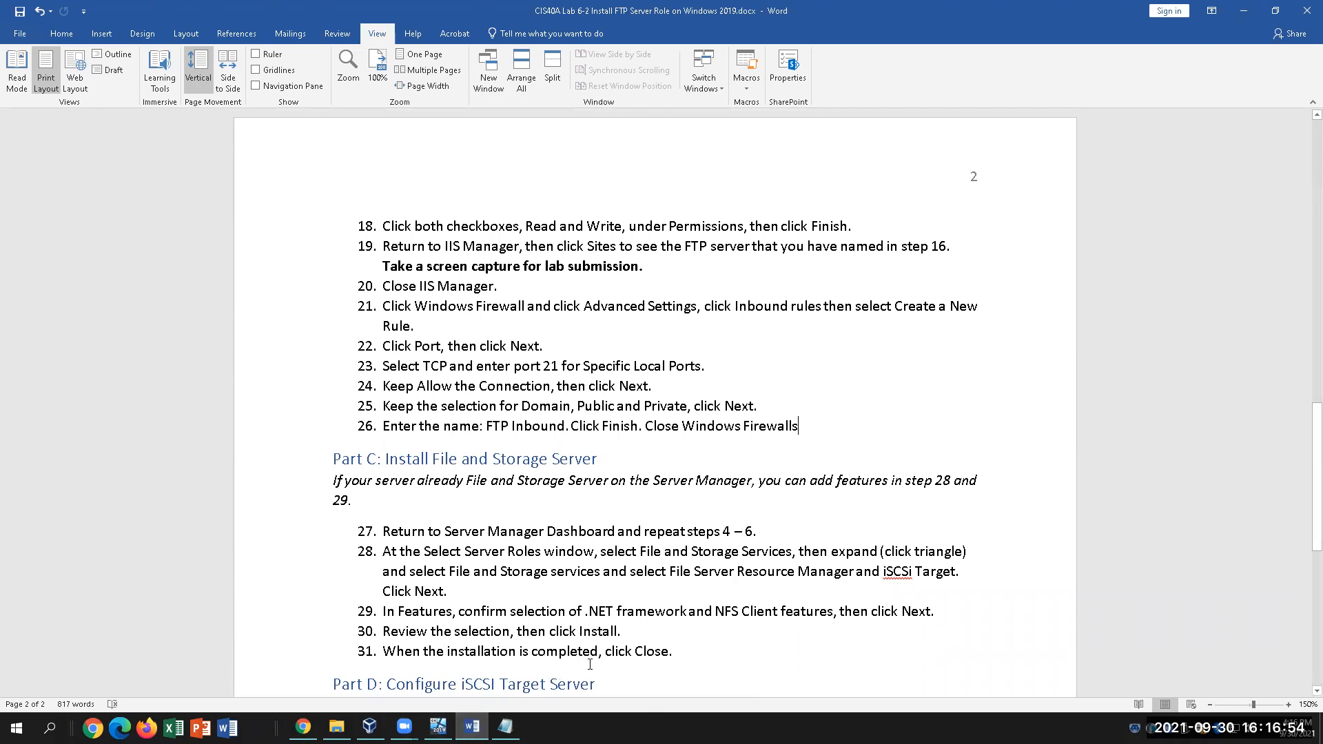
{"action": "left_click", "coordinate": [438, 727]}
{"action": "left_click", "coordinate": [372, 177]}
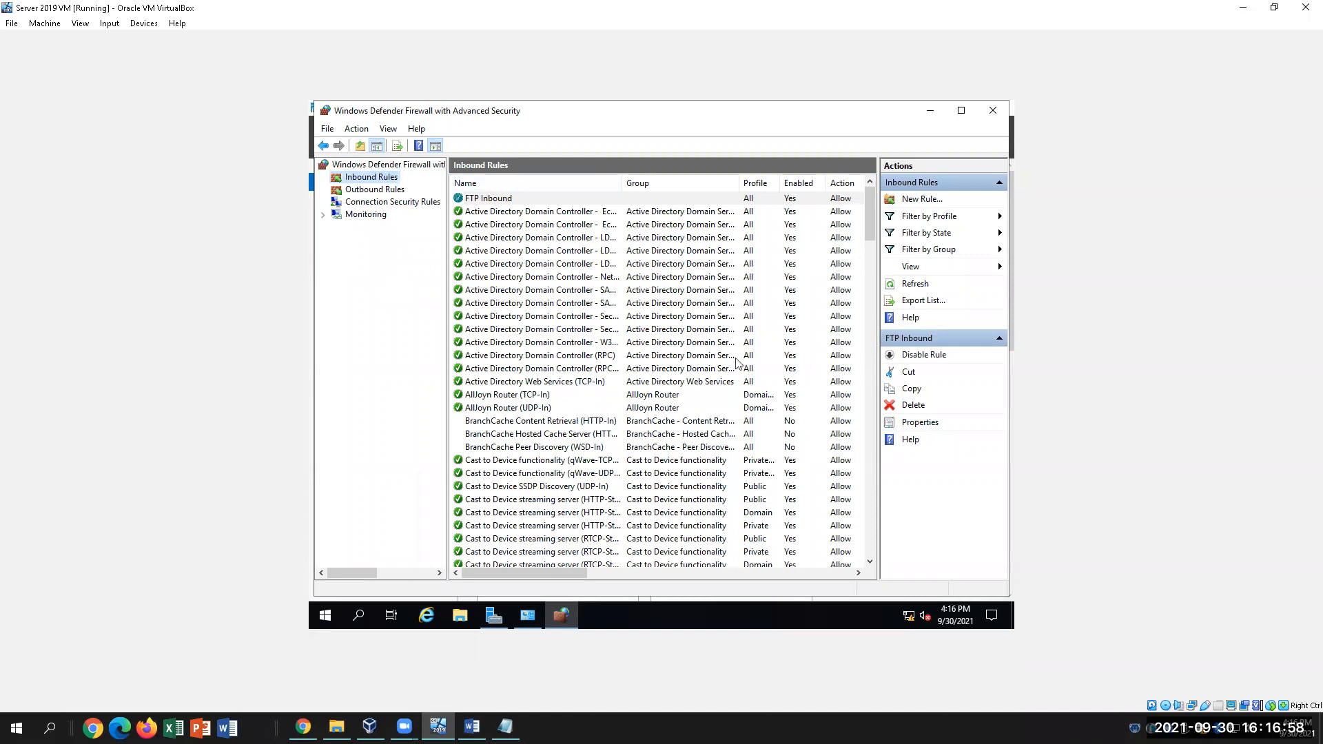
{"action": "scroll", "coordinate": [700, 424], "scroll_direction": "down", "scroll_amount": 6}
{"action": "scroll", "coordinate": [701, 427], "scroll_direction": "down", "scroll_amount": 13}
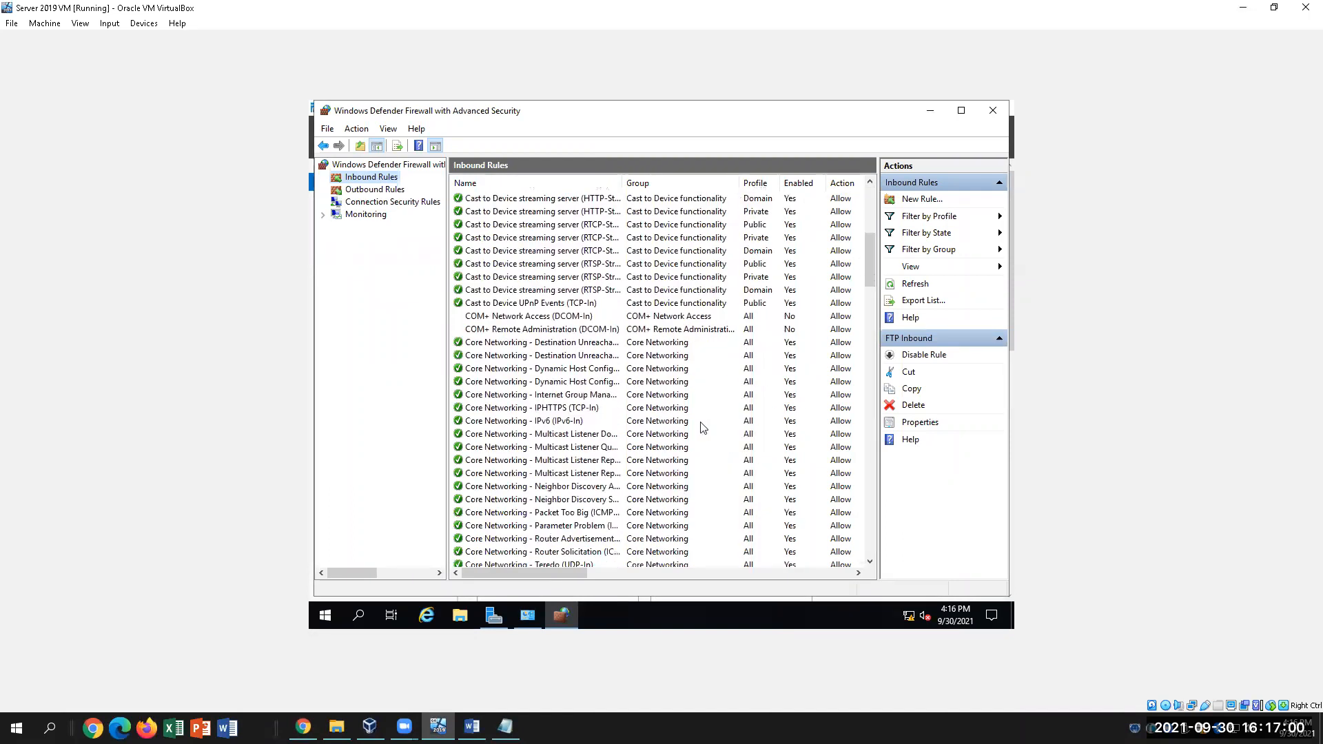
{"action": "scroll", "coordinate": [702, 428], "scroll_direction": "down", "scroll_amount": 9}
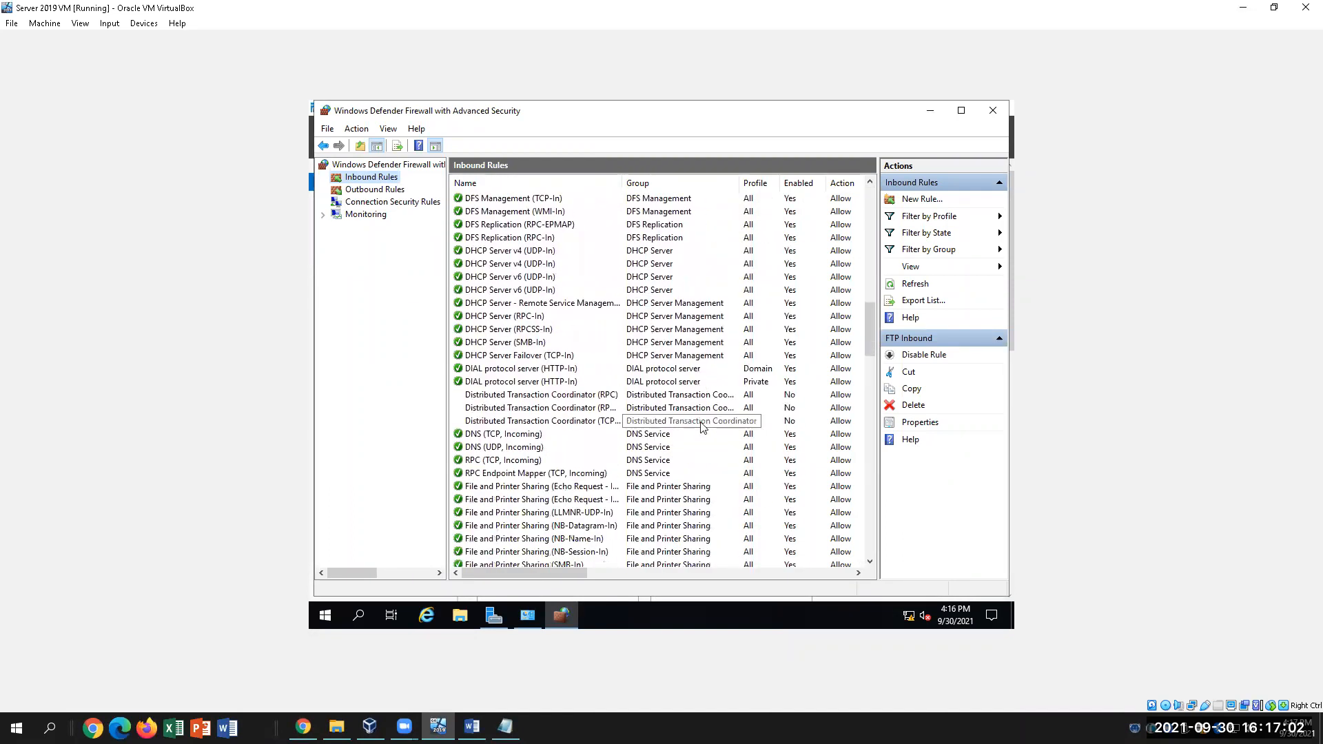
{"action": "scroll", "coordinate": [705, 432], "scroll_direction": "down", "scroll_amount": 2}
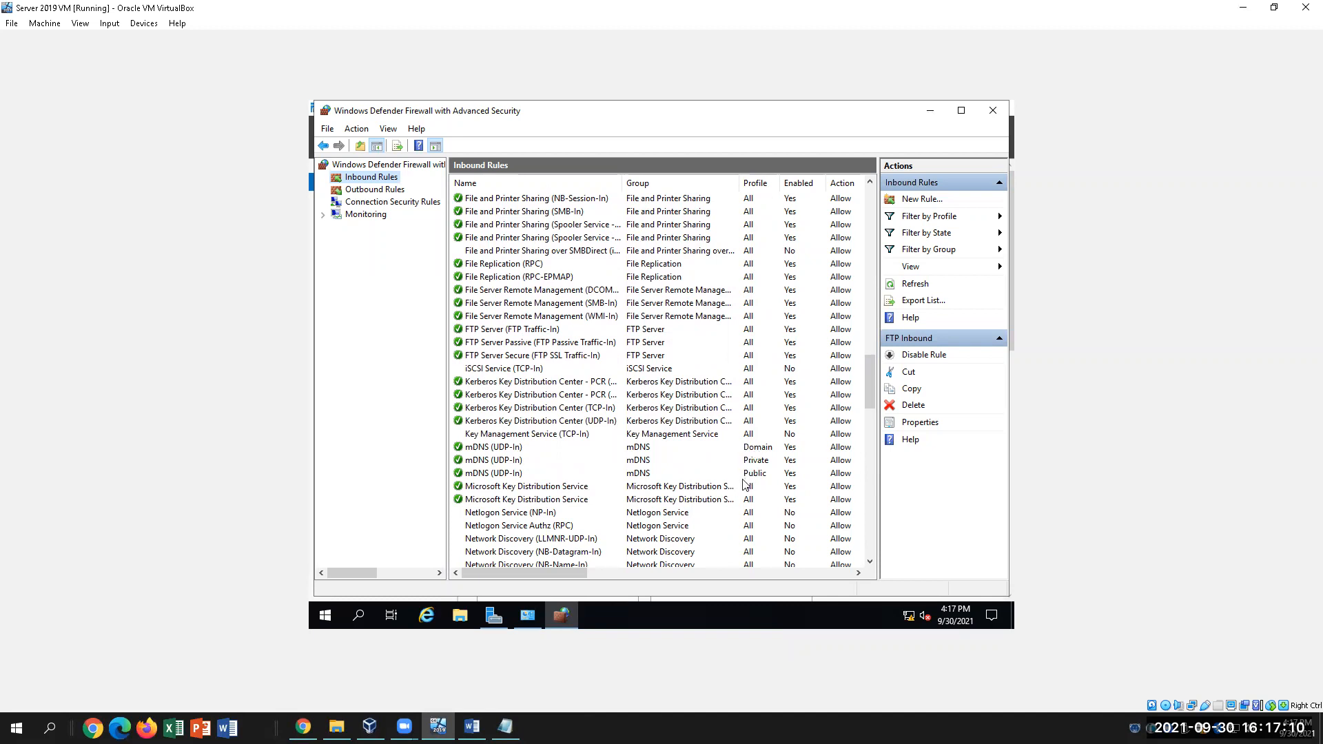
{"action": "scroll", "coordinate": [665, 484], "scroll_direction": "down", "scroll_amount": 1}
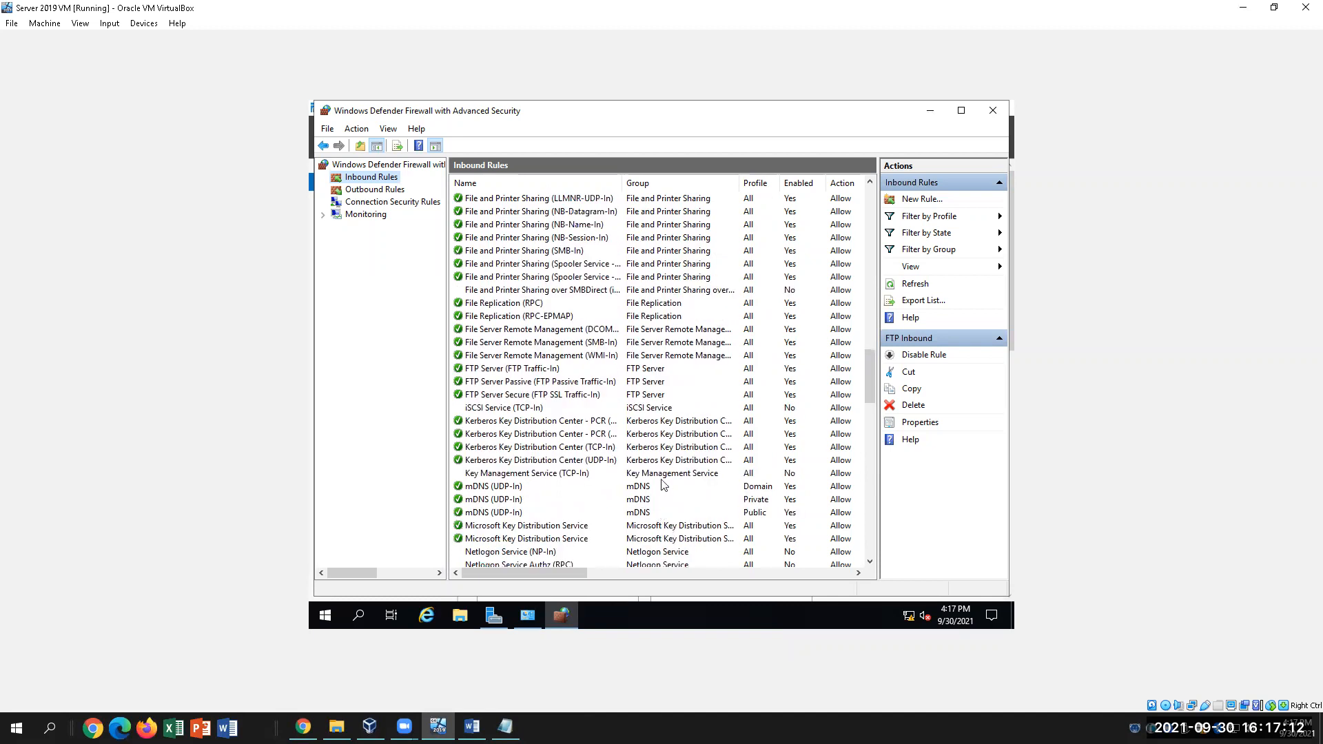
{"action": "scroll", "coordinate": [663, 481], "scroll_direction": "down", "scroll_amount": 2}
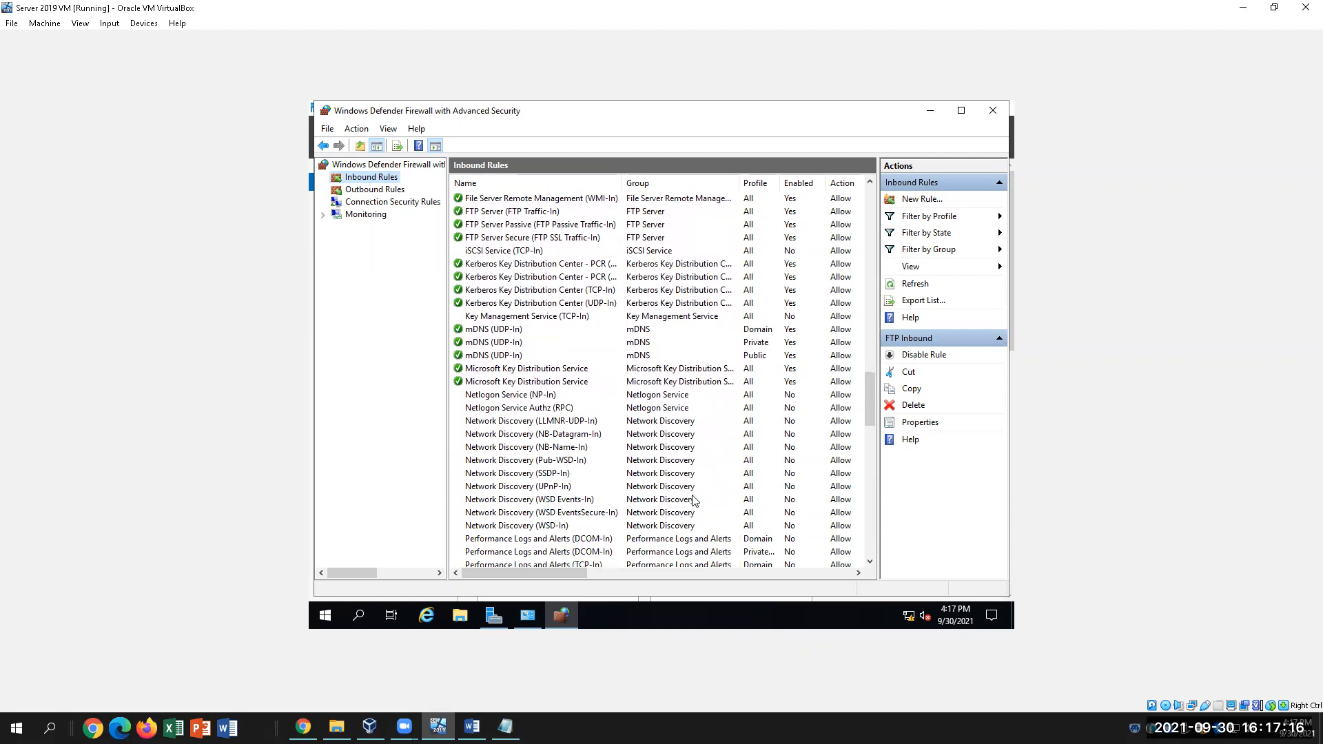
{"action": "scroll", "coordinate": [692, 499], "scroll_direction": "down", "scroll_amount": 1}
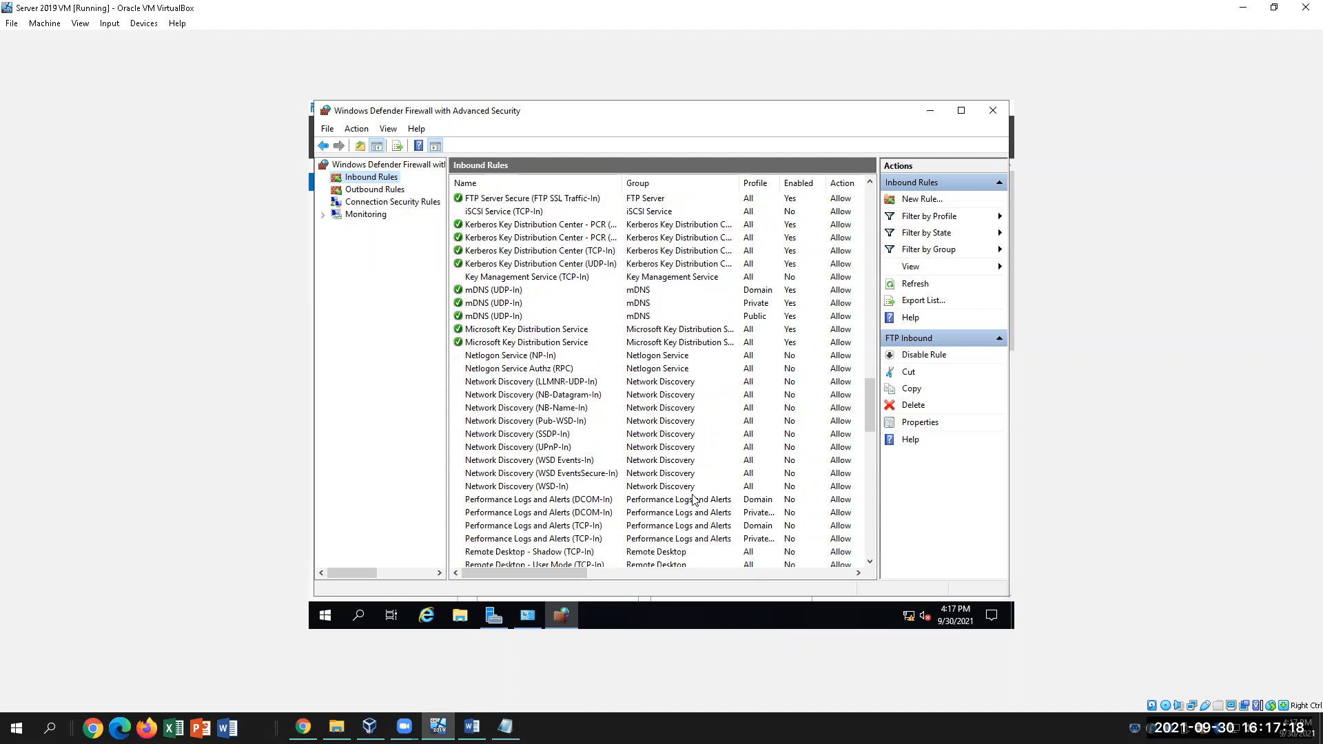
{"action": "scroll", "coordinate": [694, 499], "scroll_direction": "down", "scroll_amount": 2}
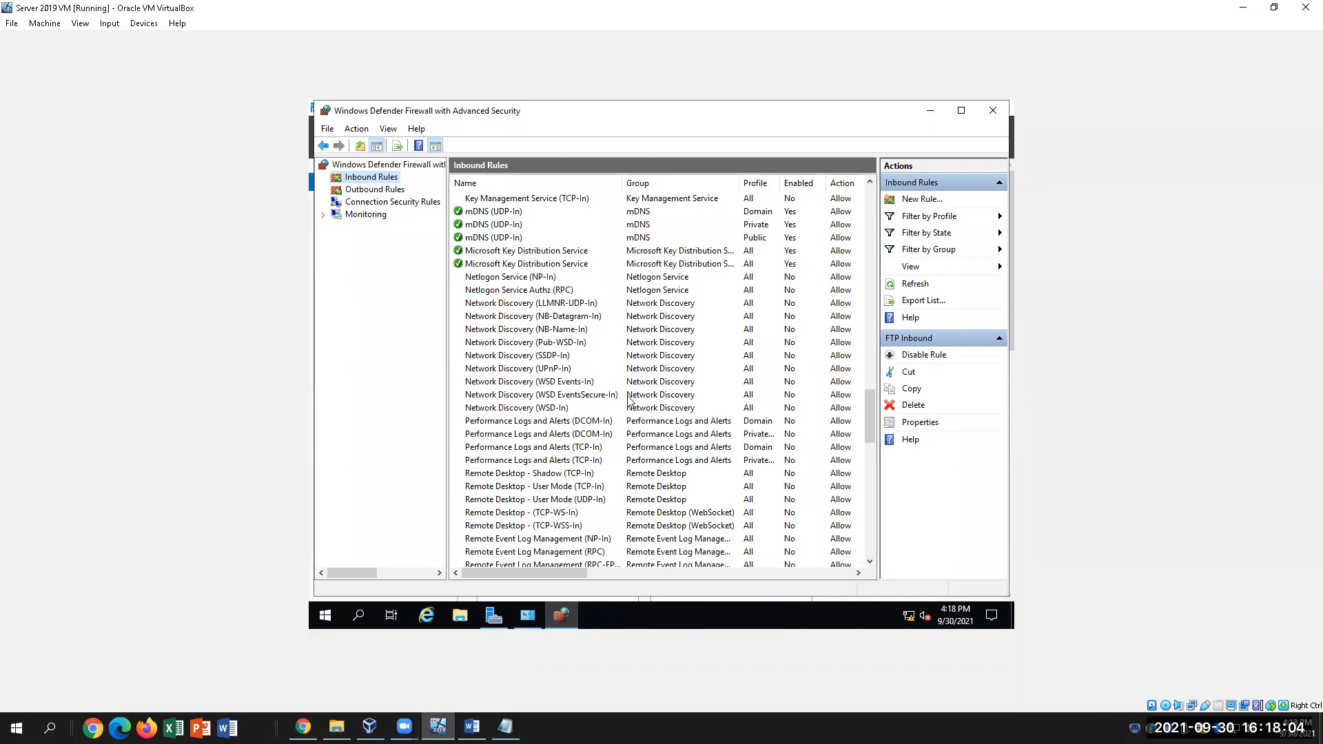
{"action": "scroll", "coordinate": [659, 398], "scroll_direction": "down", "scroll_amount": 2}
{"action": "scroll", "coordinate": [658, 399], "scroll_direction": "down", "scroll_amount": 2}
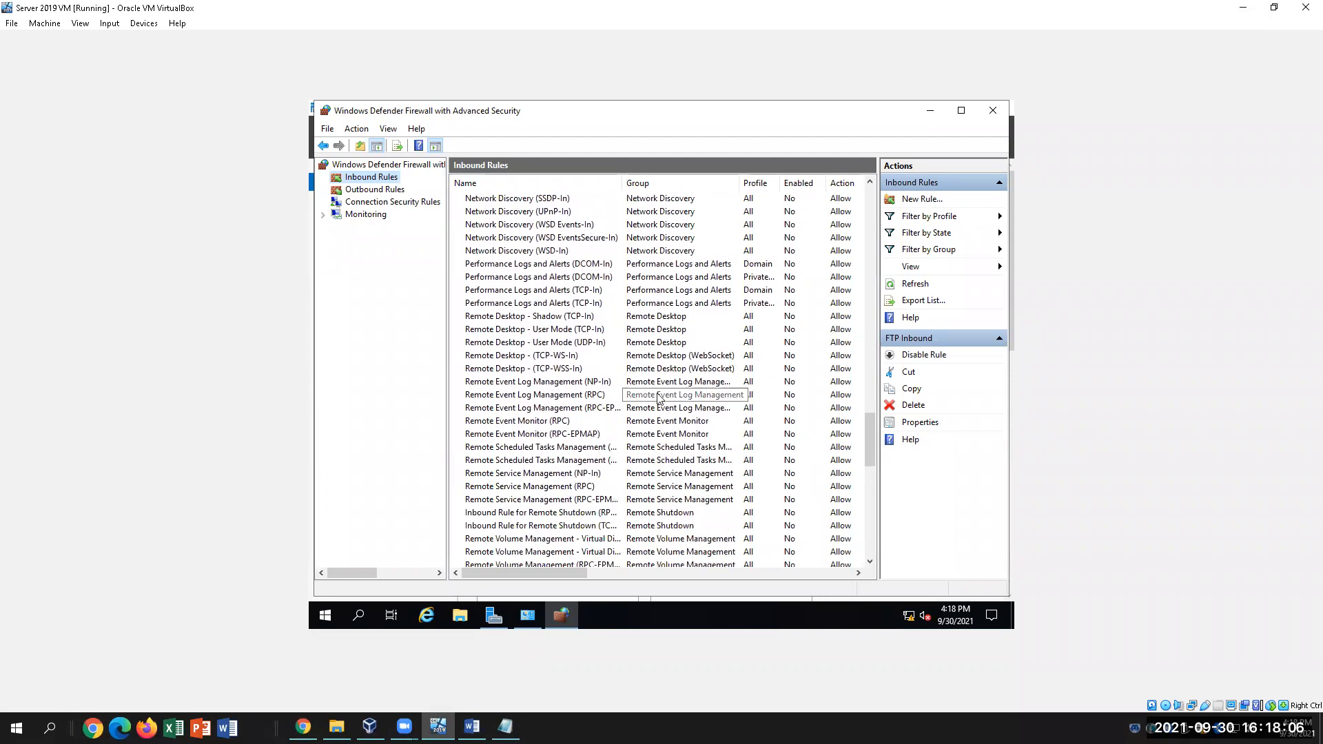
{"action": "scroll", "coordinate": [658, 398], "scroll_direction": "up", "scroll_amount": 5}
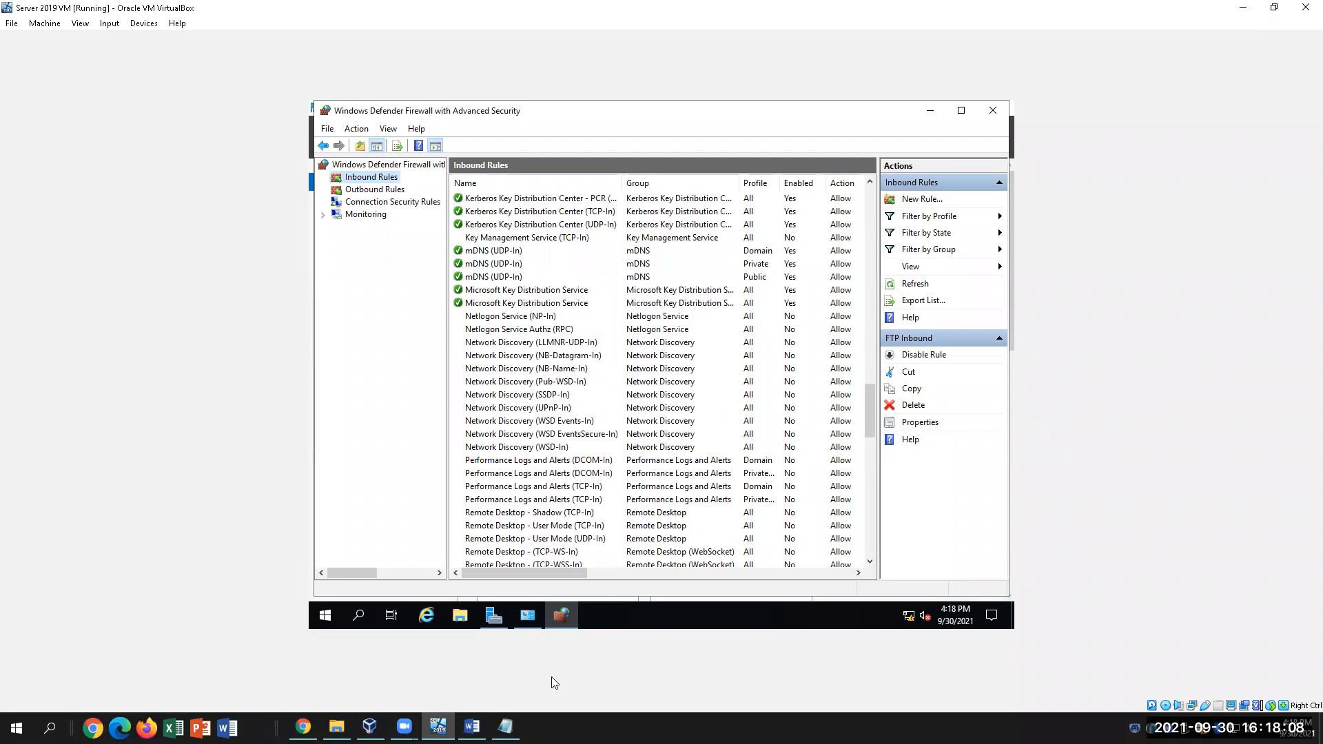
Check the lab guide, then select the FTP Server (FTP Traffic-In) rule among the inbound rules
{"action": "left_click", "coordinate": [471, 727]}
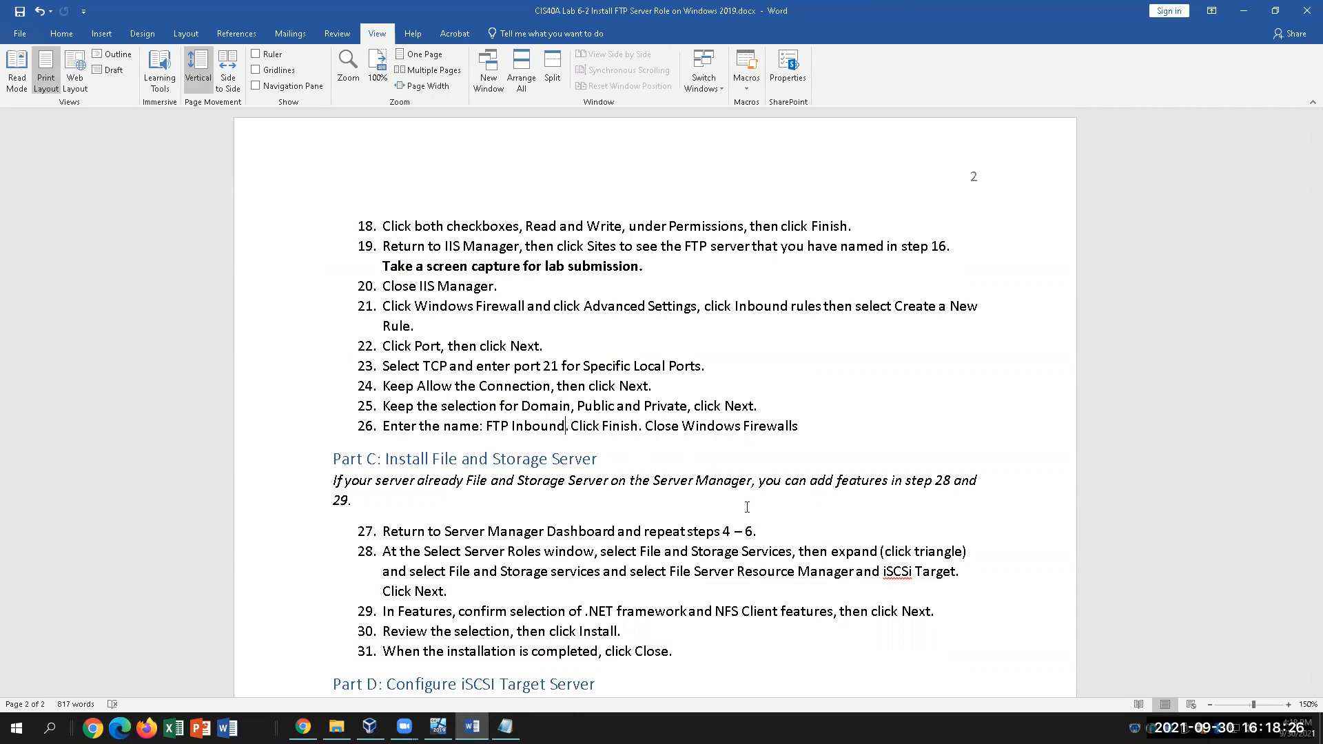
{"action": "left_click", "coordinate": [438, 726]}
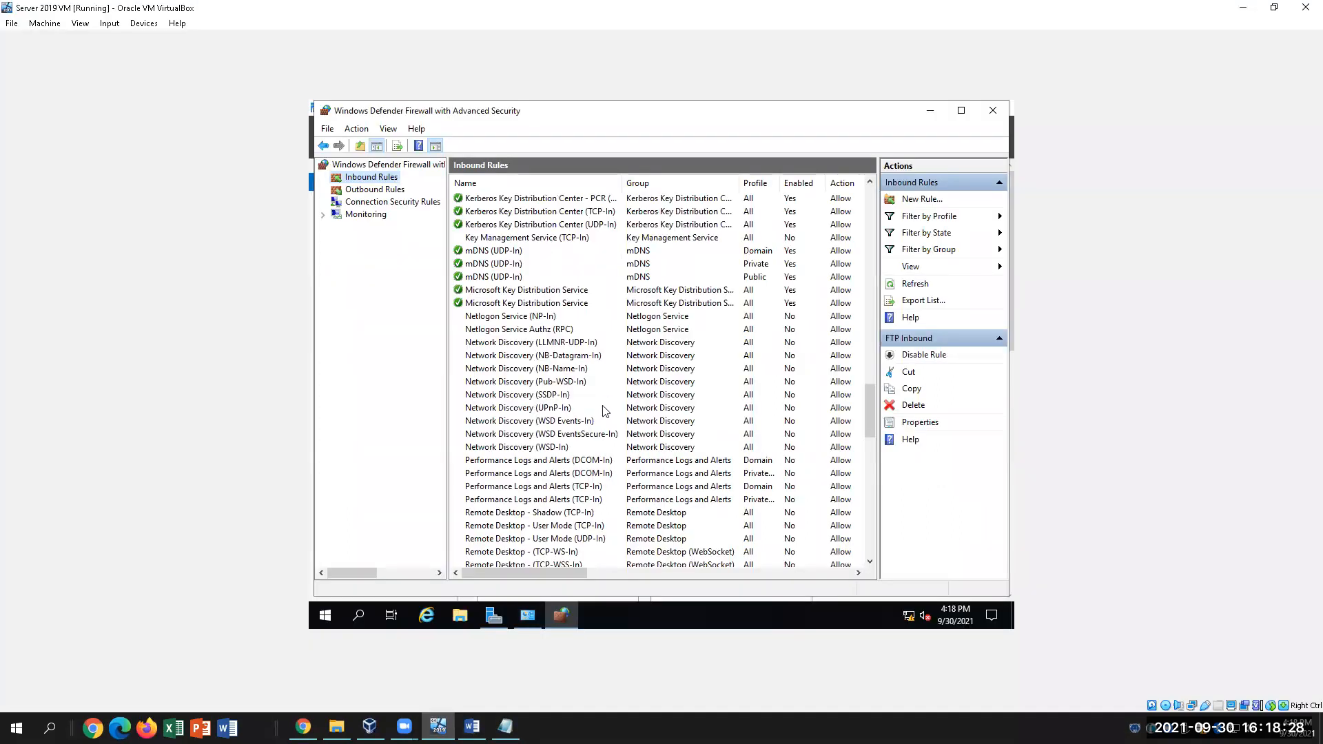
{"action": "scroll", "coordinate": [604, 411], "scroll_direction": "down", "scroll_amount": 4}
{"action": "scroll", "coordinate": [603, 411], "scroll_direction": "up", "scroll_amount": 13}
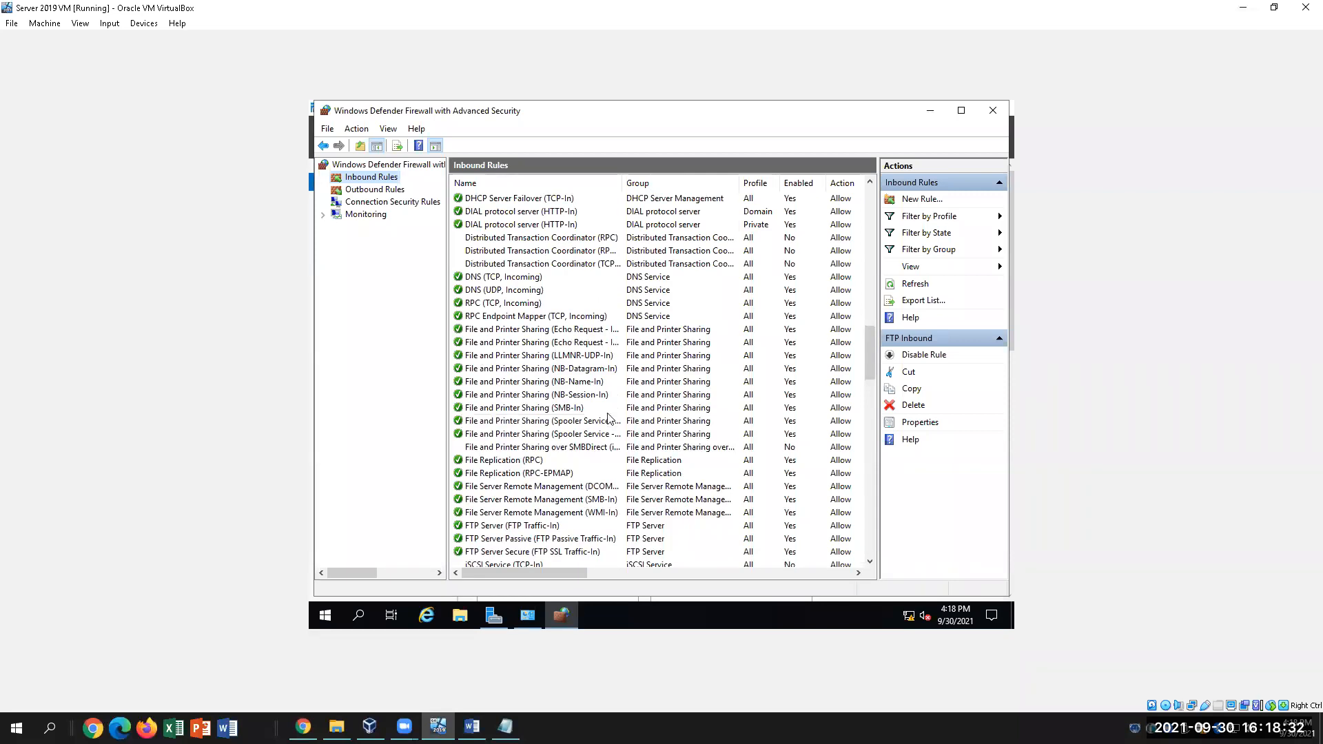
{"action": "scroll", "coordinate": [610, 418], "scroll_direction": "down", "scroll_amount": 1}
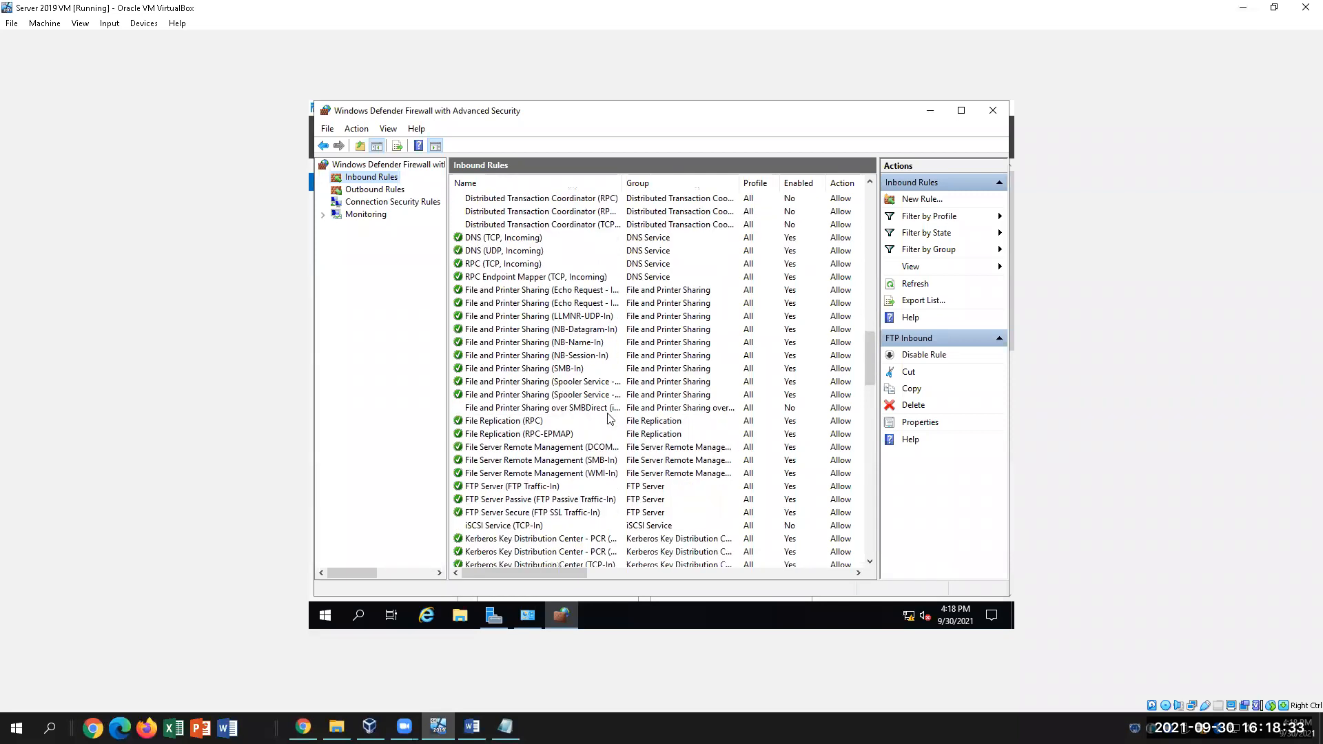
{"action": "left_click", "coordinate": [556, 488]}
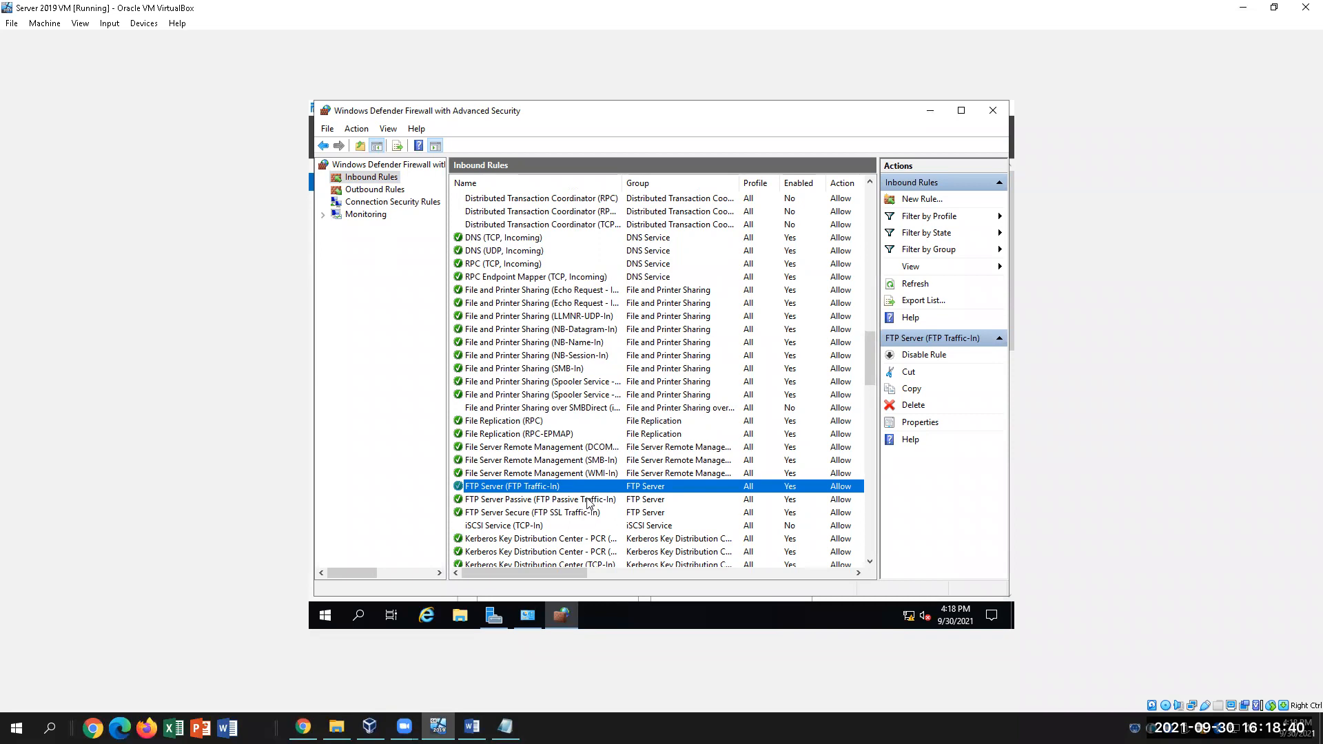
Scroll to the top of Inbound Rules and select the new FTP Inbound rule
{"action": "scroll", "coordinate": [587, 503], "scroll_direction": "down", "scroll_amount": 20}
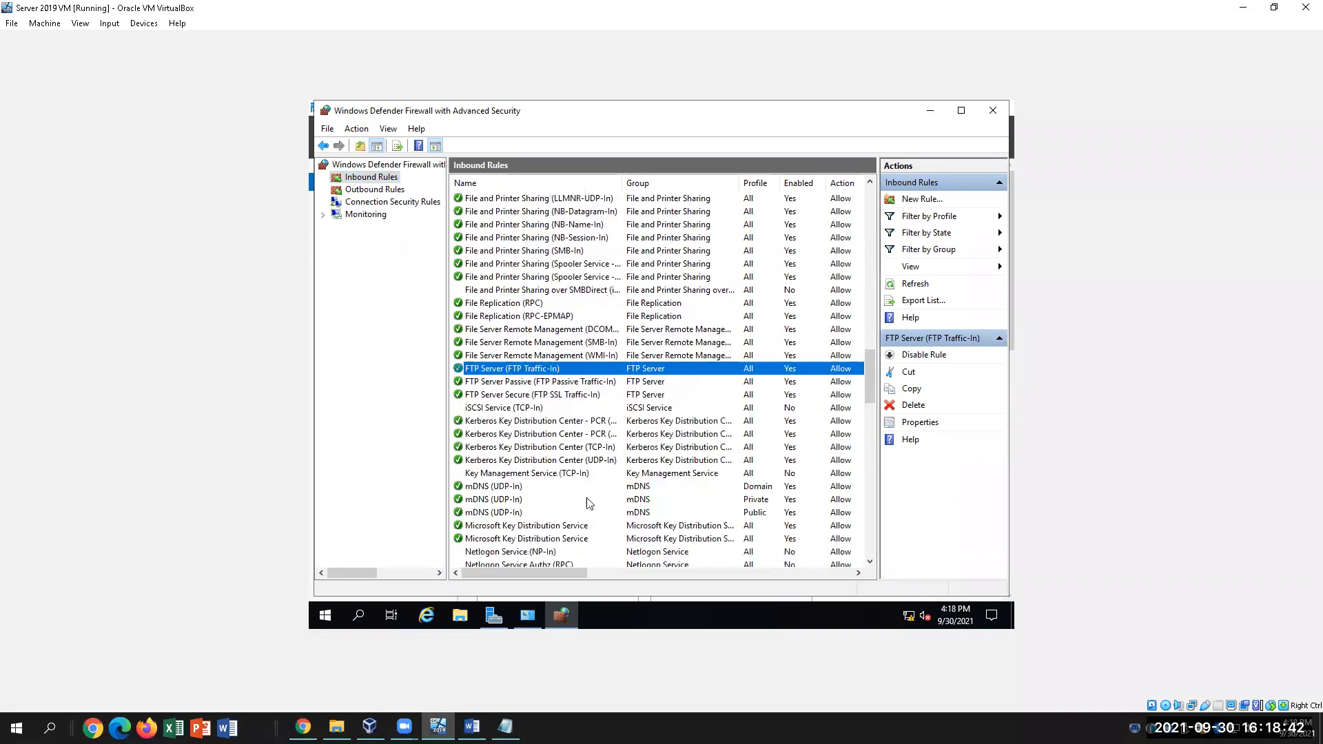
{"action": "scroll", "coordinate": [587, 503], "scroll_direction": "down", "scroll_amount": 7}
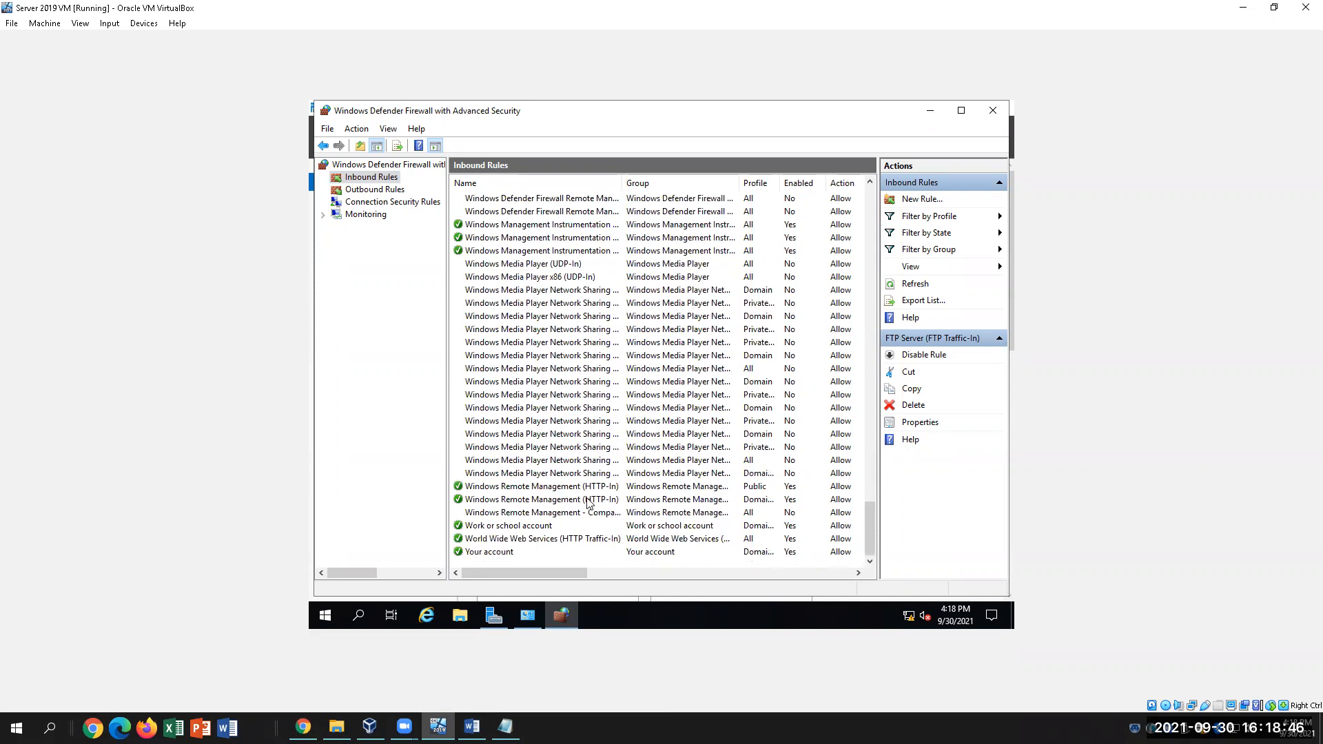
{"action": "scroll", "coordinate": [587, 503], "scroll_direction": "up", "scroll_amount": 20}
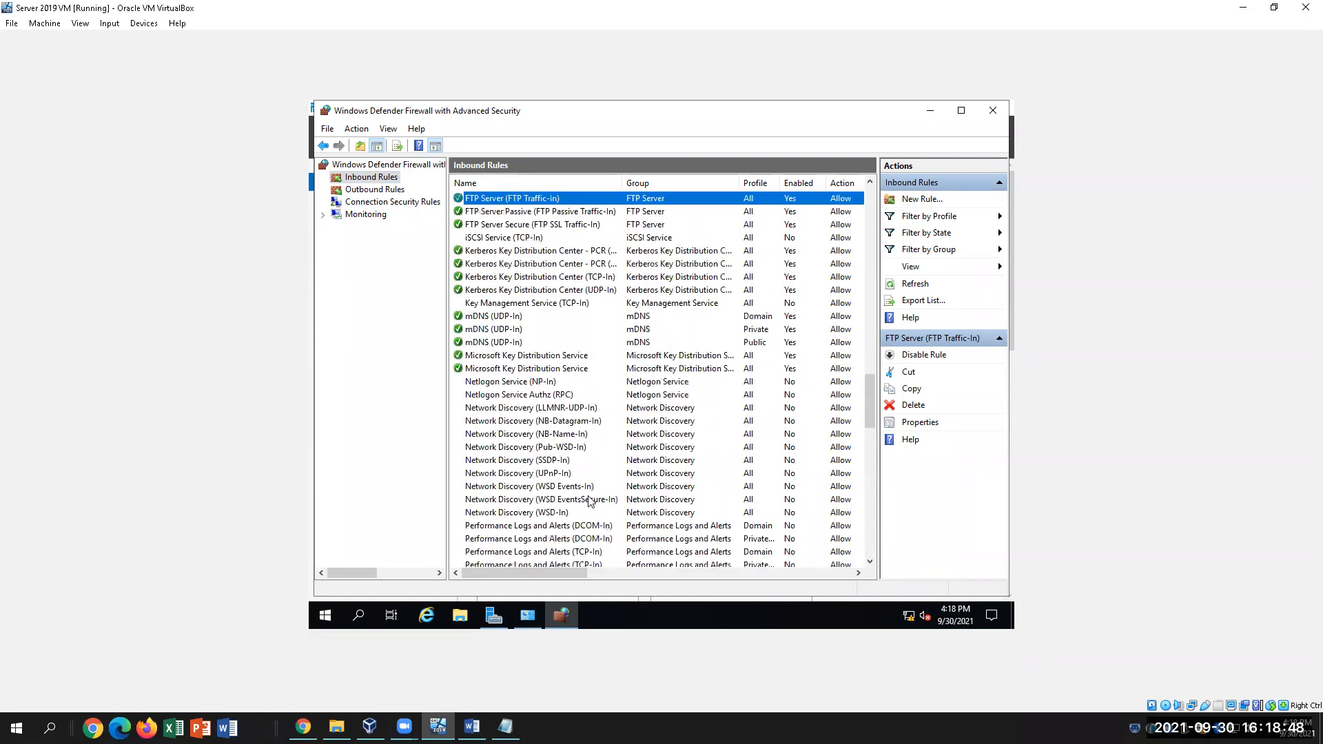
{"action": "scroll", "coordinate": [591, 501], "scroll_direction": "up", "scroll_amount": 4}
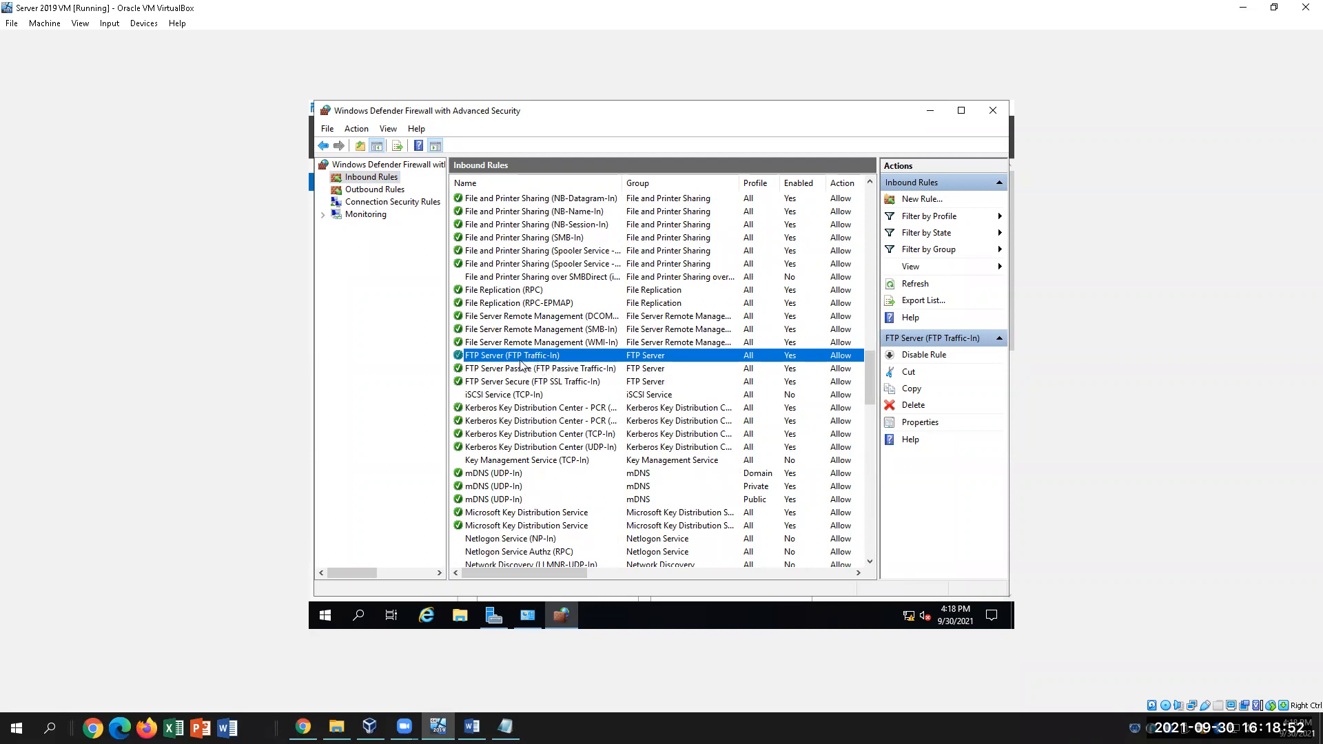
{"action": "scroll", "coordinate": [522, 361], "scroll_direction": "up", "scroll_amount": 9}
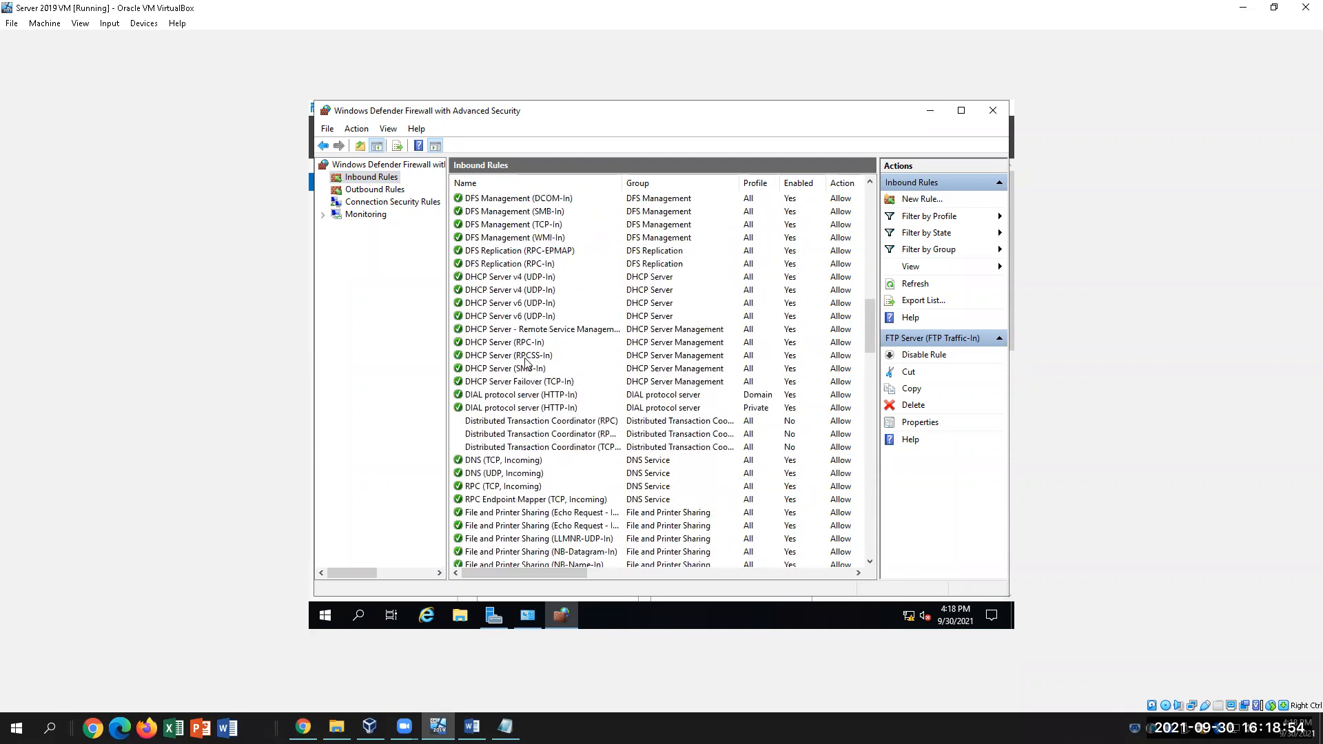
{"action": "scroll", "coordinate": [527, 358], "scroll_direction": "up", "scroll_amount": 20}
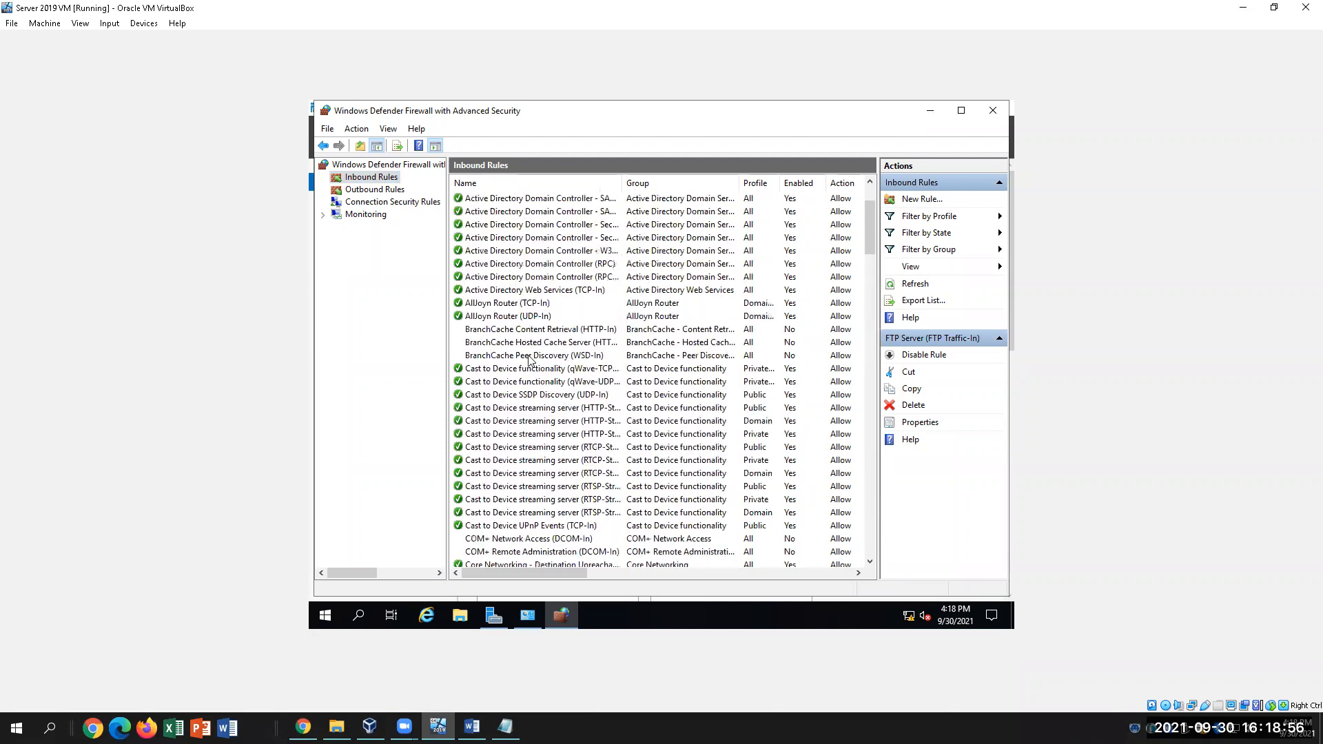
{"action": "left_click", "coordinate": [509, 199]}
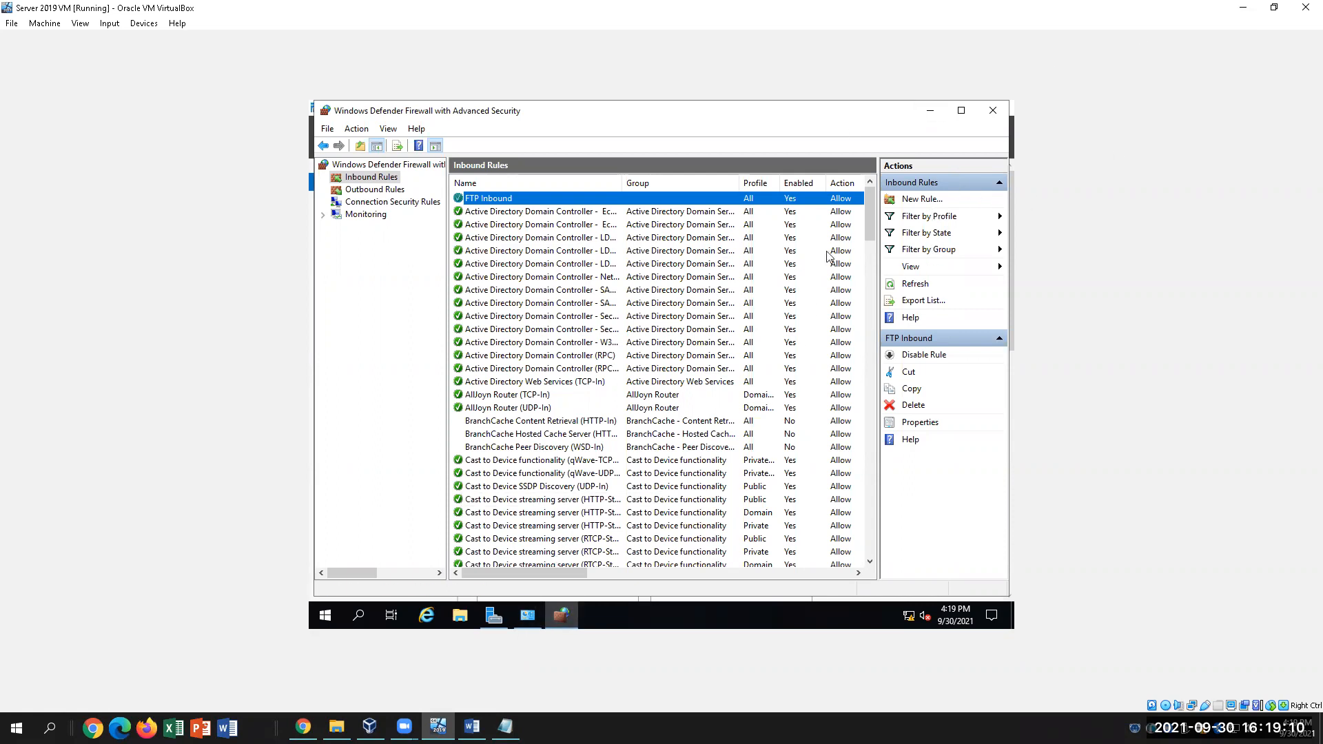
Close the Advanced Security firewall window and the Windows Defender Firewall panel, then view the Word guide
{"action": "left_click", "coordinate": [993, 110]}
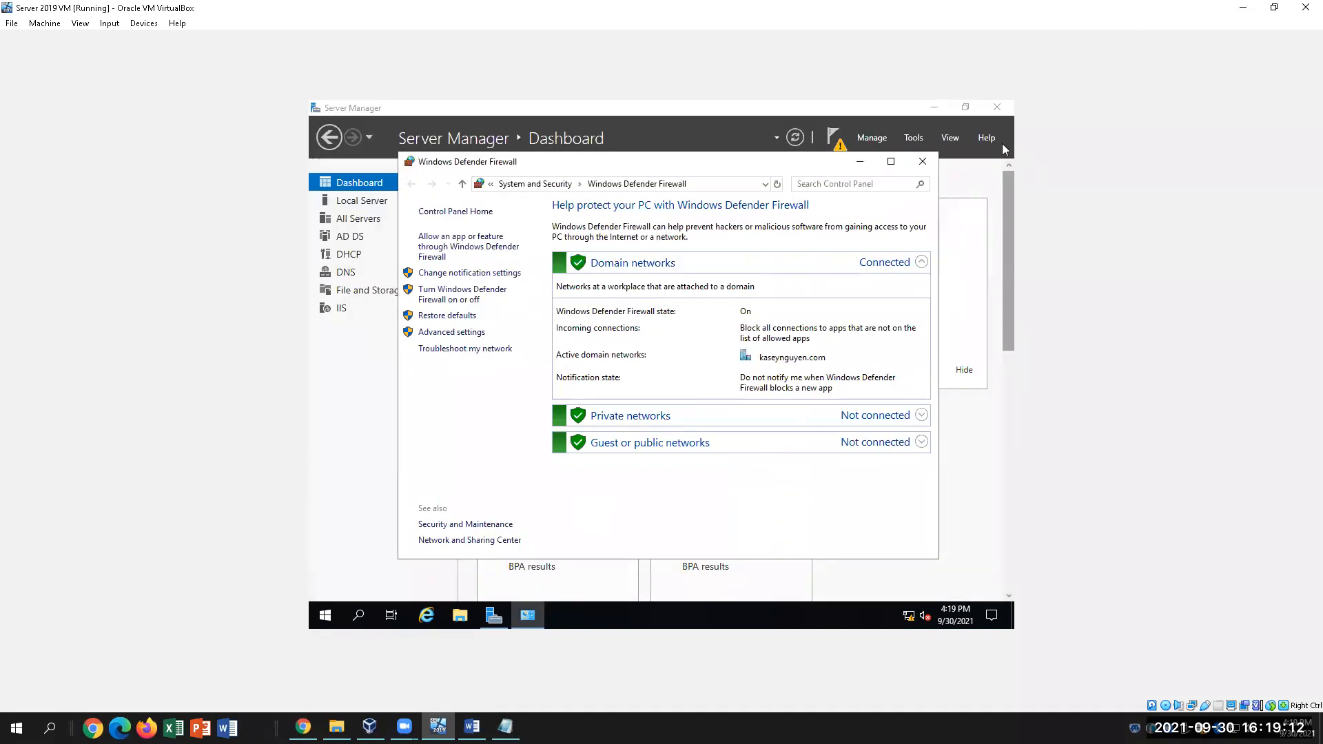
{"action": "left_click", "coordinate": [923, 162]}
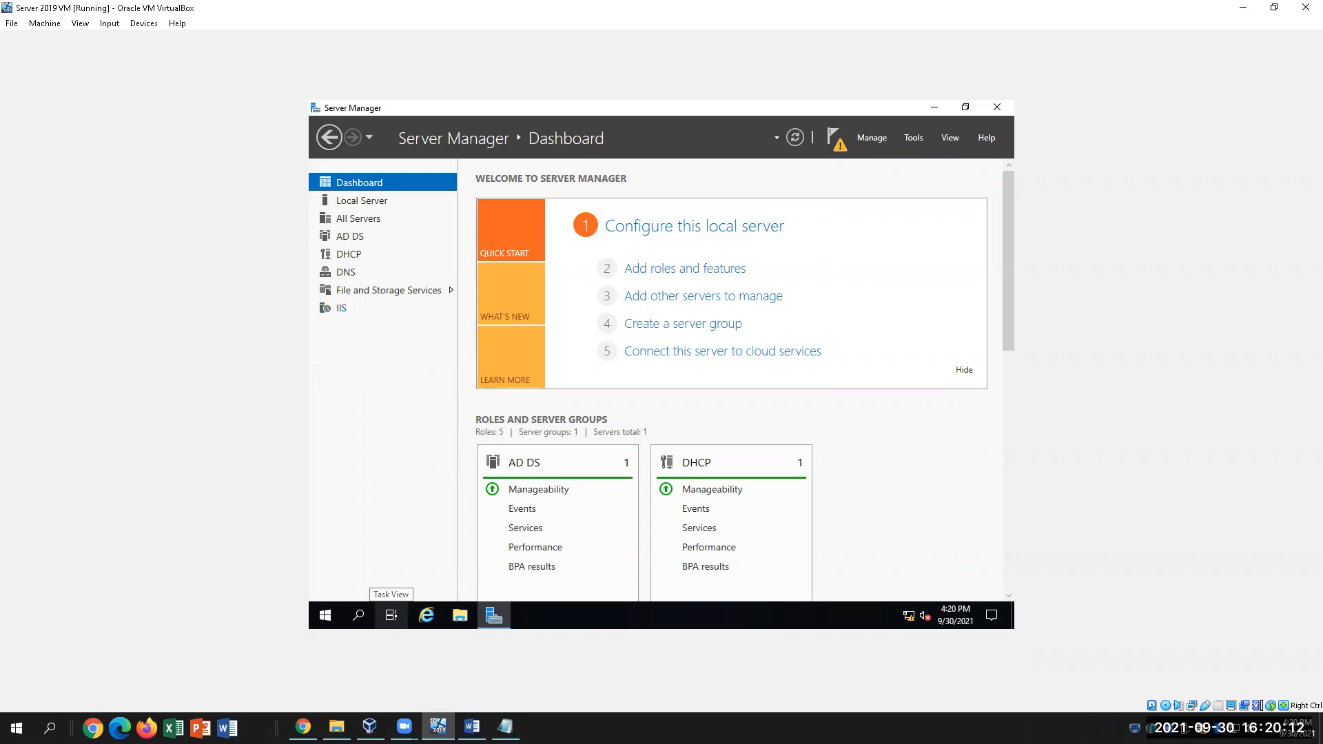
{"action": "left_click", "coordinate": [472, 727]}
Open File and Storage Services in Server Manager, then read Part C steps 27–31 in Word
{"action": "scroll", "coordinate": [505, 676], "scroll_direction": "down", "scroll_amount": 5}
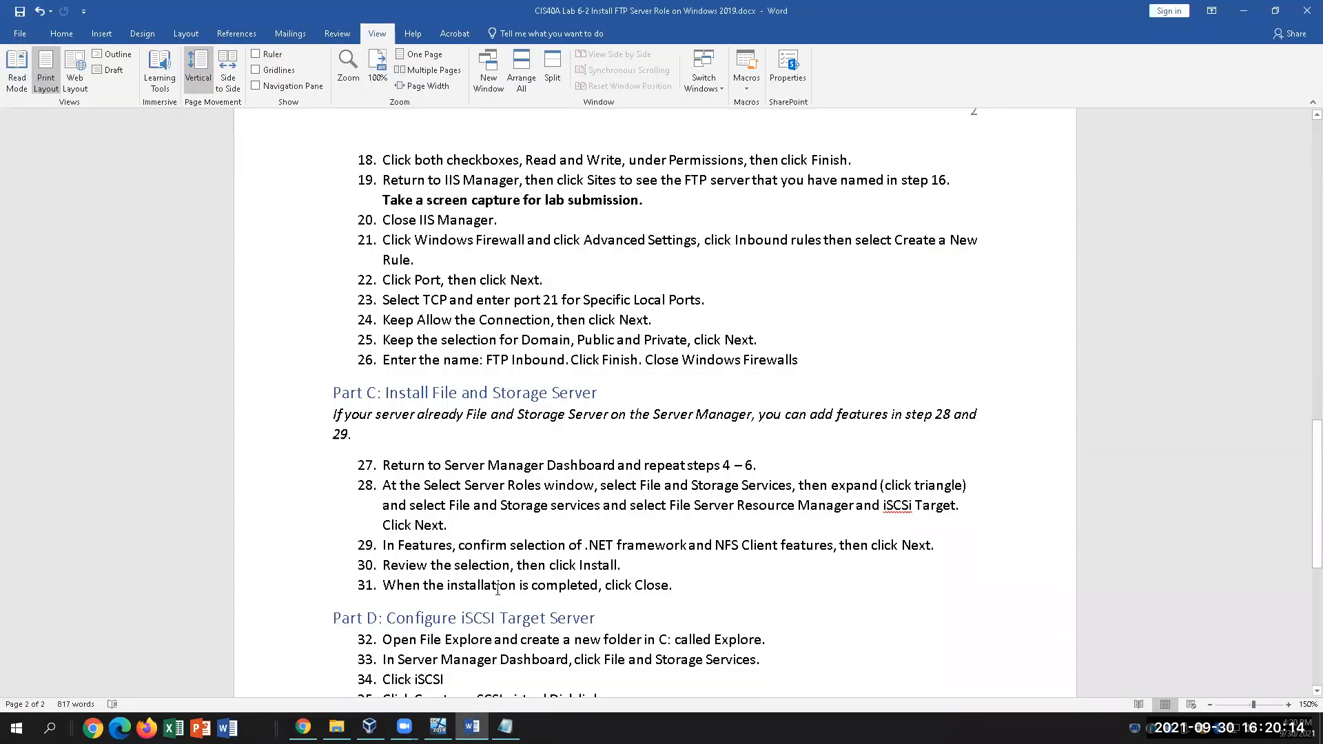
{"action": "scroll", "coordinate": [497, 590], "scroll_direction": "up", "scroll_amount": 2}
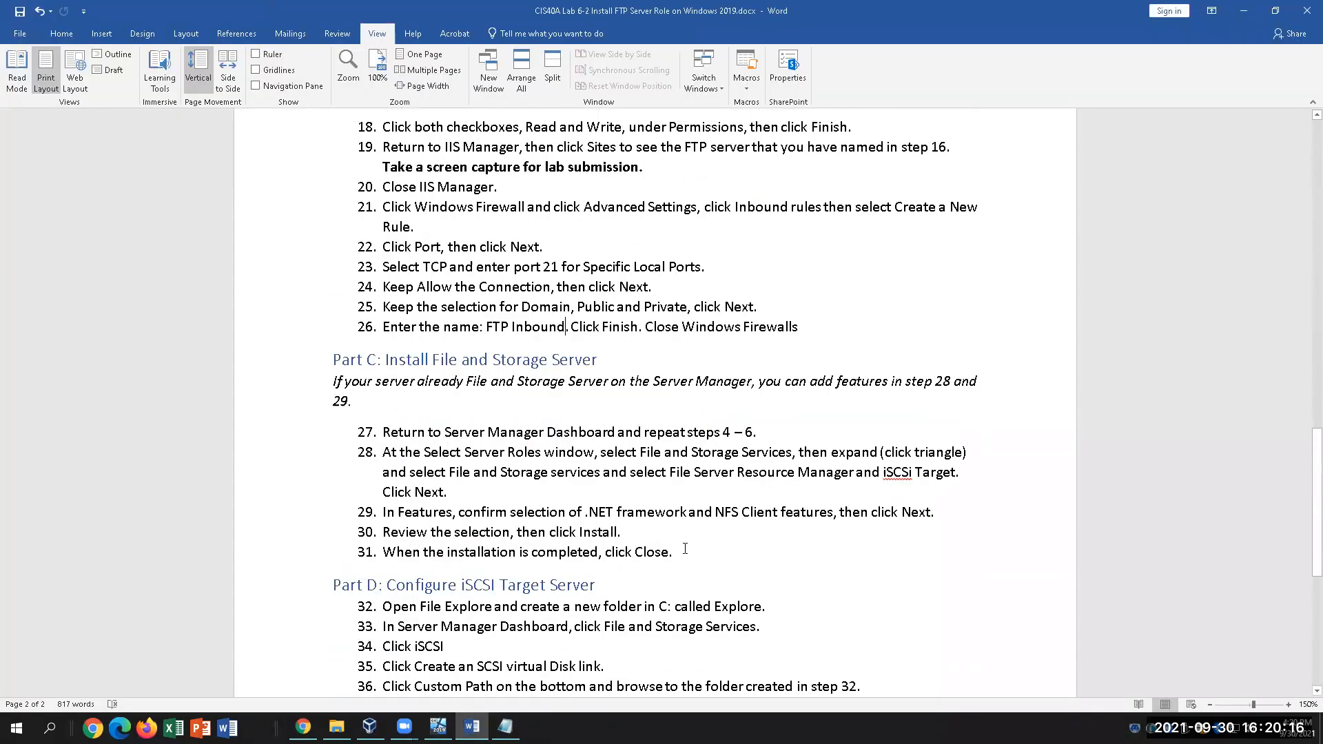
{"action": "left_click", "coordinate": [439, 727]}
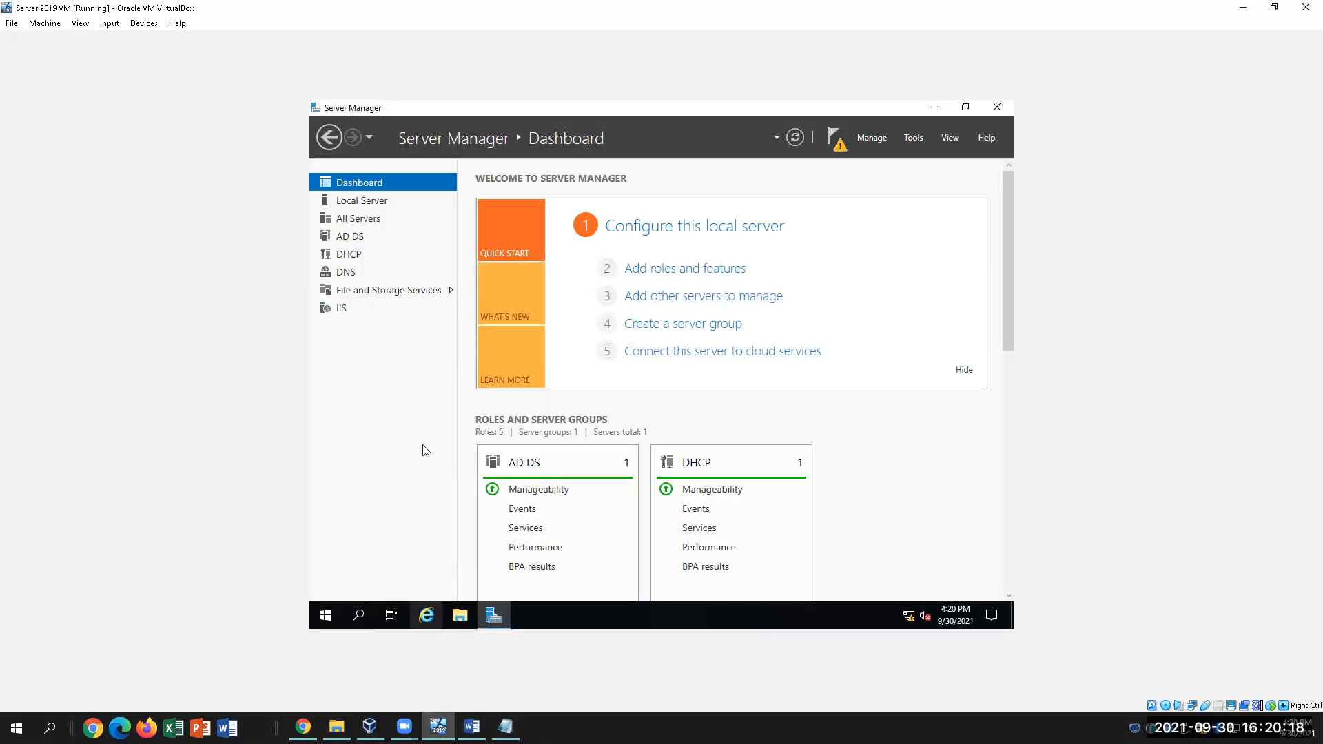
{"action": "left_click", "coordinate": [363, 291]}
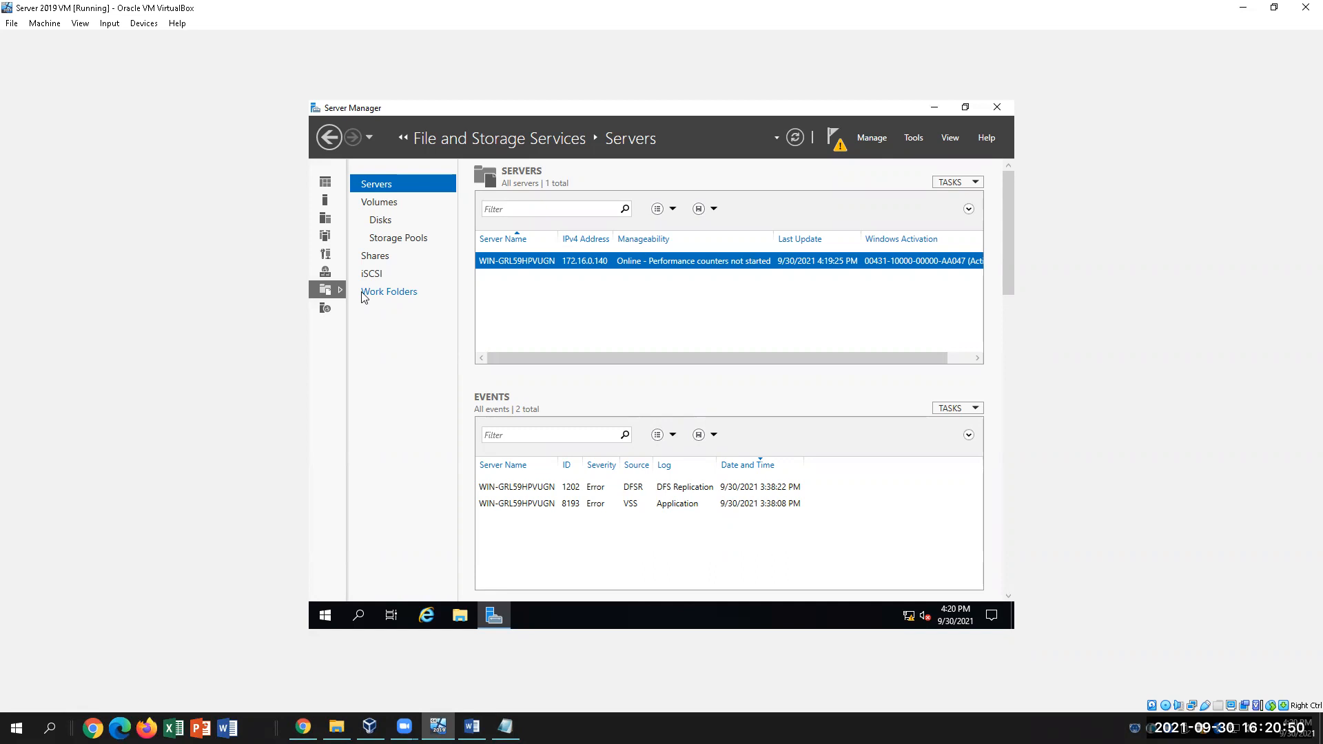
{"action": "left_click", "coordinate": [471, 727]}
{"action": "scroll", "coordinate": [524, 535], "scroll_direction": "down", "scroll_amount": 2}
{"action": "left_click_drag", "start_coordinate": [681, 508], "coordinate": [323, 295]}
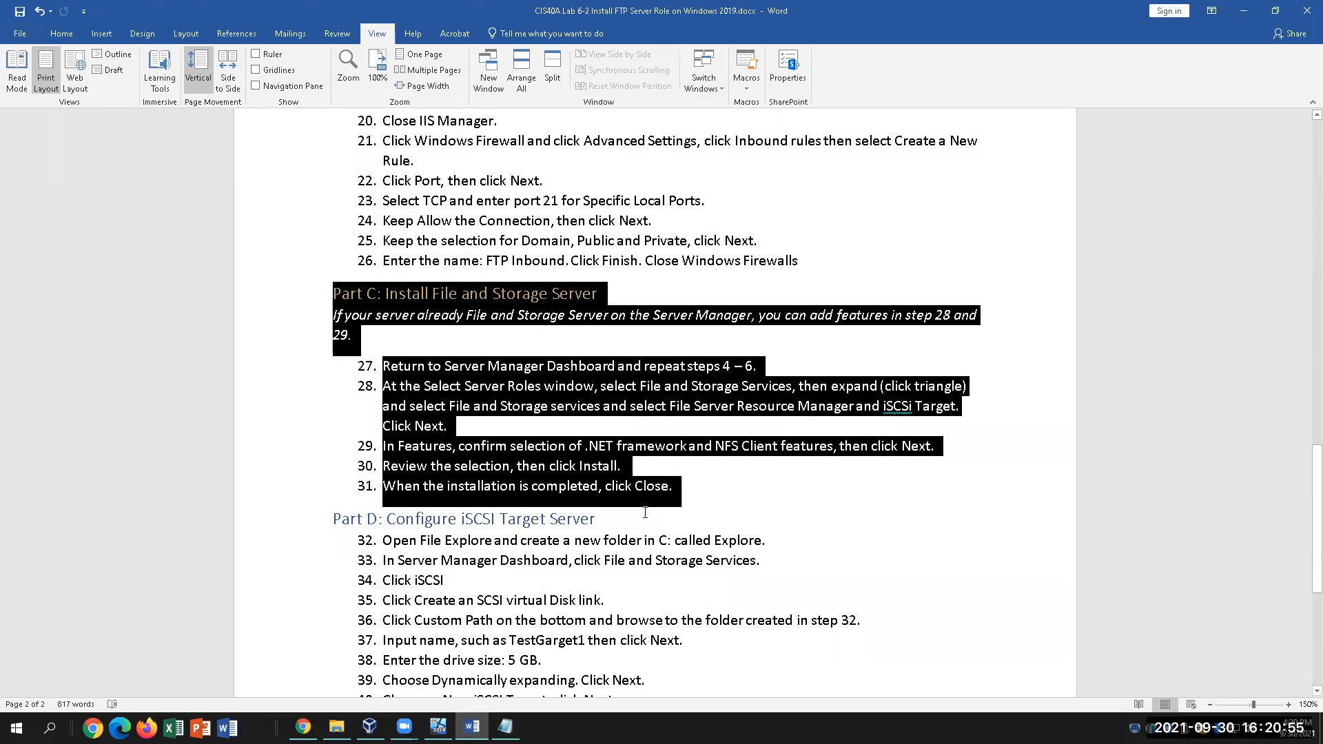
Highlight step 27 and 'iSCSi Target' in step 28 of the Word guide, then return to the VM
{"action": "left_click", "coordinate": [713, 489]}
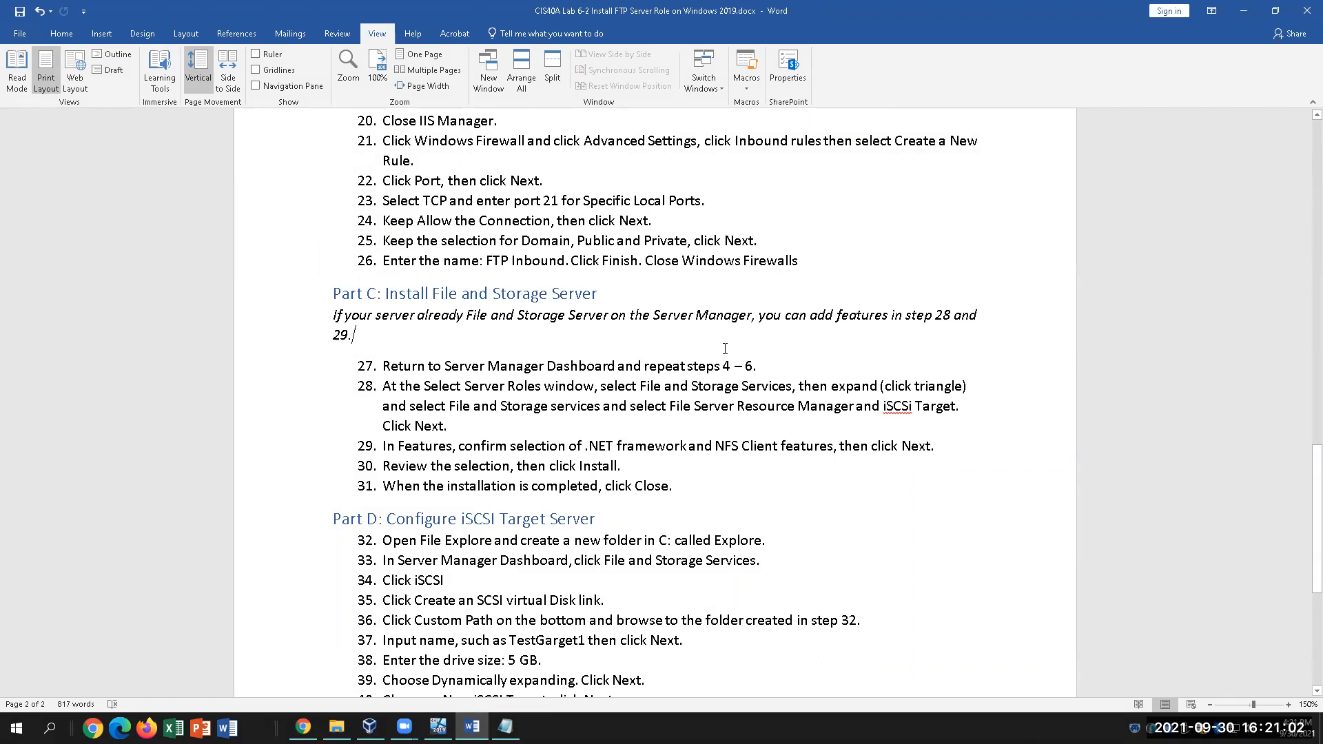
{"action": "left_click_drag", "start_coordinate": [763, 366], "coordinate": [382, 361]}
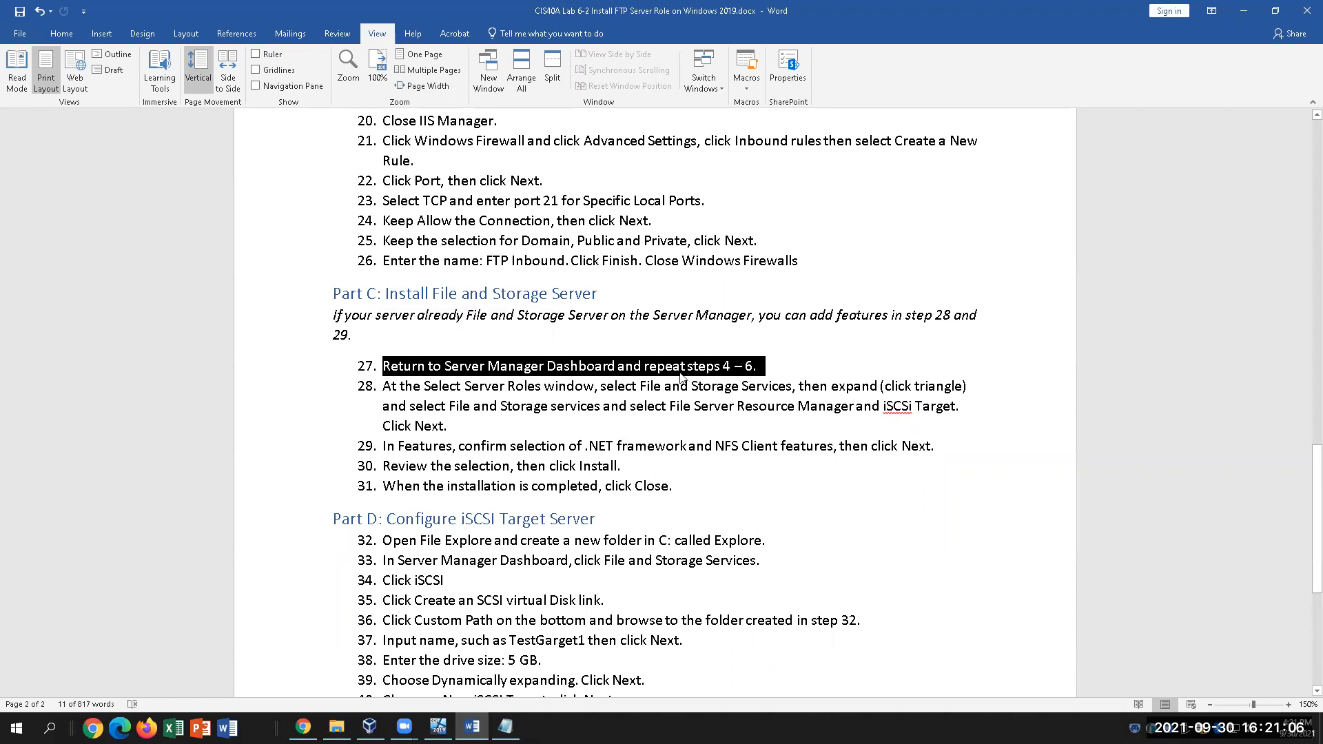
{"action": "left_click", "coordinate": [790, 369]}
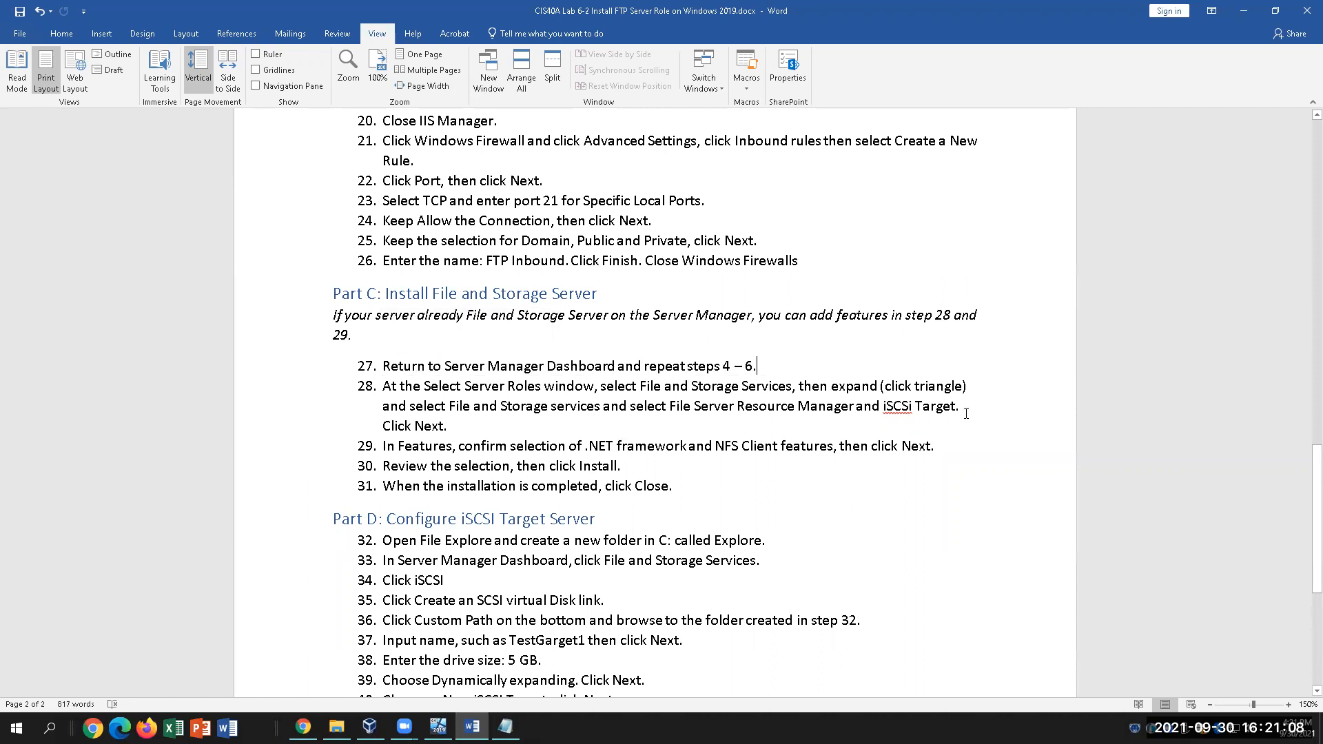
{"action": "left_click_drag", "start_coordinate": [962, 412], "coordinate": [882, 412]}
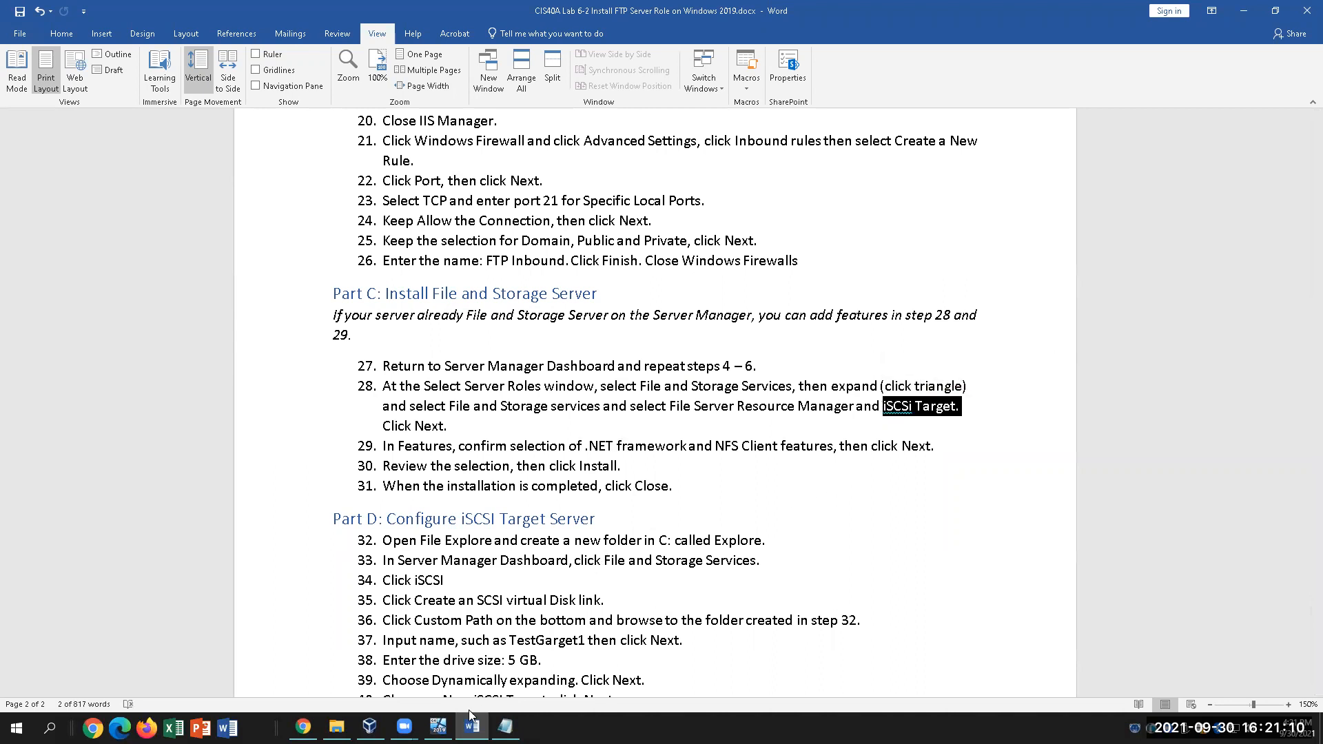
{"action": "left_click", "coordinate": [563, 365]}
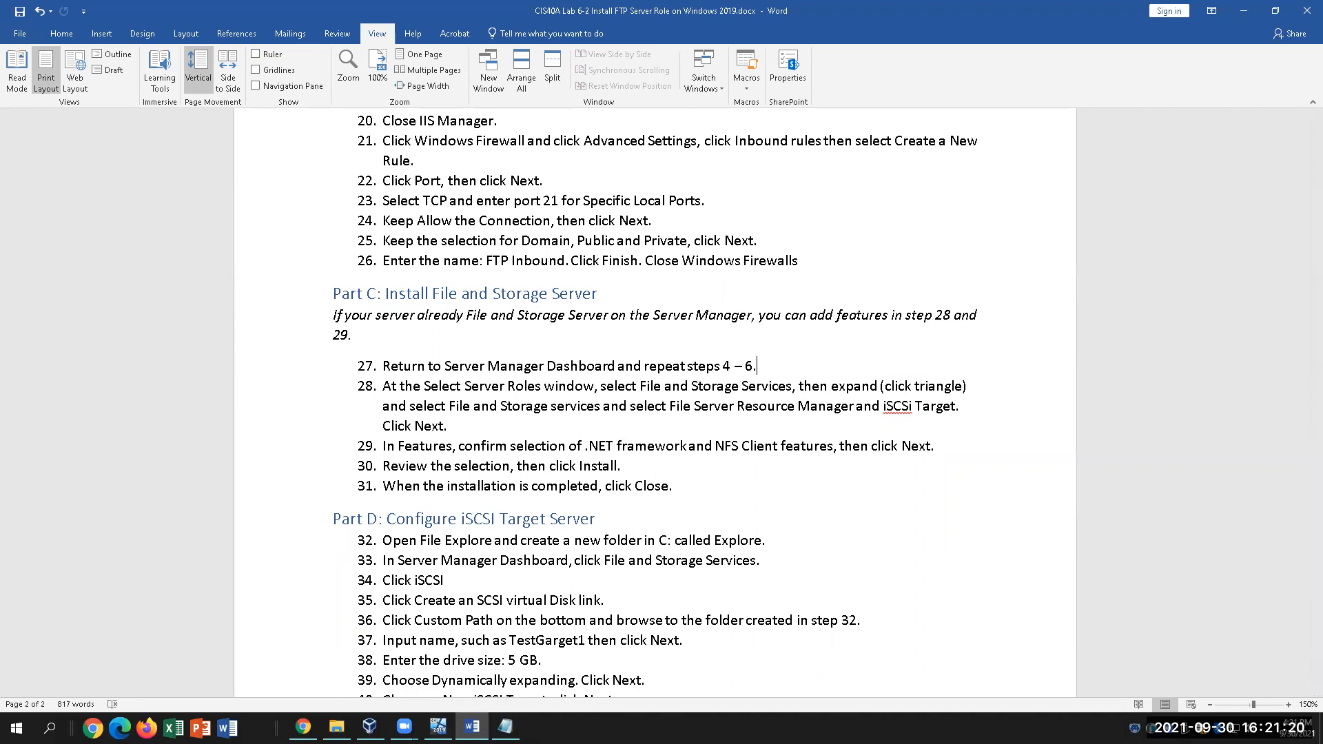
{"action": "left_click", "coordinate": [439, 727]}
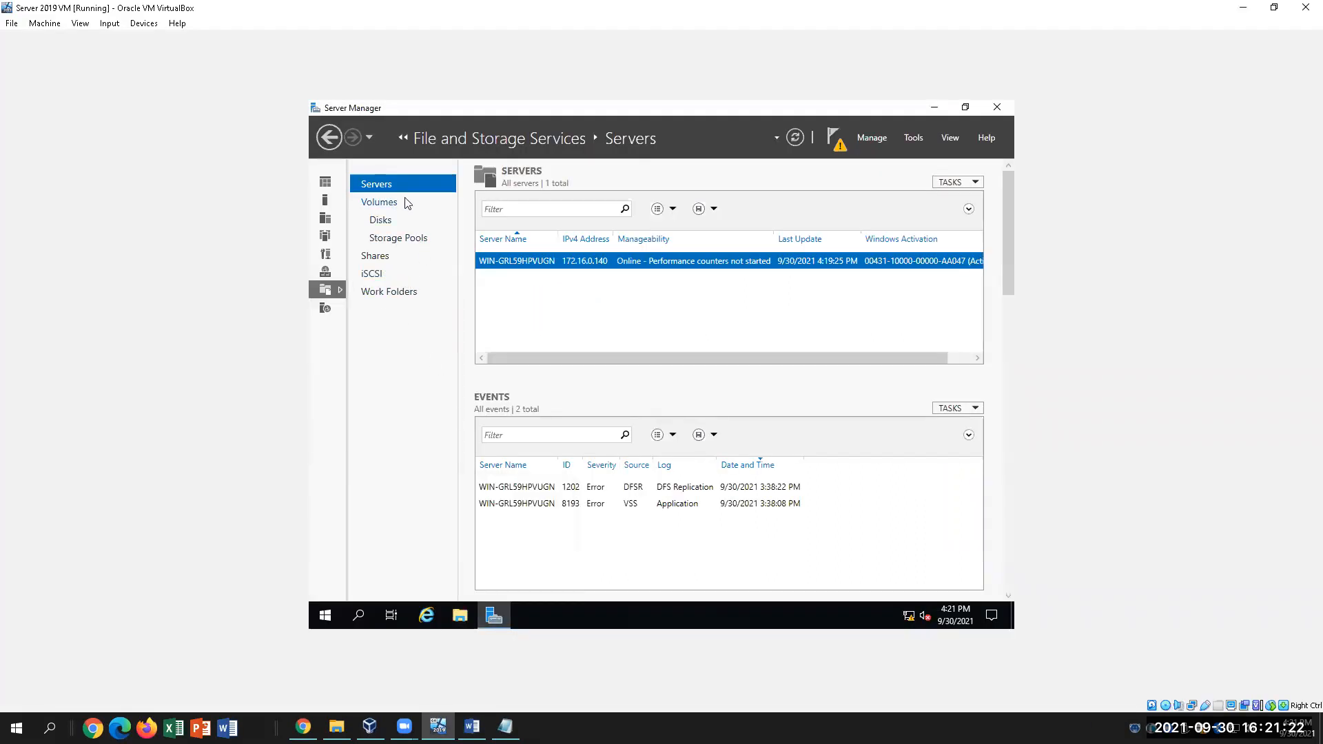
Open the iSCSI page under File and Storage Services to see it requires the iSCSI Target Server role
{"action": "left_click", "coordinate": [330, 138]}
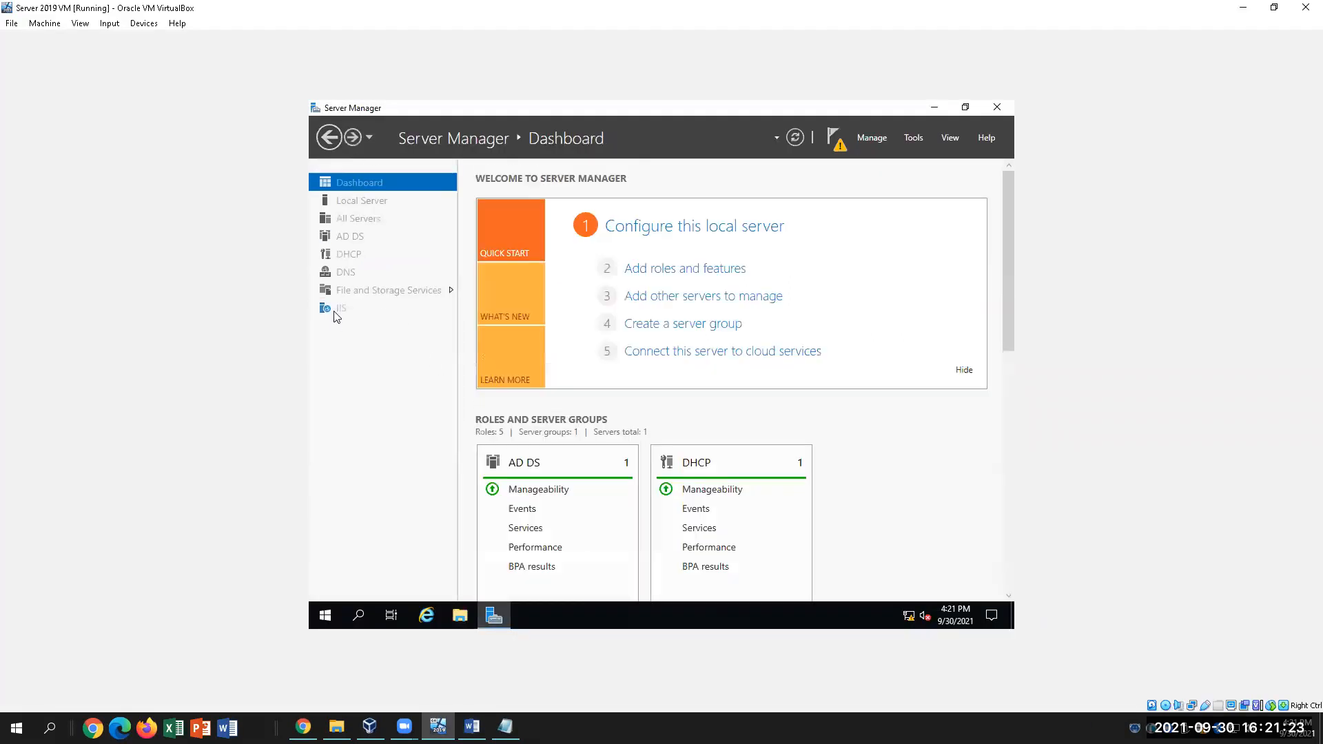
{"action": "left_click", "coordinate": [386, 292]}
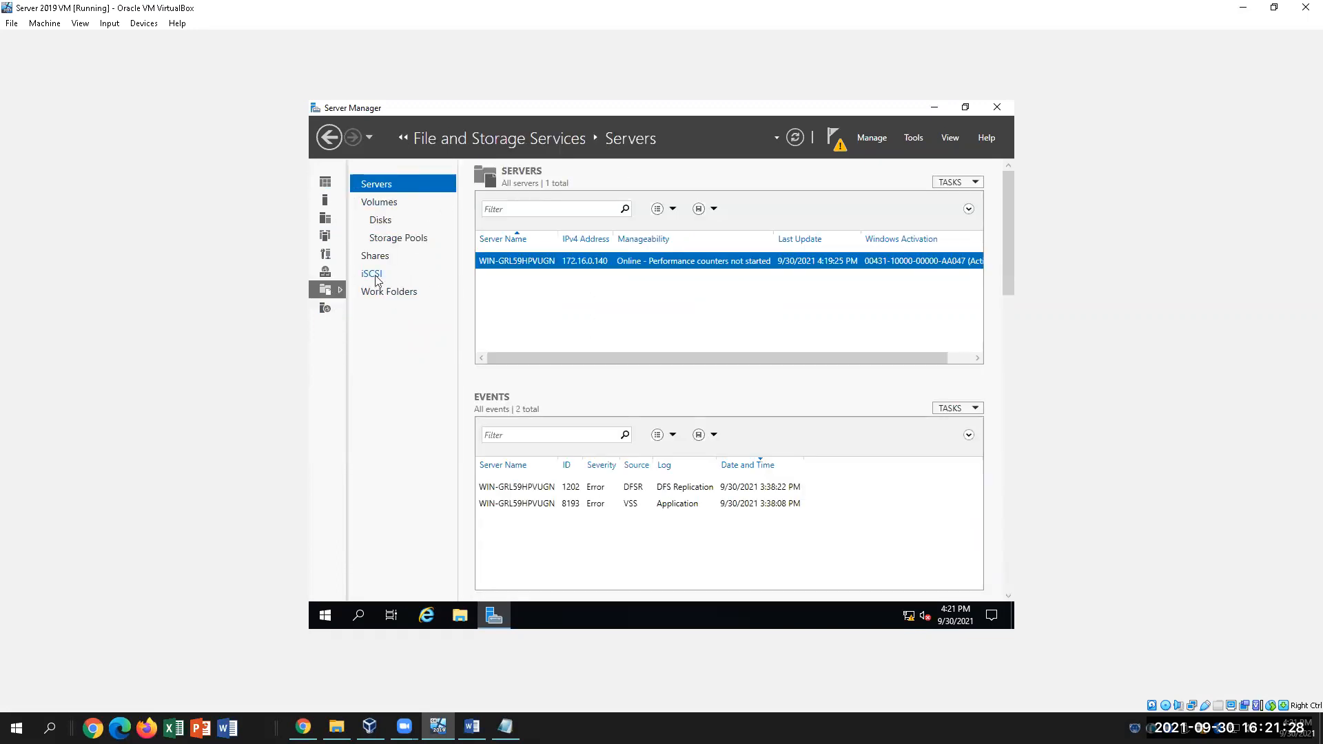
{"action": "left_click", "coordinate": [376, 279]}
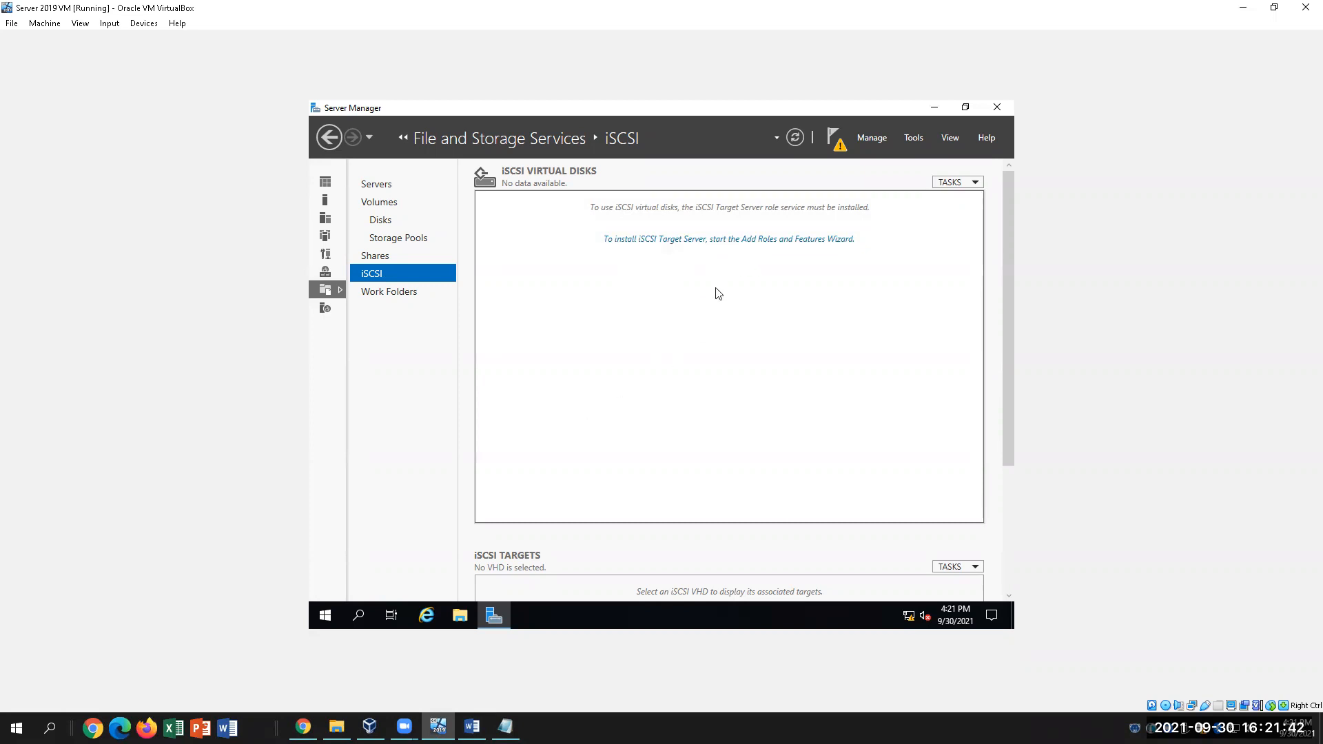
{"action": "left_click", "coordinate": [329, 138]}
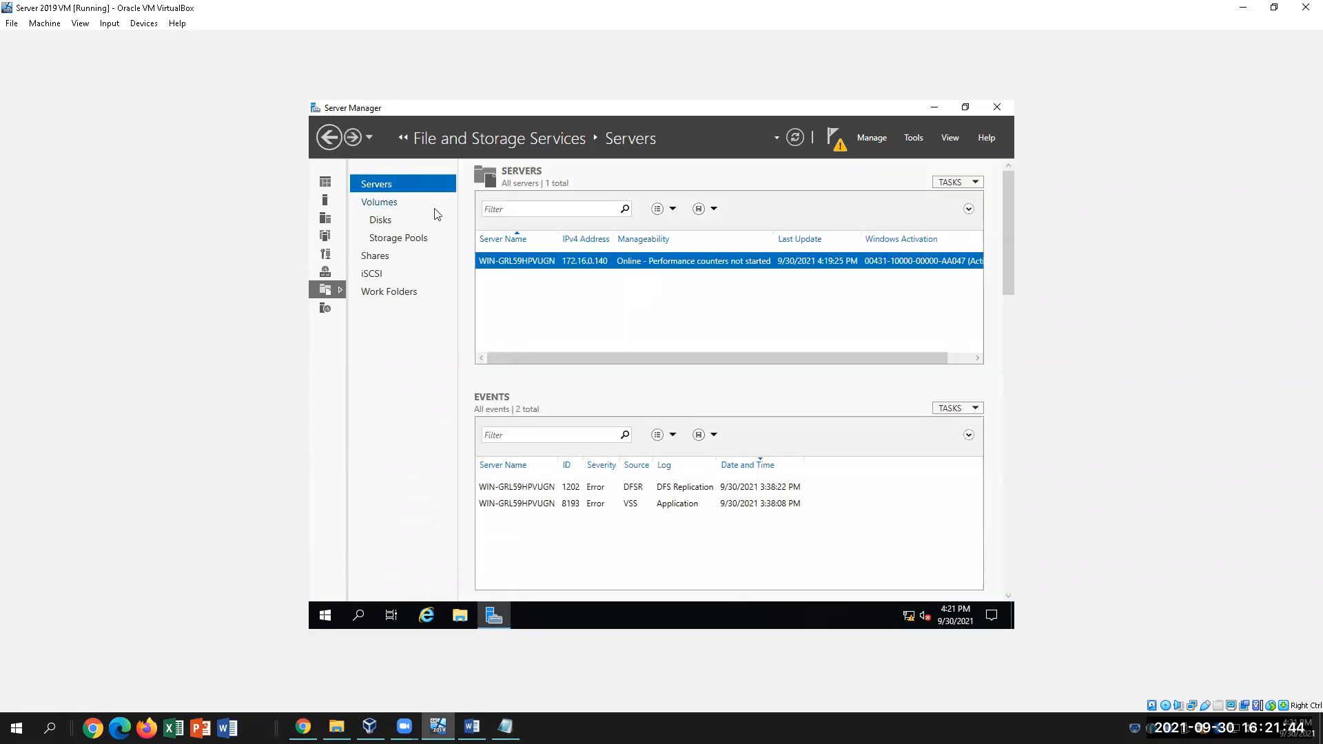
From the Dashboard, start Add Roles and Features and advance past the introduction page
{"action": "left_click", "coordinate": [331, 139]}
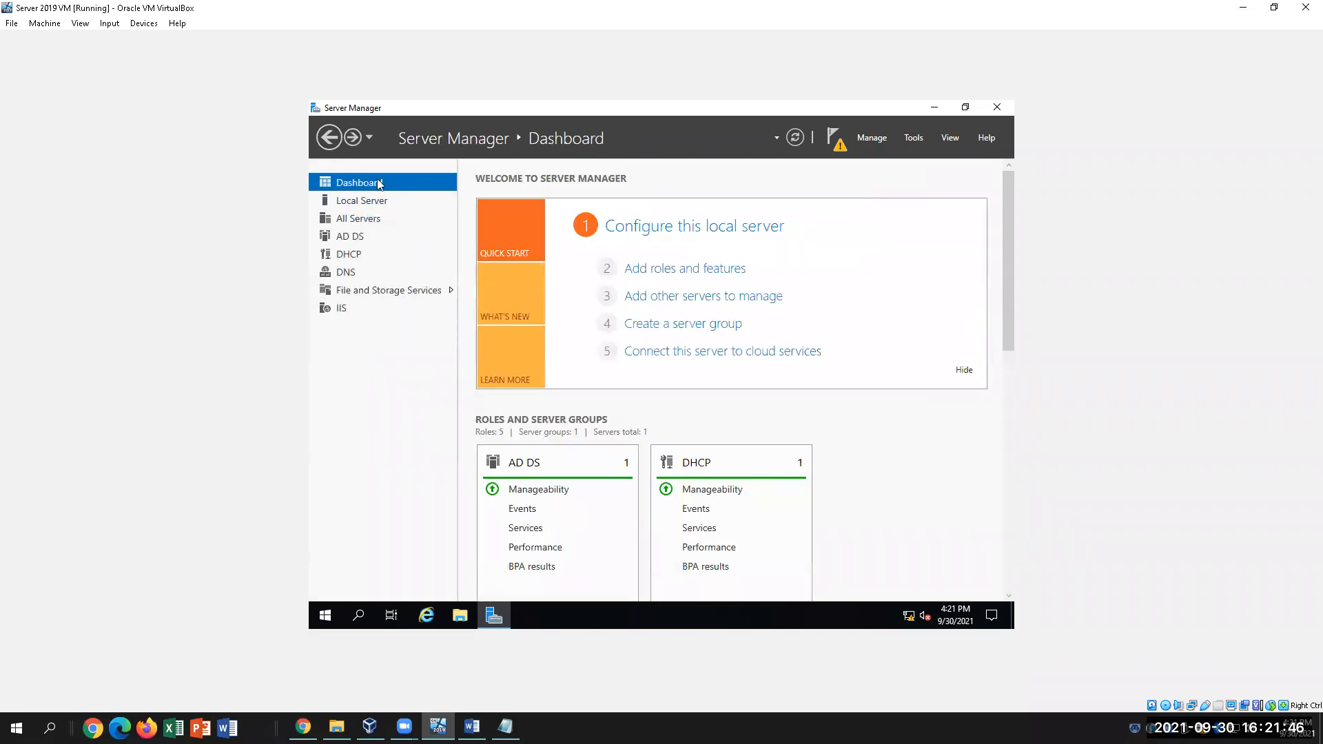
{"action": "left_click", "coordinate": [706, 274]}
{"action": "left_click", "coordinate": [768, 543]}
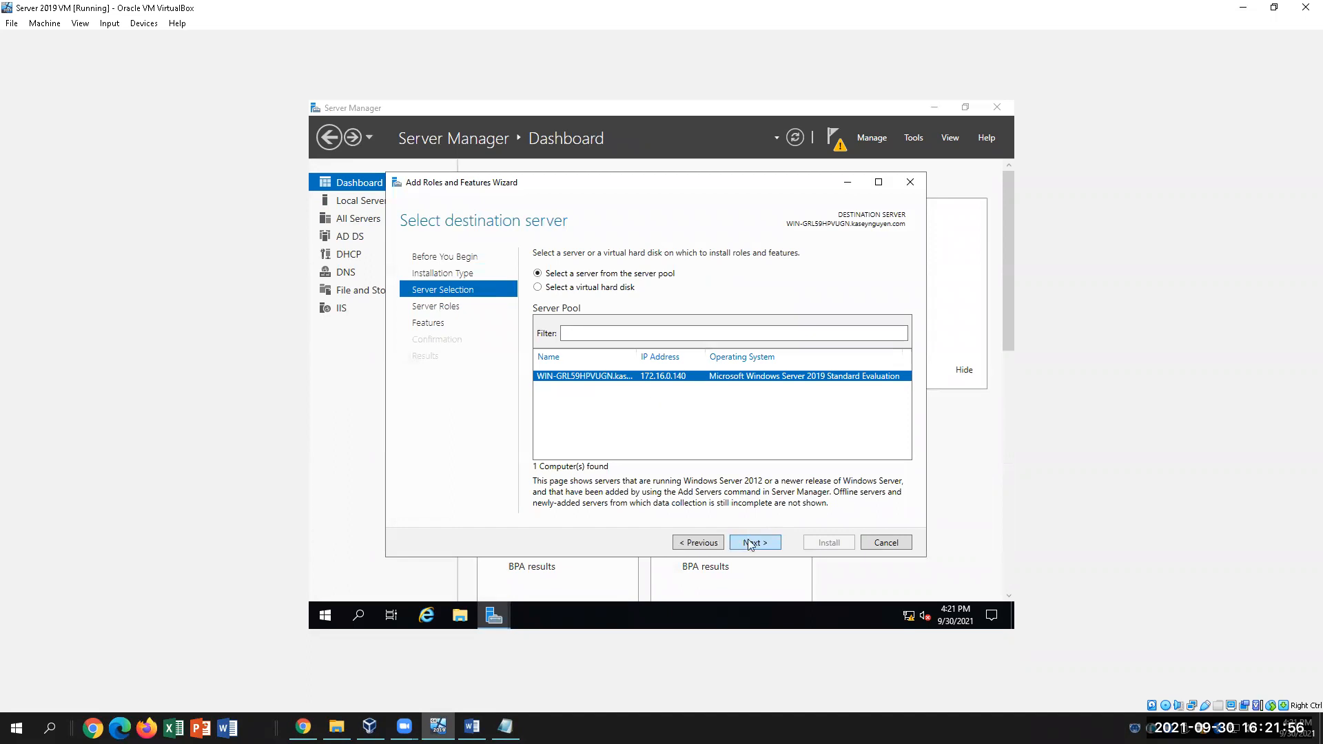
Advance to Select server roles, expand File and Storage Services, and consult the Word guide's step 27
{"action": "left_click", "coordinate": [751, 543]}
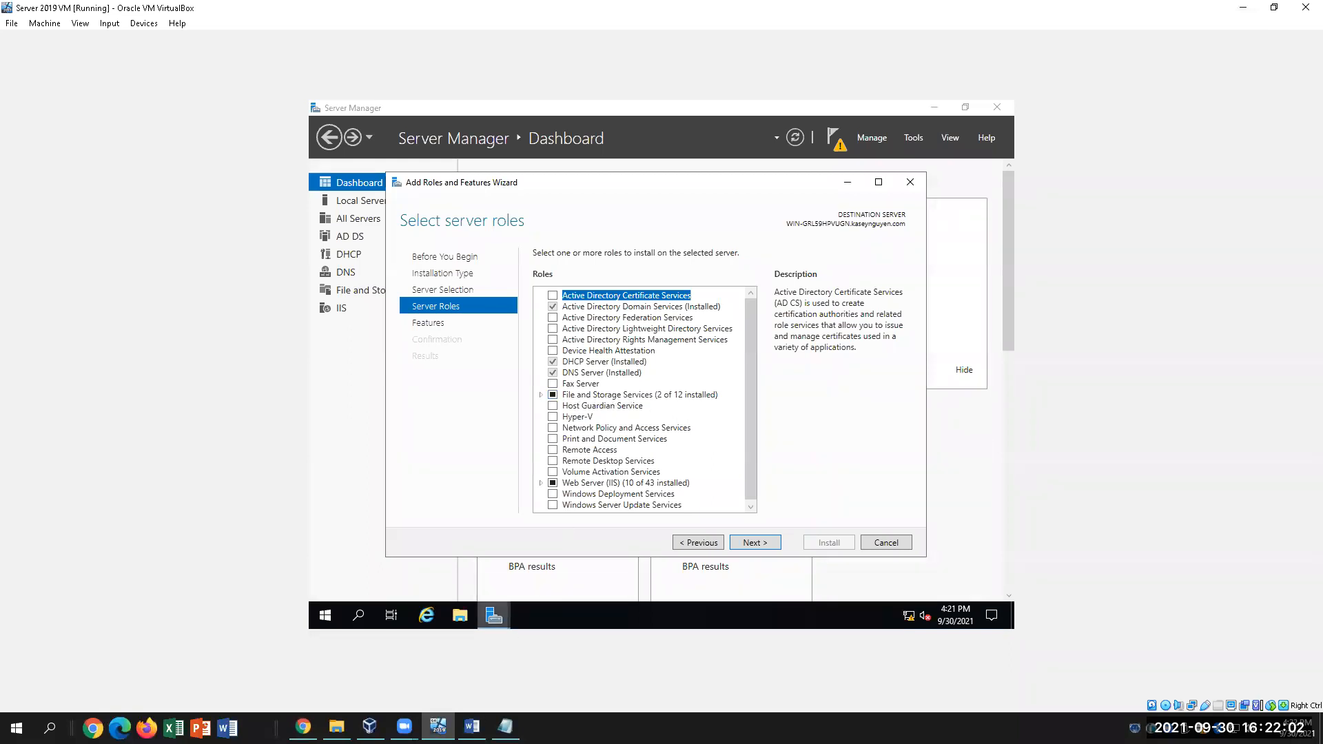
{"action": "left_click", "coordinate": [471, 726]}
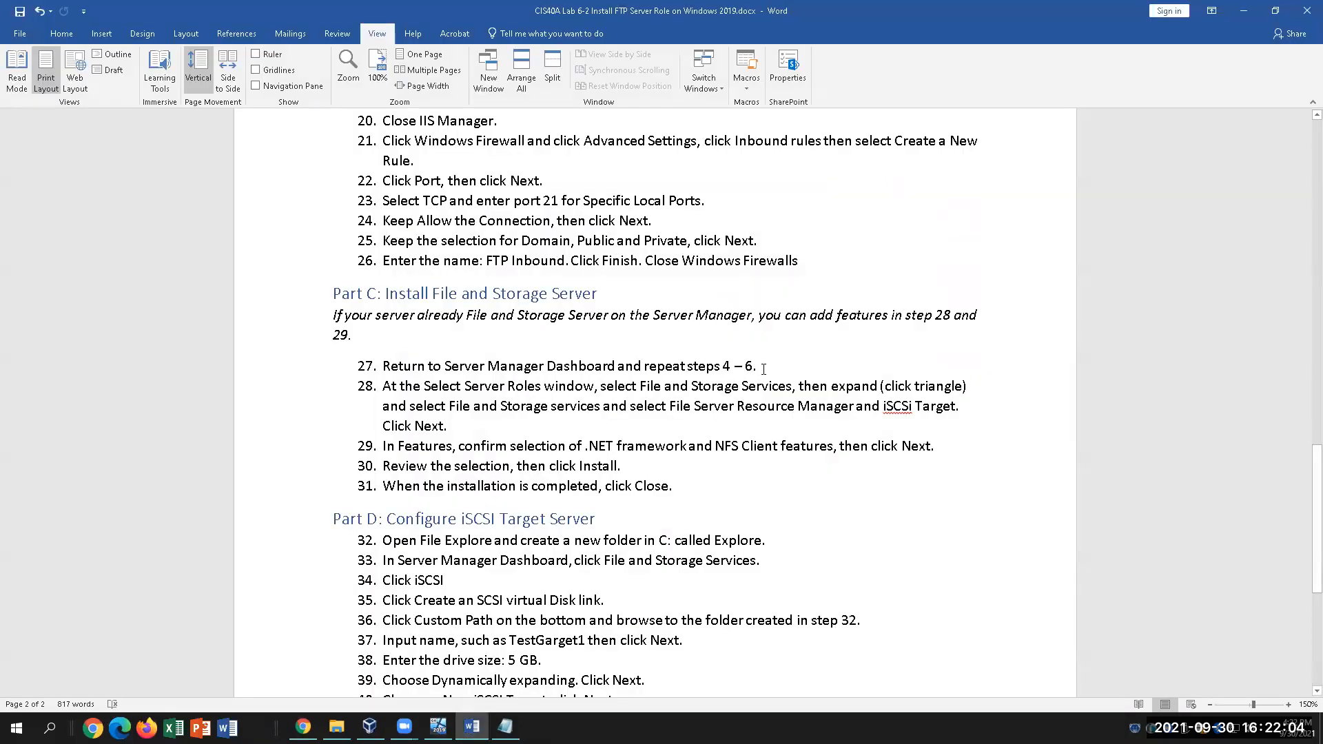
{"action": "key", "text": "ctrl+shift+Left"}
{"action": "key", "text": "ctrl+shift+Left"}
{"action": "key", "text": "ctrl+shift+Left"}
{"action": "key", "text": "ctrl+shift+Left"}
{"action": "key", "text": "ctrl+shift+Left"}
{"action": "key", "text": "ctrl+shift+Left"}
{"action": "key", "text": "ctrl+shift+Left"}
{"action": "key", "text": "ctrl+shift+Left"}
{"action": "key", "text": "ctrl+shift+Left"}
{"action": "key", "text": "ctrl+shift+Left"}
{"action": "key", "text": "ctrl+shift+Left"}
{"action": "key", "text": "ctrl+shift+Left"}
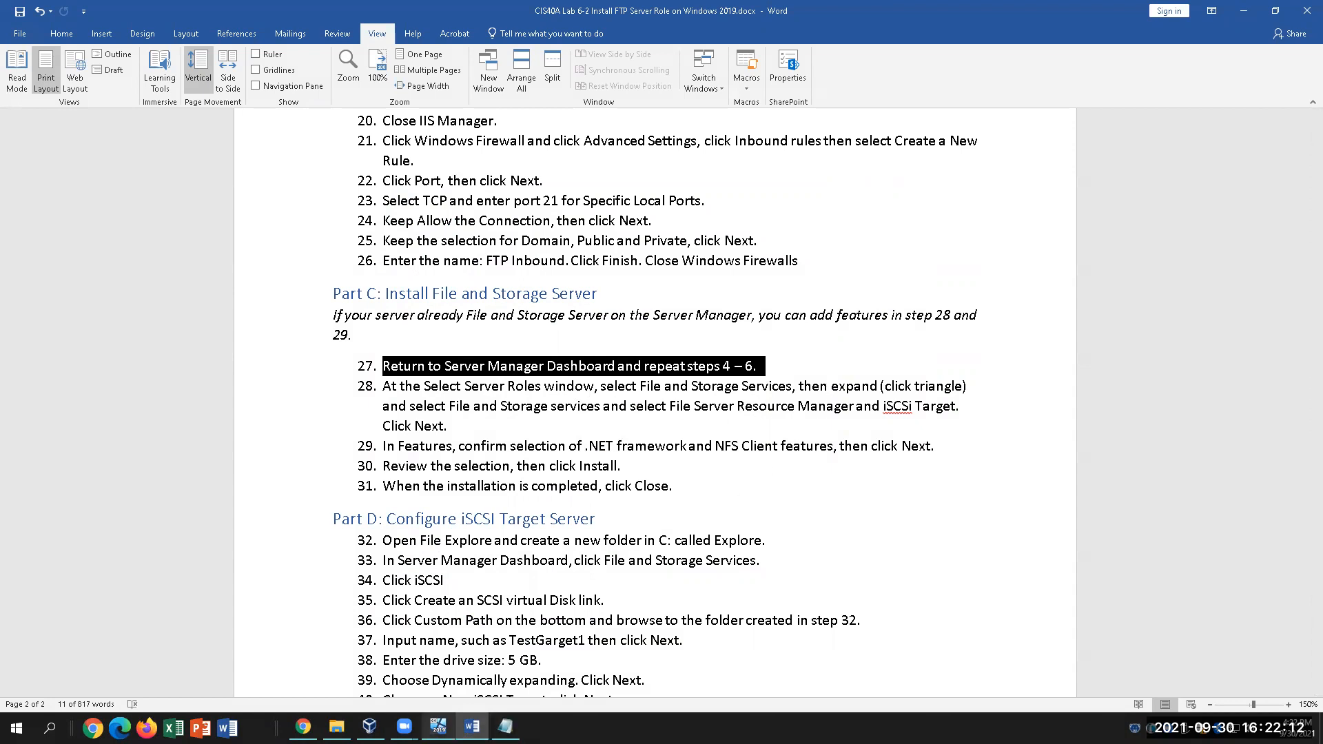
{"action": "left_click", "coordinate": [439, 726]}
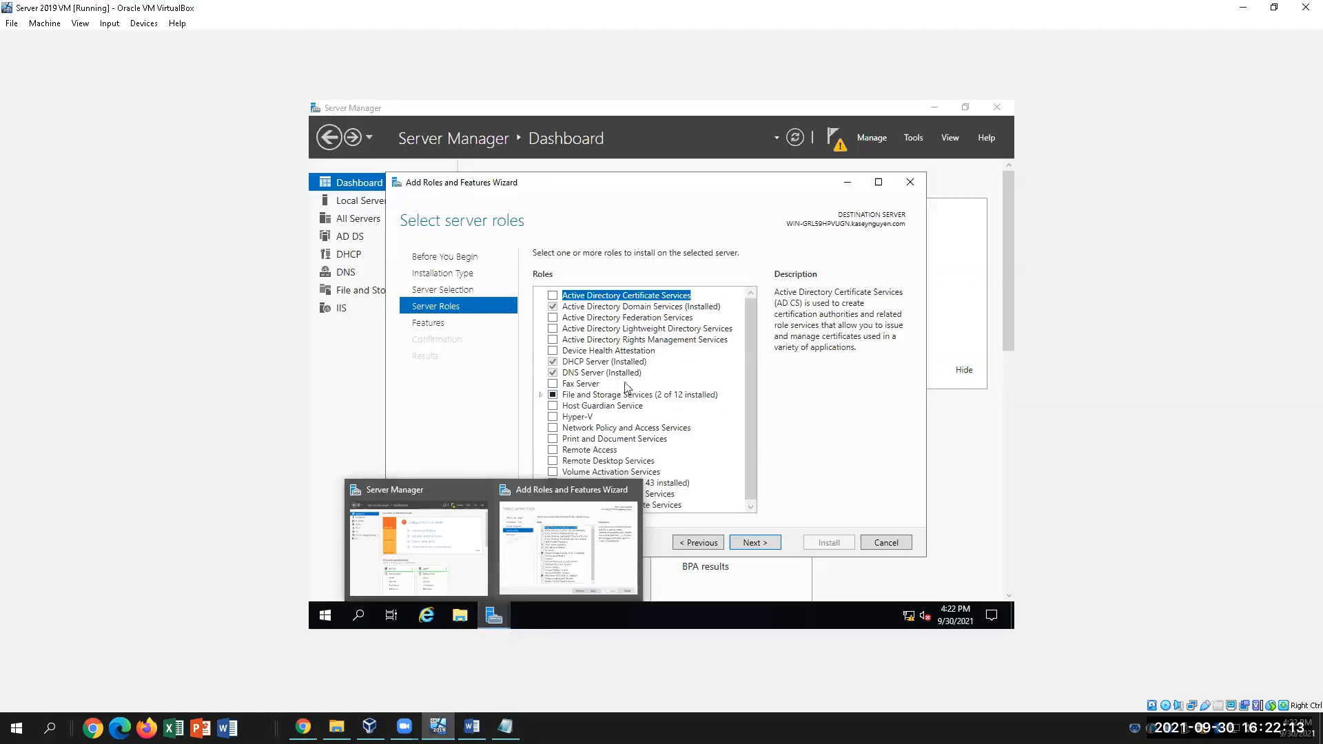
{"action": "left_click", "coordinate": [541, 396]}
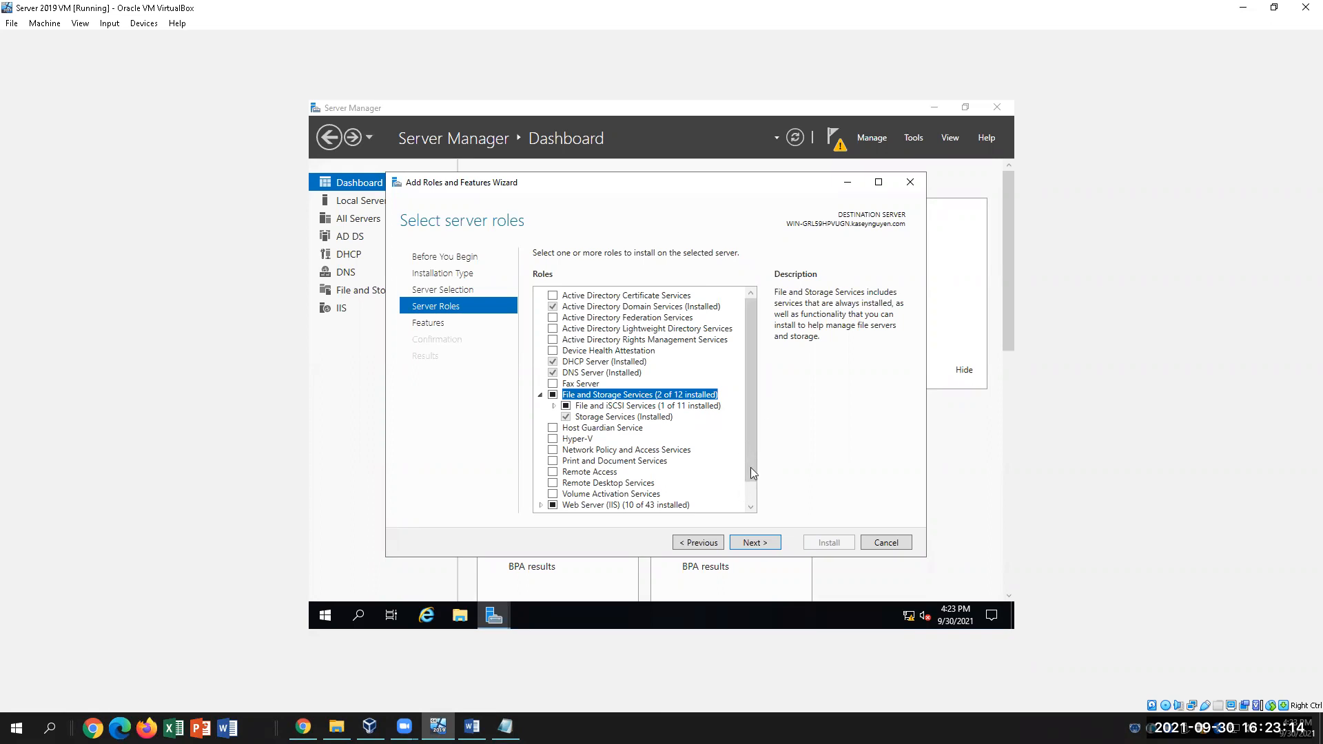
{"action": "left_click", "coordinate": [472, 727]}
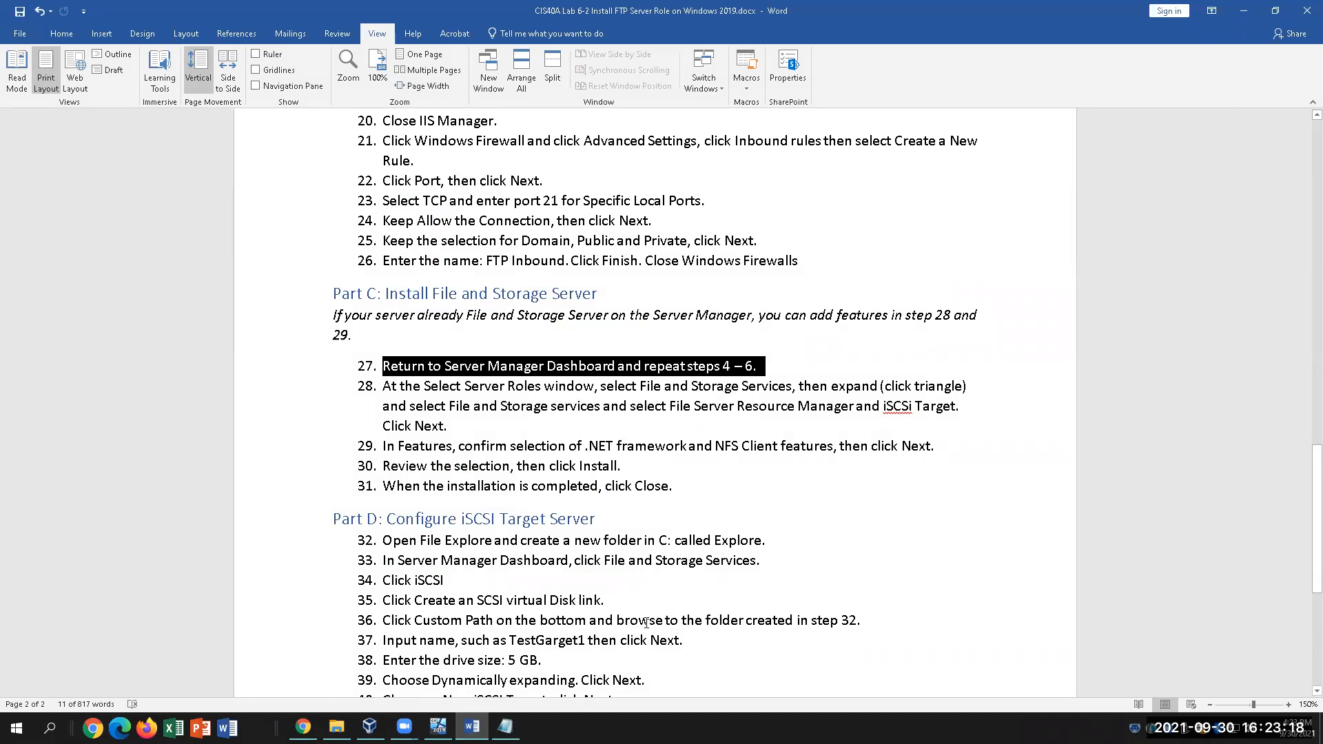
Review steps 27–29 in the Word guide, marking step 29, then return to the VM wizard
{"action": "scroll", "coordinate": [646, 623], "scroll_direction": "down", "scroll_amount": 1}
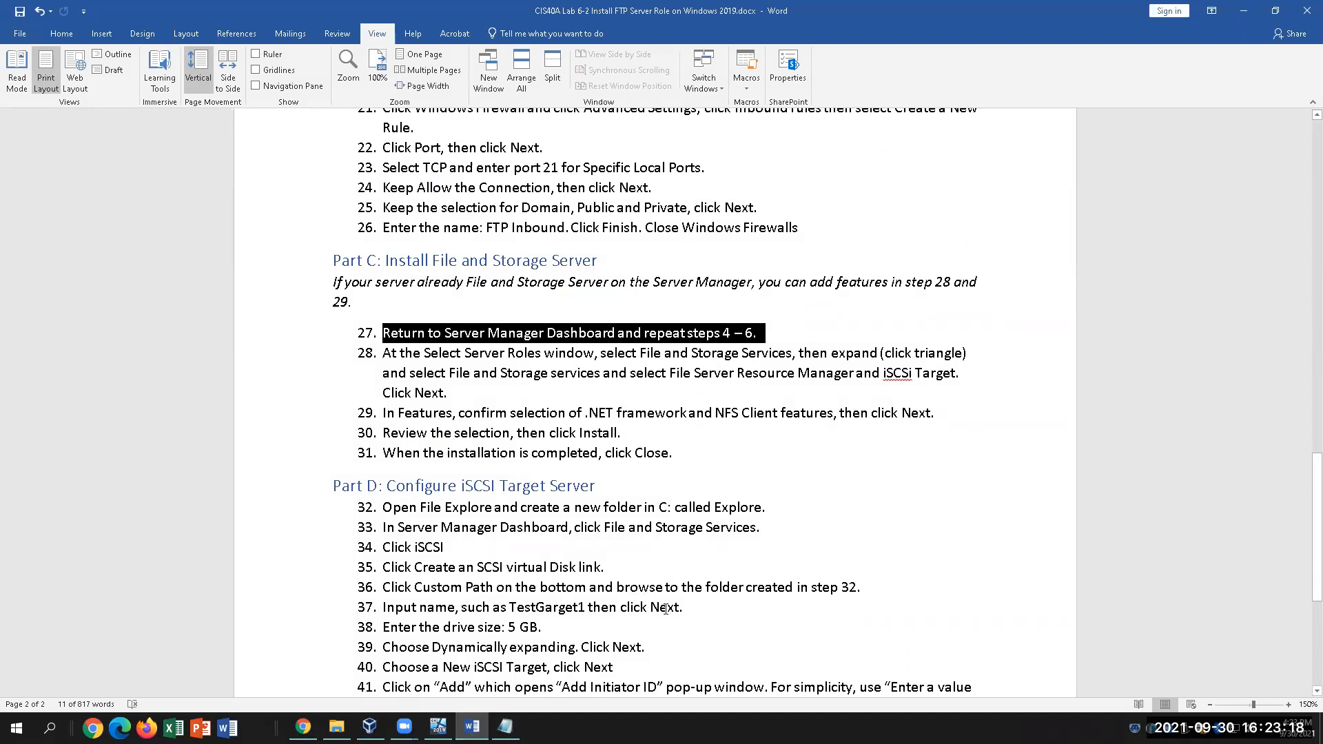
{"action": "left_click", "coordinate": [491, 390]}
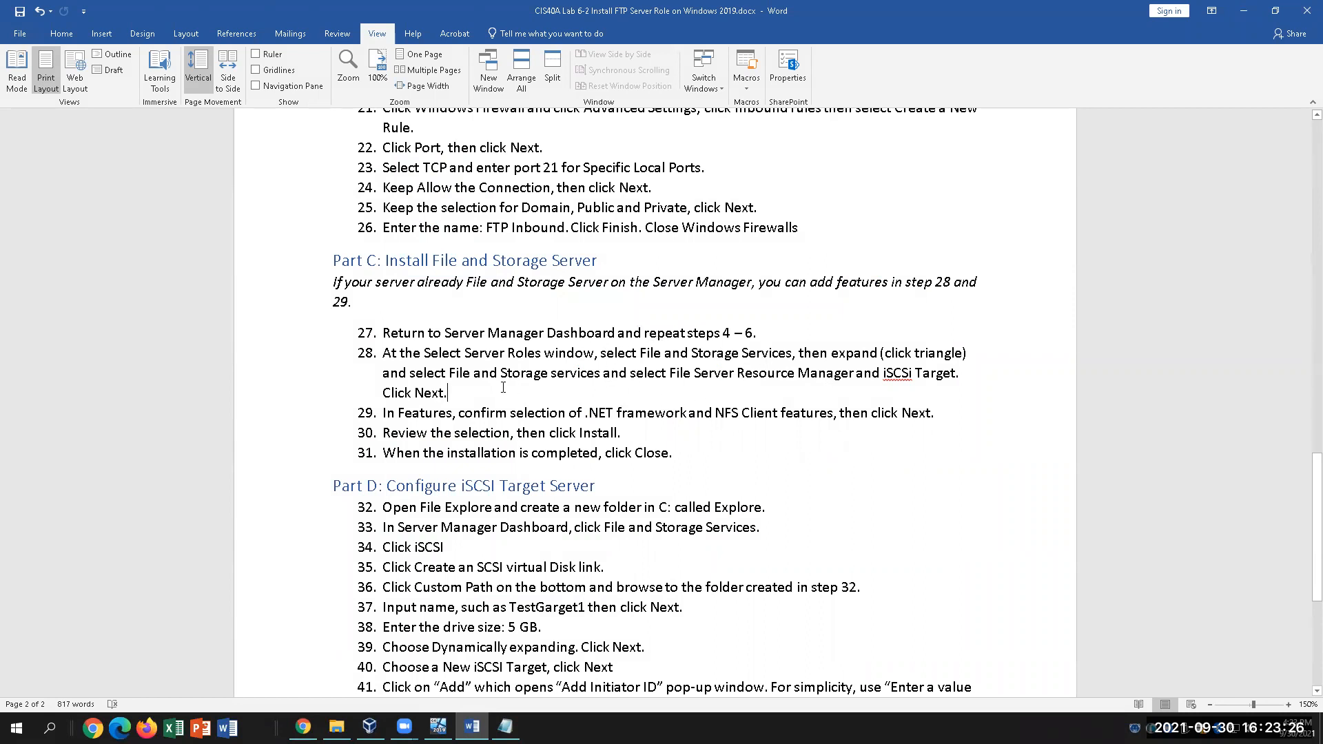
{"action": "left_click", "coordinate": [496, 415]}
{"action": "left_click", "coordinate": [438, 726]}
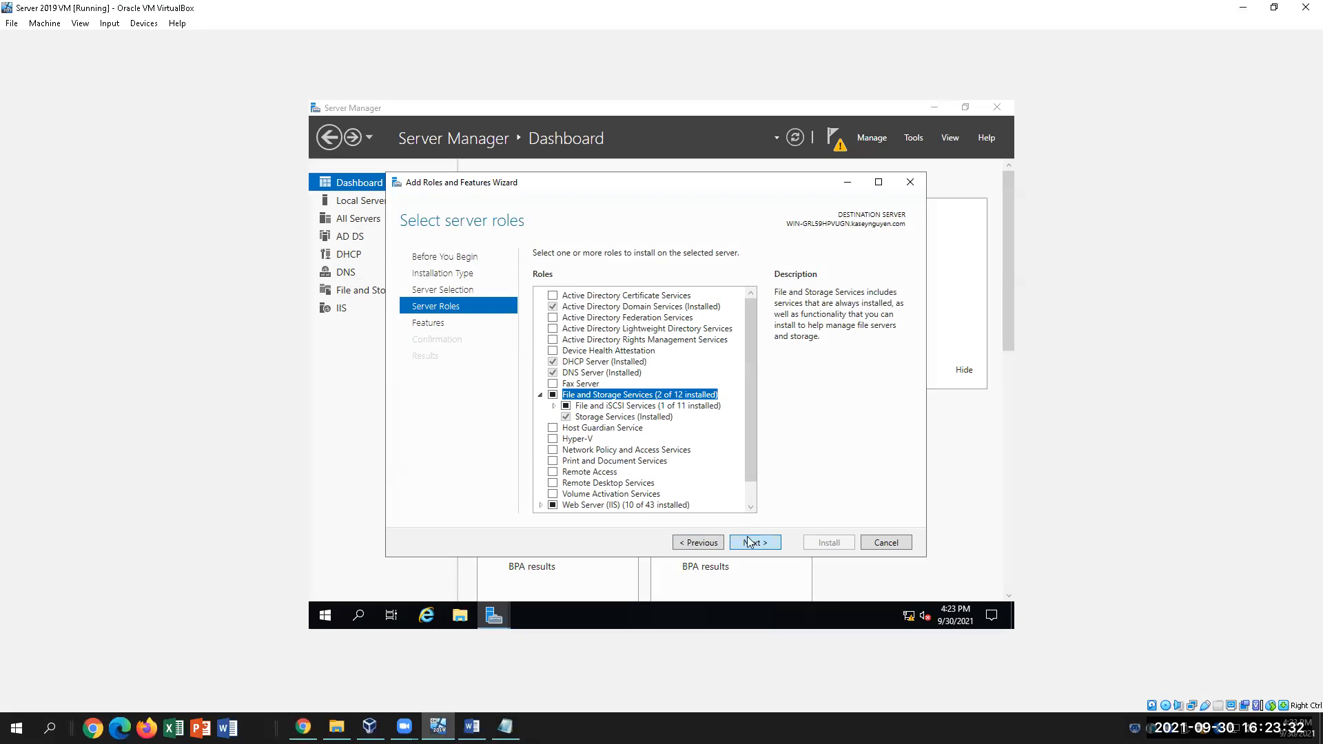
Advance the wizard to Select features, scroll the features list, and compare with the Word guide
{"action": "left_click", "coordinate": [749, 537]}
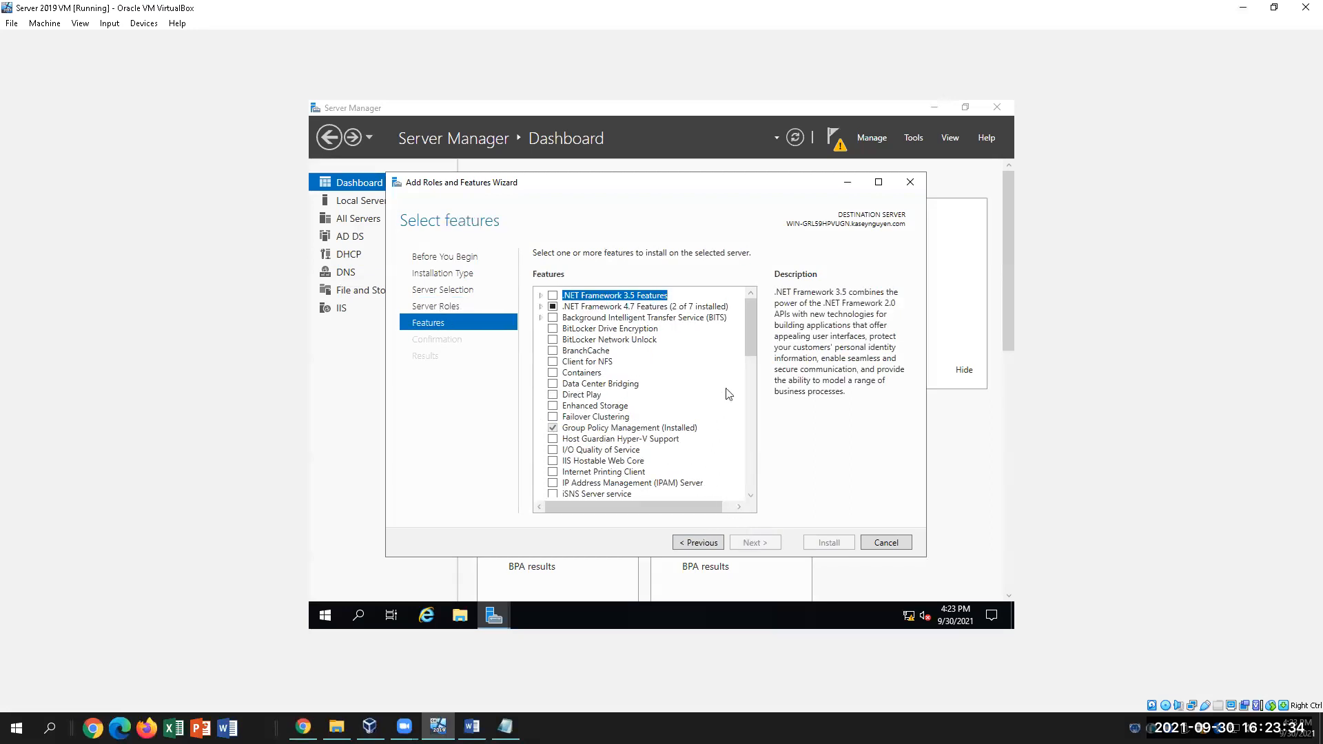
{"action": "left_click_drag", "start_coordinate": [752, 348], "coordinate": [751, 488]}
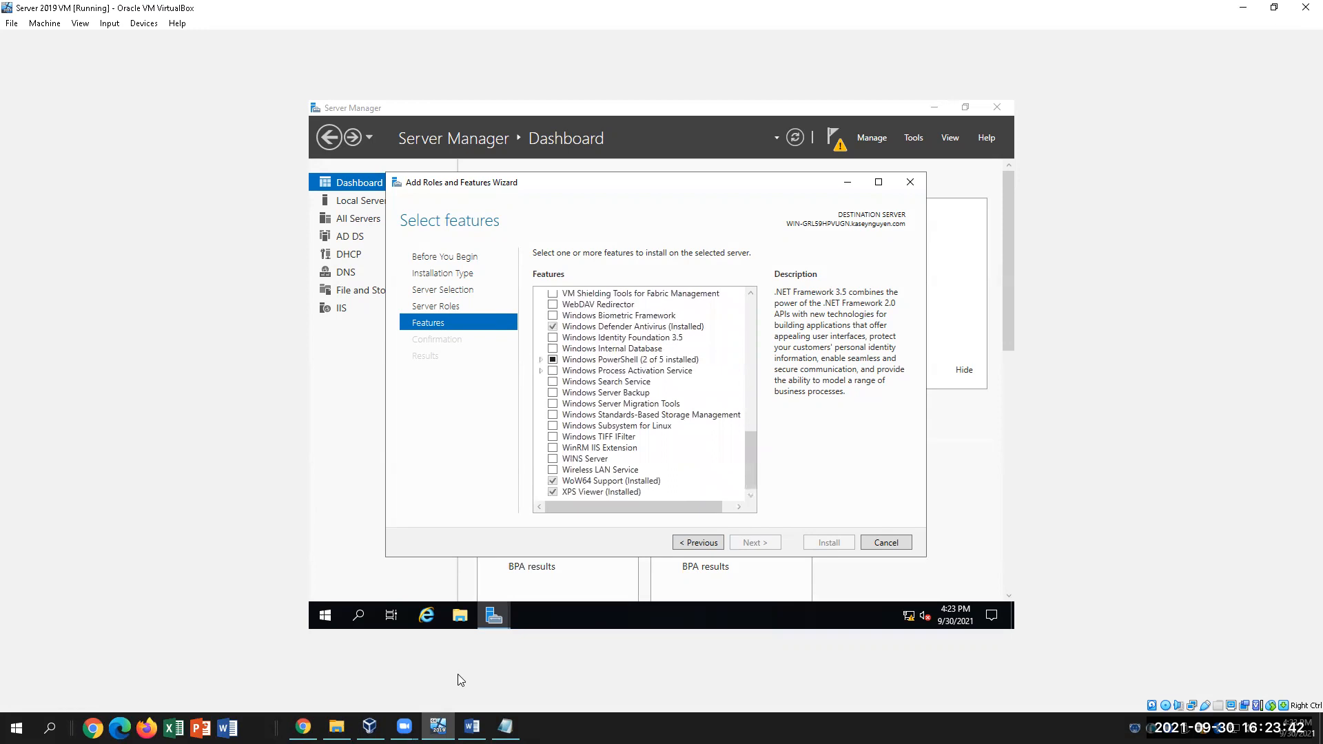
{"action": "left_click", "coordinate": [472, 727]}
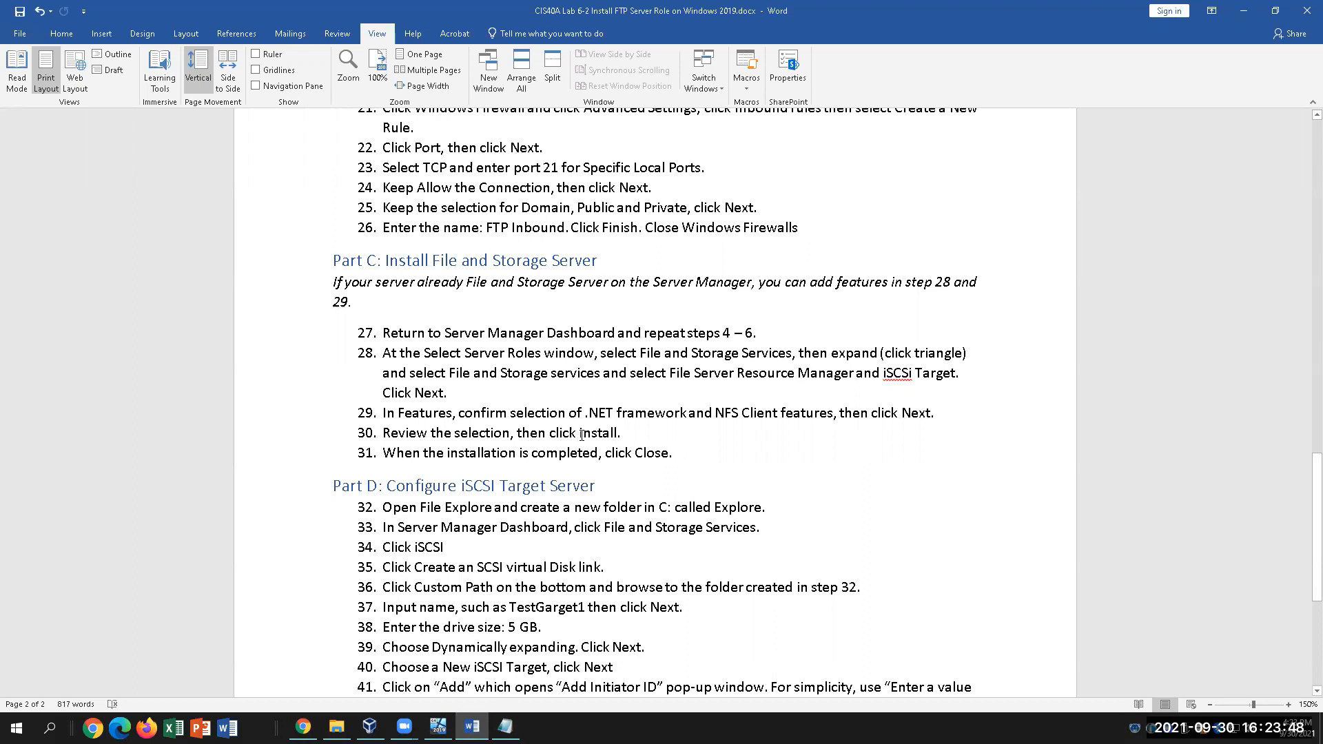
{"action": "left_click", "coordinate": [440, 726]}
Step back to Select server roles and forward to Select features again, reviewing the lists before checking Word
{"action": "left_click", "coordinate": [698, 544]}
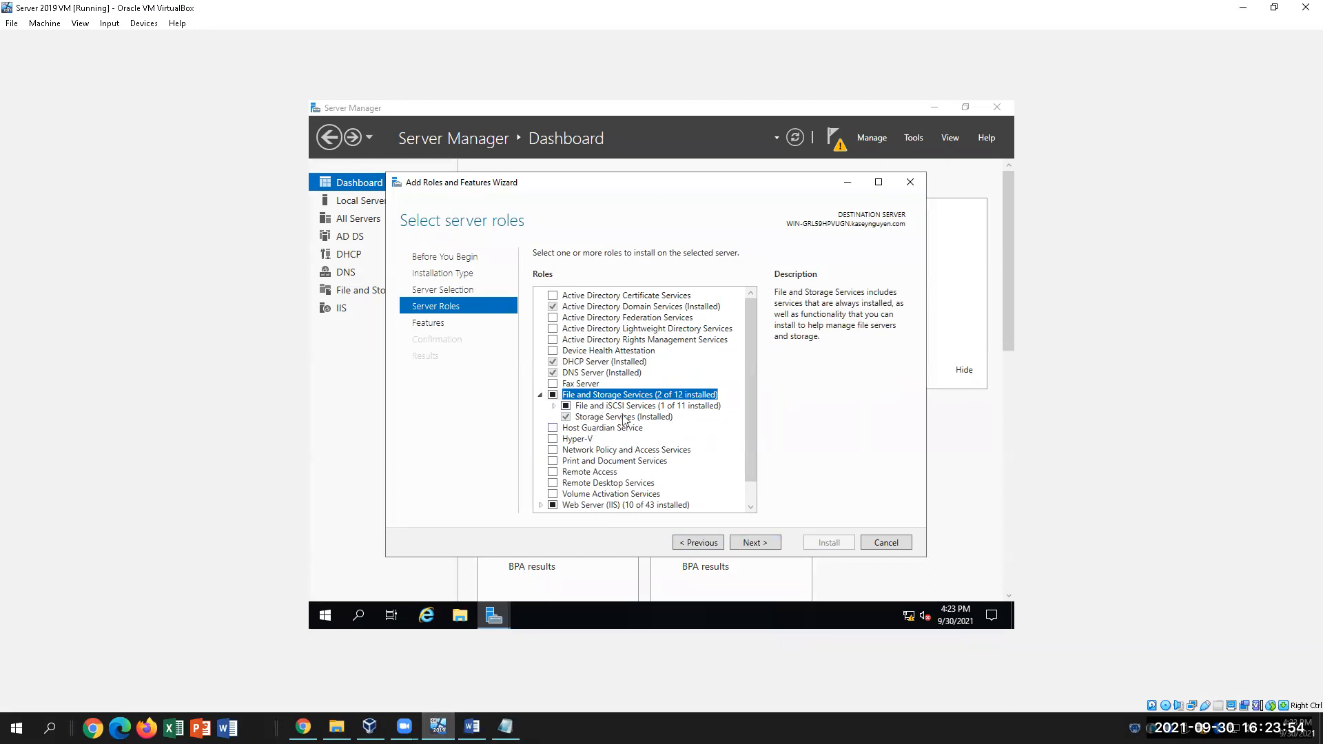
{"action": "scroll", "coordinate": [624, 422], "scroll_direction": "down", "scroll_amount": 1}
{"action": "scroll", "coordinate": [624, 422], "scroll_direction": "up", "scroll_amount": 1}
{"action": "left_click", "coordinate": [754, 543]}
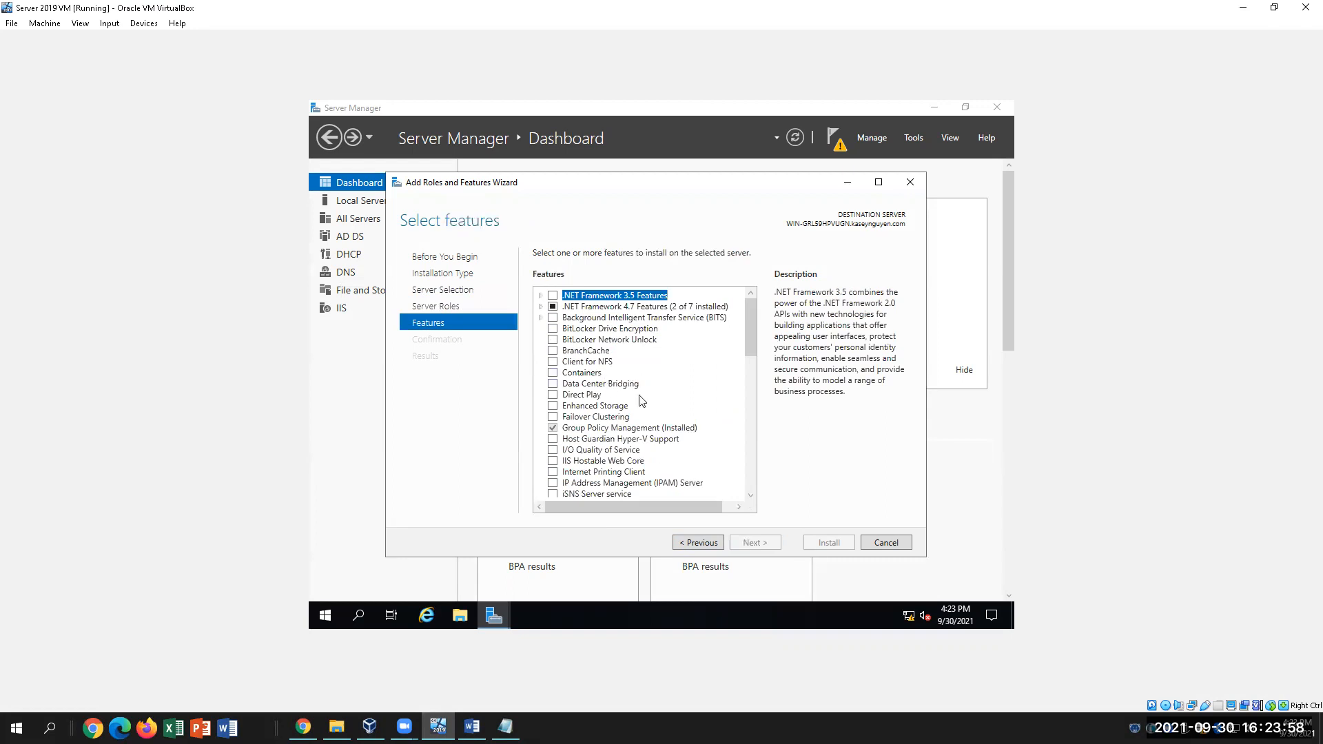
{"action": "scroll", "coordinate": [646, 414], "scroll_direction": "down", "scroll_amount": 5}
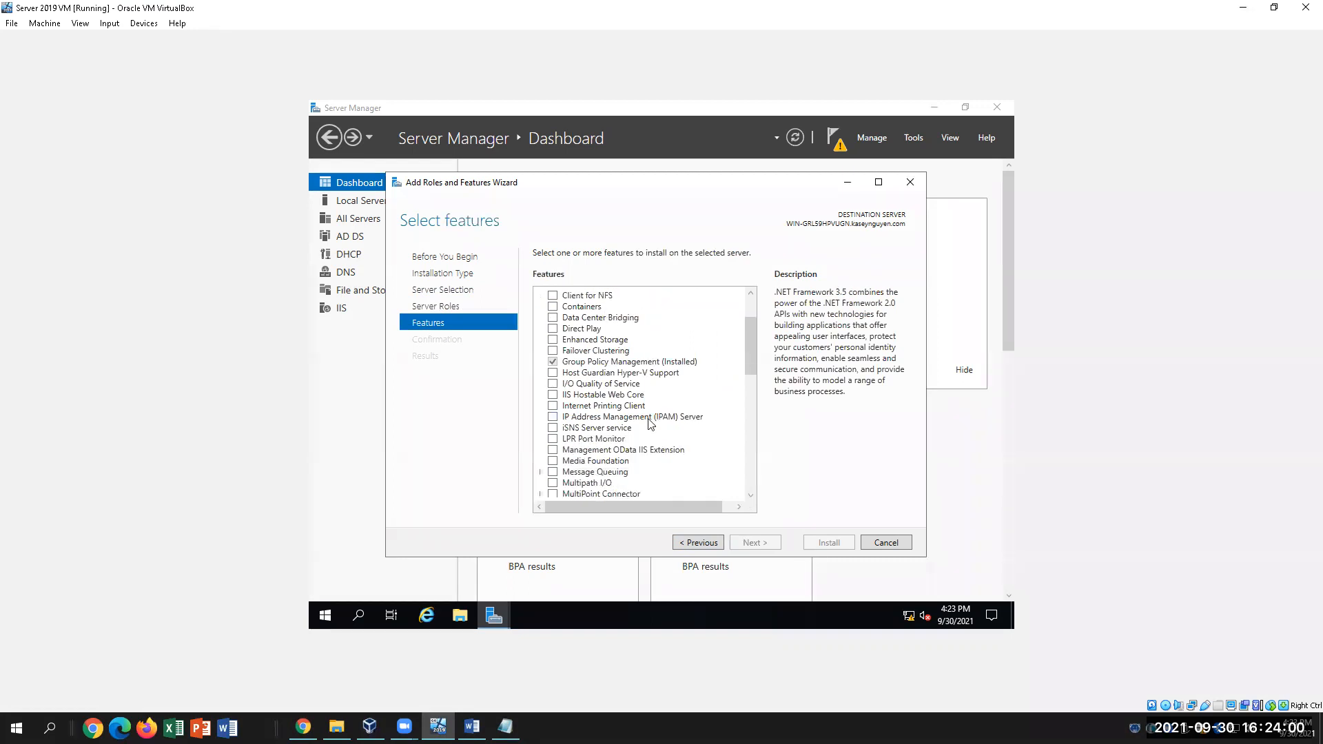
{"action": "scroll", "coordinate": [649, 423], "scroll_direction": "down", "scroll_amount": 11}
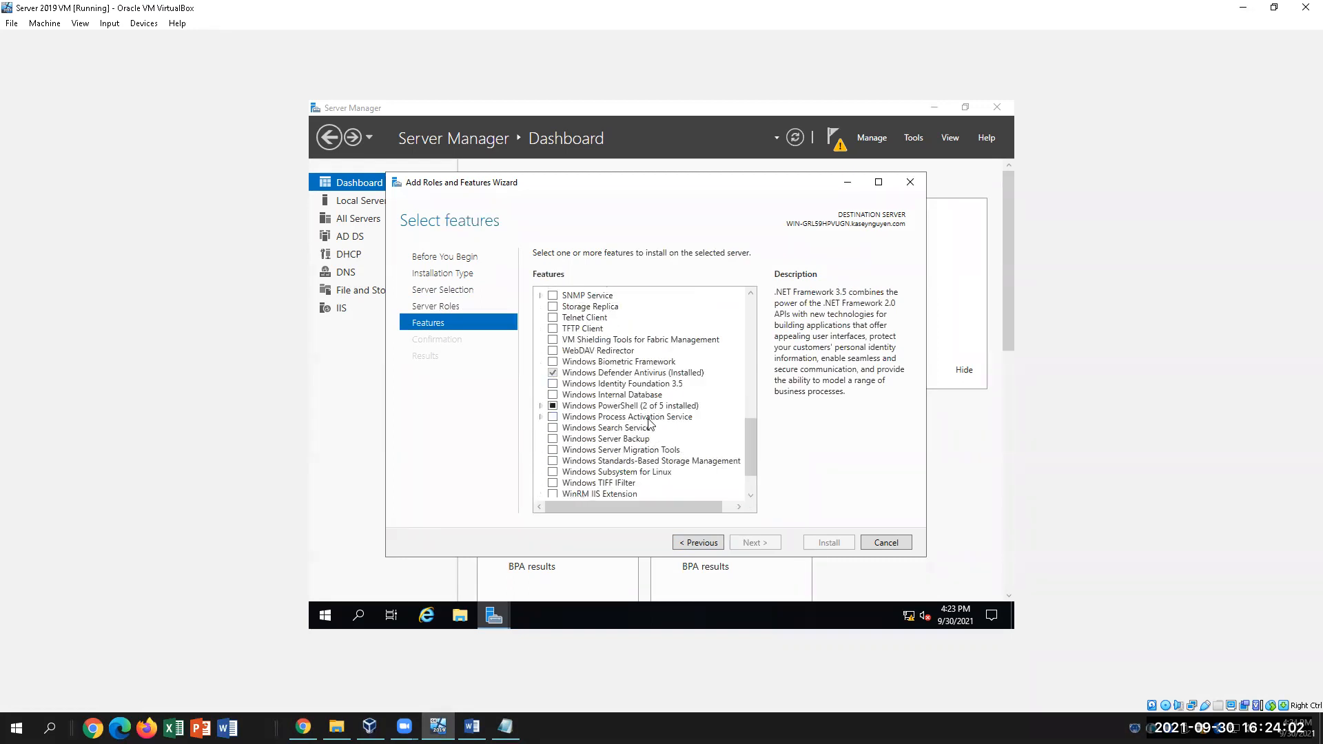
{"action": "scroll", "coordinate": [648, 424], "scroll_direction": "up", "scroll_amount": 2}
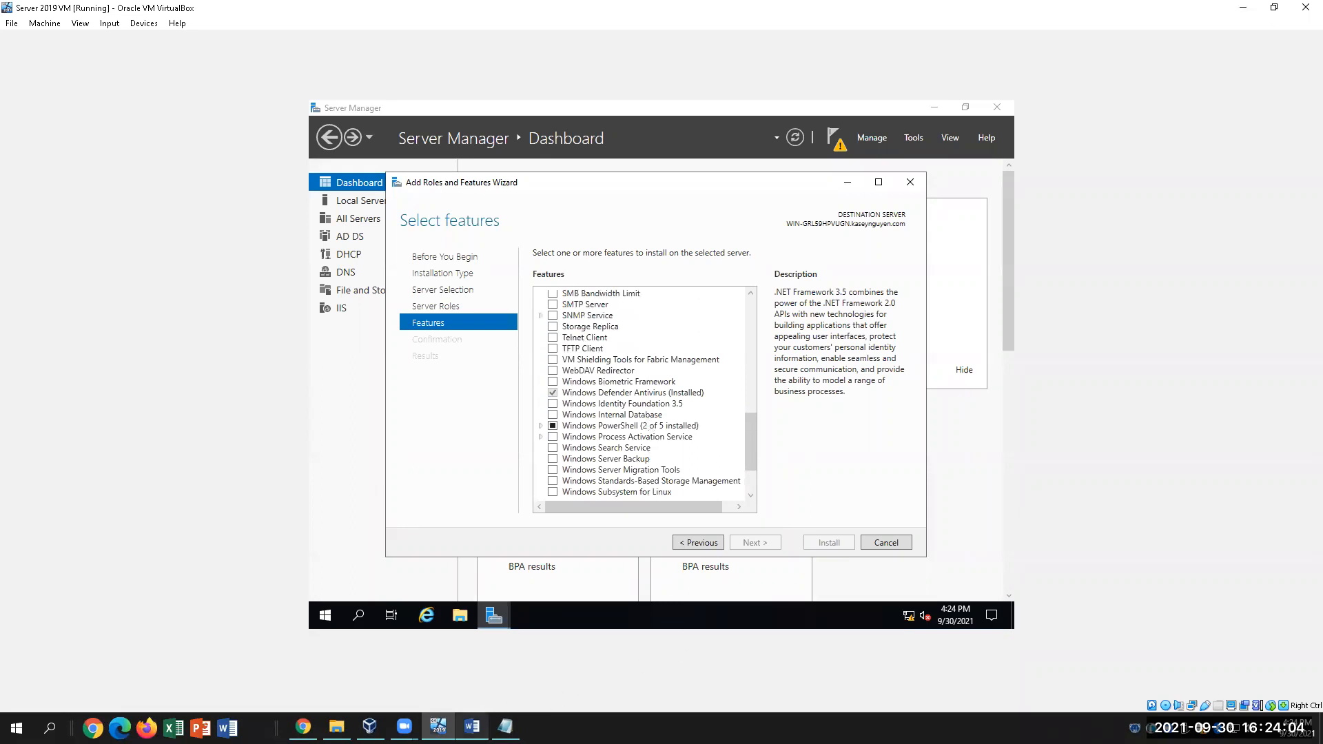
{"action": "left_click", "coordinate": [472, 727]}
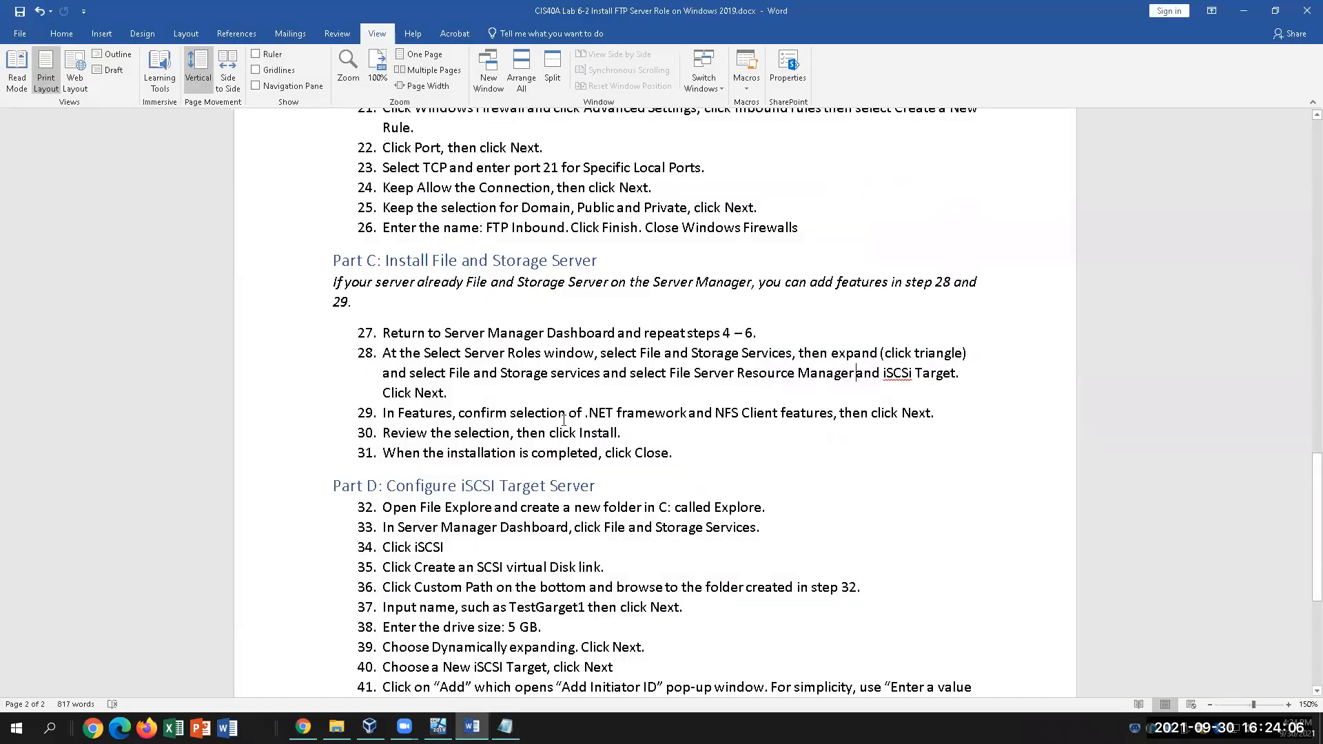
{"action": "left_click_drag", "start_coordinate": [515, 419], "coordinate": [619, 416]}
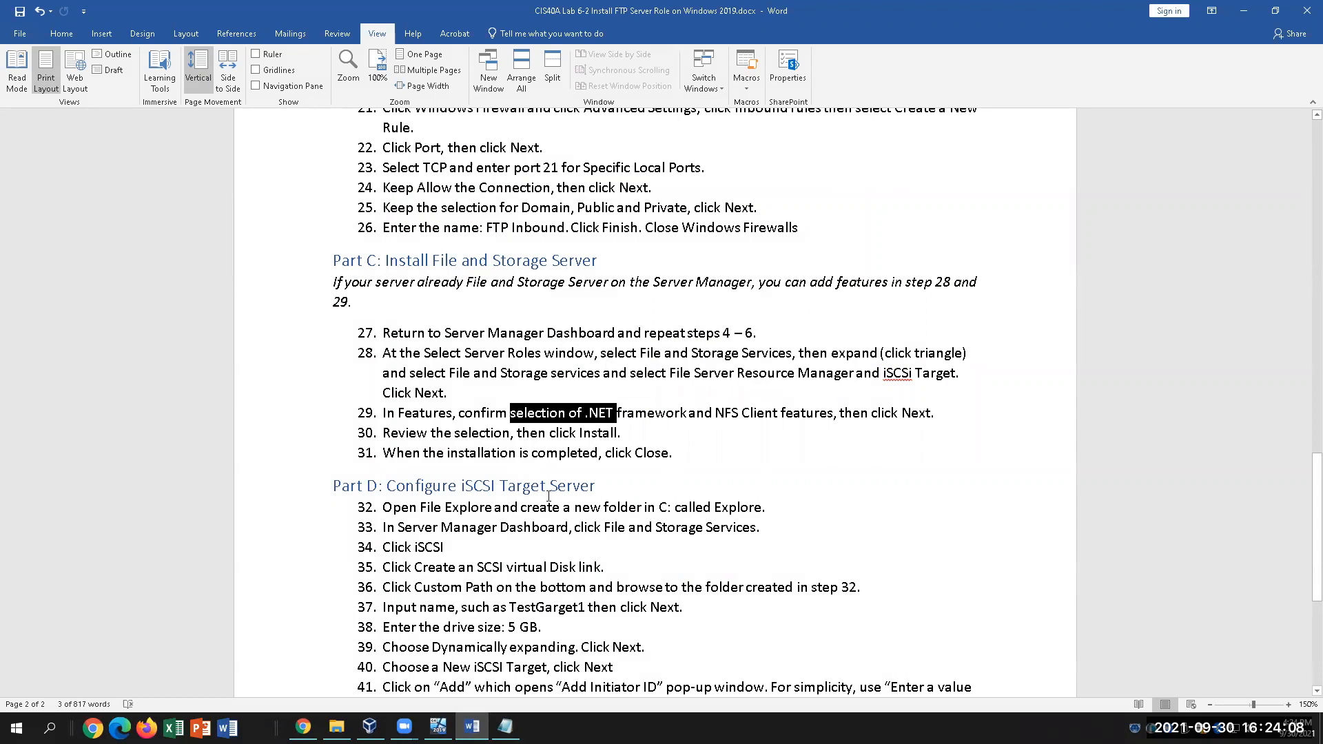
{"action": "left_click", "coordinate": [646, 452]}
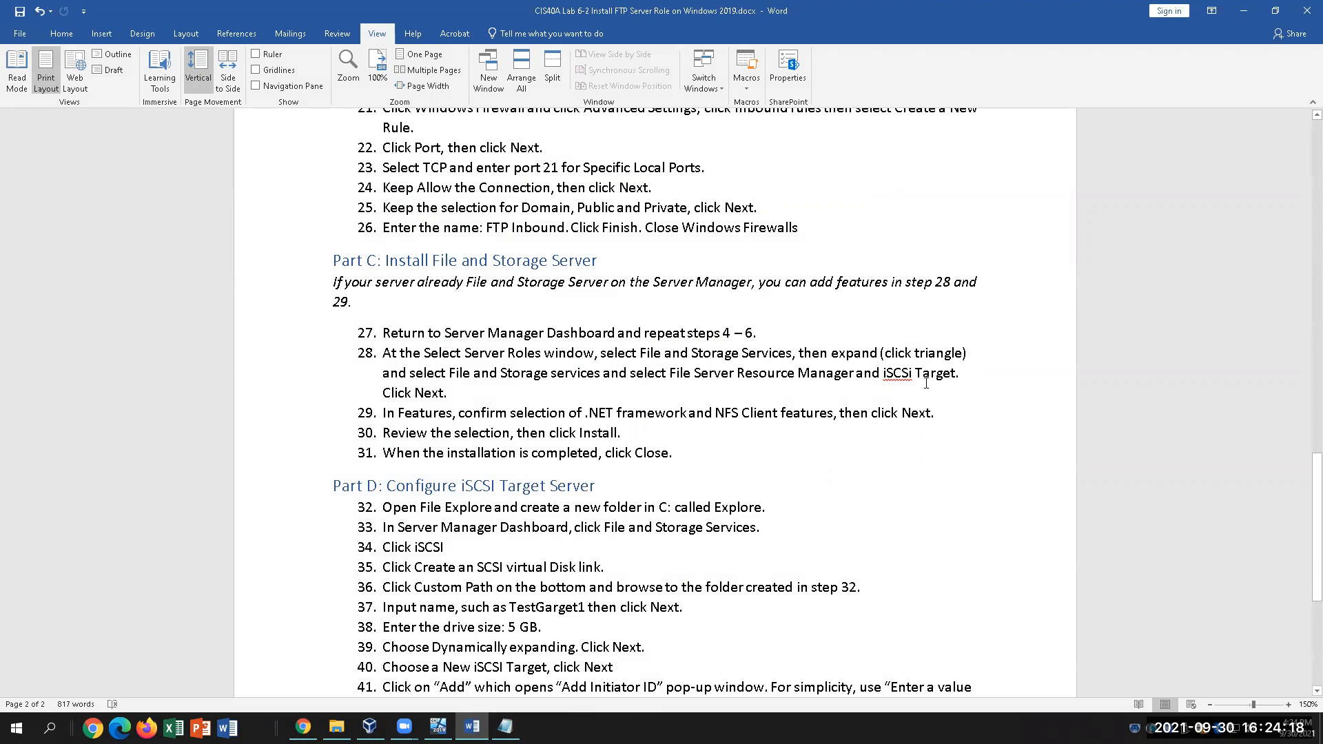
Step the wizard back to destination server, then forward to server roles, expanding File and iSCSI Services
{"action": "left_click", "coordinate": [438, 727]}
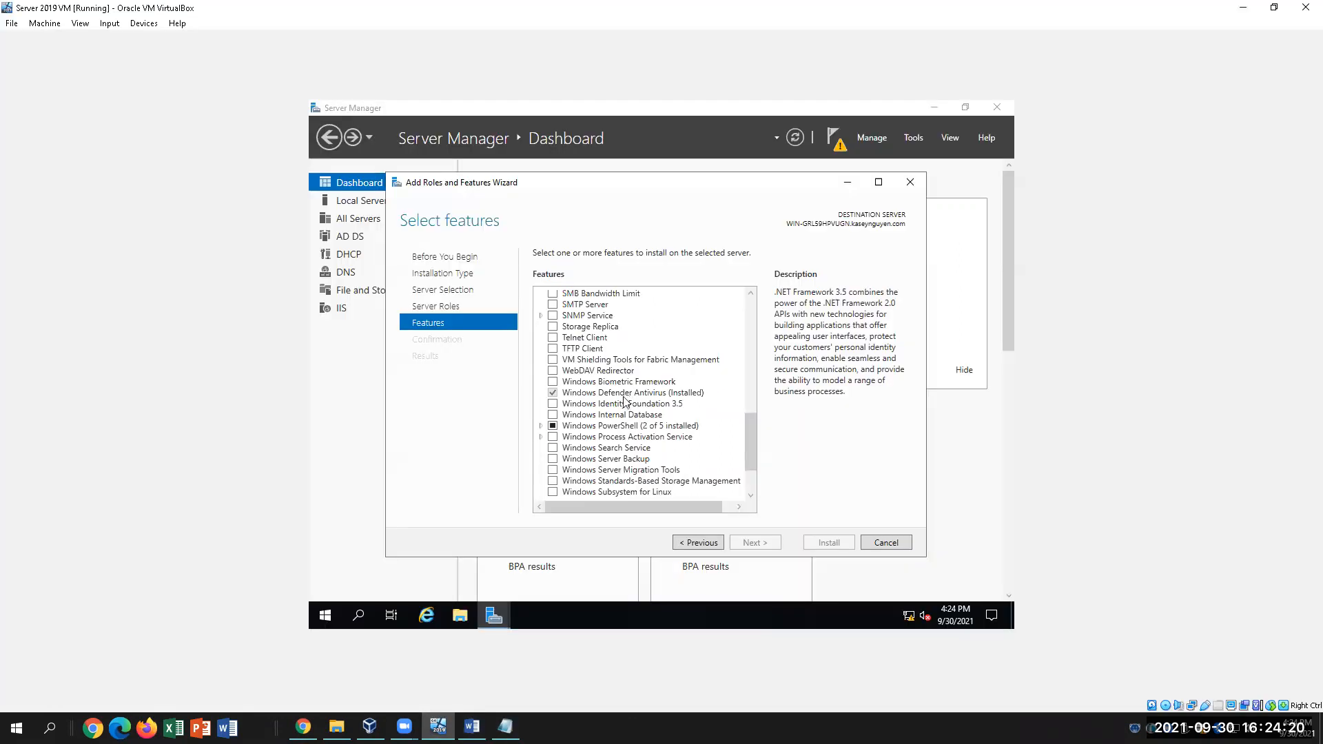
{"action": "scroll", "coordinate": [626, 402], "scroll_direction": "up", "scroll_amount": 8}
{"action": "scroll", "coordinate": [625, 402], "scroll_direction": "up", "scroll_amount": 5}
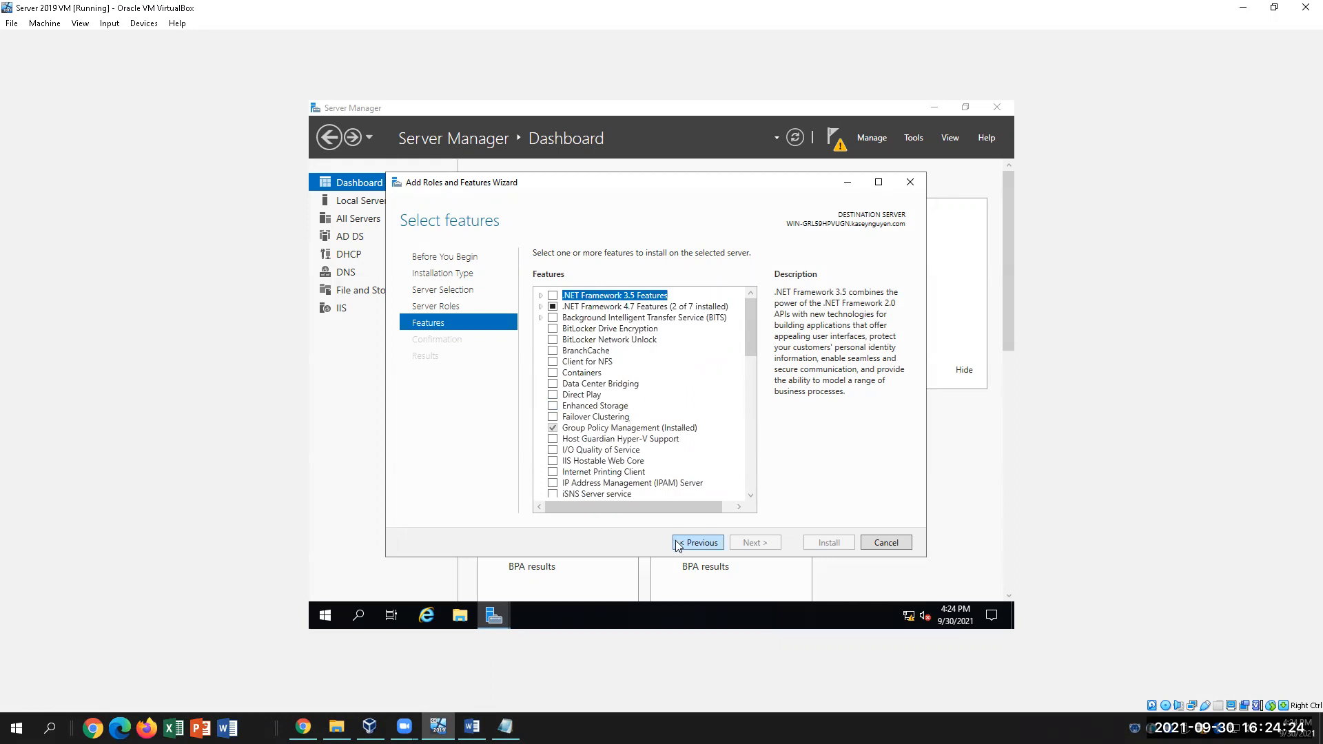
{"action": "left_click", "coordinate": [698, 543]}
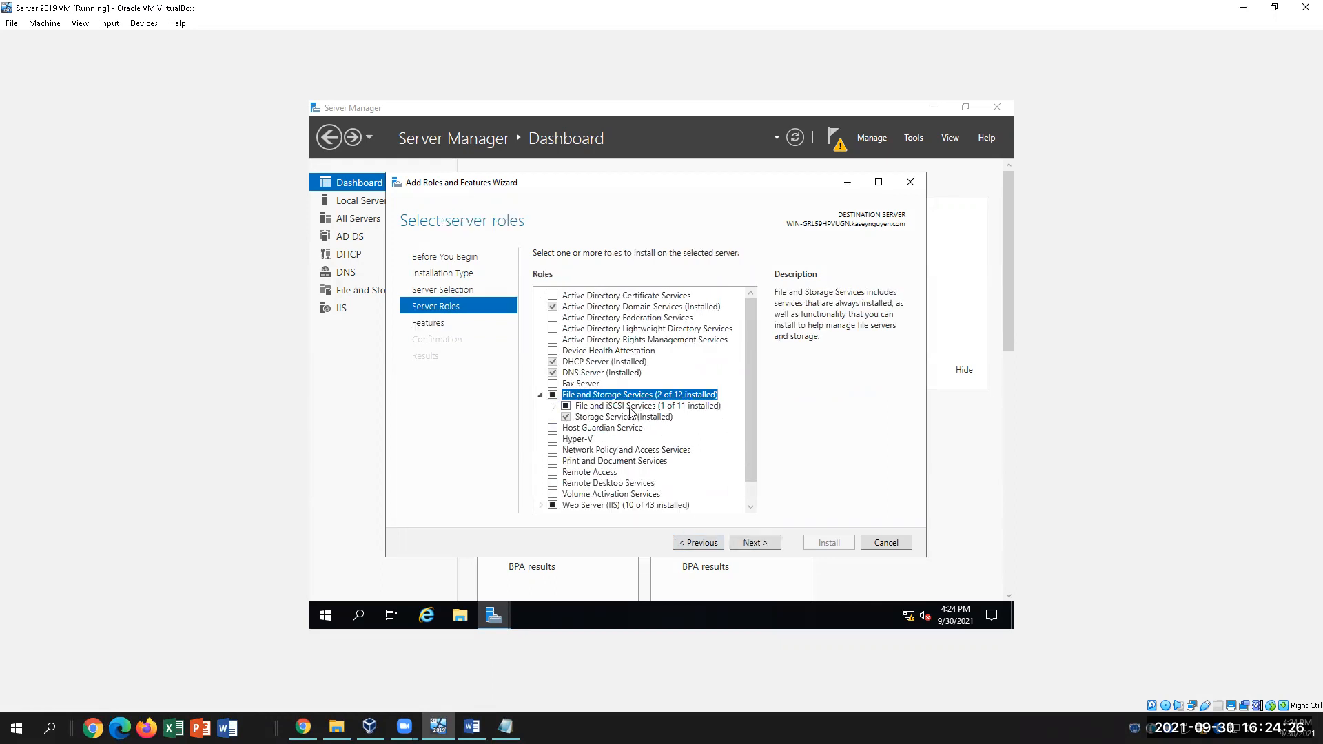
{"action": "scroll", "coordinate": [631, 414], "scroll_direction": "down", "scroll_amount": 1}
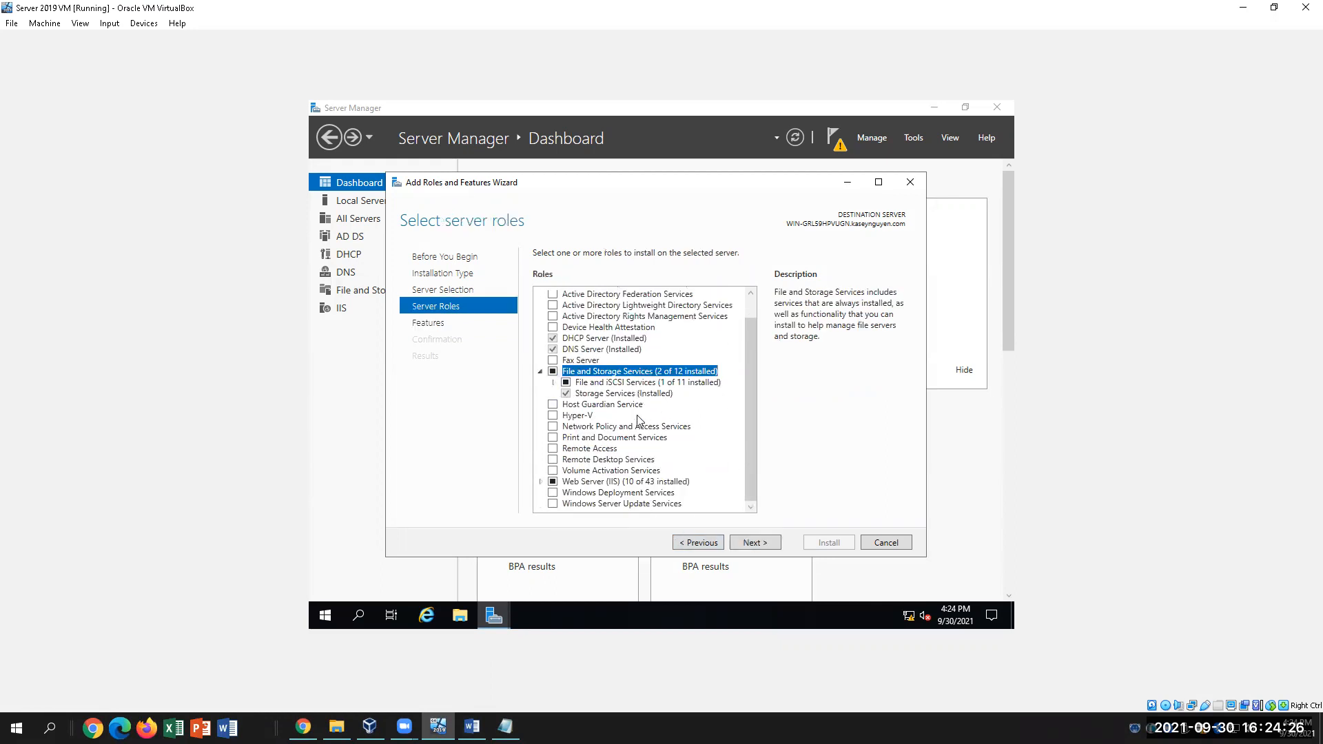
{"action": "left_click", "coordinate": [703, 543]}
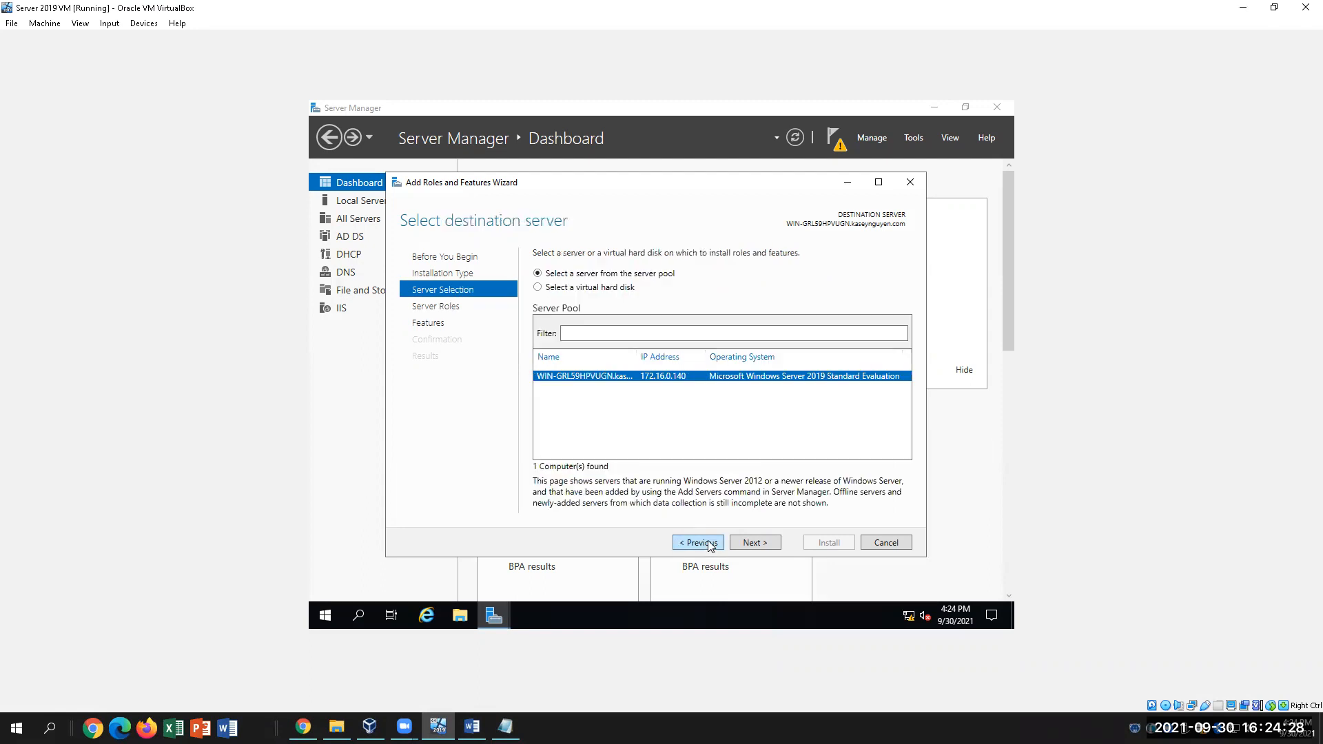
{"action": "left_click", "coordinate": [754, 542]}
{"action": "left_click", "coordinate": [553, 373]}
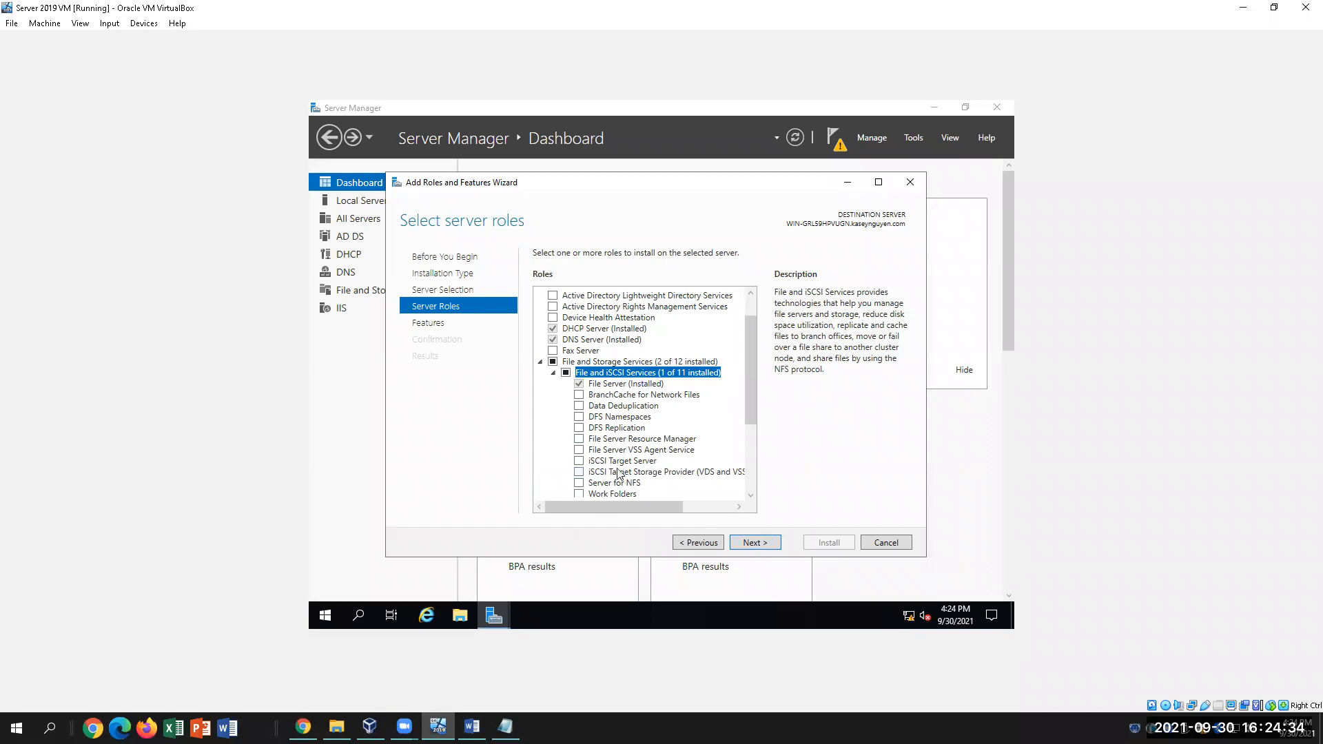
Check iSCSI Target Server and advance past Select features to Confirm installation selections
{"action": "left_click", "coordinate": [579, 462]}
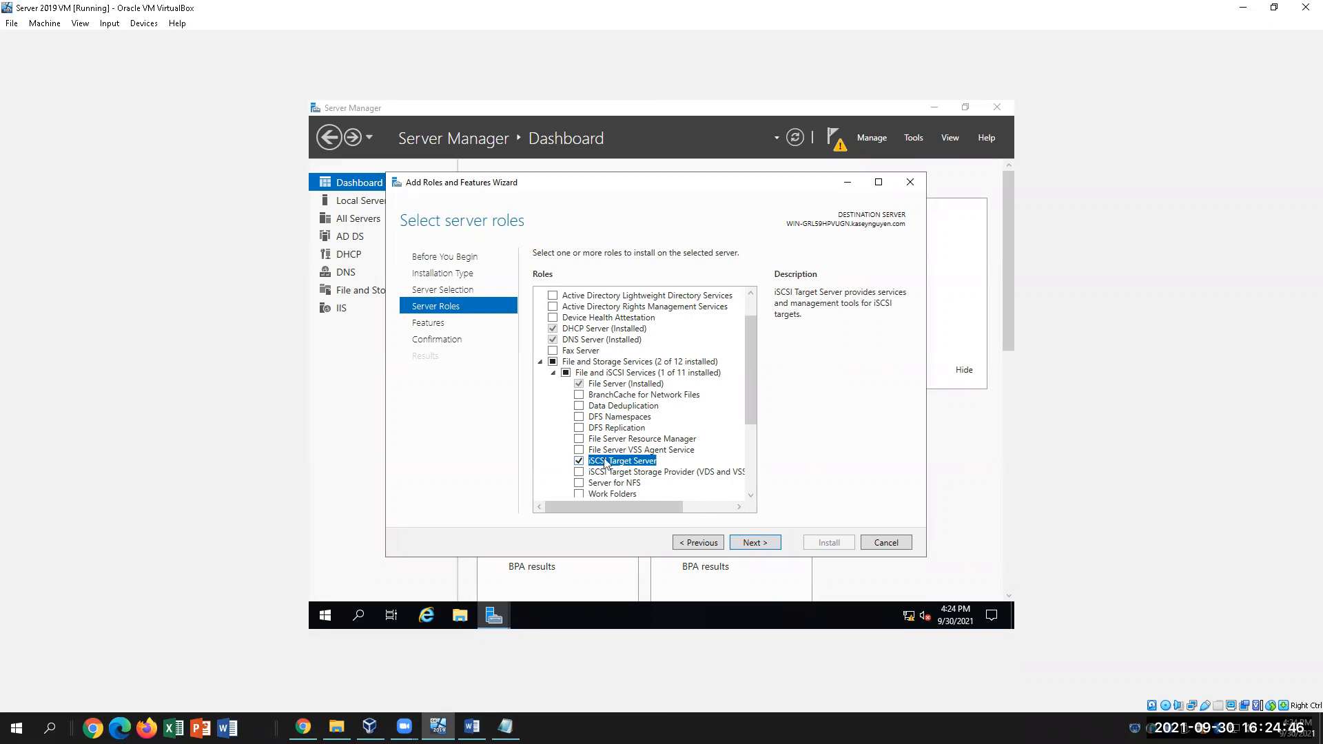
{"action": "scroll", "coordinate": [660, 439], "scroll_direction": "down", "scroll_amount": 2}
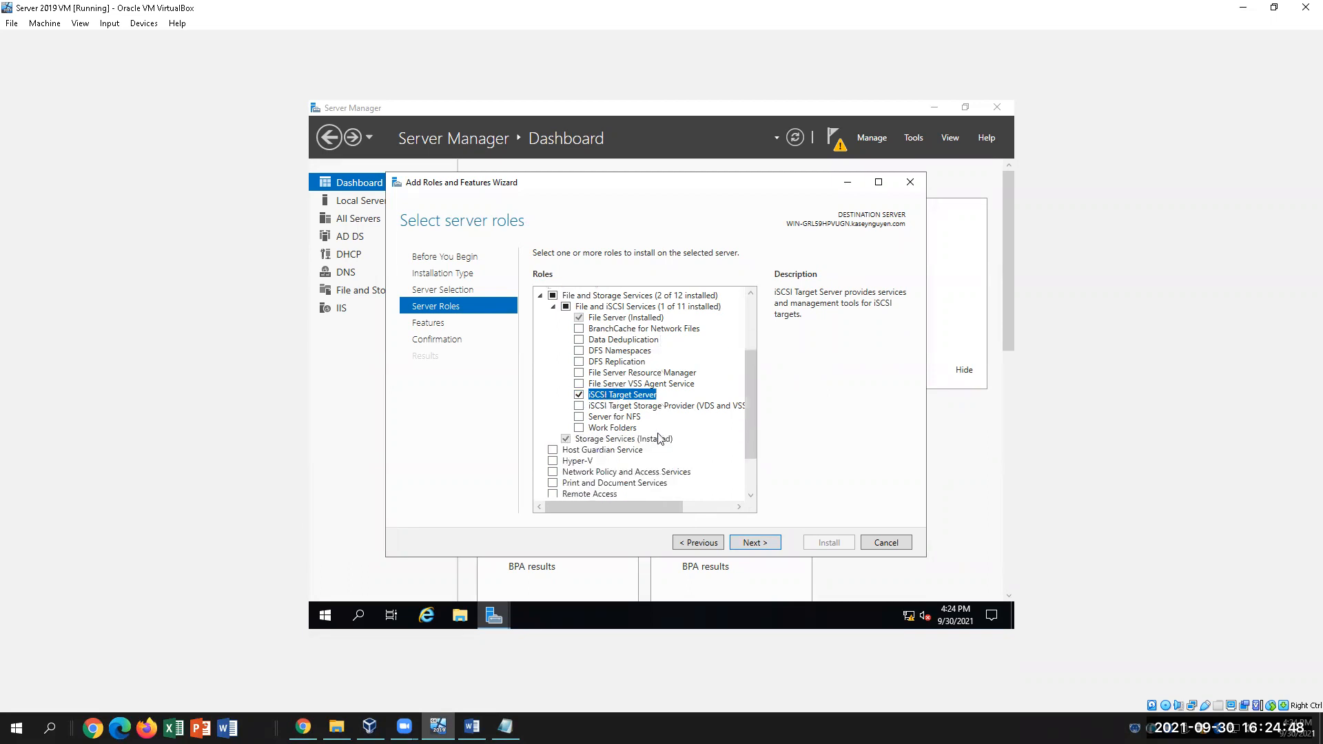
{"action": "scroll", "coordinate": [660, 439], "scroll_direction": "up", "scroll_amount": 1}
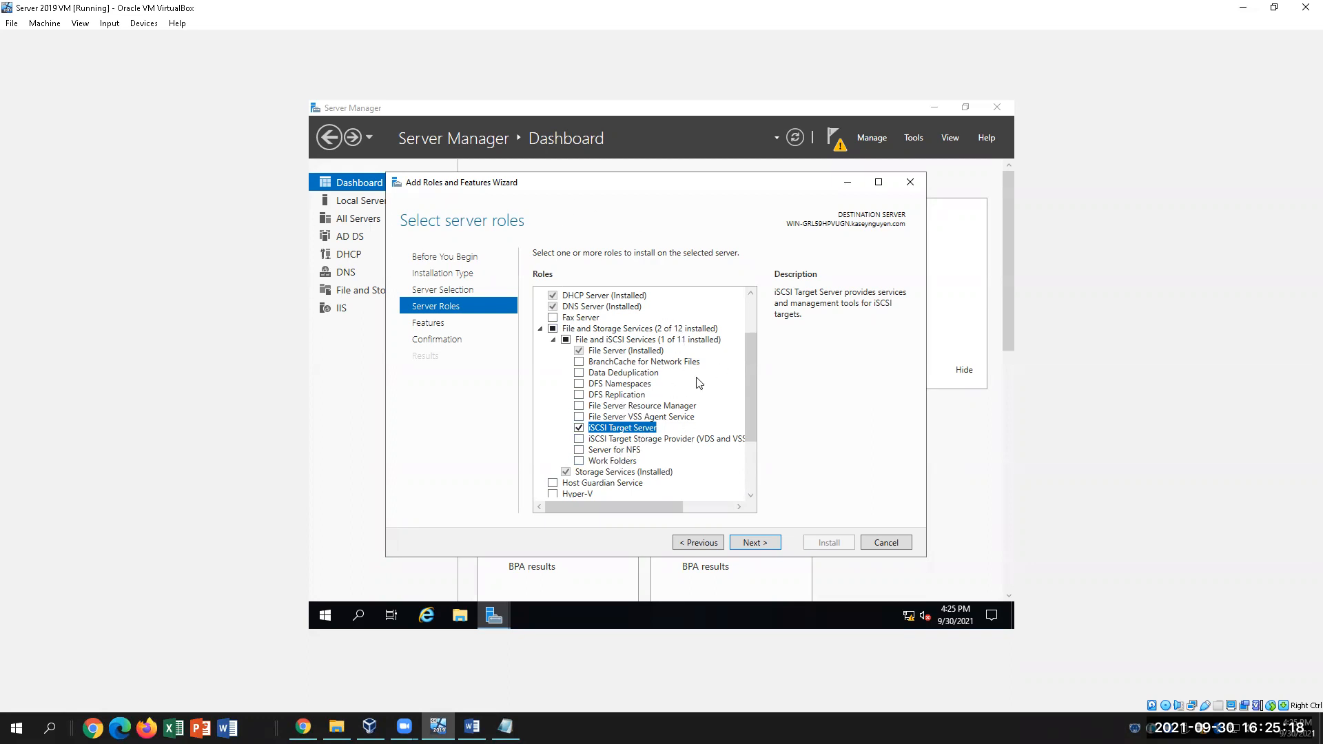
{"action": "left_click", "coordinate": [754, 541]}
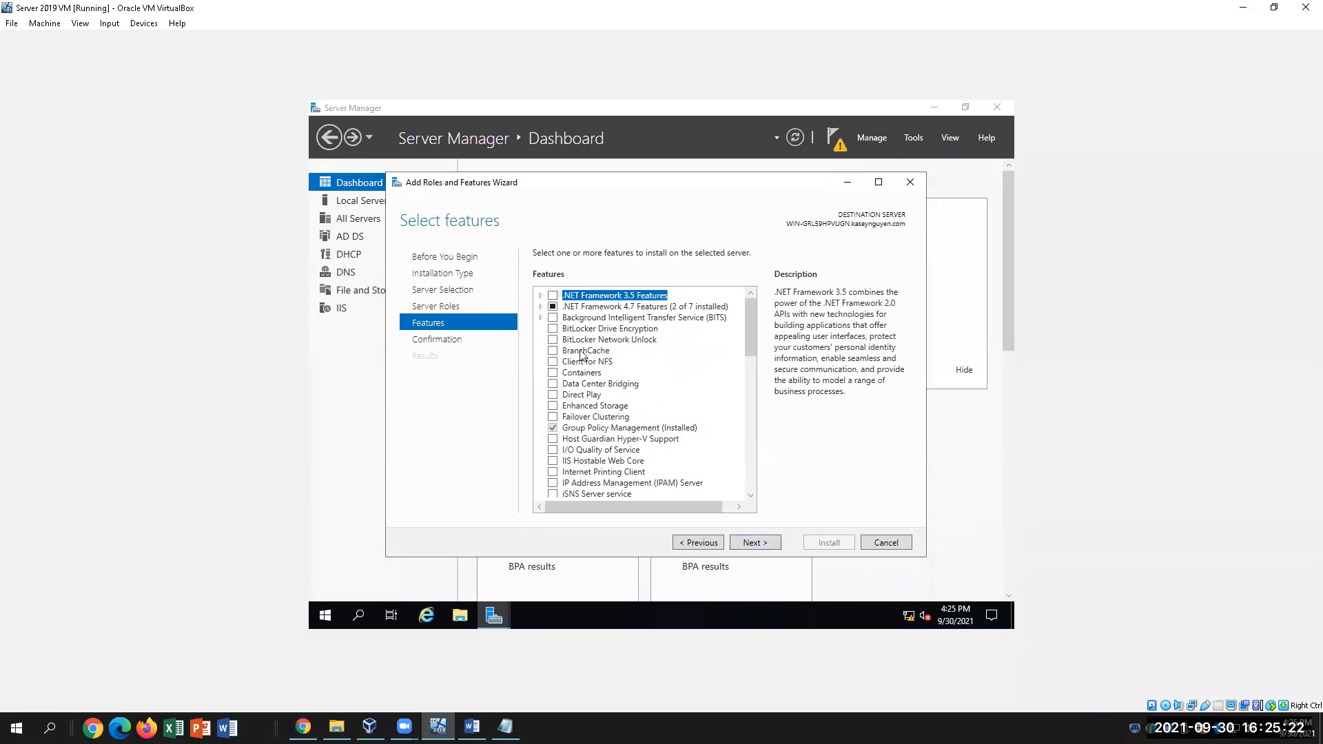
{"action": "left_click", "coordinate": [744, 541]}
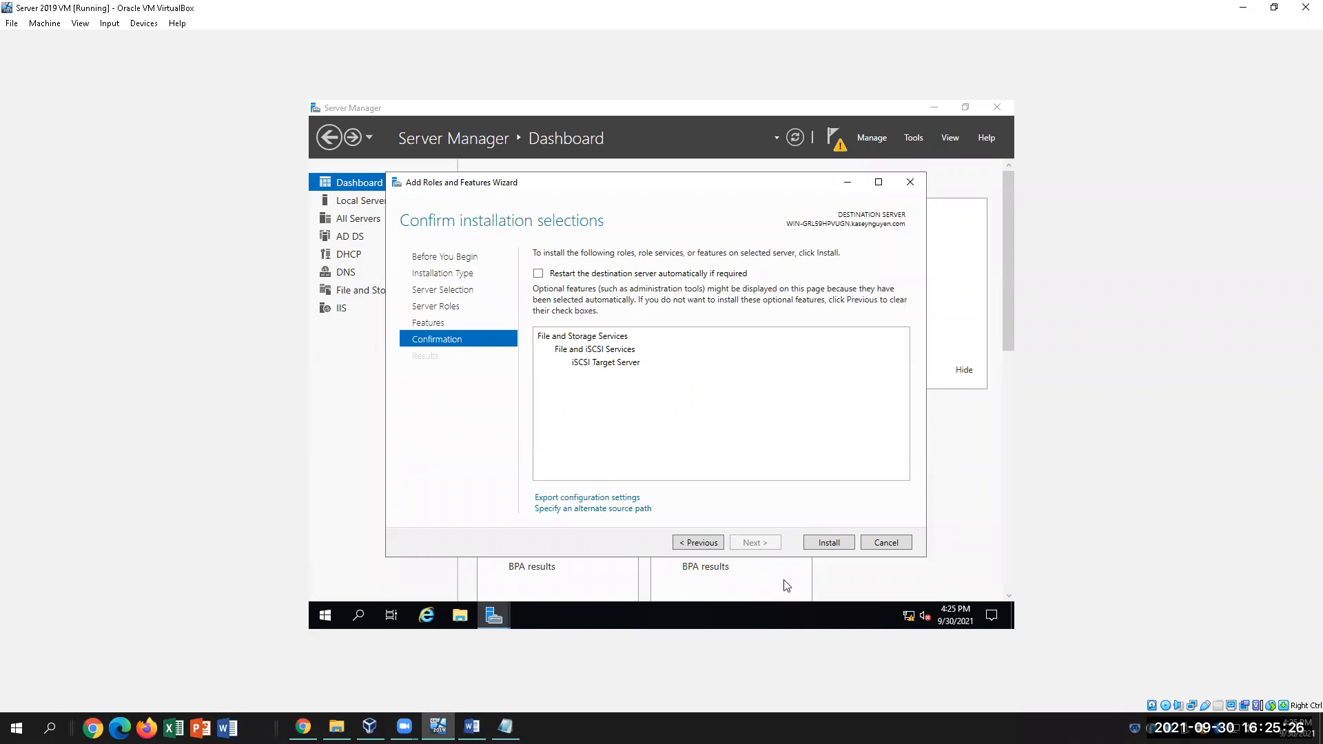
Install the iSCSI Target Server role, close the finished wizard, and return to the Word lab guide
{"action": "left_click", "coordinate": [824, 543]}
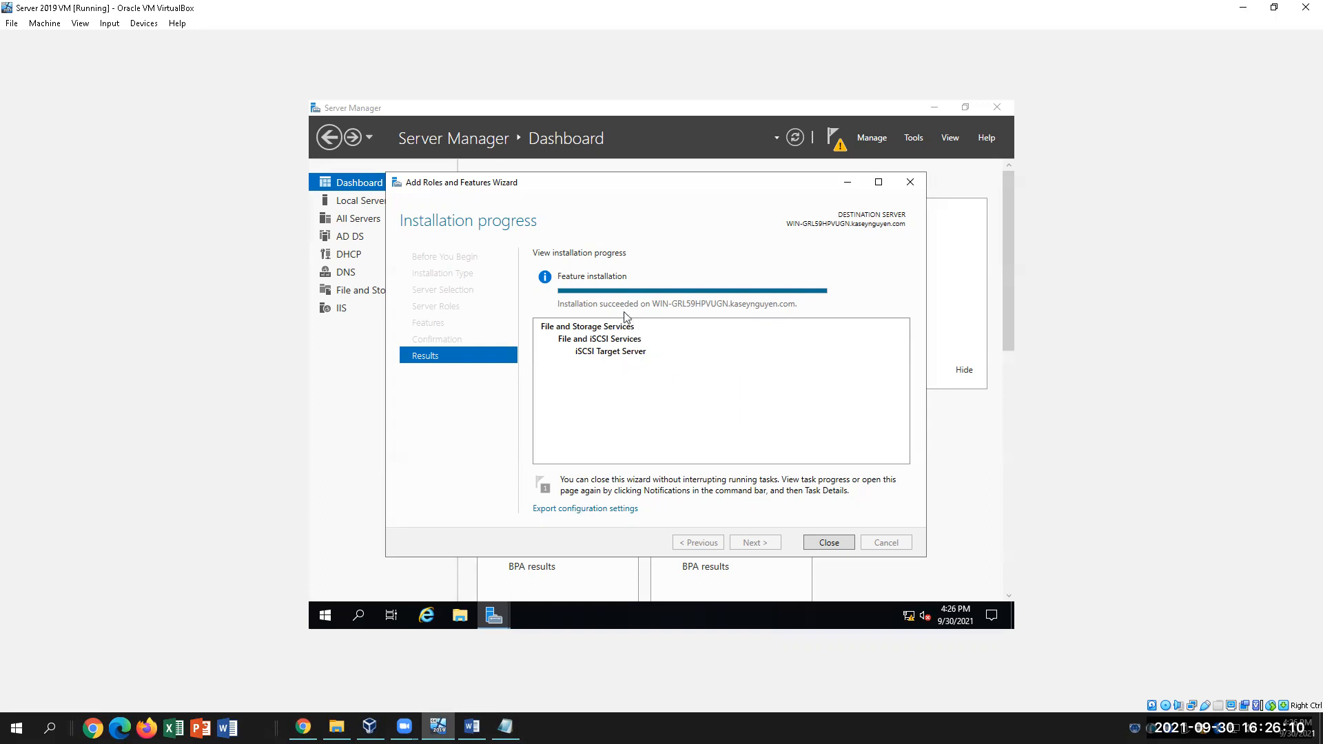
{"action": "left_click", "coordinate": [830, 543]}
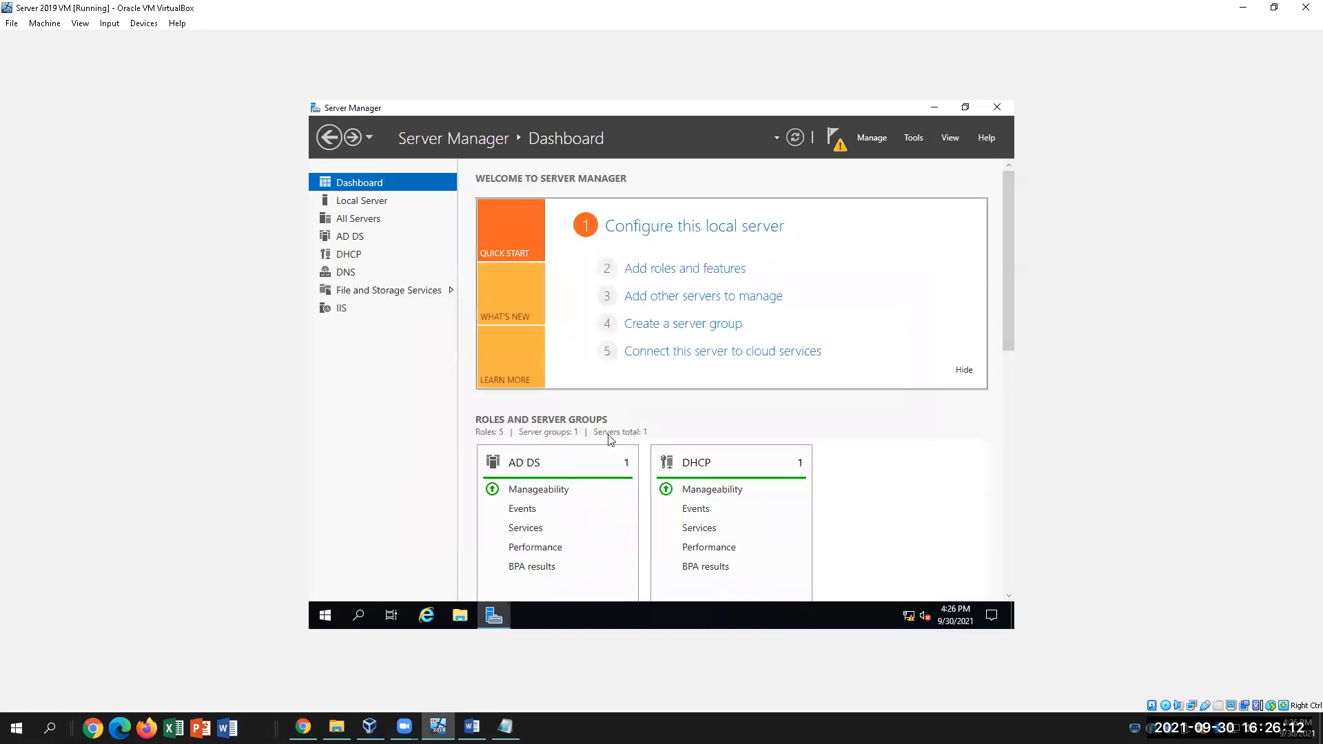
{"action": "left_click", "coordinate": [472, 726]}
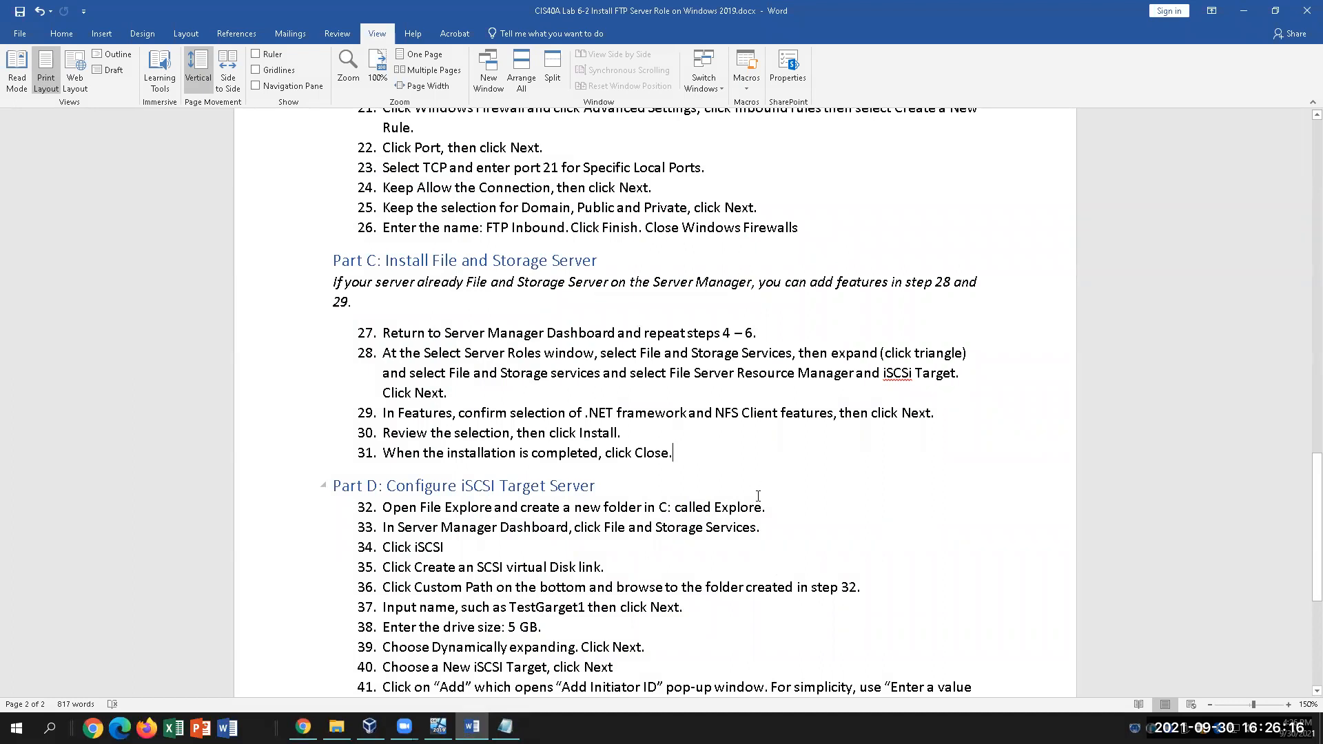
Highlight the folder name 'Explore' in step 32, then switch back to the Server 2019 VM
{"action": "scroll", "coordinate": [695, 452], "scroll_direction": "down", "scroll_amount": 3}
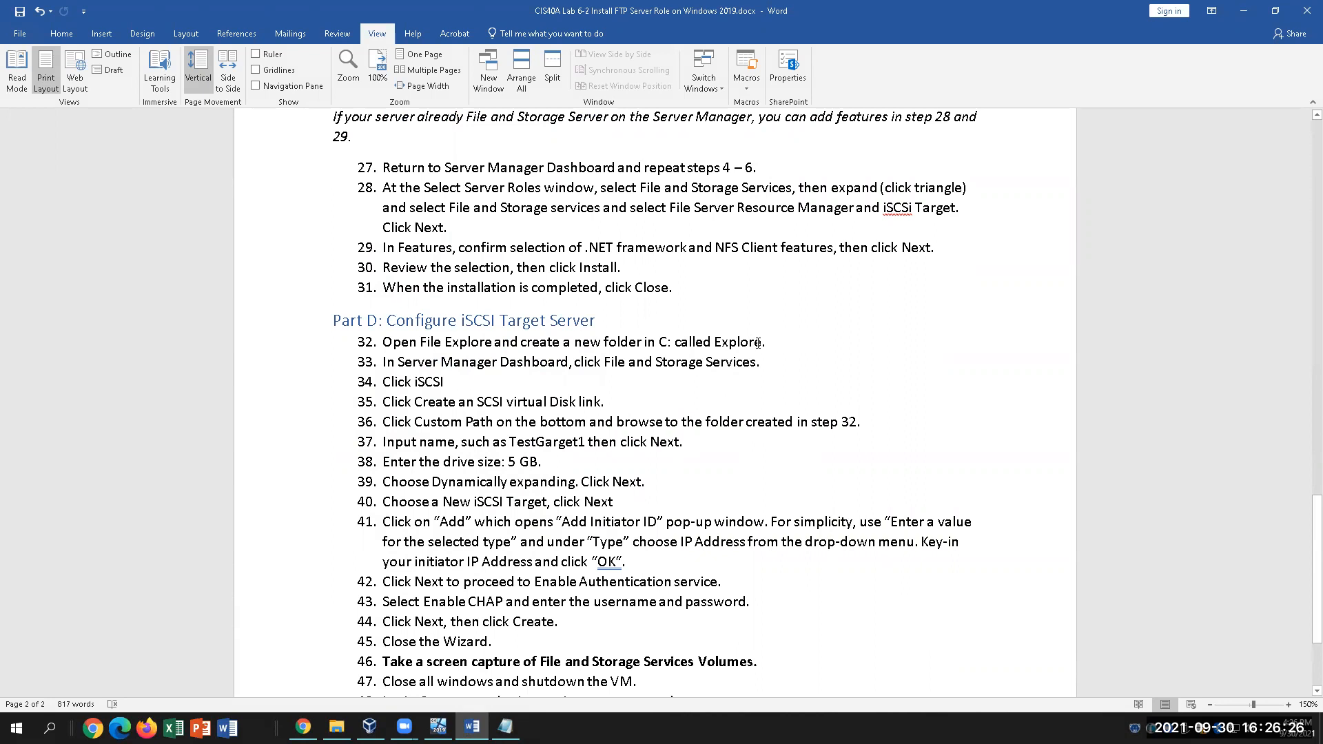
{"action": "left_click_drag", "start_coordinate": [762, 343], "coordinate": [714, 343]}
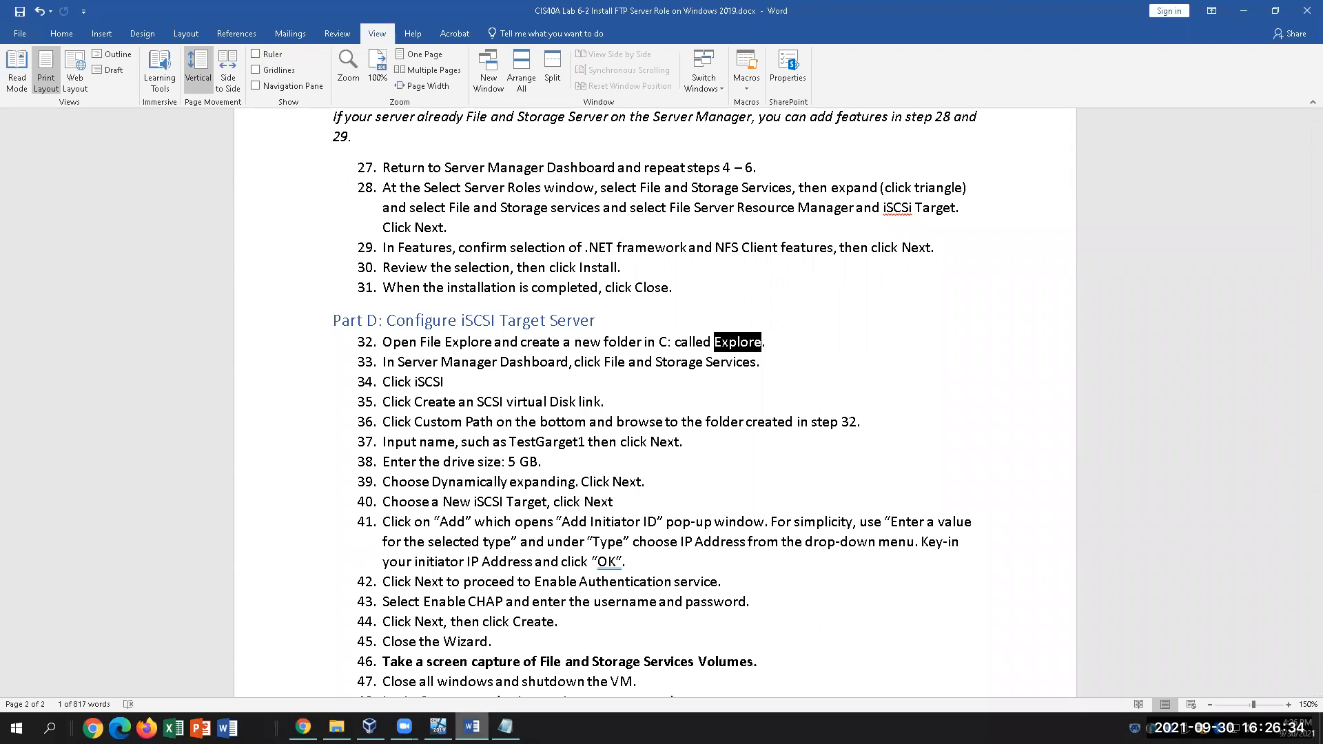
{"action": "left_click", "coordinate": [439, 727]}
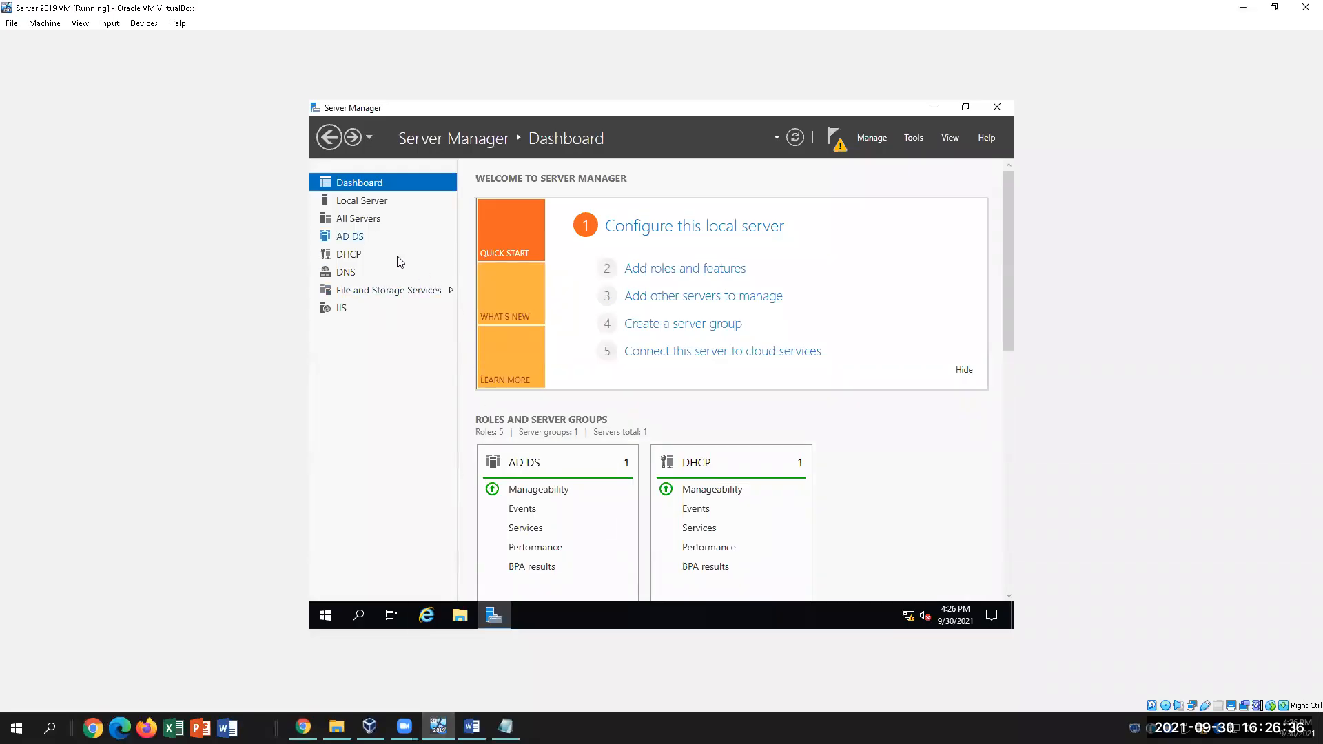
Create a new folder named 'Explore' in the root of Local Disk (C:), then return to Word
{"action": "left_click", "coordinate": [460, 622]}
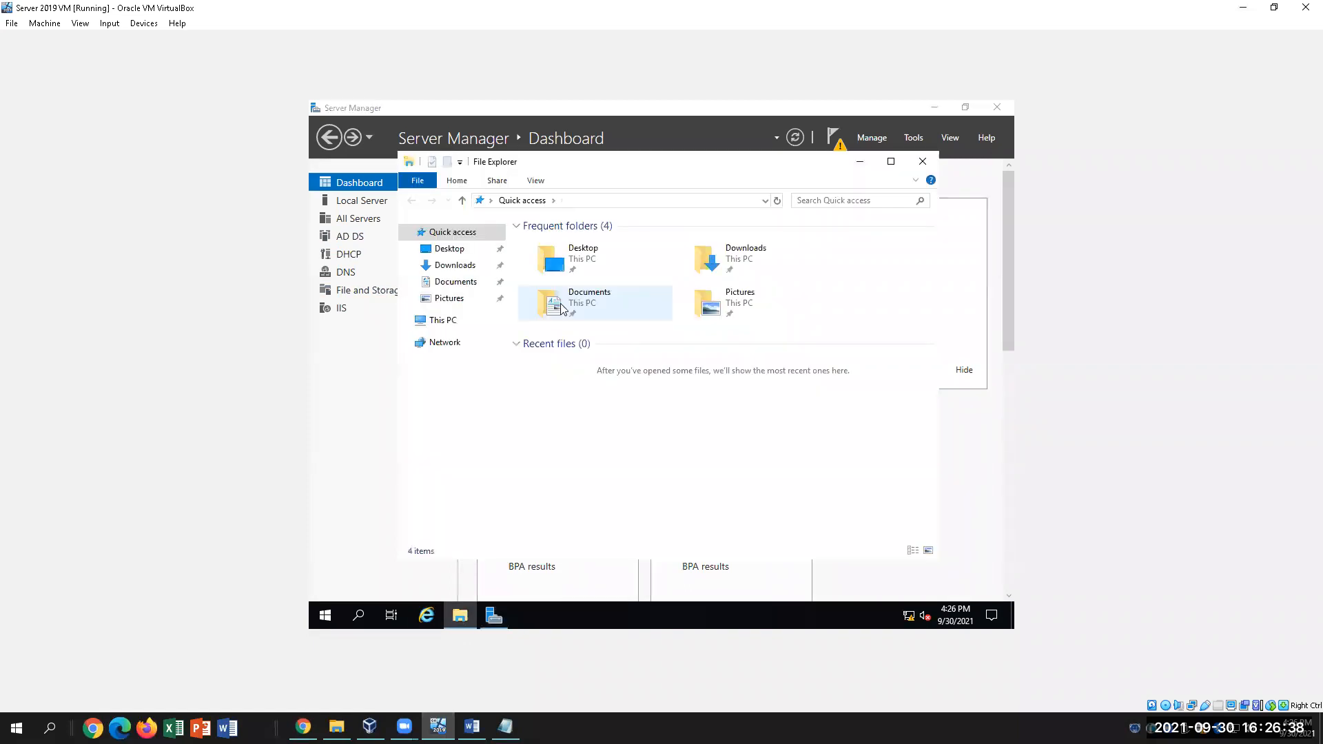
{"action": "left_click", "coordinate": [460, 332]}
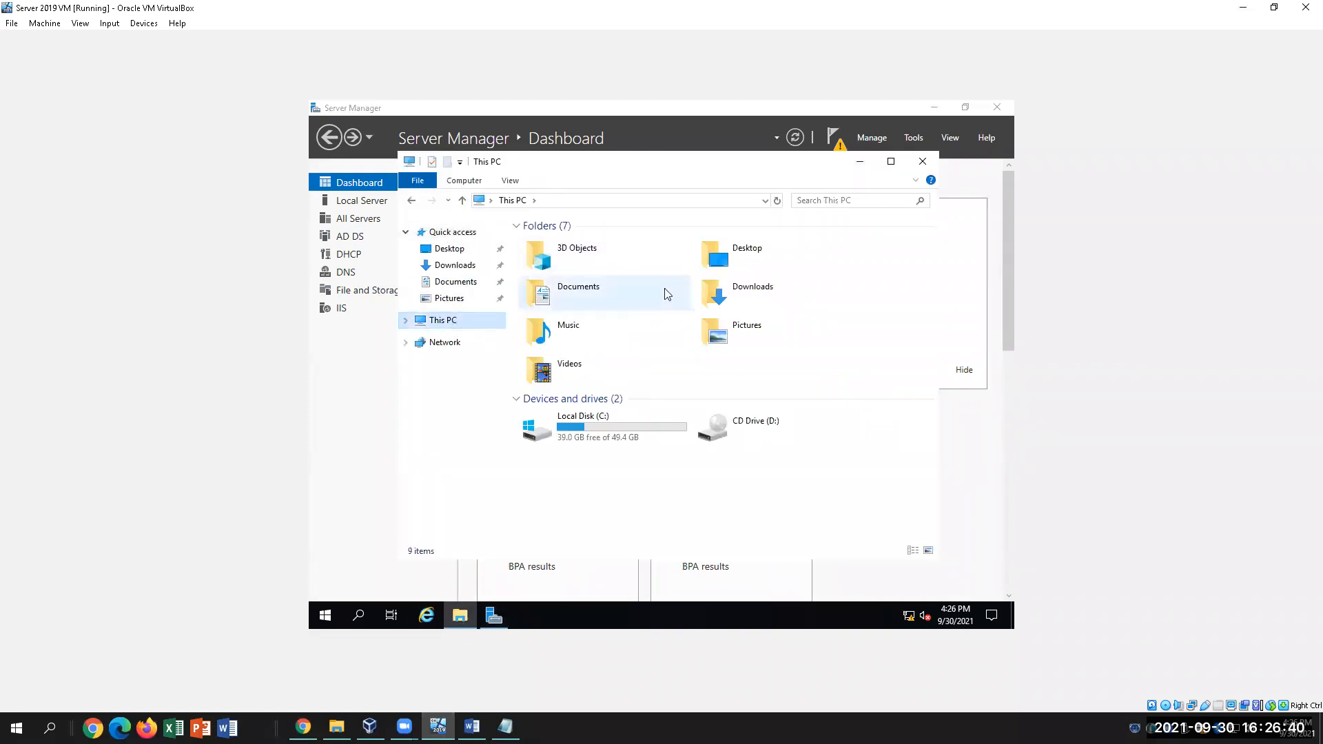
{"action": "double_click", "coordinate": [623, 434]}
{"action": "right_click", "coordinate": [595, 413]}
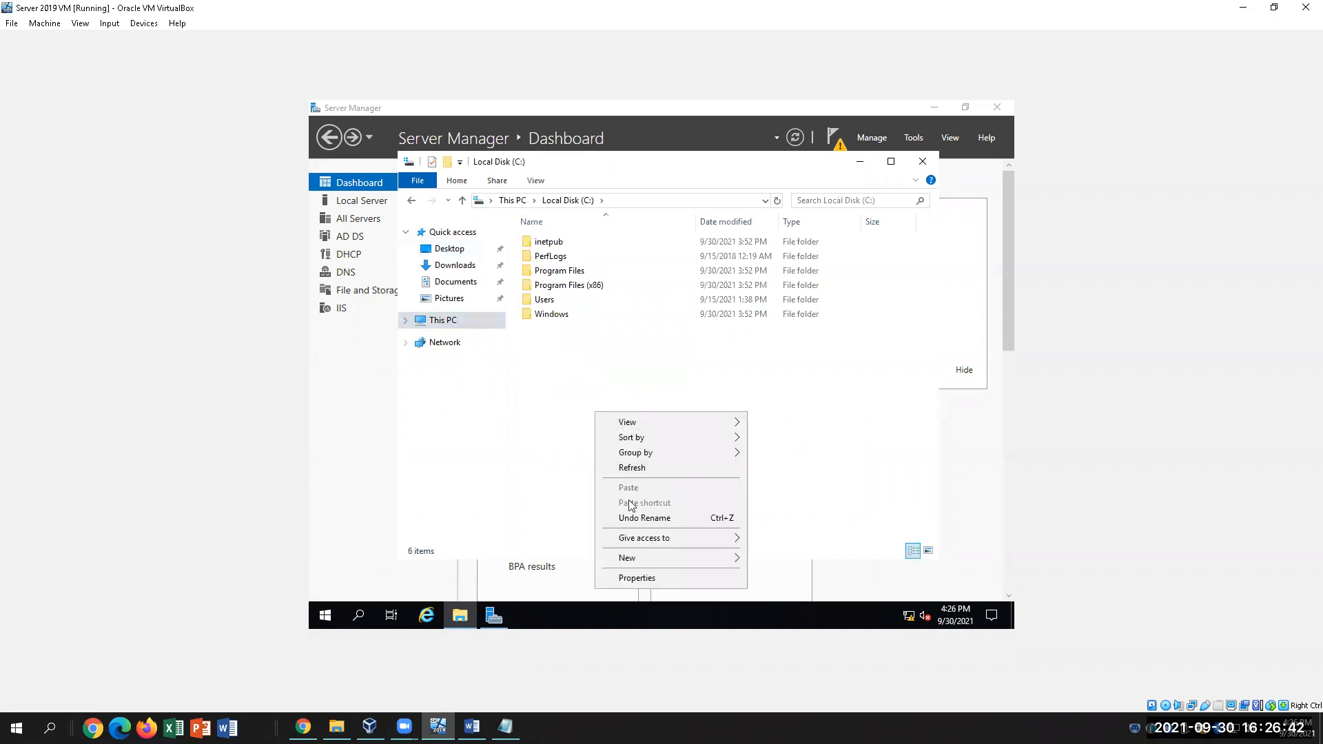
{"action": "mouse_move", "coordinate": [661, 560]}
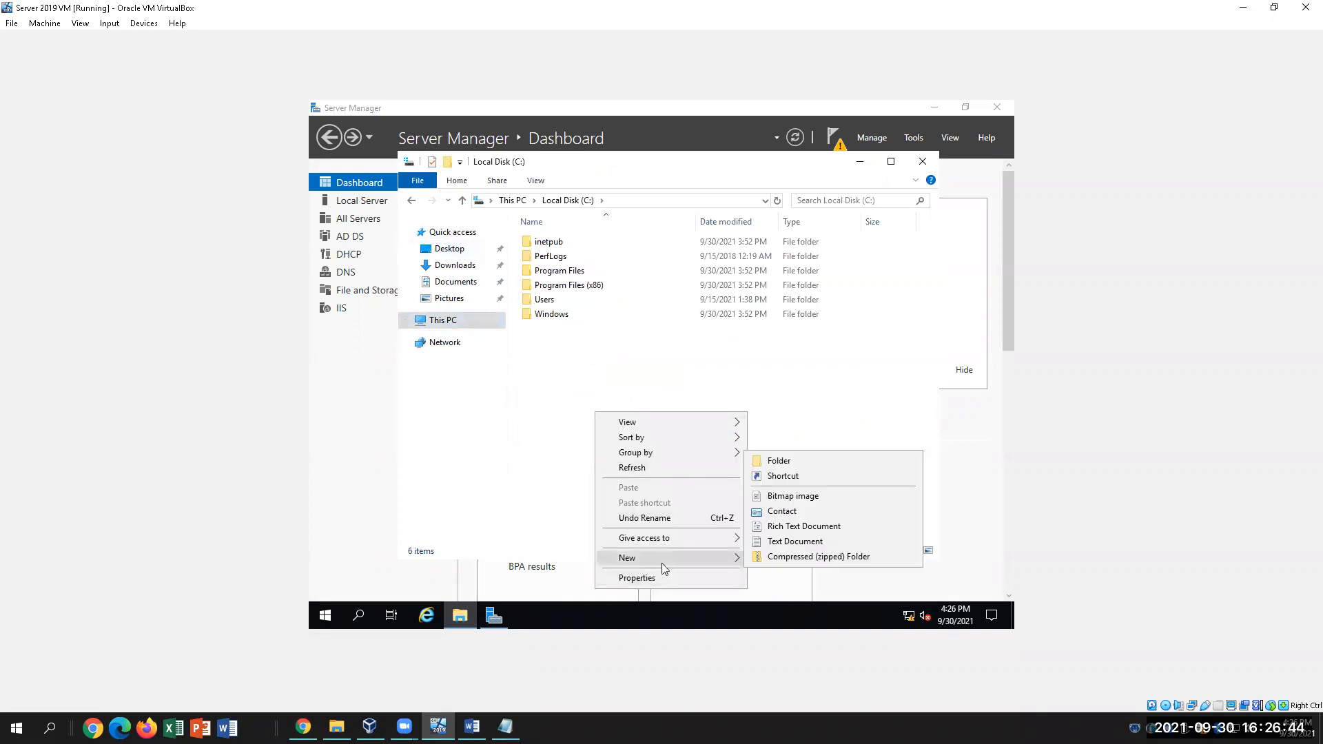
{"action": "left_click", "coordinate": [789, 463]}
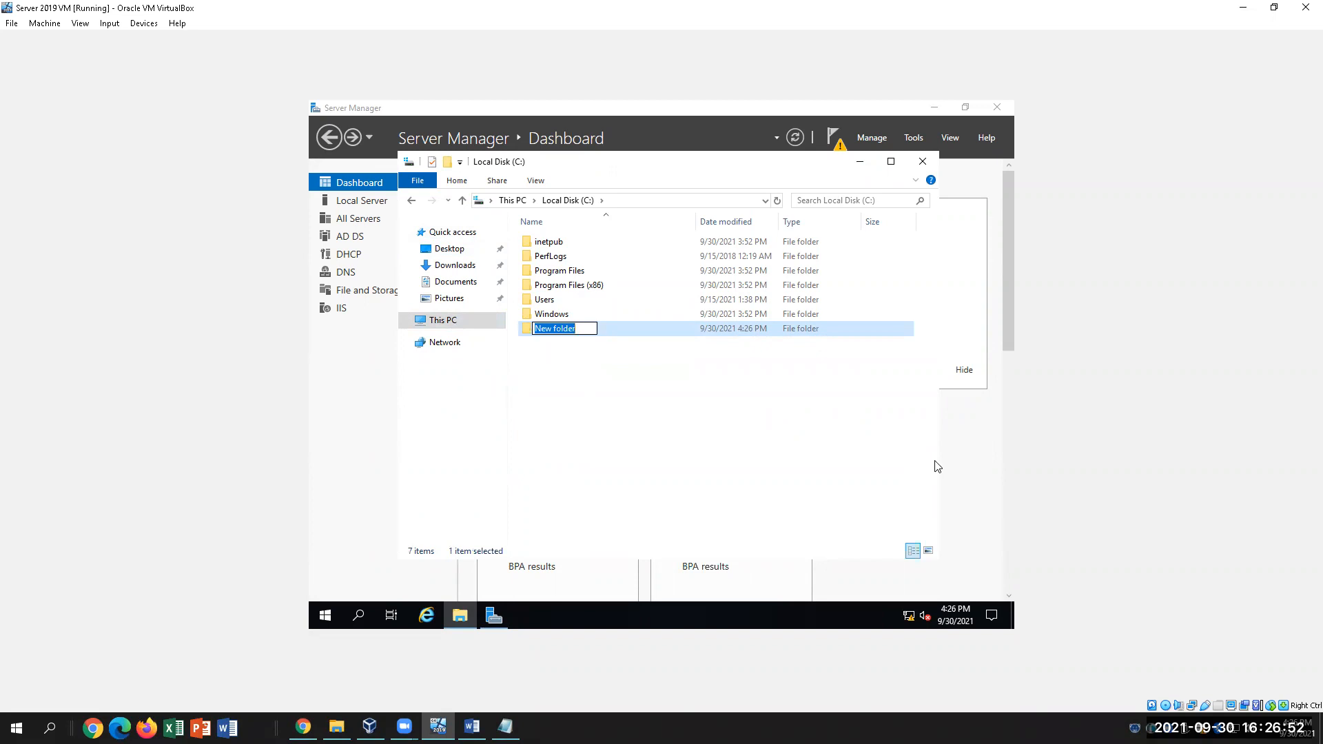
{"action": "type", "text": "Explore"}
{"action": "left_click", "coordinate": [732, 453]}
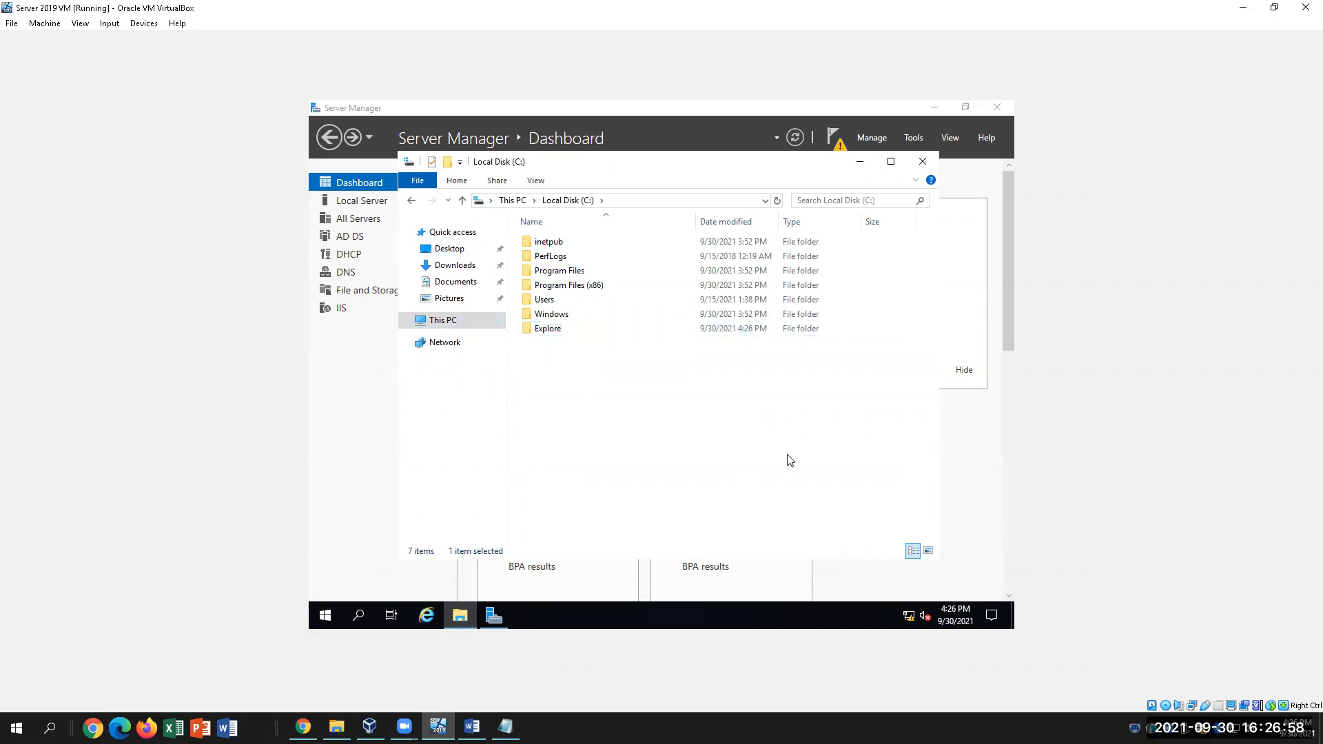
{"action": "left_click", "coordinate": [471, 726]}
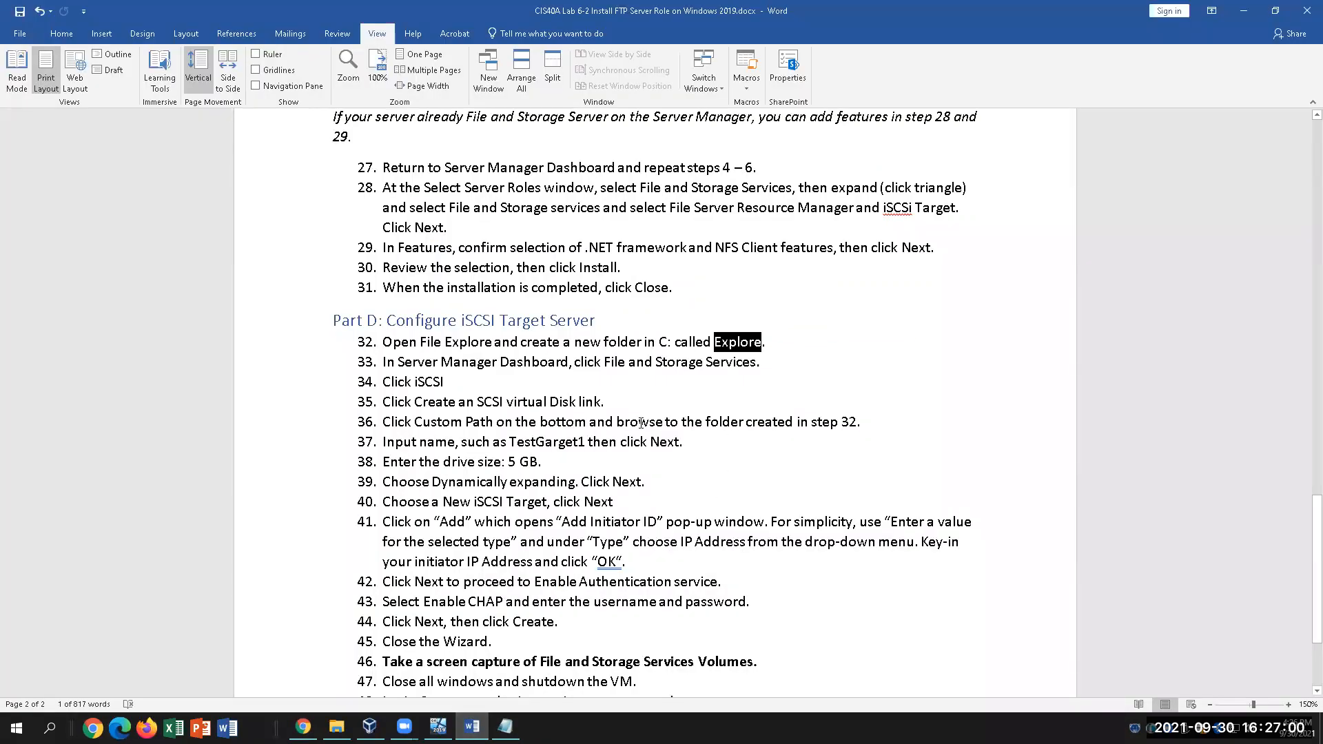
Deselect 'Explore' in the lab guide and bring the VM's C: drive window back to front
{"action": "left_click", "coordinate": [482, 365]}
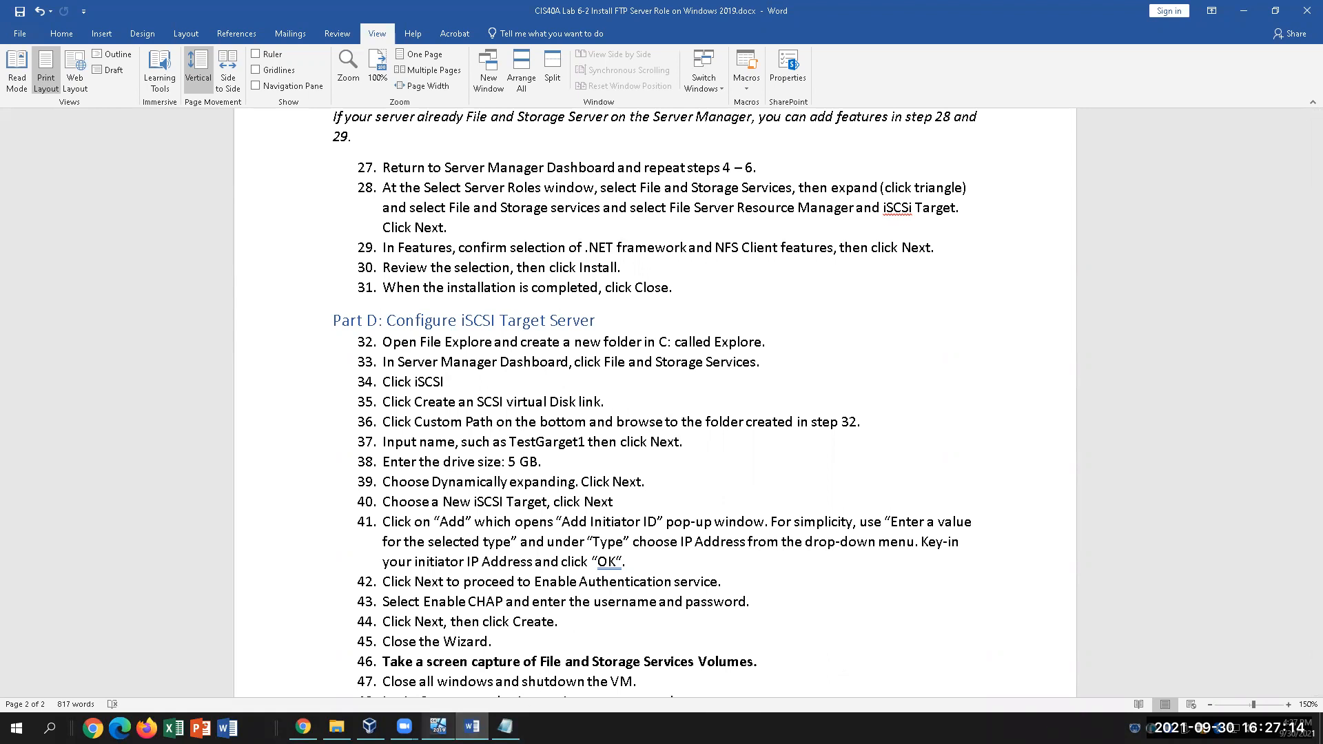
{"action": "left_click", "coordinate": [438, 727]}
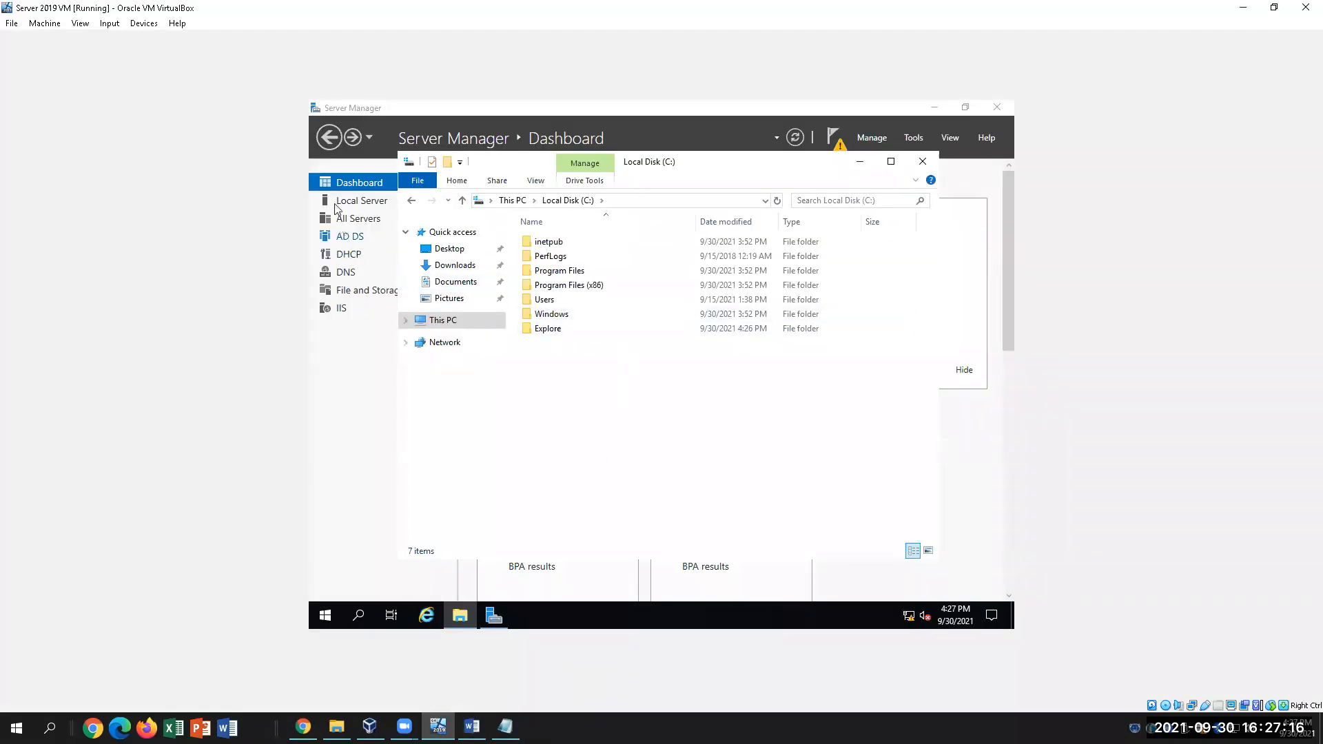
From Server Manager's File and Storage Services > iSCSI page, launch the New iSCSI Virtual Disk Wizard
{"action": "left_click", "coordinate": [354, 187]}
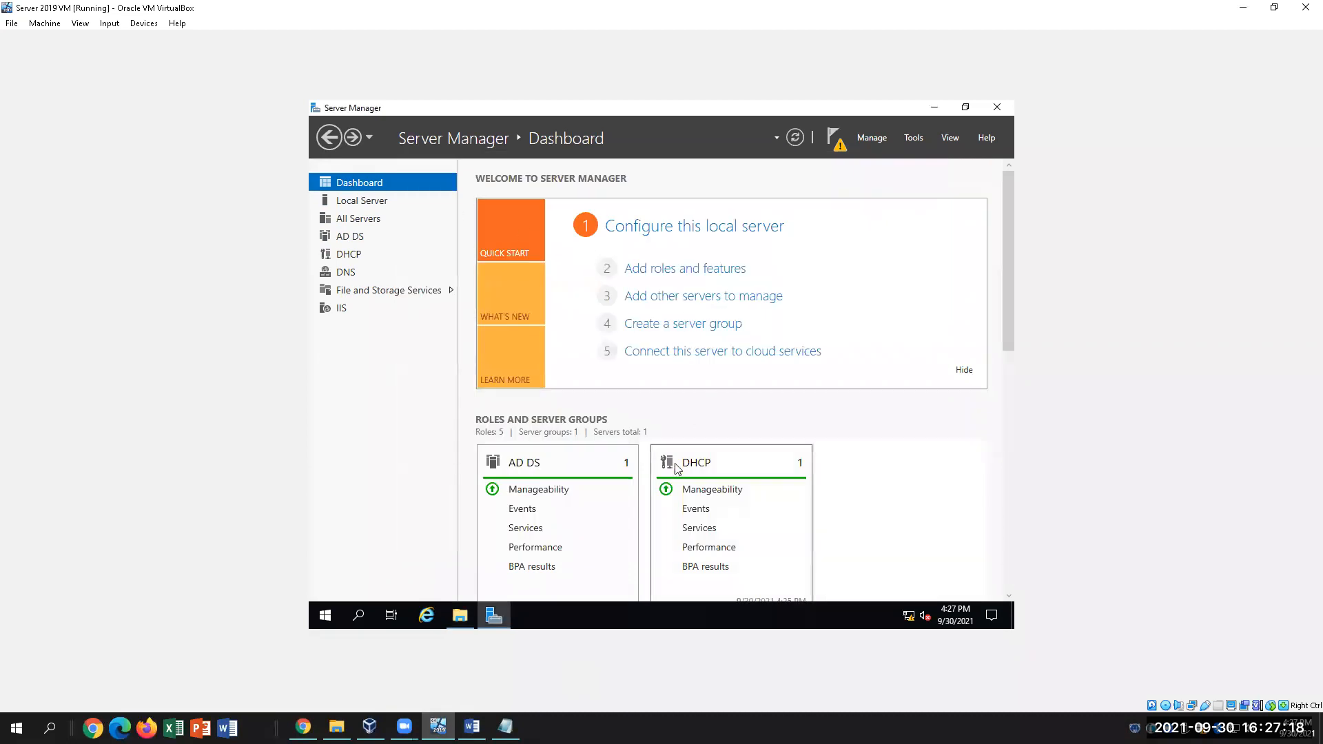
{"action": "left_click", "coordinate": [403, 291]}
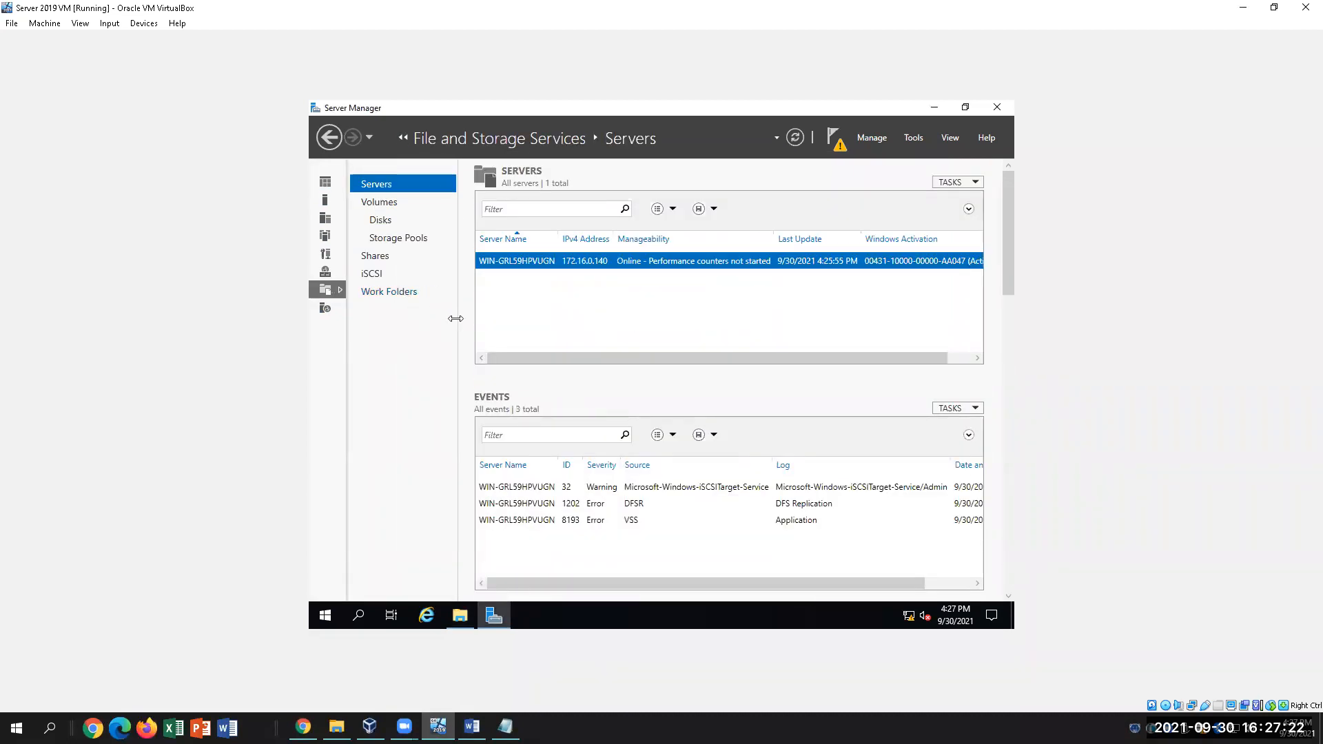
{"action": "left_click", "coordinate": [377, 275]}
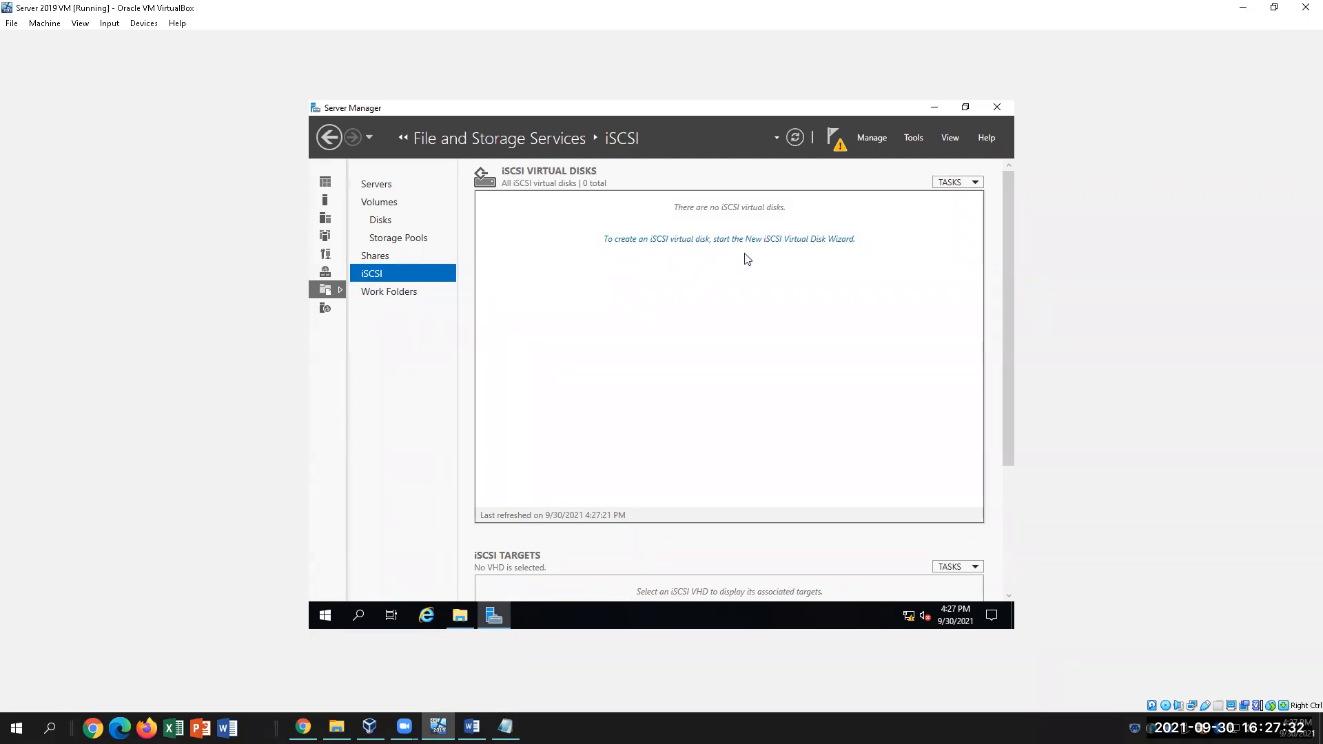
{"action": "left_click", "coordinate": [760, 240]}
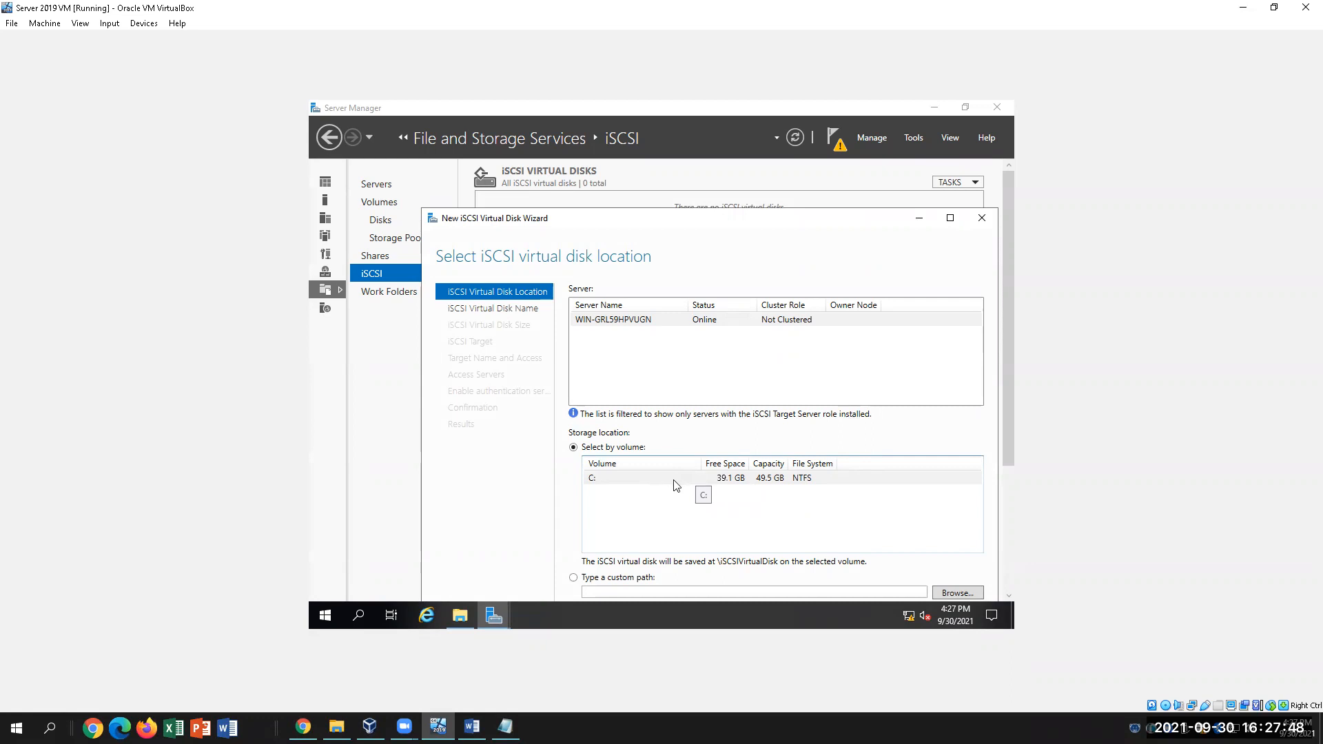
Bring the Word lab guide to the front, showing Part D steps 32–46
{"action": "left_click", "coordinate": [472, 727]}
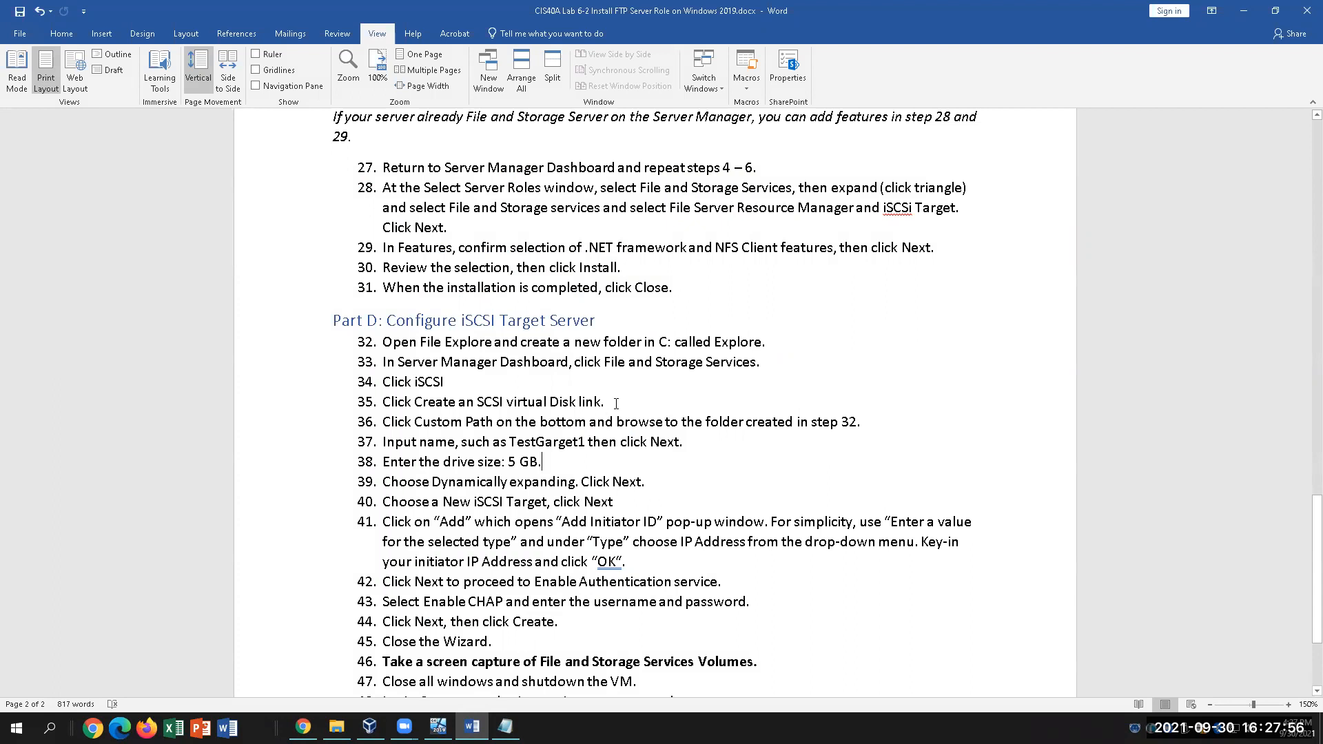
Highlight step 36's custom path instruction, then return to the VM's iSCSI wizard
{"action": "left_click_drag", "start_coordinate": [418, 422], "coordinate": [856, 423]}
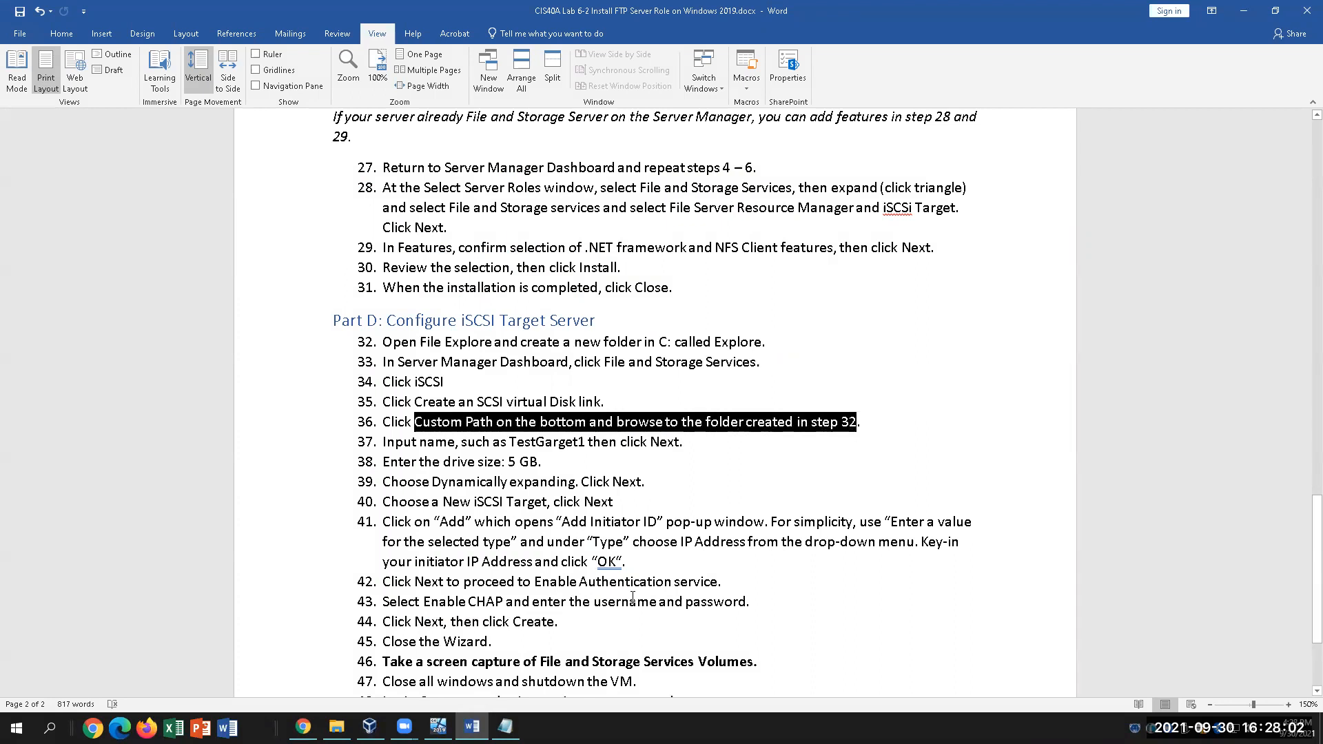
{"action": "left_click", "coordinate": [439, 726]}
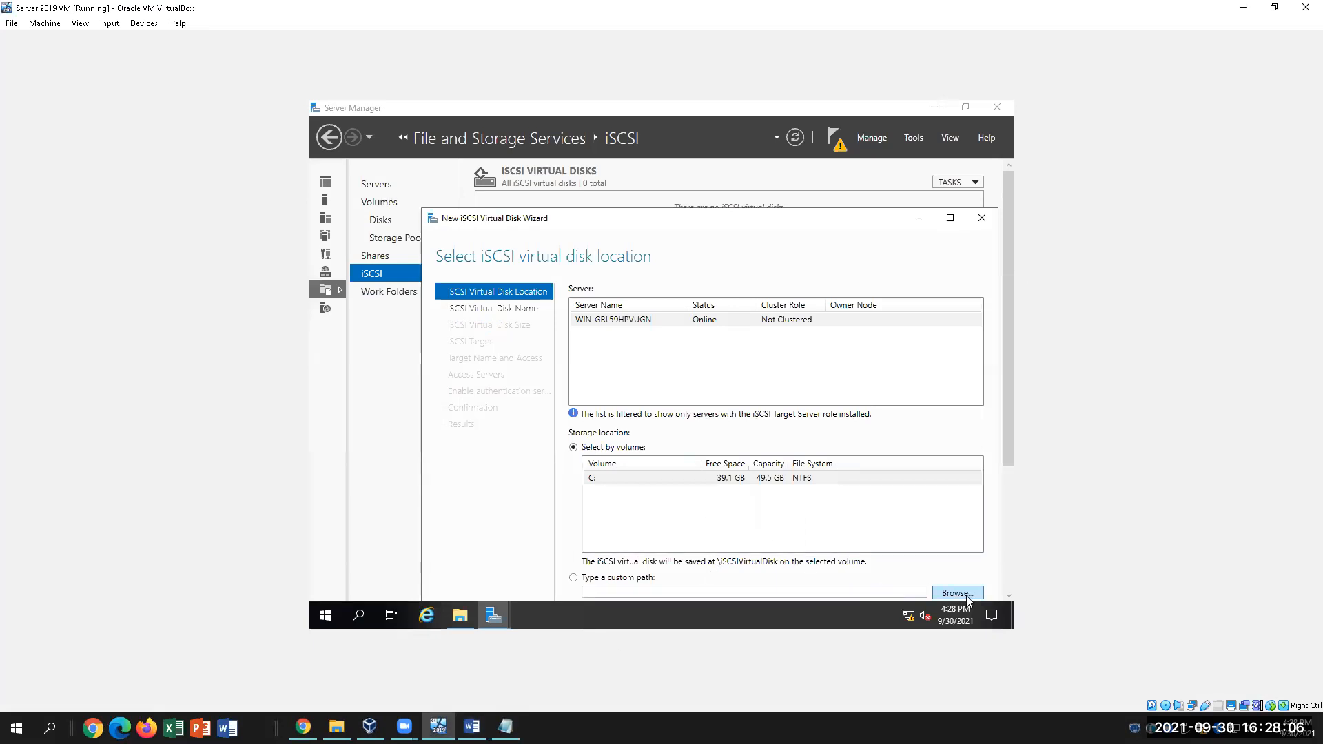
Reopen the New iSCSI Virtual Disk Wizard and set the disk location to C:\explore
{"action": "left_click_drag", "start_coordinate": [1010, 444], "coordinate": [1012, 480]}
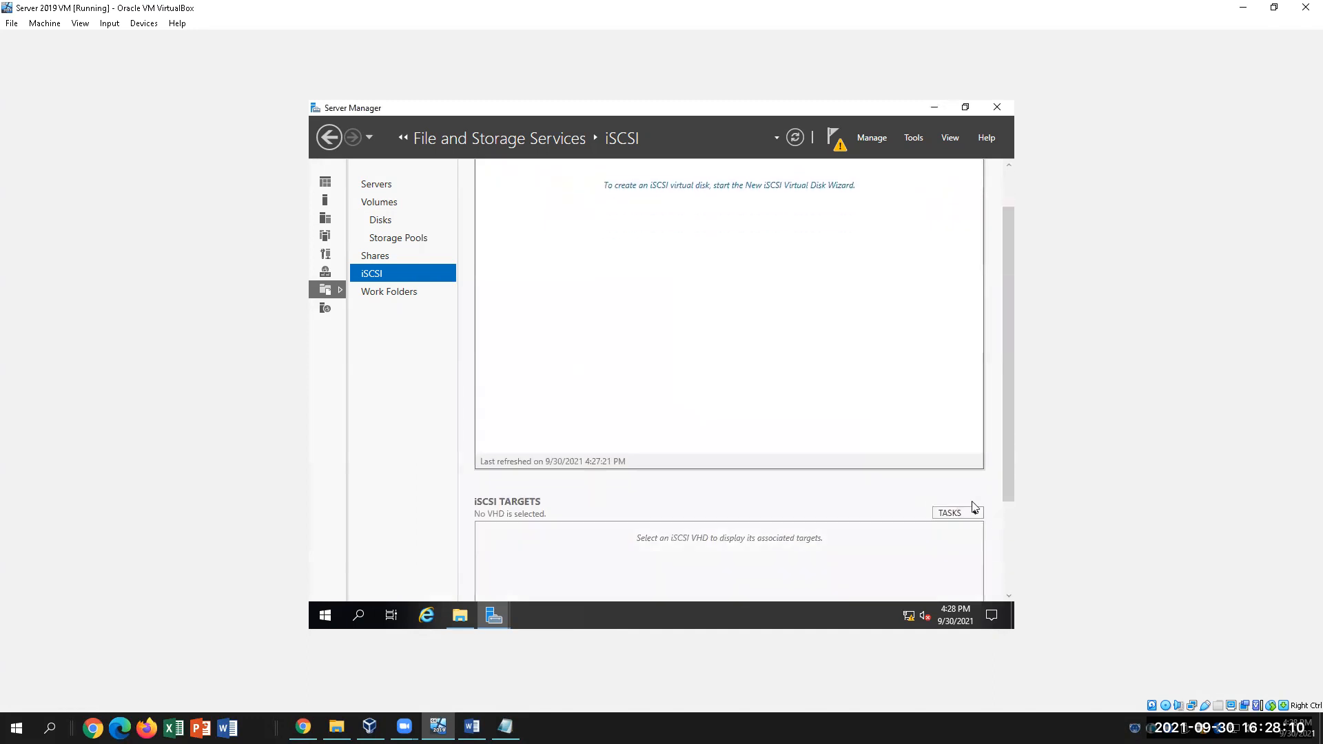
{"action": "scroll", "coordinate": [984, 508], "scroll_direction": "up", "scroll_amount": 2}
{"action": "scroll", "coordinate": [984, 510], "scroll_direction": "down", "scroll_amount": 4}
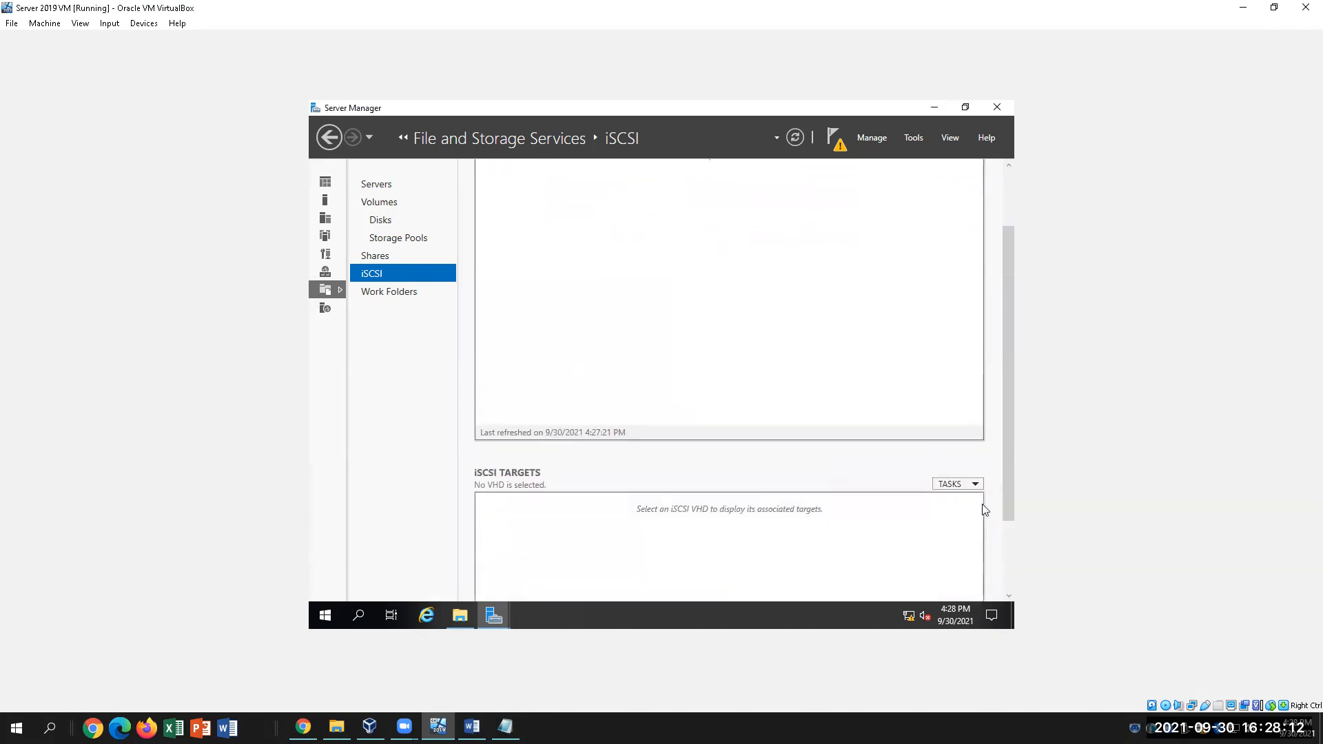
{"action": "scroll", "coordinate": [984, 511], "scroll_direction": "up", "scroll_amount": 4}
{"action": "scroll", "coordinate": [984, 510], "scroll_direction": "up", "scroll_amount": 1}
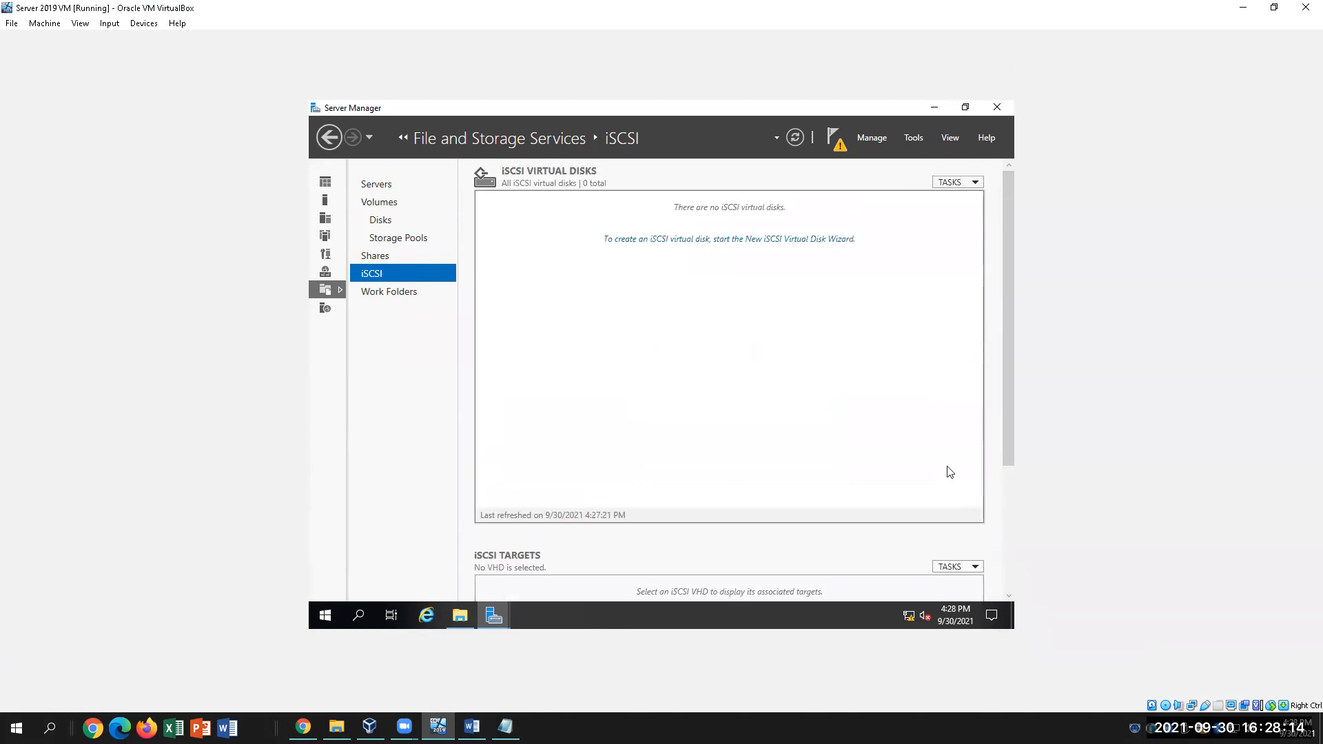
{"action": "left_click", "coordinate": [669, 246]}
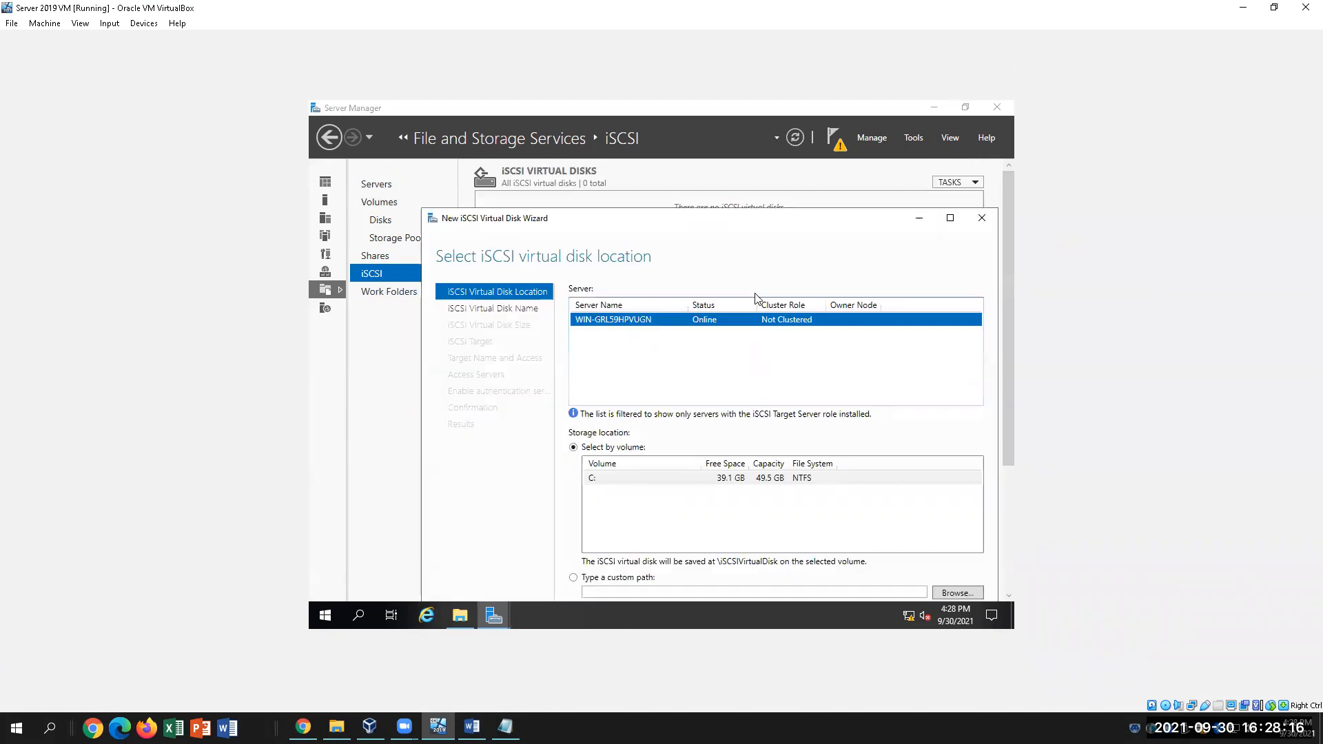
{"action": "left_click", "coordinate": [957, 594]}
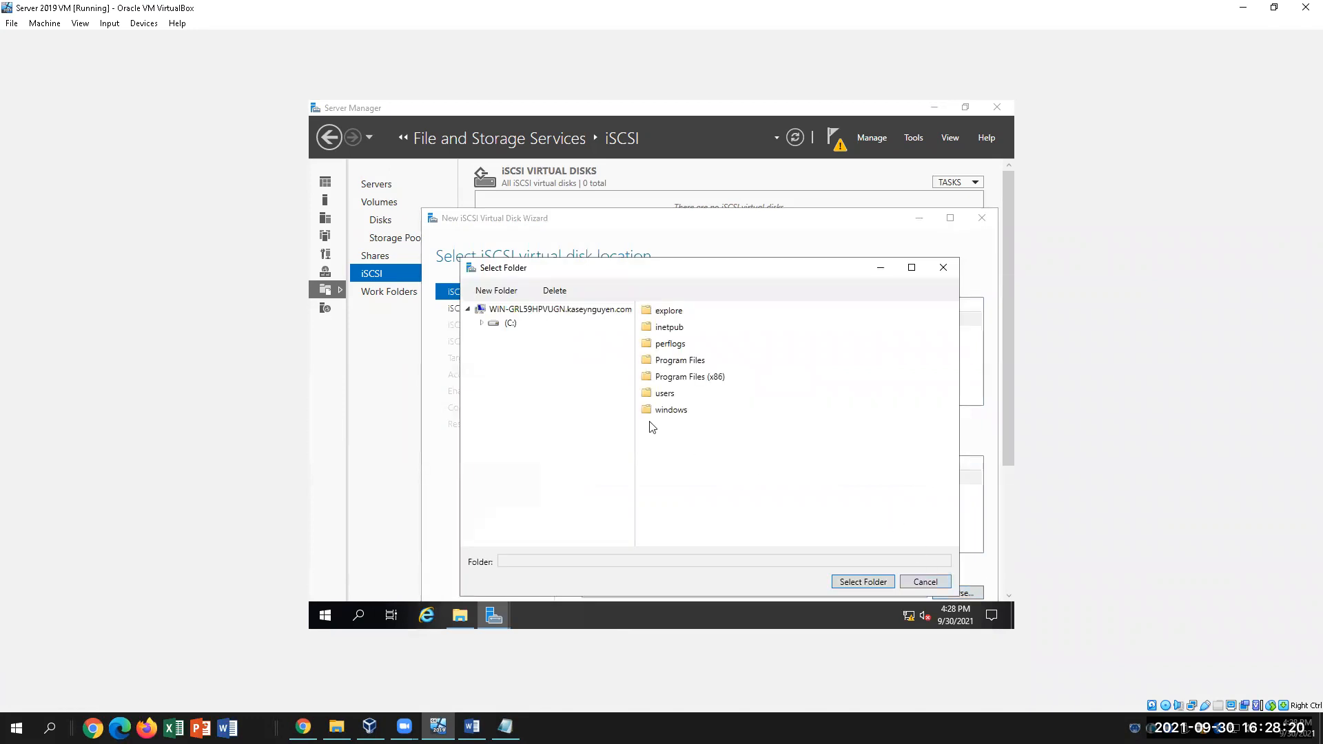
{"action": "left_click", "coordinate": [510, 324]}
{"action": "left_click", "coordinate": [667, 311]}
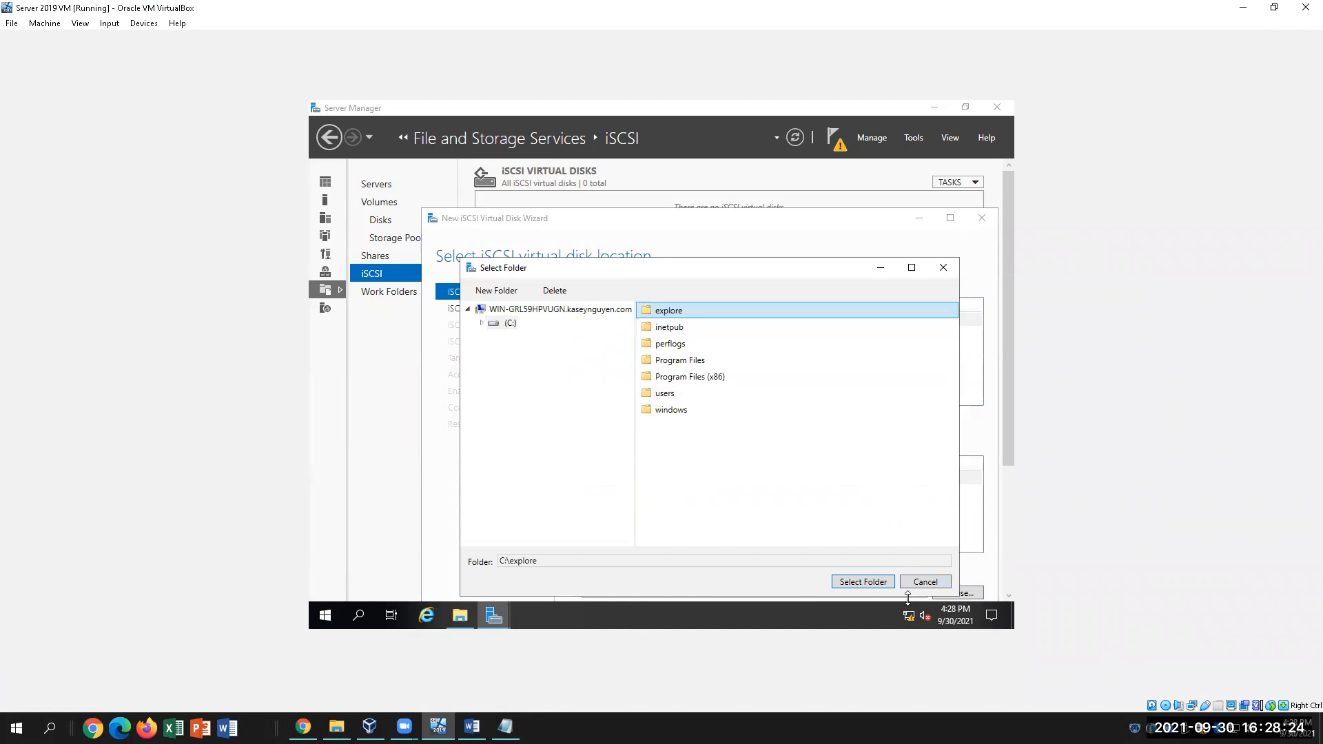
{"action": "left_click", "coordinate": [863, 584]}
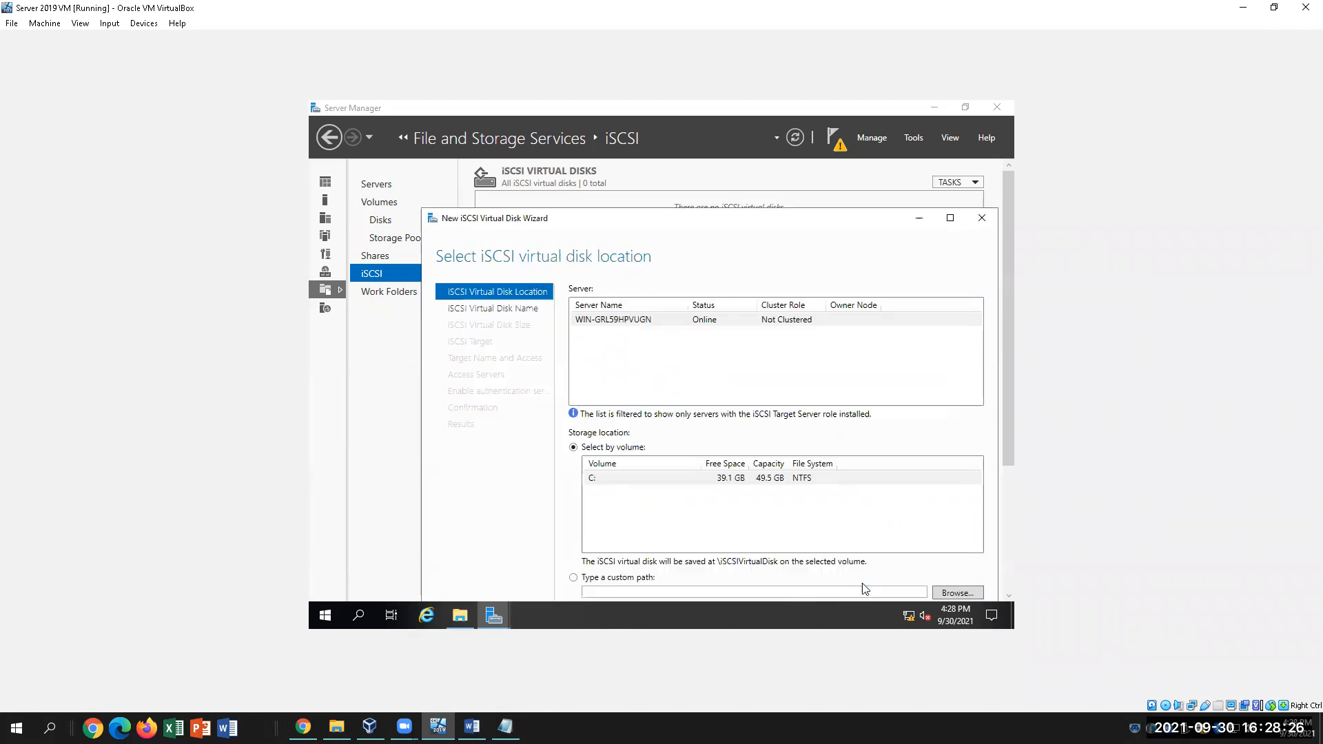
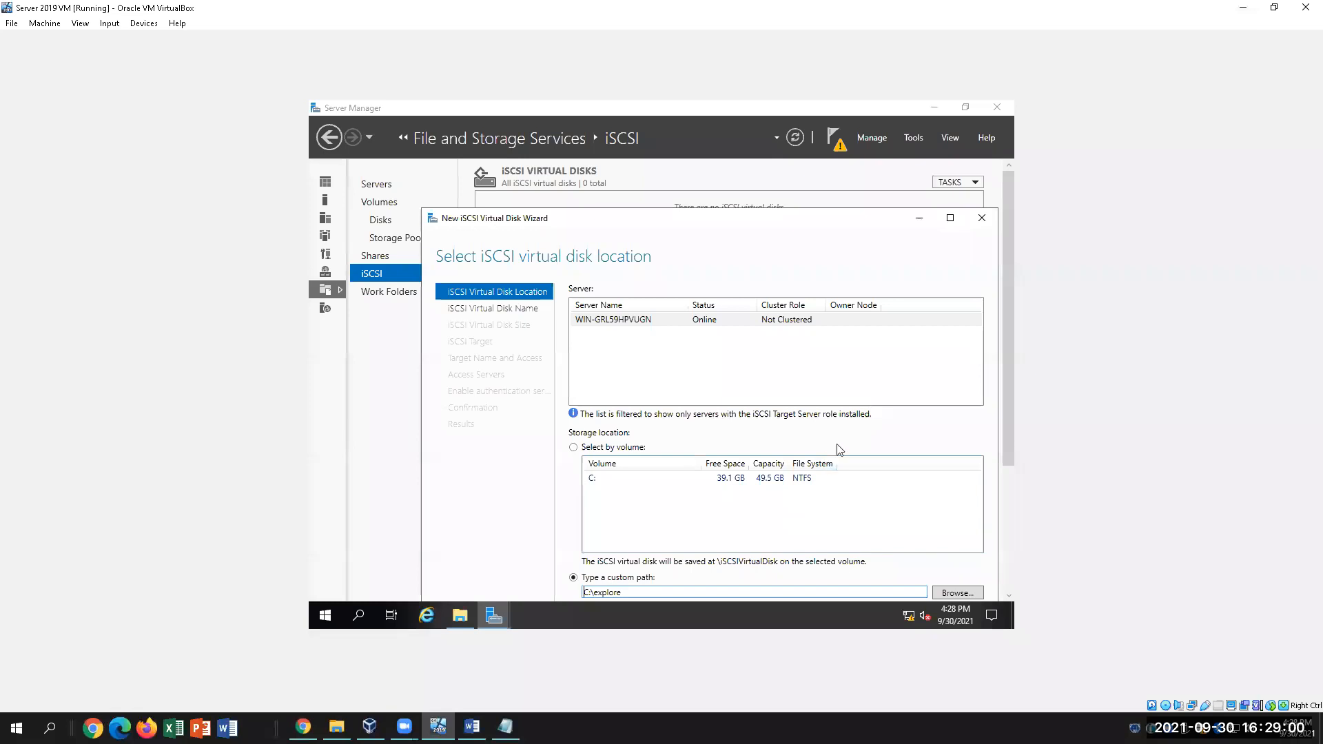
Fix the typo 'TestGarget1' to 'TestTarget1' in step 37 of the Word lab sheet
{"action": "left_click", "coordinate": [471, 726]}
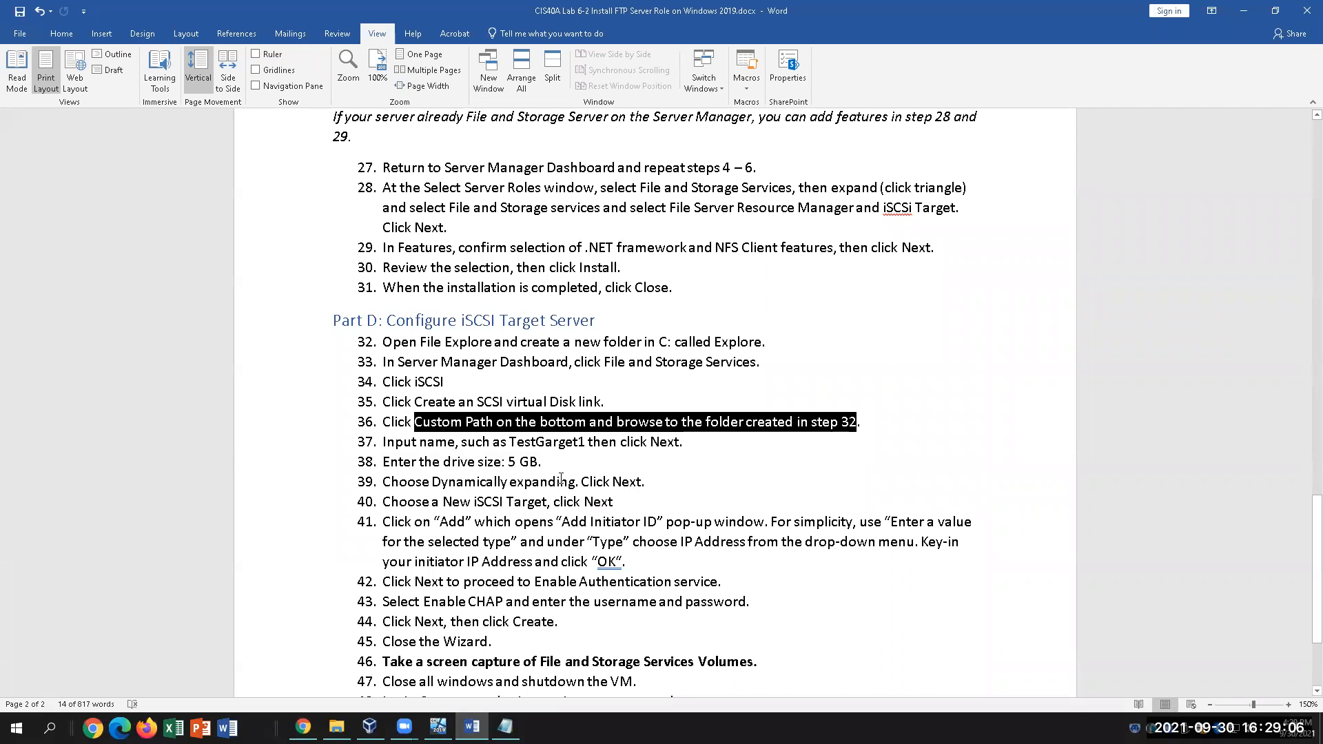
{"action": "left_click", "coordinate": [467, 443]}
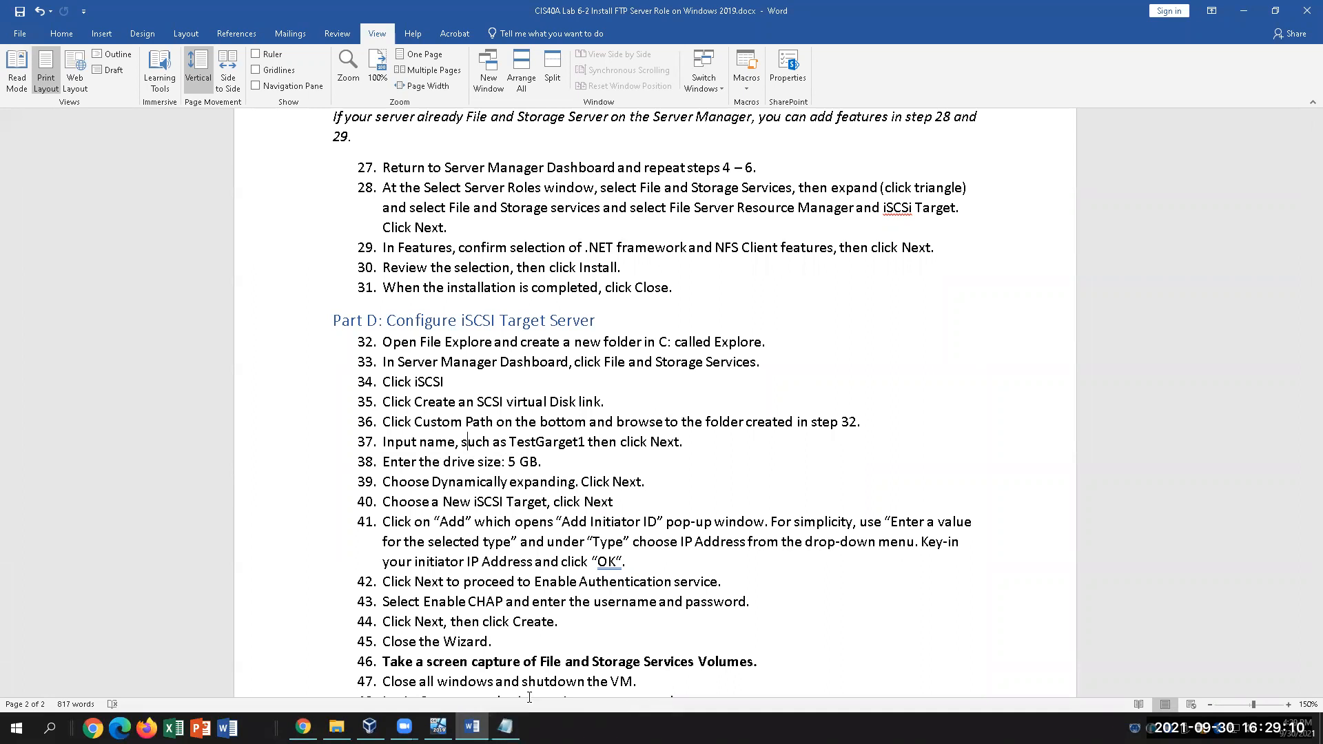
{"action": "left_click", "coordinate": [535, 442]}
{"action": "key", "text": "Delete"}
{"action": "type", "text": "T"}
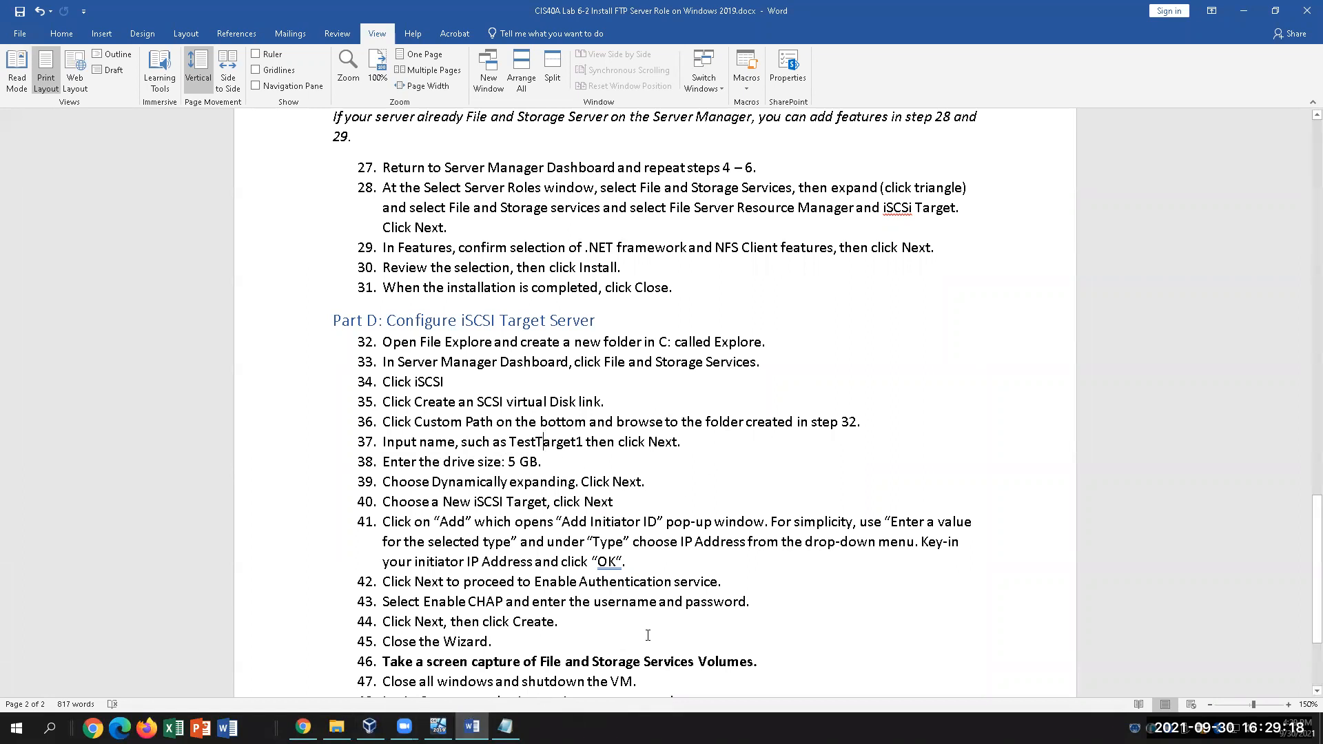
{"action": "left_click", "coordinate": [438, 726]}
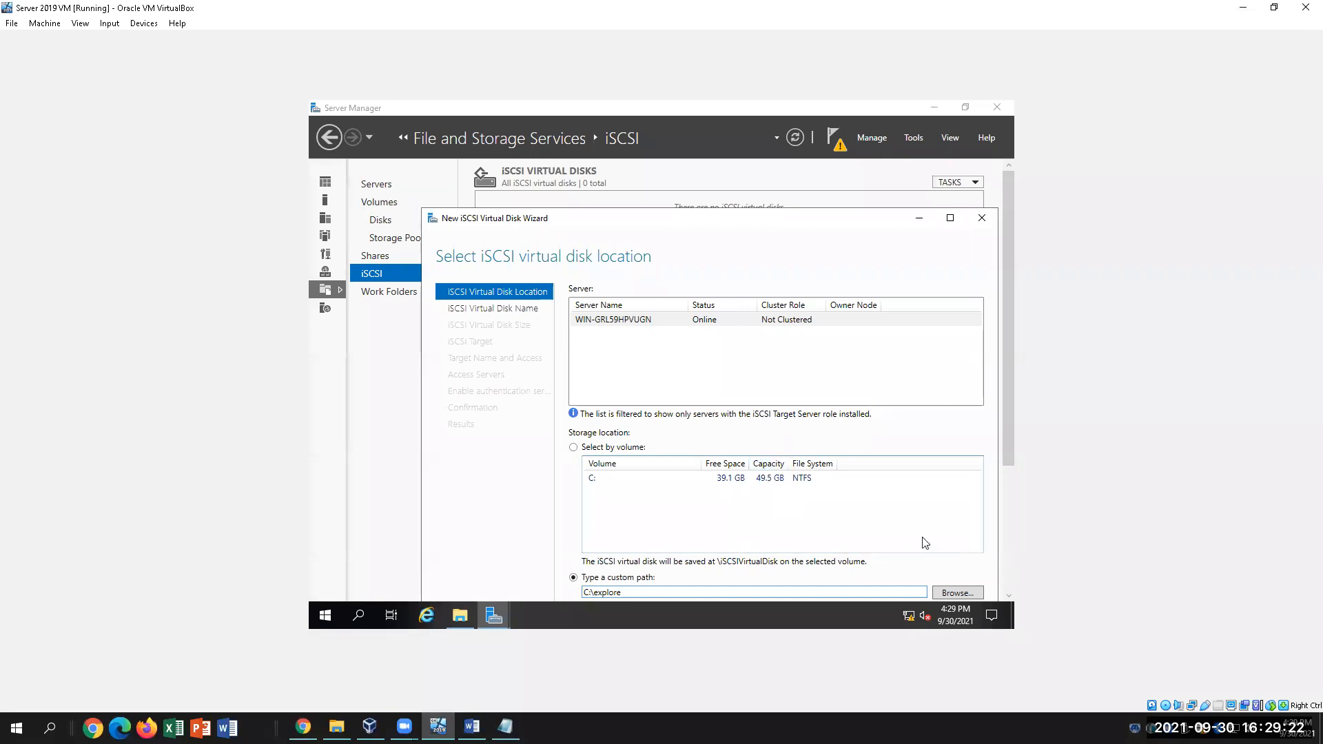
Select the C: volume (39.1 GB free) as the disk location instead of C:\explore
{"action": "left_click_drag", "start_coordinate": [1005, 465], "coordinate": [1013, 431]}
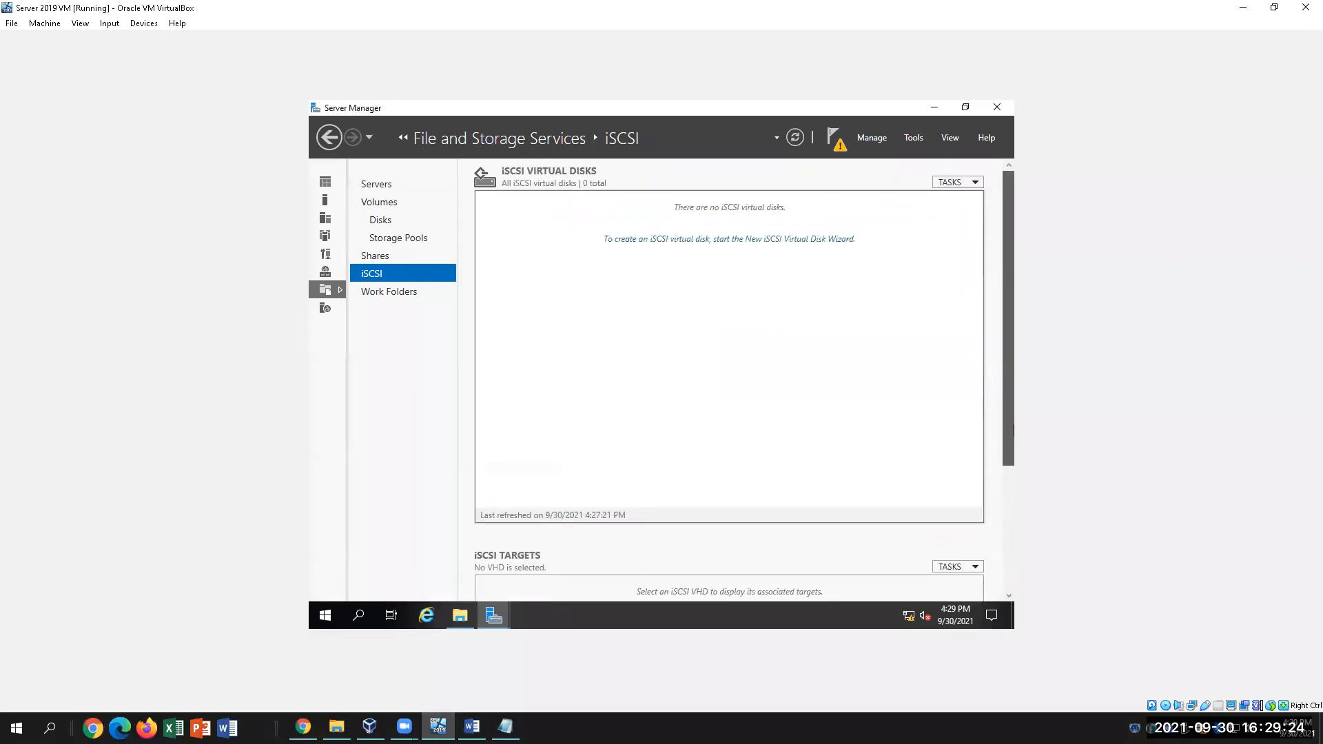
{"action": "left_click", "coordinate": [791, 244]}
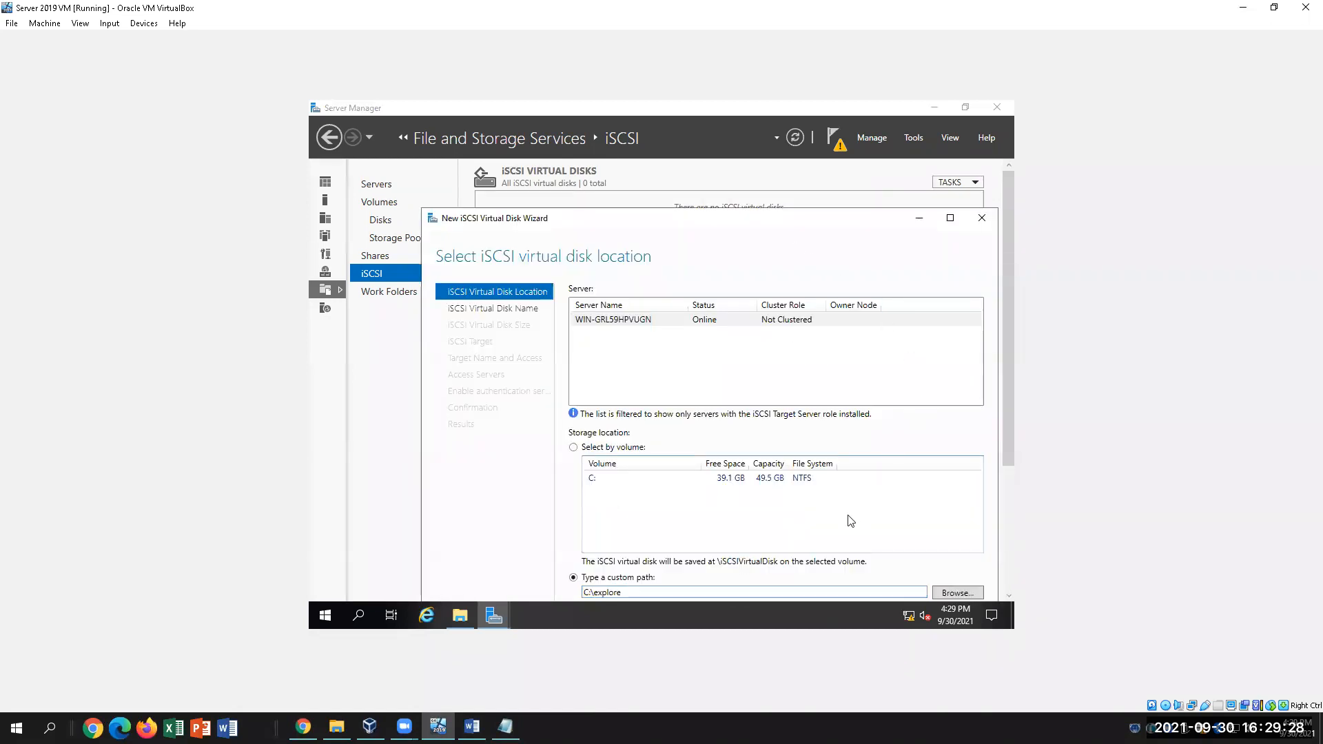
{"action": "left_click", "coordinate": [483, 724]}
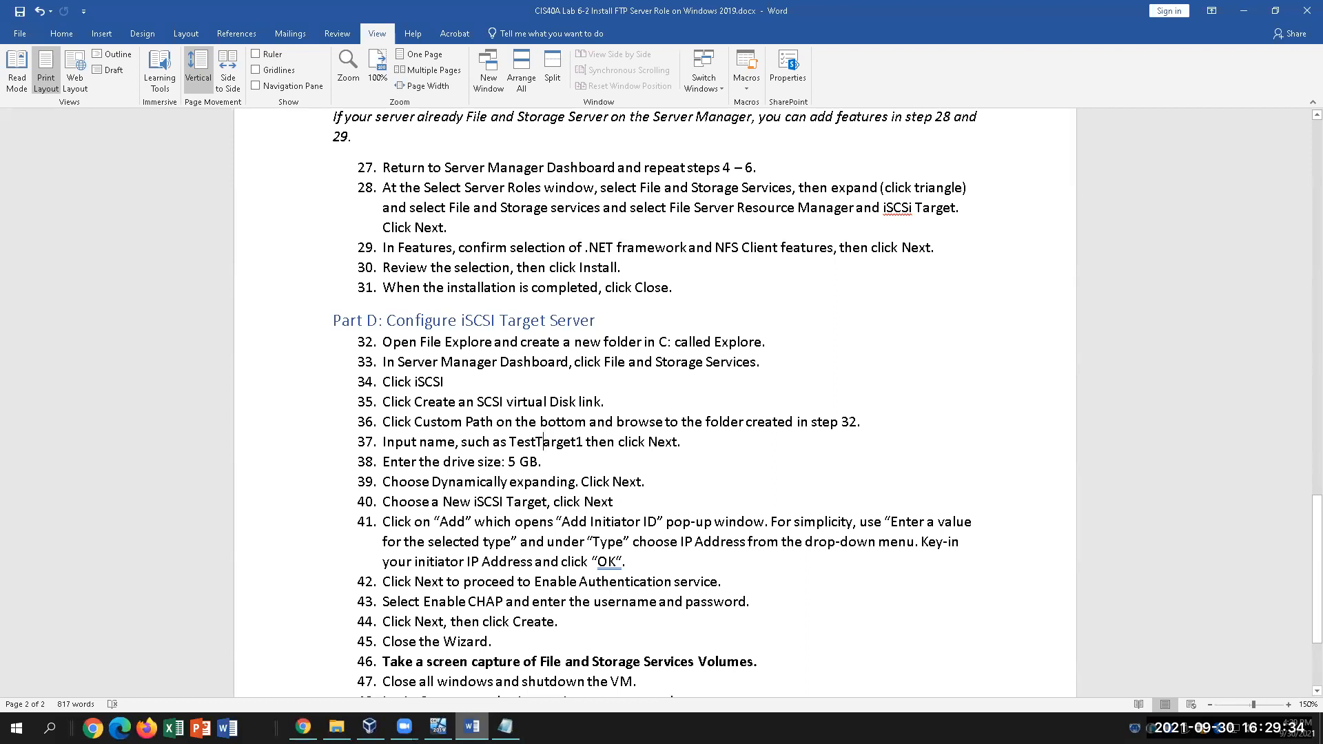
{"action": "key", "text": "alt+Tab"}
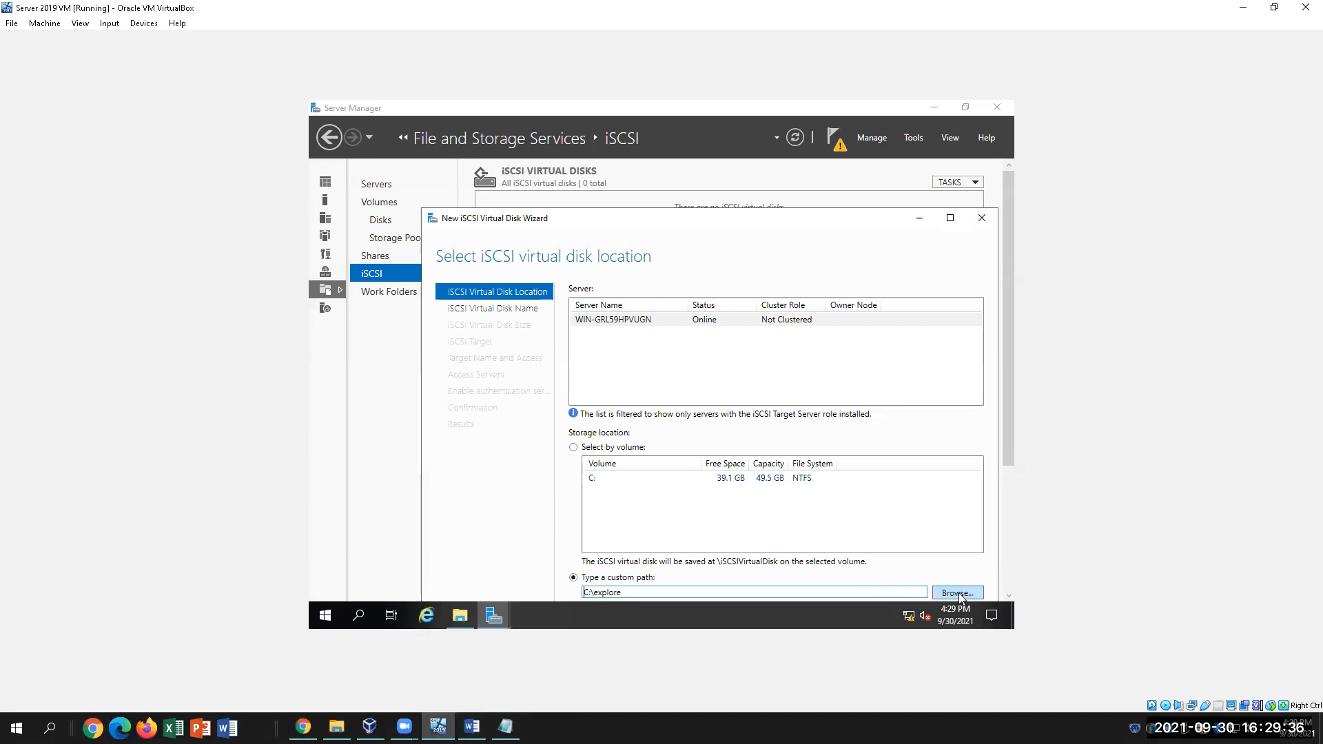
{"action": "mouse_move", "coordinate": [1006, 449]}
{"action": "left_mouse_down"}
{"action": "mouse_move", "coordinate": [1007, 468]}
{"action": "mouse_move", "coordinate": [1008, 455]}
{"action": "left_mouse_up"}
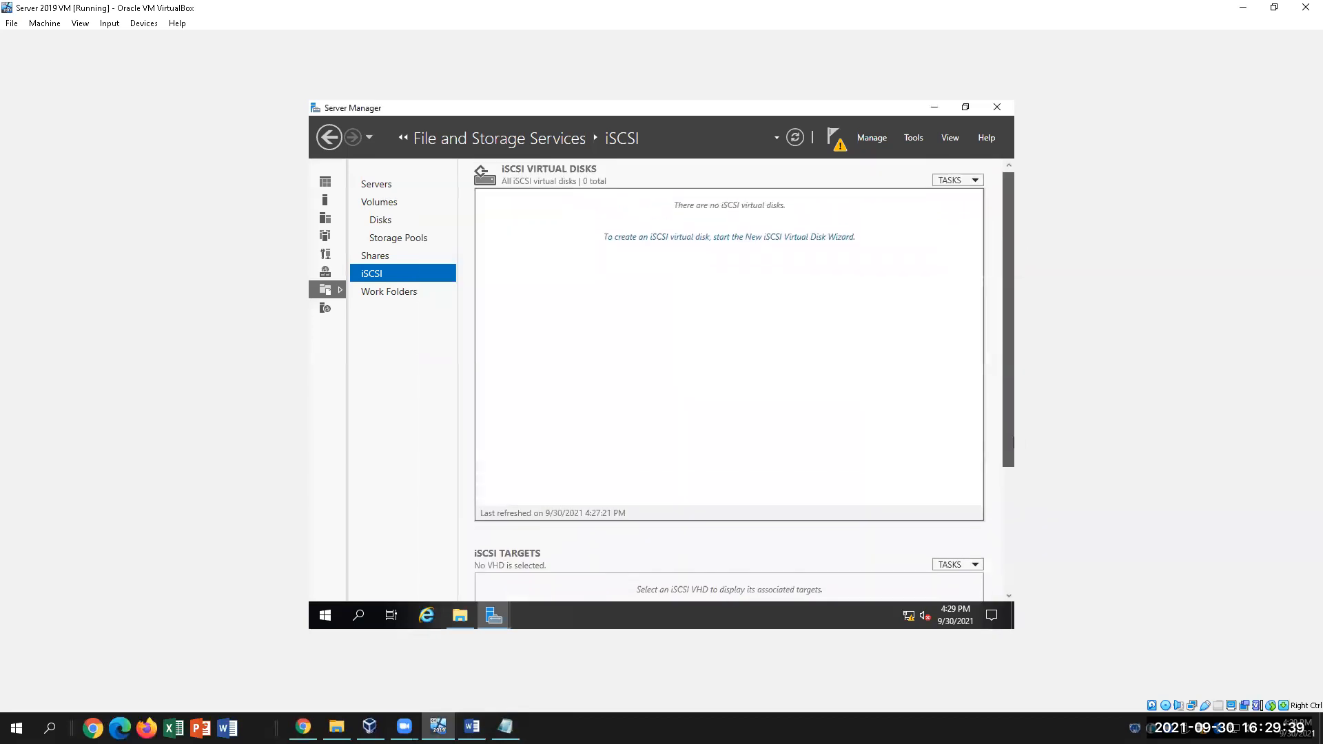
{"action": "left_click", "coordinate": [819, 240]}
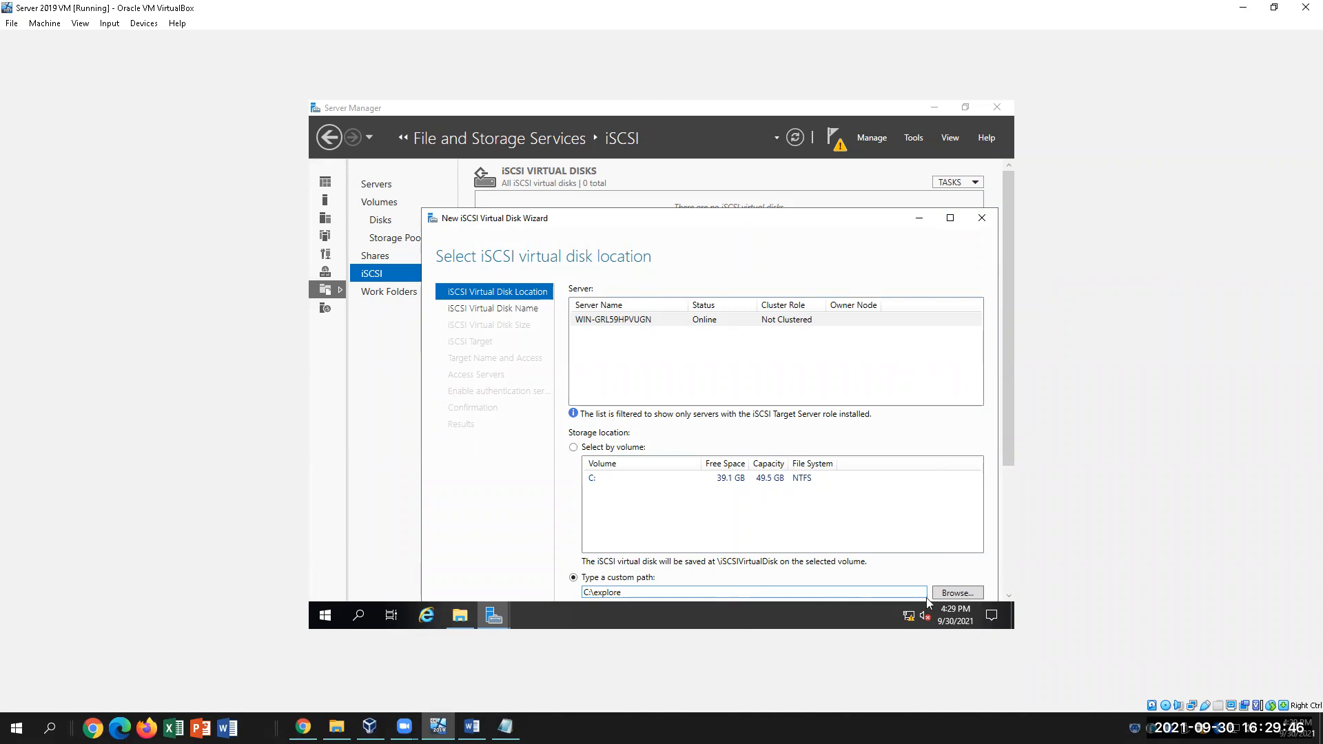
{"action": "left_click", "coordinate": [1009, 595]}
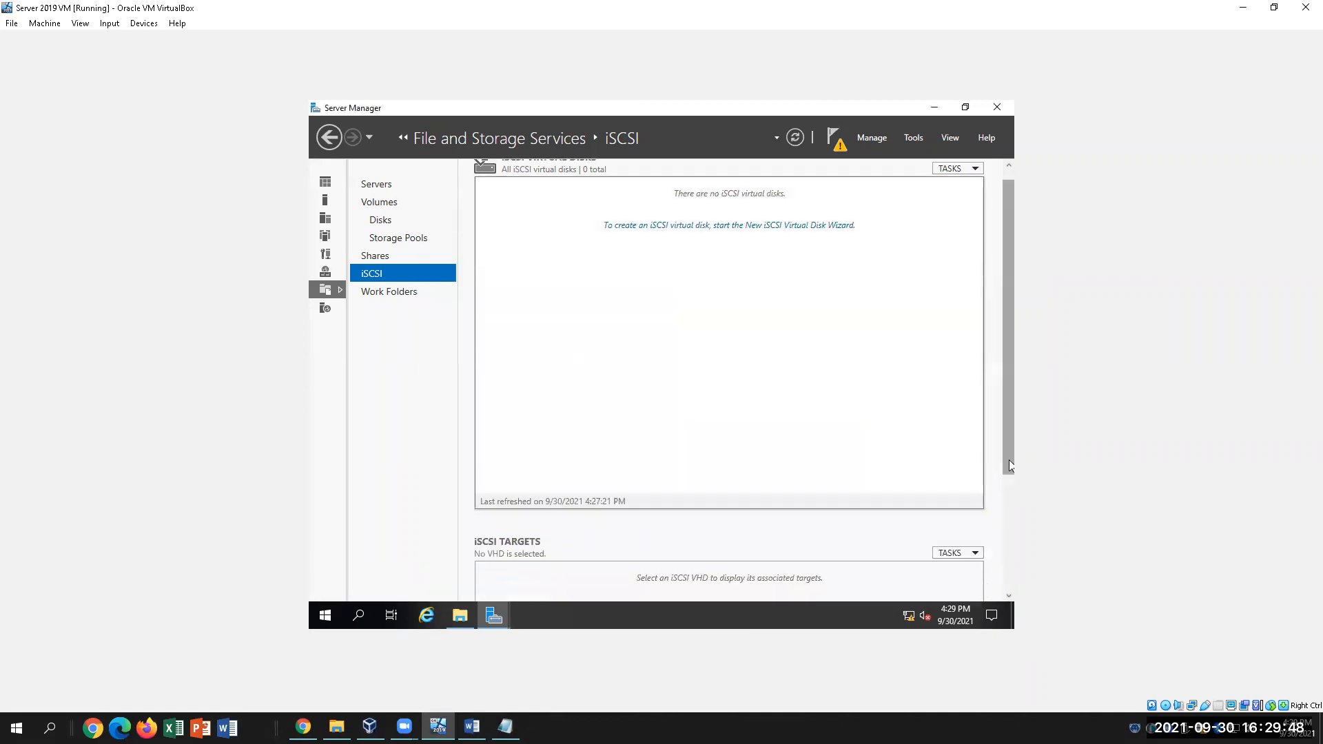
{"action": "left_click_drag", "start_coordinate": [1012, 466], "coordinate": [1011, 507]}
{"action": "scroll", "coordinate": [853, 517], "scroll_direction": "up", "scroll_amount": 3}
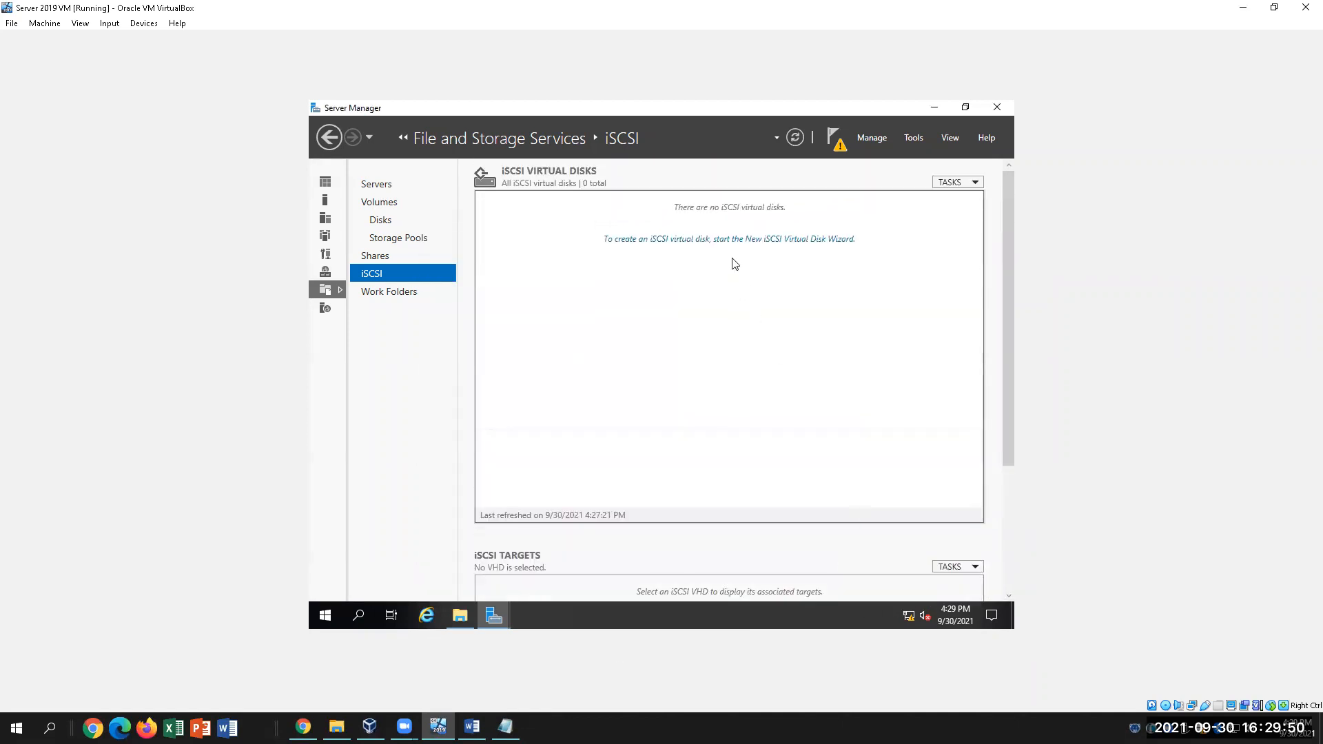
{"action": "left_click", "coordinate": [729, 240]}
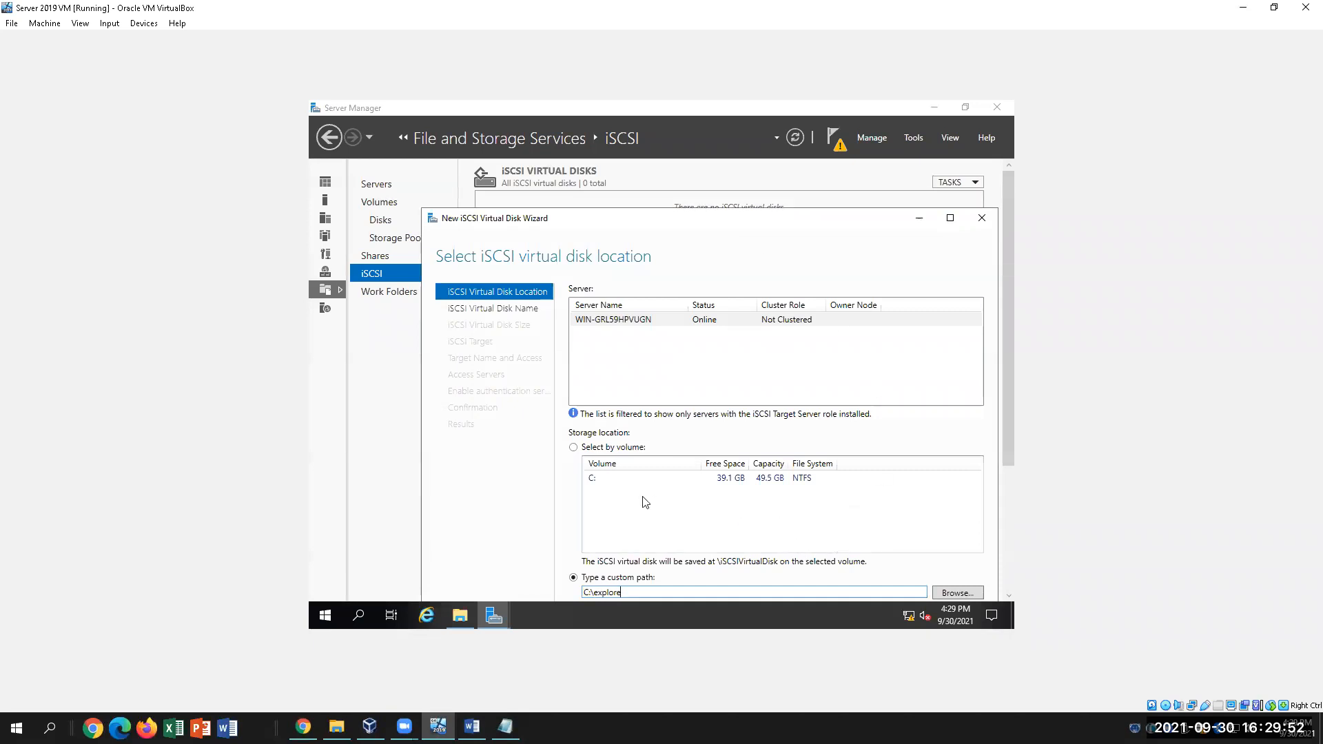
{"action": "left_click", "coordinate": [624, 483]}
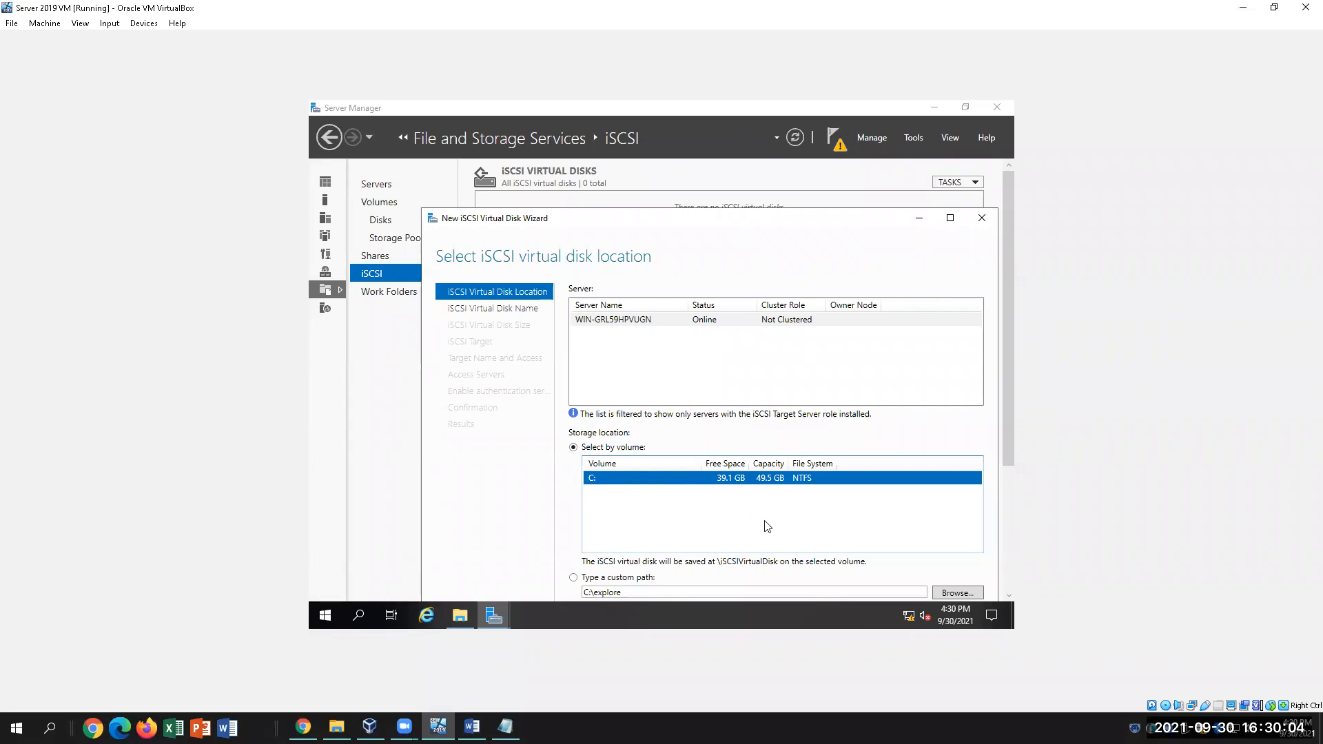
Reconfirm volume C: as the storage location and advance to the disk name page
{"action": "left_click", "coordinate": [513, 309]}
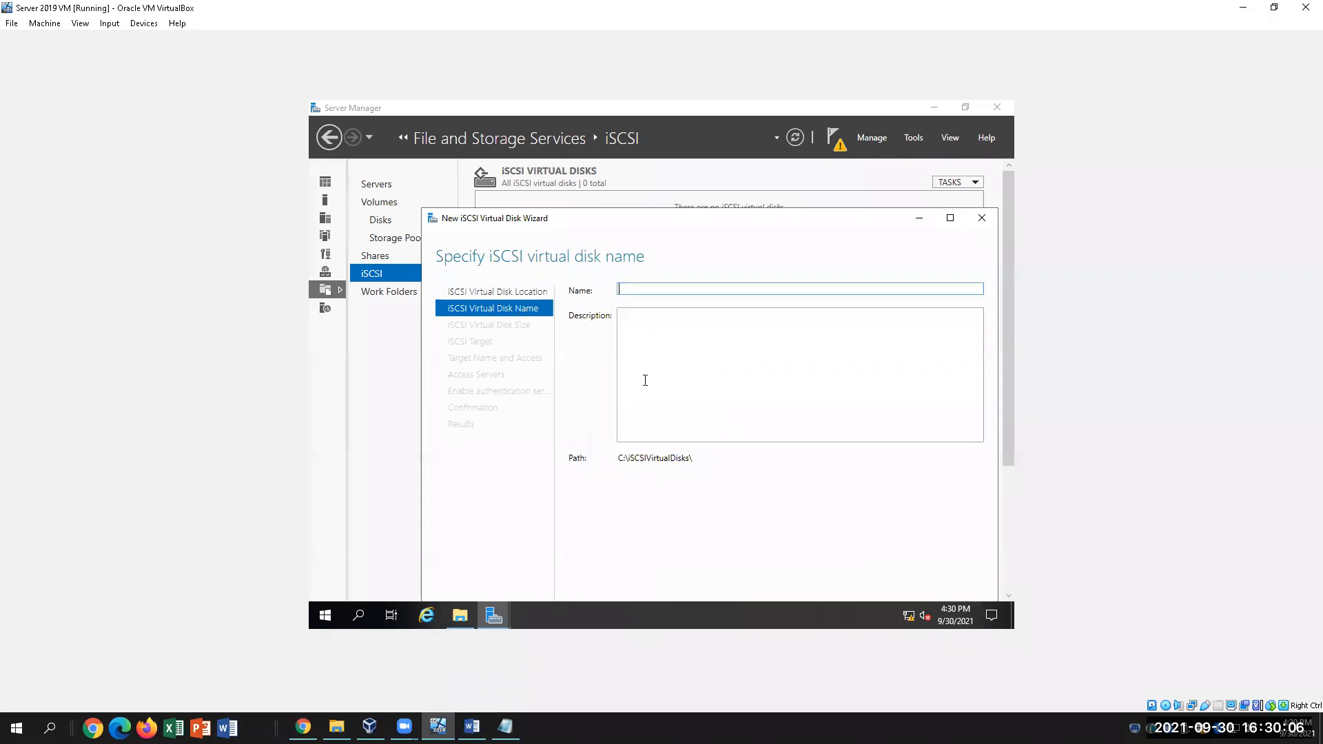
{"action": "left_click", "coordinate": [520, 295]}
{"action": "left_click", "coordinate": [705, 480]}
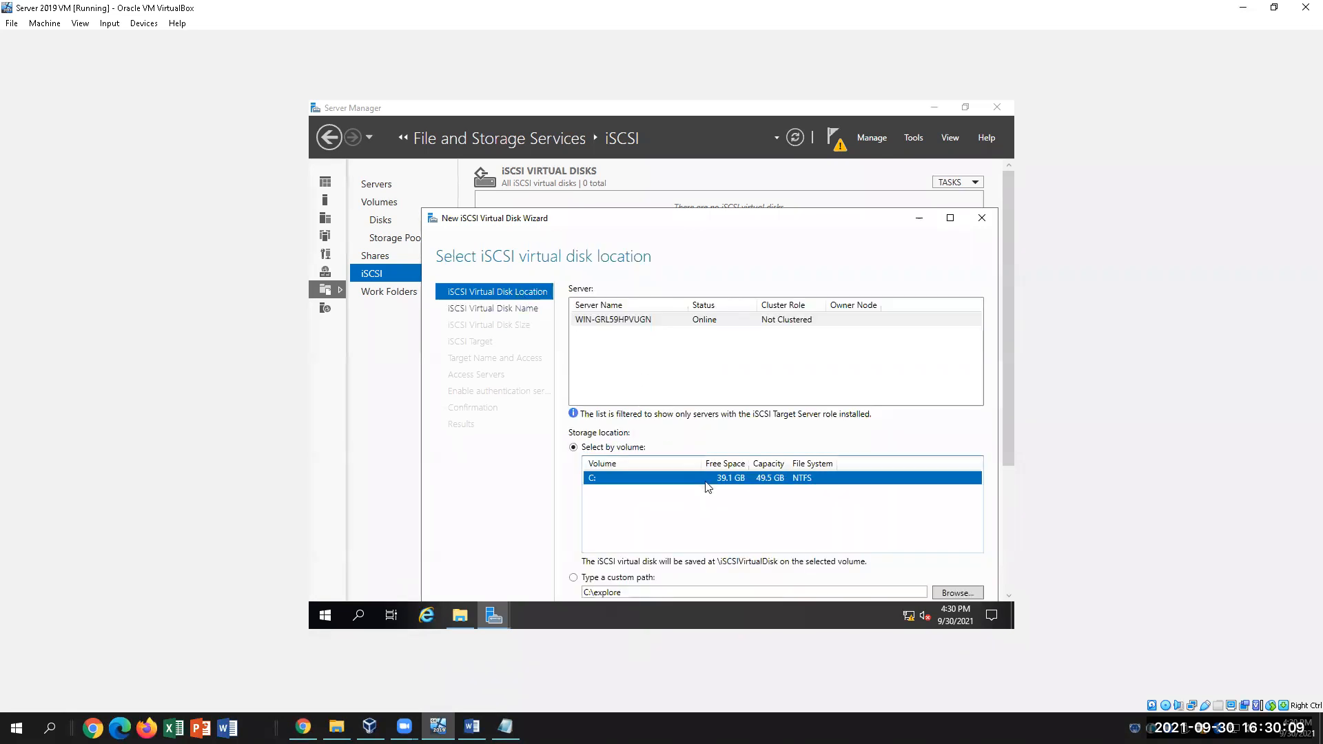
{"action": "left_click", "coordinate": [502, 314]}
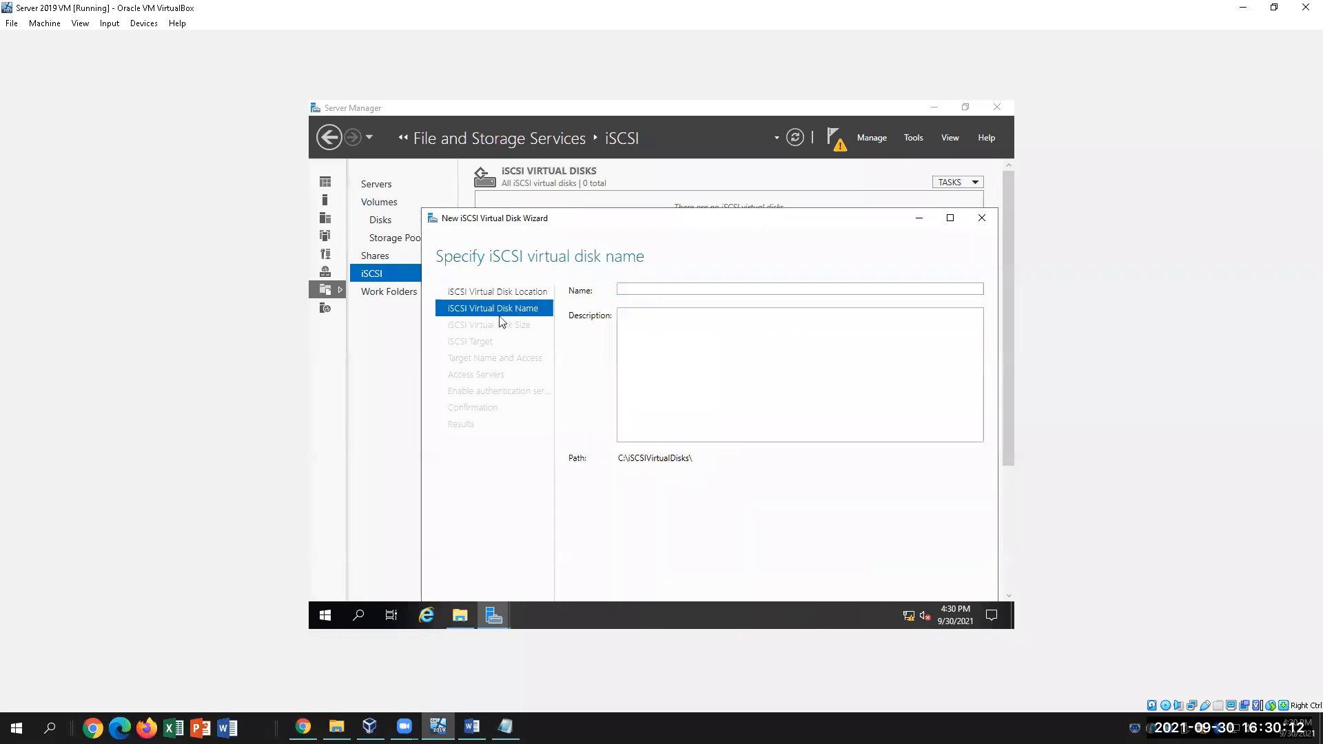
Name the virtual disk TestTarget1, giving path C:\iSCSIVirtualDisks\TestTarget1.vhdx
{"action": "left_click", "coordinate": [663, 290]}
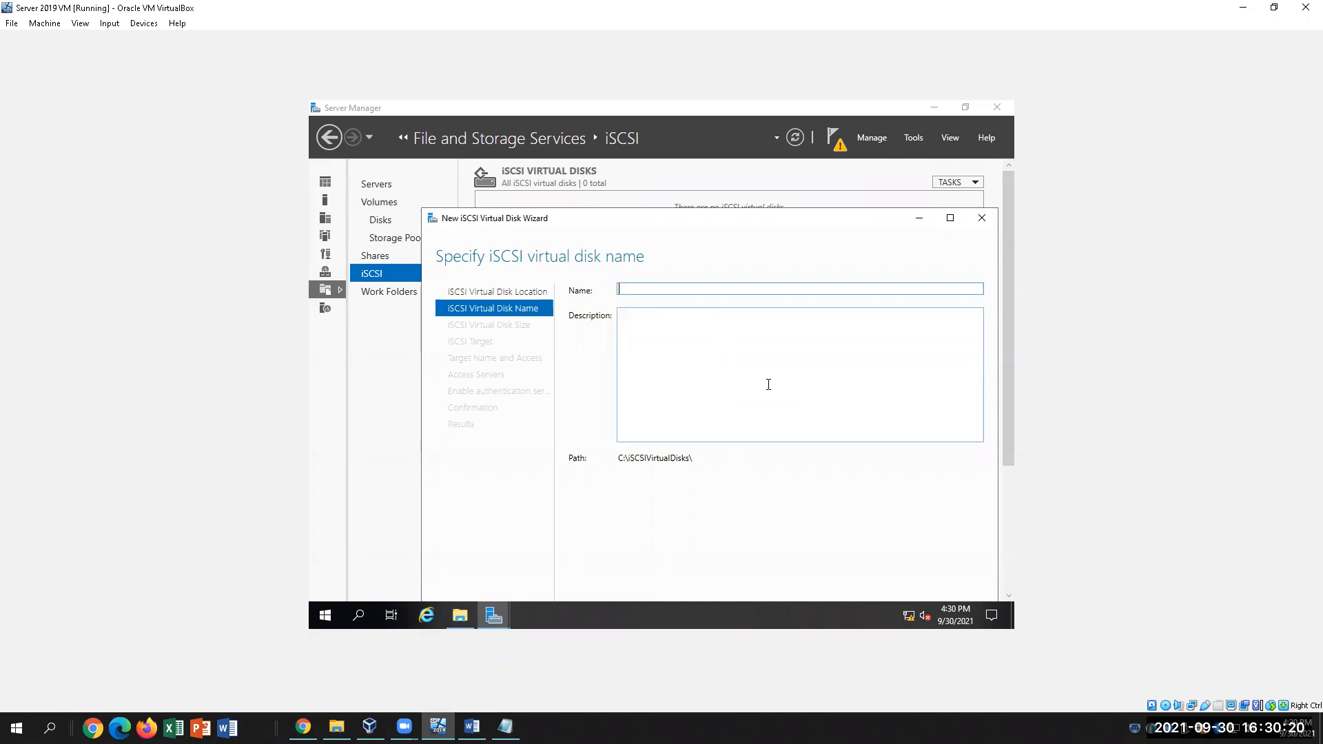
{"action": "type", "text": "TestTarget"}
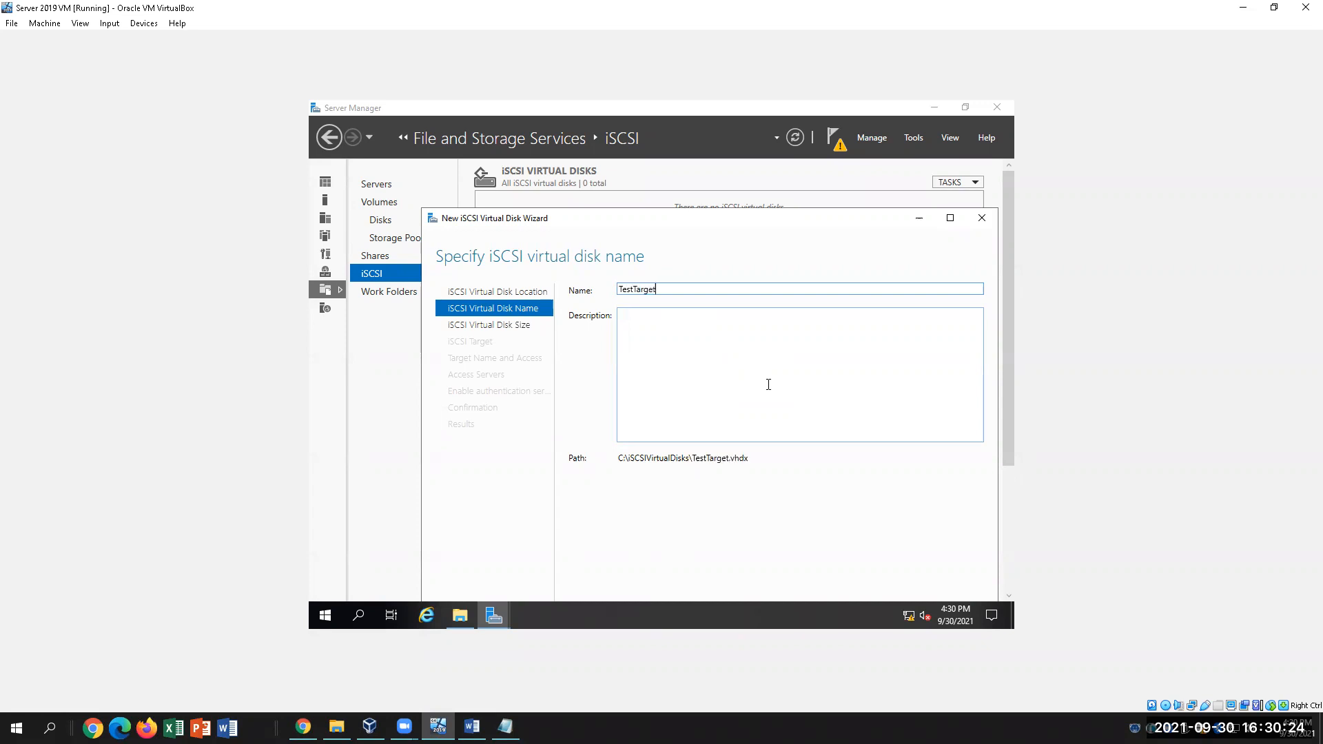
{"action": "type", "text": "1"}
{"action": "left_click", "coordinate": [1006, 410]}
{"action": "left_click_drag", "start_coordinate": [1006, 418], "coordinate": [1007, 419]}
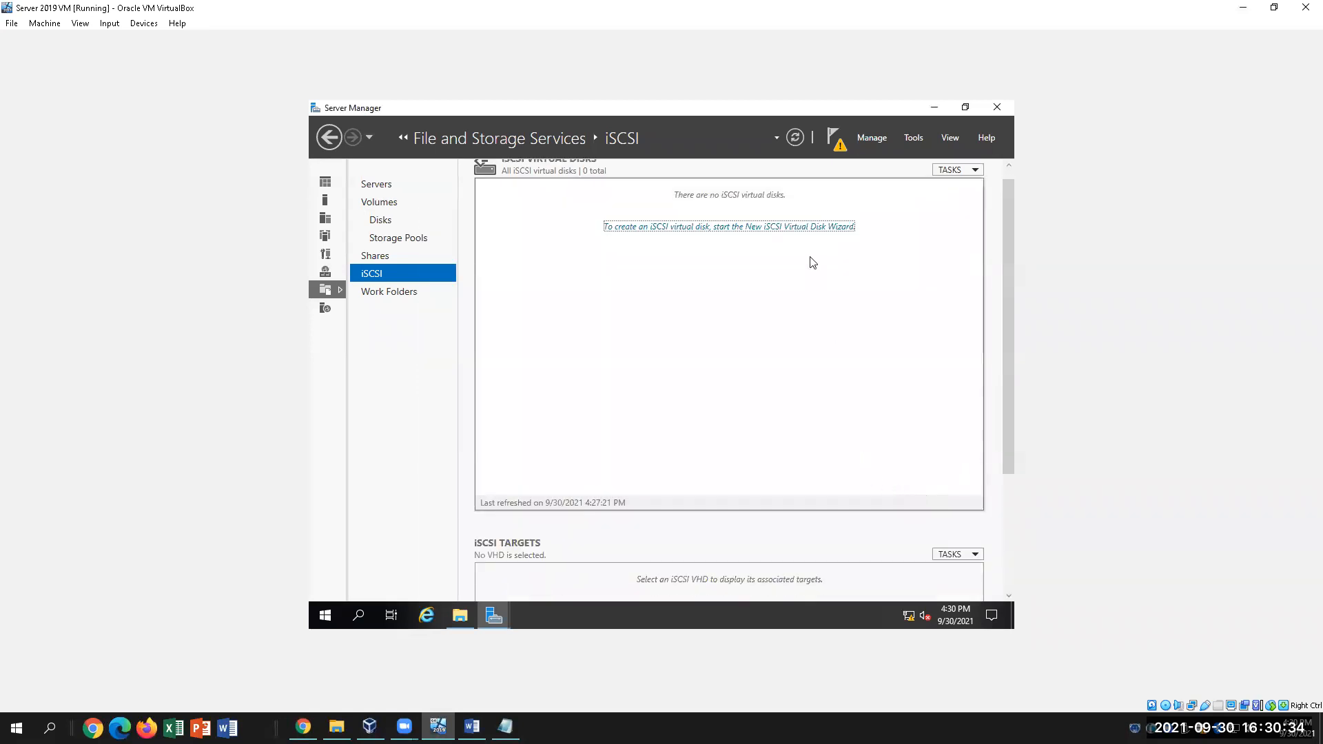
{"action": "left_click", "coordinate": [808, 229]}
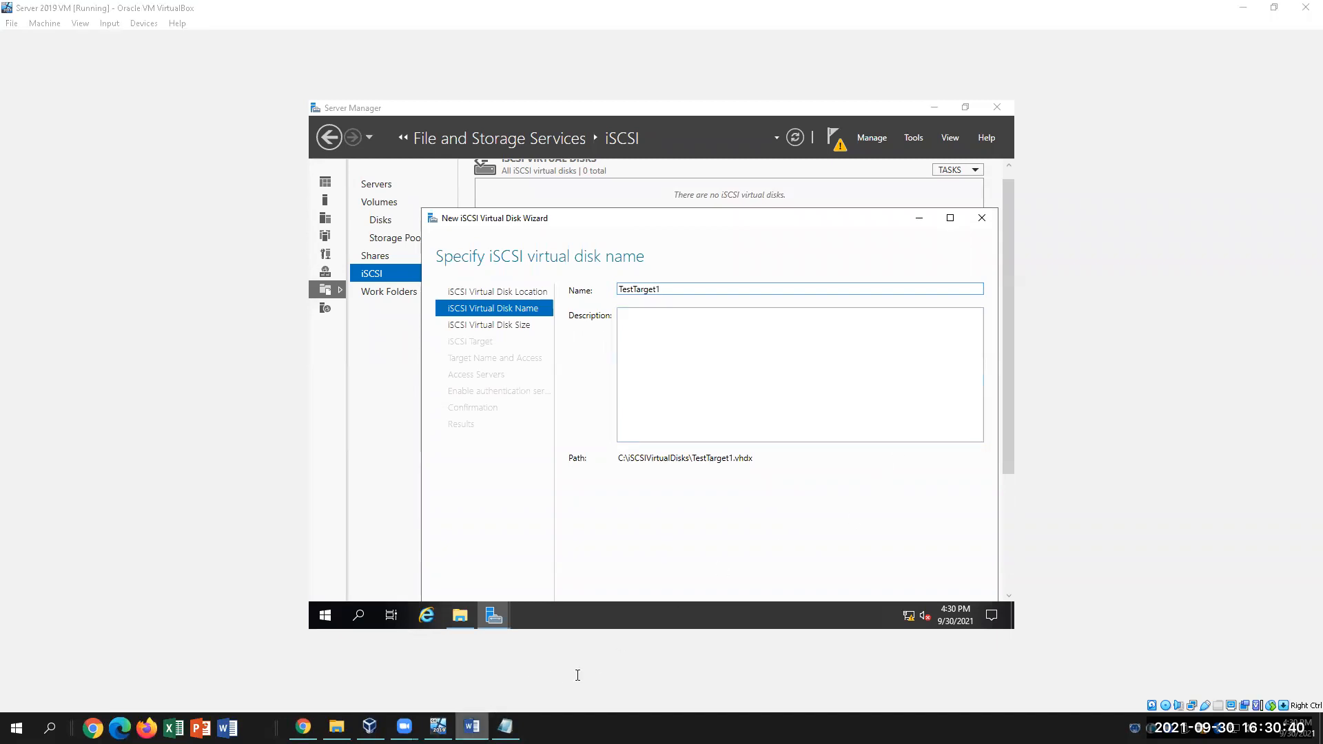
{"action": "left_click", "coordinate": [471, 726]}
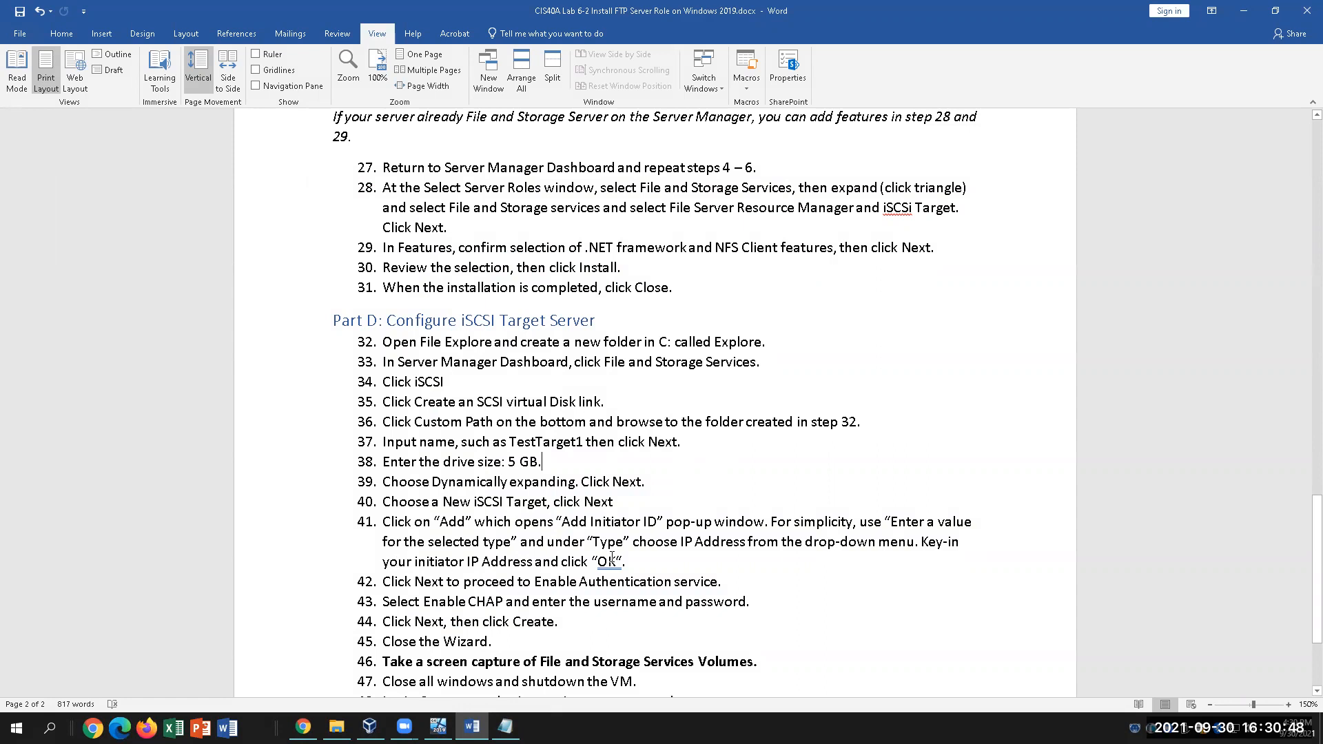
Decline cancelling the wizard, reposition it, and accept TestTarget1 to reach the disk size page
{"action": "left_click", "coordinate": [438, 727]}
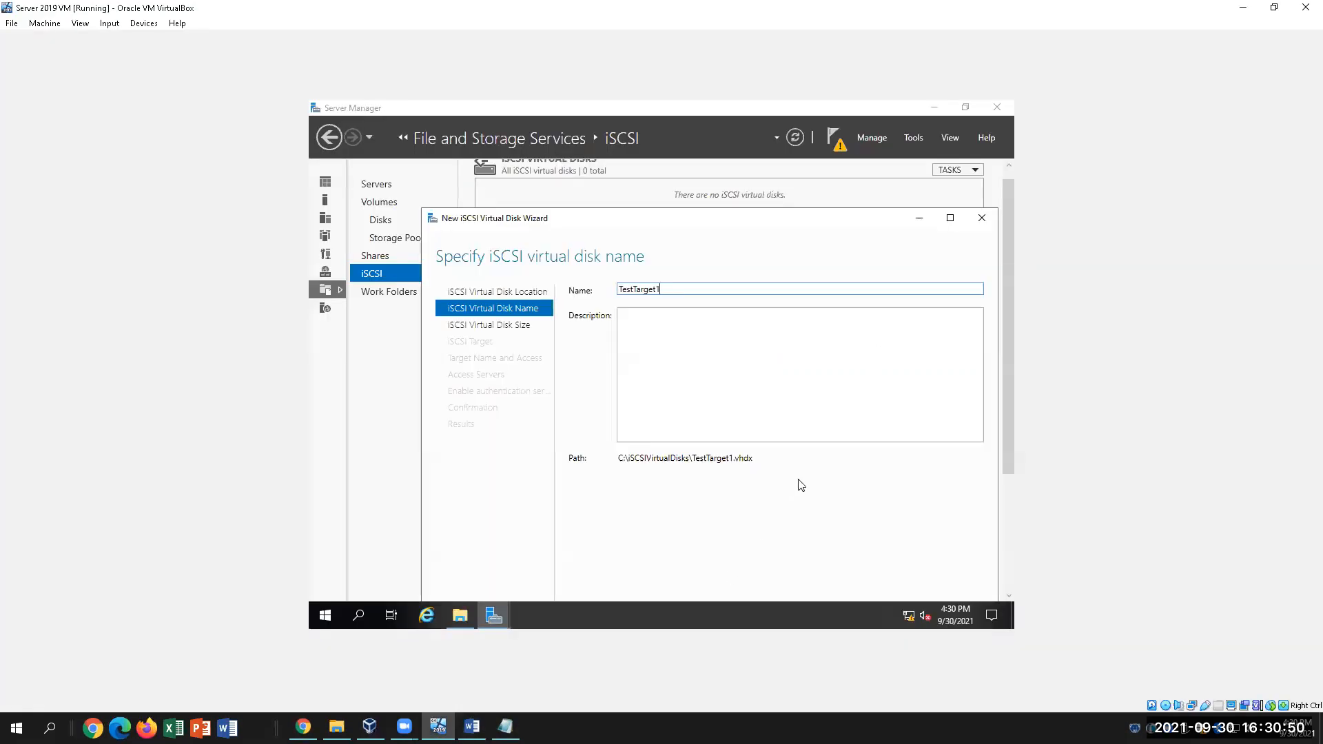
{"action": "left_click_drag", "start_coordinate": [1008, 451], "coordinate": [1012, 494]}
{"action": "scroll", "coordinate": [1012, 494], "scroll_direction": "up", "scroll_amount": 3}
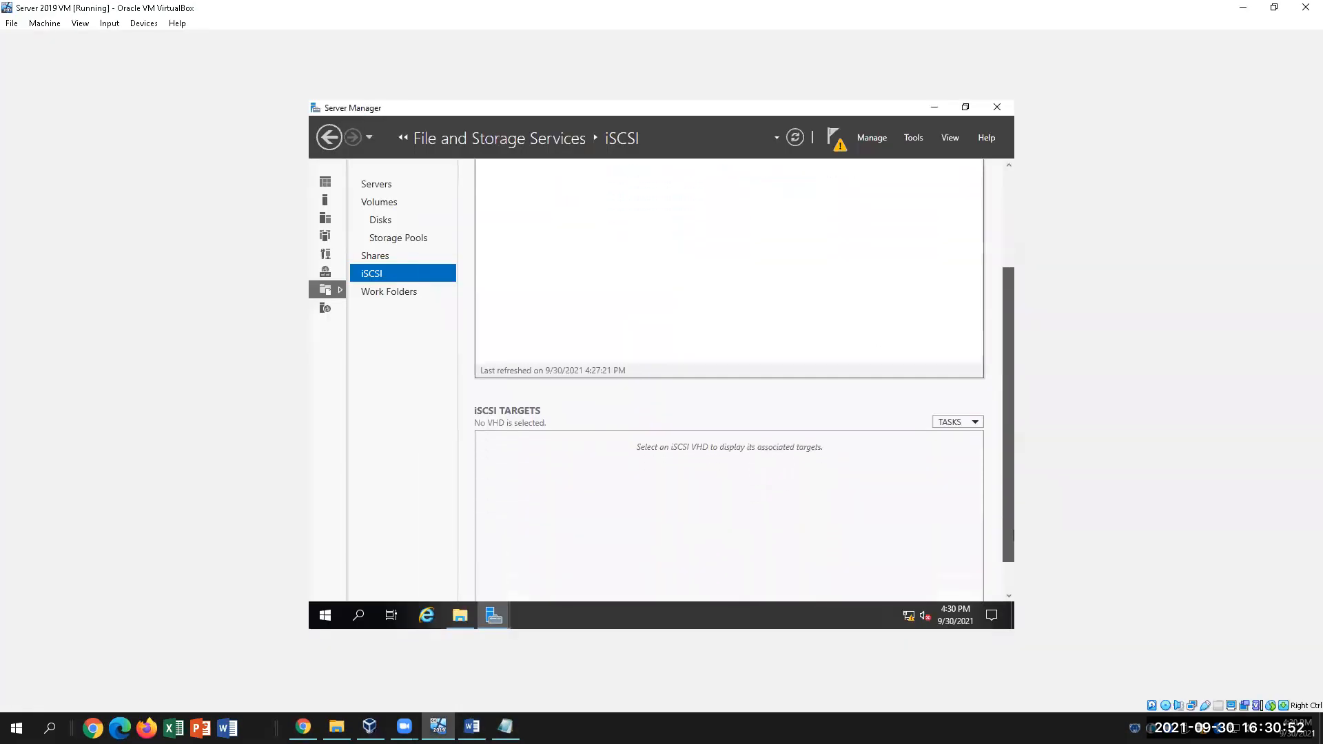
{"action": "left_click", "coordinate": [834, 238]}
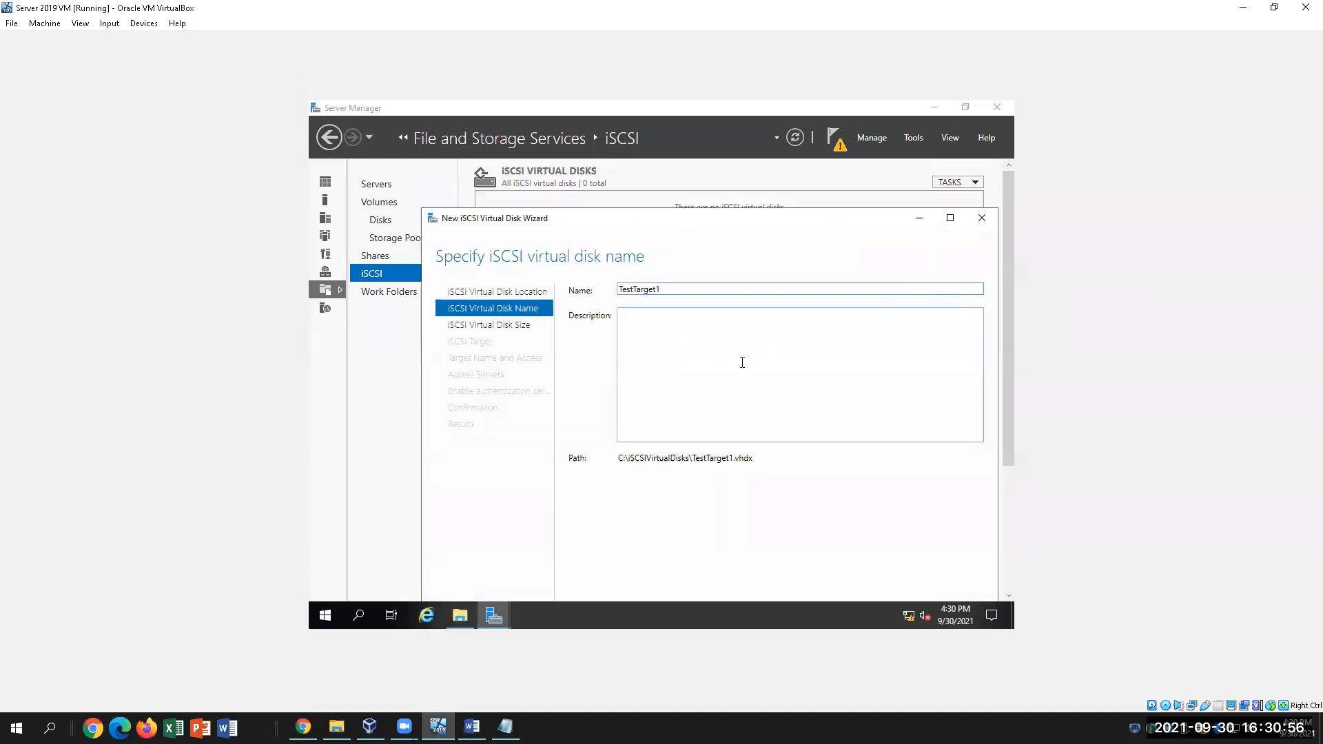
{"action": "left_click", "coordinate": [982, 218]}
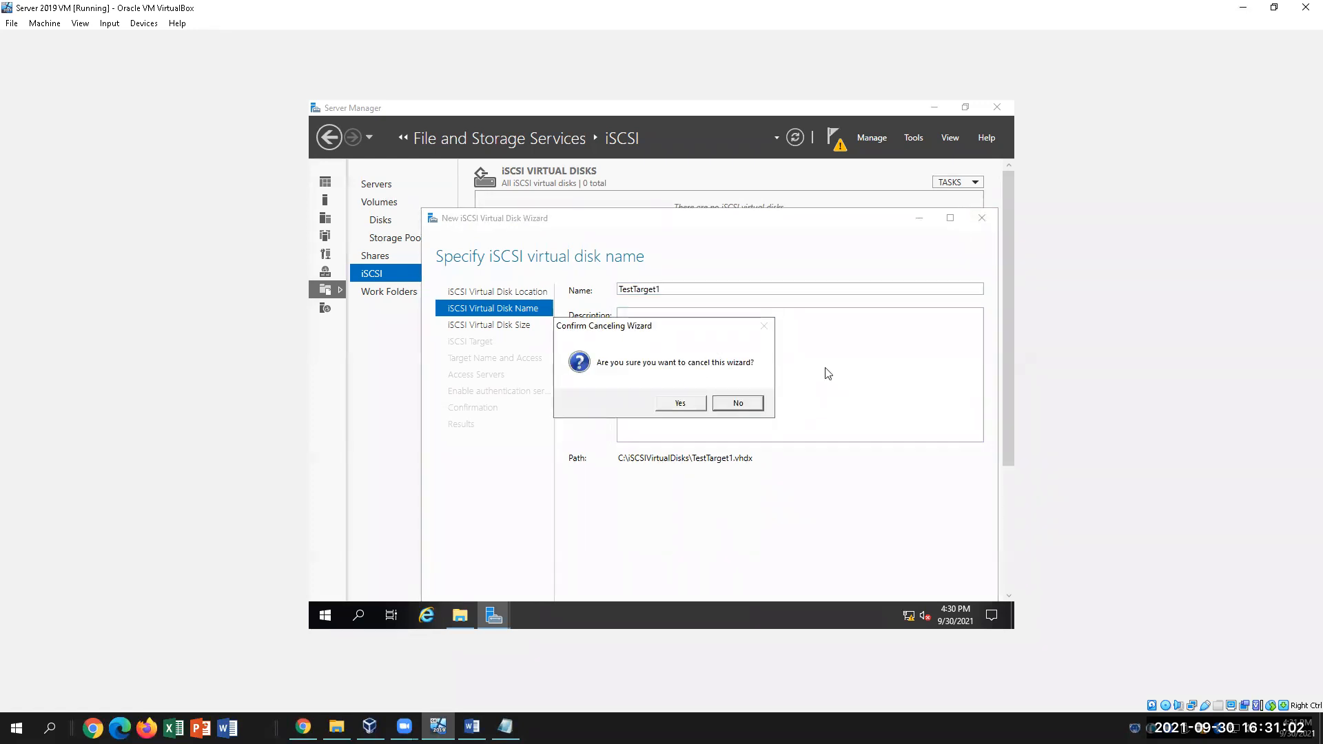
{"action": "left_click", "coordinate": [738, 403]}
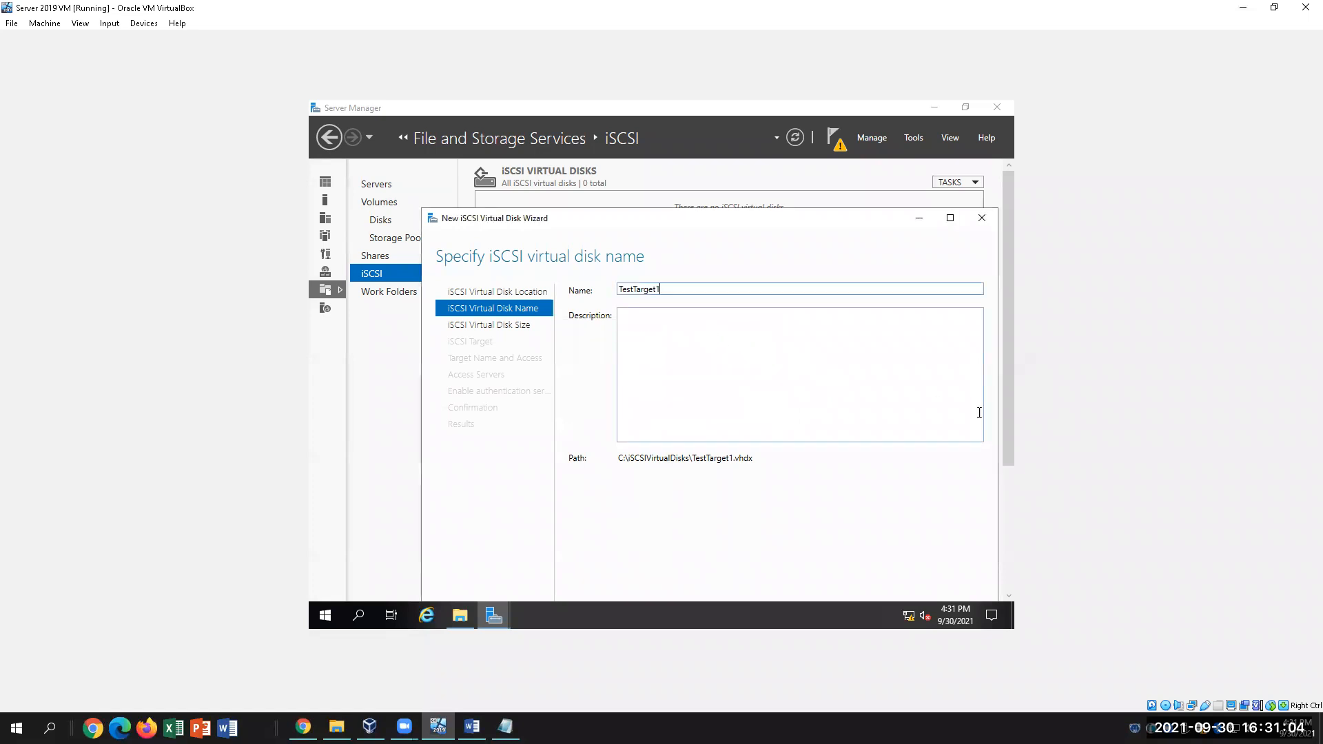
{"action": "left_click_drag", "start_coordinate": [714, 215], "coordinate": [659, 169]}
{"action": "left_click", "coordinate": [769, 586]}
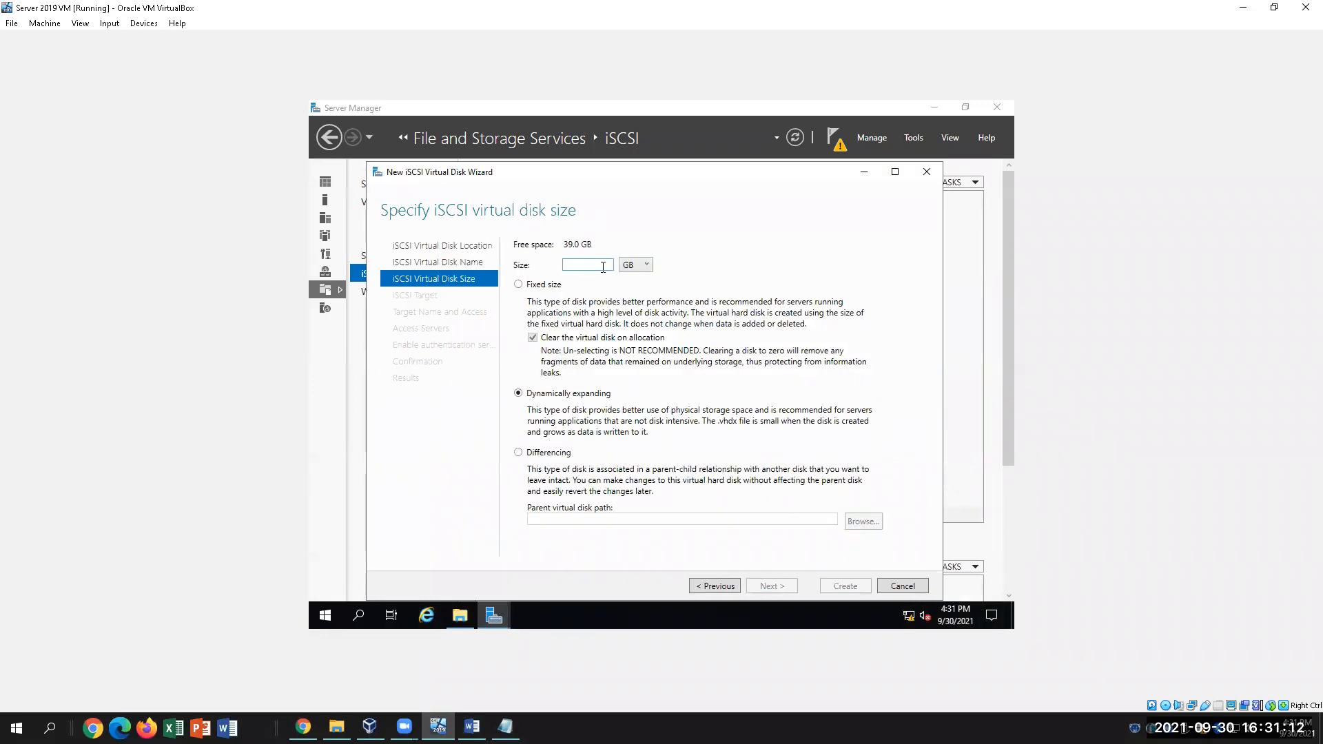
Make the disk 5 GB, dynamically expanding, and advance to the Assign iSCSI target step
{"action": "type", "text": "5"}
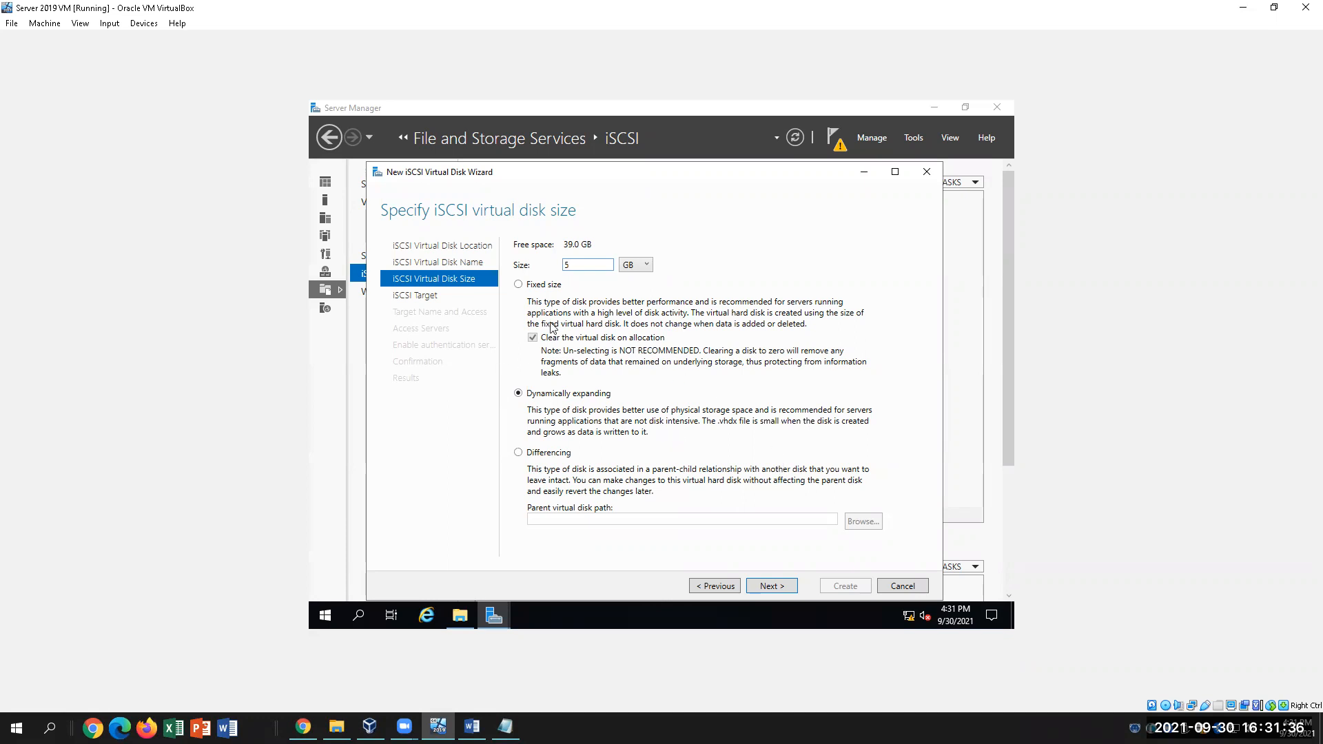
{"action": "left_click", "coordinate": [472, 727]}
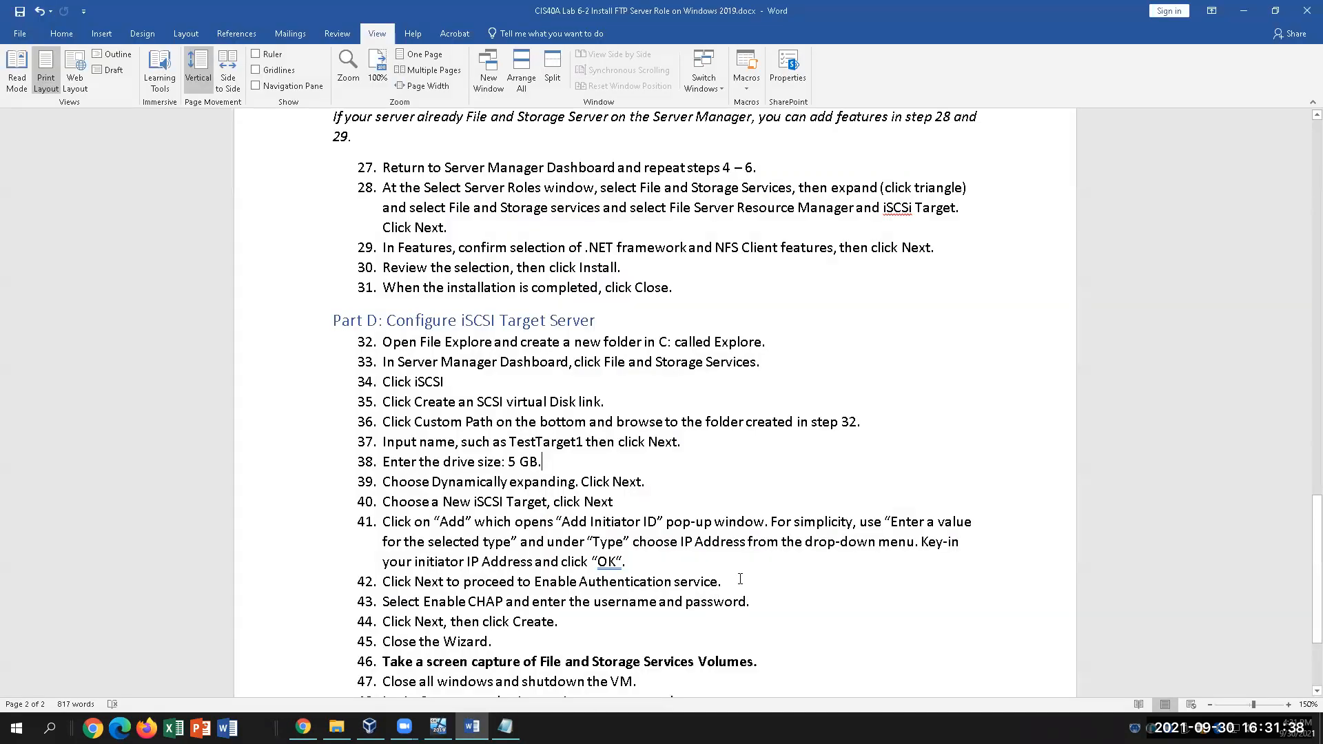
{"action": "left_click_drag", "start_coordinate": [653, 482], "coordinate": [382, 482]}
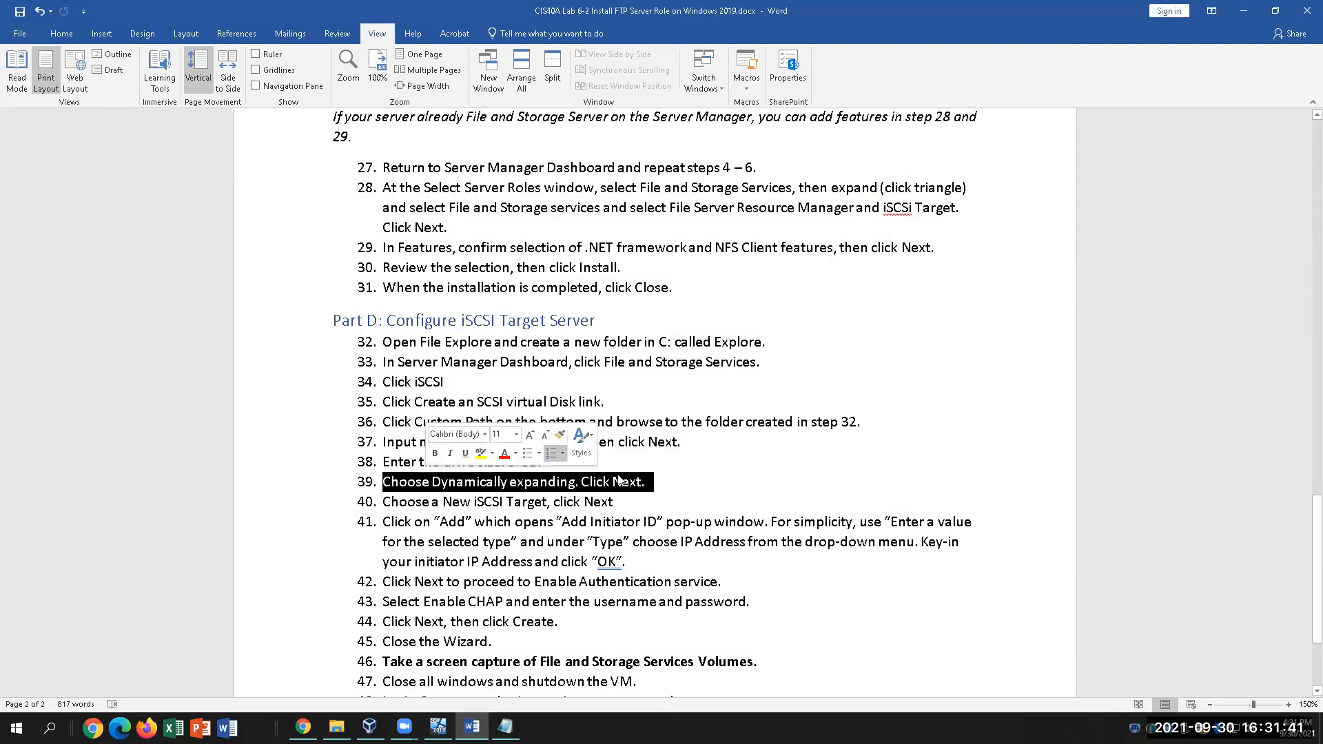
{"action": "left_click", "coordinate": [627, 509]}
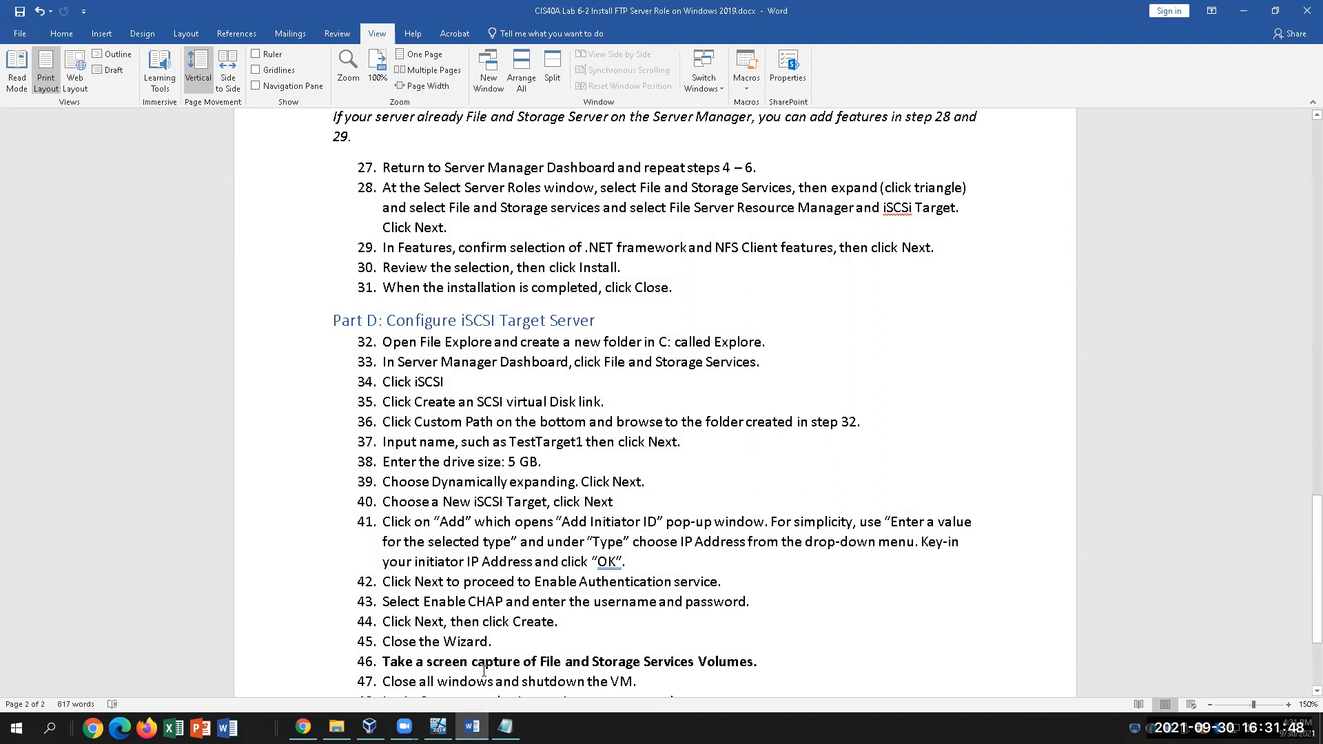
{"action": "left_click", "coordinate": [439, 727]}
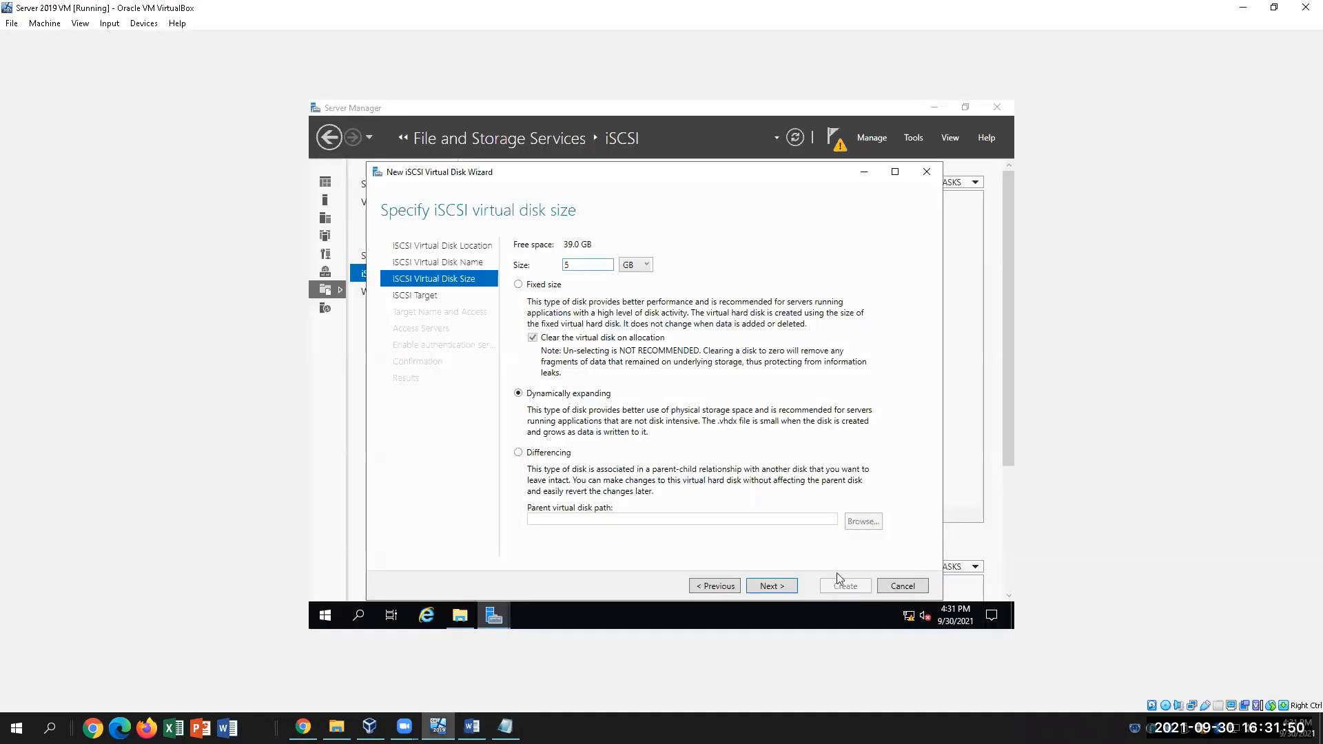
{"action": "left_click", "coordinate": [772, 586]}
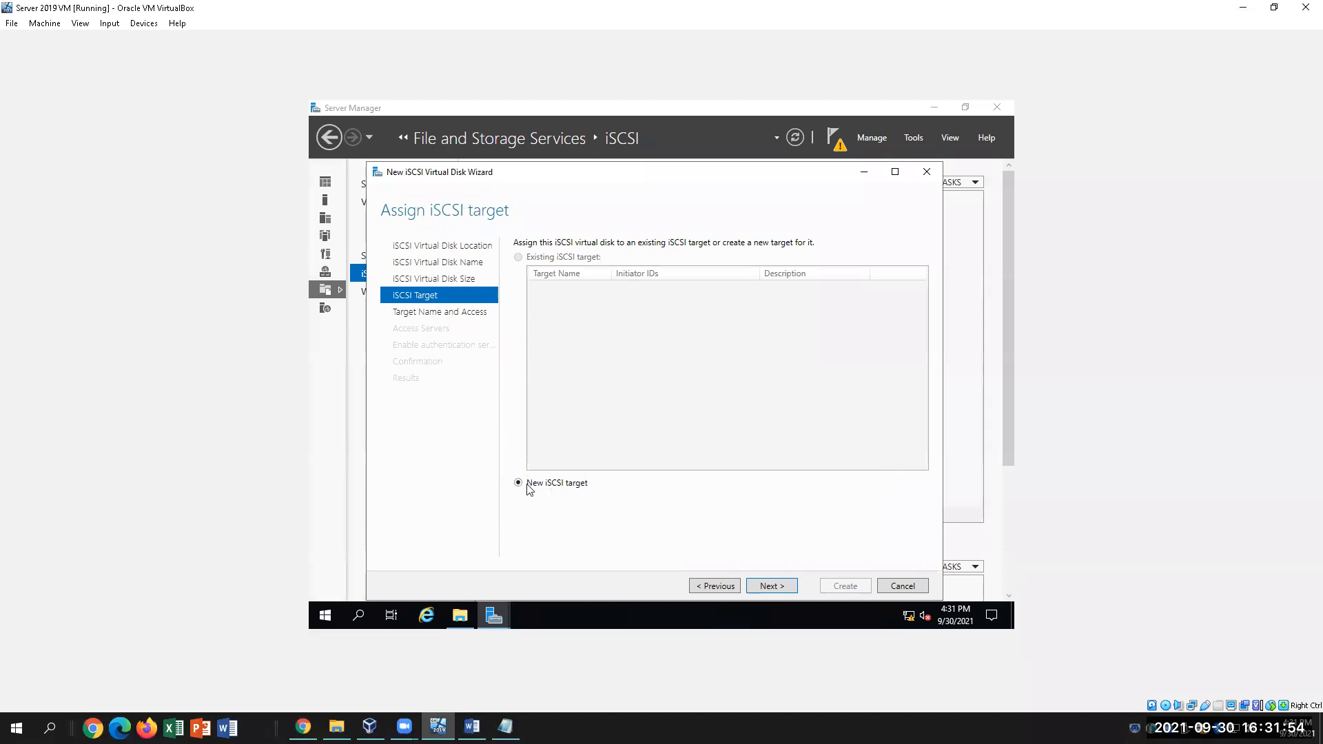
Create a new iSCSI target named Target1 and advance to the access servers step
{"action": "left_click", "coordinate": [770, 590]}
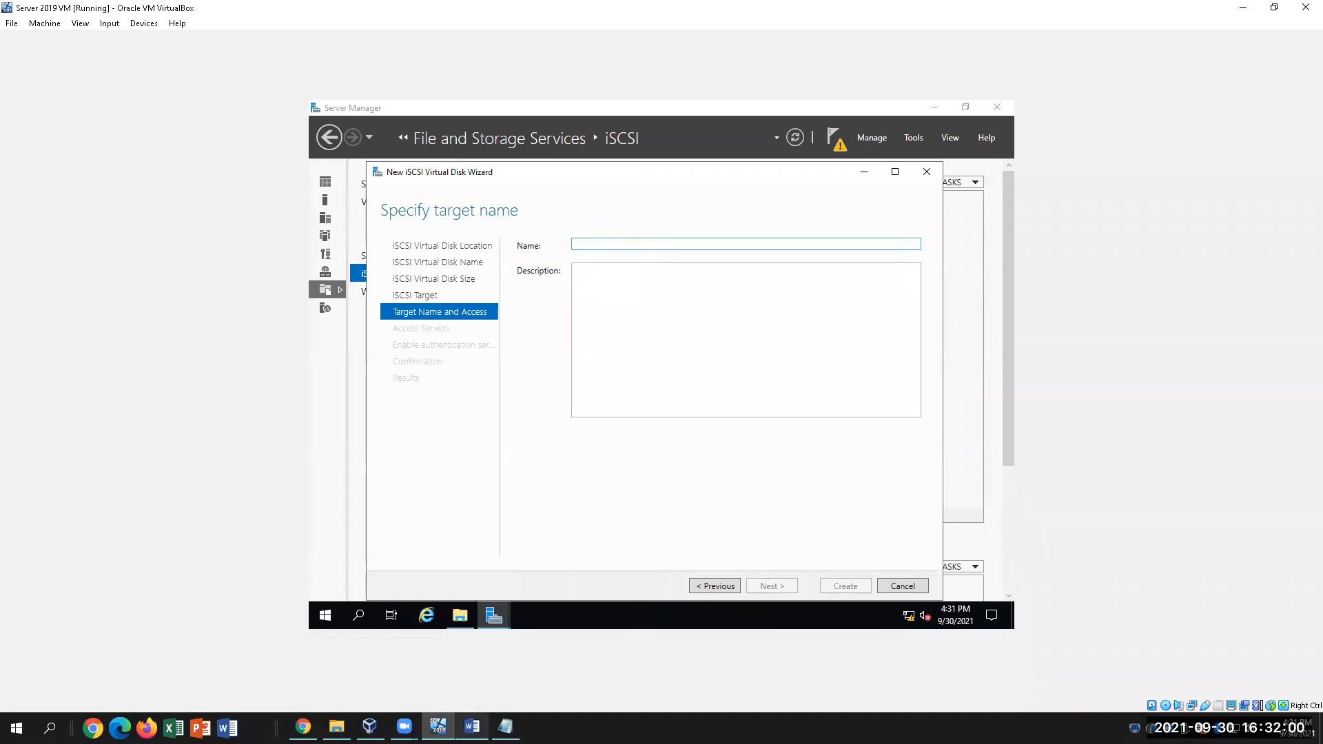
{"action": "left_click", "coordinate": [472, 726]}
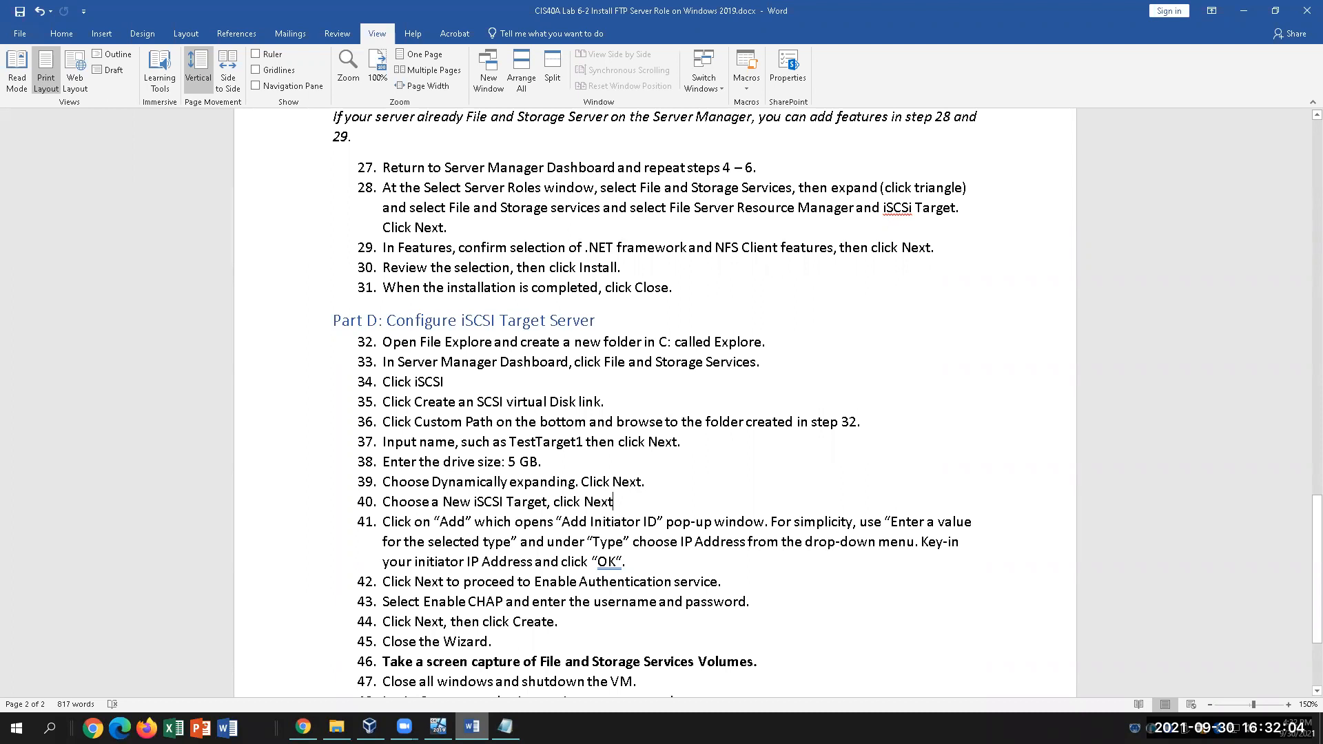
{"action": "key", "text": "alt+Tab"}
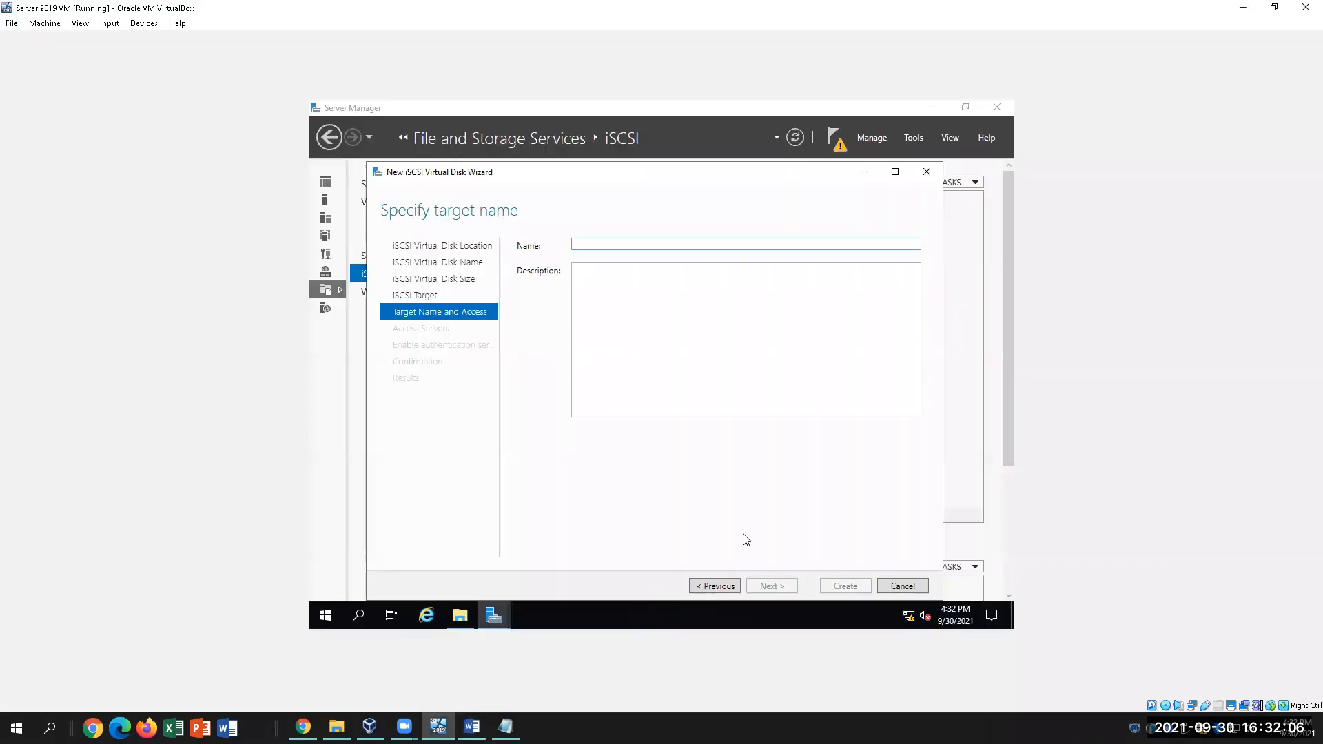
{"action": "left_click", "coordinate": [713, 587]}
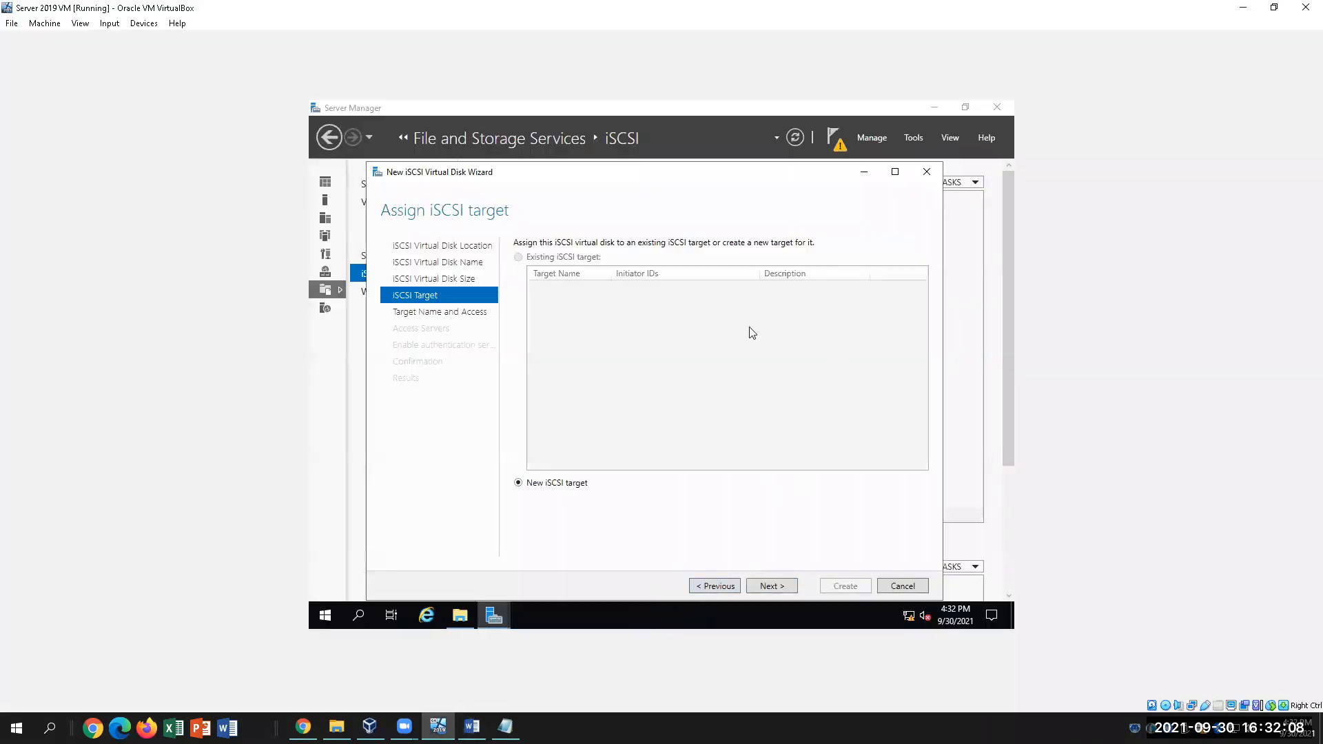
{"action": "left_click", "coordinate": [772, 587]}
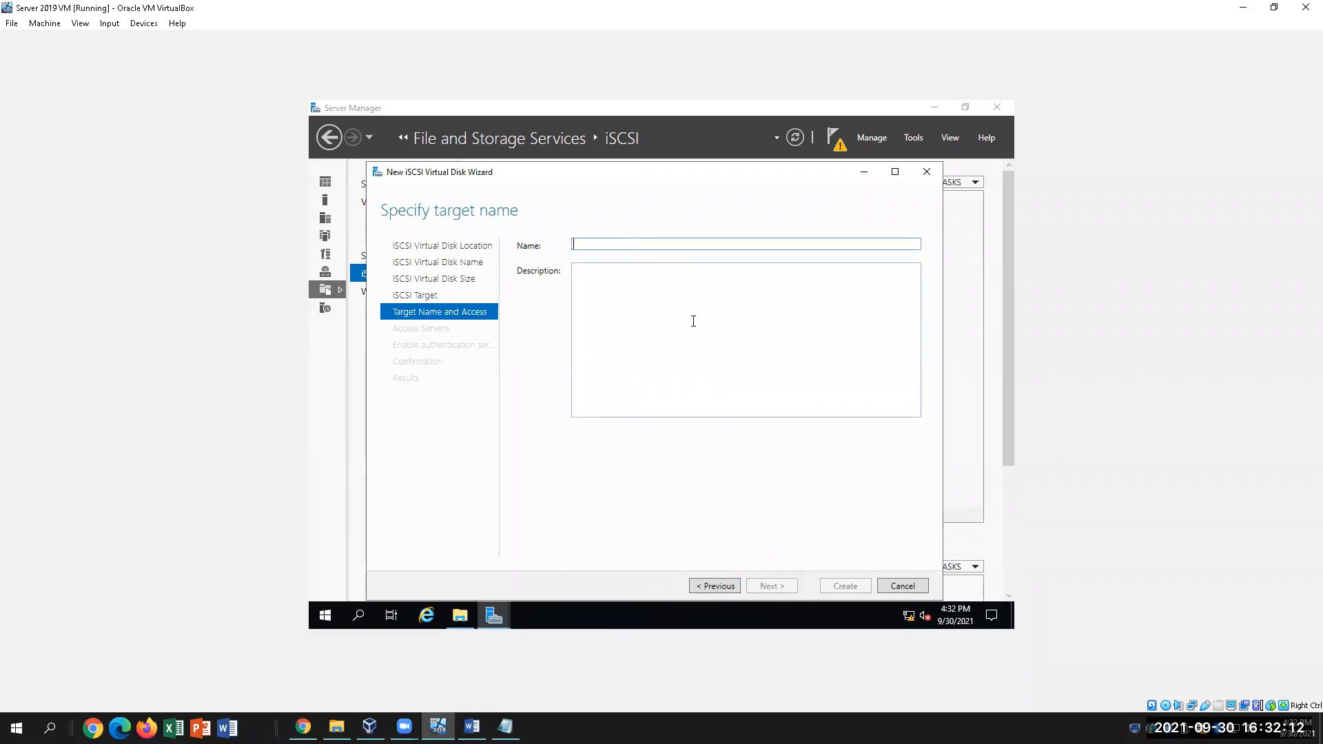
{"action": "type", "text": "Targe"}
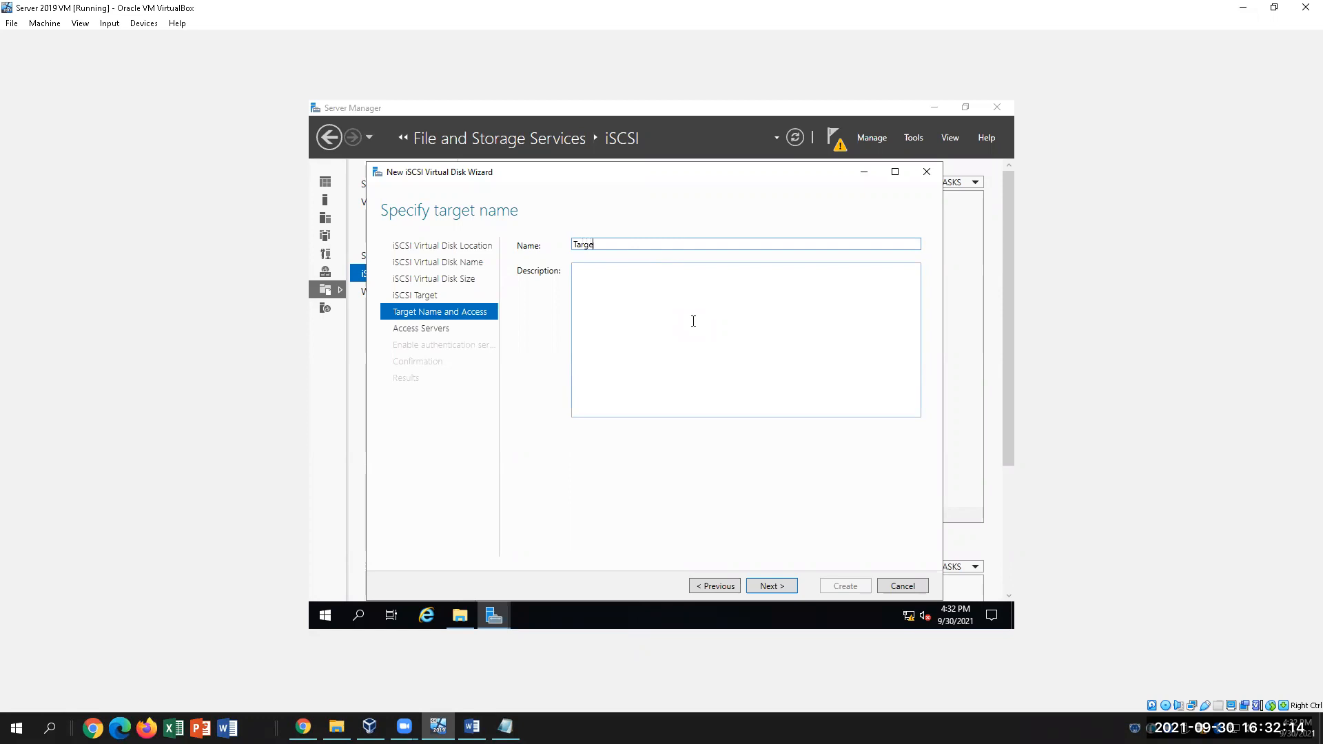
{"action": "type", "text": "t11"}
{"action": "left_click", "coordinate": [784, 586]}
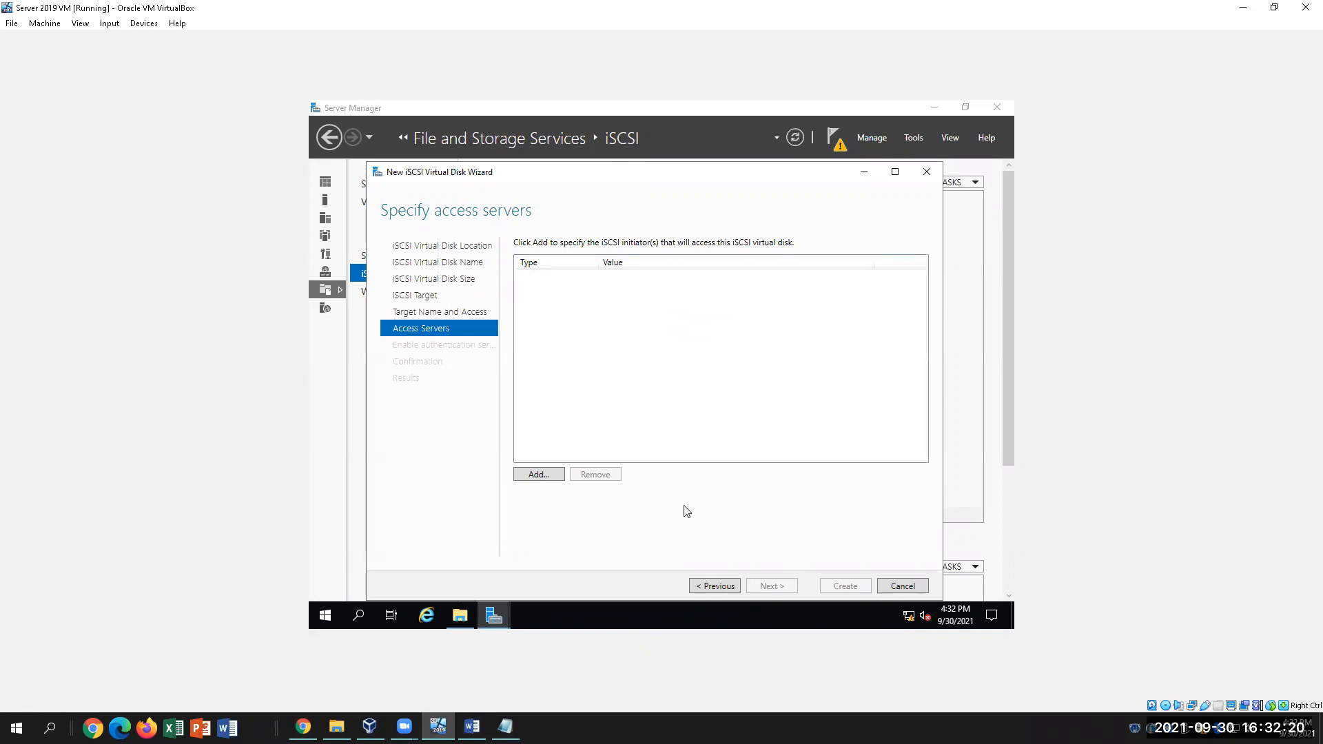
Open the Add initiator ID dialog and review step 41 in the lab guide
{"action": "left_click", "coordinate": [551, 475]}
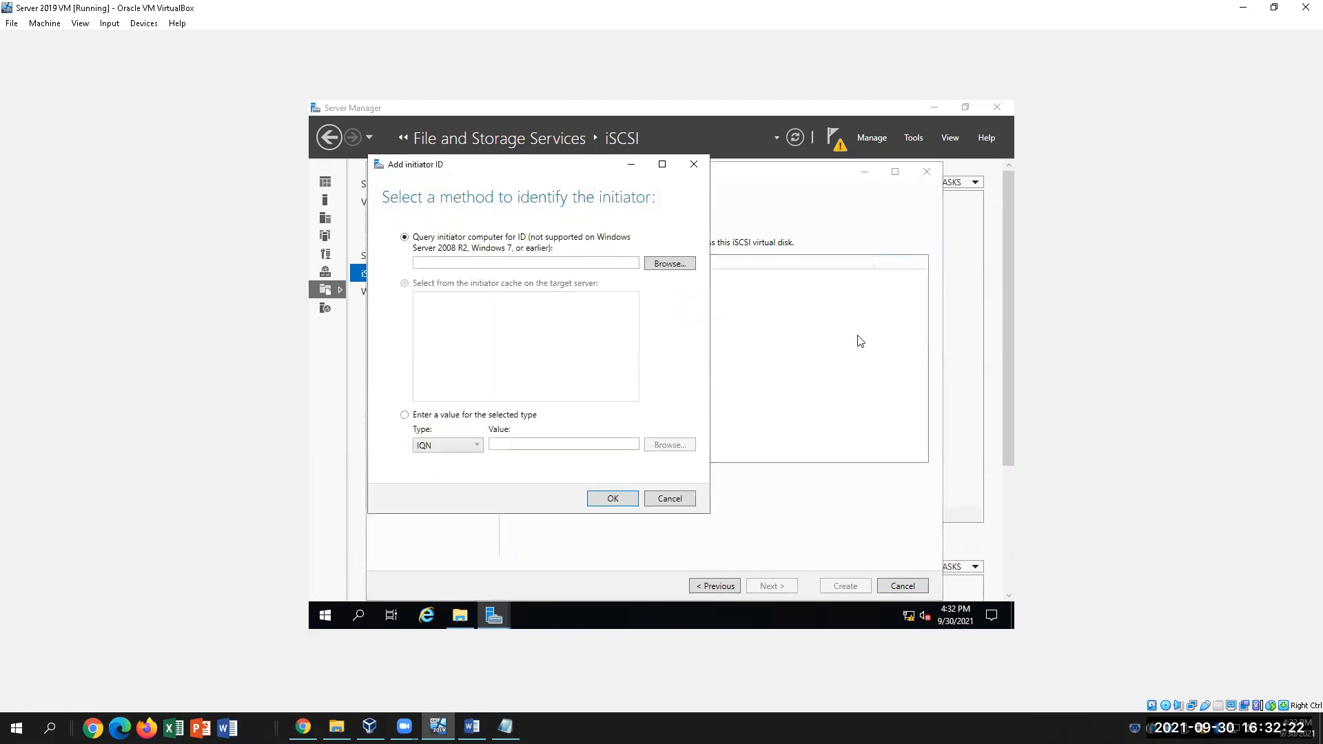
{"action": "left_click_drag", "start_coordinate": [543, 166], "coordinate": [782, 205]}
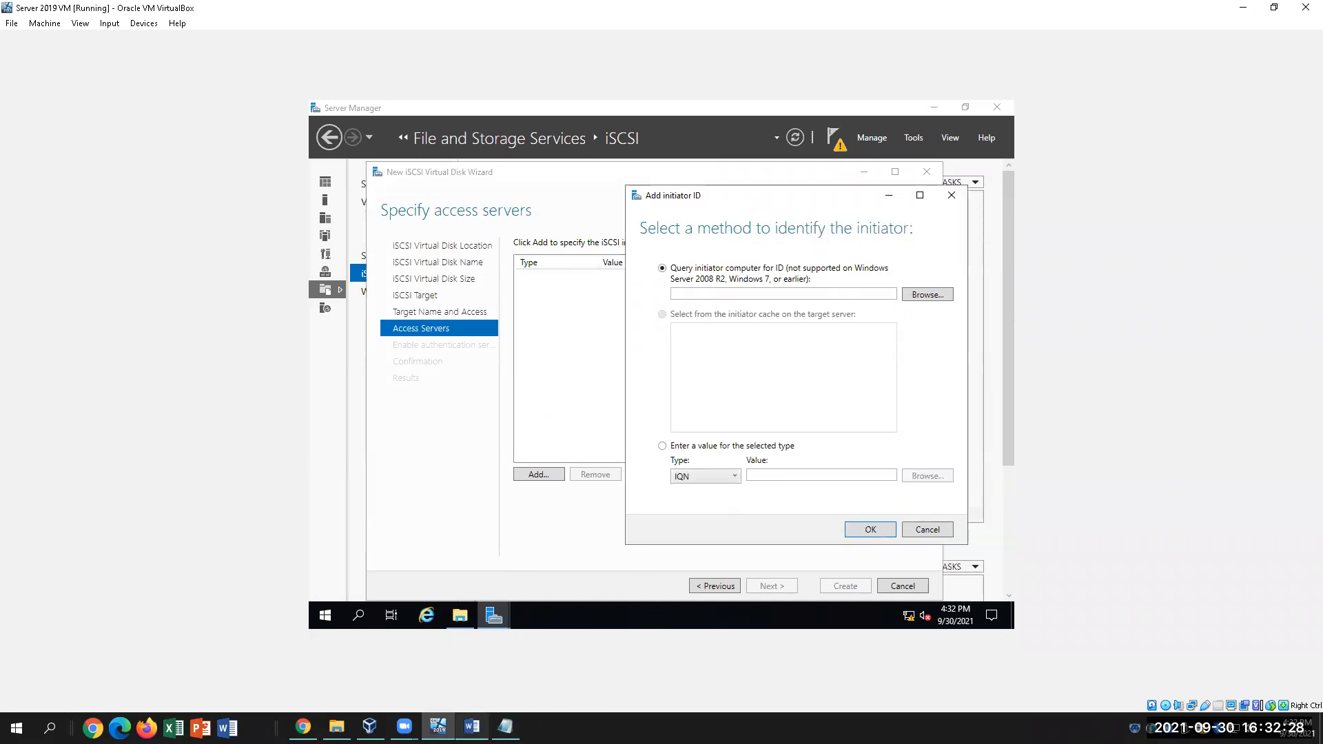
{"action": "left_click", "coordinate": [471, 726]}
{"action": "left_click_drag", "start_coordinate": [456, 522], "coordinate": [657, 522]}
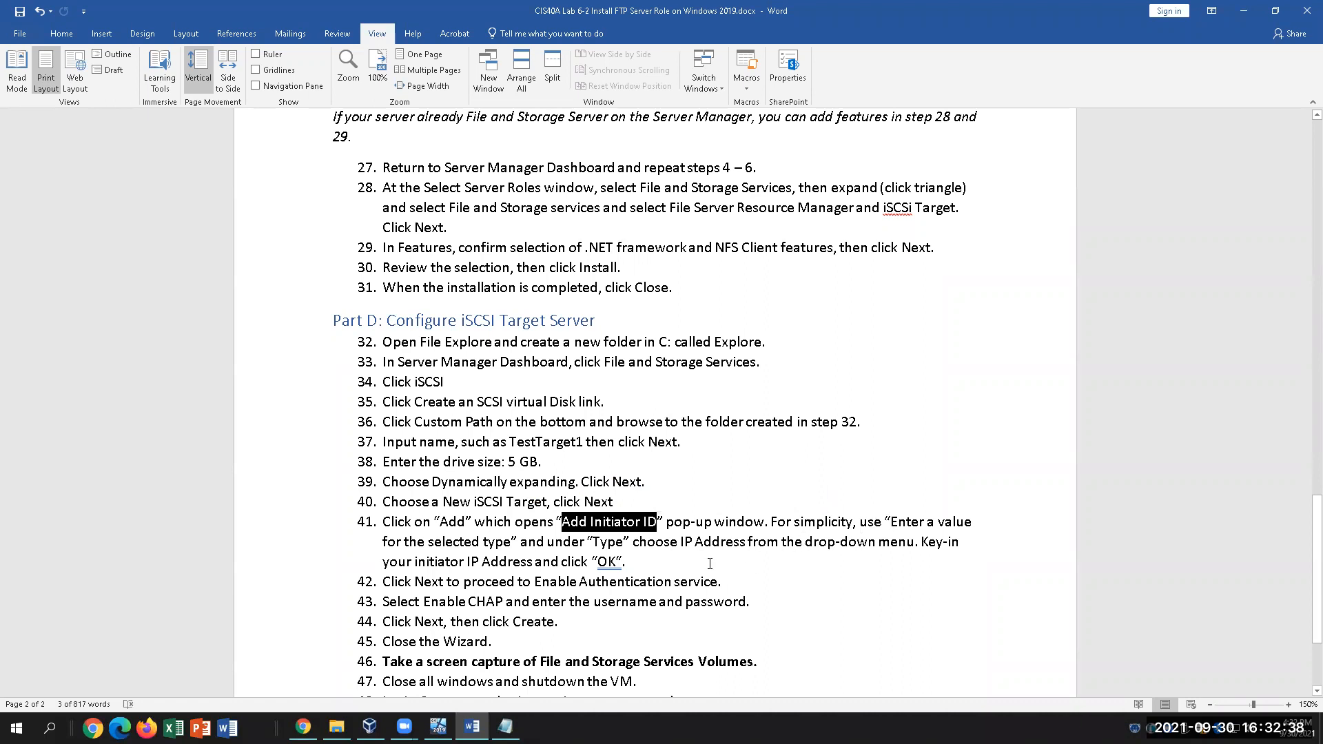
{"action": "left_click", "coordinate": [625, 542]}
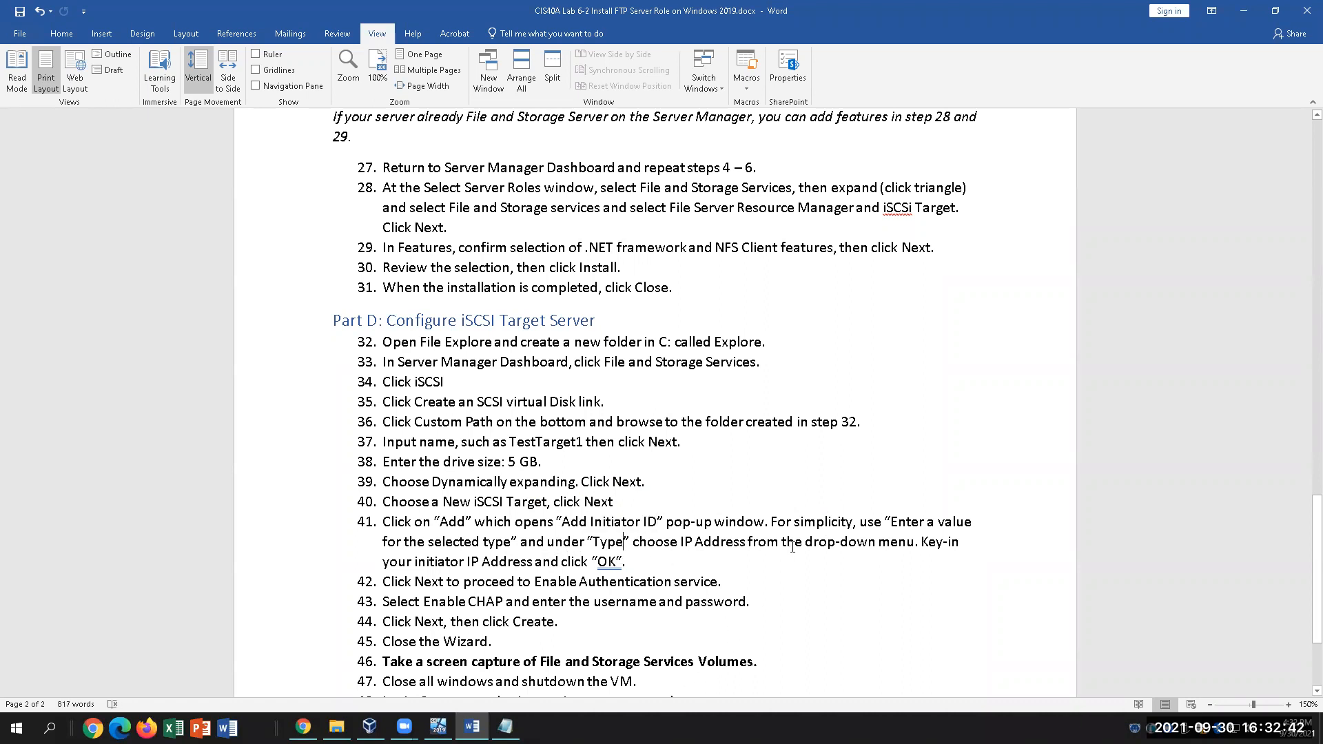
{"action": "left_click", "coordinate": [439, 726]}
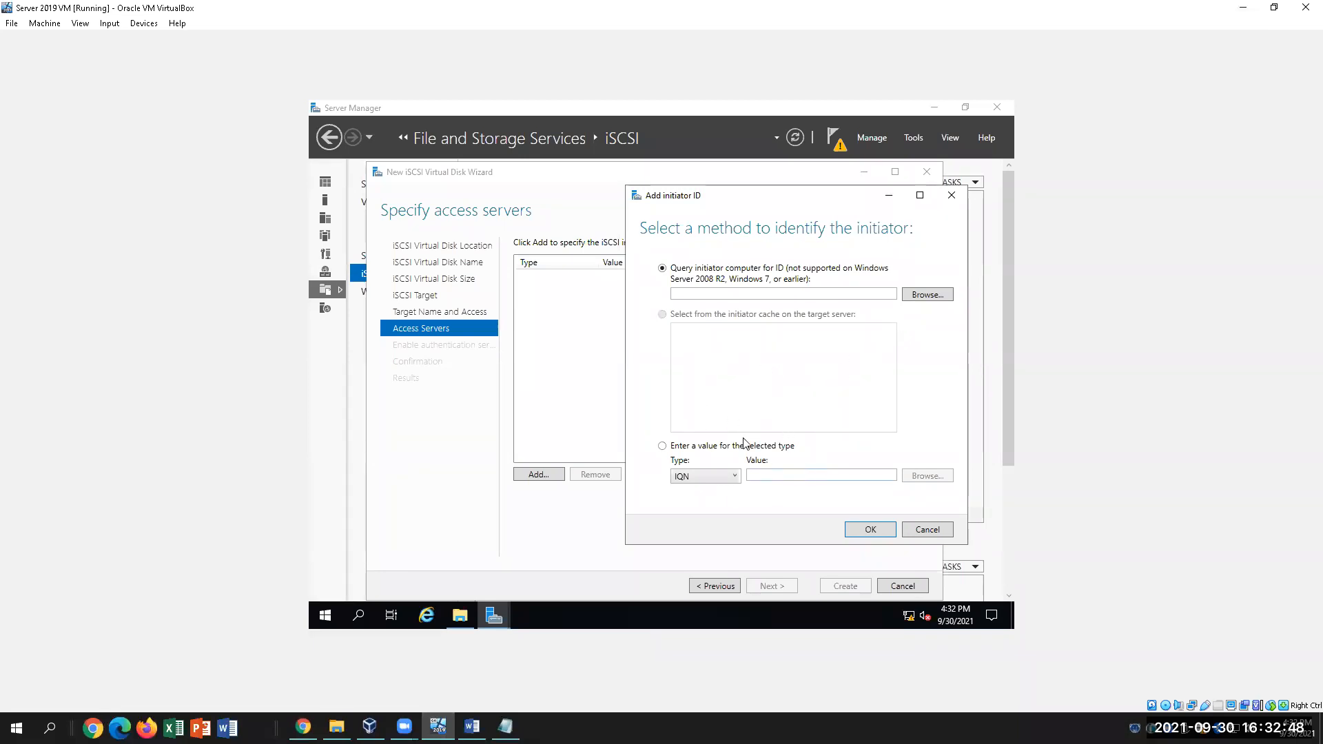
Add an initiator identified by IP Address 172.16.0.140
{"action": "left_click", "coordinate": [663, 446]}
{"action": "left_click", "coordinate": [725, 487]}
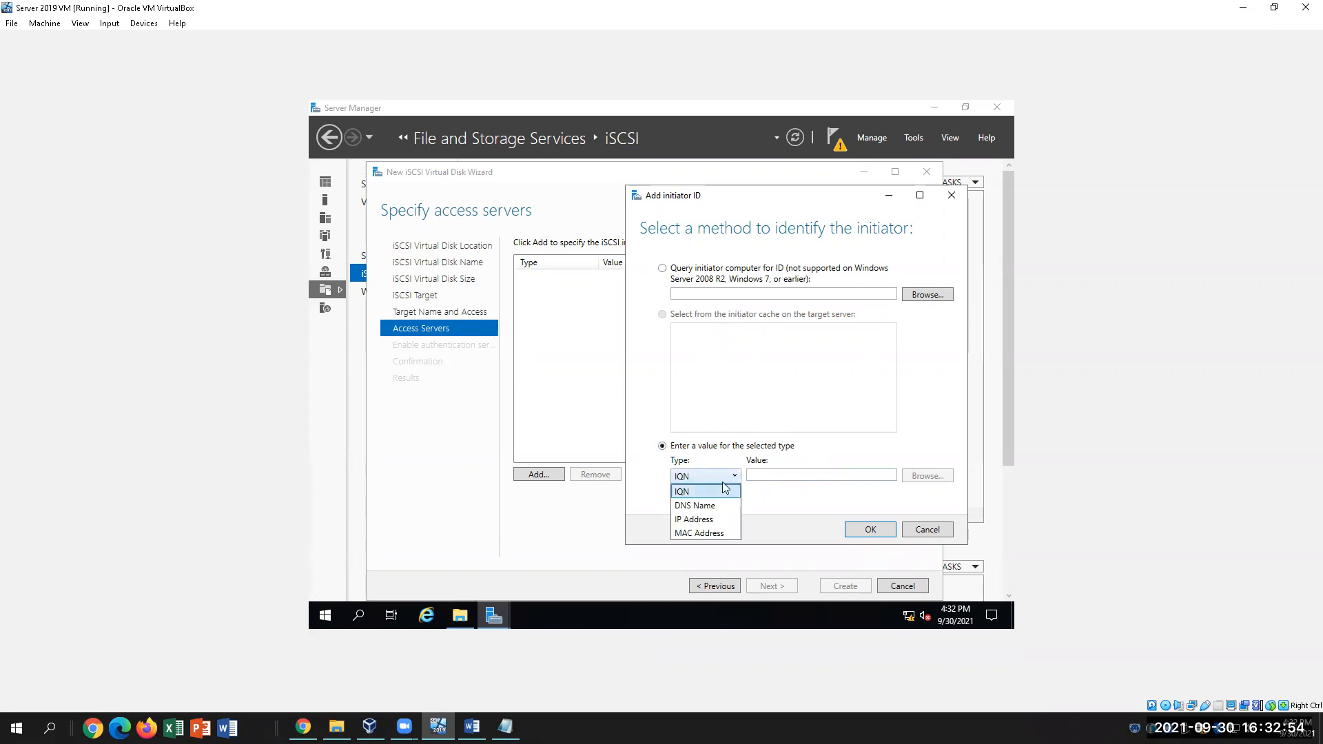
{"action": "left_click", "coordinate": [715, 517]}
{"action": "left_click", "coordinate": [792, 475]}
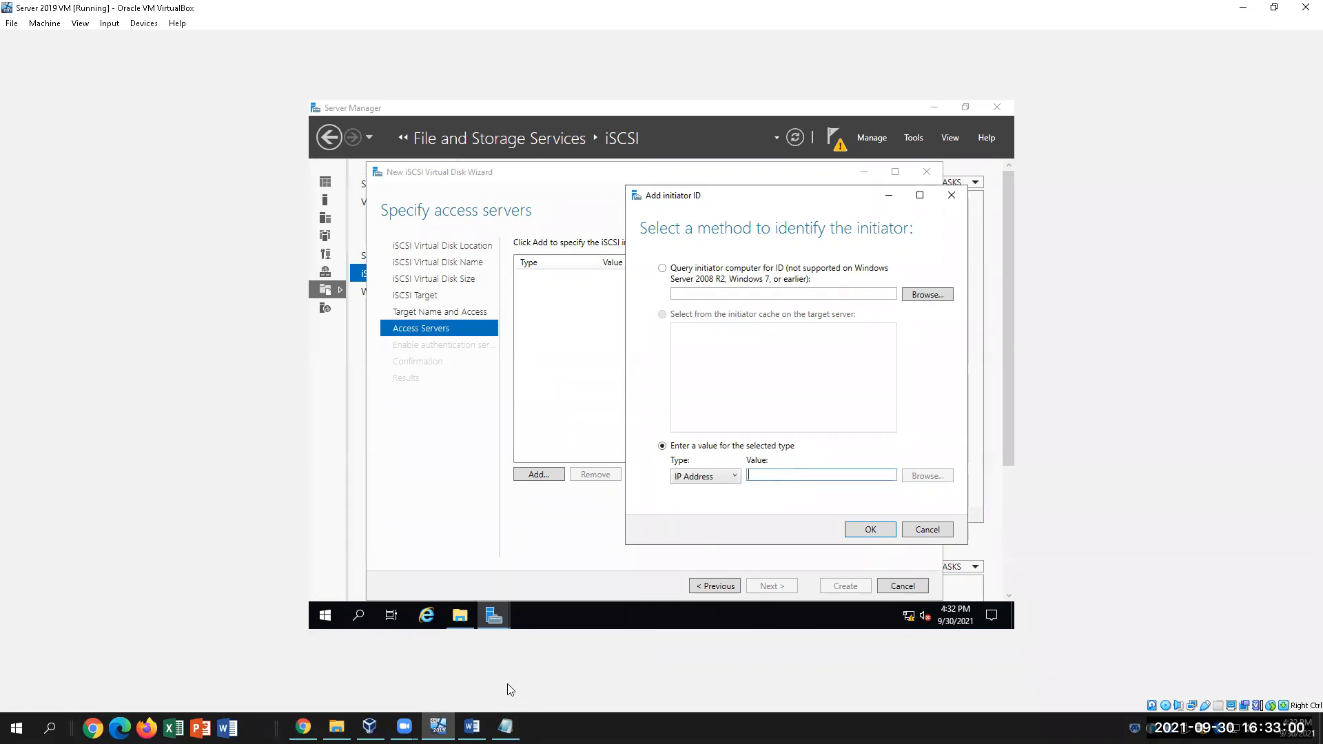
{"action": "left_click", "coordinate": [505, 726]}
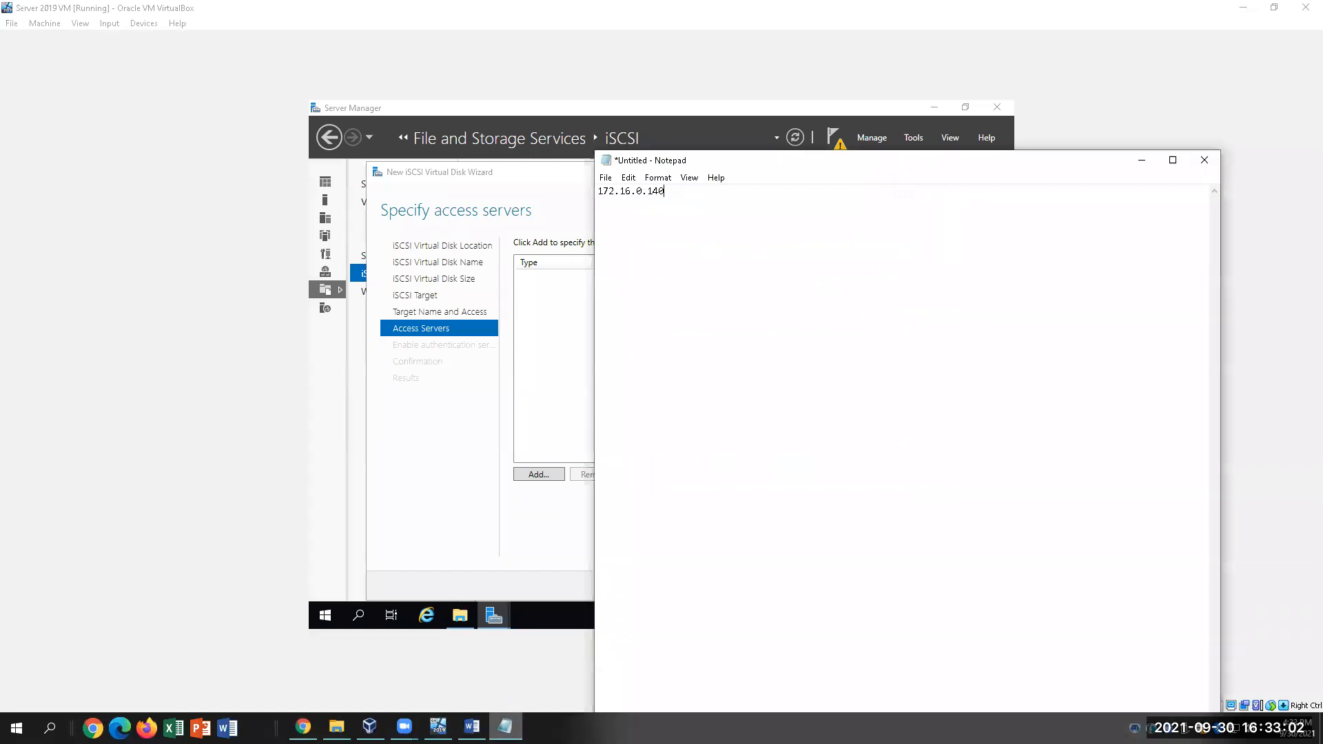
{"action": "left_click", "coordinate": [747, 611]}
{"action": "type", "text": "1"}
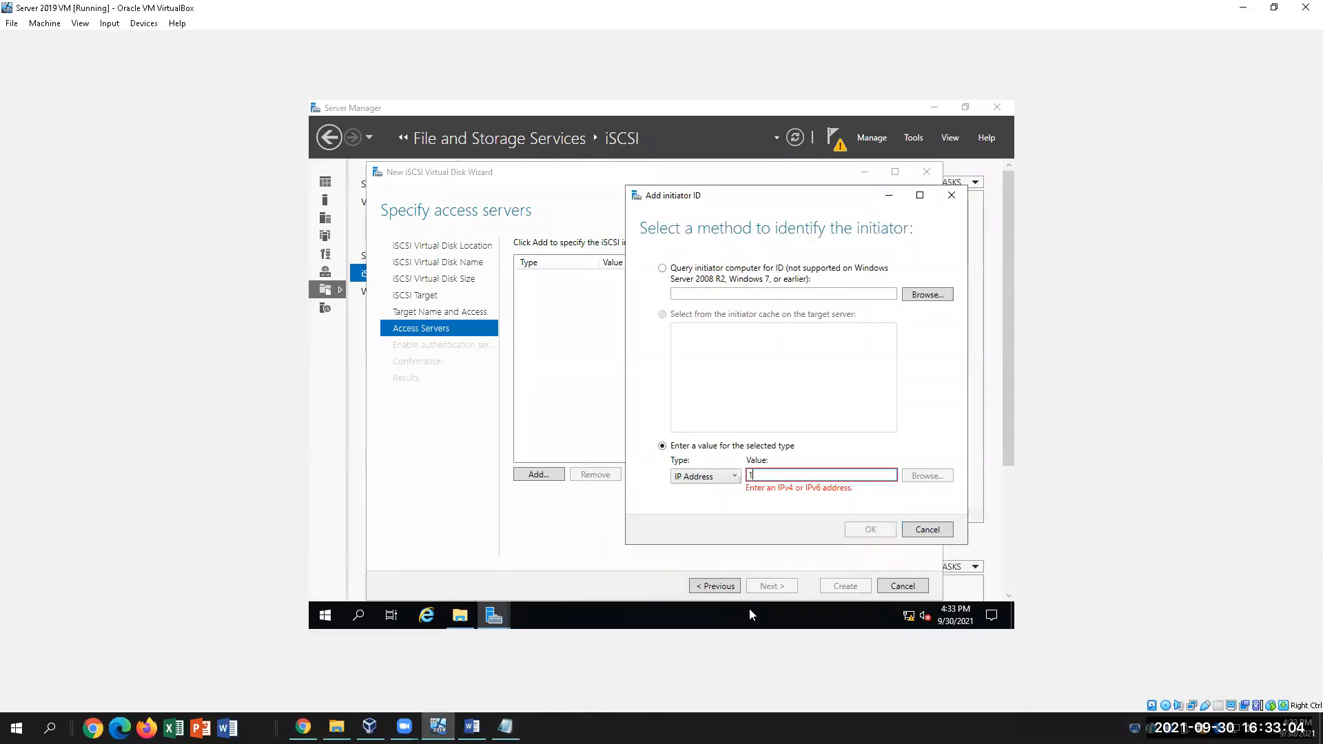
{"action": "type", "text": "72.16.0.140"}
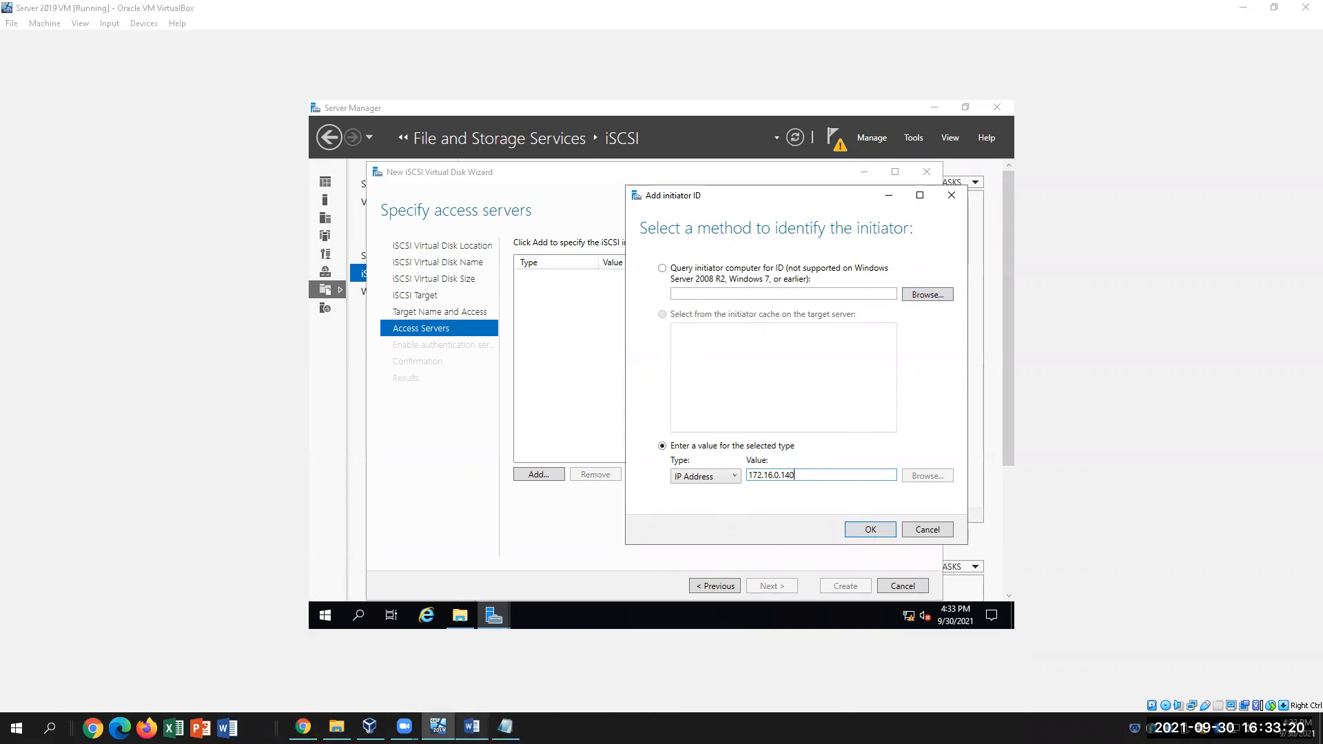
{"action": "left_click", "coordinate": [472, 727]}
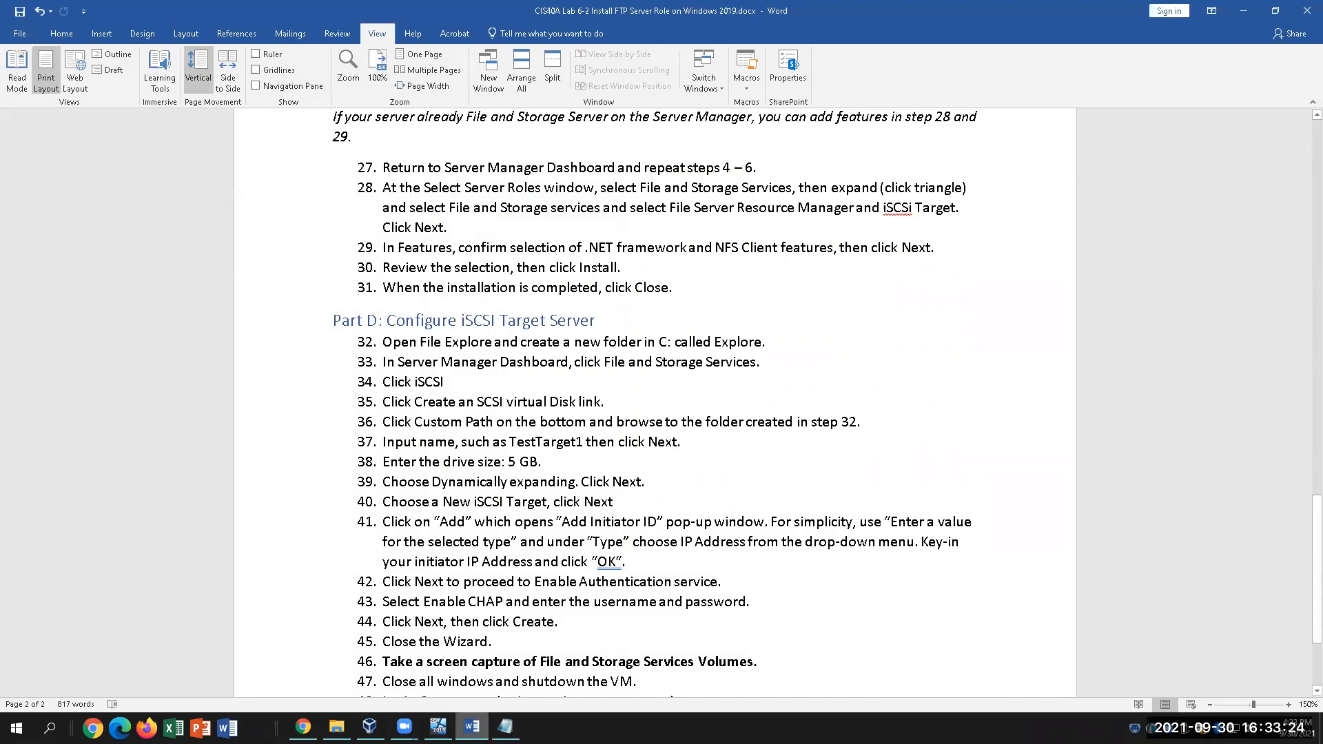
{"action": "key", "text": "alt+Tab"}
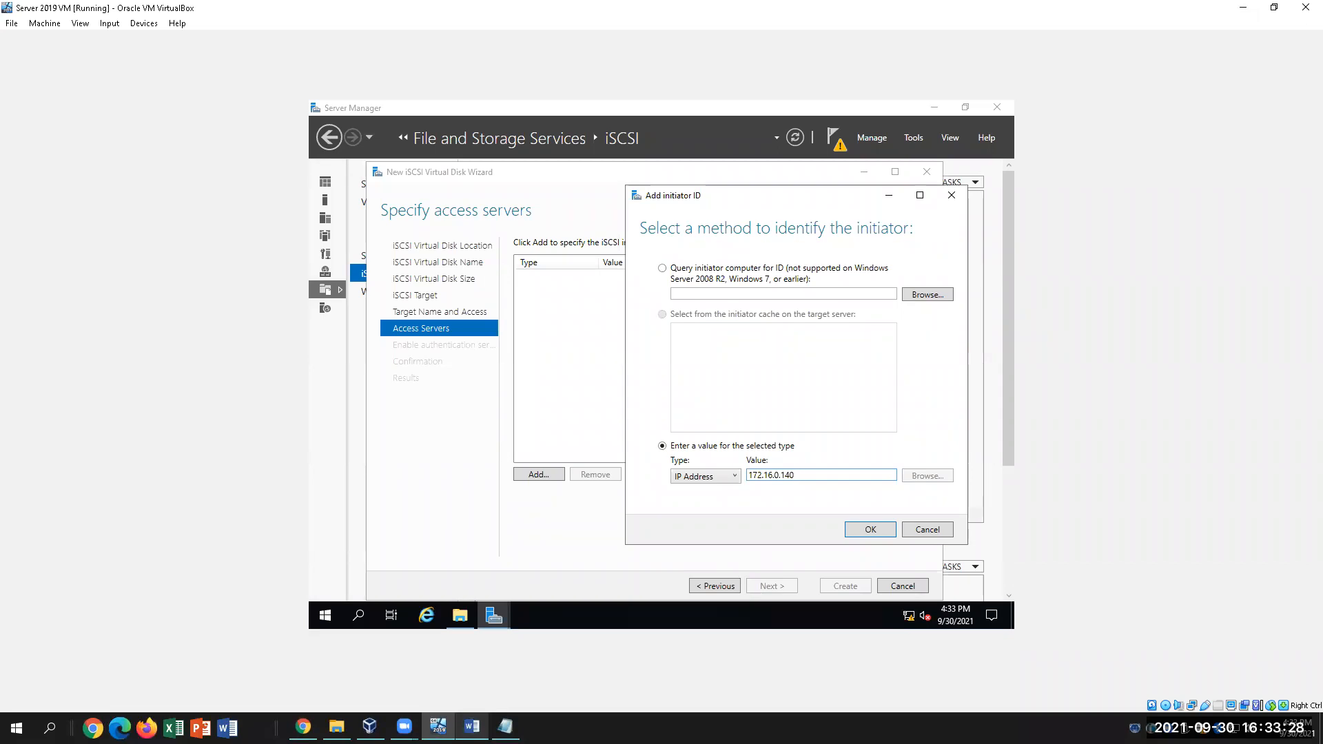
{"action": "left_click_drag", "start_coordinate": [796, 203], "coordinate": [718, 217]}
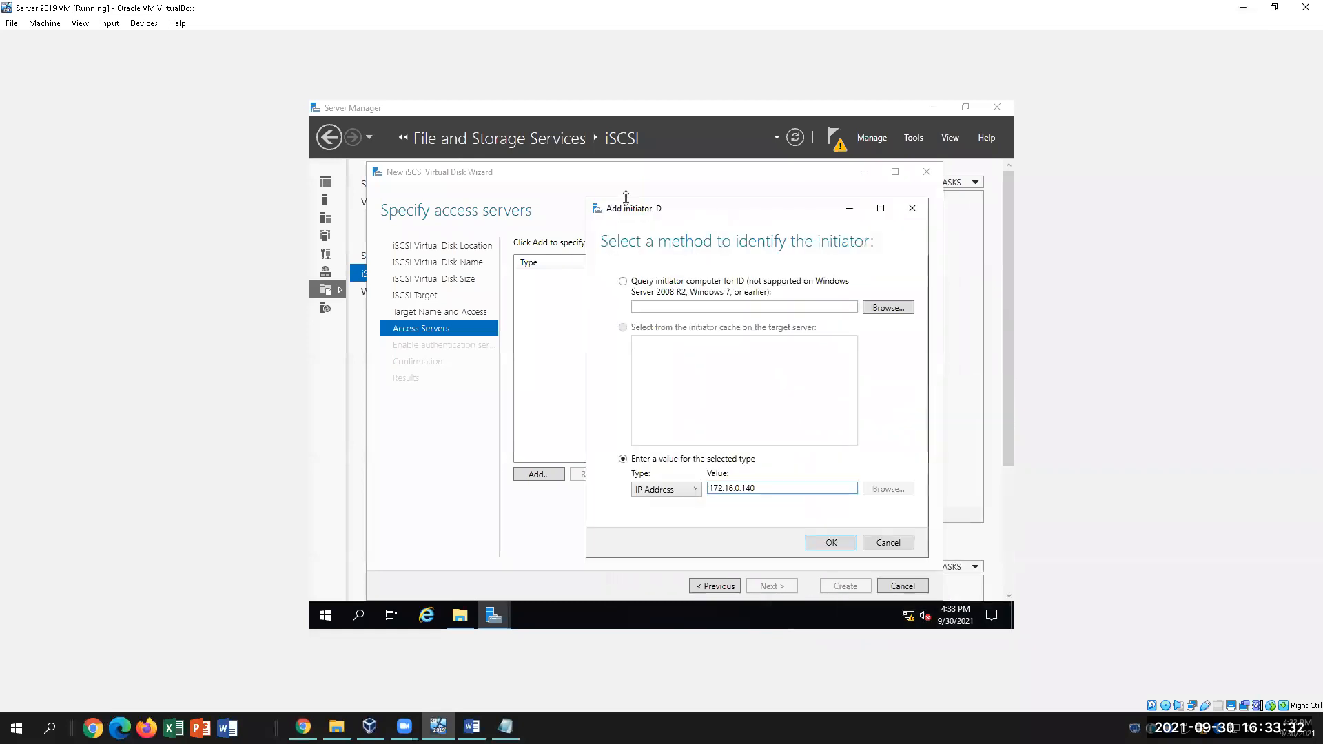
{"action": "left_click", "coordinate": [832, 544]}
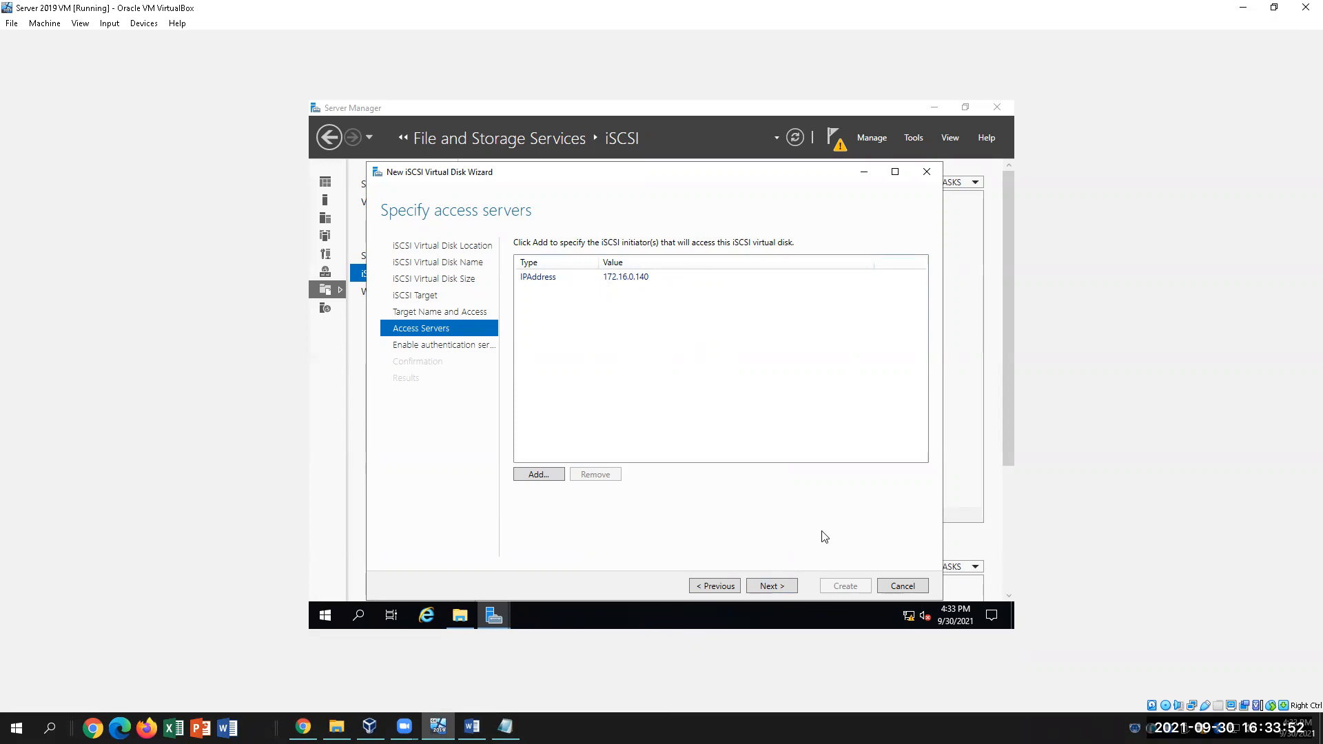
Check step 42 in the lab guide, then advance the wizard to Enable Authentication
{"action": "left_click", "coordinate": [472, 727]}
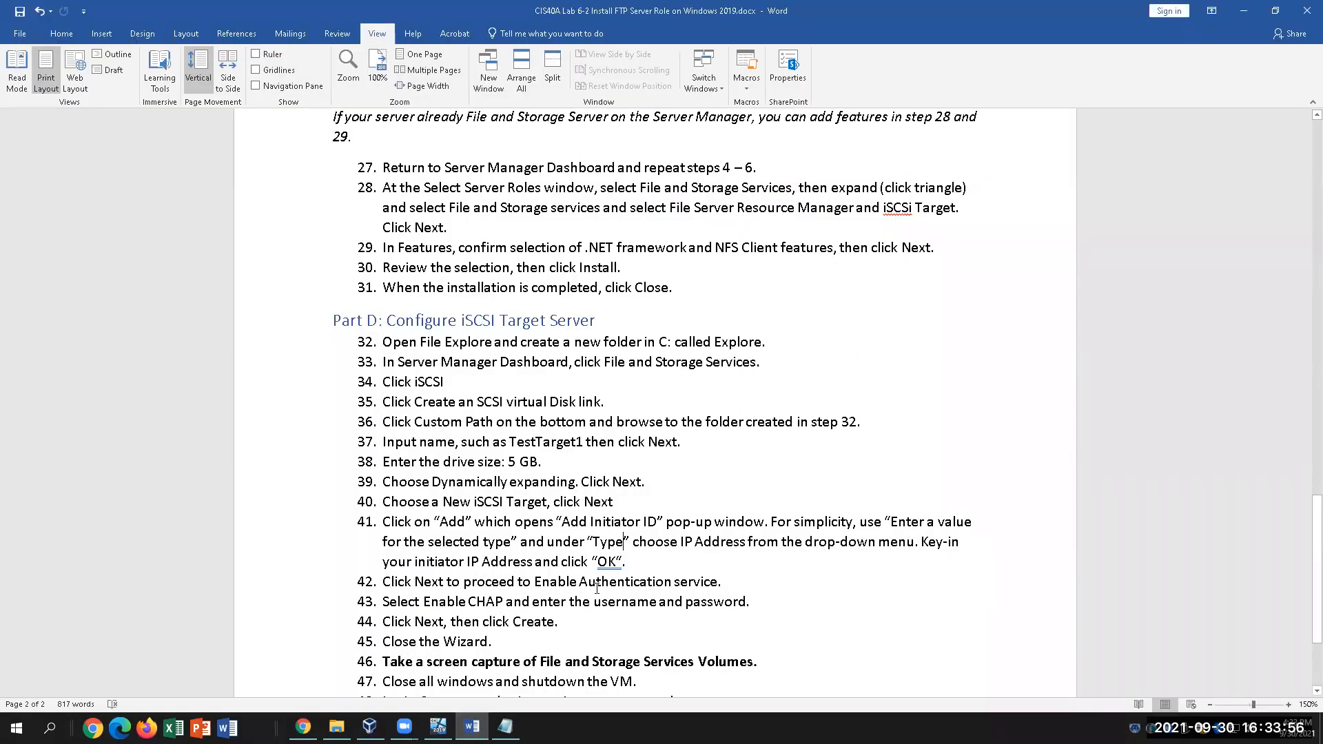
{"action": "left_click_drag", "start_coordinate": [543, 580], "coordinate": [721, 582]}
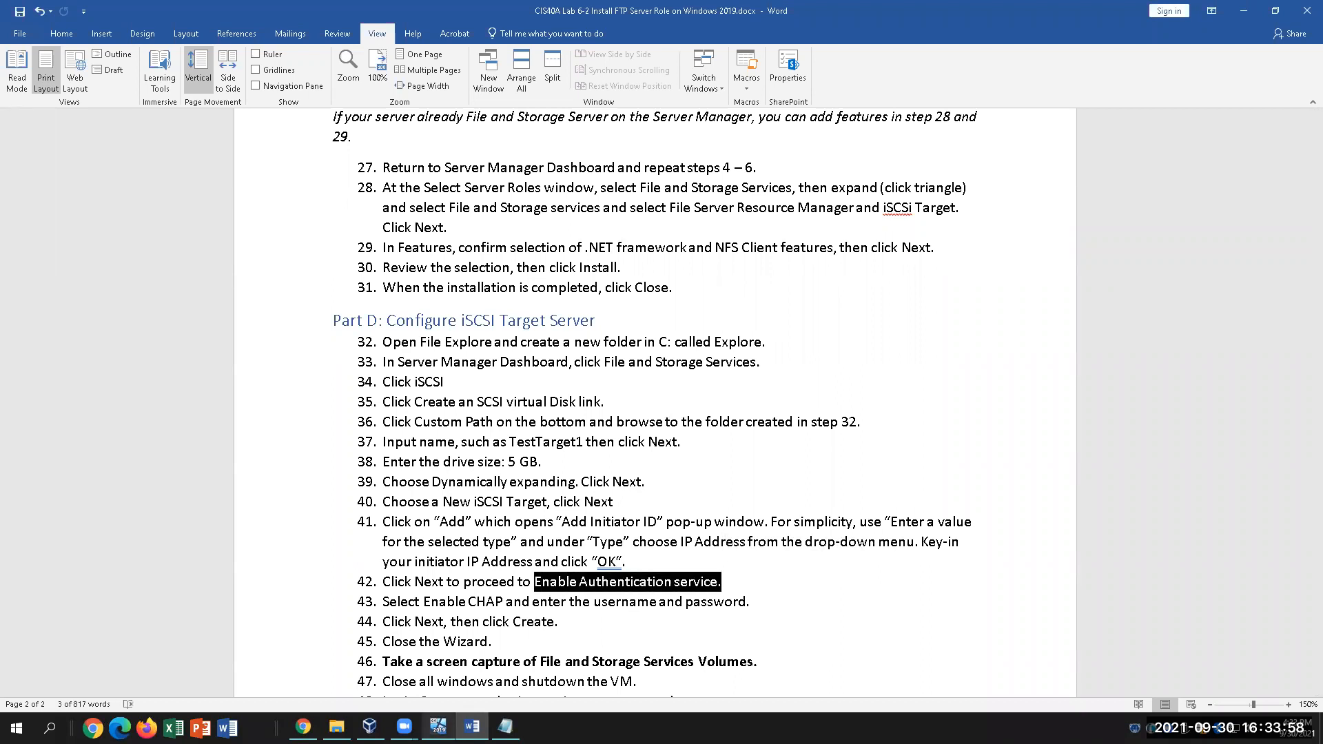
{"action": "left_click", "coordinate": [439, 727]}
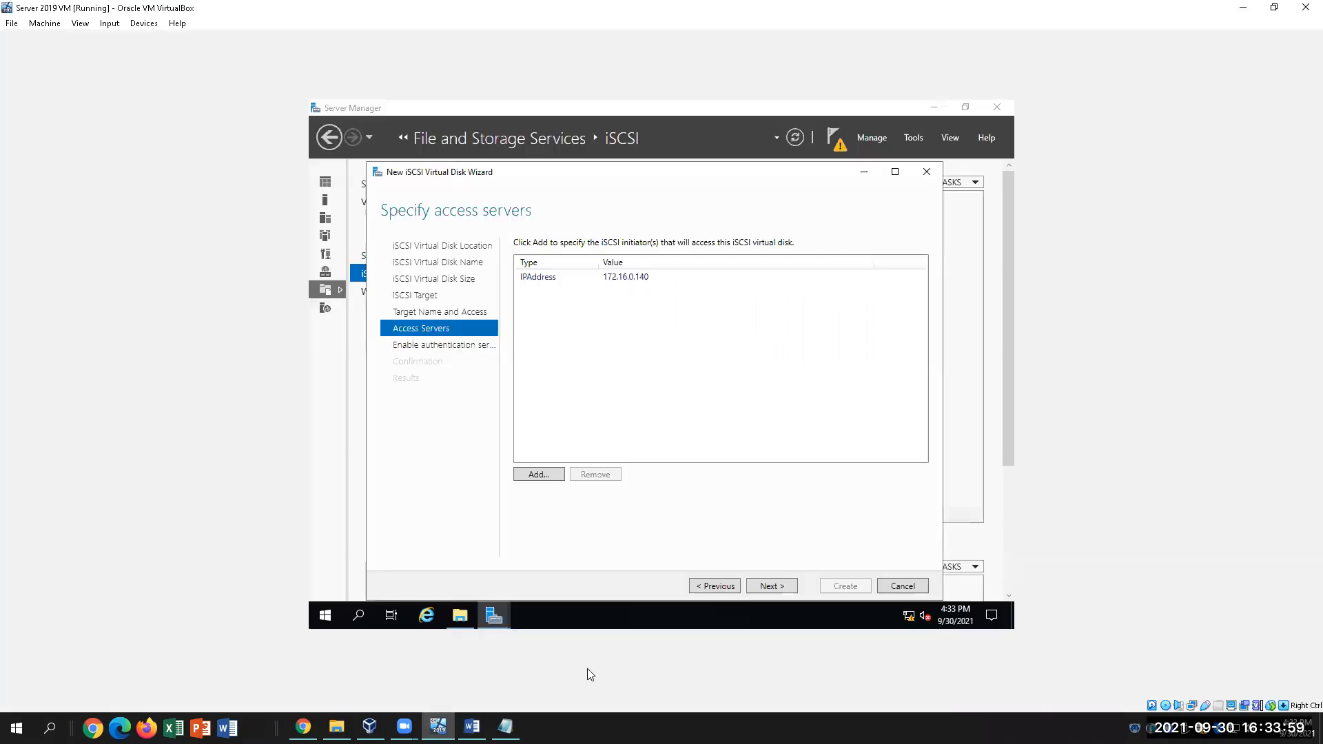
{"action": "left_click", "coordinate": [772, 585]}
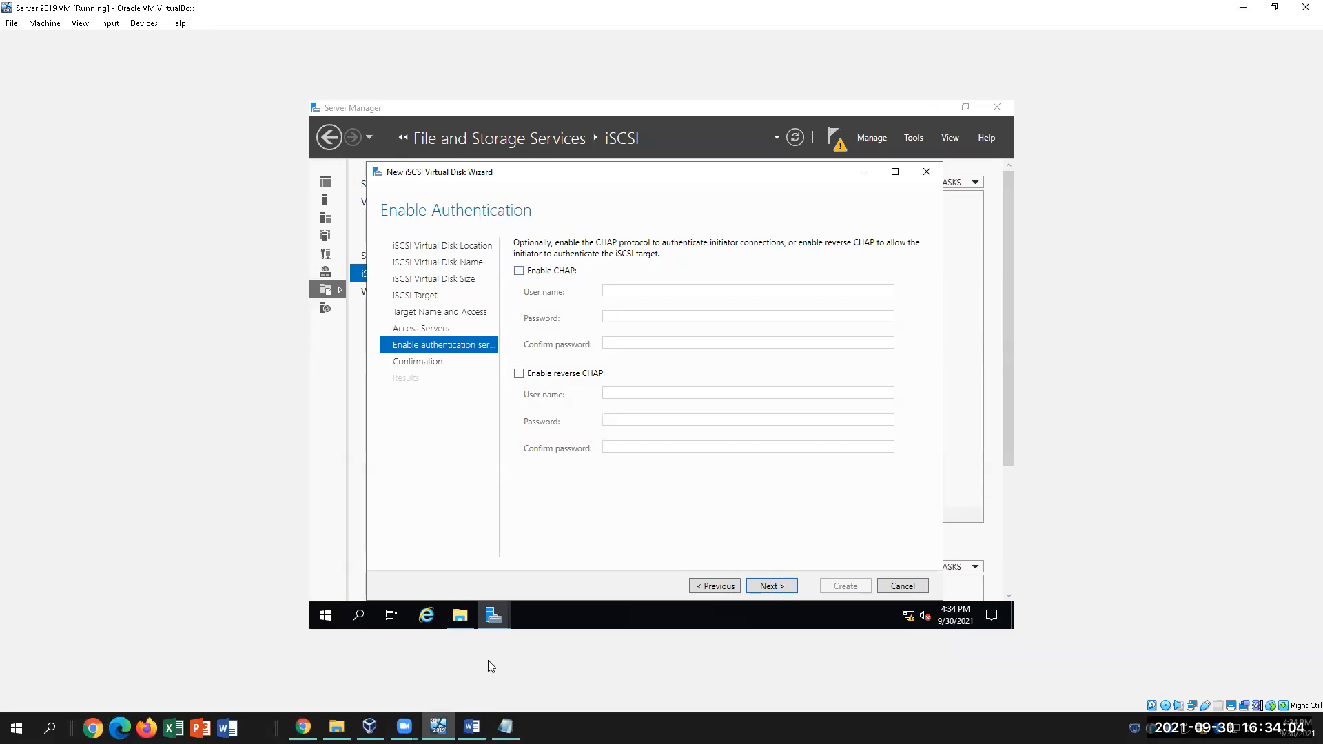
Review step 43's Enable CHAP instruction in the Word lab guide
{"action": "mouse_move", "coordinate": [494, 616]}
{"action": "left_click", "coordinate": [471, 727]}
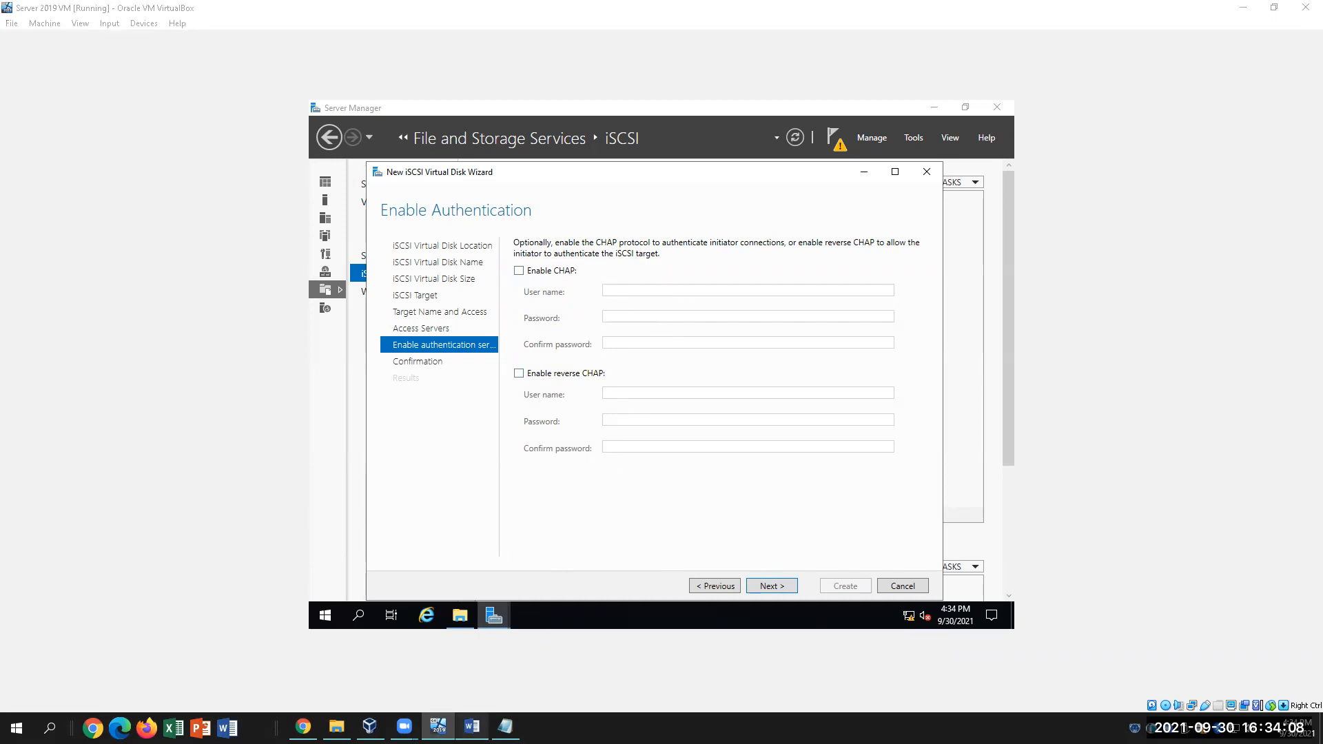
{"action": "left_click_drag", "start_coordinate": [423, 602], "coordinate": [506, 602]}
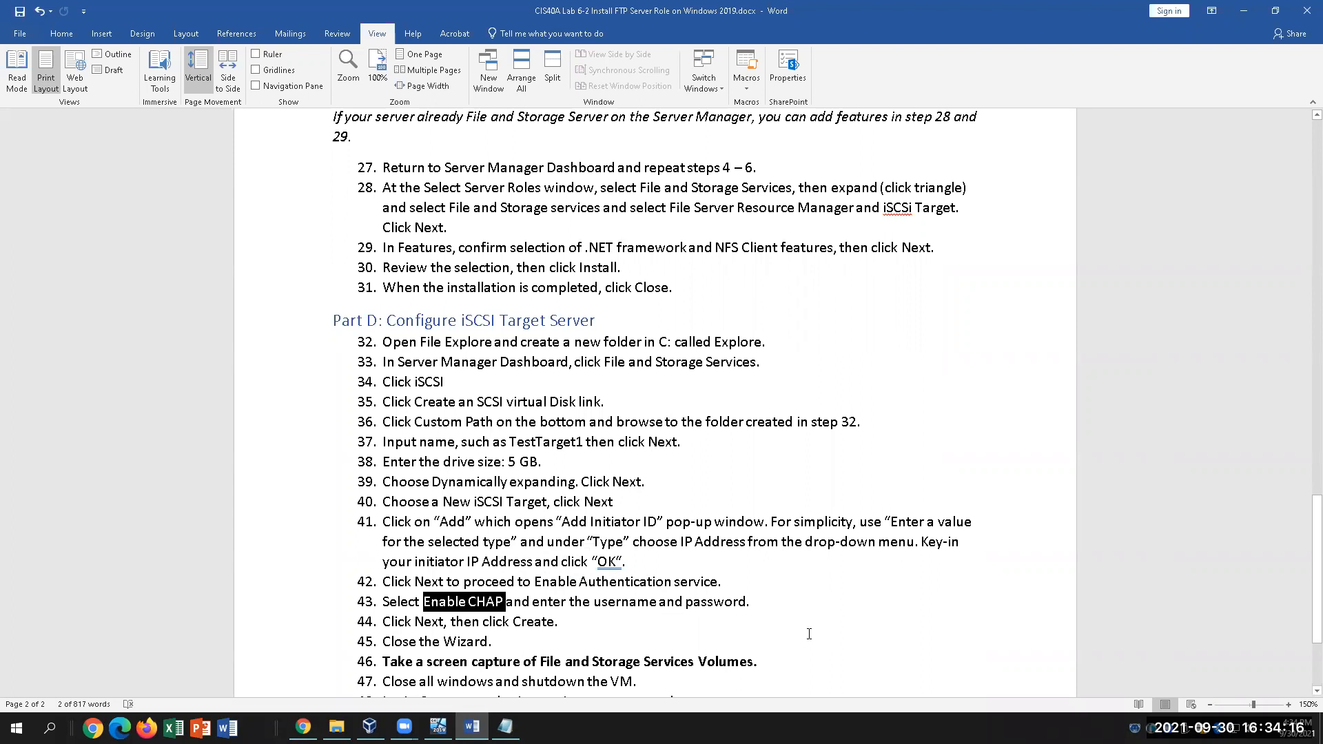
{"action": "left_click", "coordinate": [856, 612]}
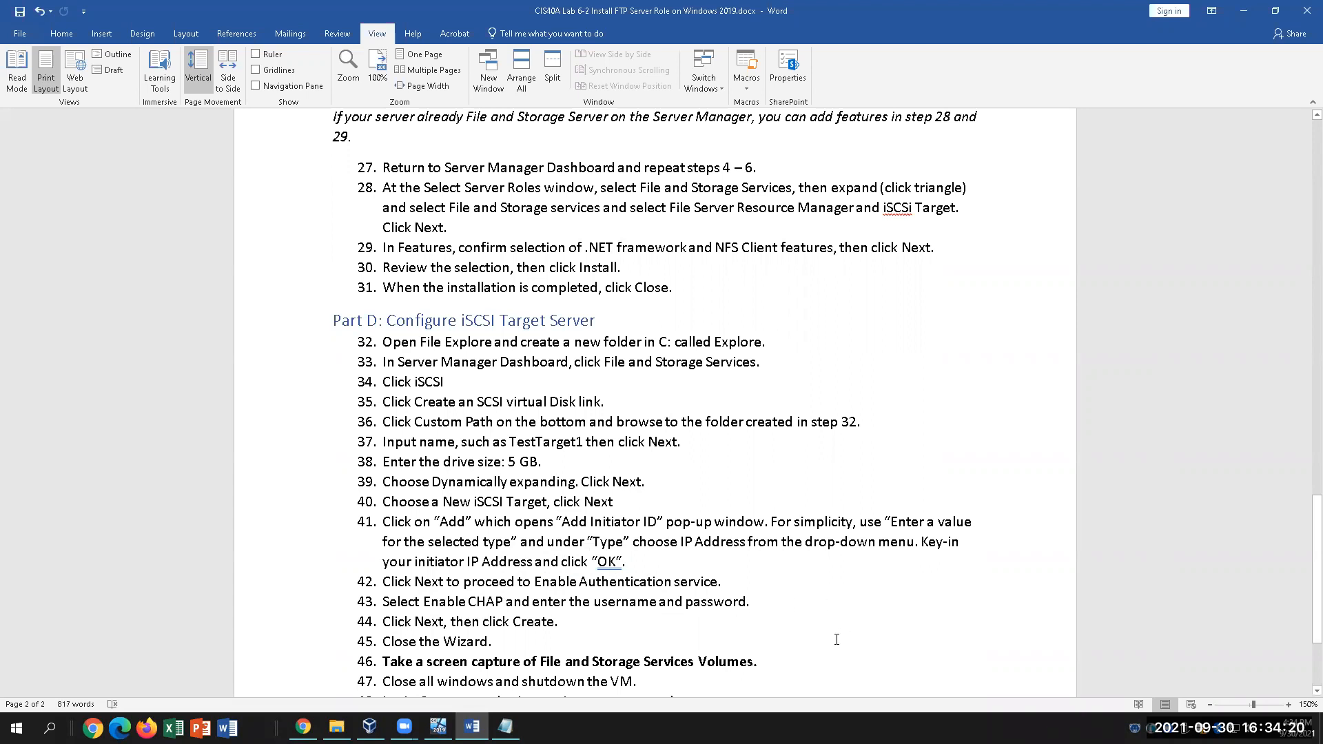
{"action": "left_click", "coordinate": [438, 726]}
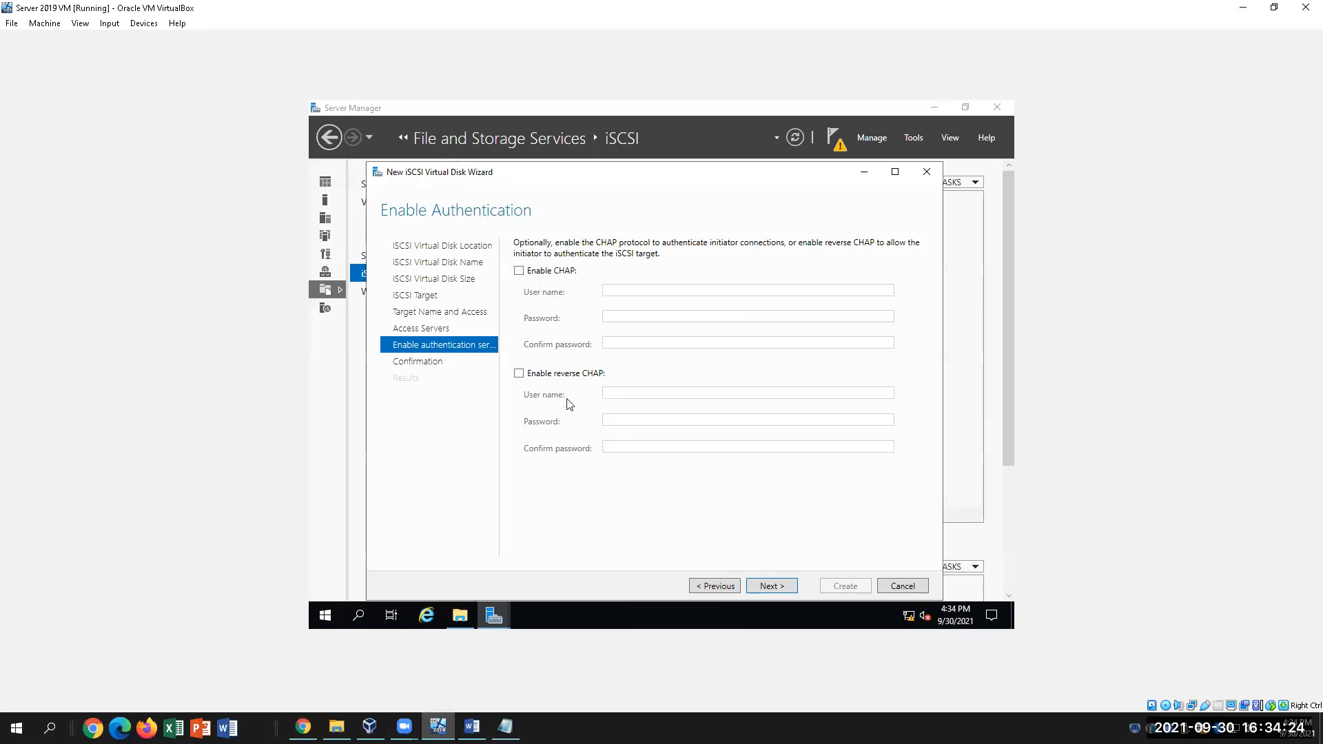
Tick Enable CHAP and place the cursor in the User name field
{"action": "left_click", "coordinate": [522, 274]}
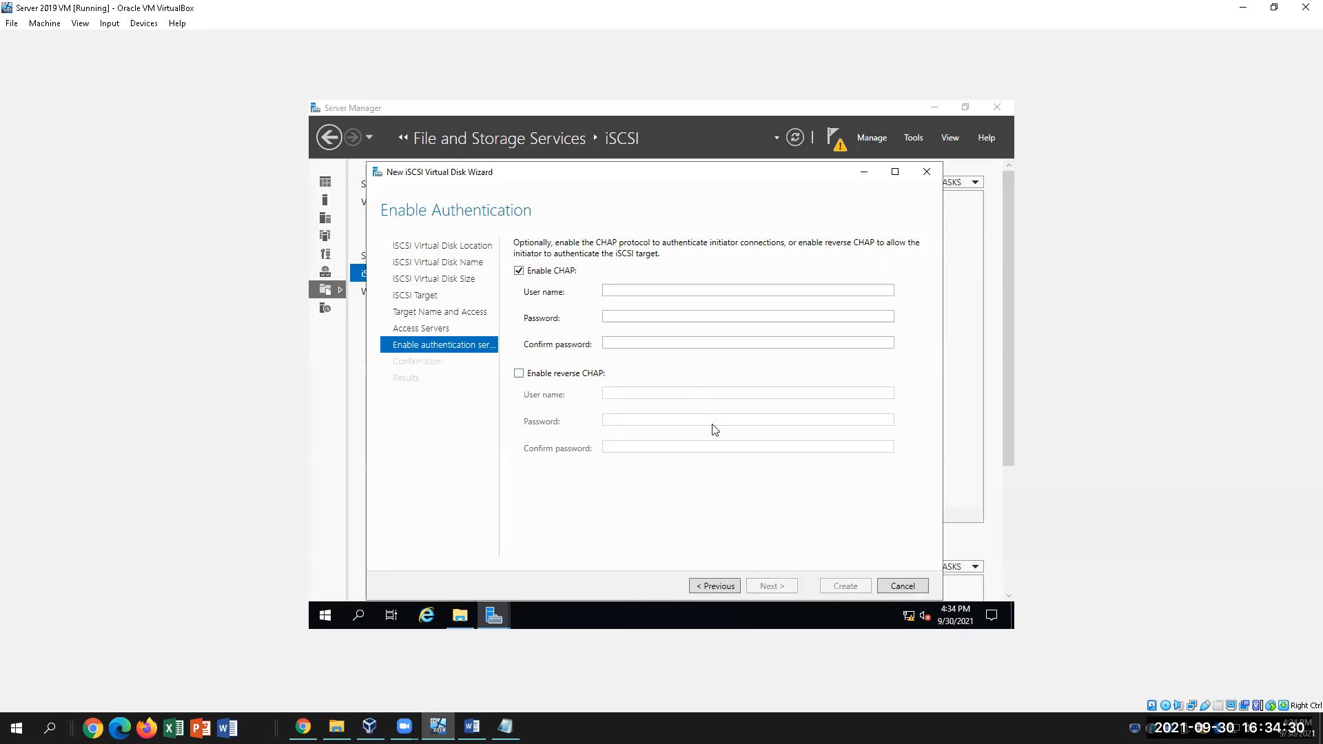
{"action": "left_click", "coordinate": [631, 290]}
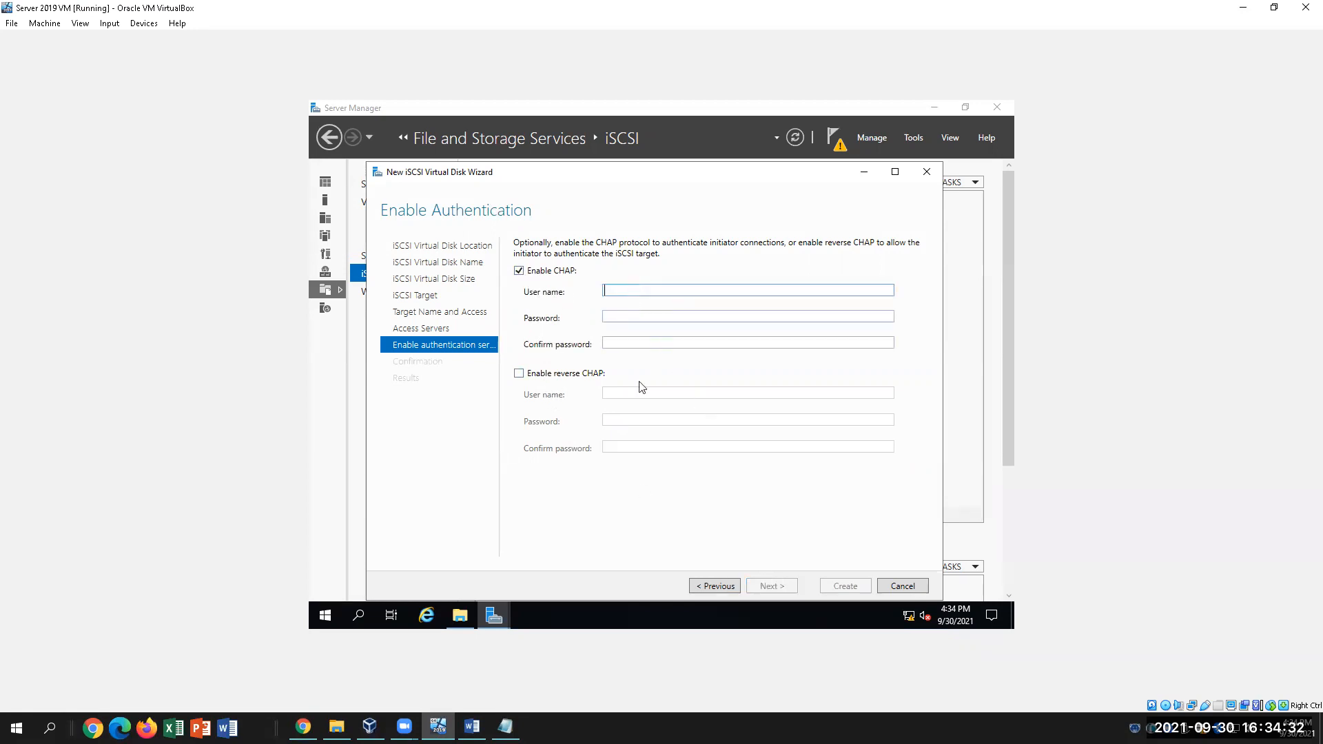
{"action": "left_click", "coordinate": [472, 727]}
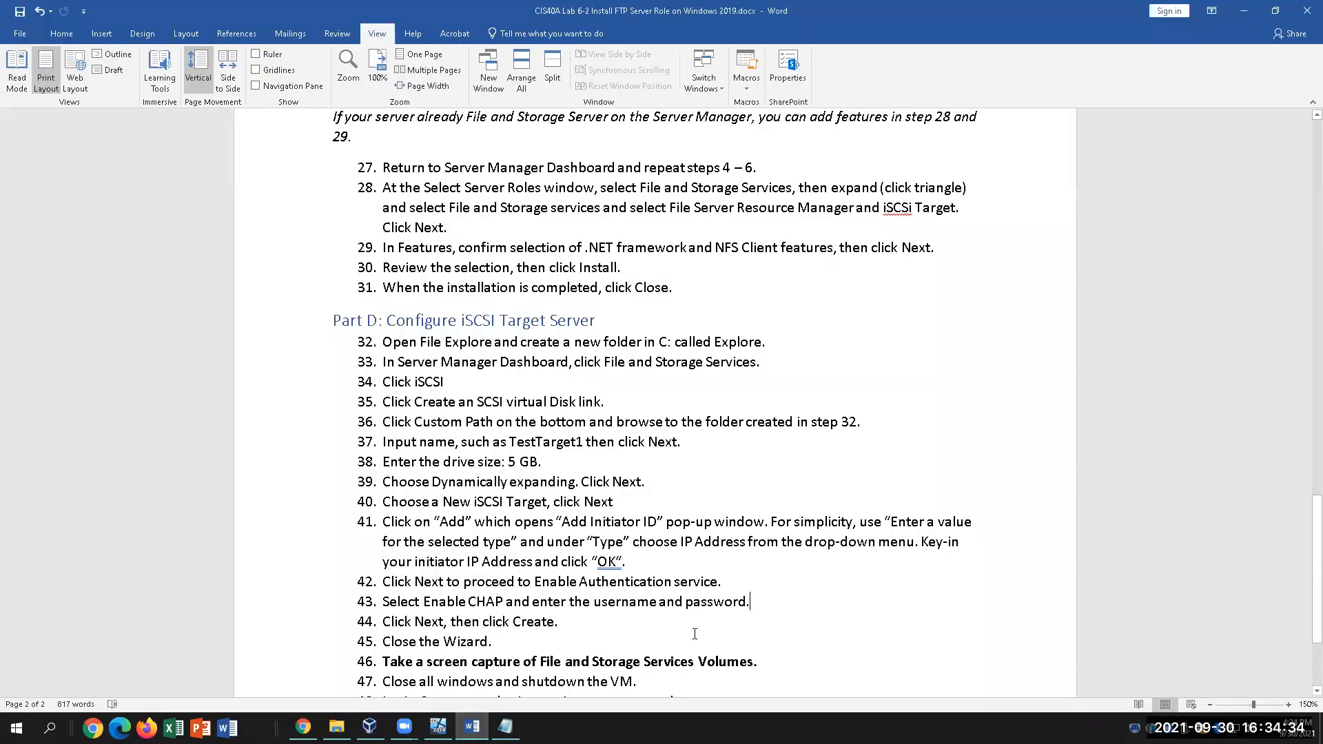
{"action": "scroll", "coordinate": [694, 634], "scroll_direction": "down", "scroll_amount": 1}
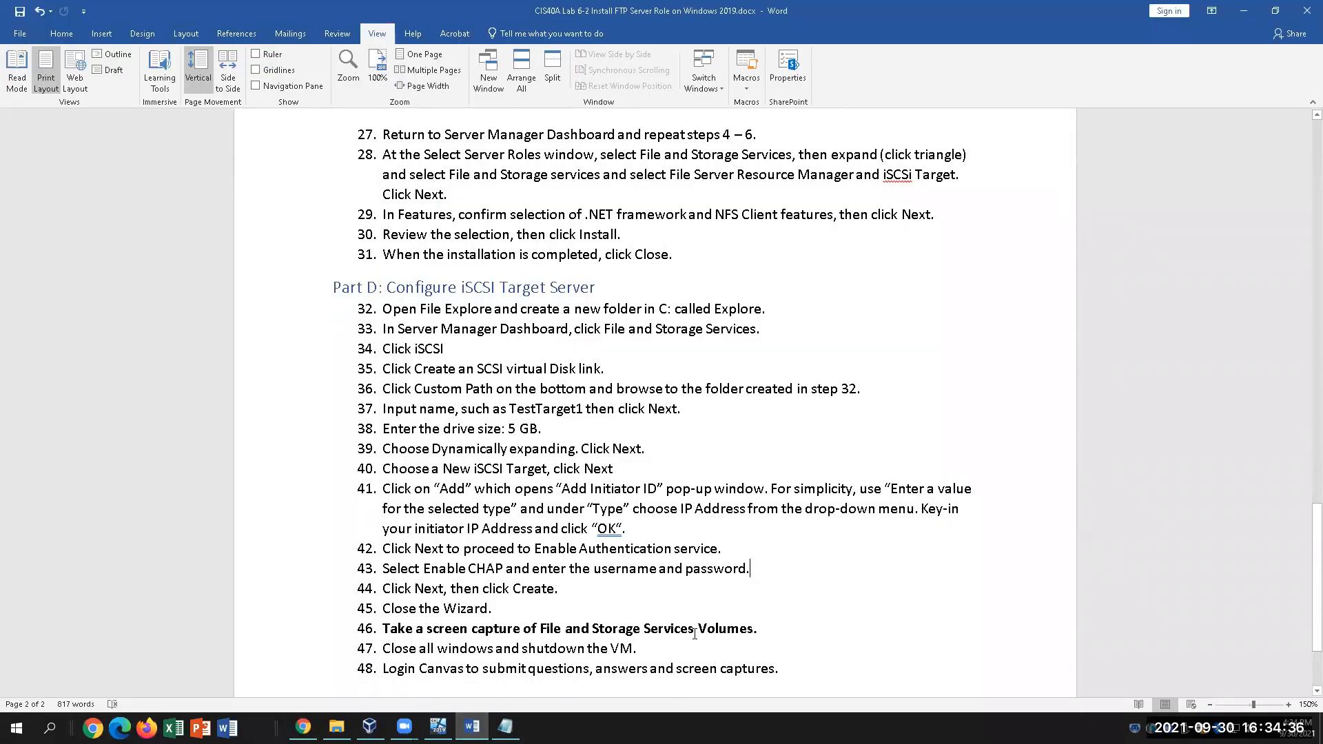
{"action": "left_click", "coordinate": [438, 728]}
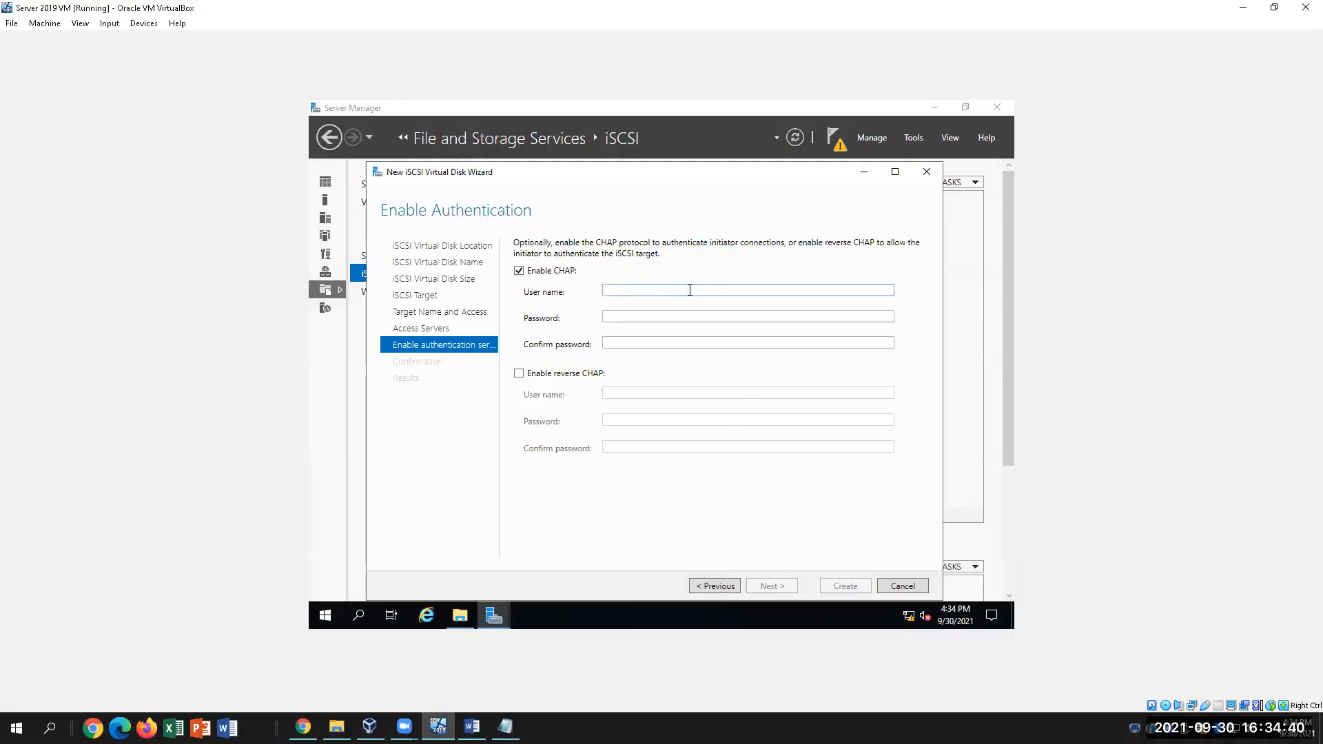
Enter the CHAP user name, replace the too-short password with a longer one, and confirm it
{"action": "type", "text": "getuser"}
{"action": "left_click", "coordinate": [657, 317]}
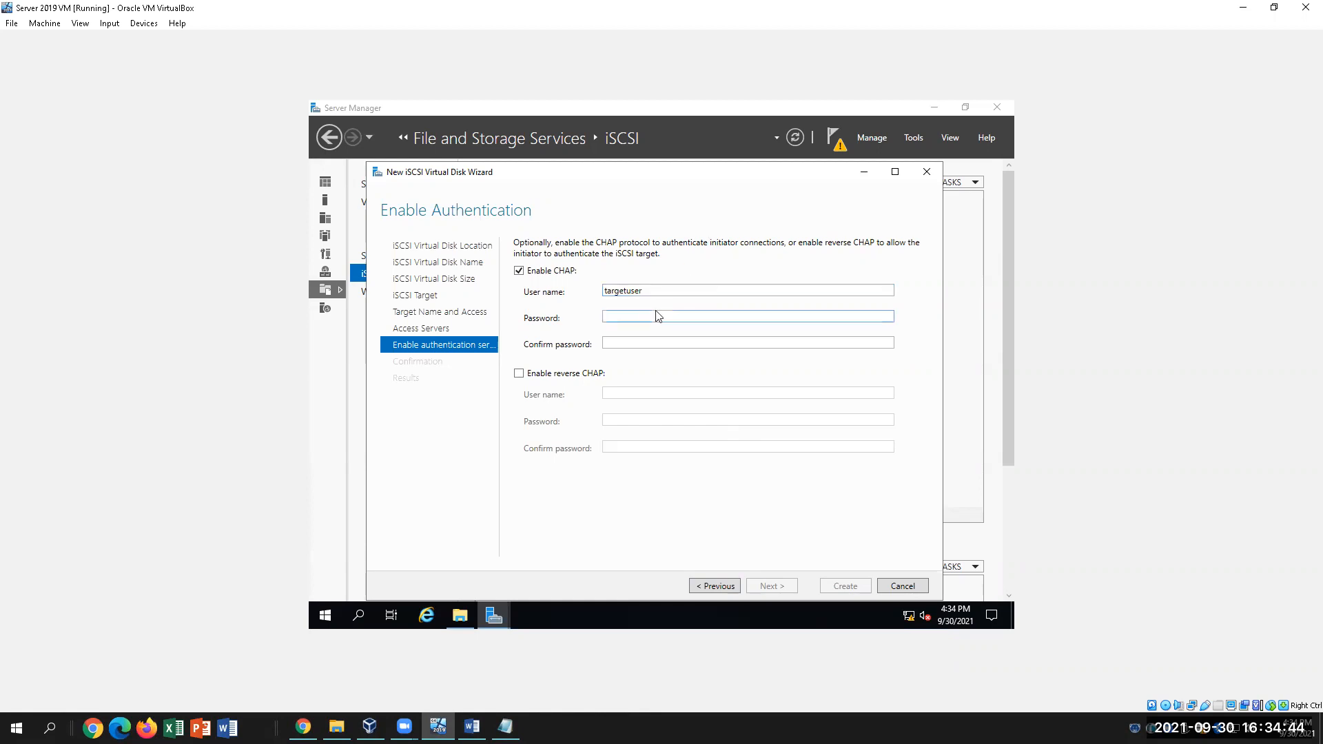
{"action": "type", "text": "P"}
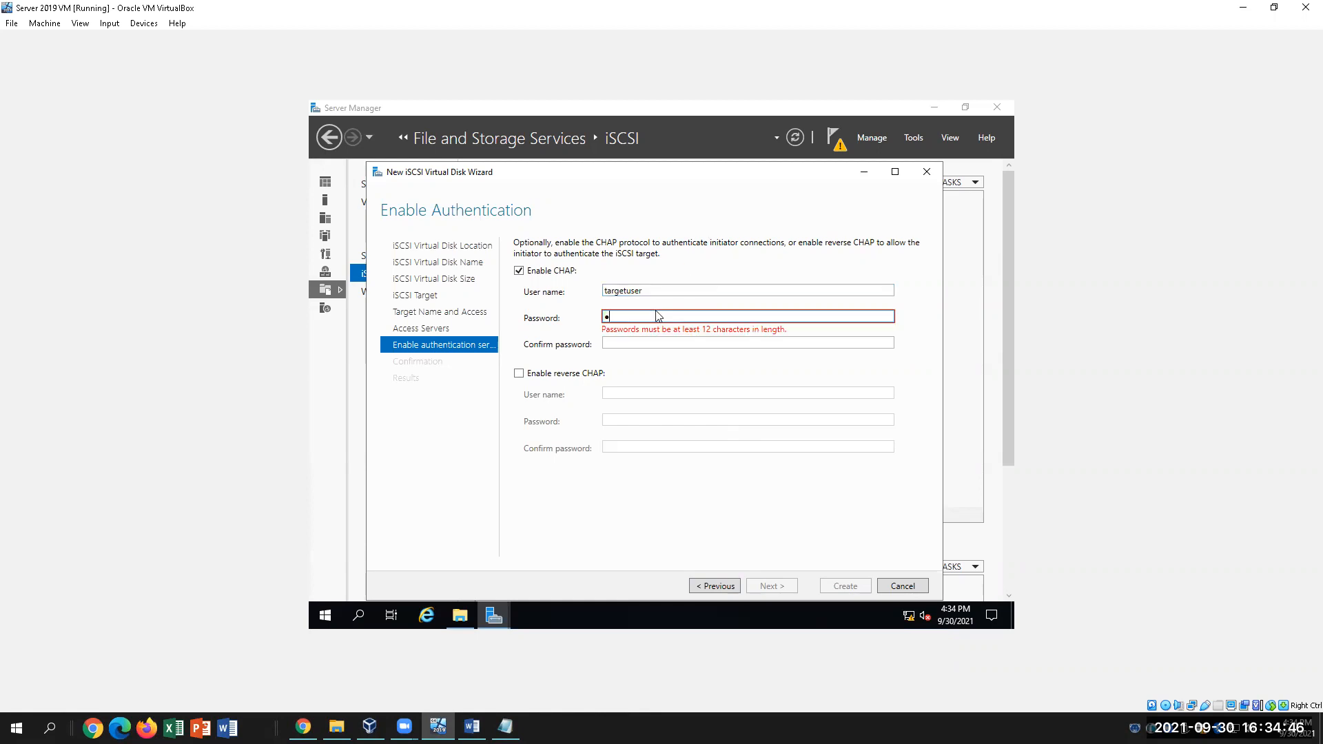
{"action": "type", "text": "sw"}
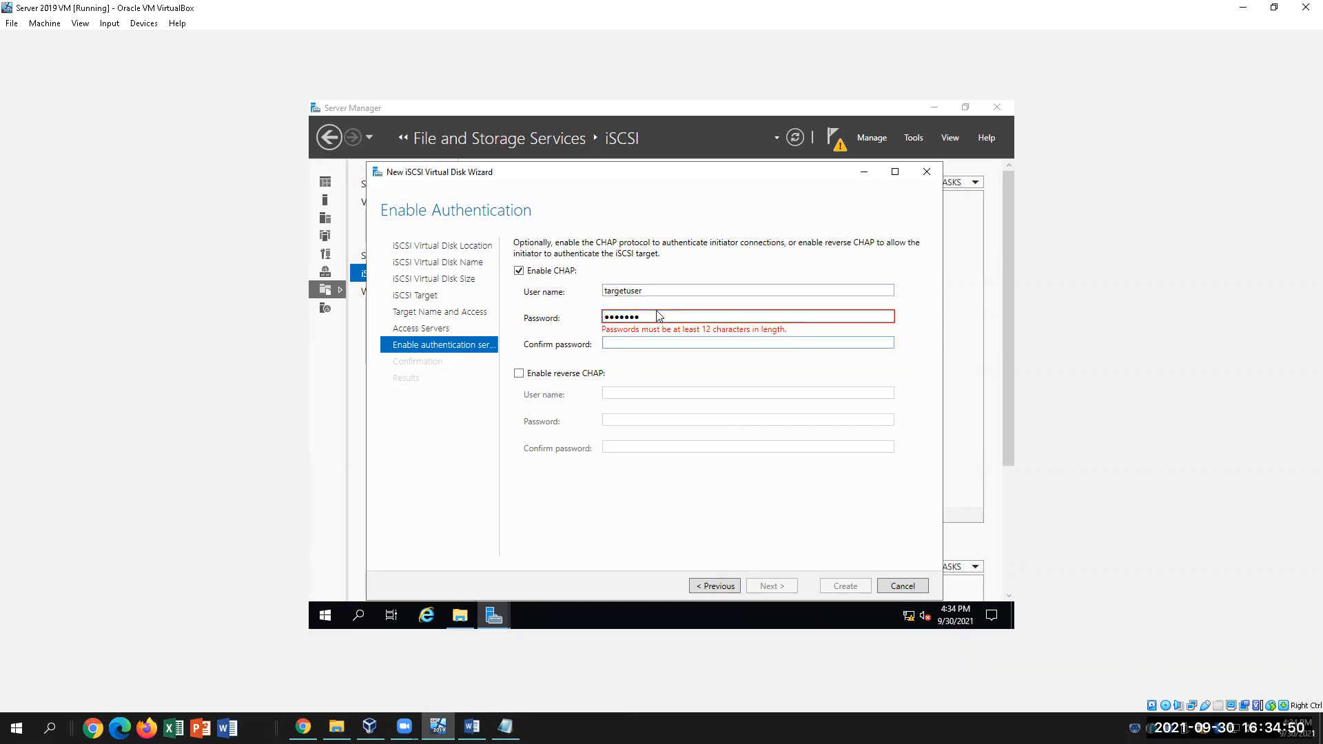
{"action": "left_click_drag", "start_coordinate": [691, 313], "coordinate": [604, 318]}
{"action": "key", "text": "BackSpace"}
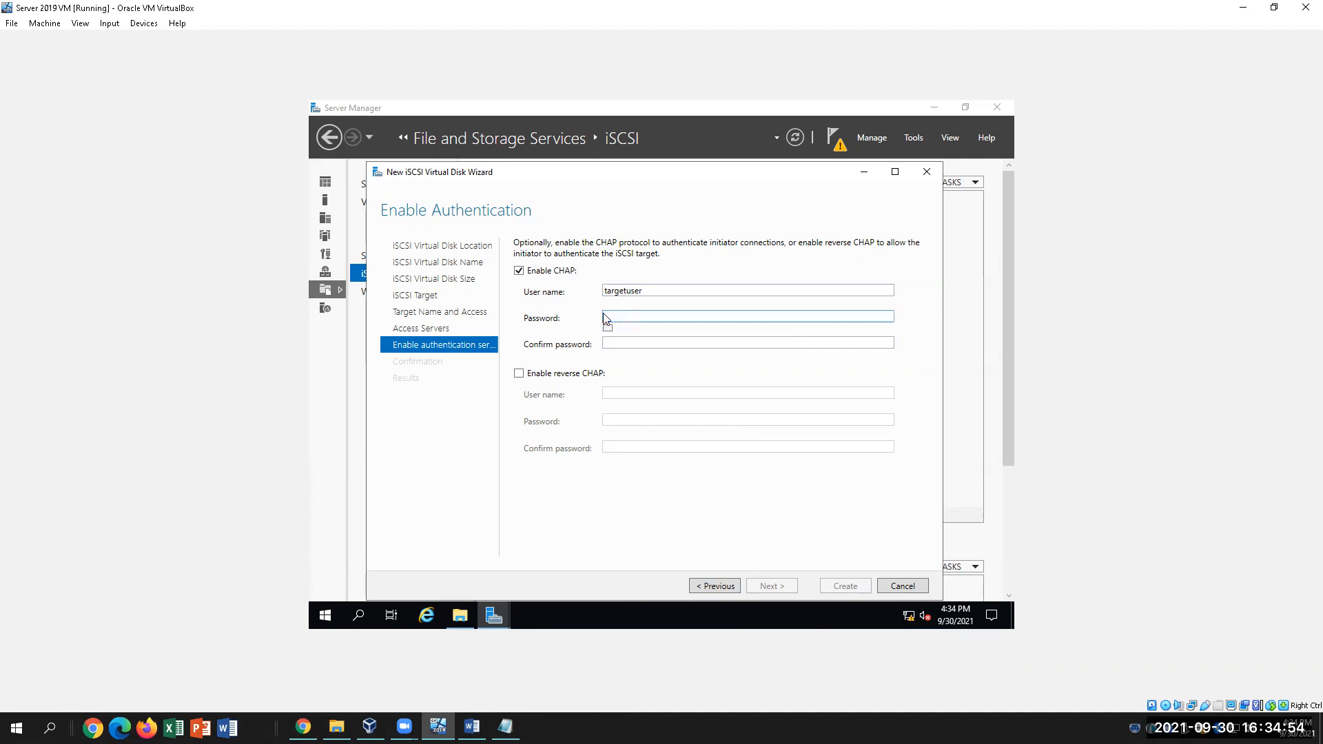
{"action": "type", "text": "Password12345"}
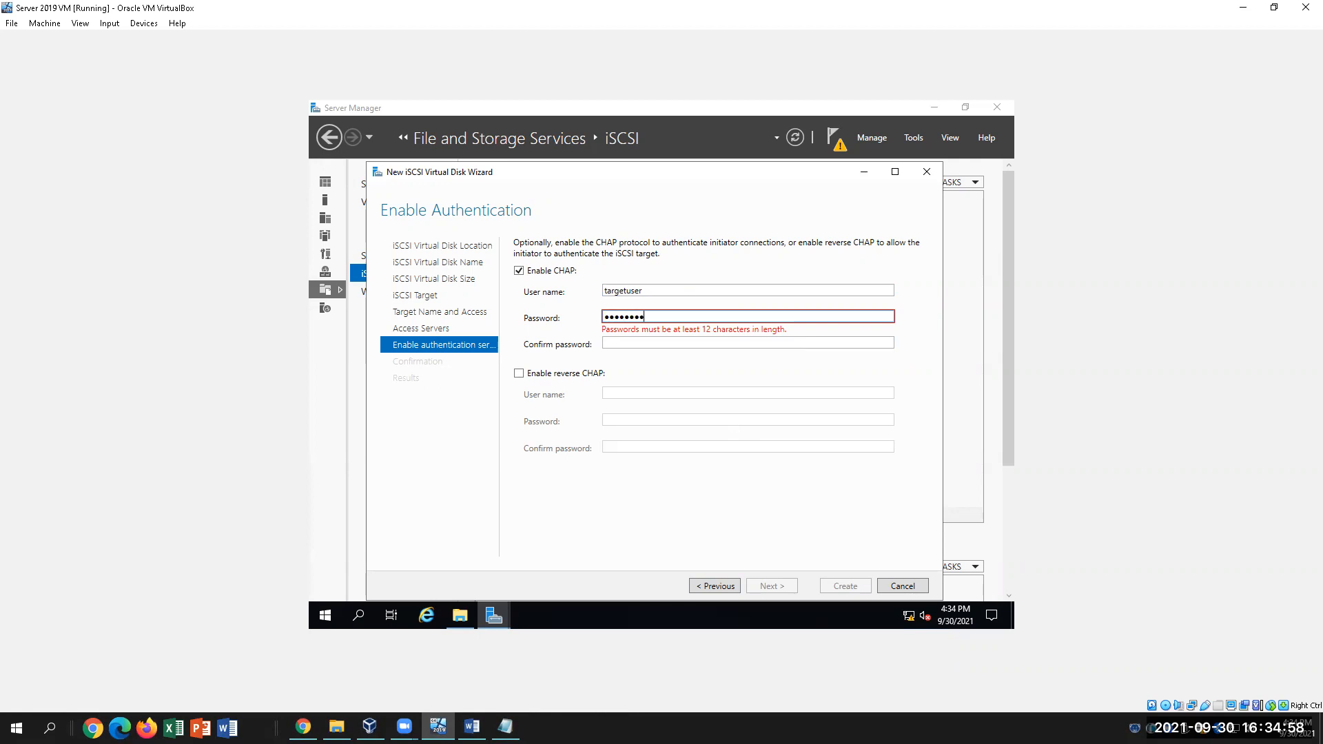
{"action": "type", "text": "67"}
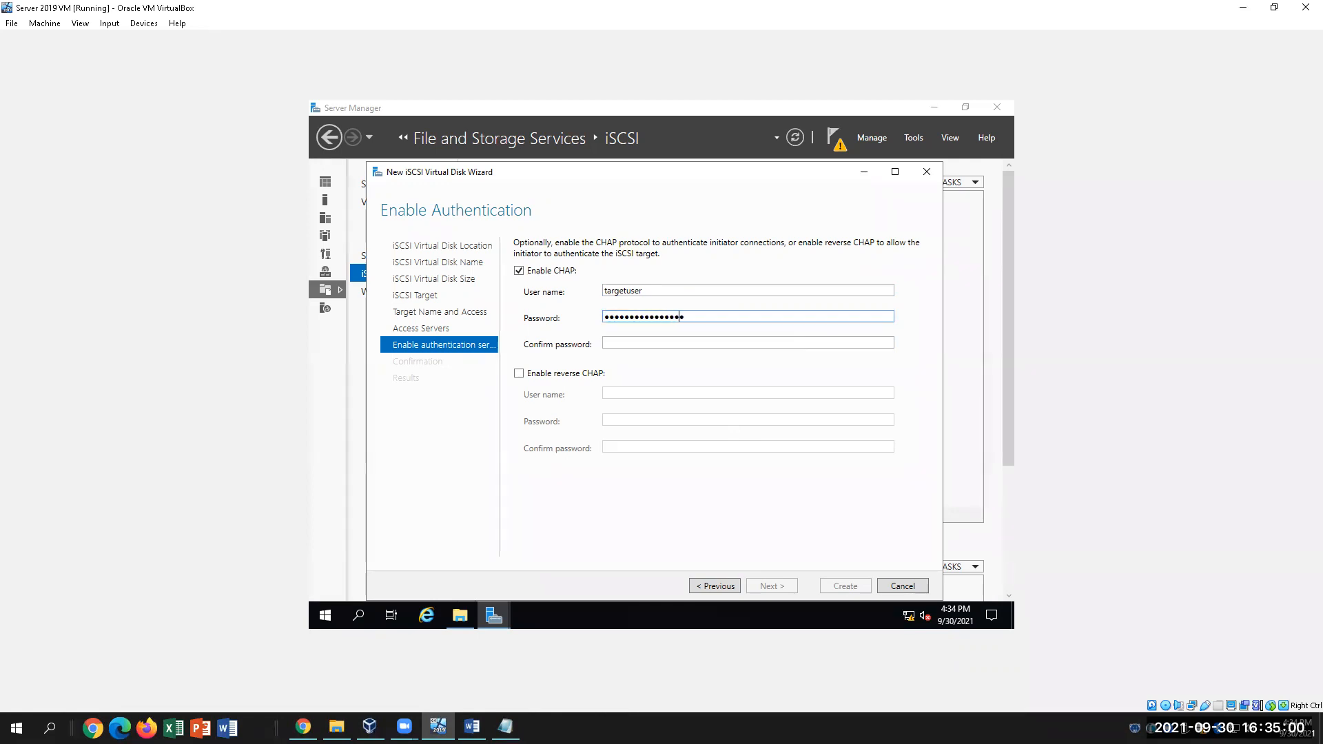
{"action": "key", "text": "Tab"}
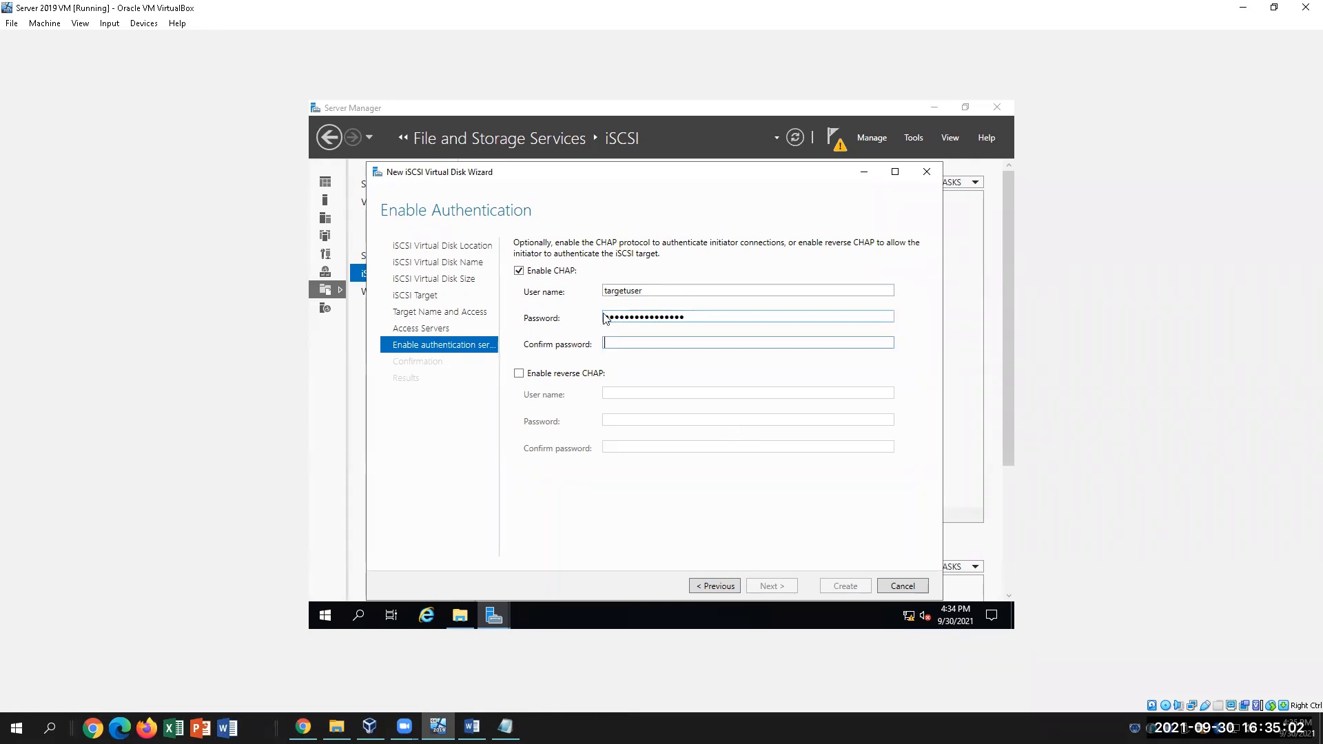
{"action": "type", "text": "Password1234"}
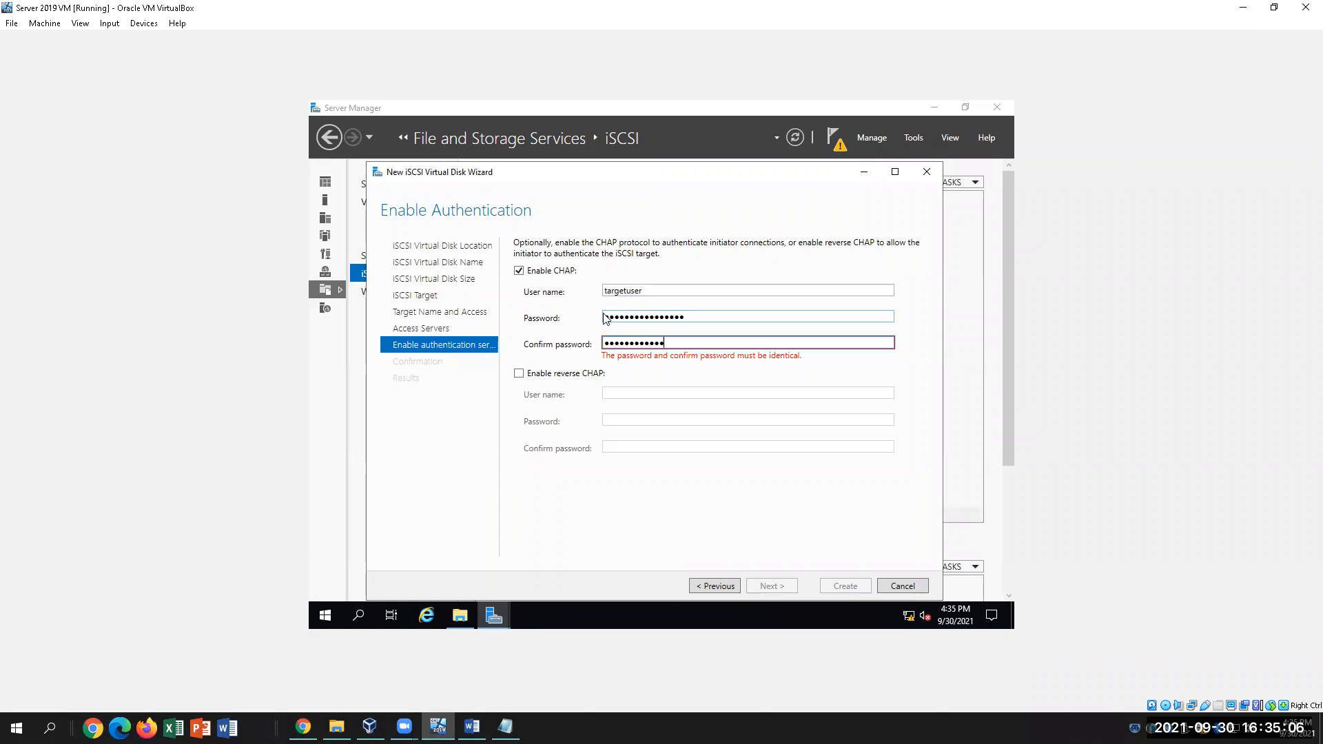
{"action": "type", "text": "5678"}
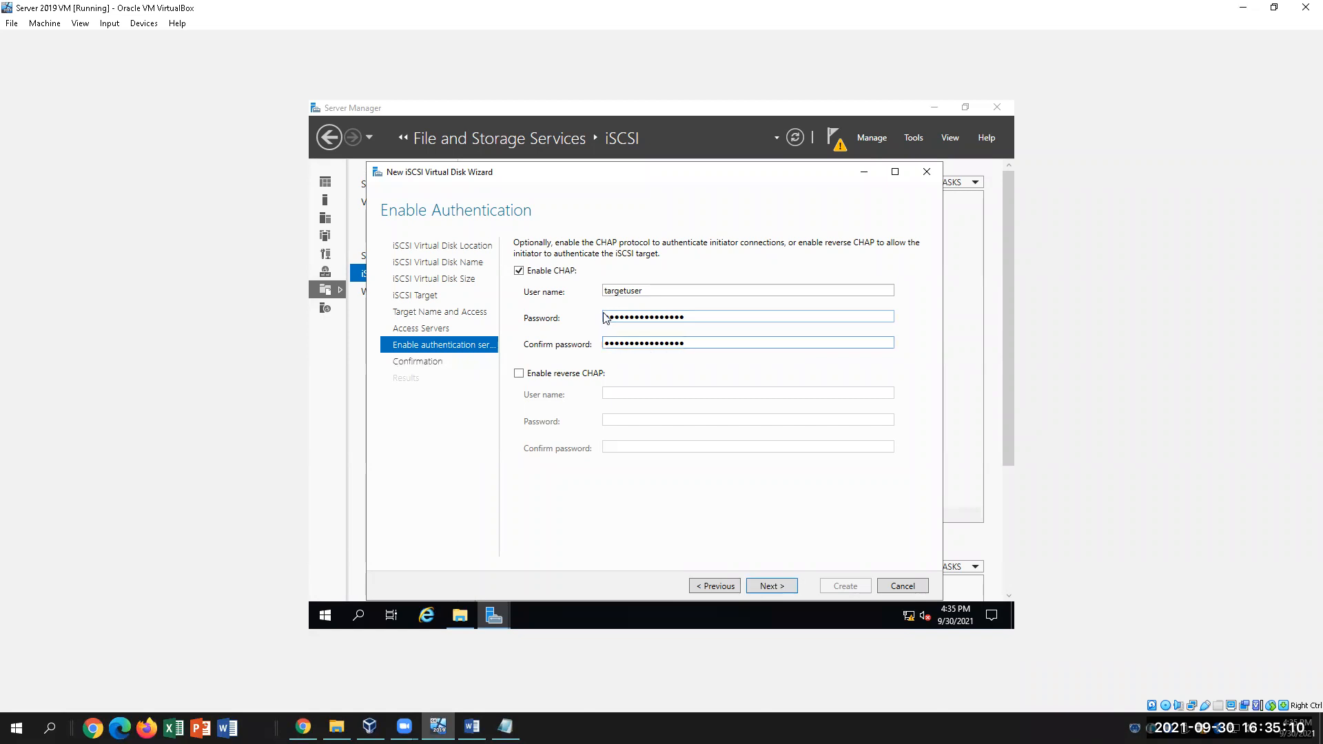
Confirm the 5 GB TestTarget1 disk for target1 with CHAP, and create it
{"action": "left_click", "coordinate": [790, 586]}
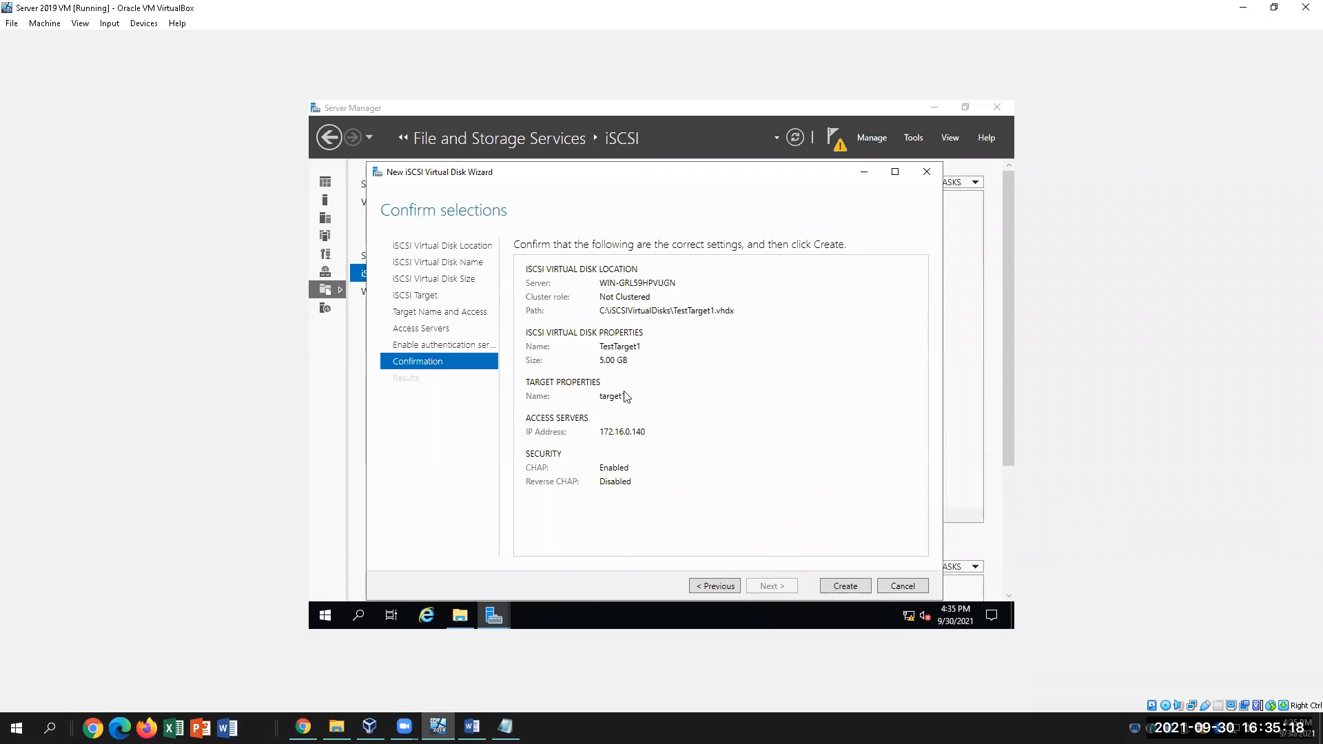
{"action": "left_click", "coordinate": [854, 587]}
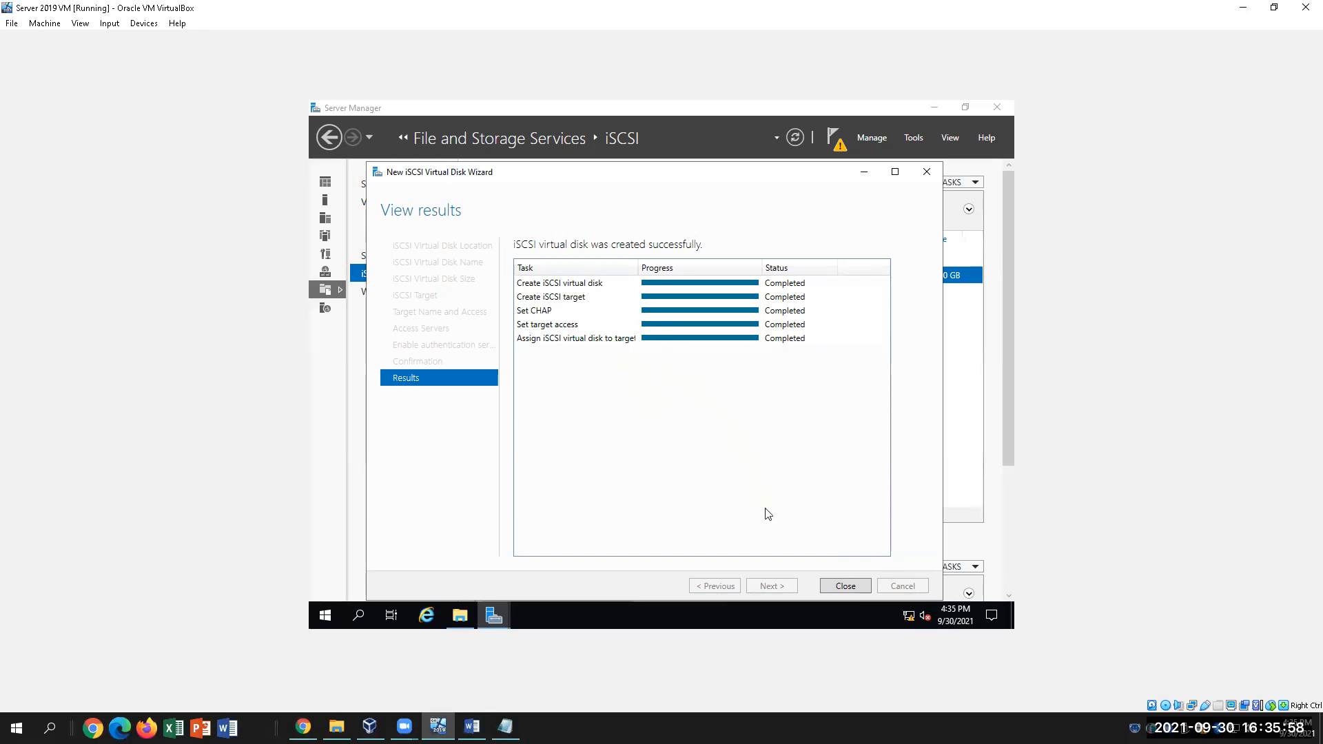
Close the finished wizard, check off step 45 in the Word lab sheet, and return to the VM
{"action": "left_click", "coordinate": [839, 587]}
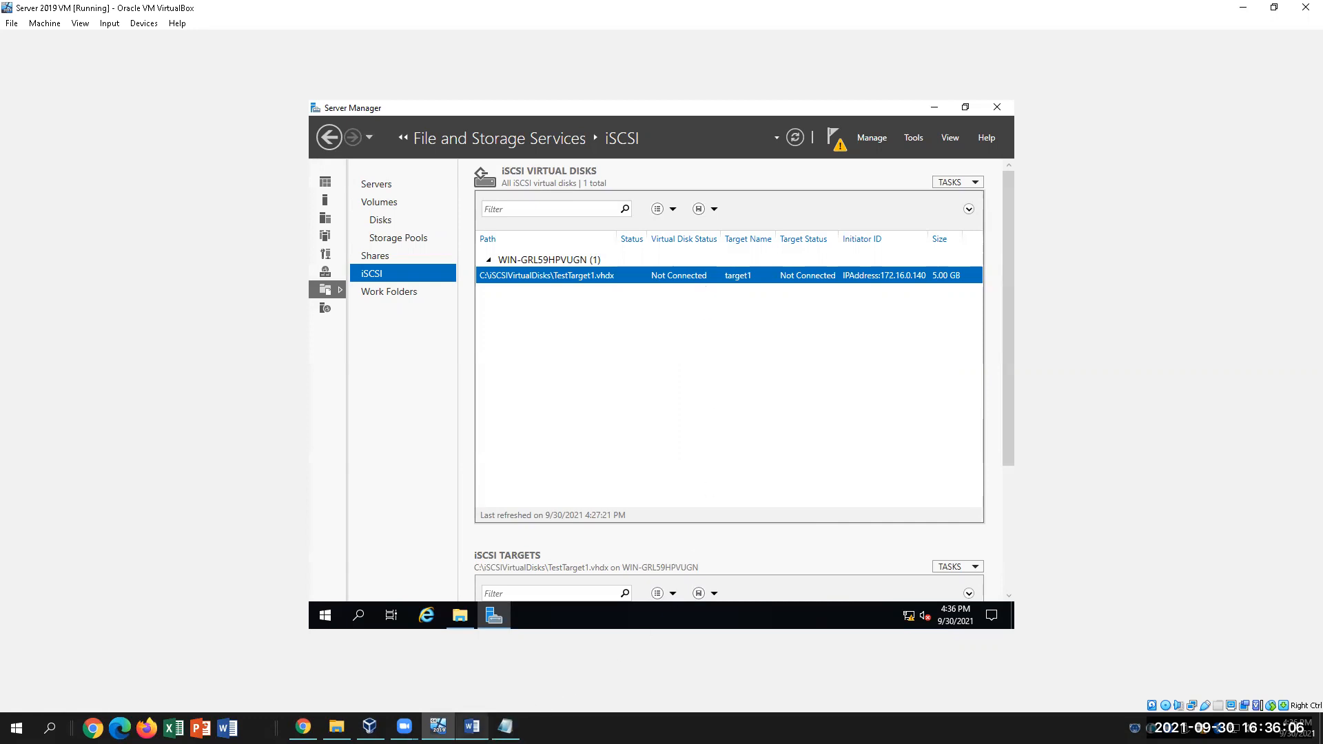
{"action": "left_click", "coordinate": [472, 727]}
{"action": "scroll", "coordinate": [698, 481], "scroll_direction": "down", "scroll_amount": 3}
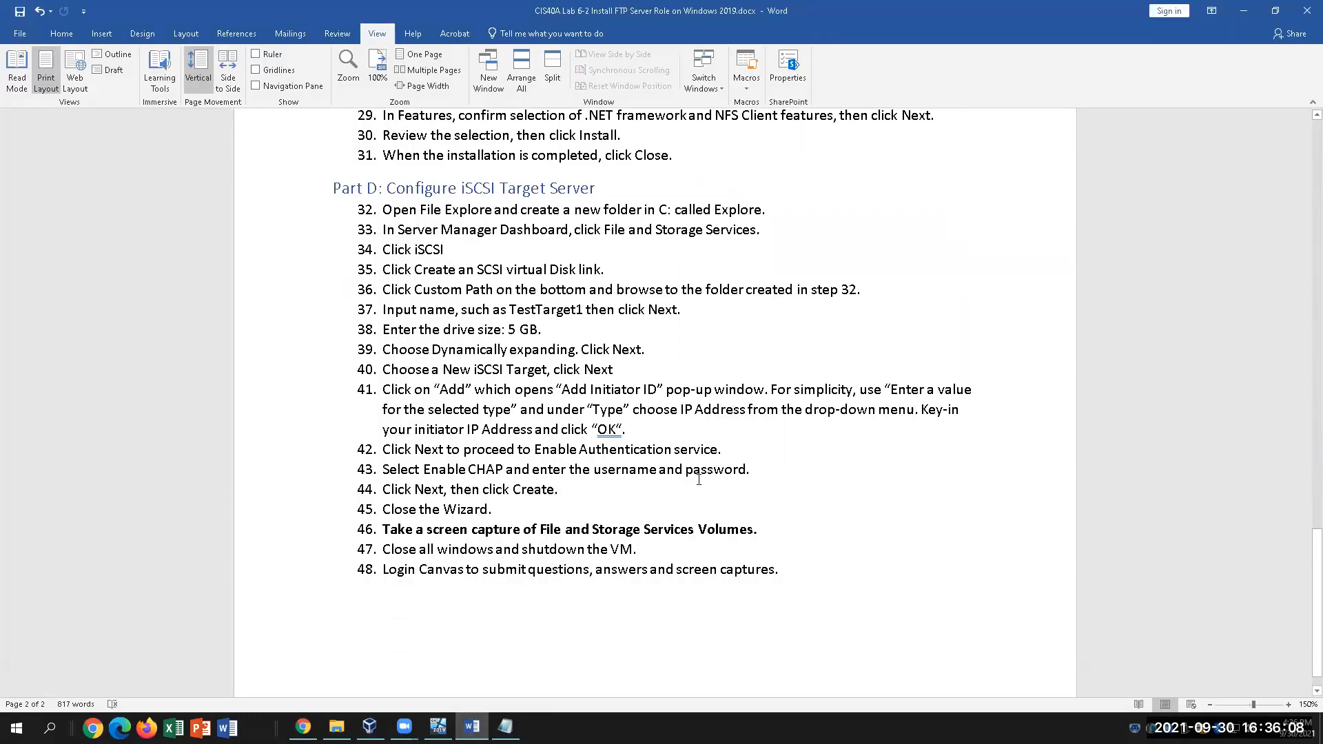
{"action": "left_click", "coordinate": [539, 518]}
{"action": "scroll", "coordinate": [729, 494], "scroll_direction": "down", "scroll_amount": 1}
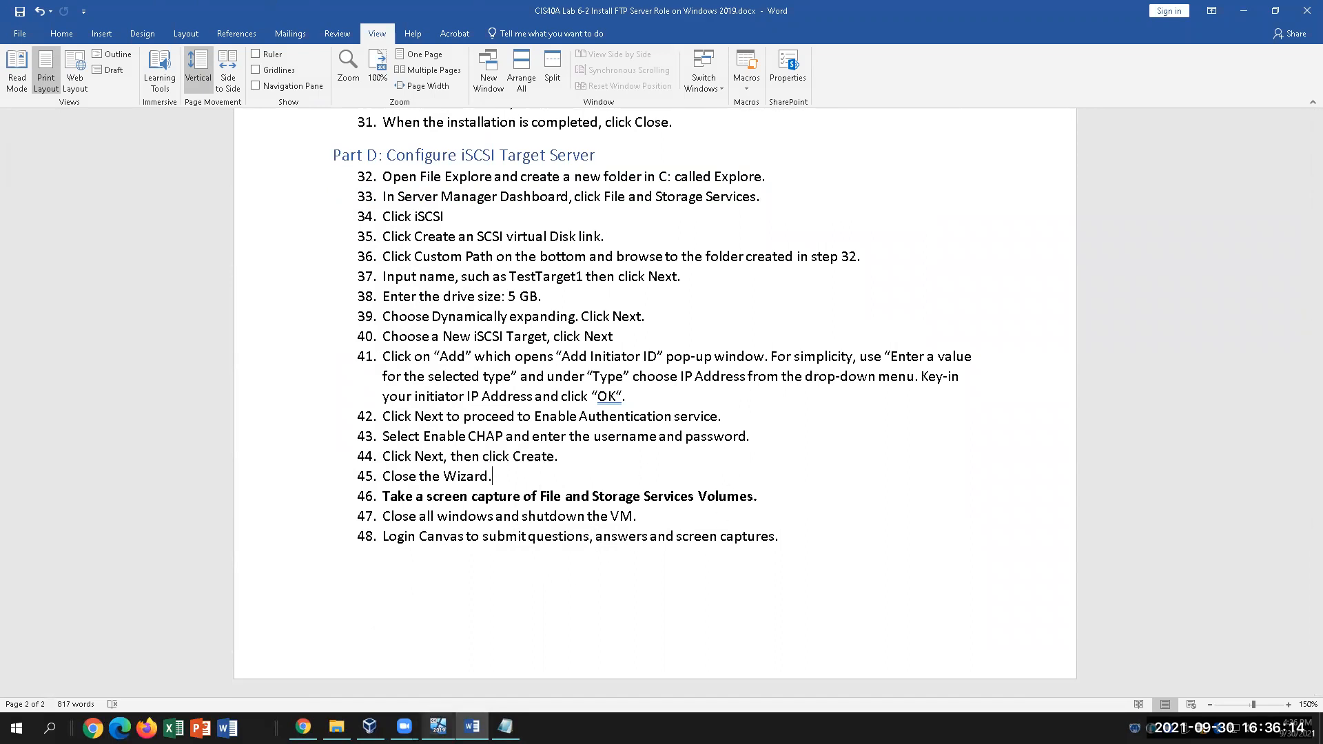
{"action": "left_click", "coordinate": [438, 727]}
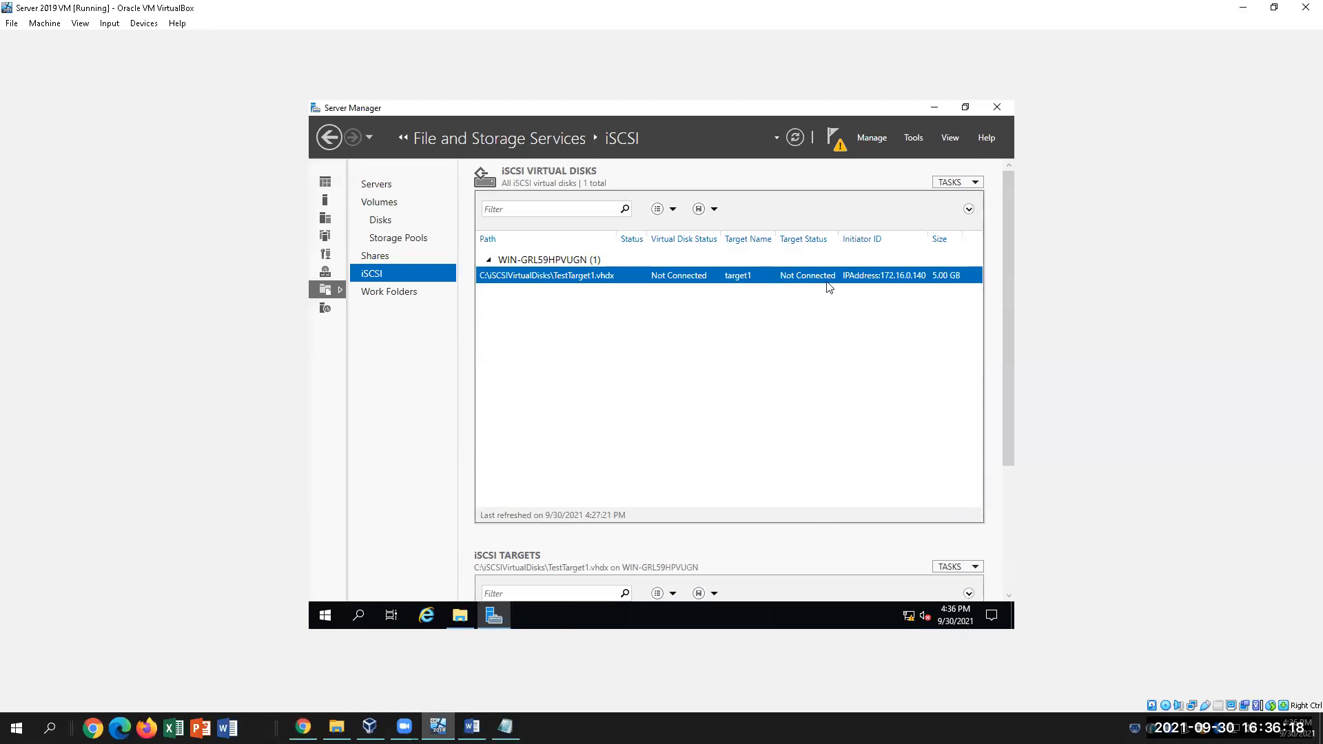
Assign the TestTarget1 virtual disk to the existing target1 and close the assignment wizard
{"action": "right_click", "coordinate": [804, 278]}
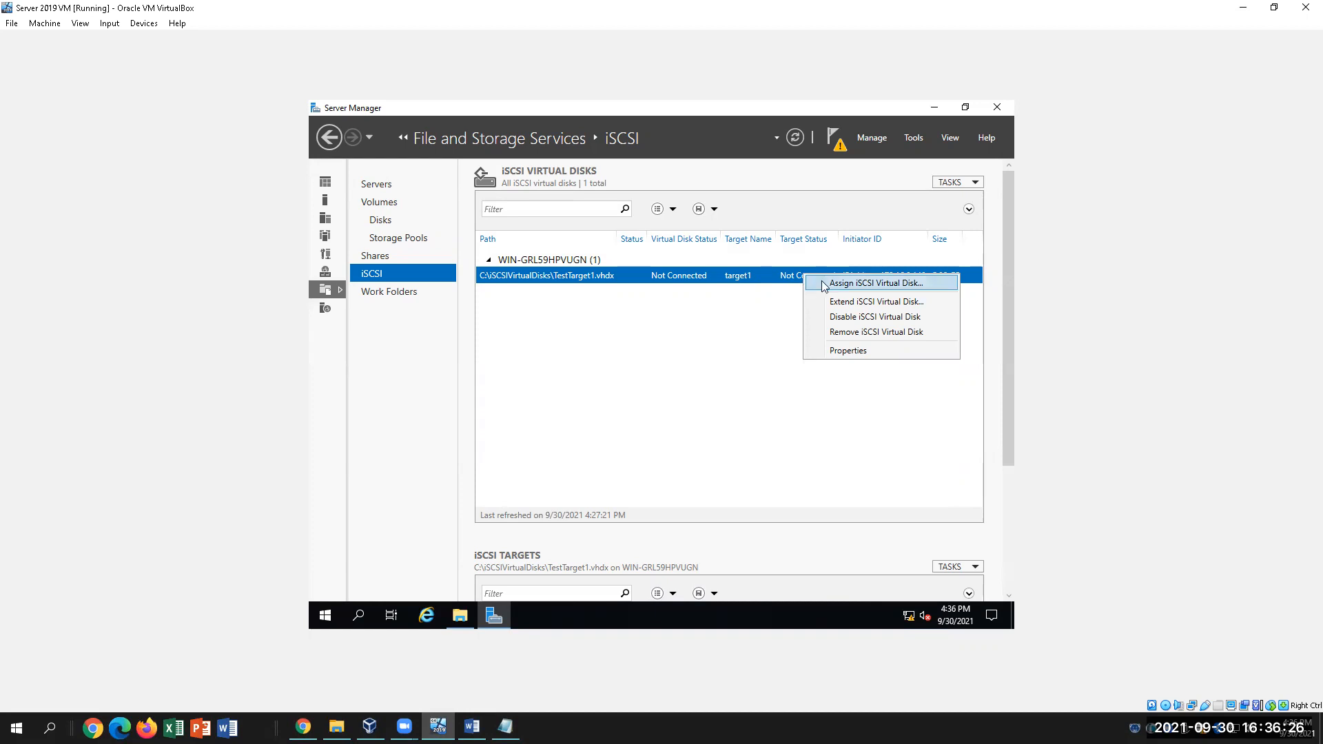
{"action": "left_click", "coordinate": [824, 286]}
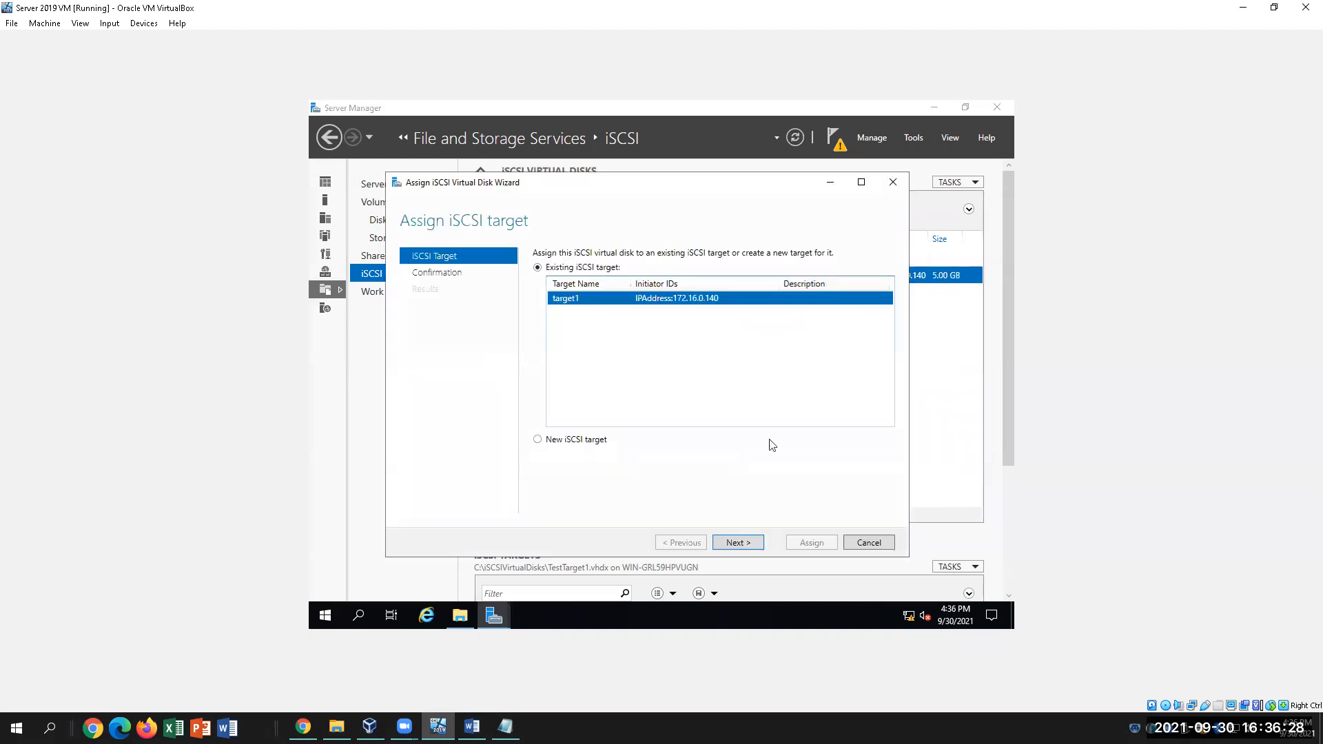
{"action": "left_click", "coordinate": [738, 543]}
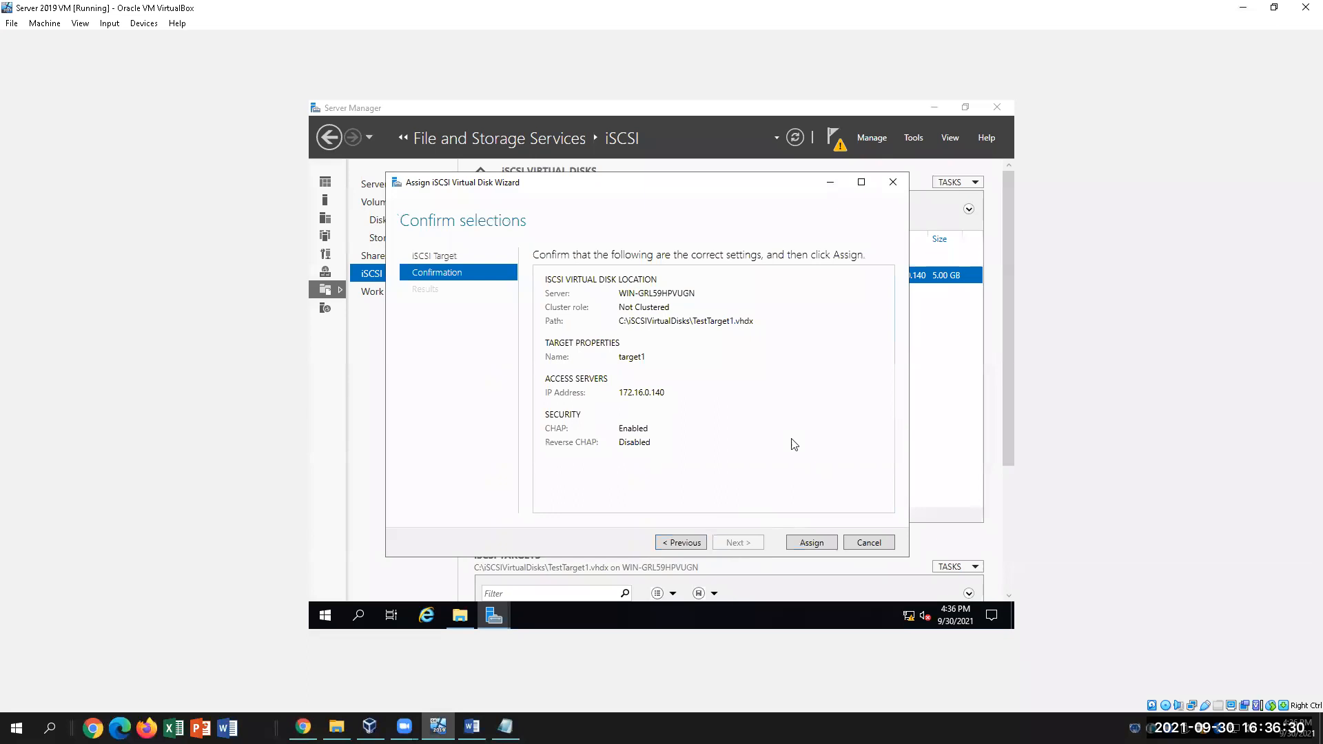
{"action": "left_click", "coordinate": [811, 544]}
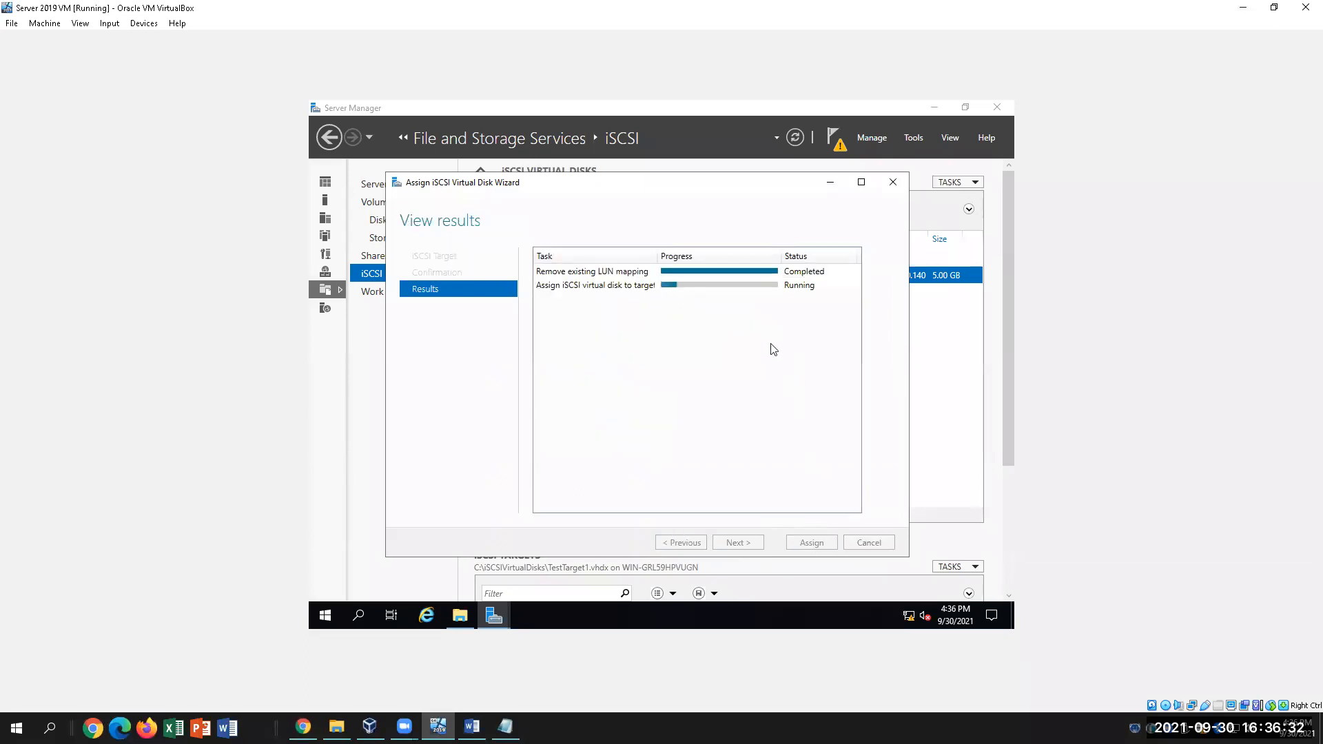
{"action": "left_click", "coordinate": [820, 548]}
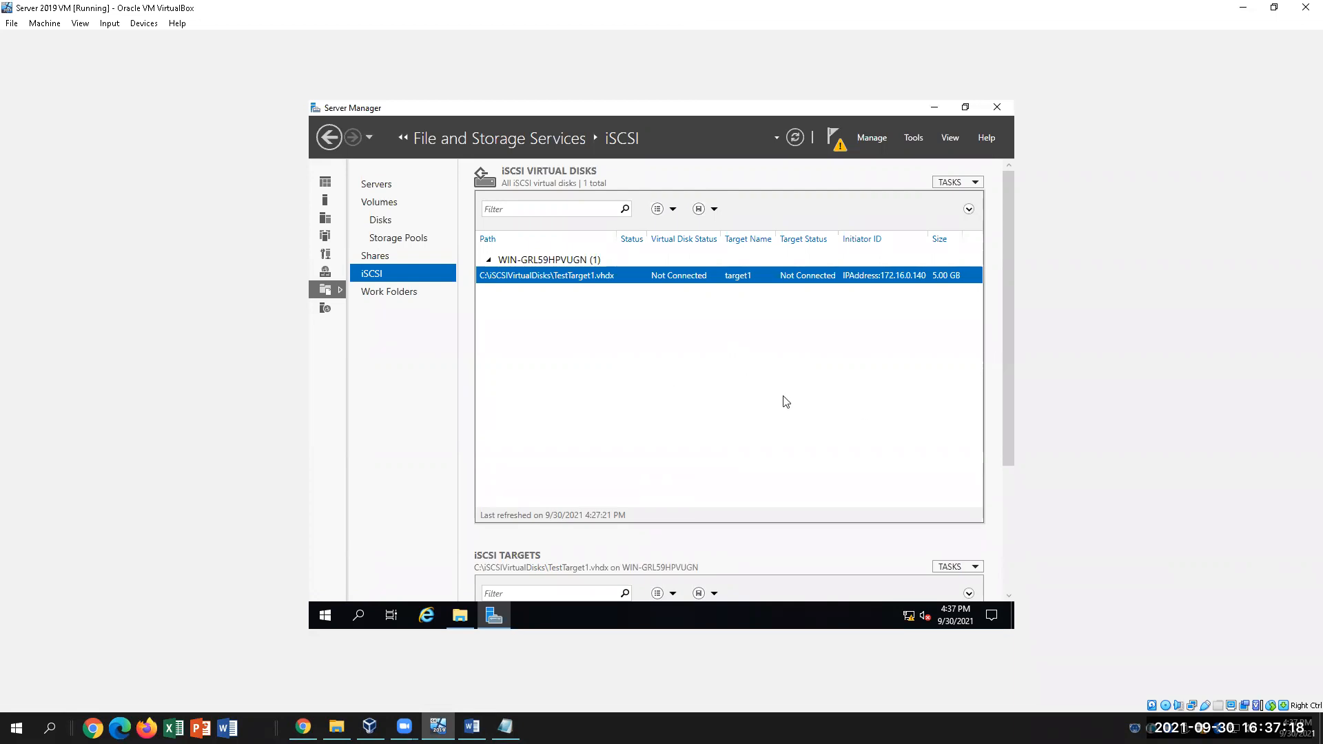
Go to Work Folders, then to the Shares page in File and Storage Services
{"action": "left_click", "coordinate": [407, 292]}
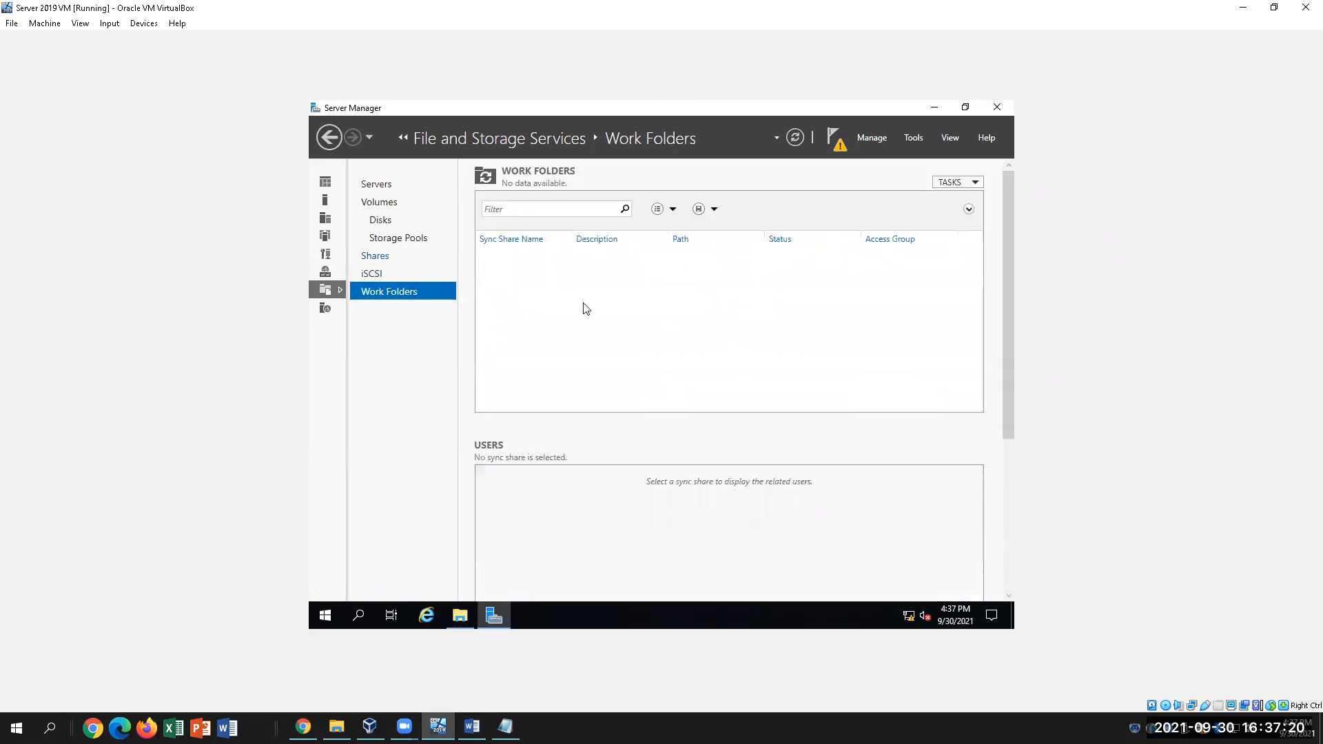
{"action": "left_click", "coordinate": [375, 257]}
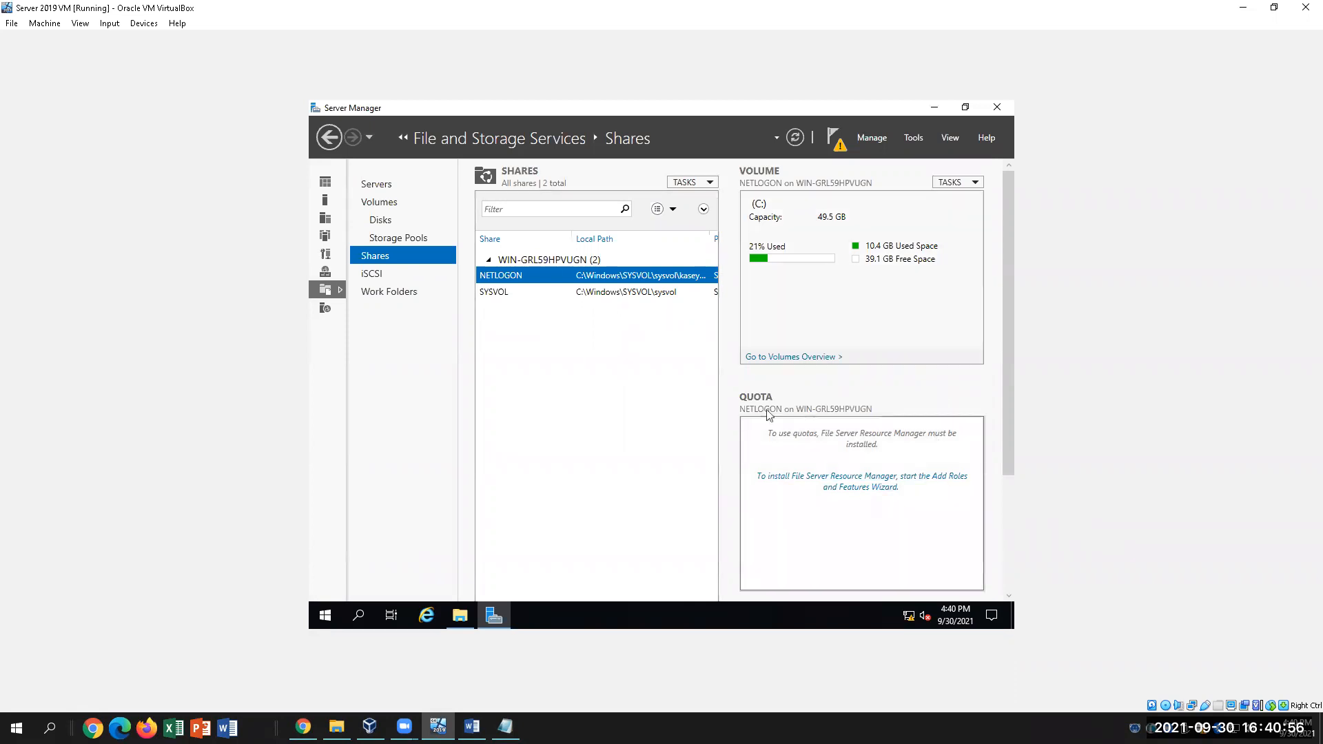
Scroll the Shares page to review NETLOGON's volume usage and quota panels
{"action": "scroll", "coordinate": [780, 377], "scroll_direction": "down", "scroll_amount": 1}
{"action": "scroll", "coordinate": [780, 378], "scroll_direction": "up", "scroll_amount": 1}
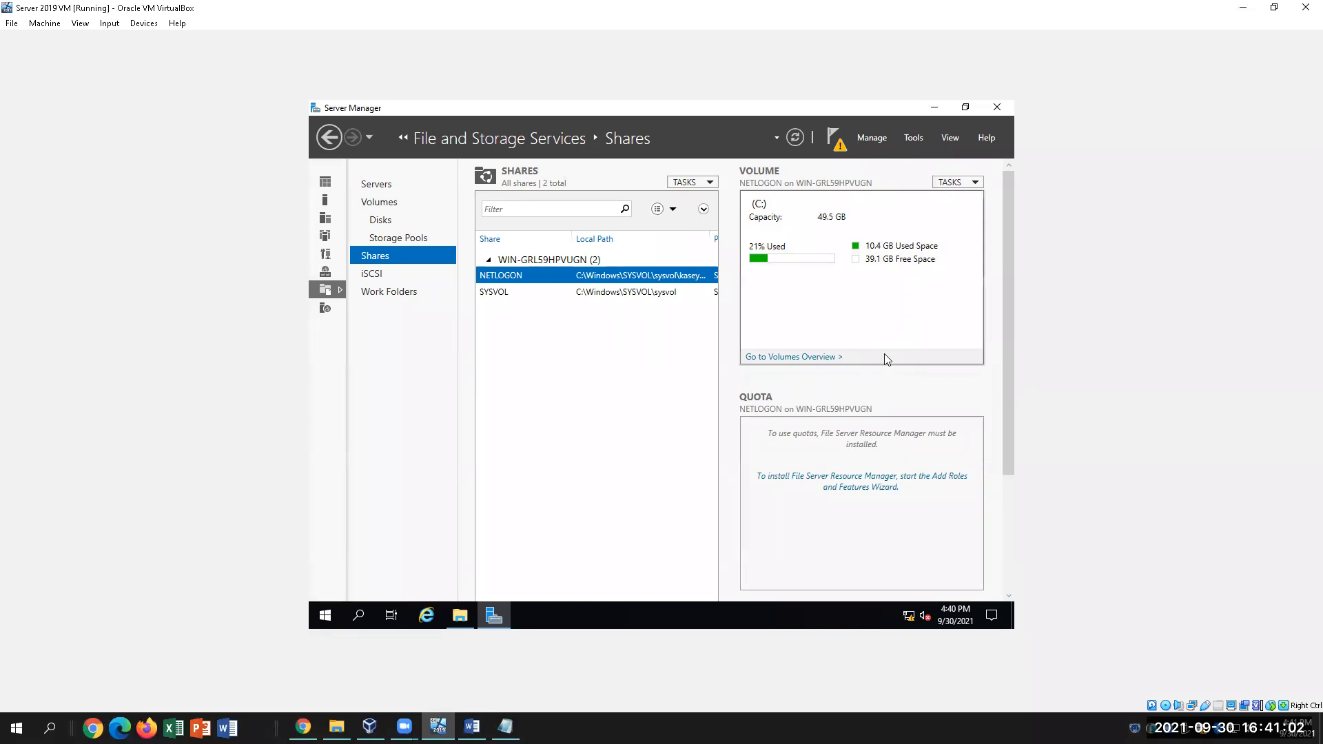
{"action": "scroll", "coordinate": [884, 354], "scroll_direction": "down", "scroll_amount": 1}
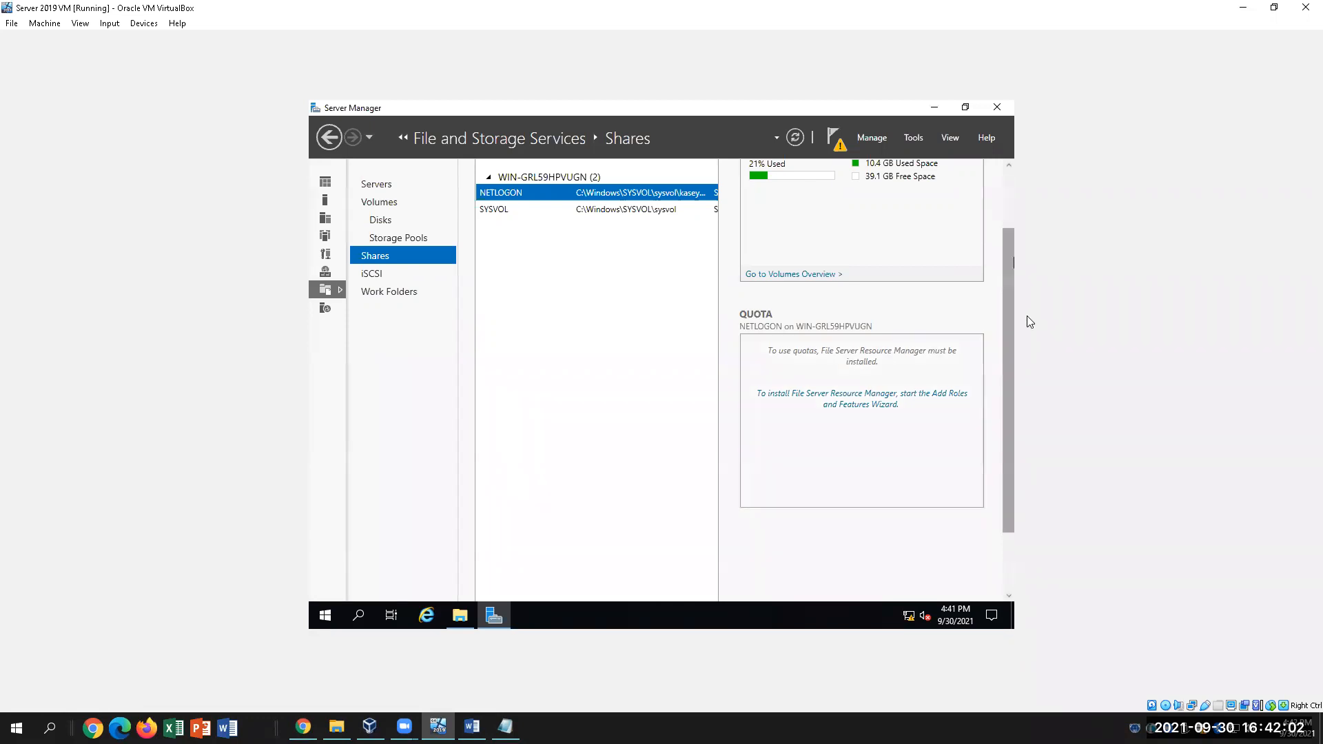
Scroll the Shares pane back up and show the Canvas 'Lab 6-2: FTP Server and Storage Server' page in Chrome
{"action": "left_click_drag", "start_coordinate": [1010, 355], "coordinate": [1013, 297]}
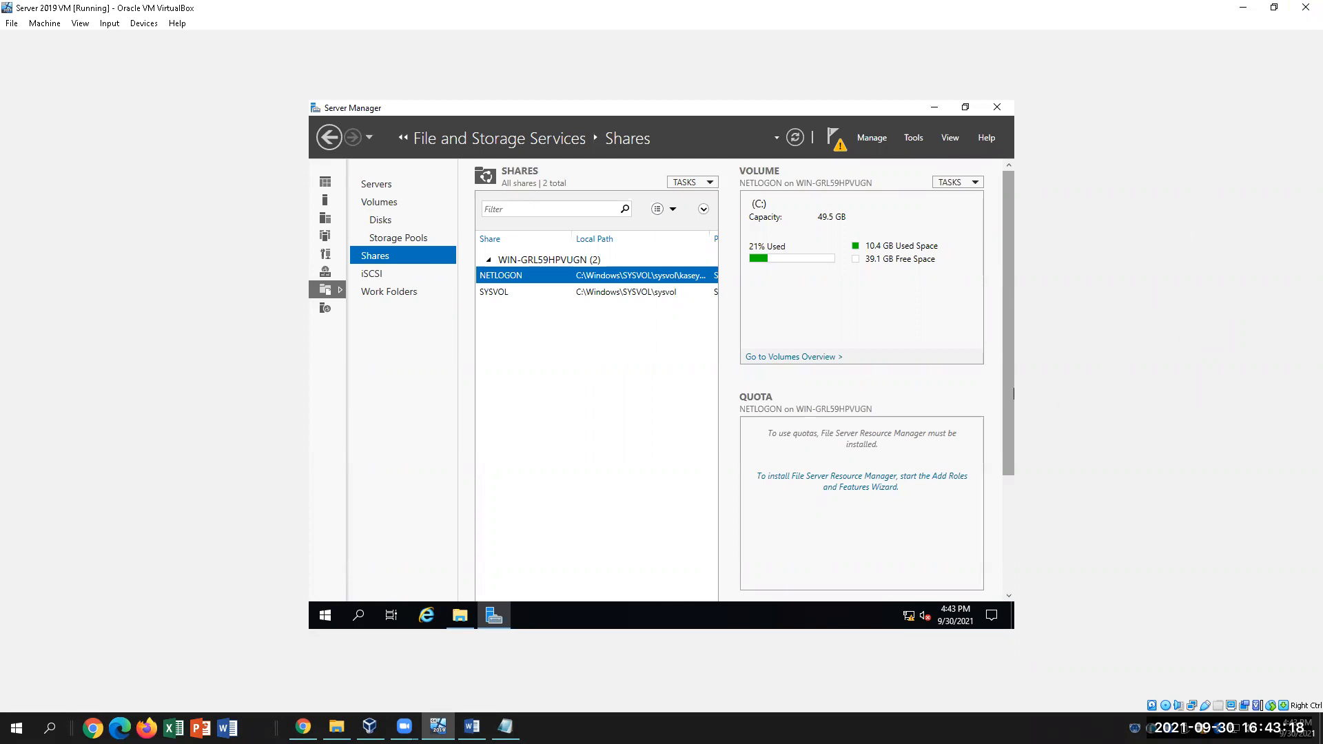
{"action": "scroll", "coordinate": [1007, 386], "scroll_direction": "down", "scroll_amount": 1}
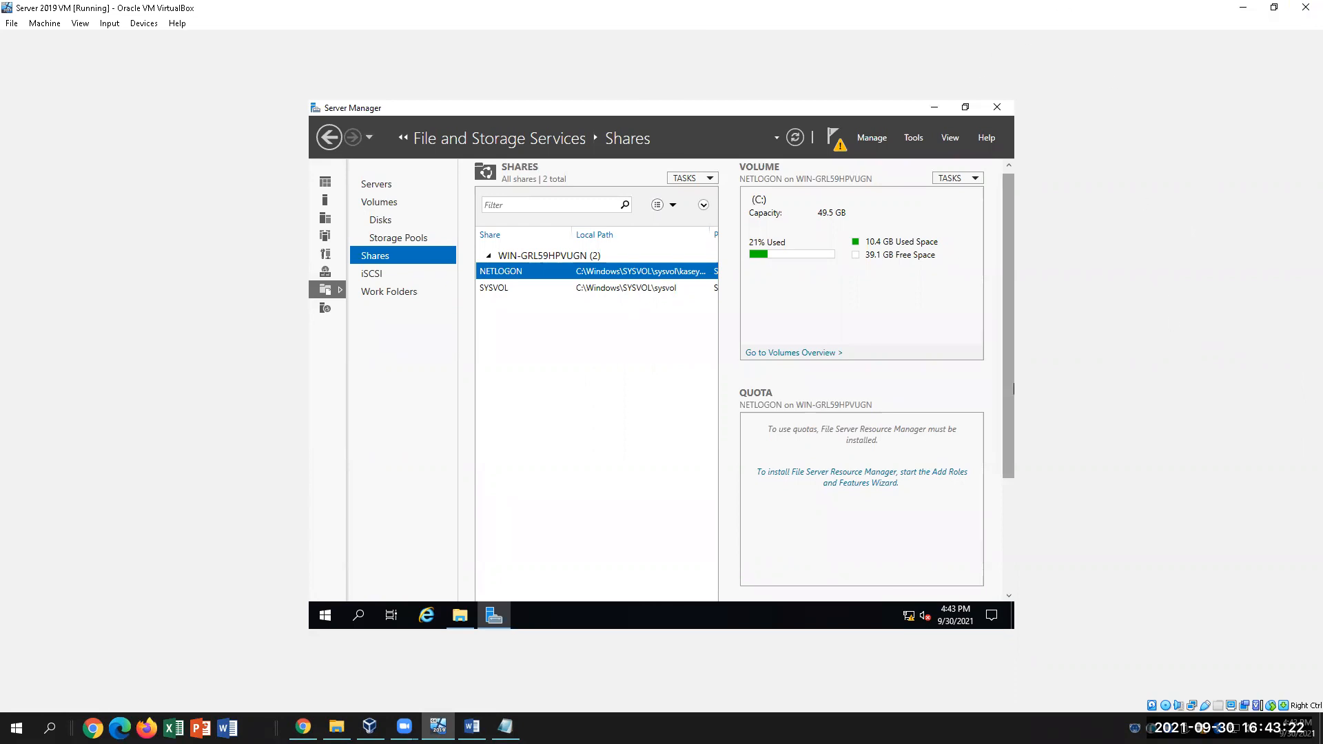
{"action": "left_click", "coordinate": [303, 727]}
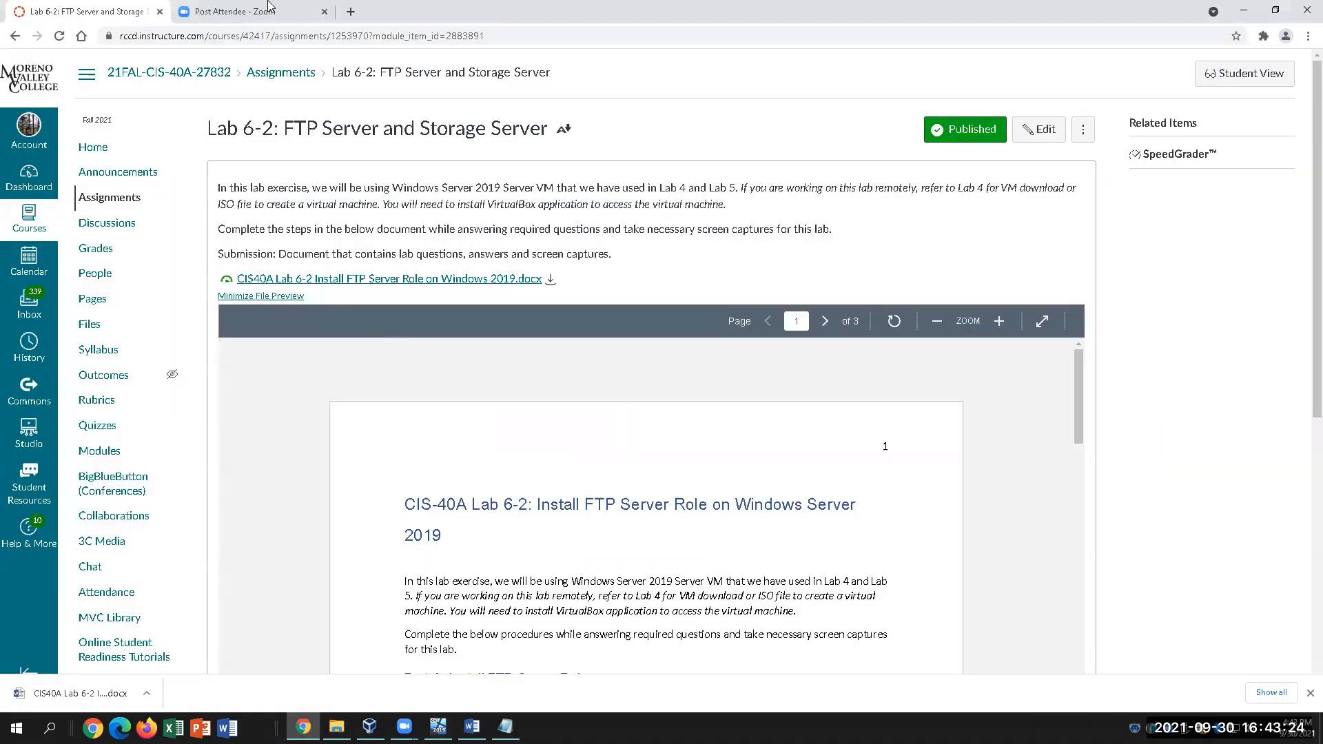
{"action": "scroll", "coordinate": [1160, 490], "scroll_direction": "down", "scroll_amount": 1}
{"action": "scroll", "coordinate": [1160, 490], "scroll_direction": "up", "scroll_amount": 1}
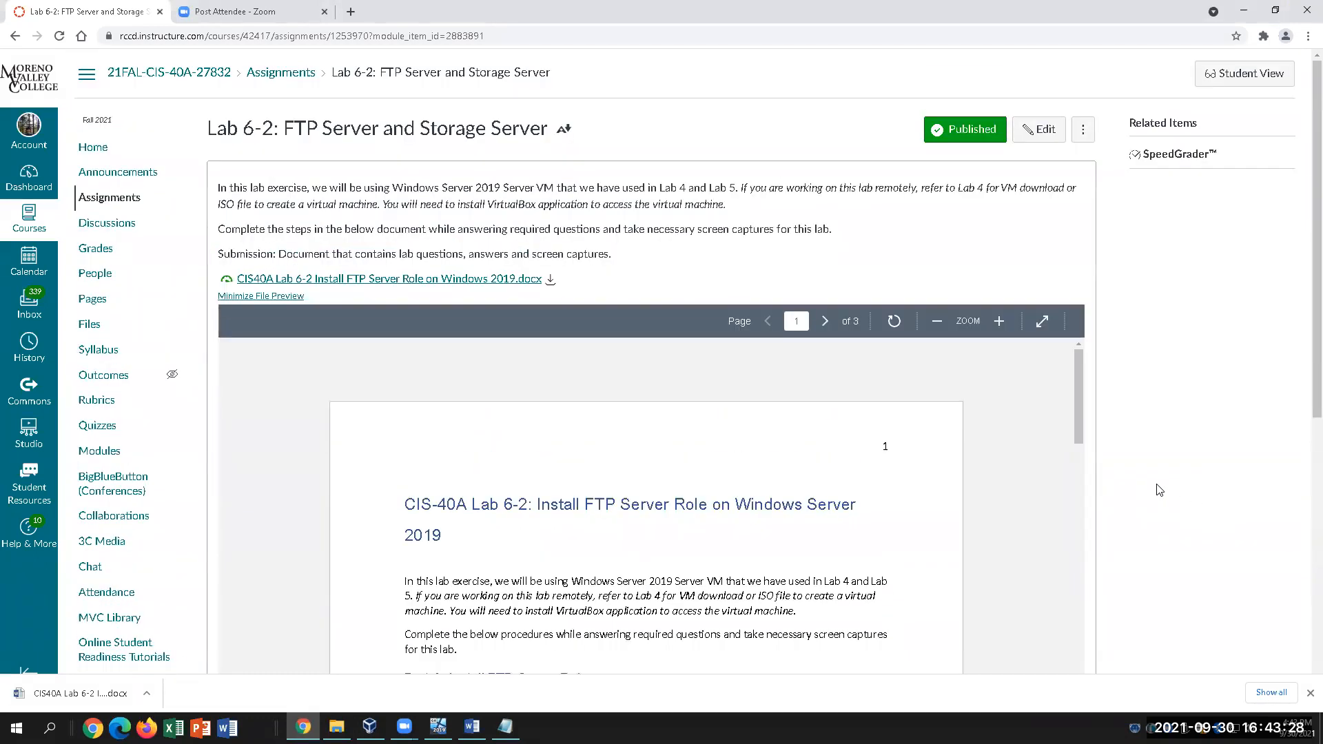